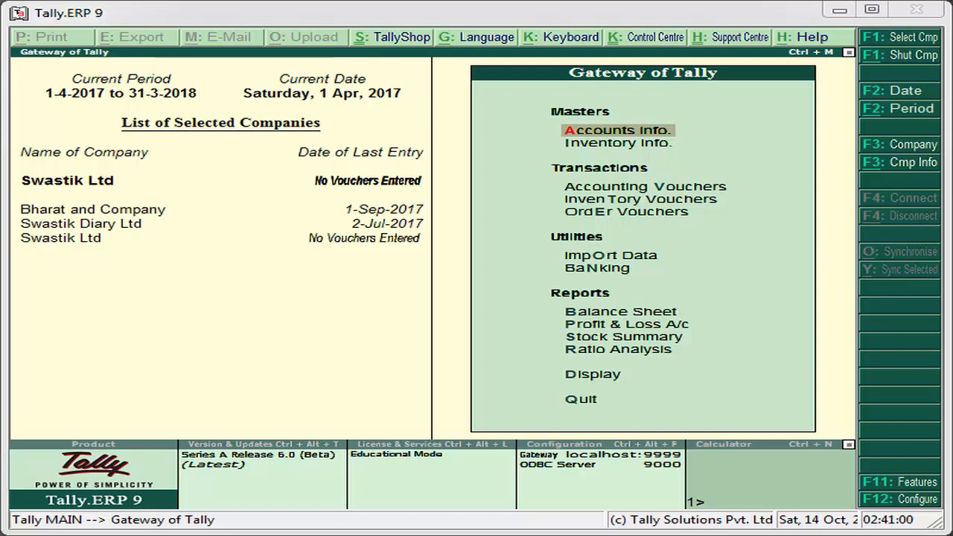
pyautogui.hotkey('alt', 'Tab')
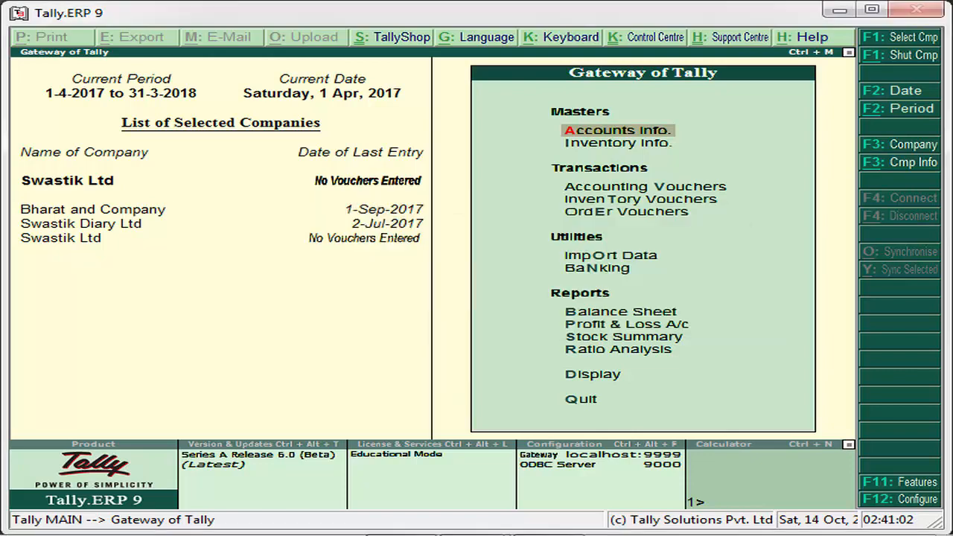
pyautogui.hotkey('alt', 'Tab')
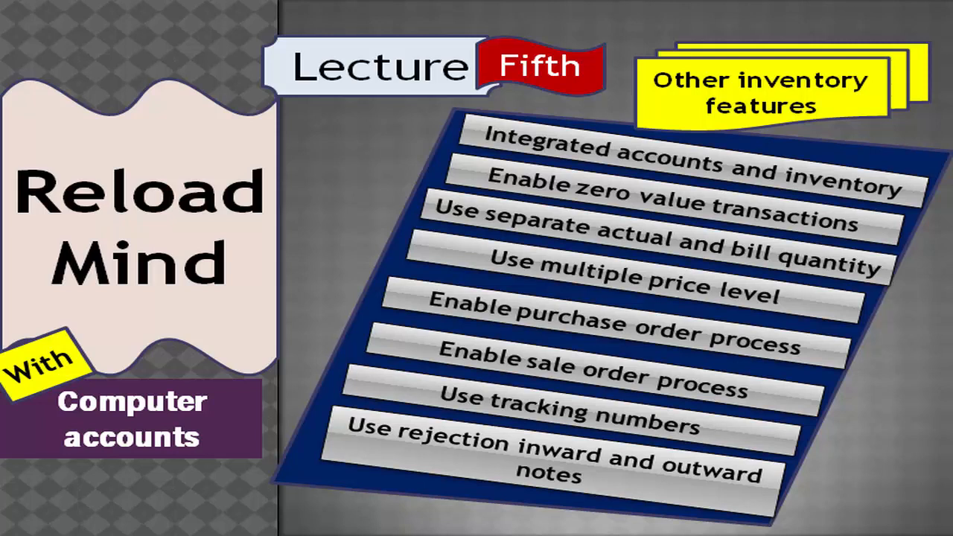
pyautogui.hotkey('alt', 'Tab')
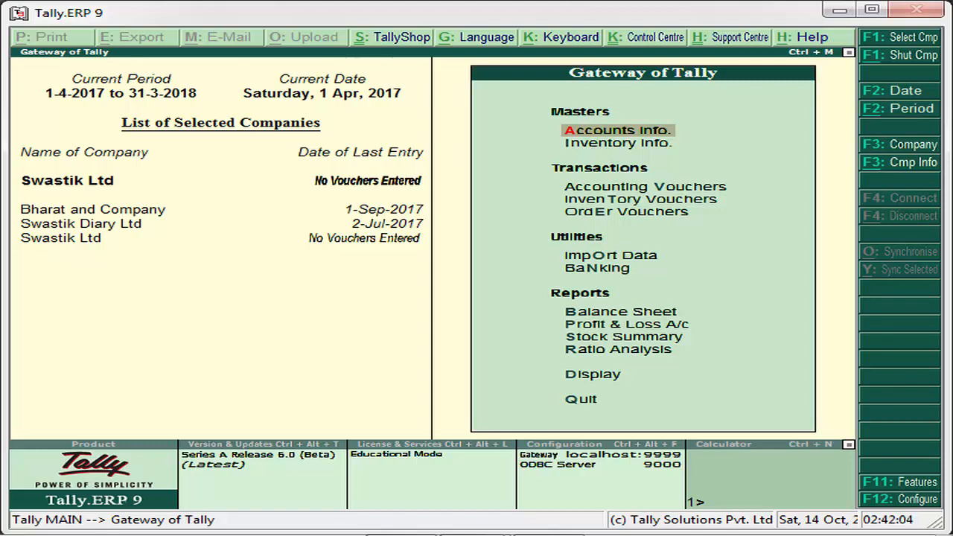
# Set Maintain accounts only to Yes in the accounting features of Swastik Ltd, accept the form and return to the Gateway of Tally
pyautogui.press('F11')
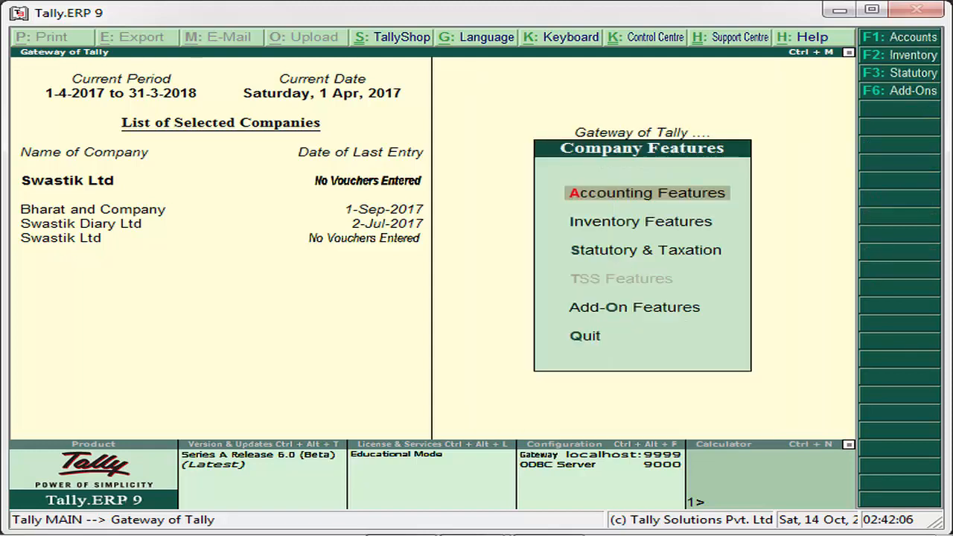
pyautogui.press('Return')
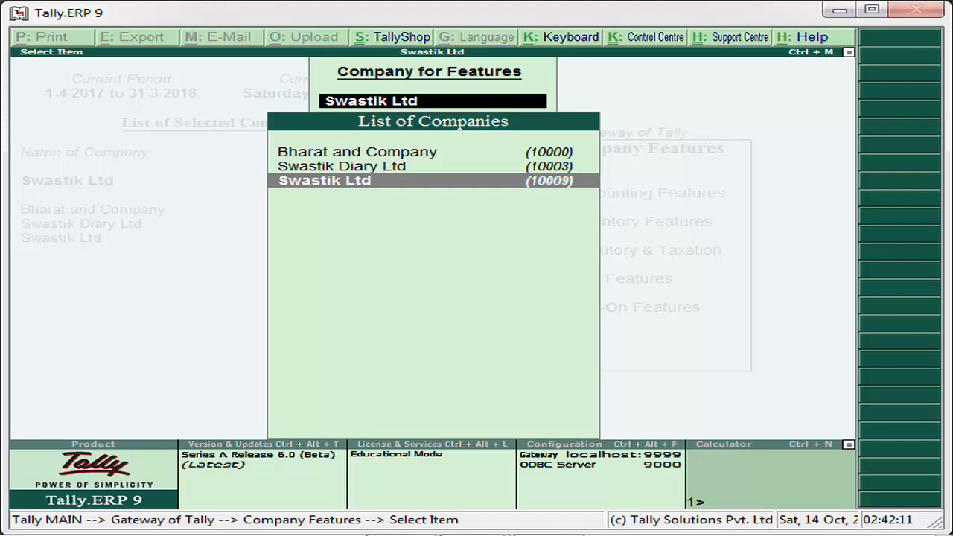
pyautogui.press('Return')
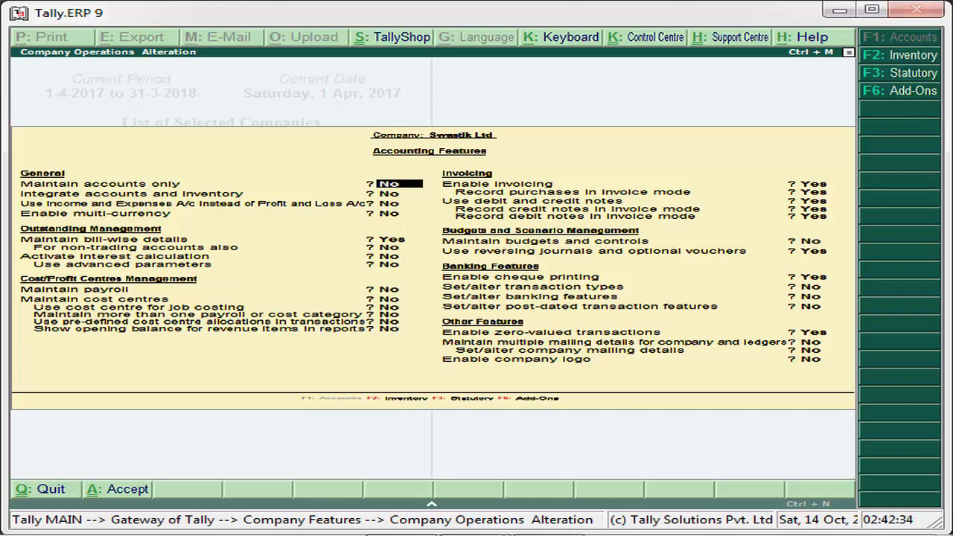
pyautogui.write('y')
pyautogui.press('Return')
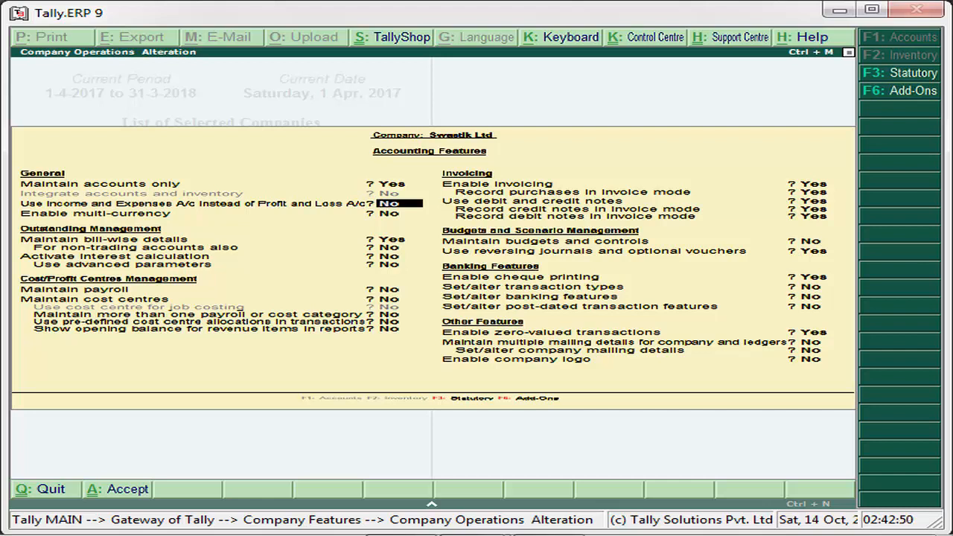
pyautogui.press('Return')
pyautogui.press('Return')
pyautogui.press('Return')
pyautogui.press('Return')
pyautogui.press('Return')
pyautogui.press('Return')
pyautogui.press('Return')
pyautogui.press('Return')
pyautogui.press('Return')
pyautogui.press('Return')
pyautogui.press('Return')
pyautogui.press('Return')
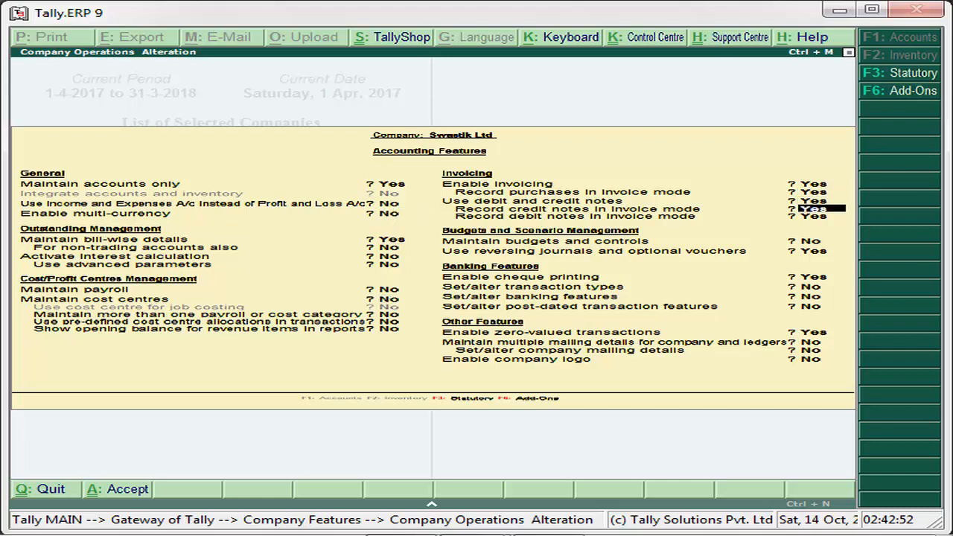
pyautogui.press('Return')
pyautogui.press('Return')
pyautogui.press('Return')
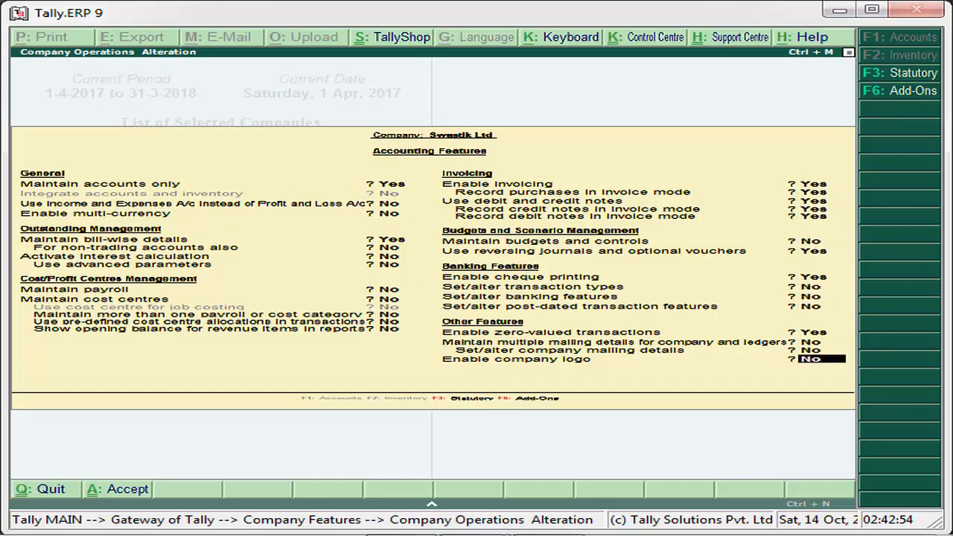
pyautogui.press('Return')
pyautogui.press('Return')
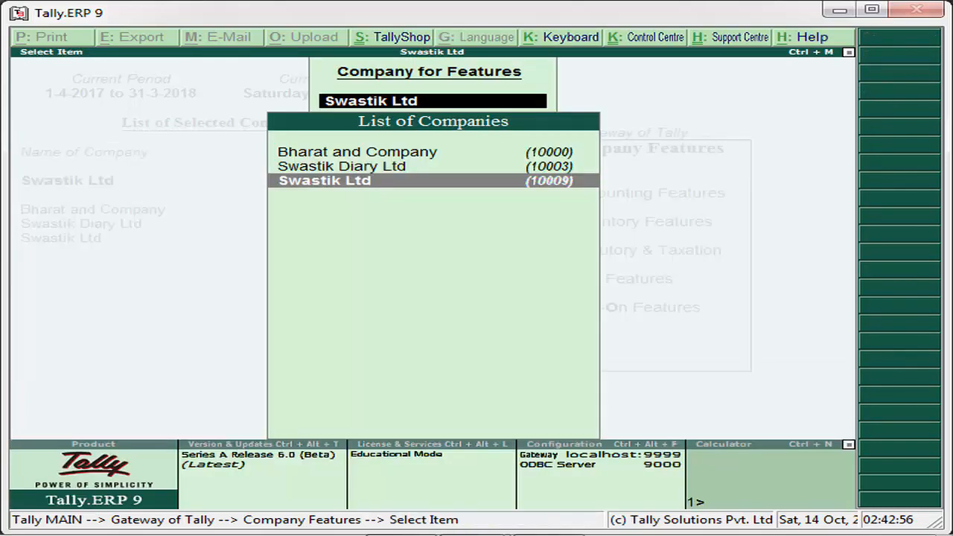
pyautogui.press('Return')
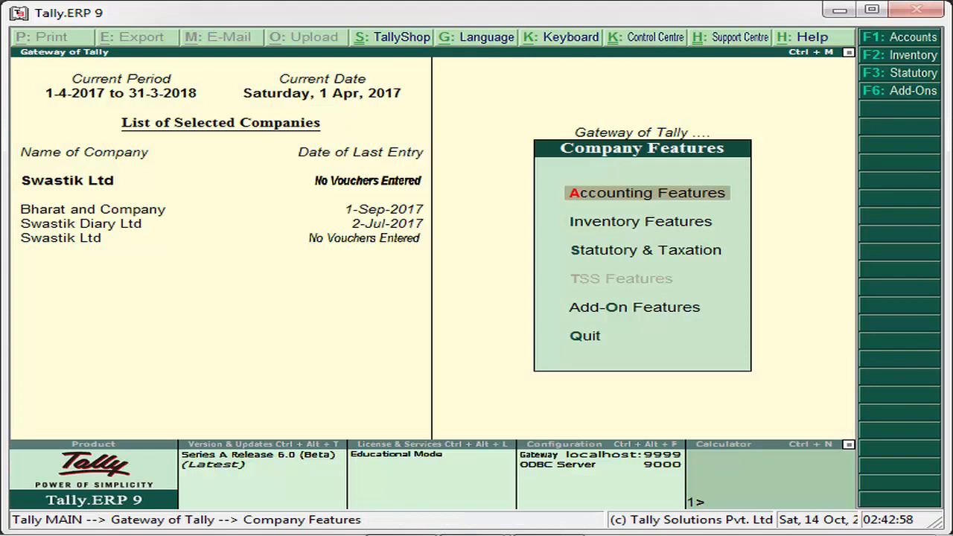
pyautogui.press('Escape')
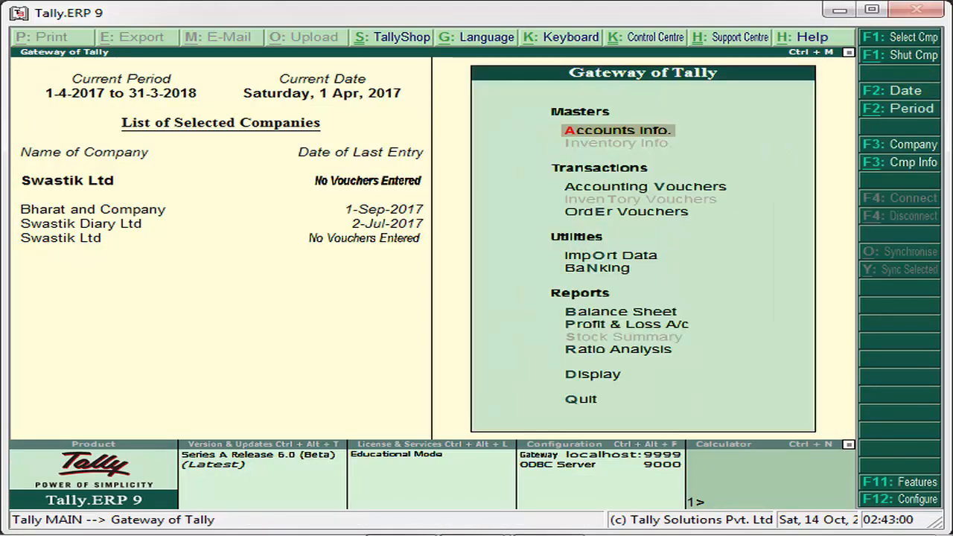
pyautogui.press('Down')
pyautogui.press('Up')
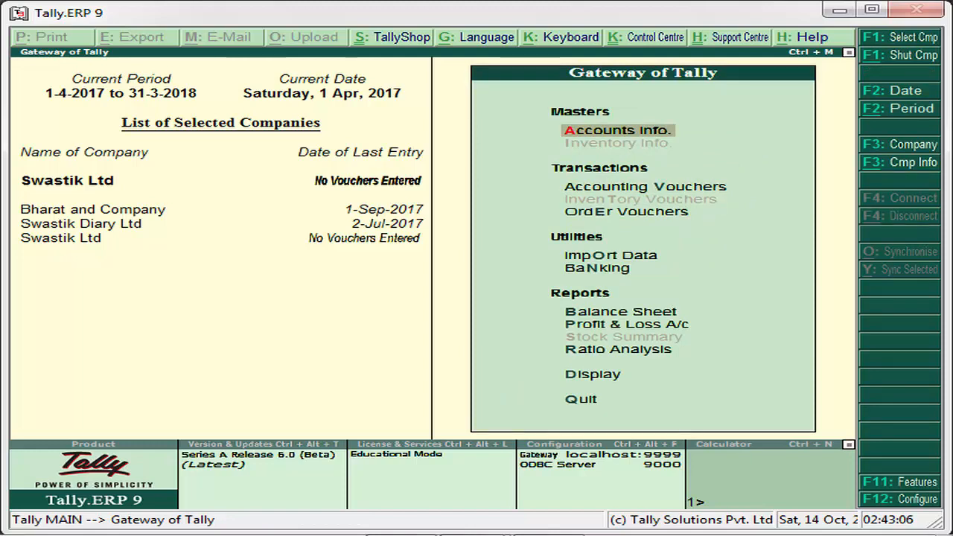
pyautogui.press('Down')
pyautogui.press('Up')
# Set Maintain accounts only to No in the accounting features of Swastik Ltd
pyautogui.press('F11')
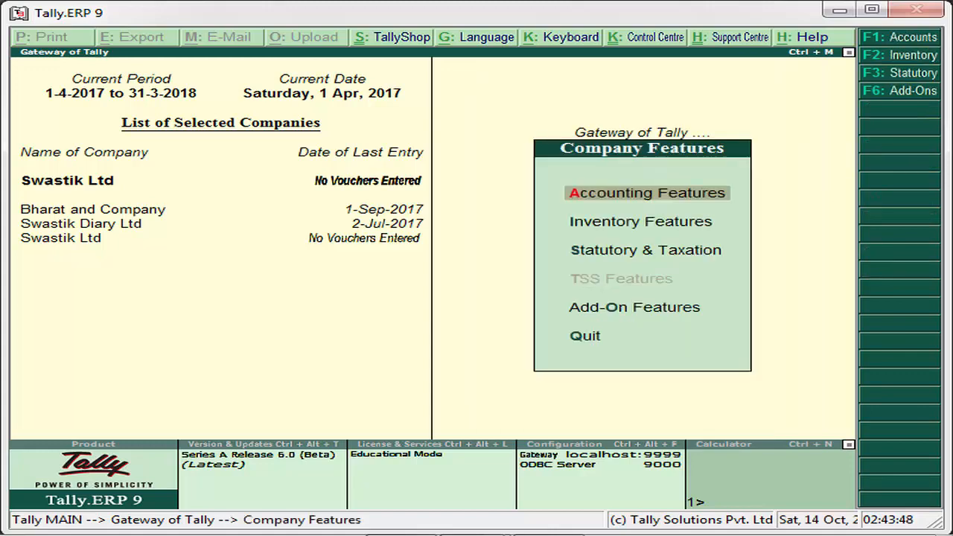
pyautogui.press('Return')
pyautogui.press('Return')
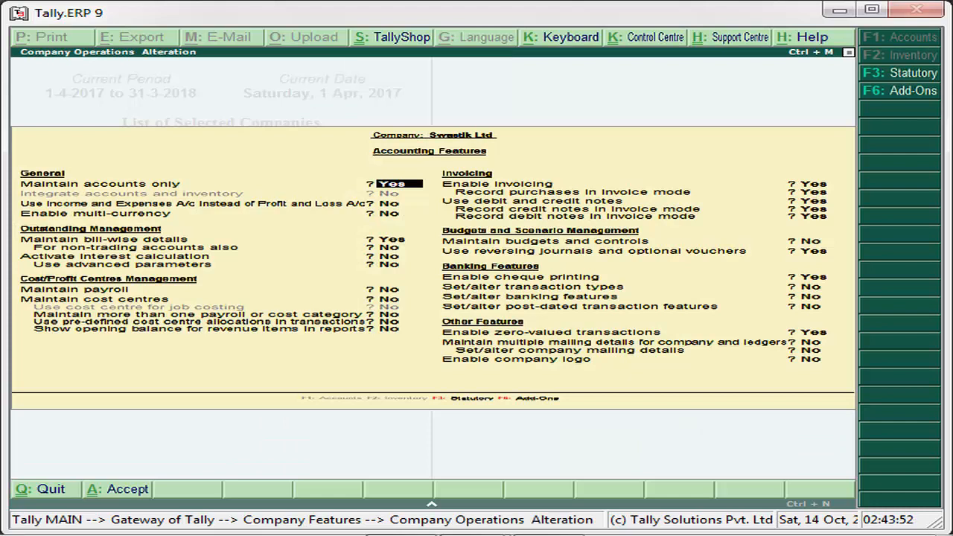
pyautogui.write('n')
pyautogui.press('Return')
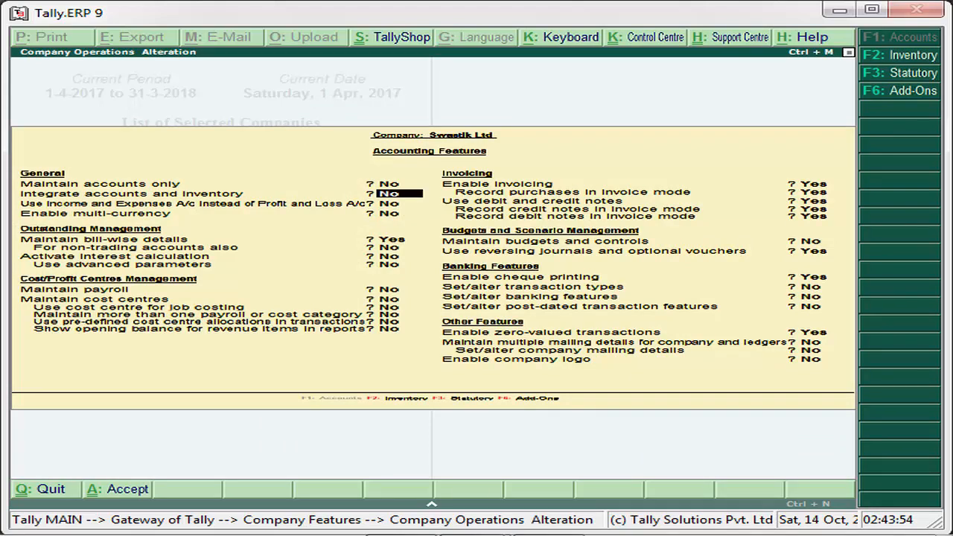
# Set Integrate accounts and inventory to Yes, accept the accounting features and return to the Gateway of Tally
pyautogui.write('y')
pyautogui.press('Return')
pyautogui.press('Return')
pyautogui.press('Return')
pyautogui.press('Return')
pyautogui.press('Return')
pyautogui.press('Return')
pyautogui.press('Return')
pyautogui.press('Return')
pyautogui.press('Return')
pyautogui.press('Return')
pyautogui.press('Return')
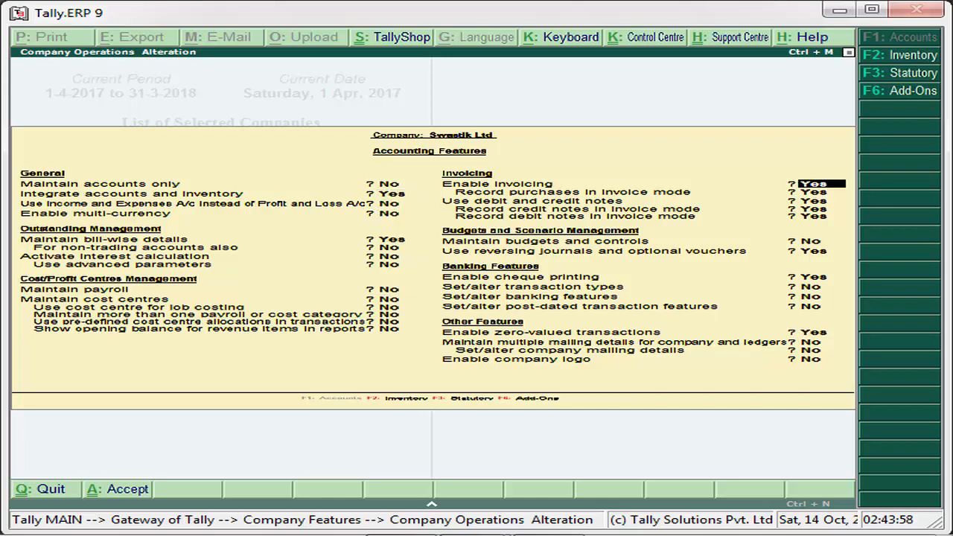
pyautogui.press('Return')
pyautogui.press('Return')
pyautogui.press('Return')
pyautogui.press('Return')
pyautogui.press('Return')
pyautogui.press('Return')
pyautogui.press('Return')
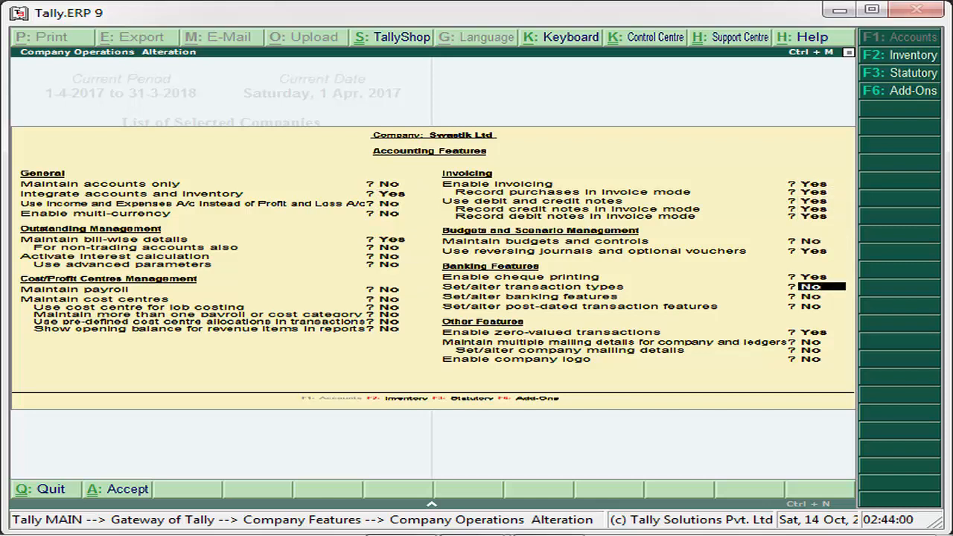
pyautogui.press('Return')
pyautogui.press('Return')
pyautogui.press('Return')
pyautogui.press('Return')
pyautogui.press('Return')
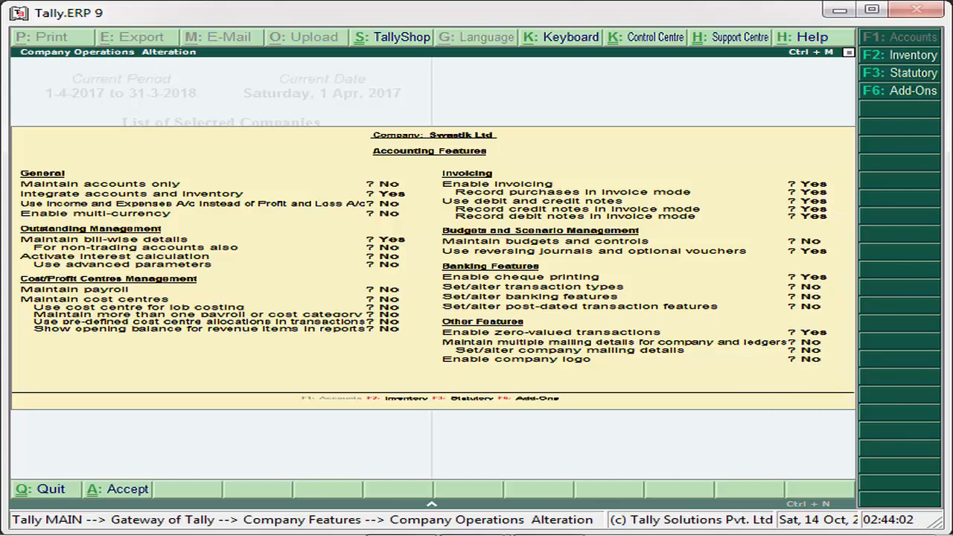
pyautogui.press('Escape')
pyautogui.press('Escape')
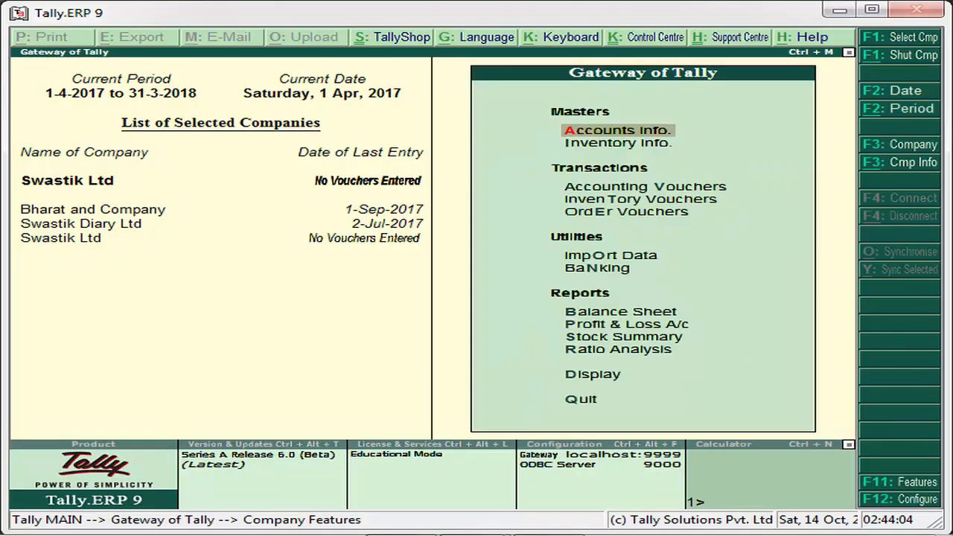
# Look through the available inventory master options of Swastik Ltd and return to the Gateway of Tally
pyautogui.press('Down')
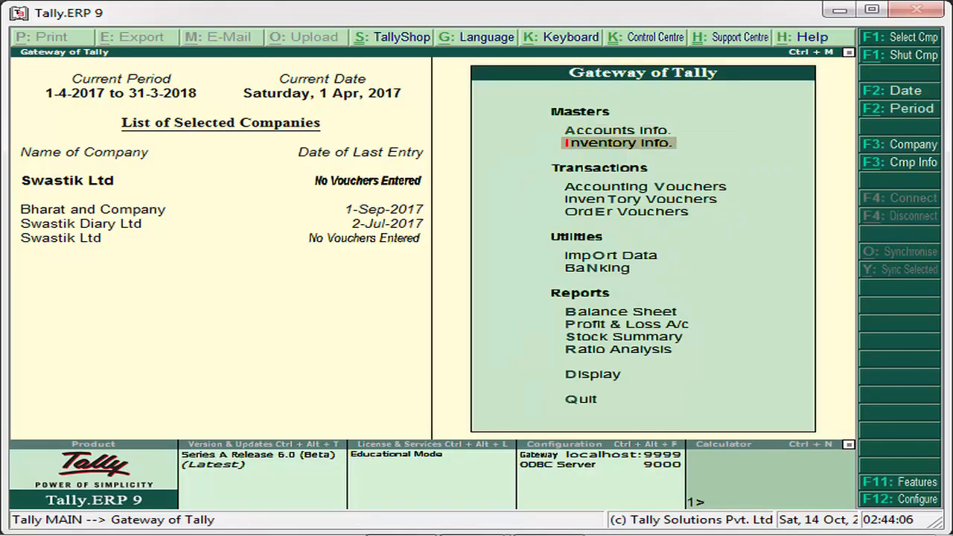
pyautogui.press('Up')
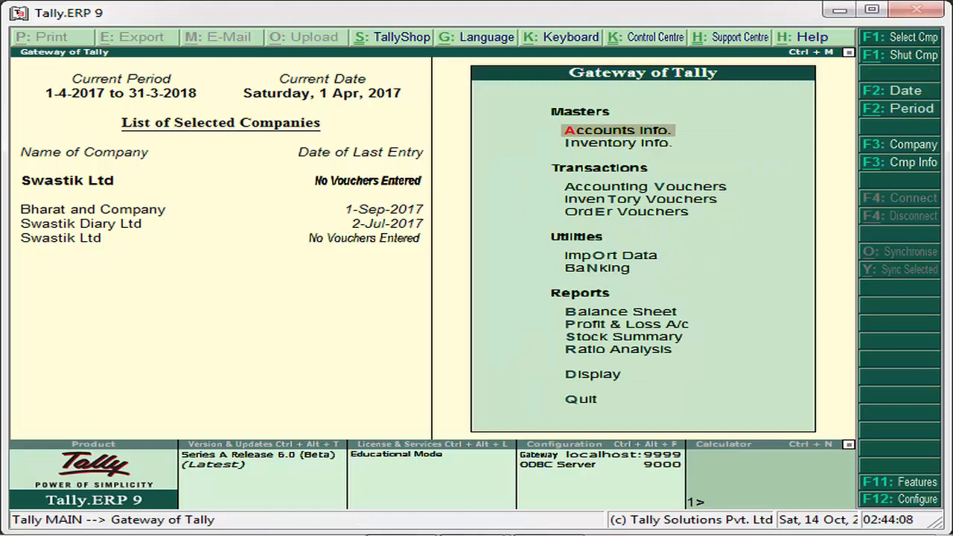
pyautogui.press('Down')
pyautogui.press('Return')
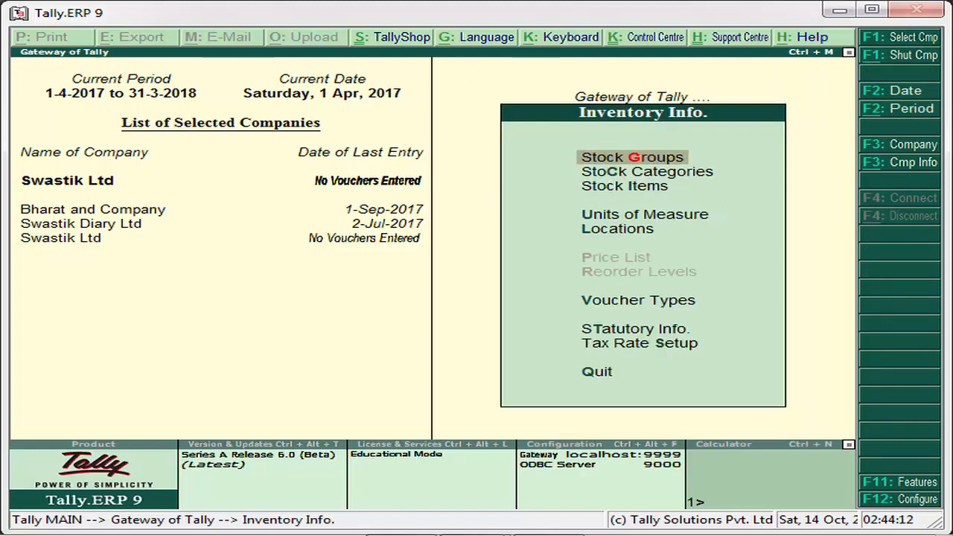
pyautogui.press('Down')
pyautogui.press('Down')
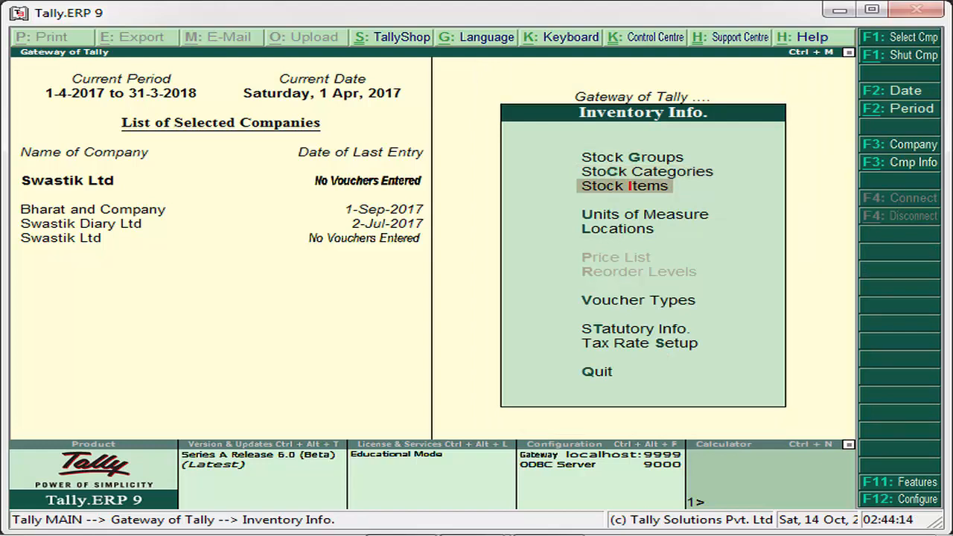
pyautogui.press('Down')
pyautogui.press('Down')
pyautogui.press('Escape')
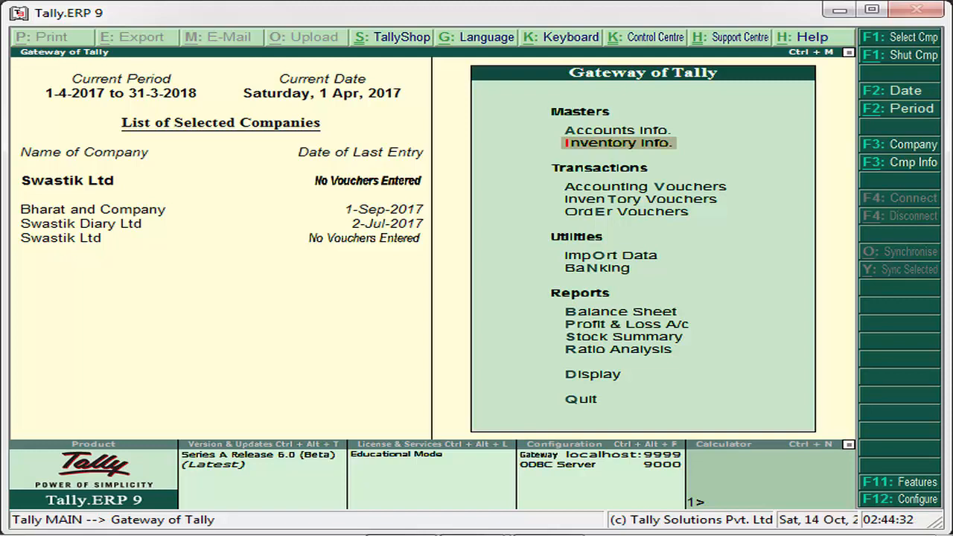
pyautogui.hotkey('alt', 'Tab')
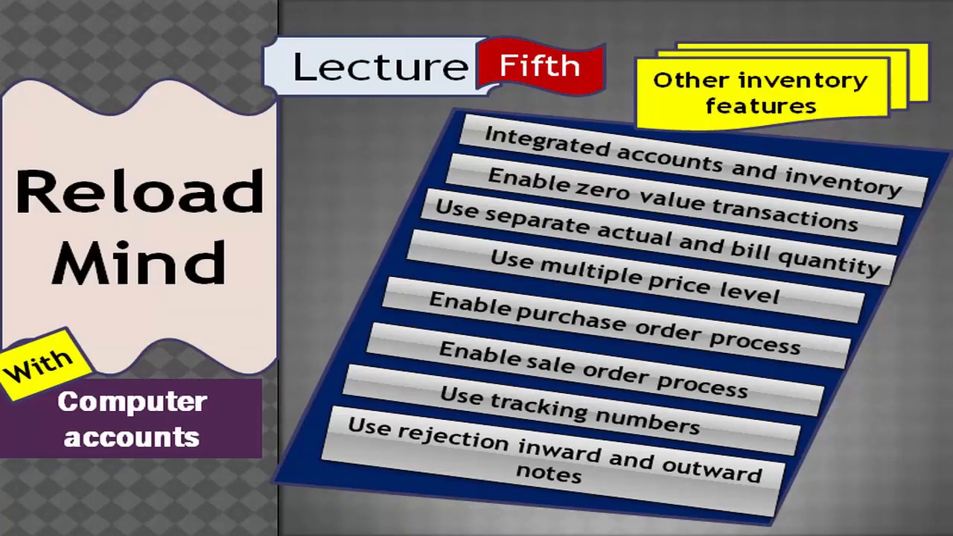
pyautogui.hotkey('alt', 'Tab')
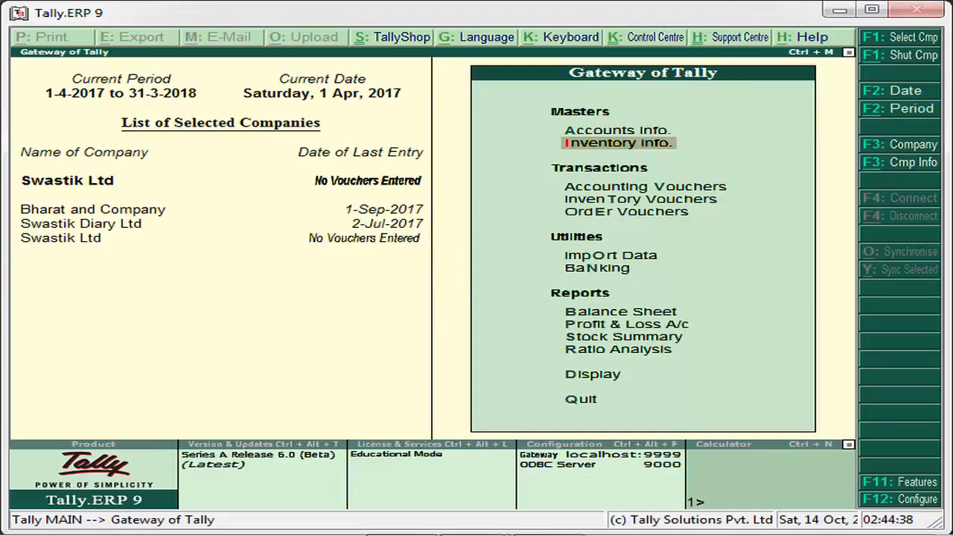
pyautogui.press('Down')
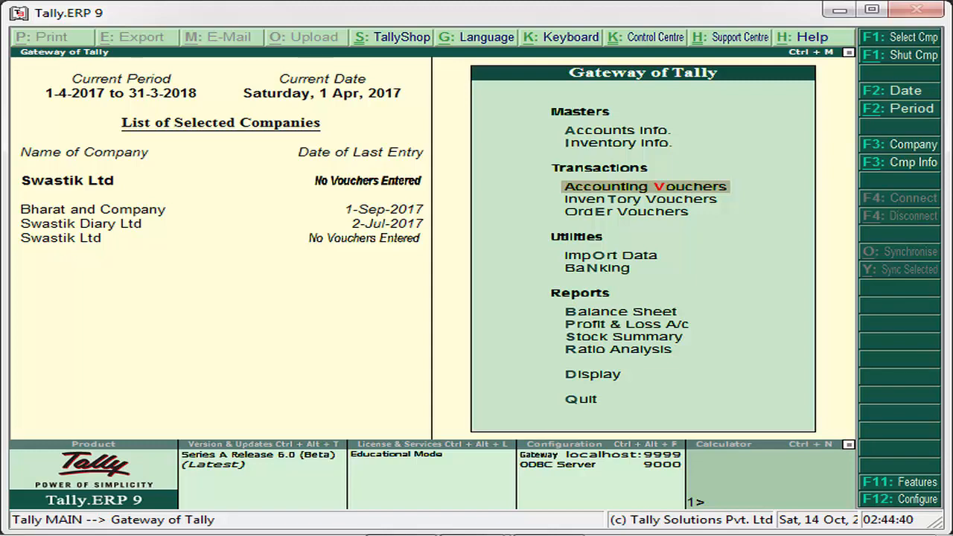
pyautogui.press('Return')
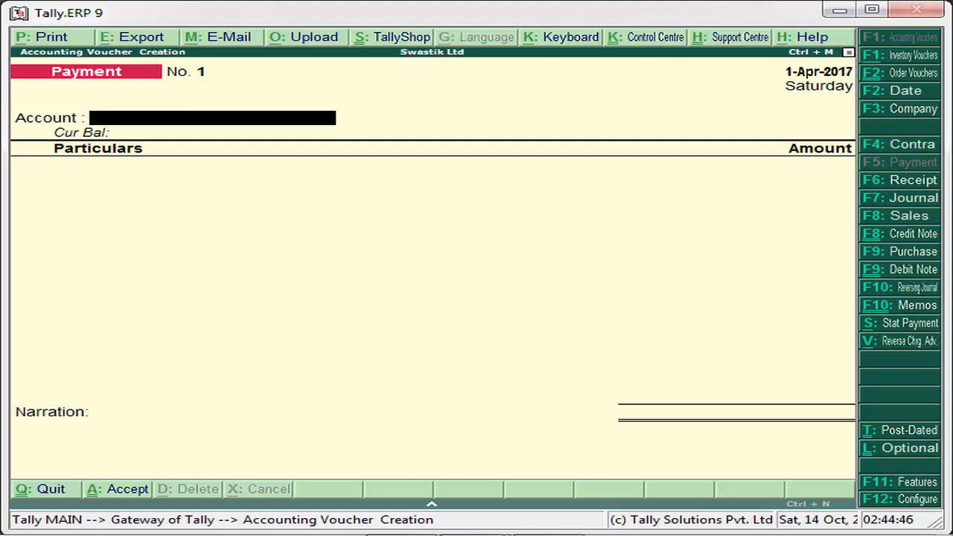
pyautogui.write('C')
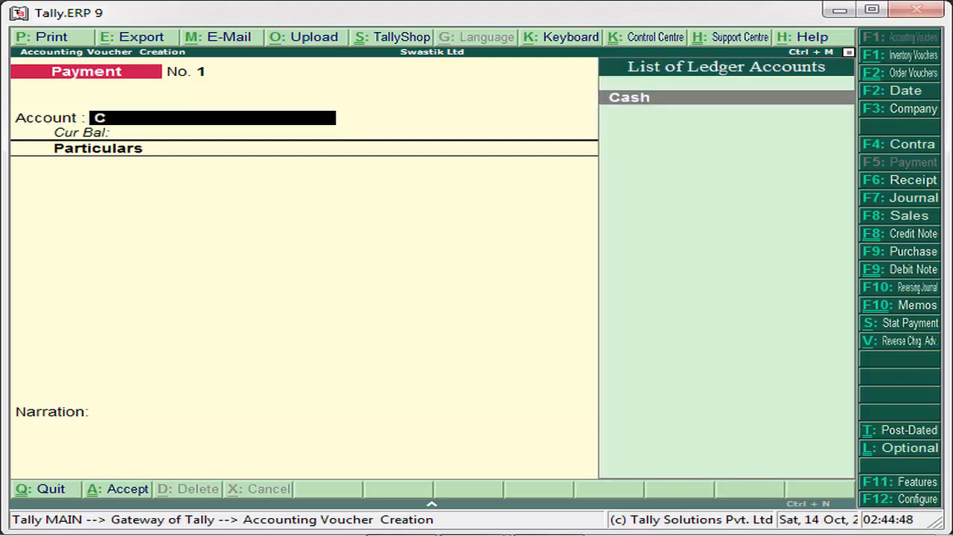
pyautogui.press('Return')
pyautogui.write('S')
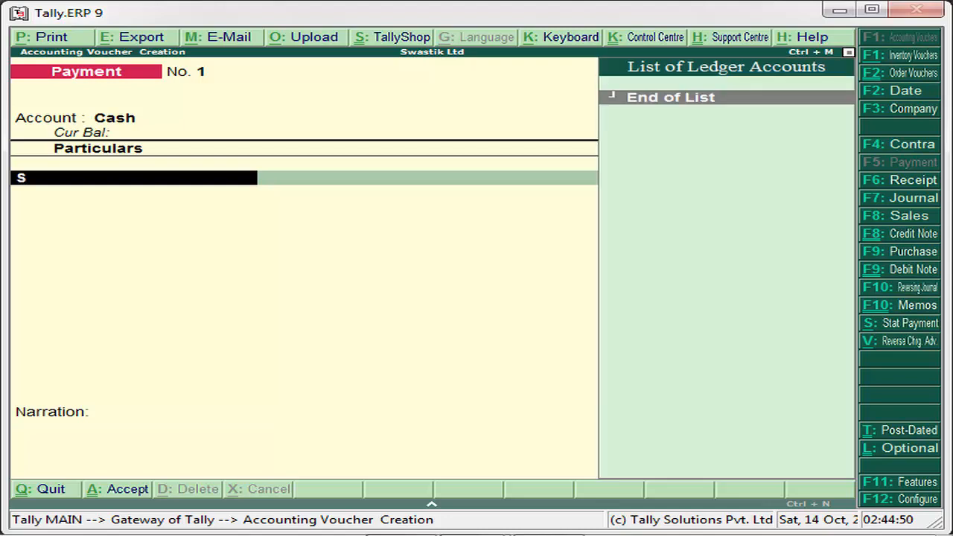
pyautogui.press('BackSpace')
pyautogui.press('Escape')
pyautogui.press('y')
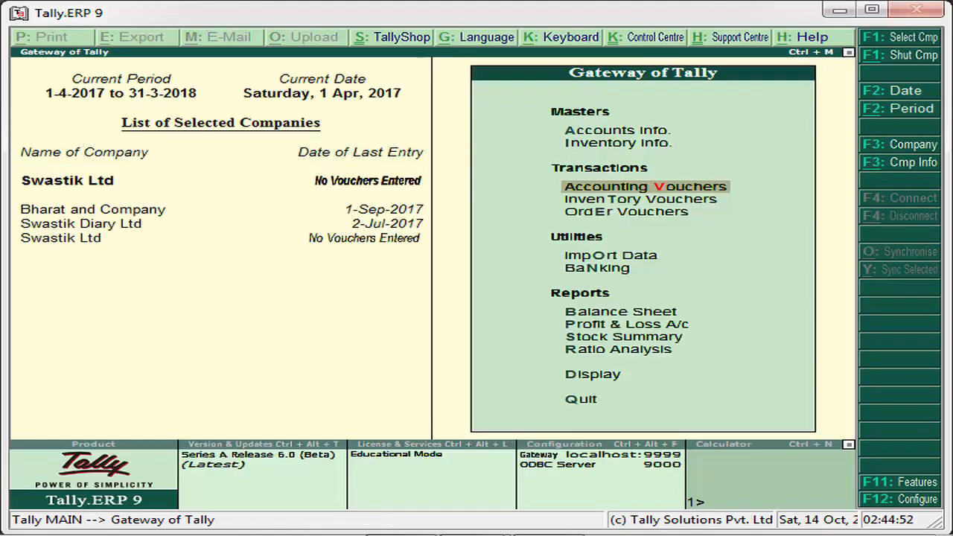
# In Swastik Diary Ltd, start a payment voucher with SBI Bank Account as the account and Sai Trading Company Account as the particulars
pyautogui.click(49, 225)
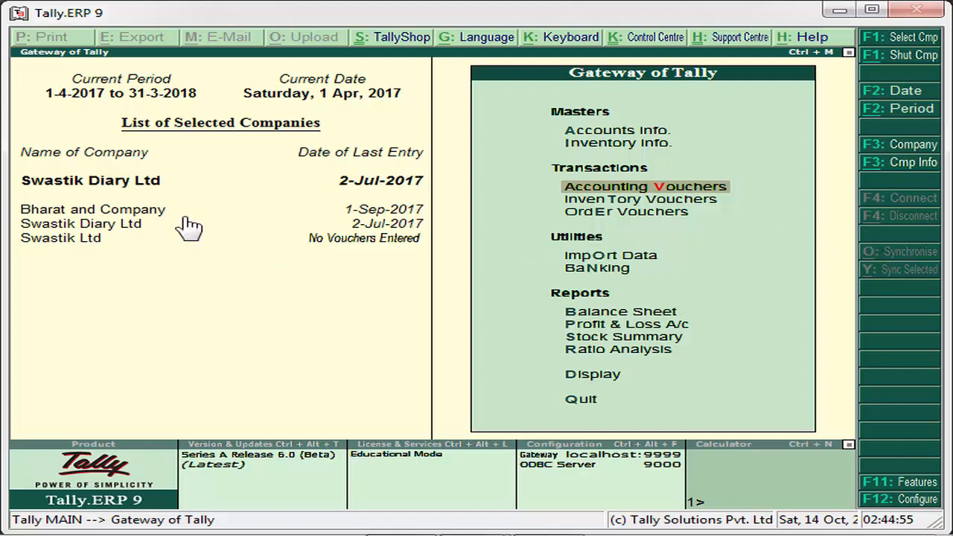
pyautogui.press('Return')
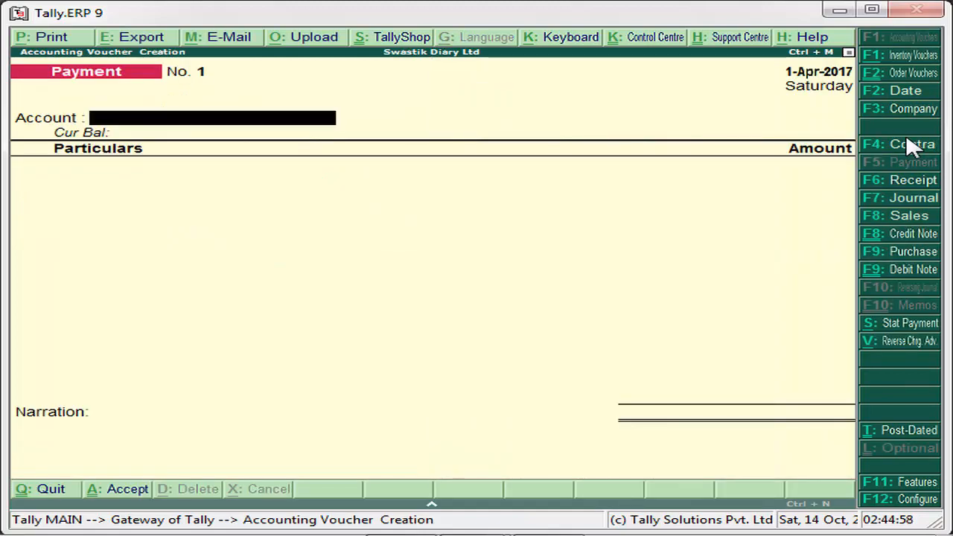
pyautogui.write('C')
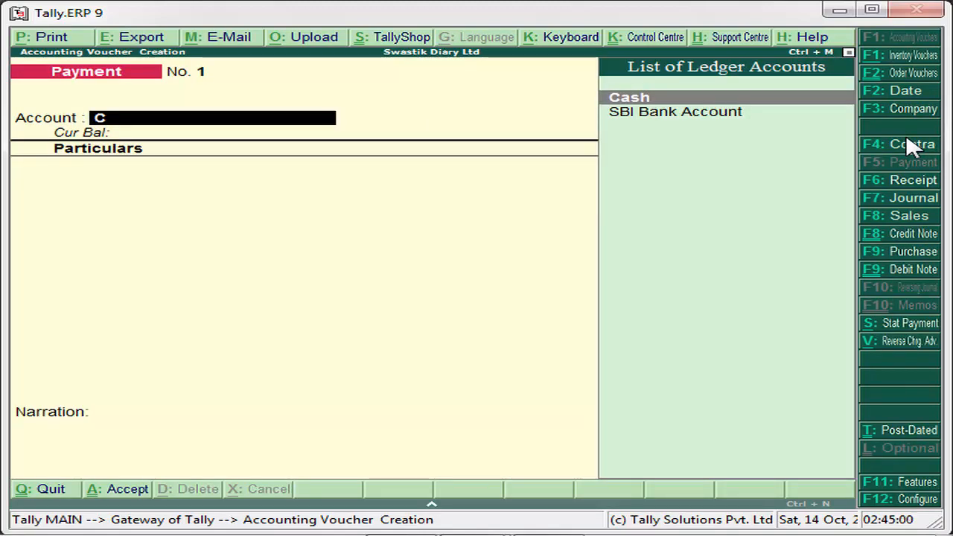
pyautogui.press('Down')
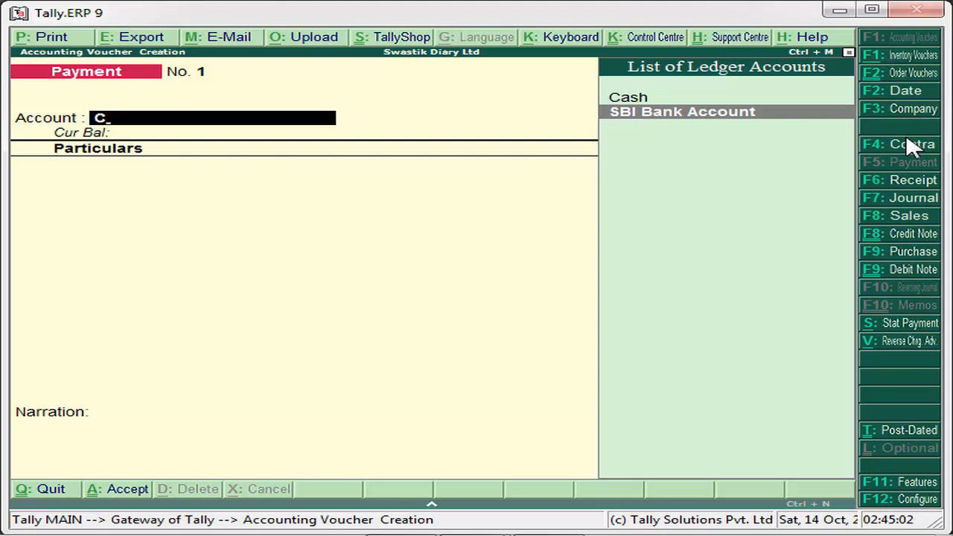
pyautogui.press('Return')
pyautogui.write('S')
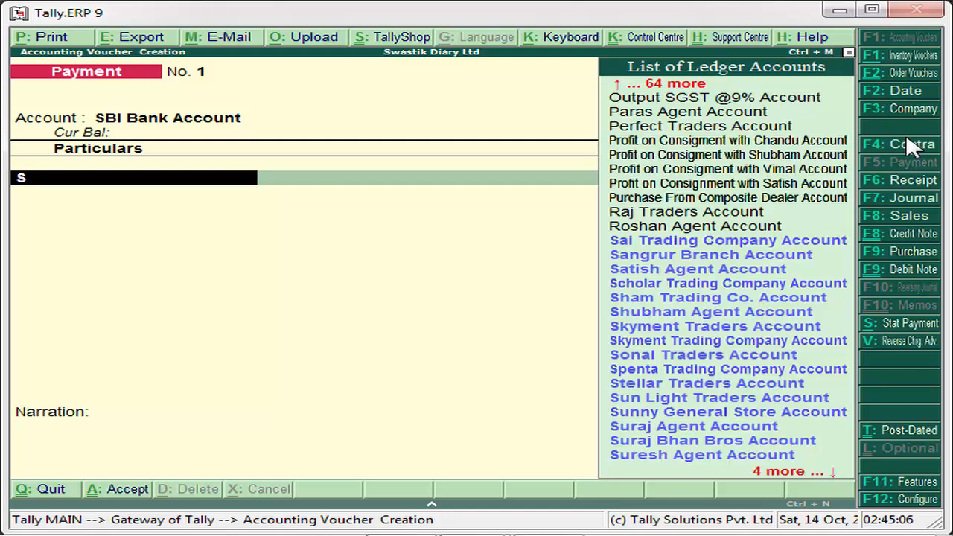
pyautogui.press('Down')
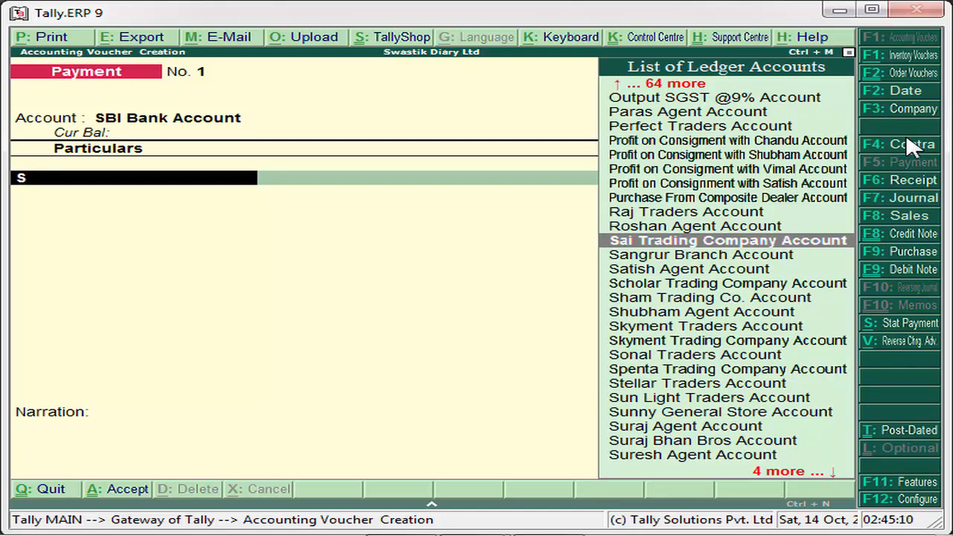
pyautogui.press('Return')
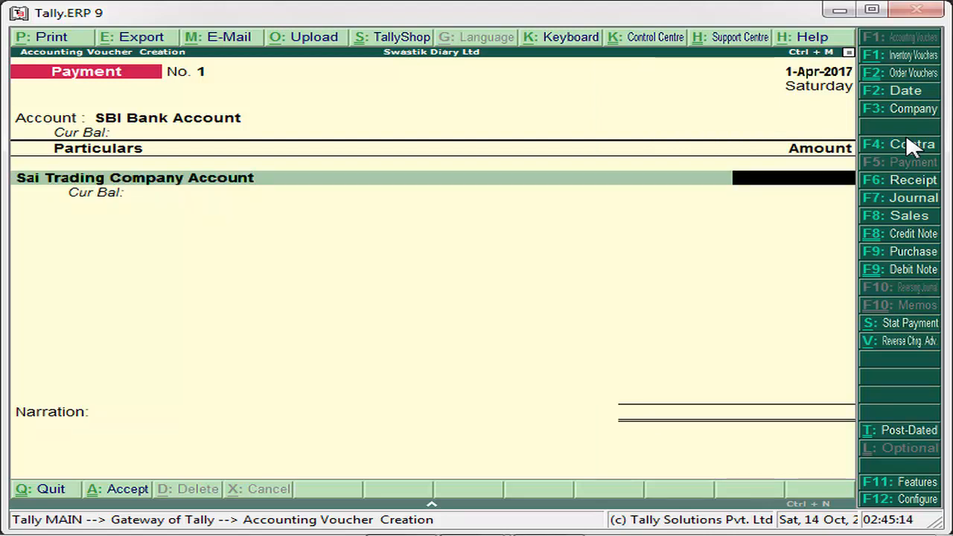
# Leave the voucher amount and the narration blank and save the payment voucher
pyautogui.write('20')
pyautogui.press('BackSpace')
pyautogui.press('BackSpace')
pyautogui.press('Return')
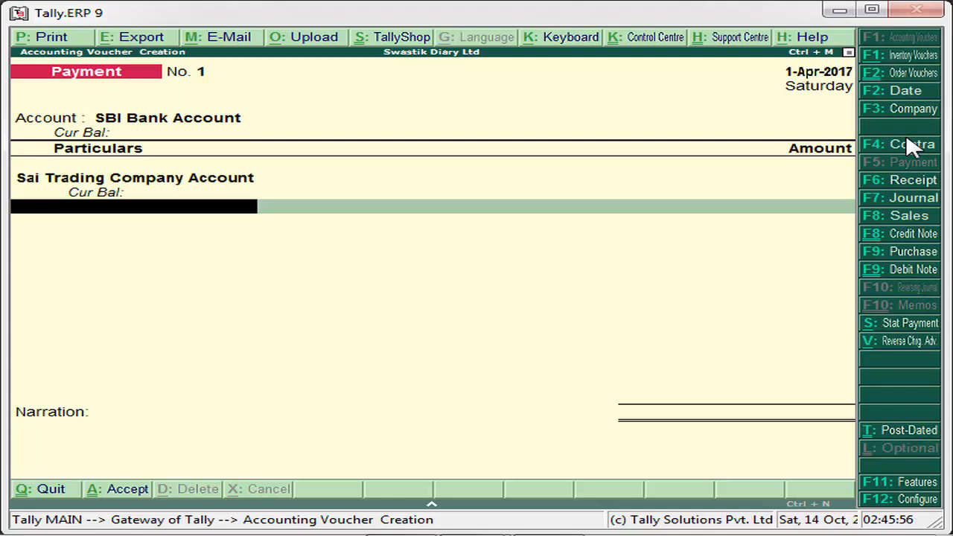
pyautogui.press('Return')
pyautogui.press('Return')
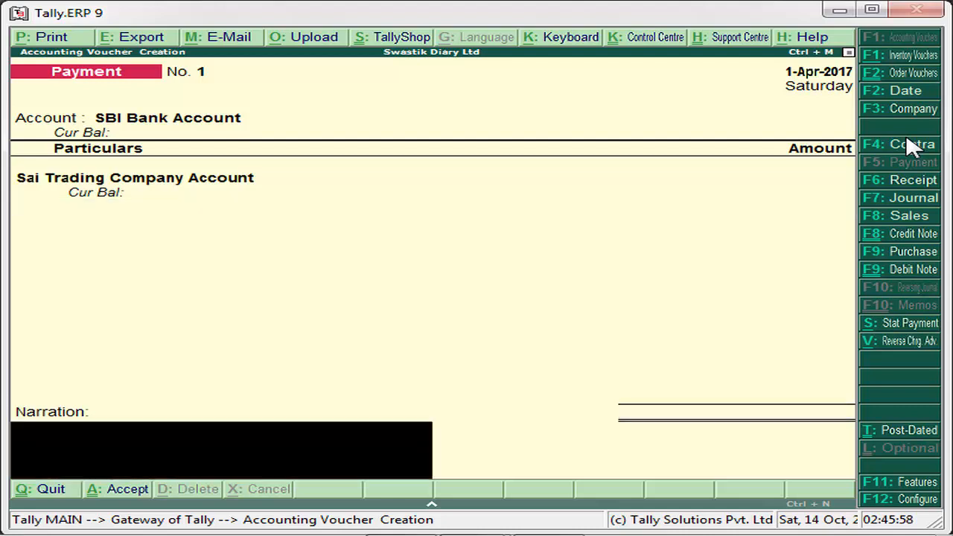
pyautogui.press('Return')
pyautogui.press('Return')
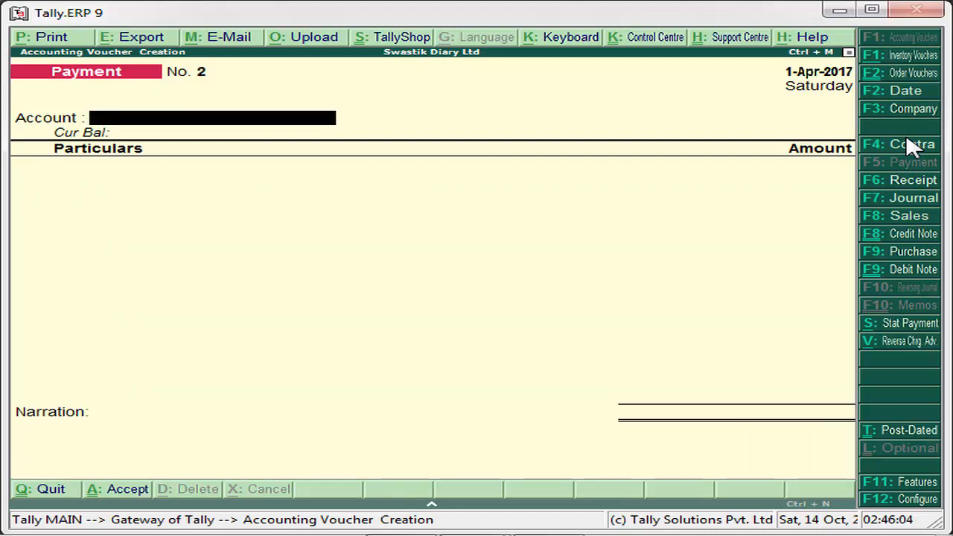
# Set Enable zero-valued transactions to No in the inventory features of Swastik Diary Ltd and accept the form
pyautogui.press('F11')
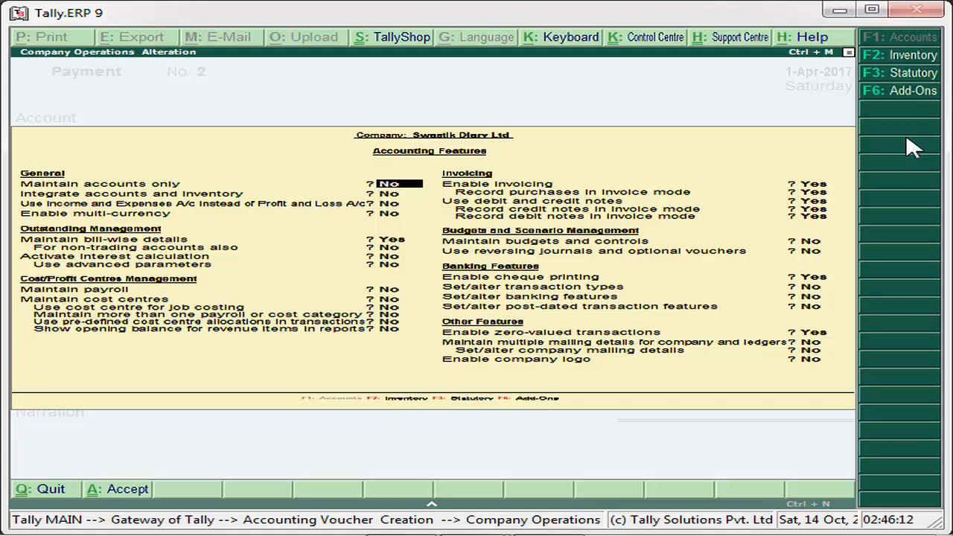
pyautogui.press('F2')
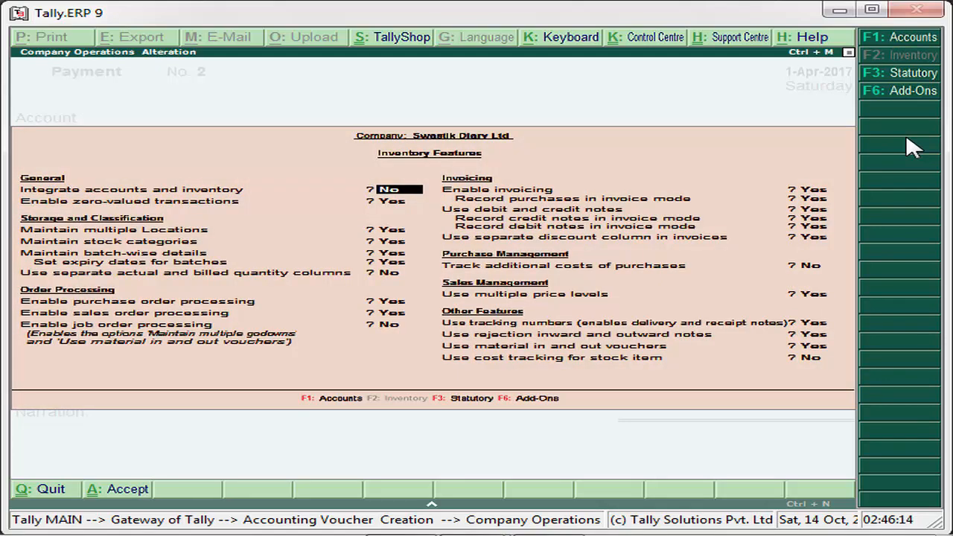
pyautogui.press('Return')
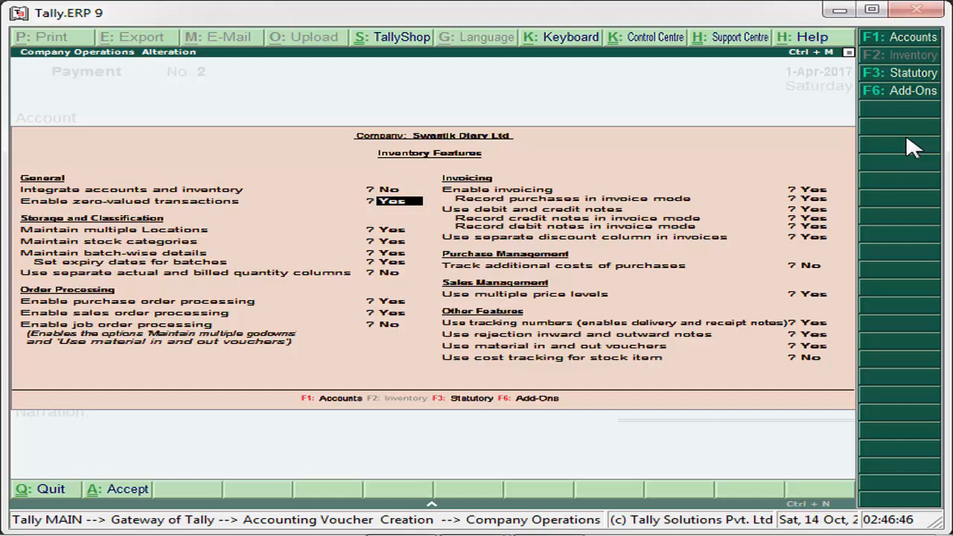
pyautogui.press('n')
pyautogui.press('Return')
pyautogui.press('Return')
pyautogui.press('Return')
pyautogui.press('Return')
pyautogui.press('Return')
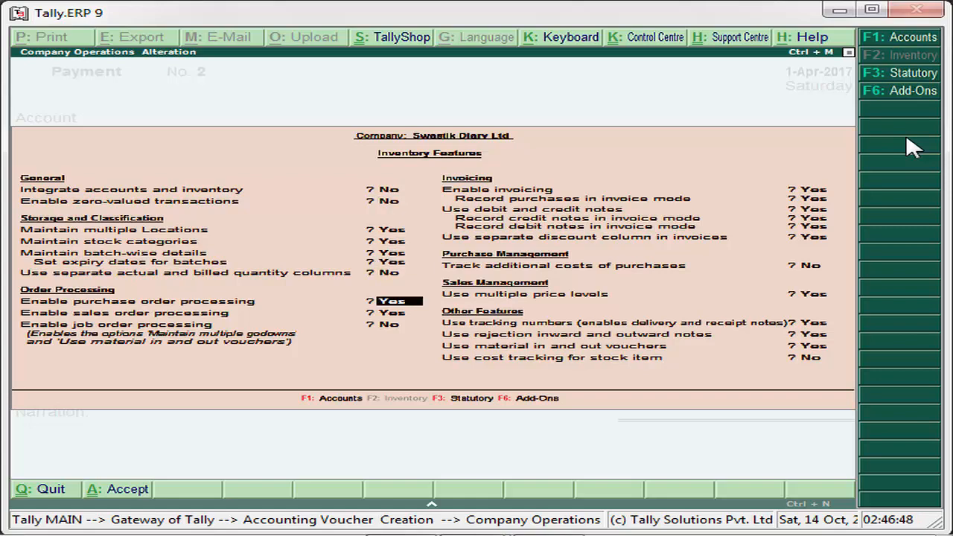
pyautogui.press('Return')
pyautogui.press('Return')
pyautogui.press('Return')
pyautogui.press('Return')
pyautogui.press('Return')
pyautogui.press('Return')
pyautogui.press('Return')
pyautogui.press('Return')
pyautogui.press('Return')
pyautogui.press('Return')
pyautogui.press('Return')
pyautogui.press('Return')
pyautogui.press('Return')
pyautogui.press('Return')
pyautogui.press('Return')
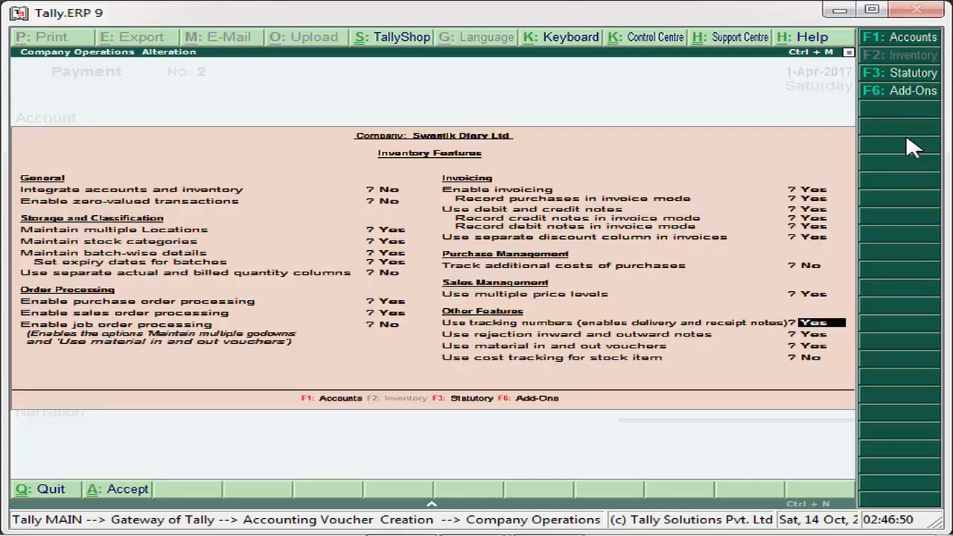
pyautogui.press('Return')
pyautogui.press('Return')
pyautogui.press('Return')
pyautogui.press('Return')
pyautogui.press('Return')
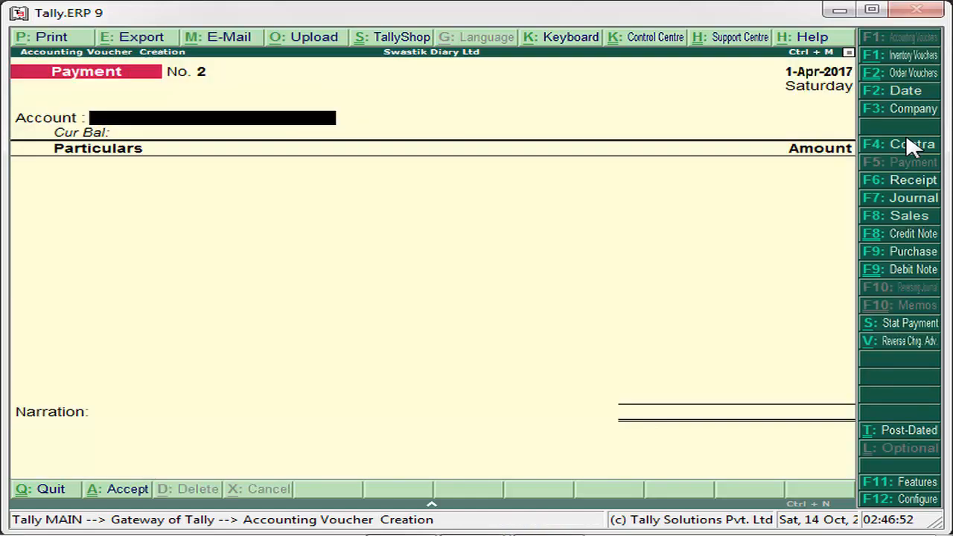
# Fill in payment voucher 2 with Cash as the account and the agent ledger listed directly after Sangrur Branch Account as the particulars
pyautogui.write('C')
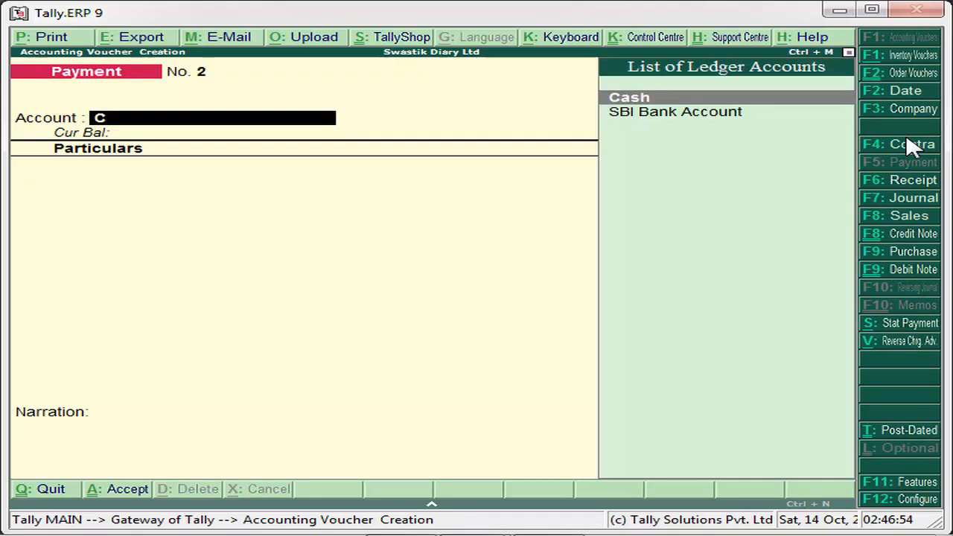
pyautogui.press('Return')
pyautogui.write('S')
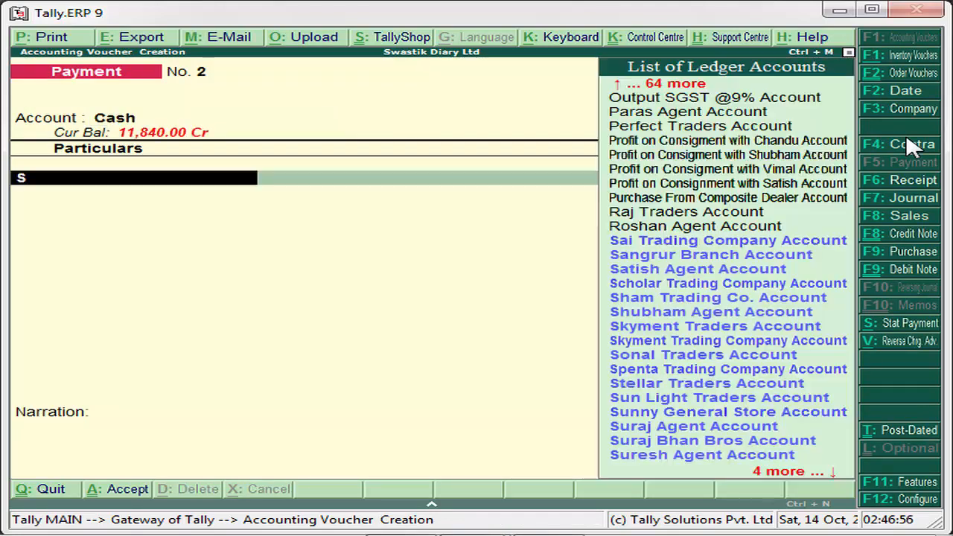
pyautogui.press('Down')
pyautogui.press('Down')
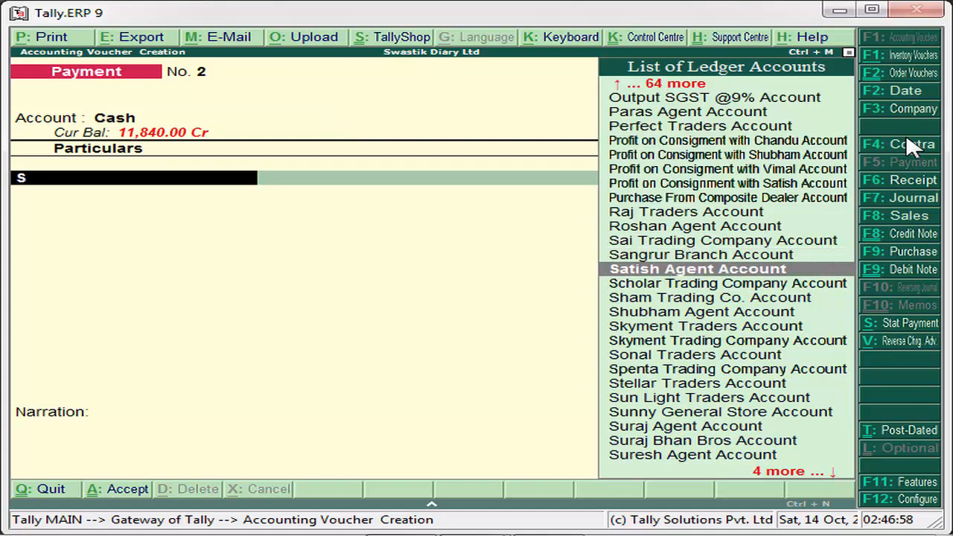
pyautogui.press('Return')
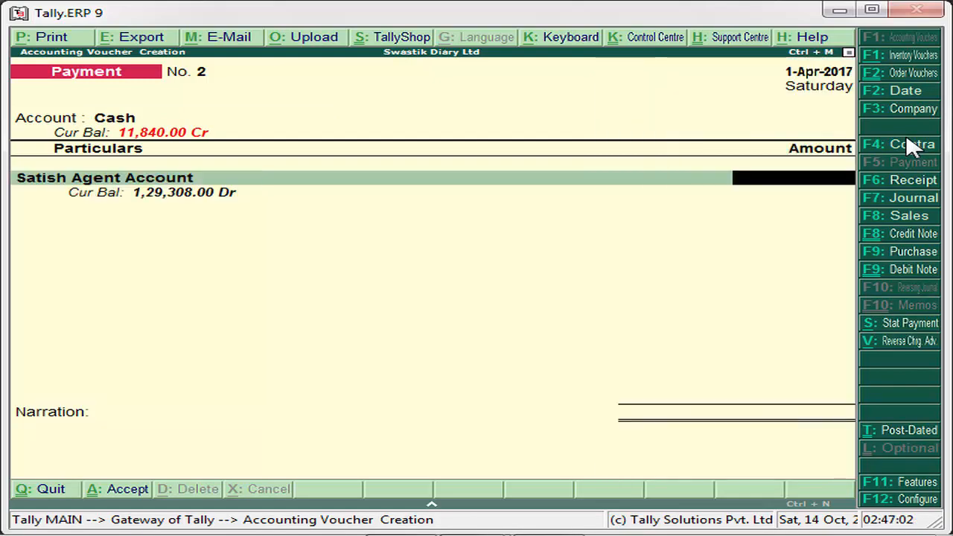
pyautogui.write('10000')
pyautogui.press('Return')
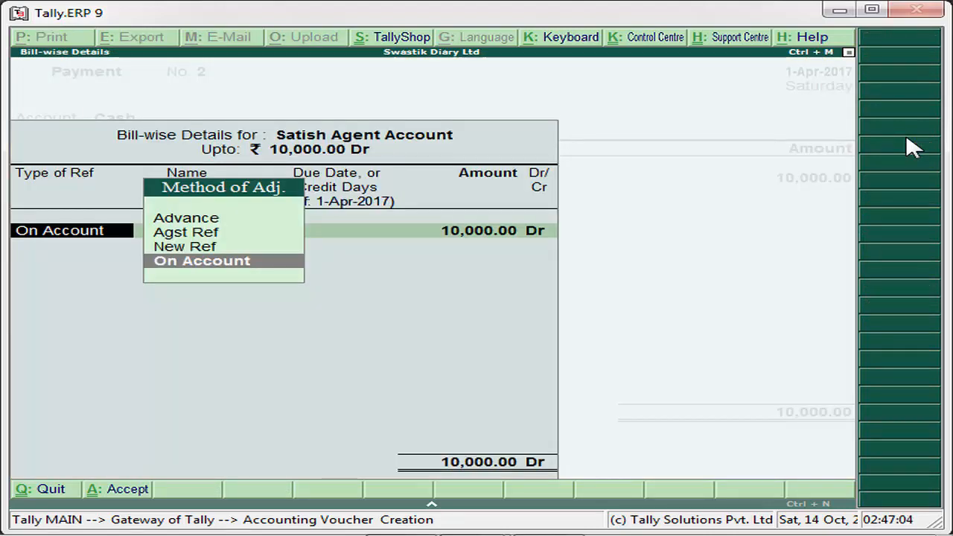
pyautogui.press('Return')
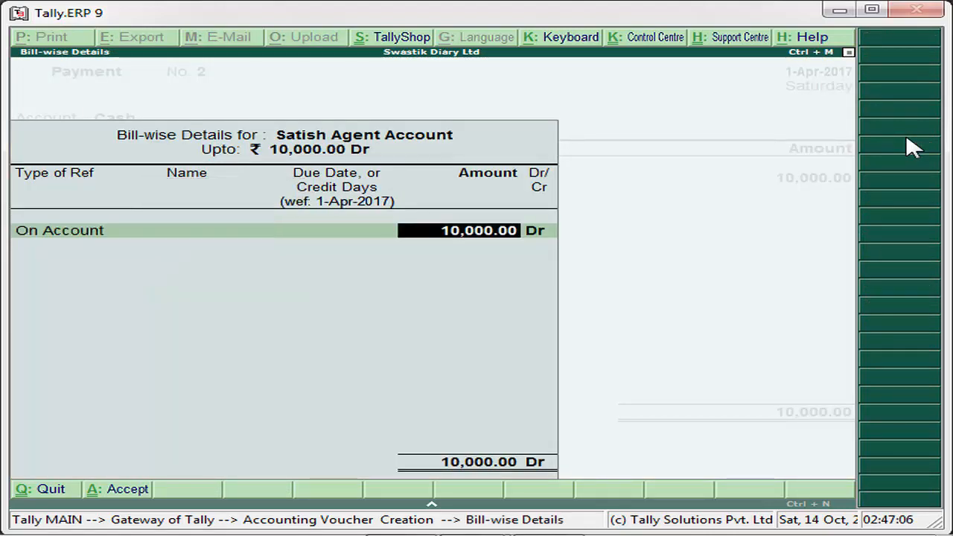
pyautogui.press('Return')
pyautogui.press('Return')
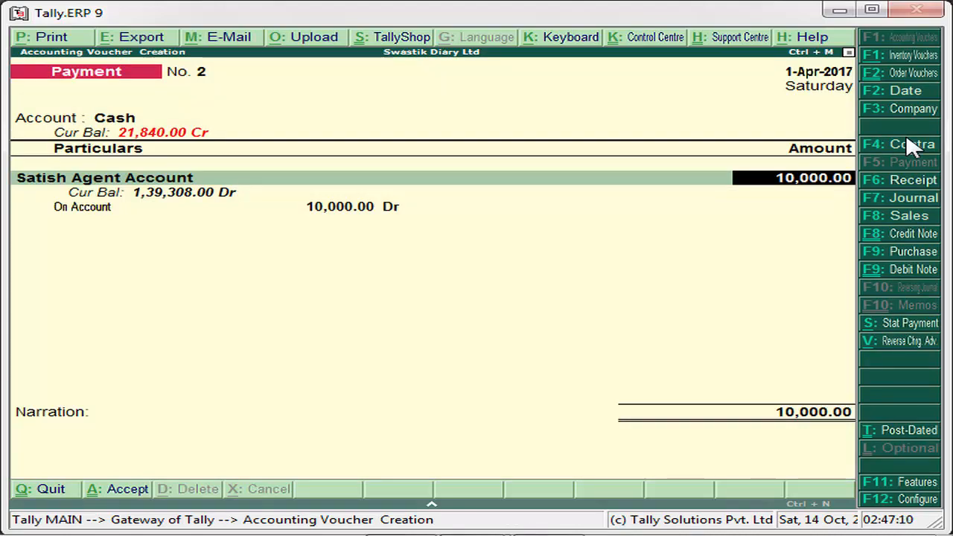
pyautogui.press('BackSpace')
pyautogui.press('BackSpace')
pyautogui.press('BackSpace')
pyautogui.press('BackSpace')
pyautogui.press('BackSpace')
pyautogui.press('BackSpace')
pyautogui.press('BackSpace')
pyautogui.press('BackSpace')
pyautogui.press('BackSpace')
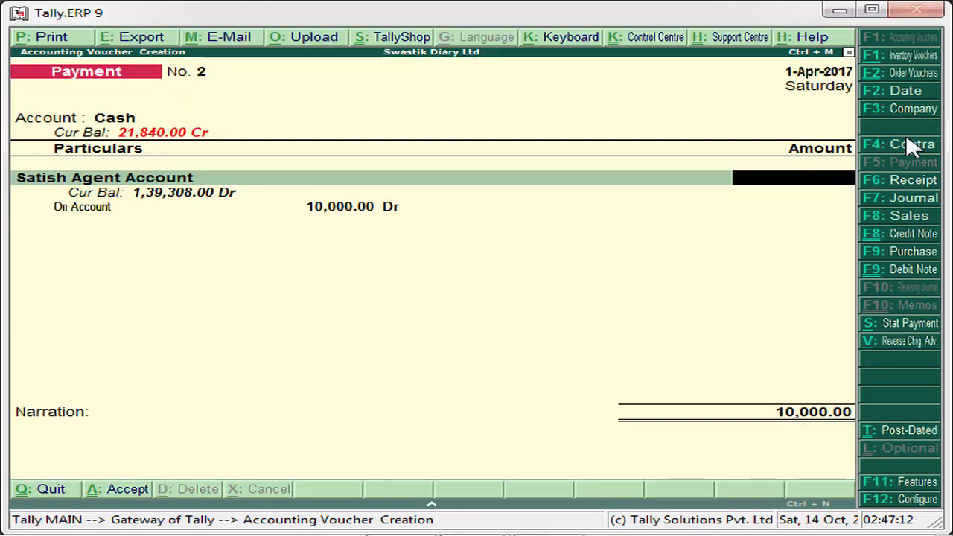
# Leave the amount and narration of payment voucher 2 blank and try to save it
pyautogui.press('Return')
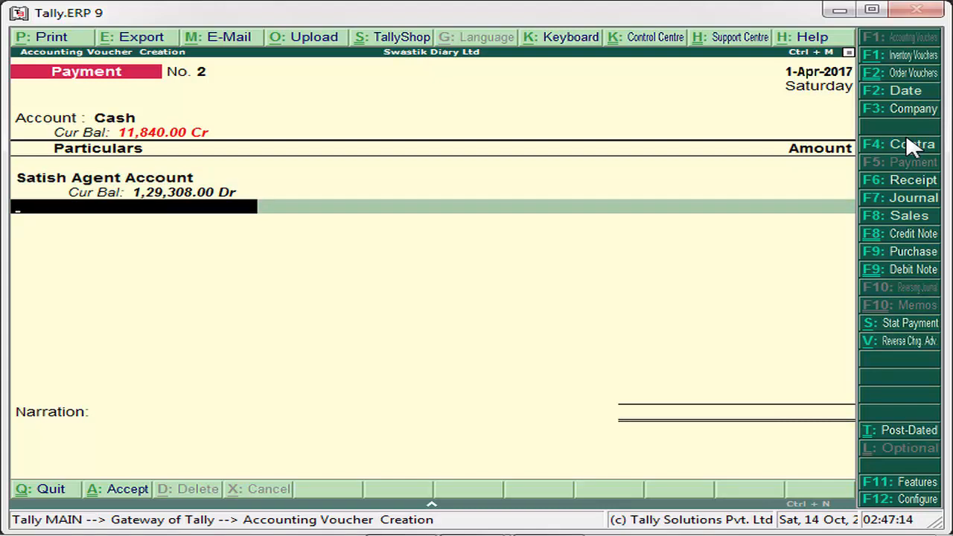
pyautogui.press('Return')
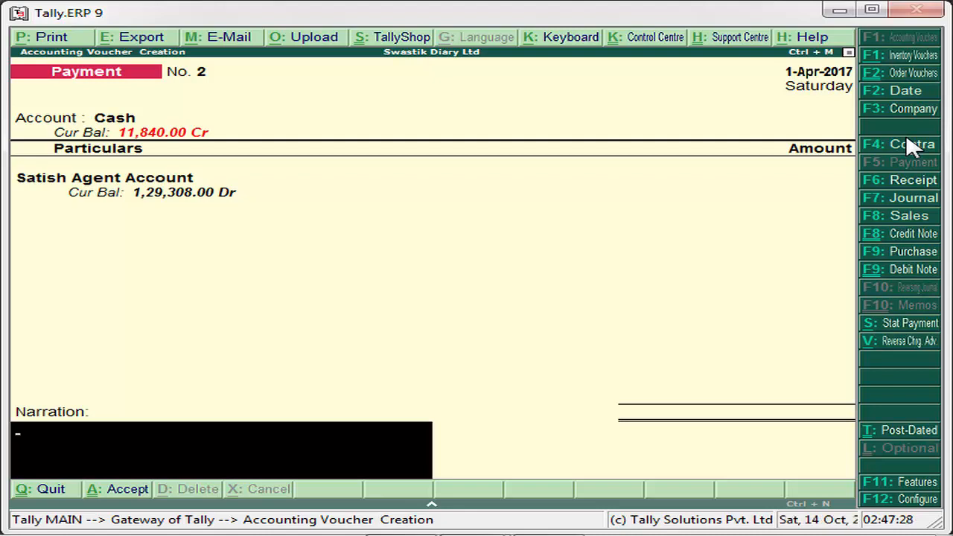
pyautogui.press('Return')
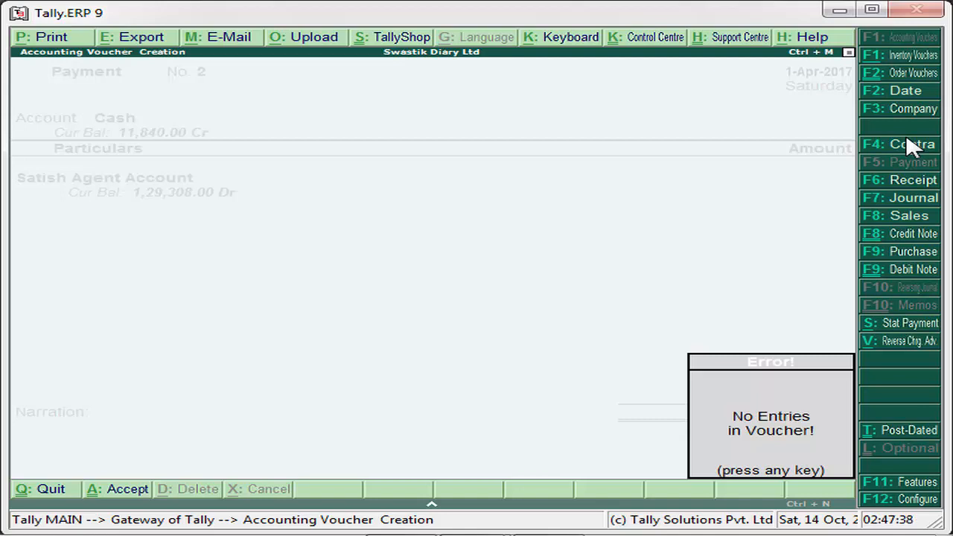
pyautogui.press('Return')
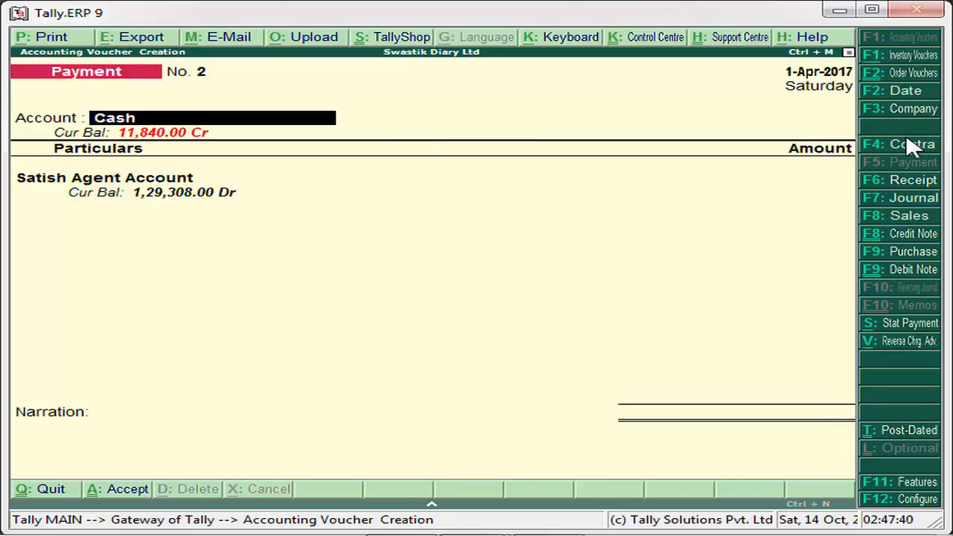
# Set Enable zero-valued transactions to Yes in the inventory features, accept the form and return to the payment voucher
pyautogui.press('F11')
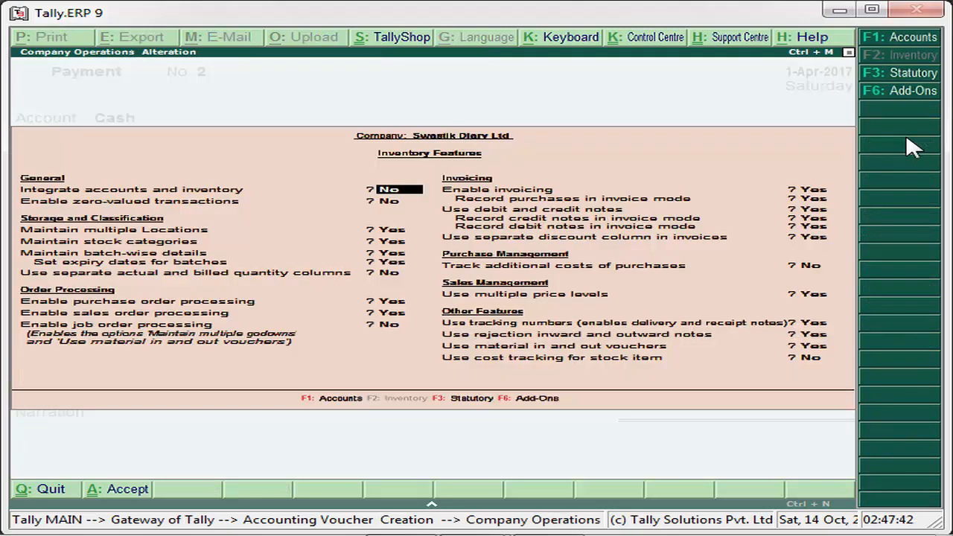
pyautogui.press('Return')
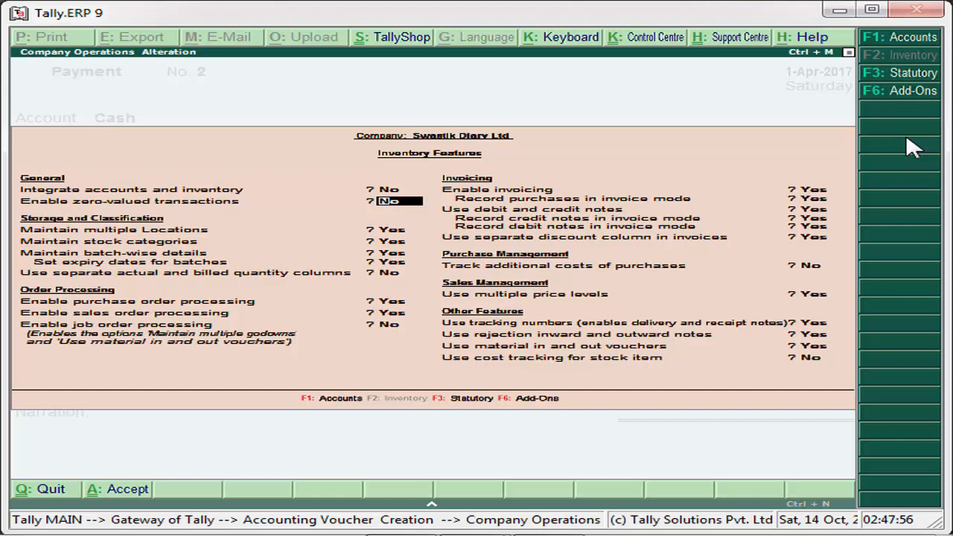
pyautogui.write('y')
pyautogui.press('Return')
pyautogui.press('Return')
pyautogui.press('Return')
pyautogui.press('Return')
pyautogui.press('Return')
pyautogui.press('Return')
pyautogui.press('Return')
pyautogui.press('Return')
pyautogui.press('Return')
pyautogui.press('Return')
pyautogui.press('Return')
pyautogui.press('Return')
pyautogui.press('Return')
pyautogui.press('Return')
pyautogui.press('Return')
pyautogui.press('Return')
pyautogui.press('Return')
pyautogui.press('Return')
pyautogui.press('Return')
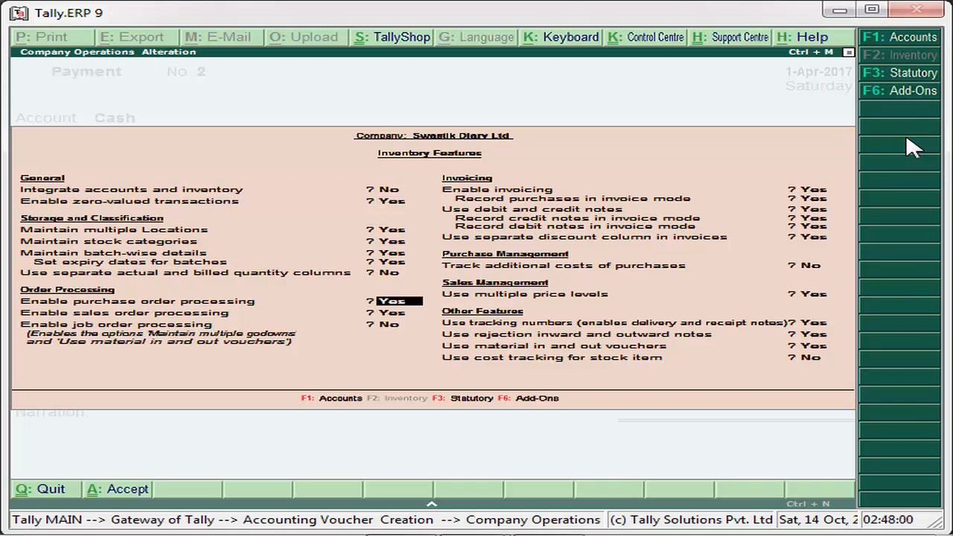
pyautogui.press('Return')
pyautogui.press('Return')
pyautogui.press('Return')
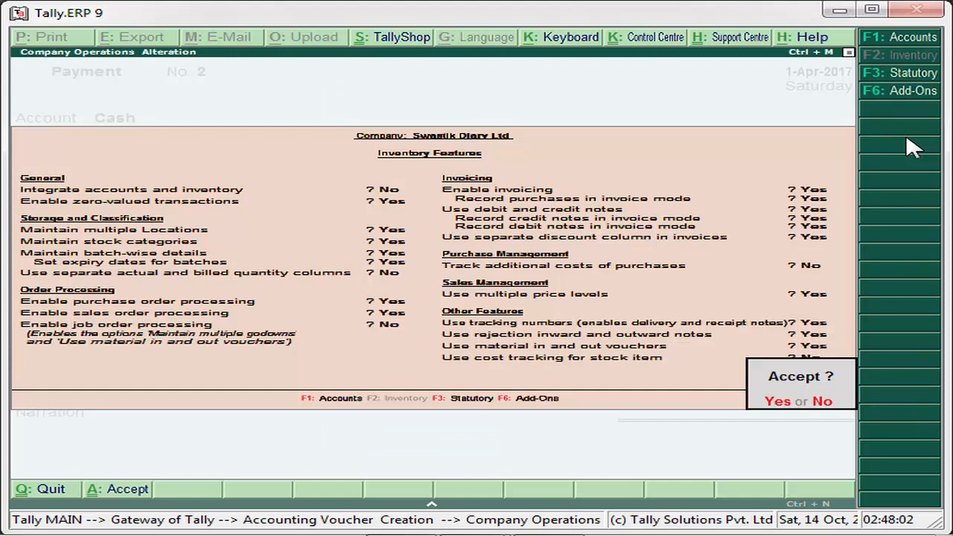
pyautogui.press('Return')
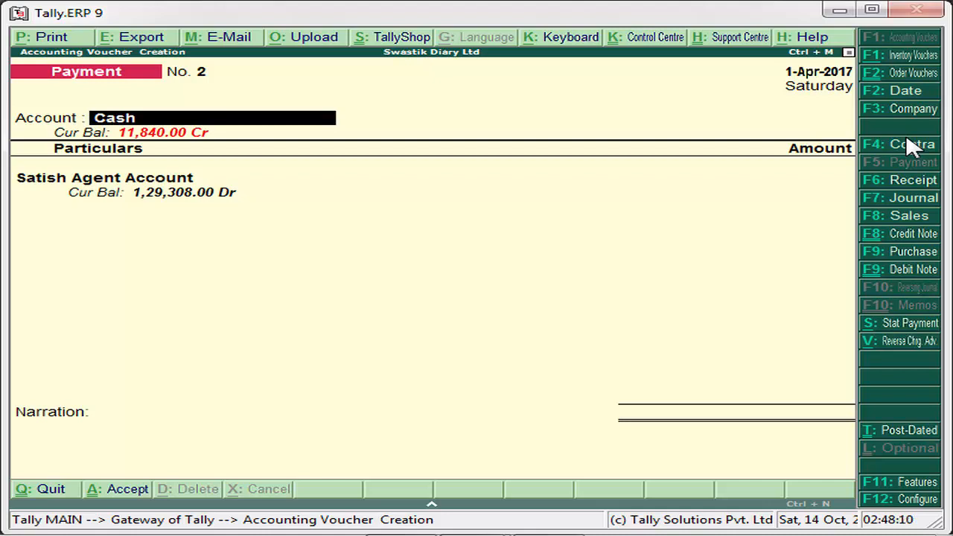
pyautogui.hotkey('alt', 'Tab')
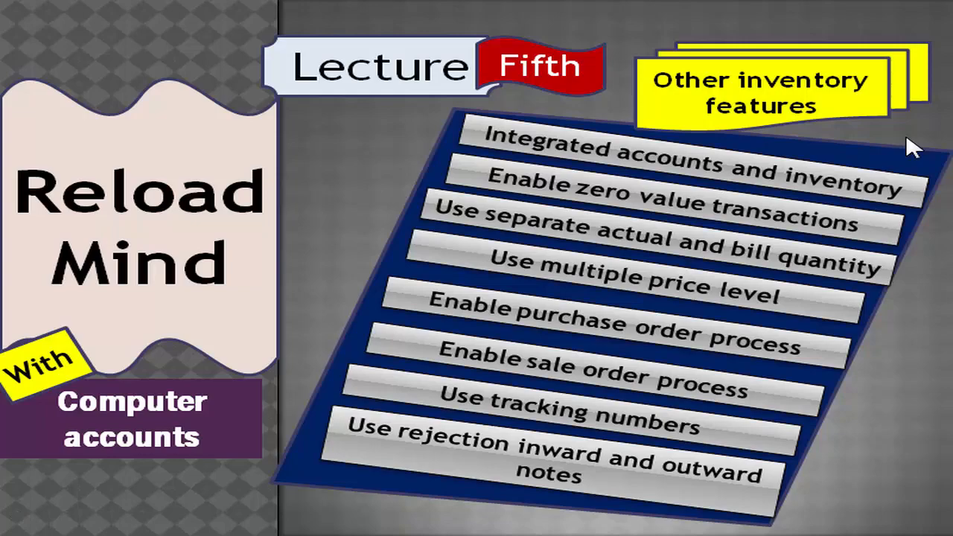
pyautogui.hotkey('alt', 'Tab')
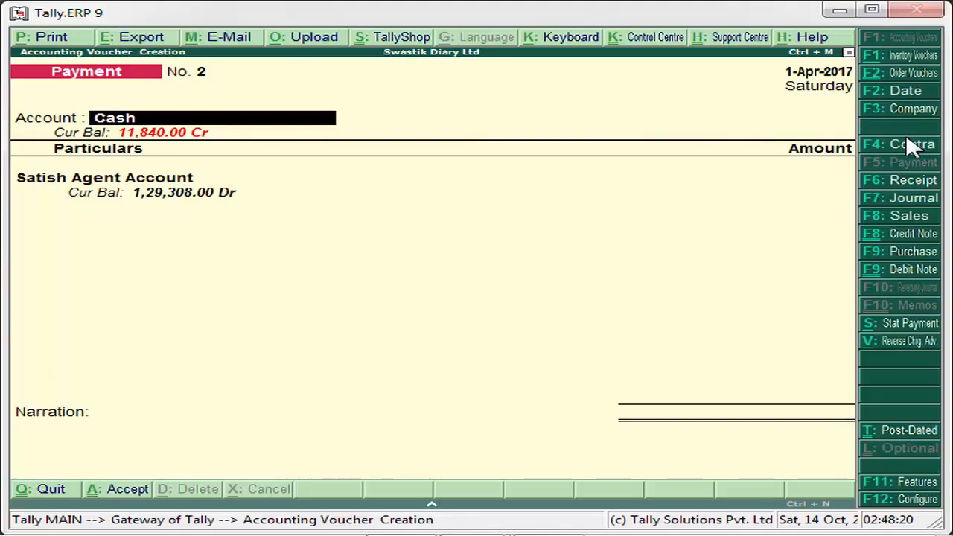
# Abandon payment voucher 2 without saving it and reopen accounting voucher entry for Swastik Diary Ltd
pyautogui.press('Escape')
pyautogui.press('Escape')
pyautogui.press('y')
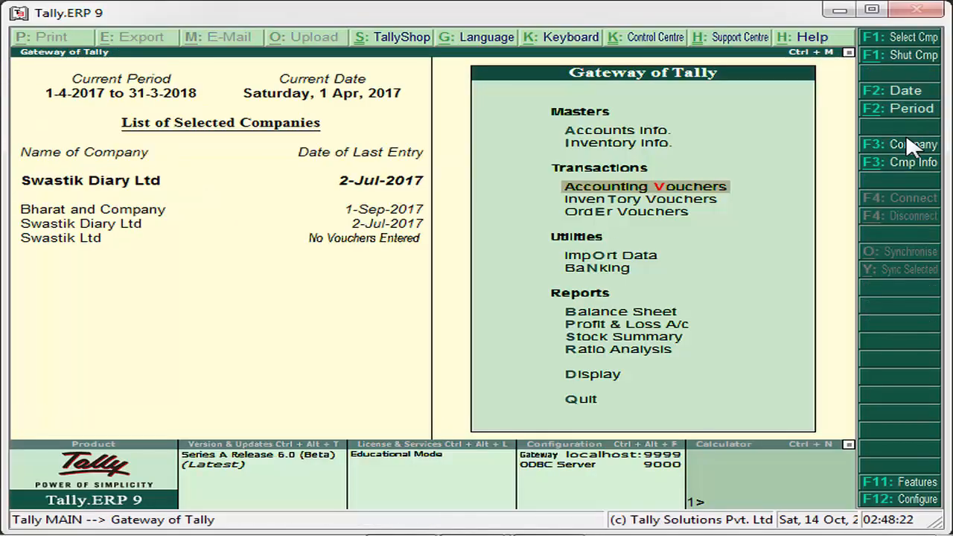
pyautogui.press('Return')
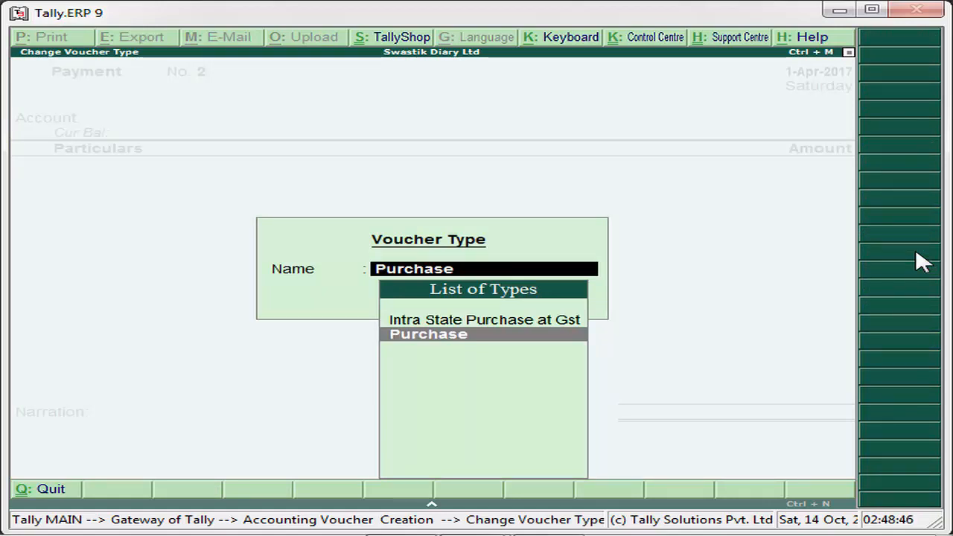
pyautogui.moveTo(728, 535)
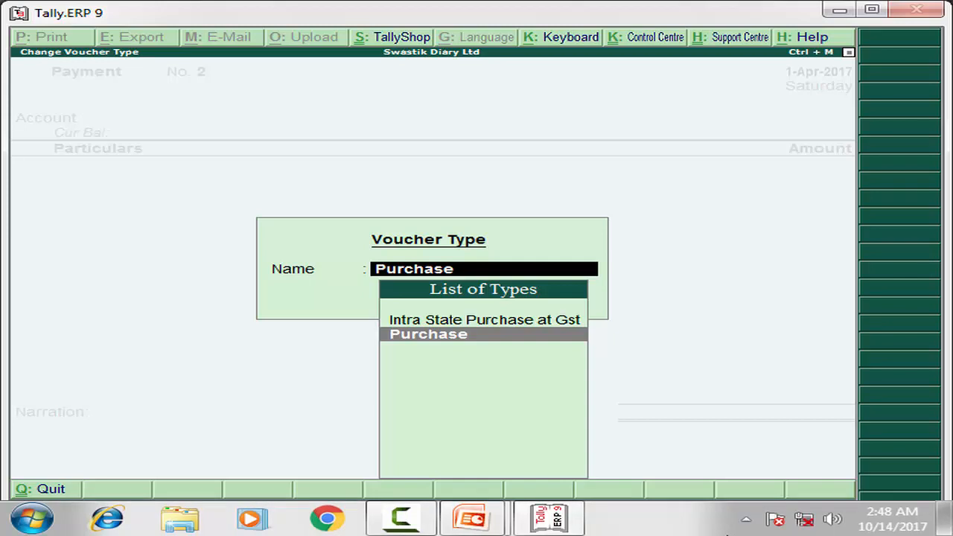
pyautogui.click(402, 519)
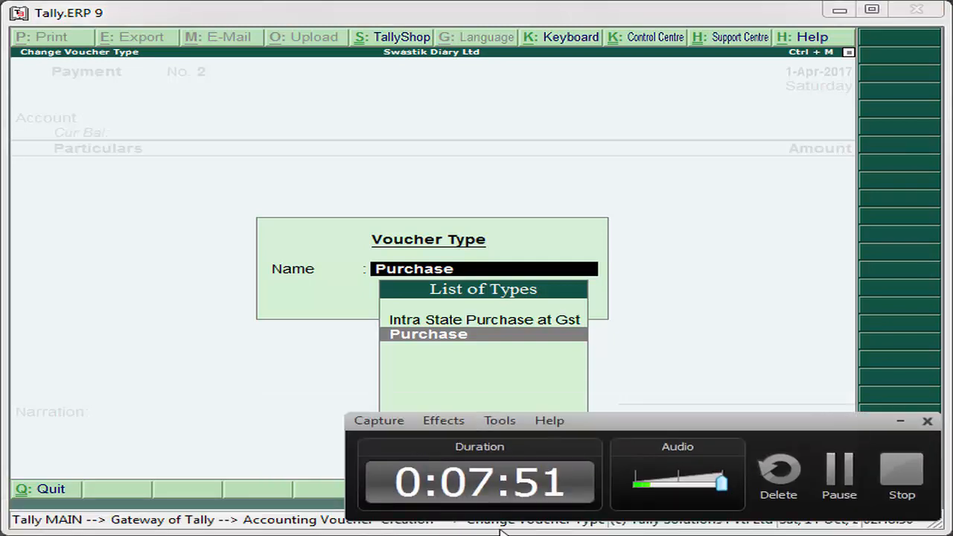
pyautogui.click(902, 423)
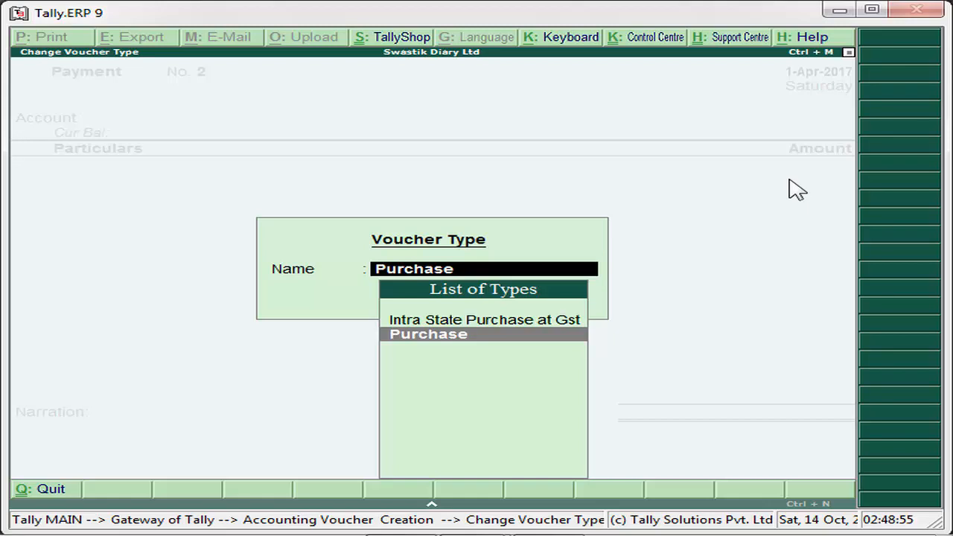
# Start a voucher of the Purchase type with supplier invoice number 45545 dated 1-Apr-2017
pyautogui.press('Return')
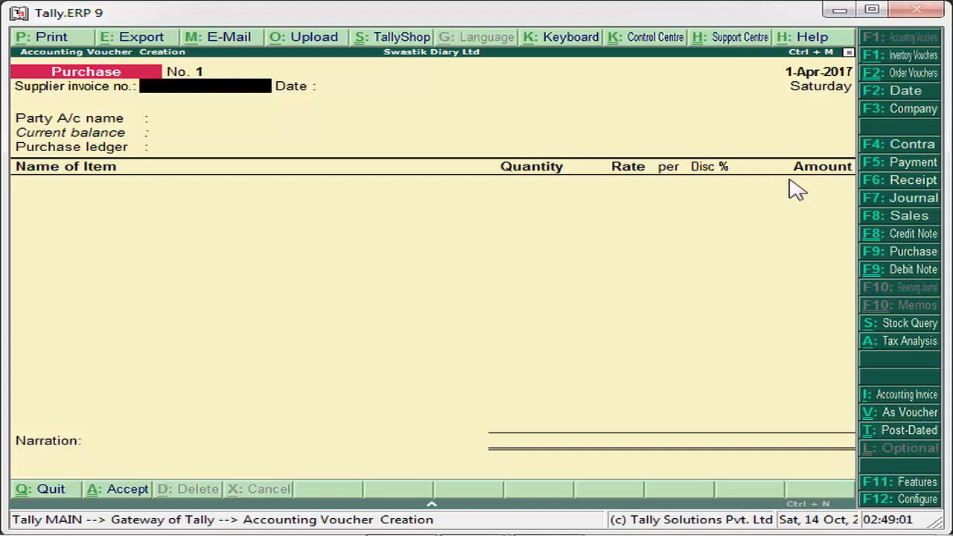
pyautogui.write('45545')
pyautogui.press('Return')
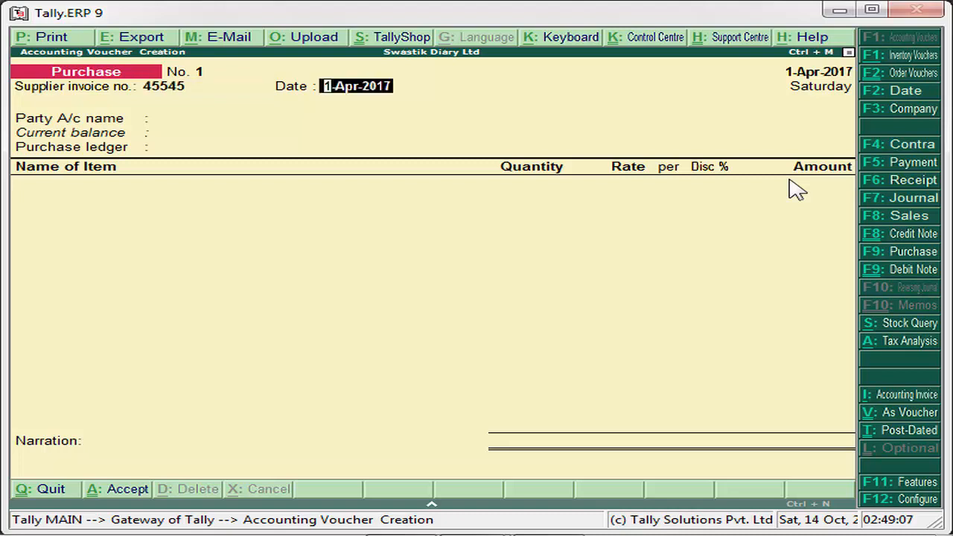
pyautogui.press('Return')
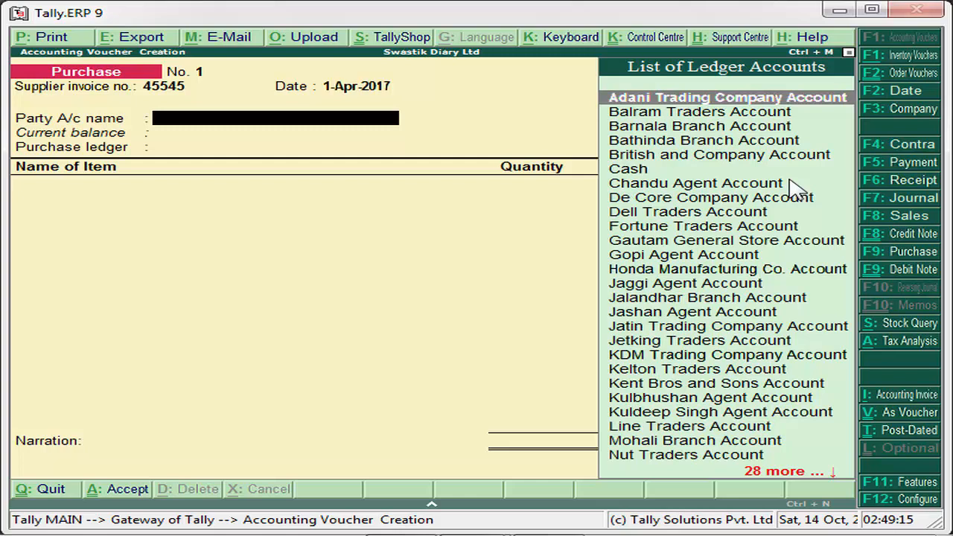
# Set Use separate actual and billed quantity columns to Yes in the inventory features, accept the form and return to the purchase voucher
pyautogui.press('F11')
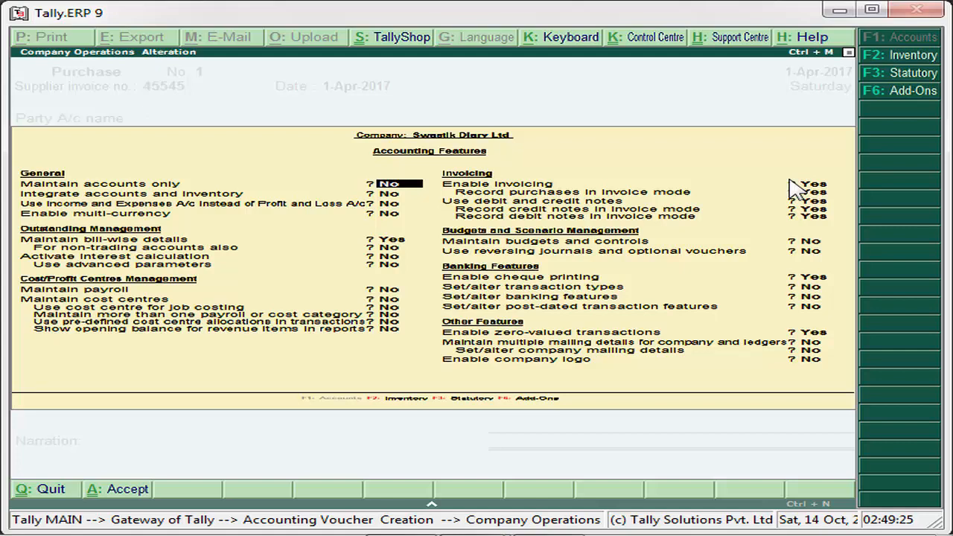
pyautogui.press('F2')
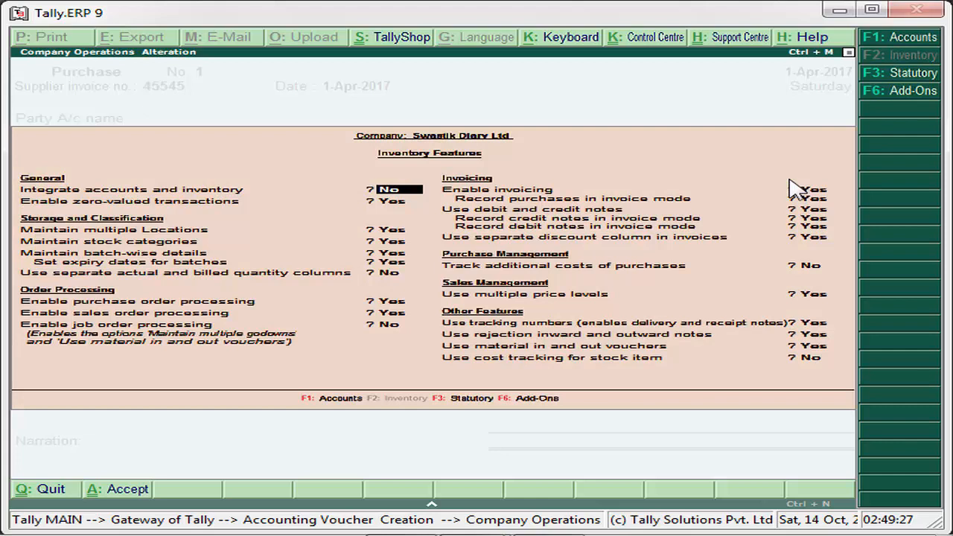
pyautogui.press('Down')
pyautogui.press('Down')
pyautogui.press('Down')
pyautogui.press('Down')
pyautogui.press('Down')
pyautogui.press('Down')
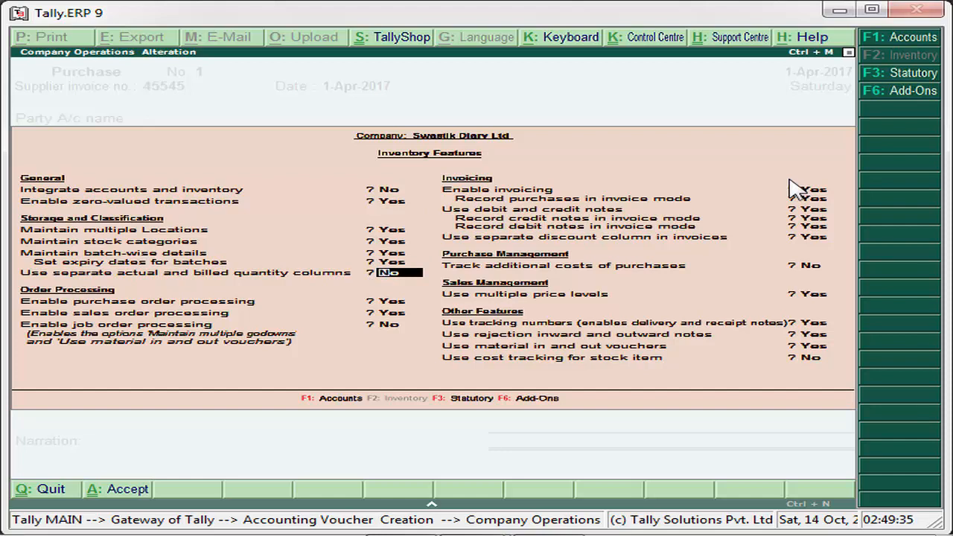
pyautogui.write('Y')
pyautogui.press('Return')
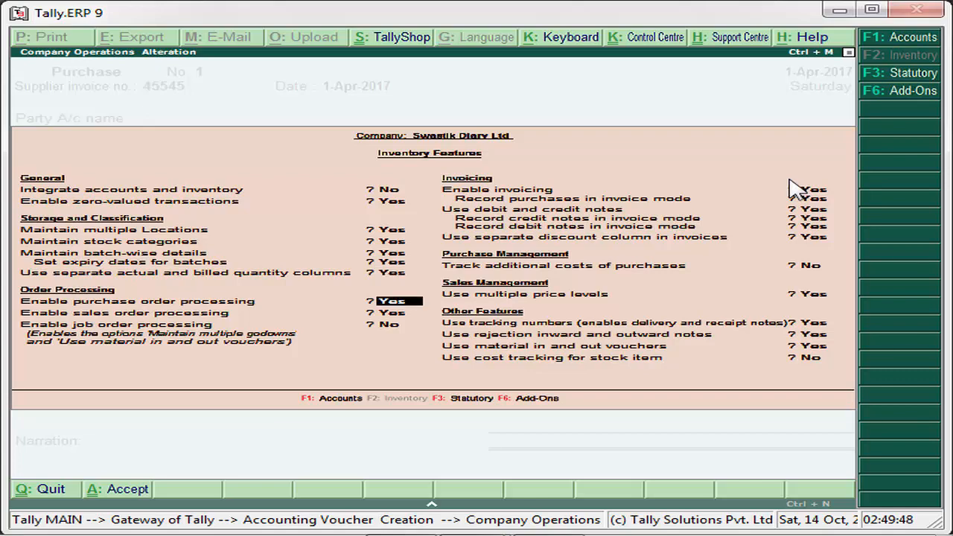
pyautogui.press('Return')
pyautogui.press('Return')
pyautogui.press('Return')
pyautogui.press('Return')
pyautogui.press('Return')
pyautogui.press('Return')
pyautogui.press('Return')
pyautogui.press('Return')
pyautogui.press('Return')
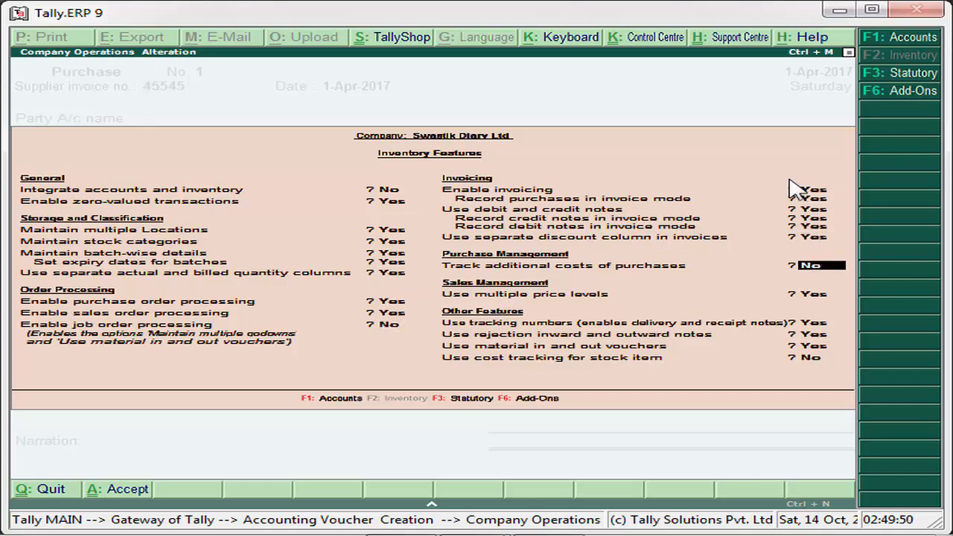
pyautogui.press('Return')
pyautogui.press('Return')
pyautogui.press('Return')
pyautogui.press('Return')
pyautogui.press('Return')
pyautogui.press('Return')
pyautogui.press('Return')
pyautogui.press('Return')
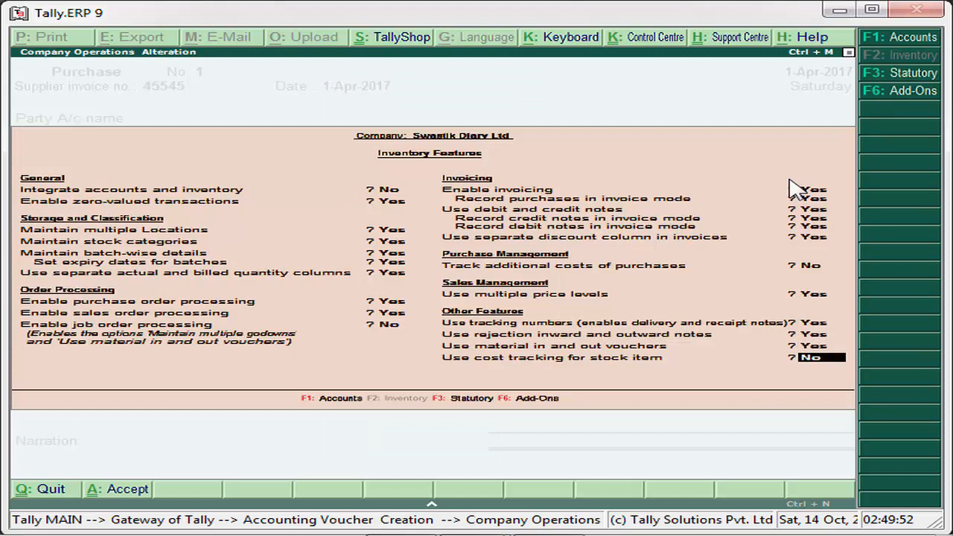
pyautogui.press('Return')
pyautogui.press('Return')
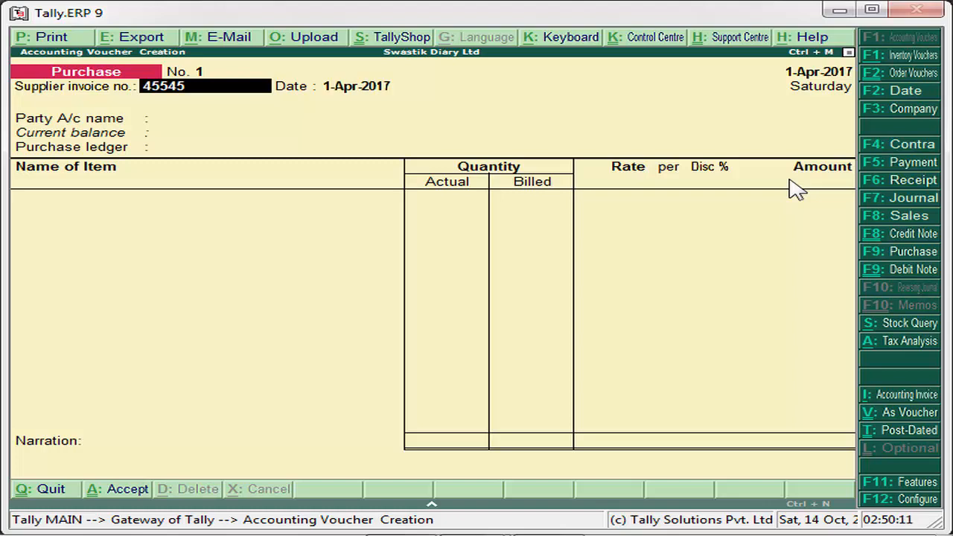
# Accept the supplier invoice number and date, and choose Adani Trading Company Account as the party of the purchase voucher
pyautogui.press('Return')
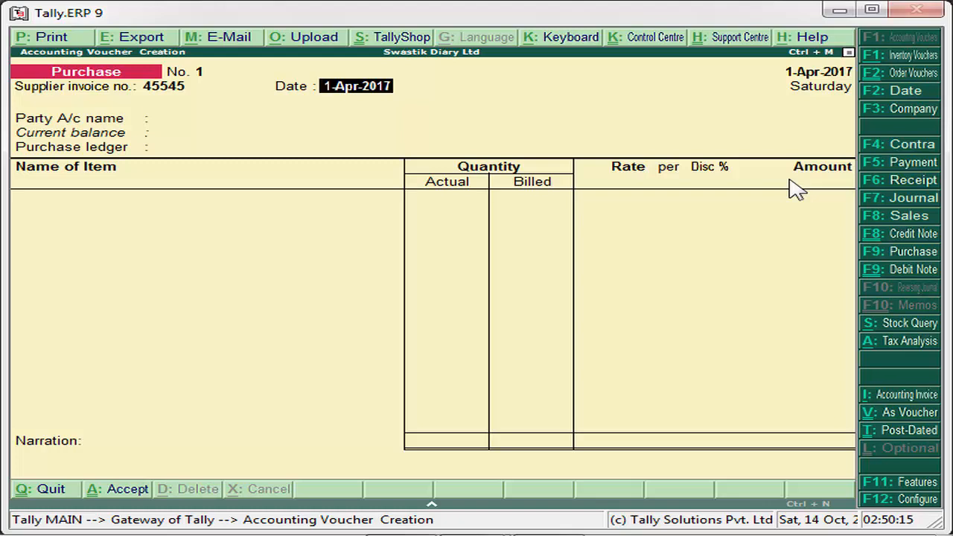
pyautogui.press('Return')
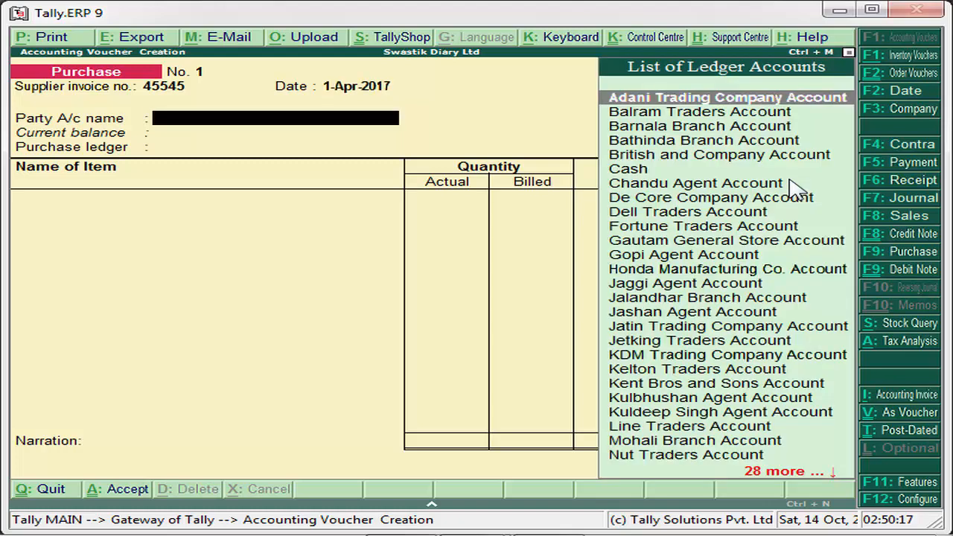
pyautogui.press('Return')
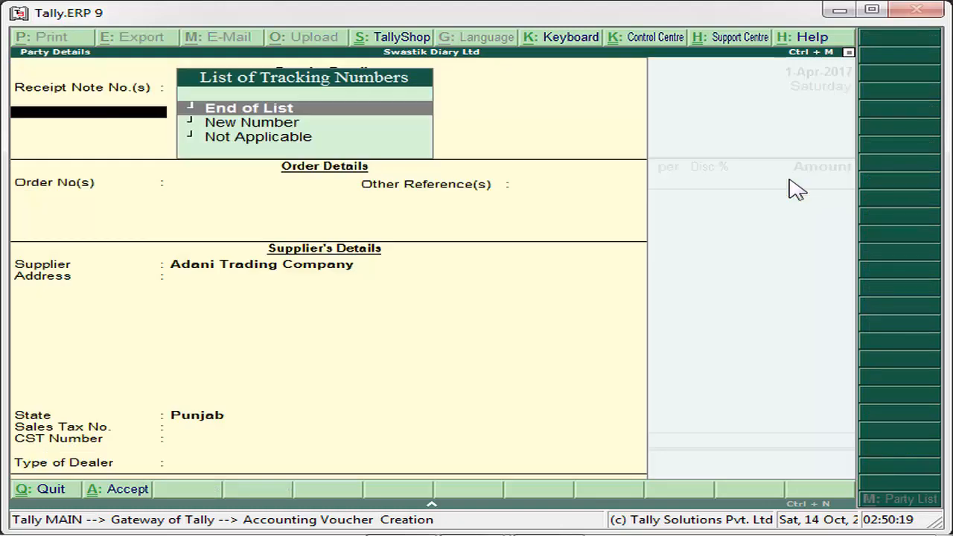
# Complete the party details with End of List for receipt notes and orders, and Regular as the type of dealer
pyautogui.press('Return')
pyautogui.press('Return')
pyautogui.press('Return')
pyautogui.press('Return')
pyautogui.press('Return')
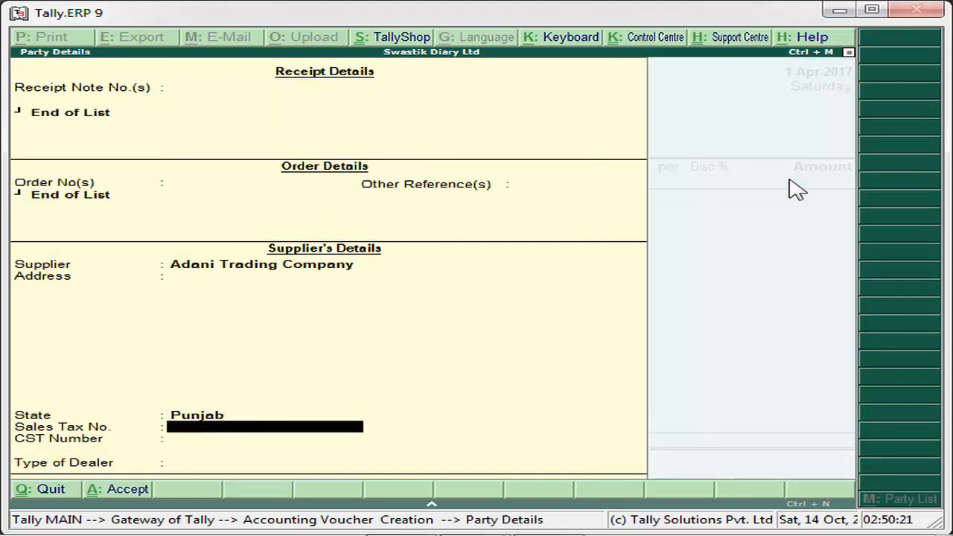
pyautogui.press('Return')
pyautogui.press('Return')
pyautogui.press('Down')
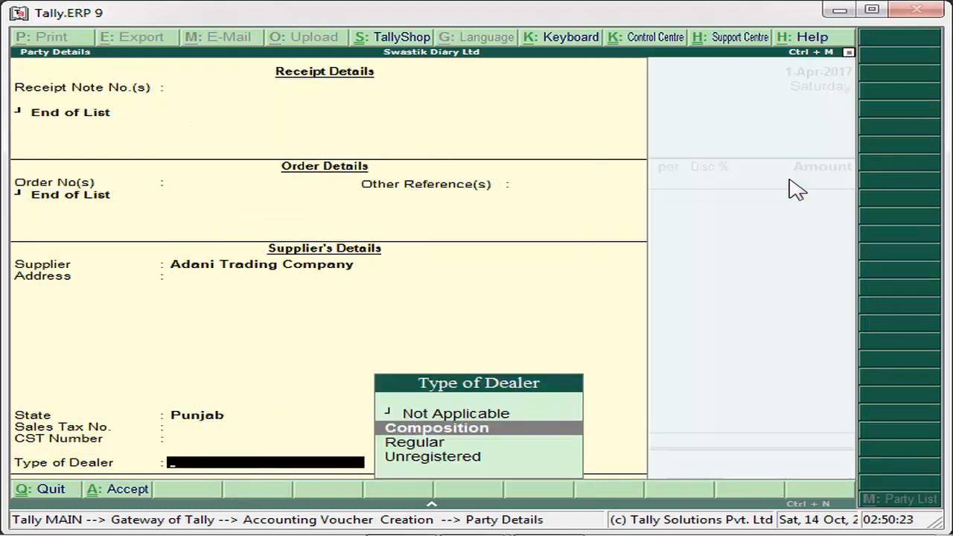
pyautogui.press('Down')
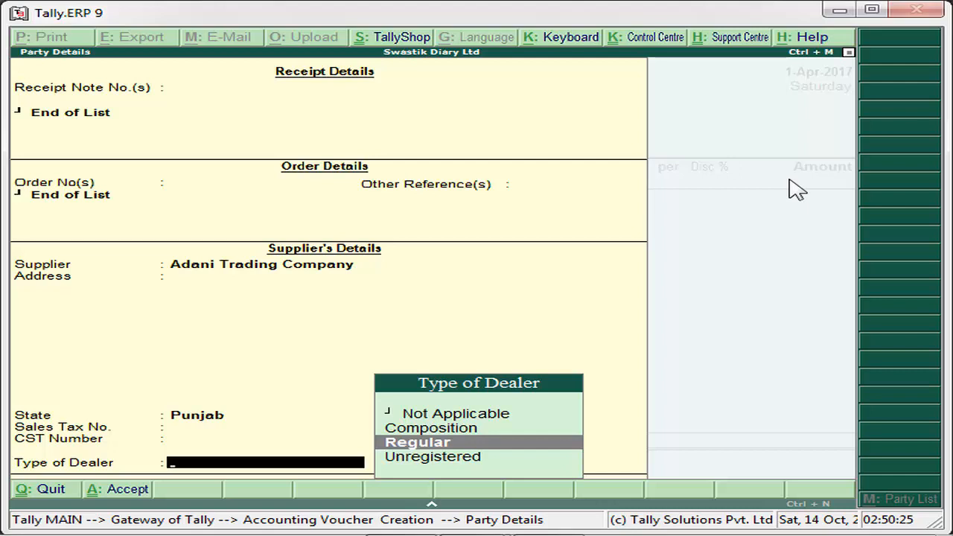
pyautogui.press('Return')
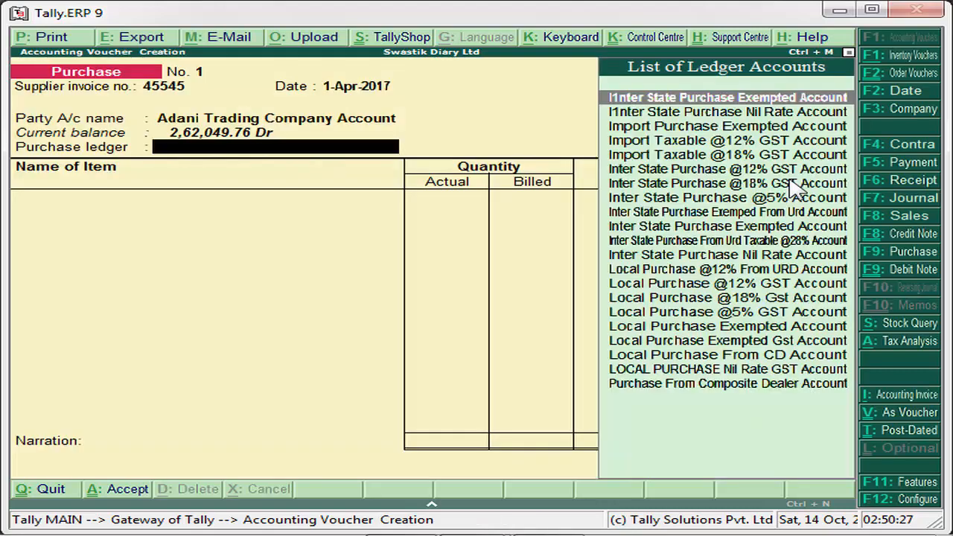
pyautogui.press('Down')
pyautogui.press('Down')
pyautogui.press('Down')
pyautogui.press('Down')
pyautogui.press('Down')
pyautogui.press('Down')
pyautogui.press('Down')
pyautogui.press('Down')
pyautogui.press('Down')
pyautogui.press('Down')
pyautogui.press('Down')
pyautogui.press('Down')
pyautogui.press('Down')
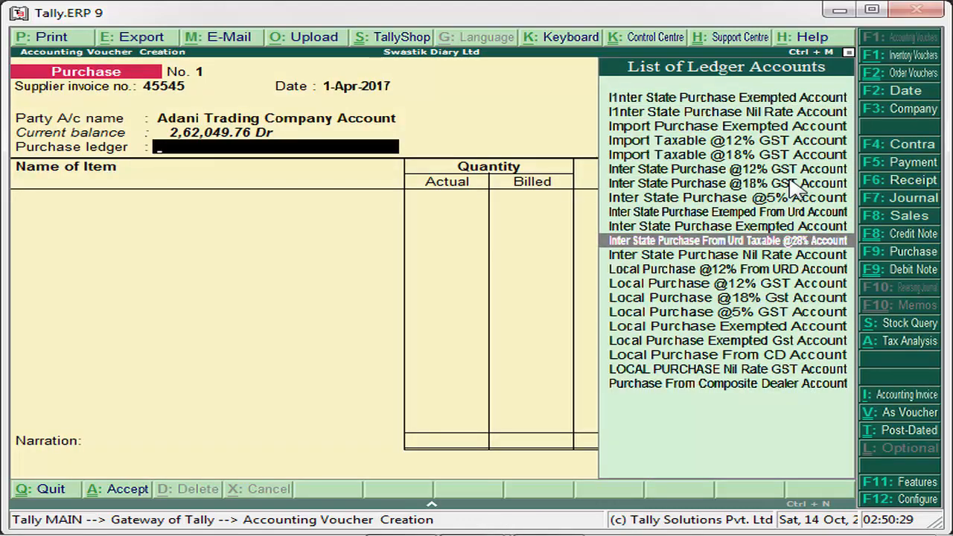
pyautogui.press('Return')
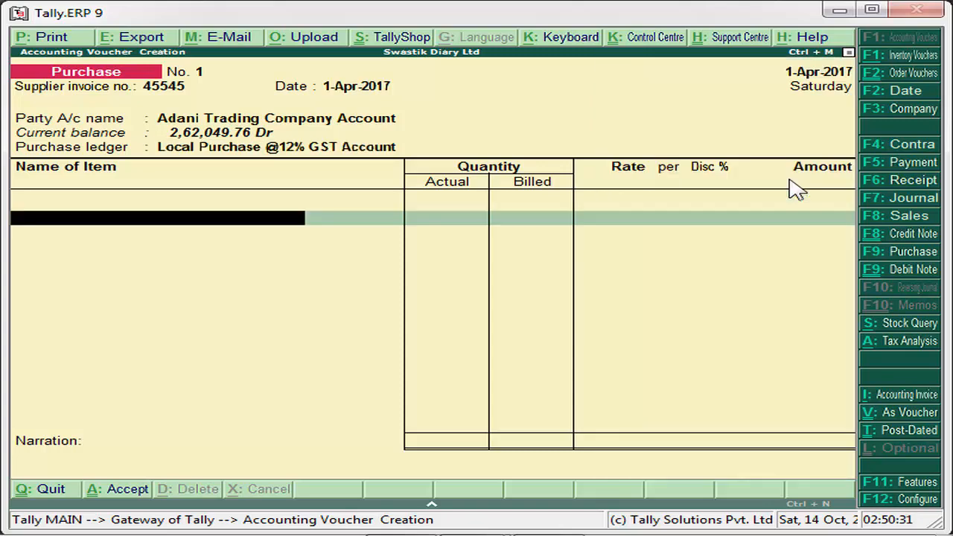
# Choose Amul Mashroom Soup 99g as the stock item on the first line of the purchase voucher
pyautogui.write('S')
pyautogui.press('Up')
pyautogui.press('Up')
pyautogui.press('Up')
pyautogui.press('Up')
pyautogui.press('Up')
pyautogui.press('Up')
pyautogui.press('Up')
pyautogui.press('Up')
pyautogui.press('Up')
pyautogui.press('Up')
pyautogui.press('Up')
pyautogui.press('Up')
pyautogui.press('Up')
pyautogui.press('Up')
pyautogui.press('Up')
pyautogui.press('Up')
pyautogui.press('Up')
pyautogui.press('Up')
pyautogui.press('Up')
pyautogui.press('Up')
pyautogui.press('Up')
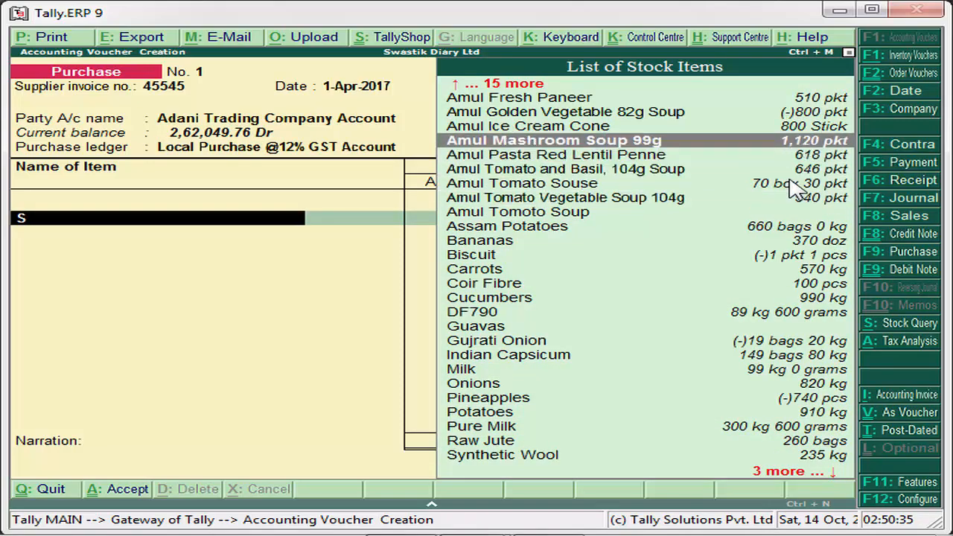
pyautogui.press('Return')
# Set both the tracking number and the order number of the item allocation to Not Applicable
pyautogui.press('Down')
pyautogui.press('Return')
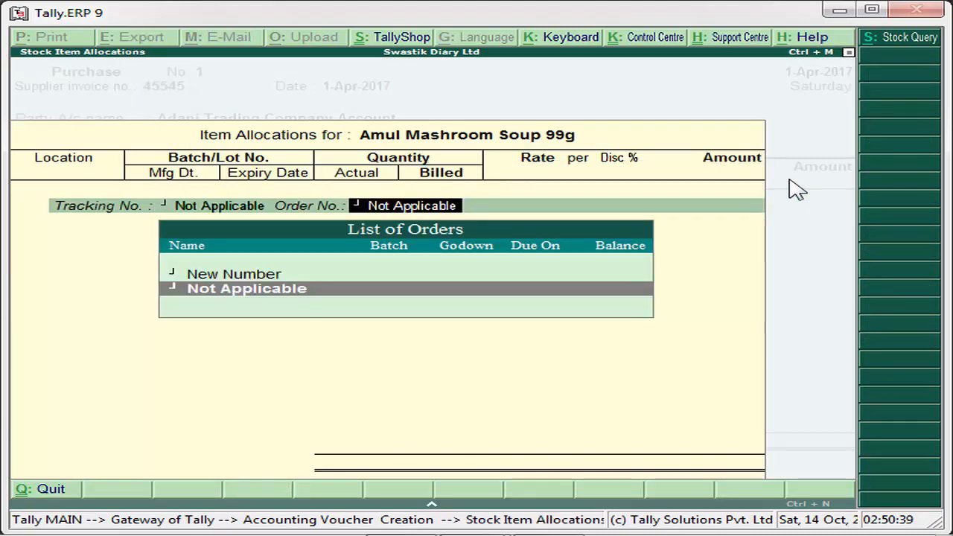
pyautogui.press('Return')
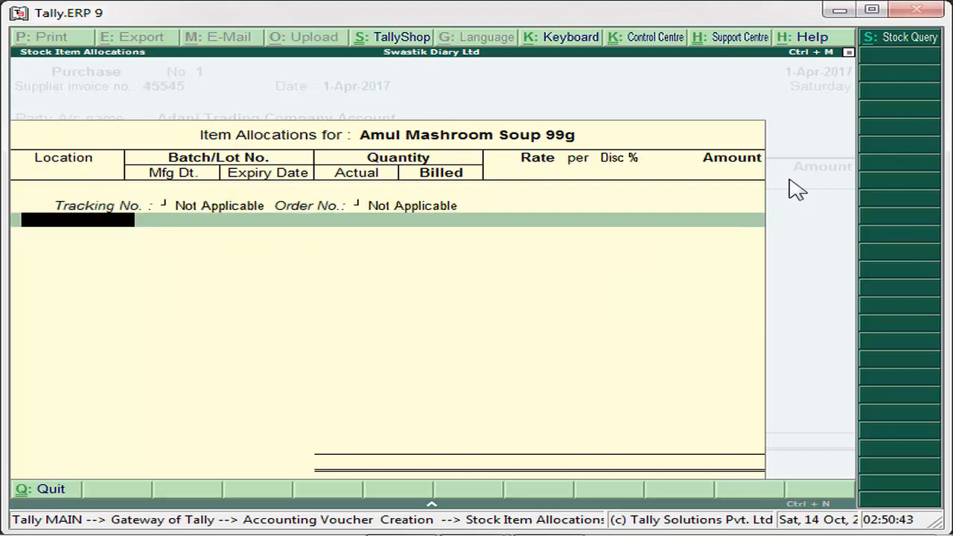
# Choose Amul Showroom Ludhiana as the location for the Amul Mashroom Soup 99g allocation
pyautogui.write('S')
pyautogui.press('Up')
pyautogui.press('Up')
pyautogui.press('Up')
pyautogui.press('Up')
pyautogui.press('Up')
pyautogui.press('Up')
pyautogui.press('Up')
pyautogui.press('Up')
pyautogui.press('Up')
pyautogui.press('Up')
pyautogui.press('Up')
pyautogui.press('Up')
pyautogui.press('Up')
pyautogui.press('Up')
pyautogui.press('Up')
pyautogui.press('Up')
pyautogui.press('Up')
pyautogui.press('Up')
pyautogui.press('Up')
pyautogui.press('Up')
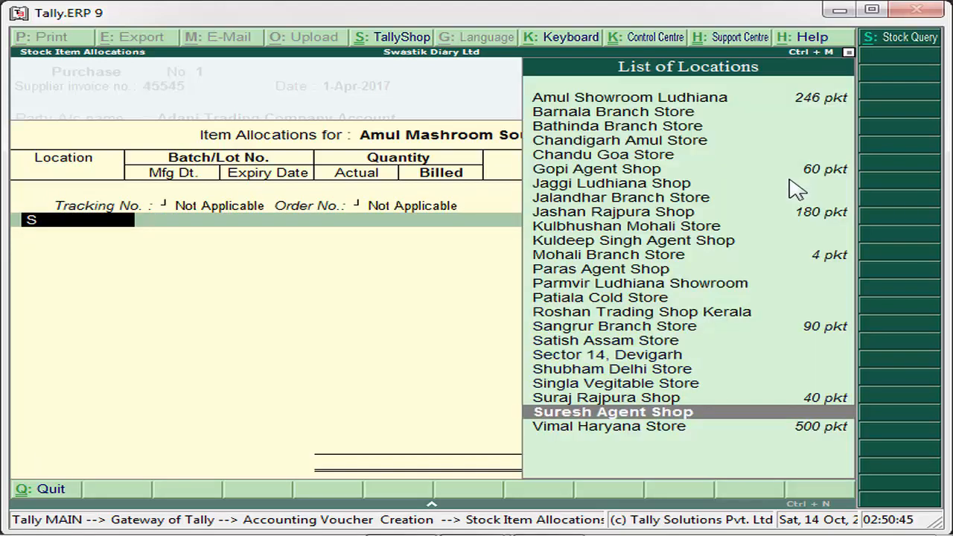
pyautogui.press('Return')
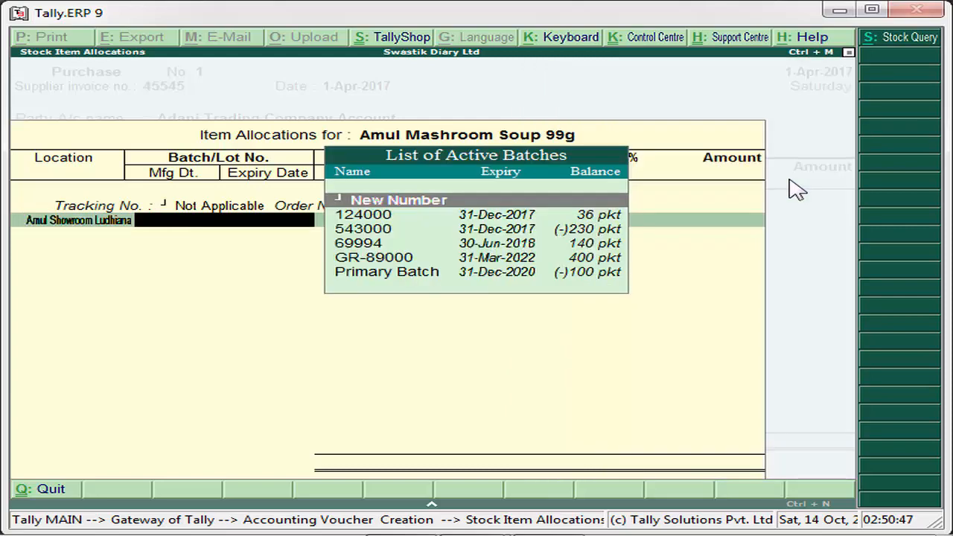
# Assign the new batch number 59990 to the soup allocation, with Apr-2017 as manufacturing date and no expiry date
pyautogui.press('Return')
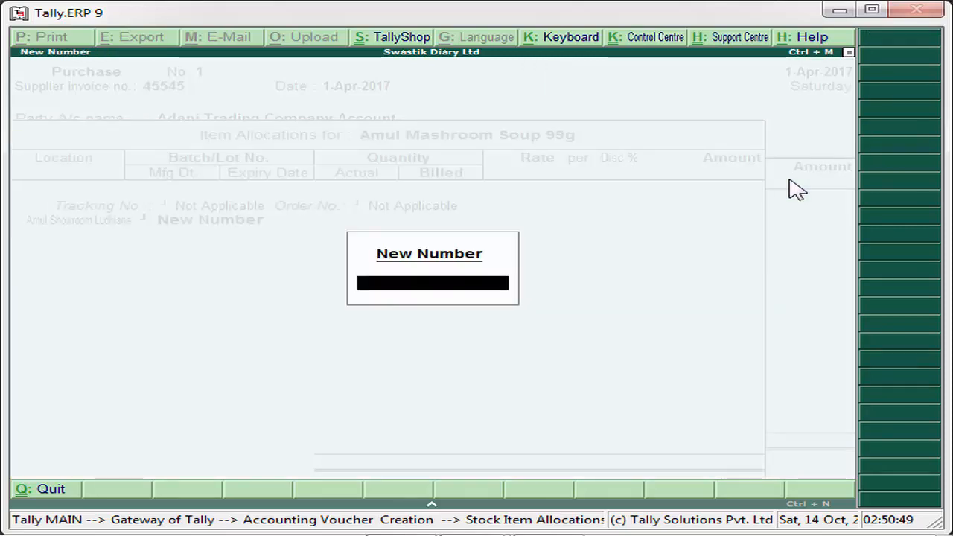
pyautogui.write('59990')
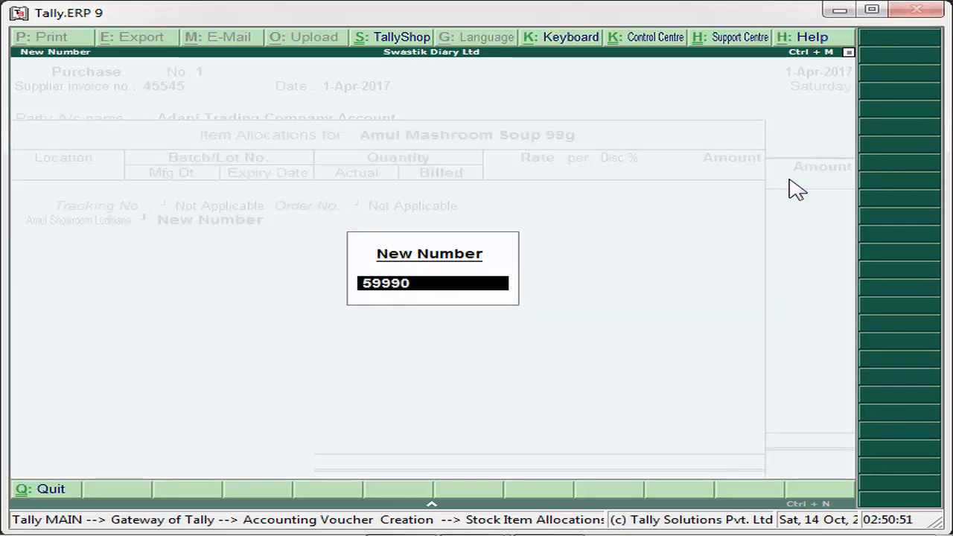
pyautogui.press('Return')
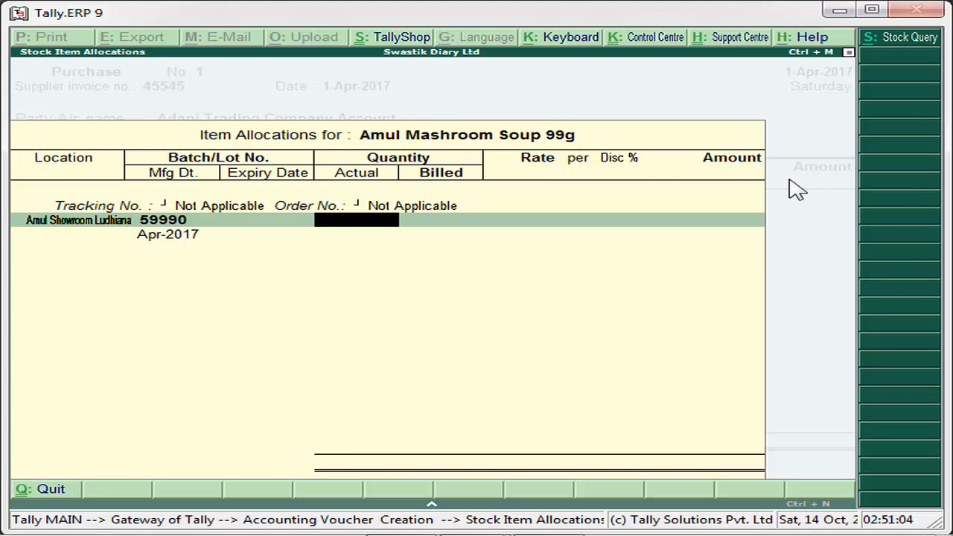
# Enter an actual quantity of 140 pkt and a billed quantity of 120 pkt for the batch
pyautogui.write('140')
pyautogui.press('Return')
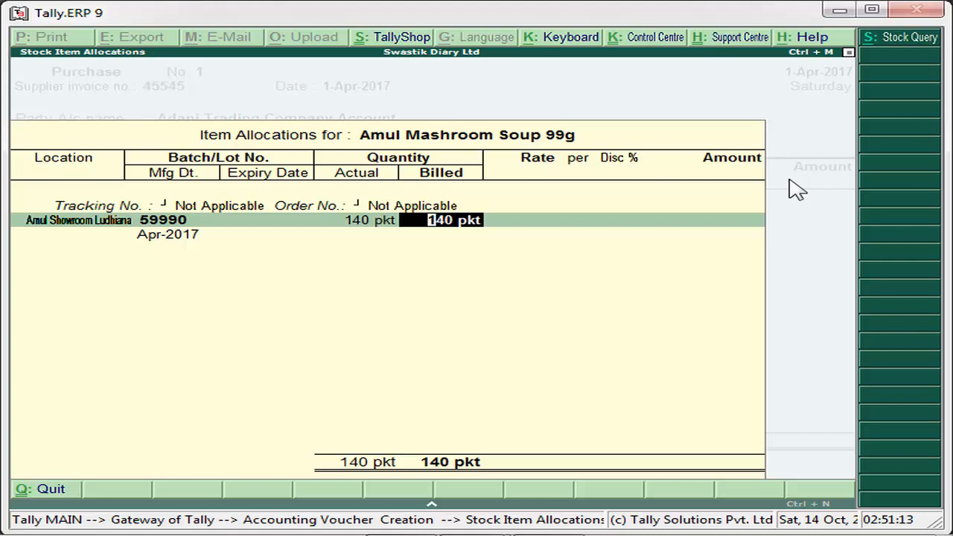
pyautogui.write('120')
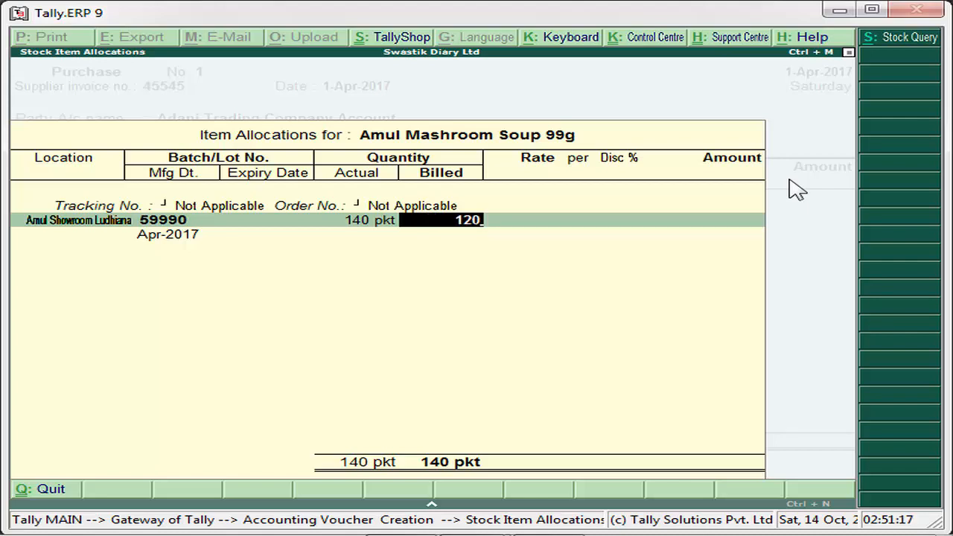
pyautogui.press('Return')
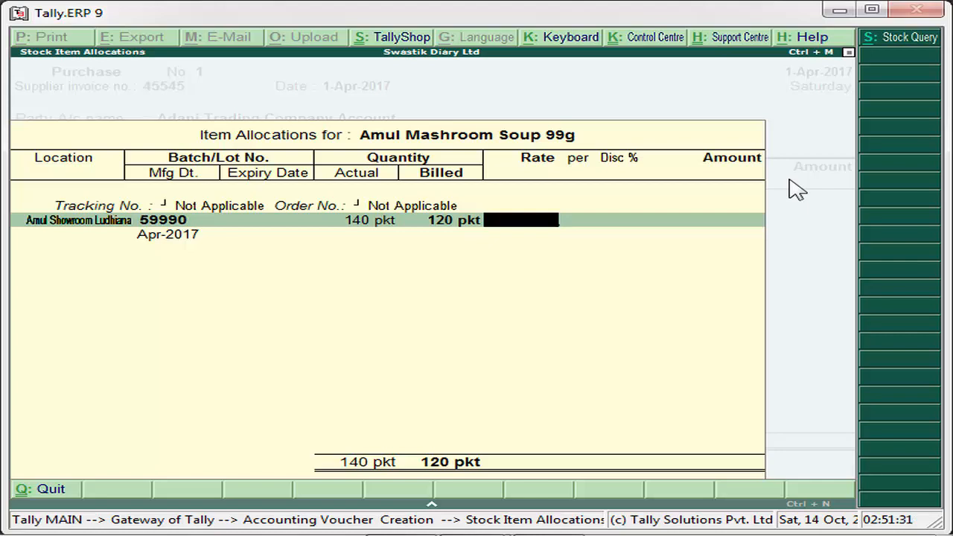
# Set the soup batch's rate to 100 per pkt, without a discount, and accept the calculated amount
pyautogui.write('100')
pyautogui.press('Return')
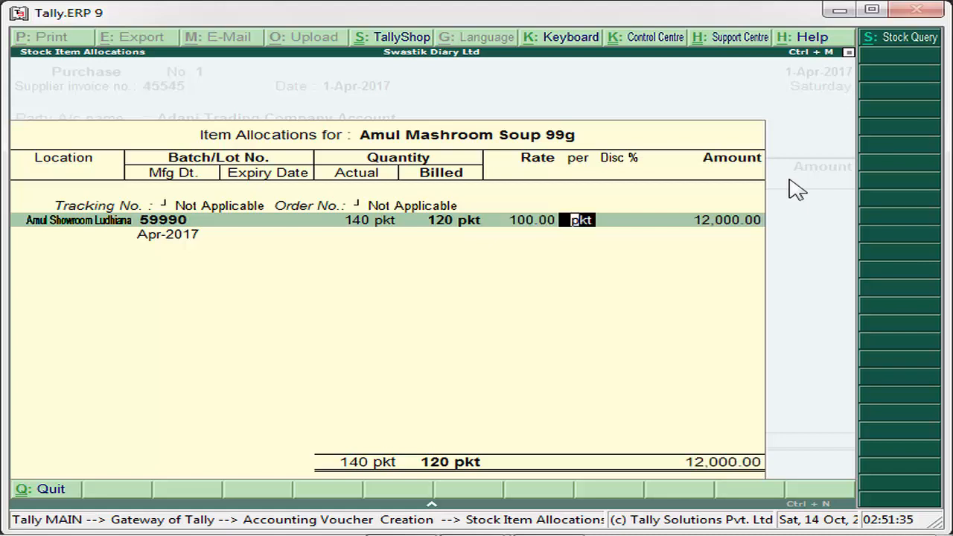
pyautogui.press('Return')
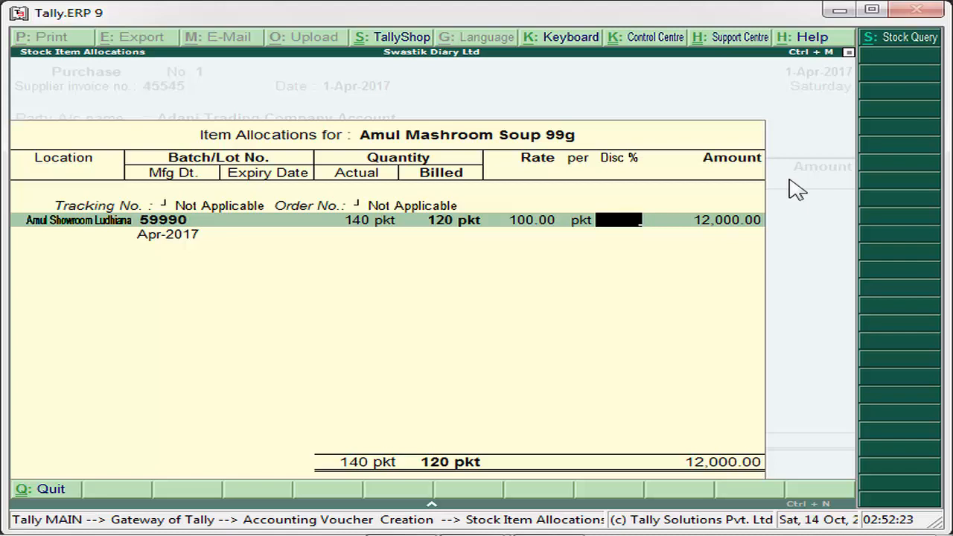
pyautogui.press('Return')
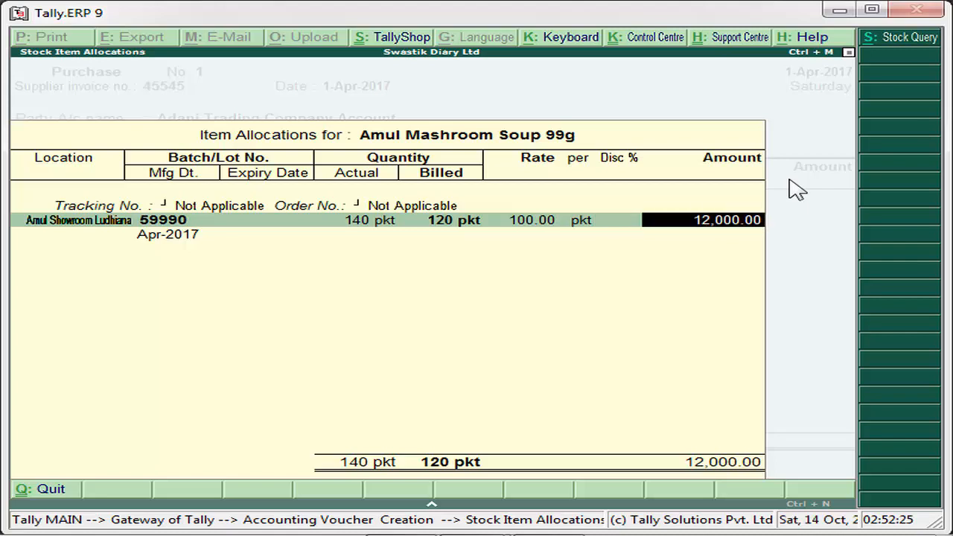
pyautogui.press('Return')
# Set the soup batch's manufacturing date to June 2016 and its expiry to December 2017, and finish the item's allocation
pyautogui.press('Return')
pyautogui.press('Return')
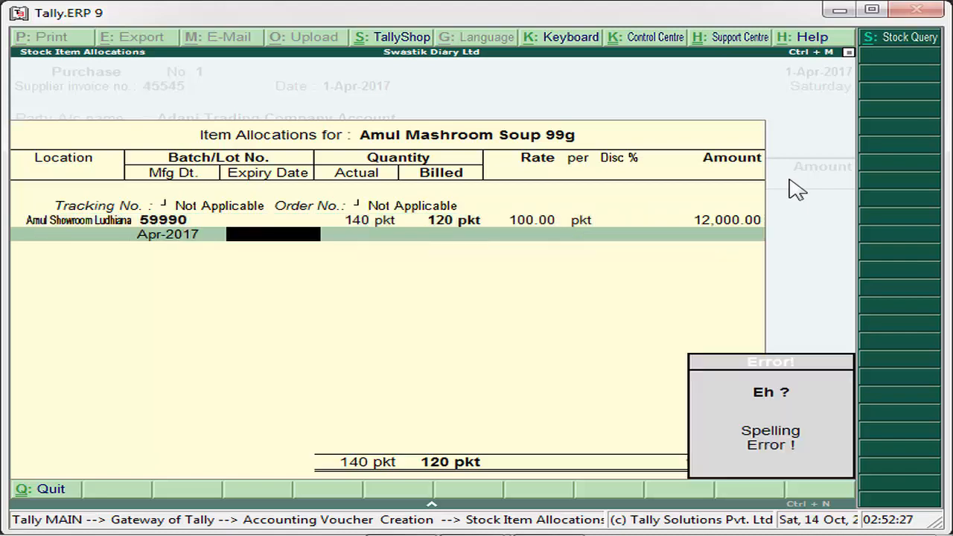
pyautogui.press('BackSpace')
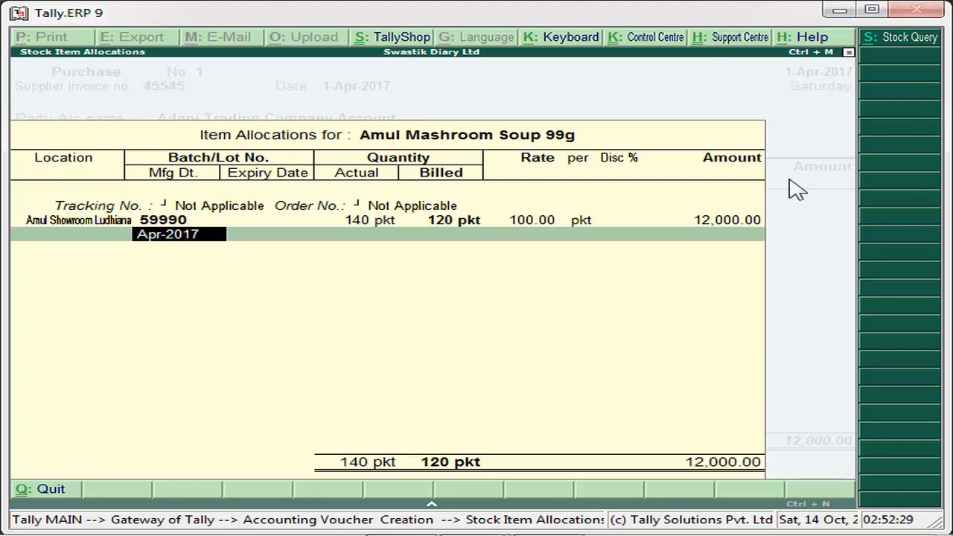
pyautogui.press('BackSpace')
pyautogui.write('june')
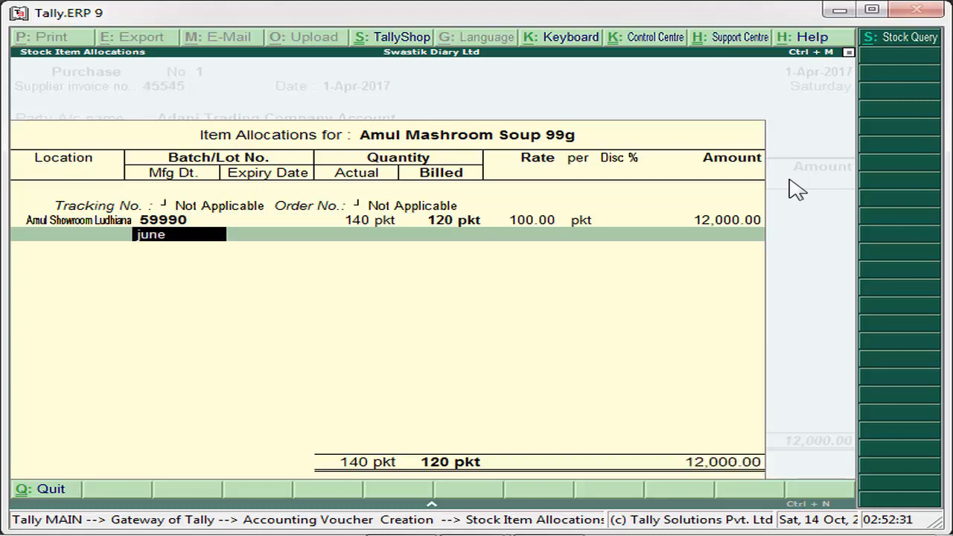
pyautogui.write(' 2016')
pyautogui.press('Return')
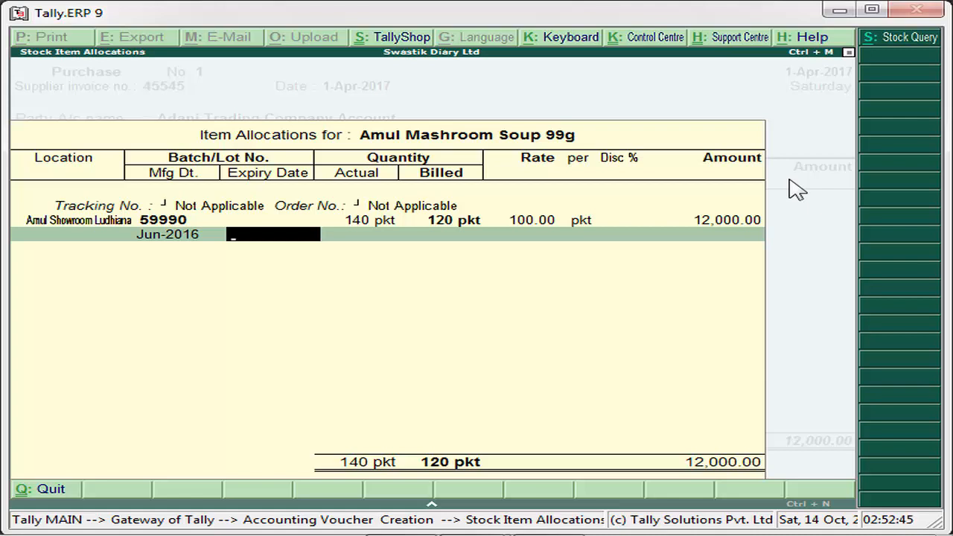
pyautogui.write('dec 2017')
pyautogui.press('Return')
pyautogui.press('Return')
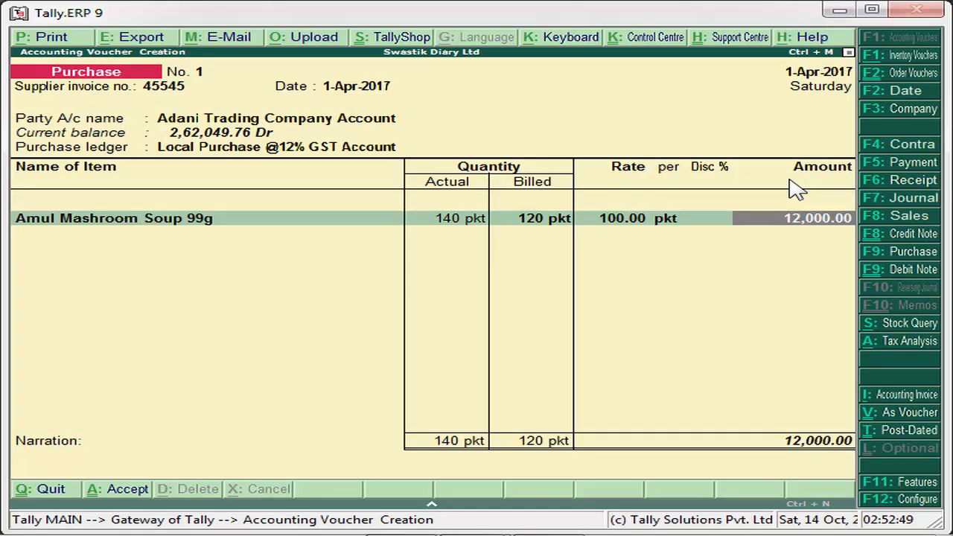
# Add Amul Desi Ghee Pure as the voucher's second item, with tracking and order numbers set to Not Applicable
pyautogui.press('Return')
pyautogui.write('A')
pyautogui.press('Down')
pyautogui.press('Down')
pyautogui.press('Down')
pyautogui.press('Down')
pyautogui.press('Down')
pyautogui.press('Down')
pyautogui.press('Down')
pyautogui.press('Down')
pyautogui.press('Down')
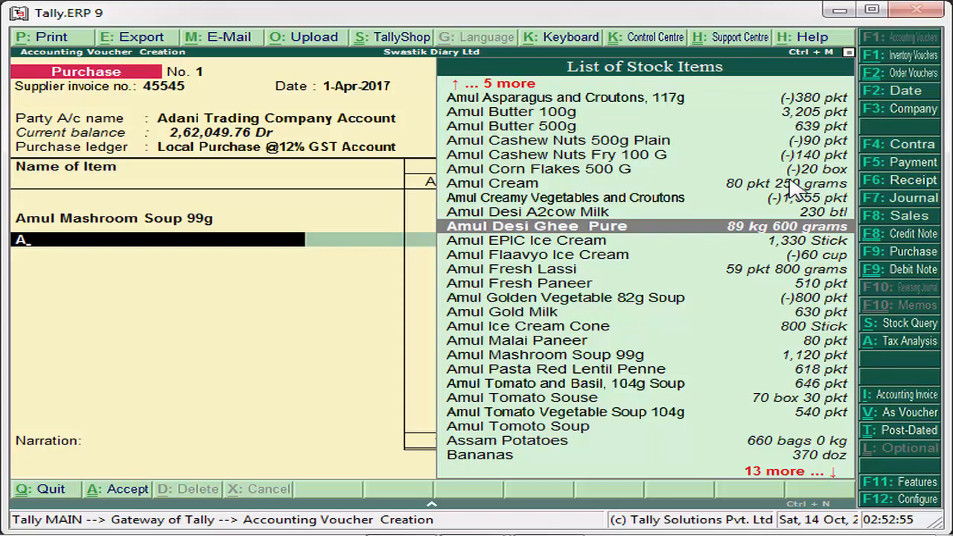
pyautogui.press('Return')
pyautogui.press('Down')
pyautogui.press('Return')
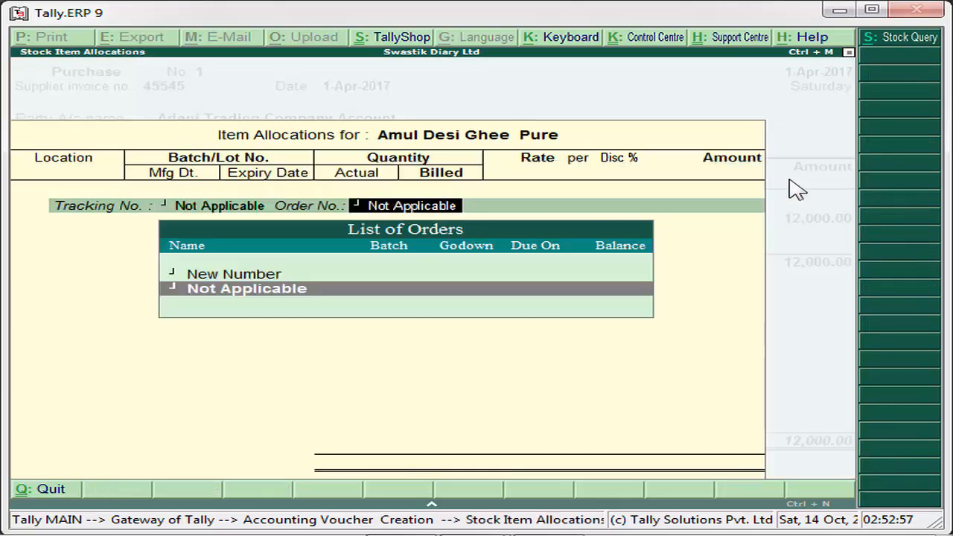
pyautogui.press('Return')
# Choose Amul Showroom Ludhiana as the location for the second item's allocation
pyautogui.write('S')
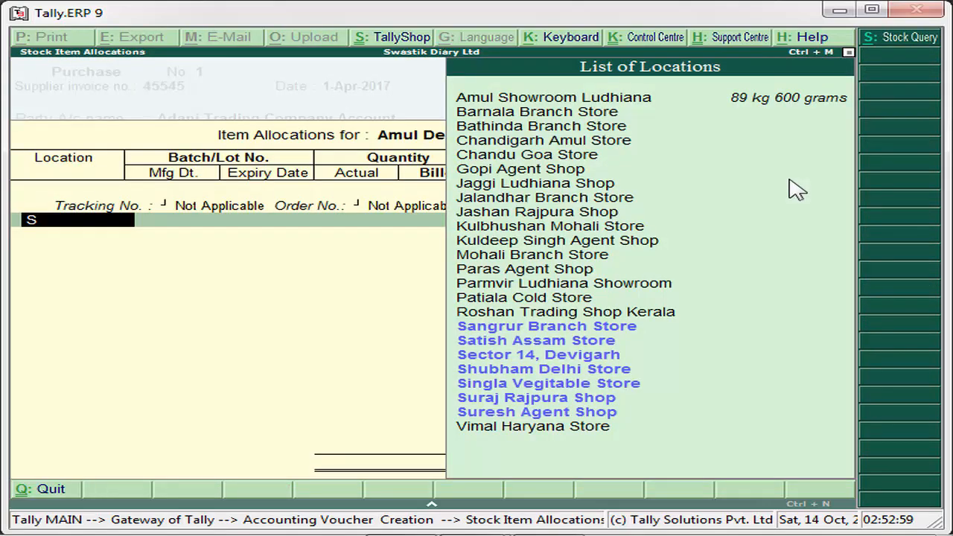
pyautogui.press('Up')
pyautogui.press('Up')
pyautogui.press('Up')
pyautogui.press('Up')
pyautogui.press('Up')
pyautogui.press('Up')
pyautogui.press('Up')
pyautogui.press('Up')
pyautogui.press('Up')
pyautogui.press('Up')
pyautogui.press('Up')
pyautogui.press('Up')
pyautogui.press('Up')
pyautogui.press('Up')
pyautogui.press('Up')
pyautogui.press('Up')
pyautogui.press('Up')
pyautogui.press('Up')
pyautogui.press('Up')
pyautogui.press('Up')
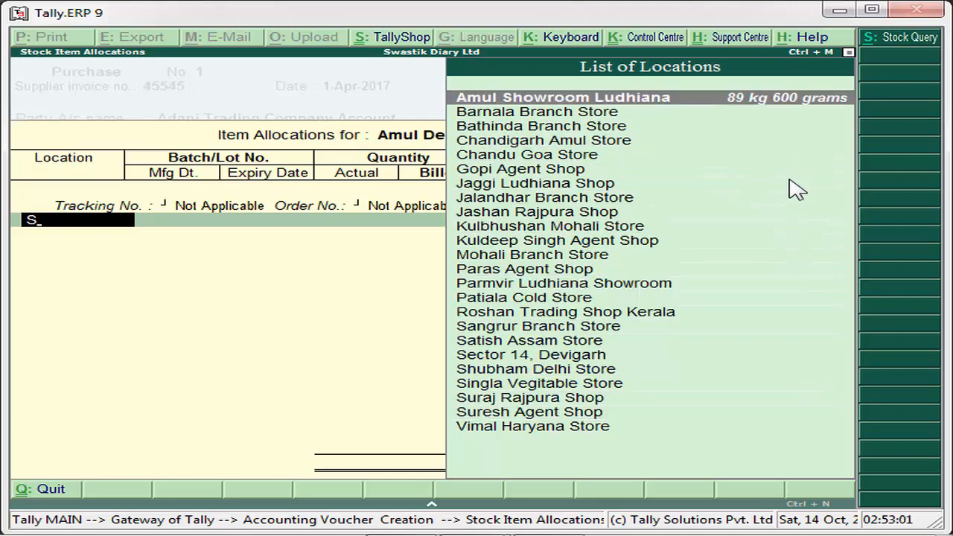
pyautogui.press('Down')
pyautogui.press('Up')
pyautogui.press('Return')
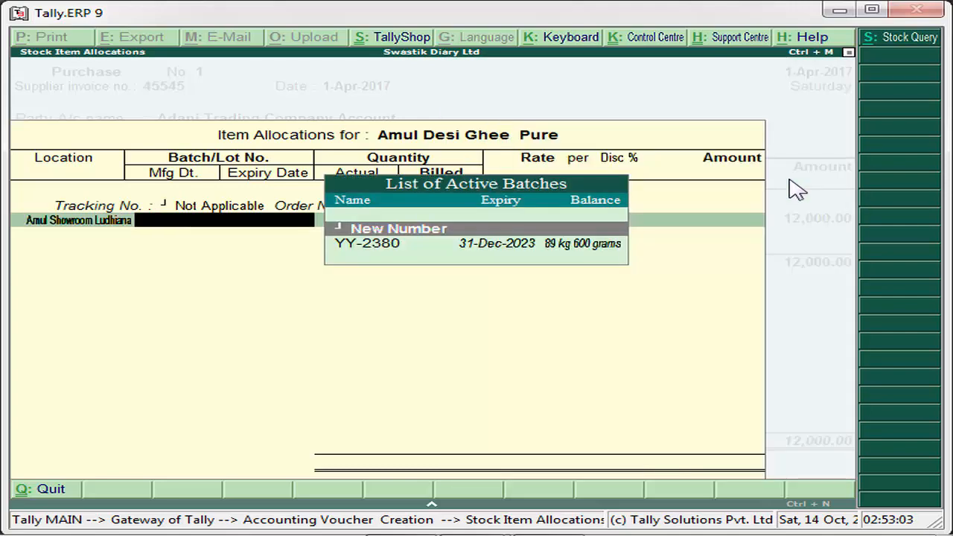
# Replace the second item with Amul EPIC Ice Cream, accepting Not Applicable for its tracking and order numbers
pyautogui.press('BackSpace')
pyautogui.press('BackSpace')
pyautogui.press('BackSpace')
pyautogui.press('BackSpace')
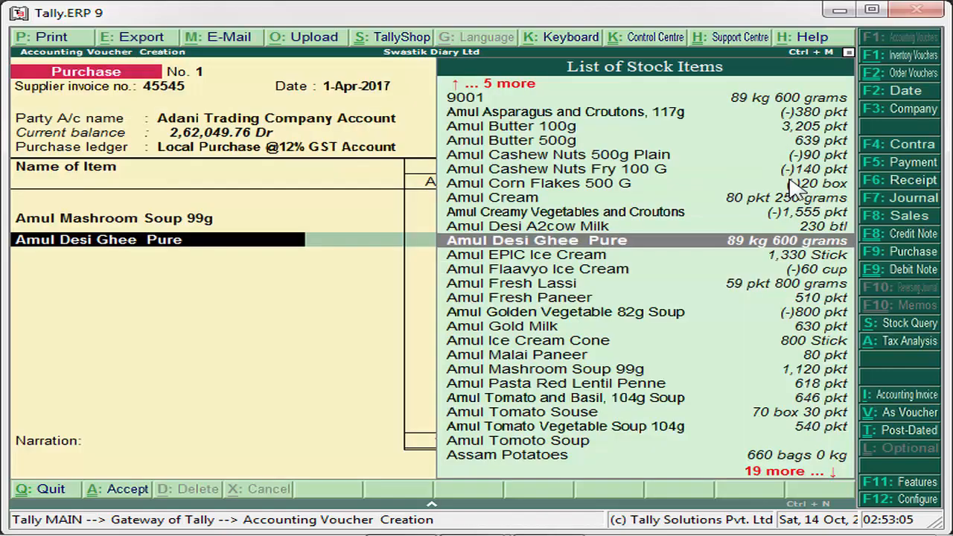
pyautogui.press('Down')
pyautogui.press('Return')
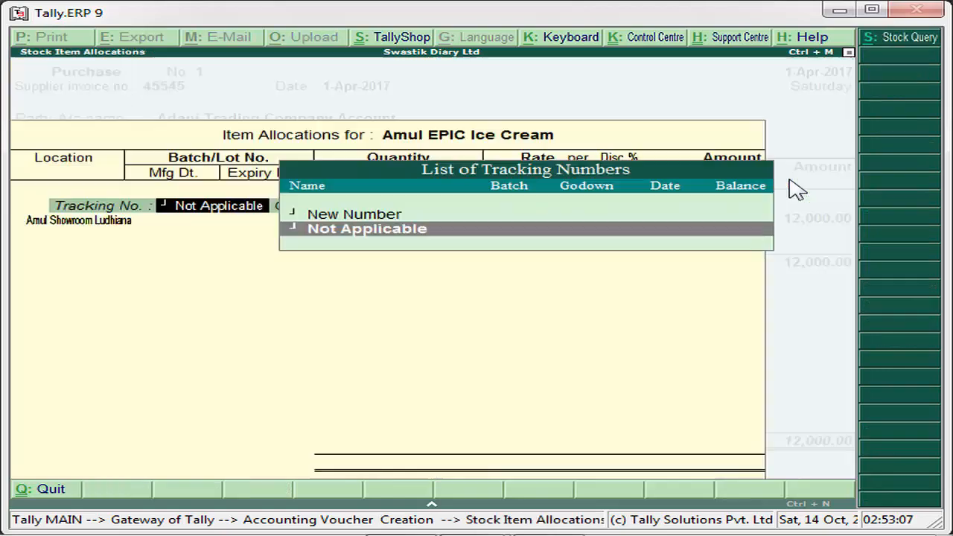
pyautogui.press('Return')
pyautogui.press('Return')
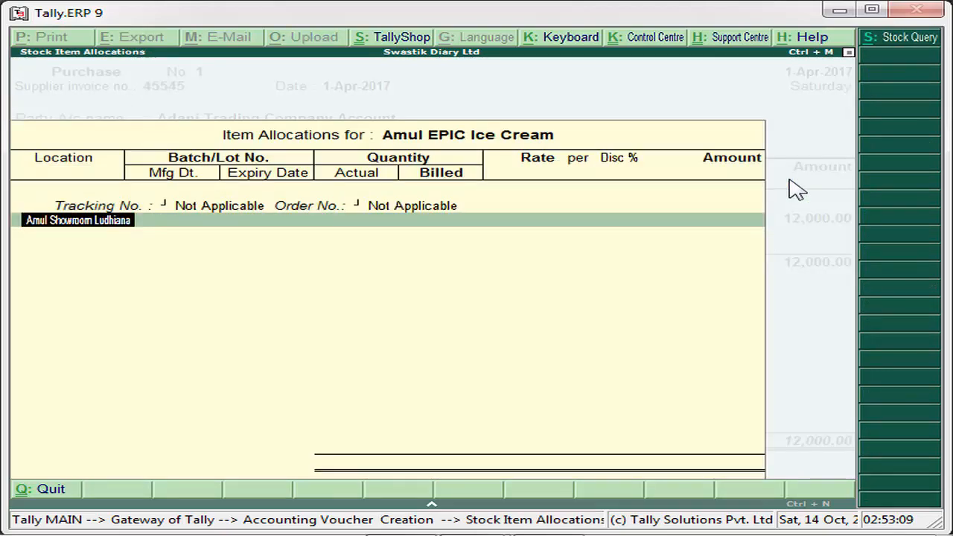
# Accept Amul Showroom Ludhiana as the ice cream's location and assign the new batch number 65858
pyautogui.press('Return')
pyautogui.press('BackSpace')
pyautogui.press('Return')
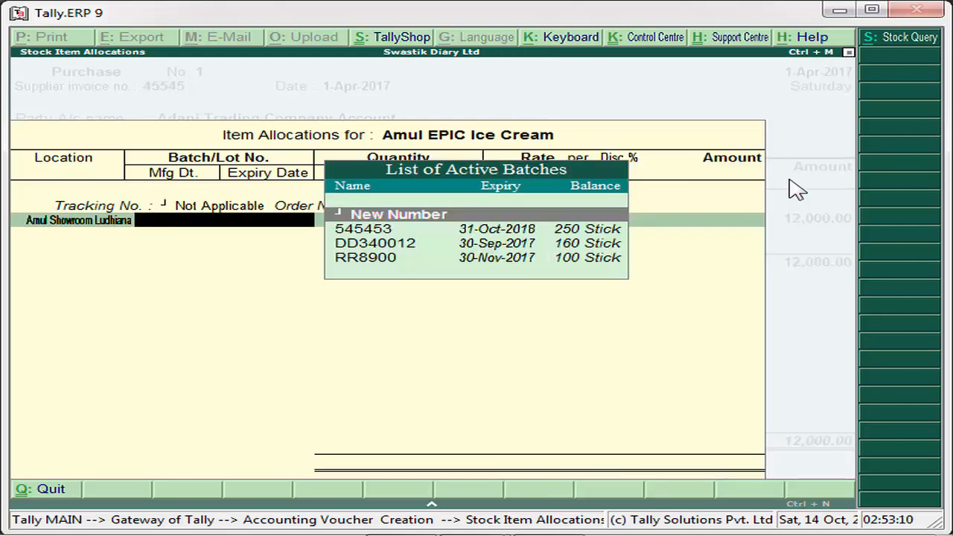
pyautogui.press('Return')
pyautogui.write('65858')
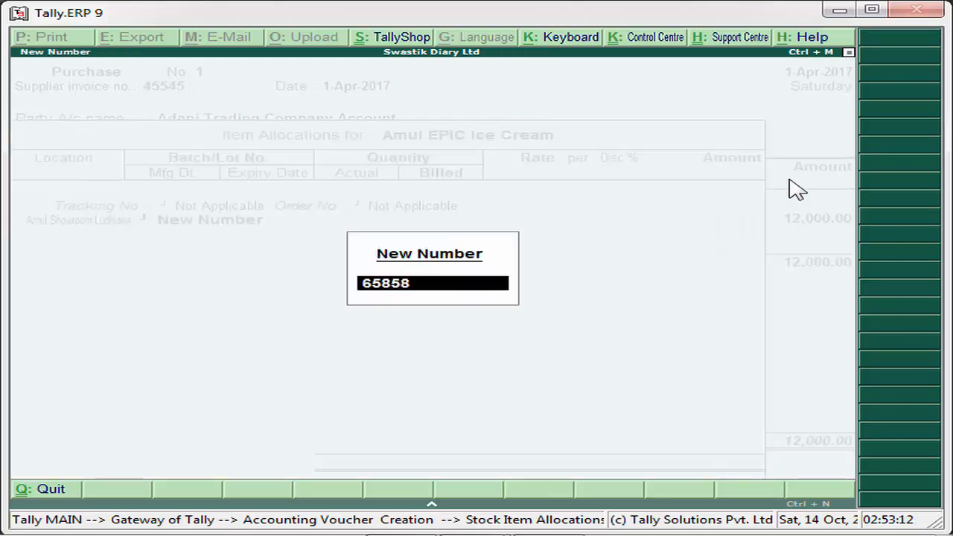
pyautogui.press('Return')
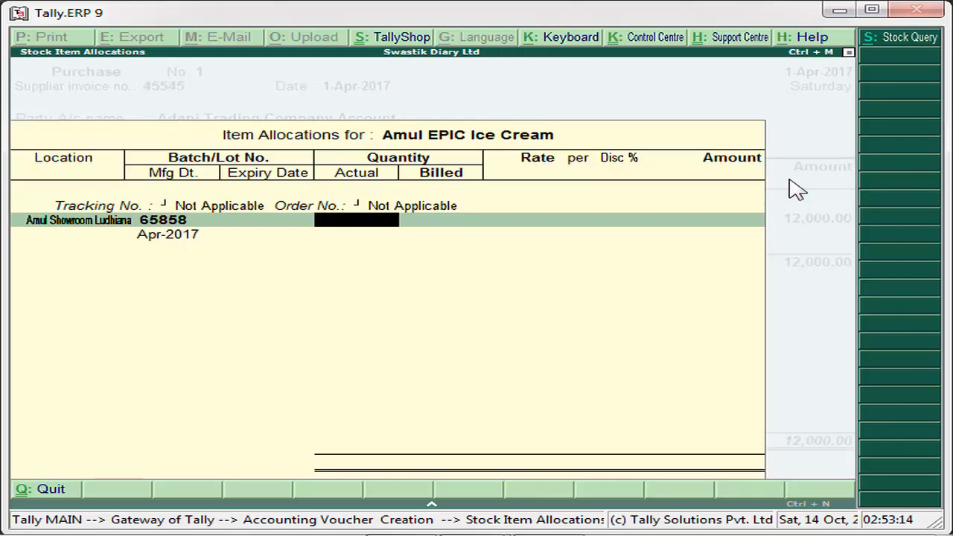
# Enter an actual quantity of 200 Stick and a billed quantity of 150 Stick for the ice cream batch
pyautogui.write('200')
pyautogui.press('Return')
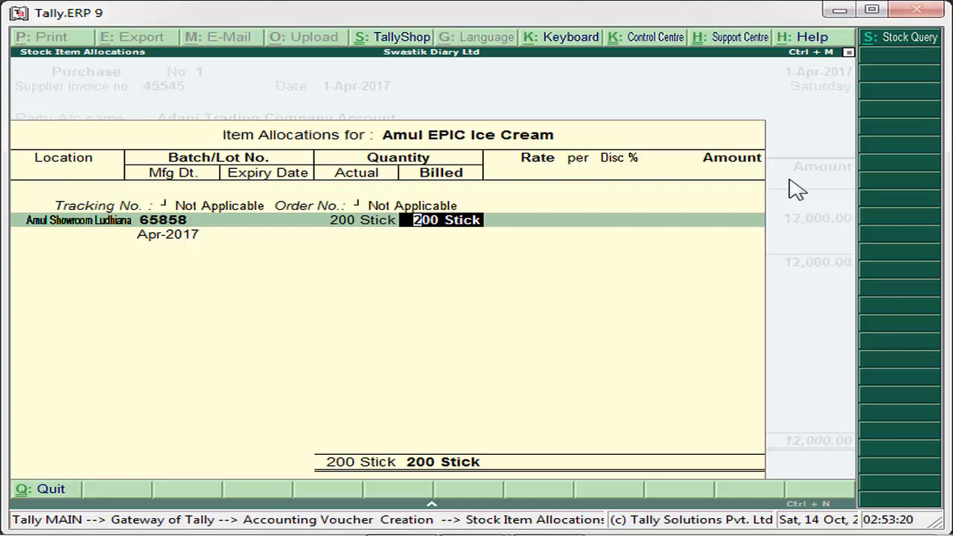
pyautogui.write('15')
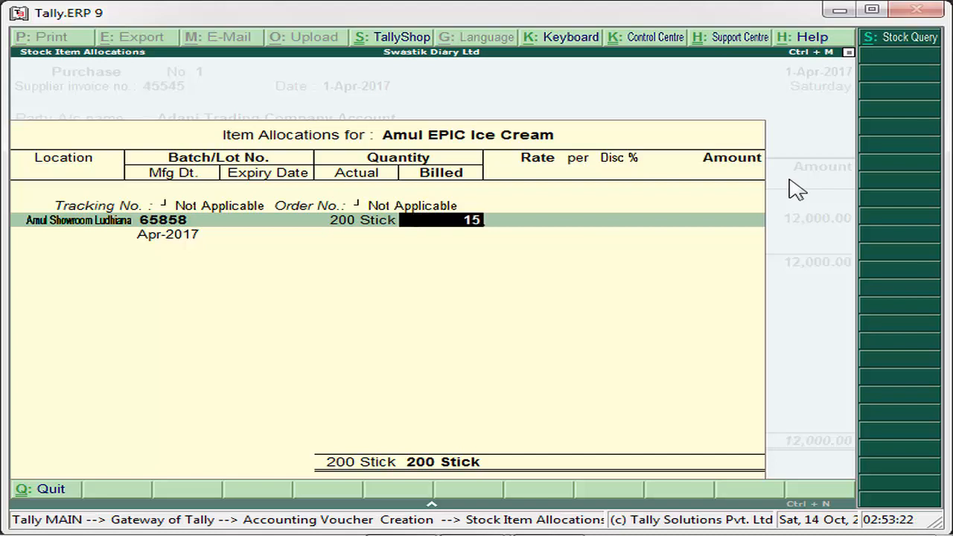
pyautogui.write('0')
pyautogui.press('Return')
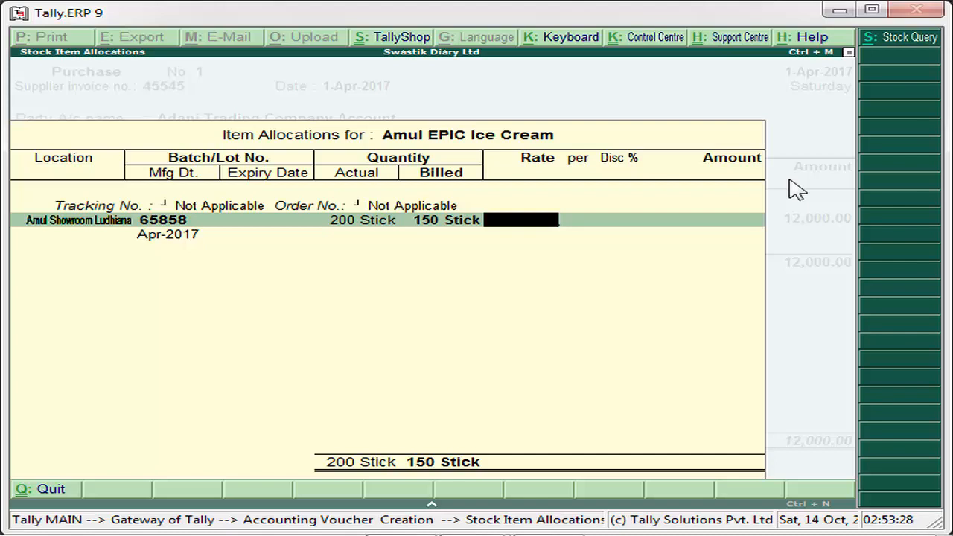
# Set the ice cream batch's rate to 50 per Stick, without a discount, and accept the calculated amount
pyautogui.write('50')
pyautogui.press('Return')
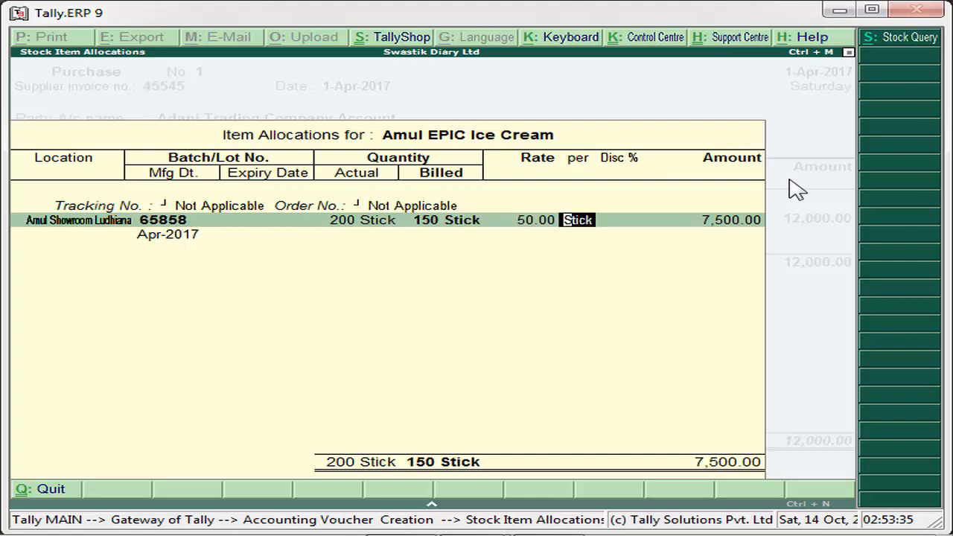
pyautogui.press('Return')
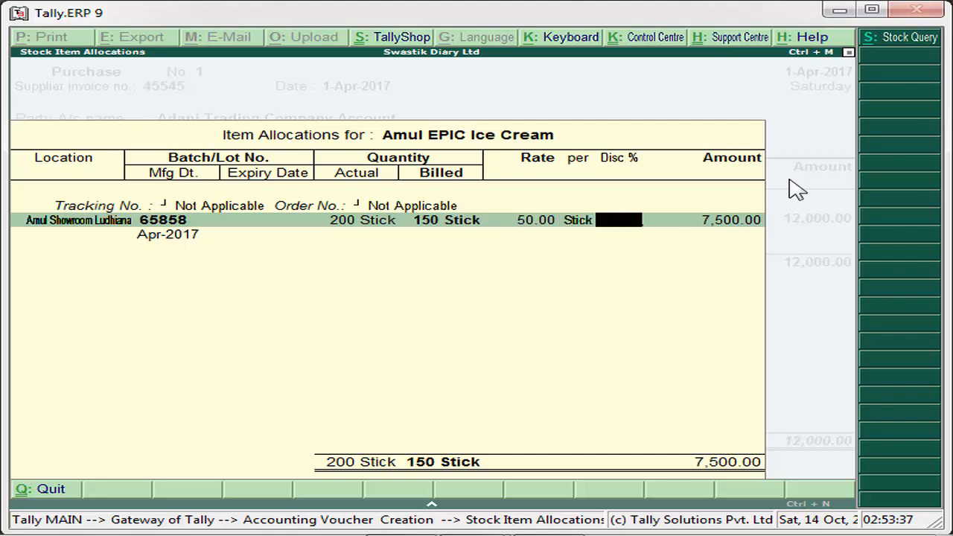
pyautogui.press('Return')
pyautogui.press('Return')
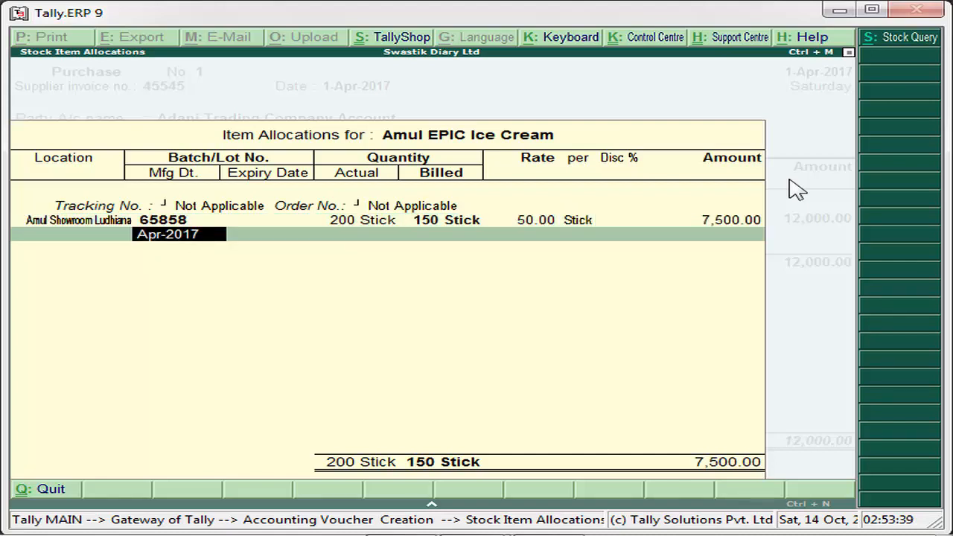
# Set the ice cream batch's manufacturing date to January 2017 and its expiry to December 2020, and end the allocation list
pyautogui.press('Return')
pyautogui.press('BackSpace')
pyautogui.write('jan')
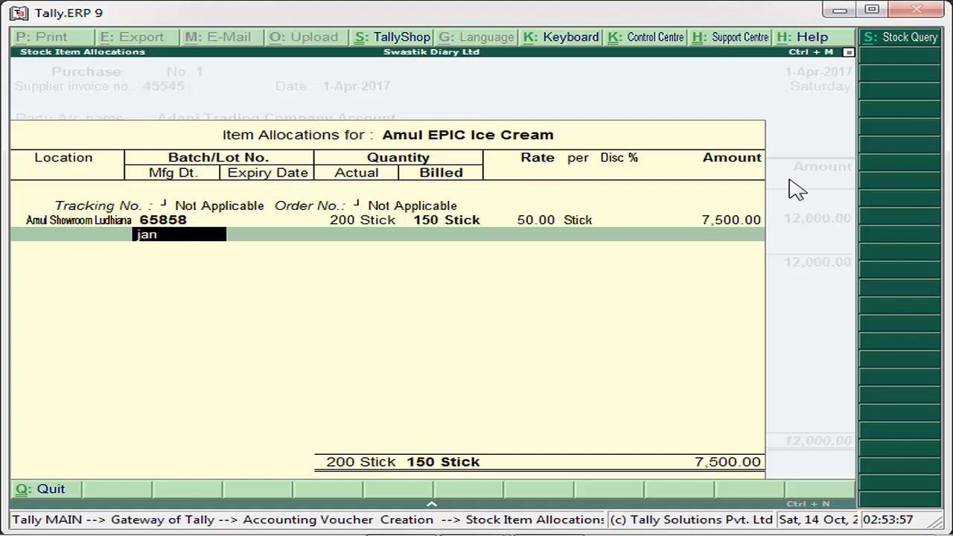
pyautogui.write(' 2017')
pyautogui.press('Return')
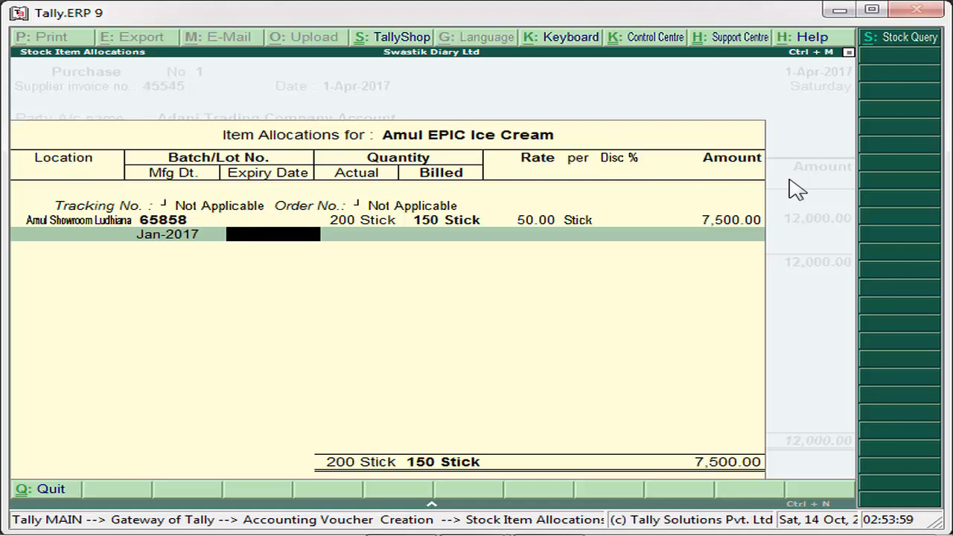
pyautogui.write('dec 2020')
pyautogui.press('Return')
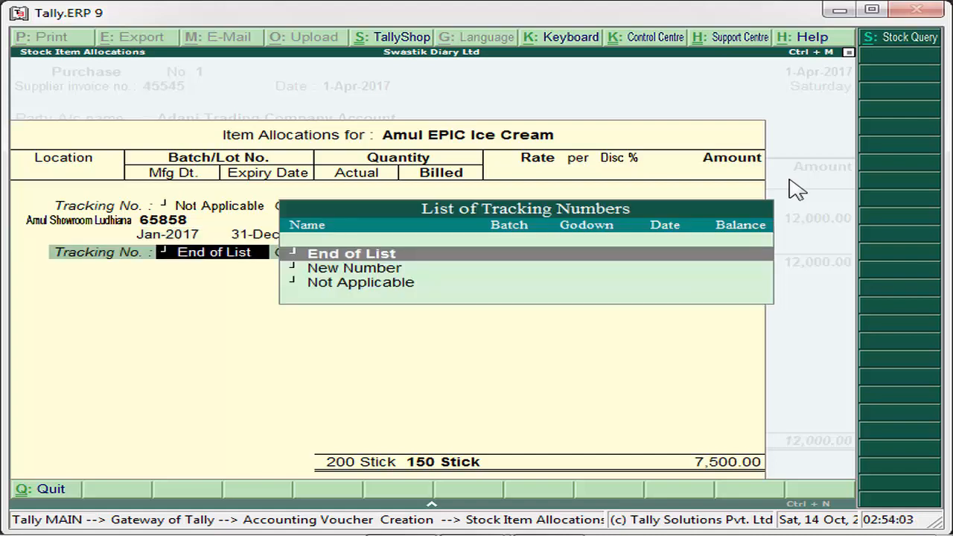
pyautogui.press('Return')
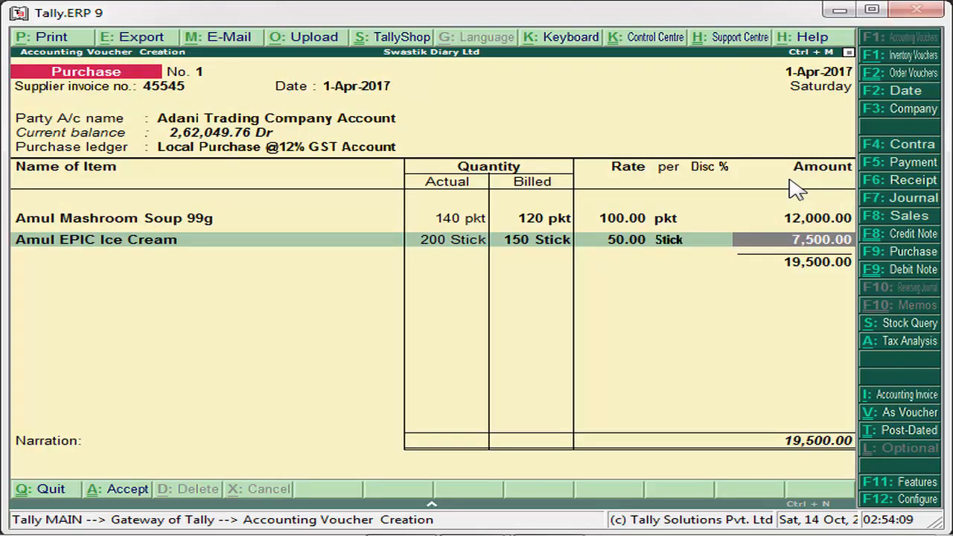
# Add Amul Butter 500g as the third item of the purchase voucher
pyautogui.press('Return')
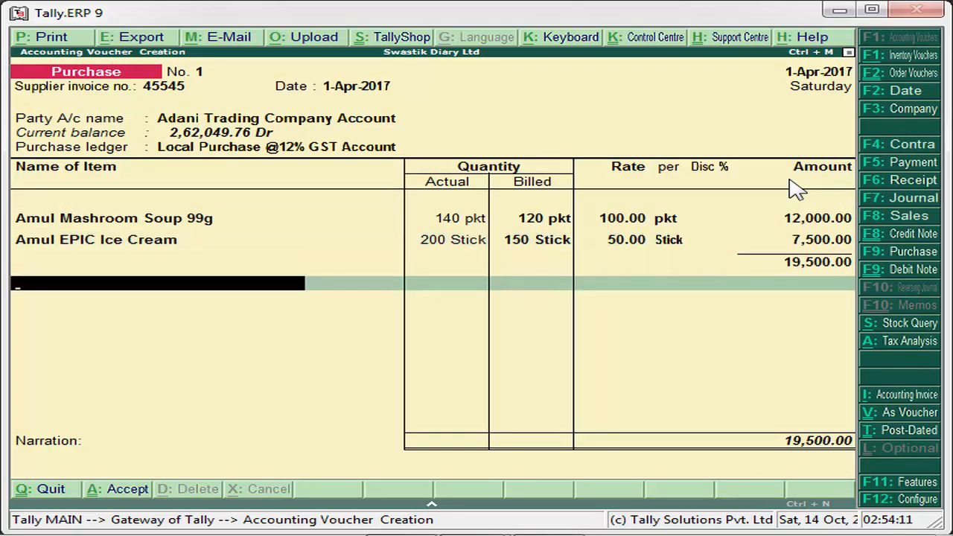
pyautogui.press('BackSpace')
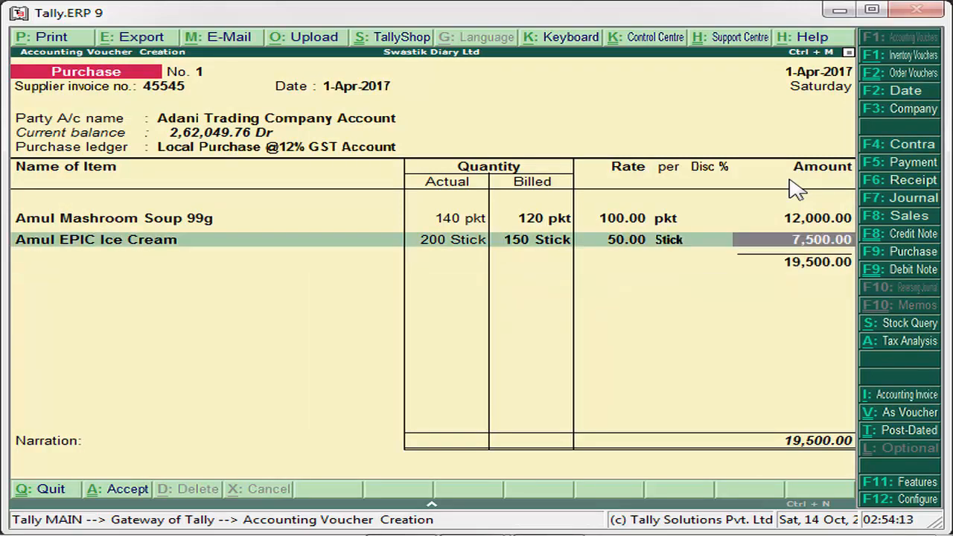
pyautogui.press('Return')
pyautogui.write('A')
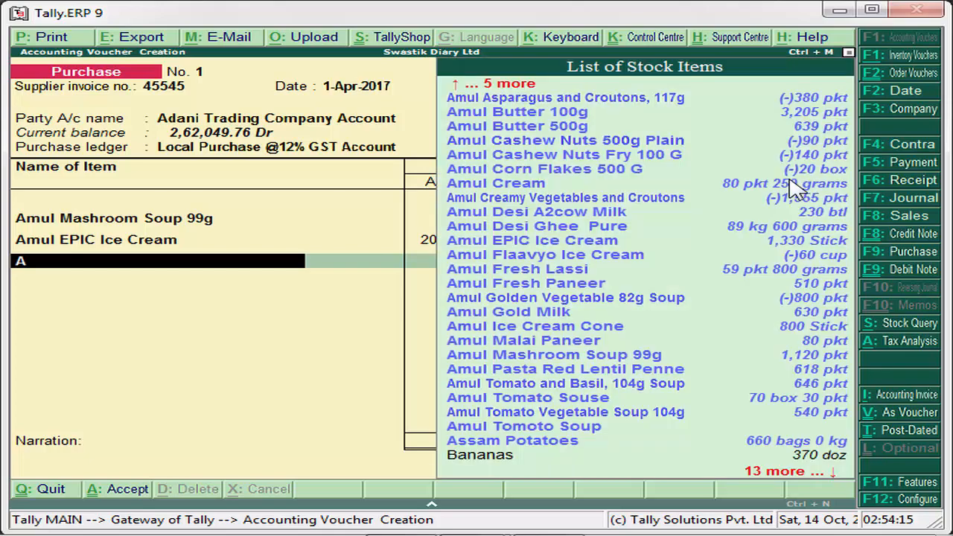
pyautogui.press('Down')
pyautogui.press('Down')
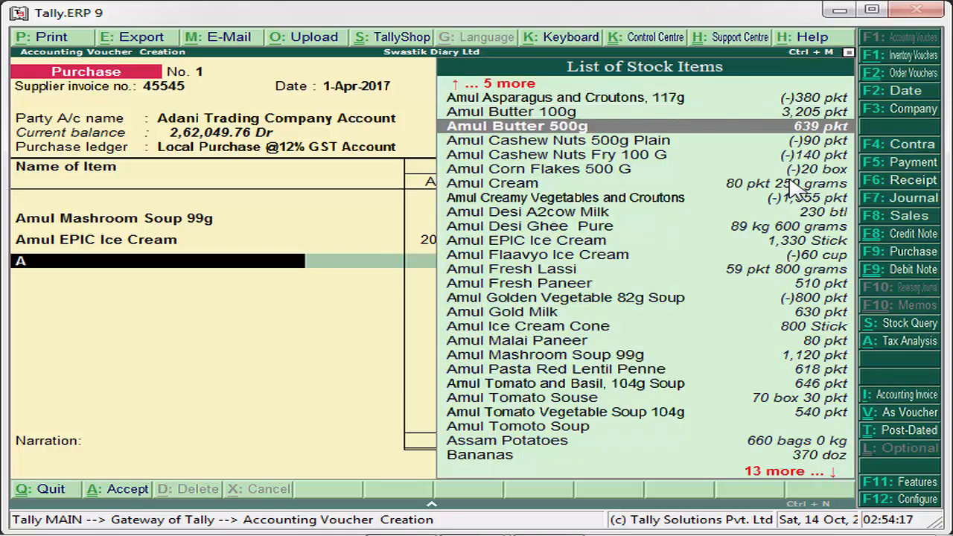
pyautogui.press('Return')
# Mark the butter's tracking and order numbers as Not Applicable and allocate it to the Amul Showroom Ludhiana location
pyautogui.press('Down')
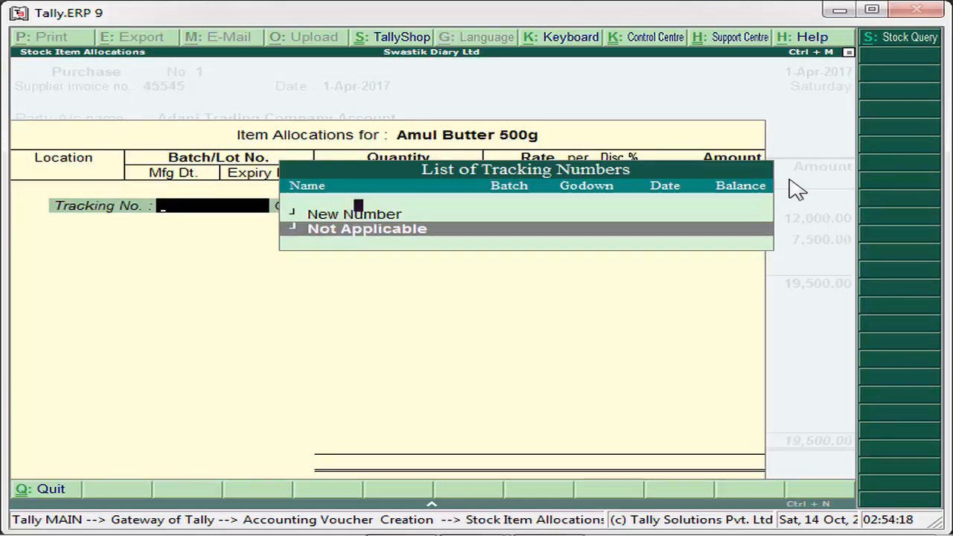
pyautogui.press('Return')
pyautogui.write('S')
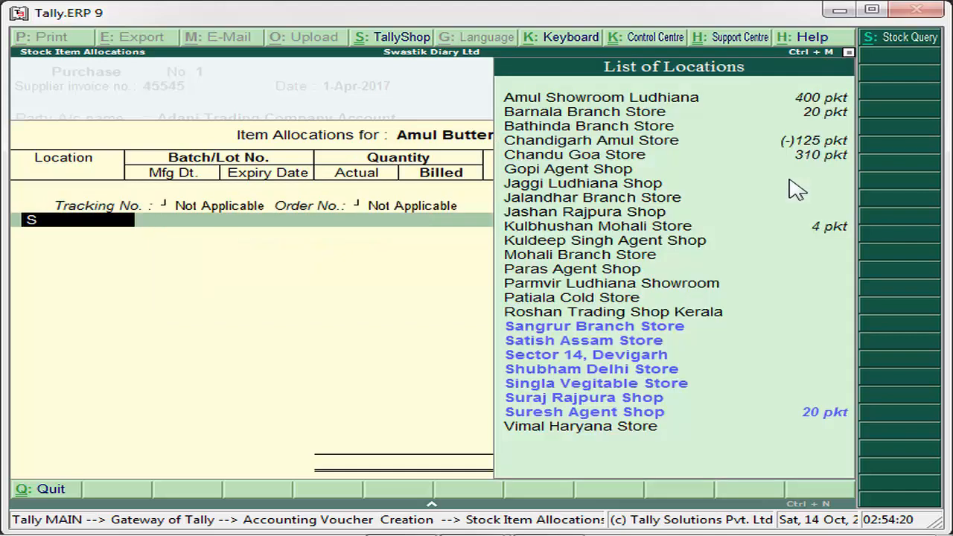
pyautogui.press('Up')
pyautogui.press('Up')
pyautogui.press('Up')
pyautogui.press('Up')
pyautogui.press('Up')
pyautogui.press('Up')
pyautogui.press('Up')
pyautogui.press('Up')
pyautogui.press('Up')
pyautogui.press('Up')
pyautogui.press('Up')
pyautogui.press('Up')
pyautogui.press('Up')
pyautogui.press('Up')
pyautogui.press('Up')
pyautogui.press('Up')
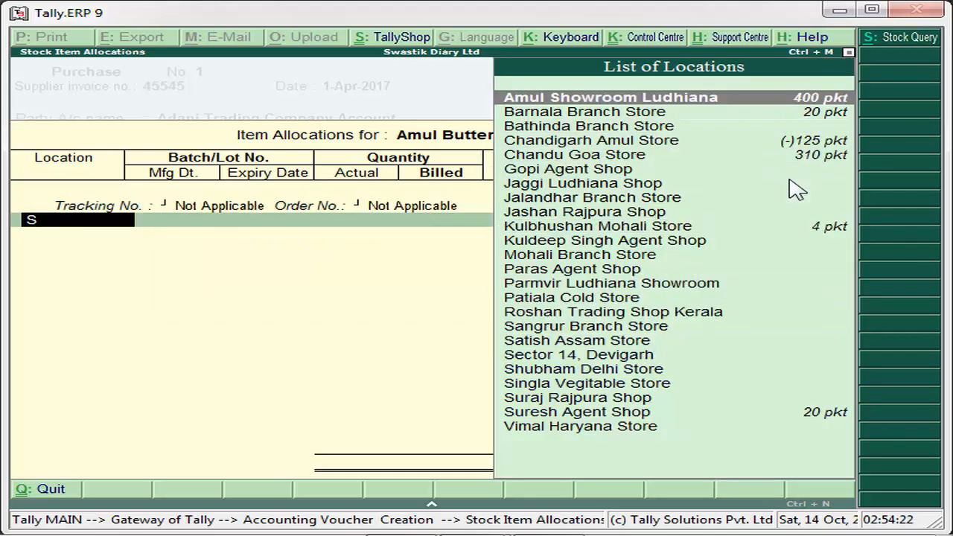
pyautogui.press('Return')
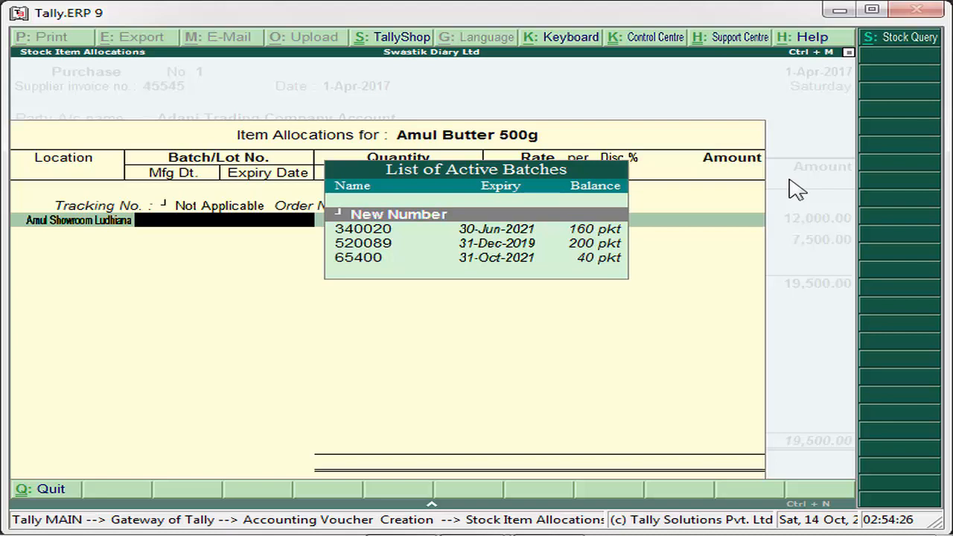
# Create a new batch numbered 57774 for the butter
pyautogui.press('Return')
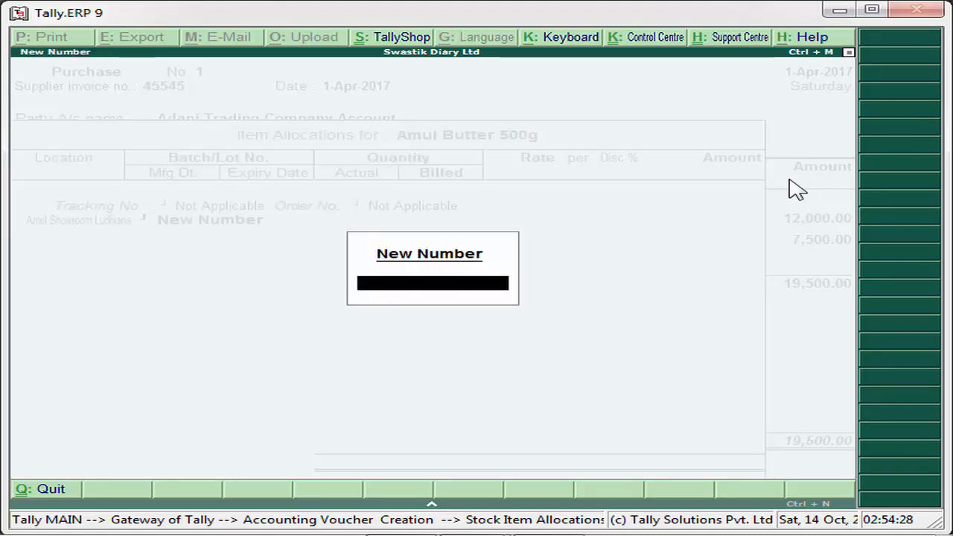
pyautogui.write('57774')
pyautogui.press('Return')
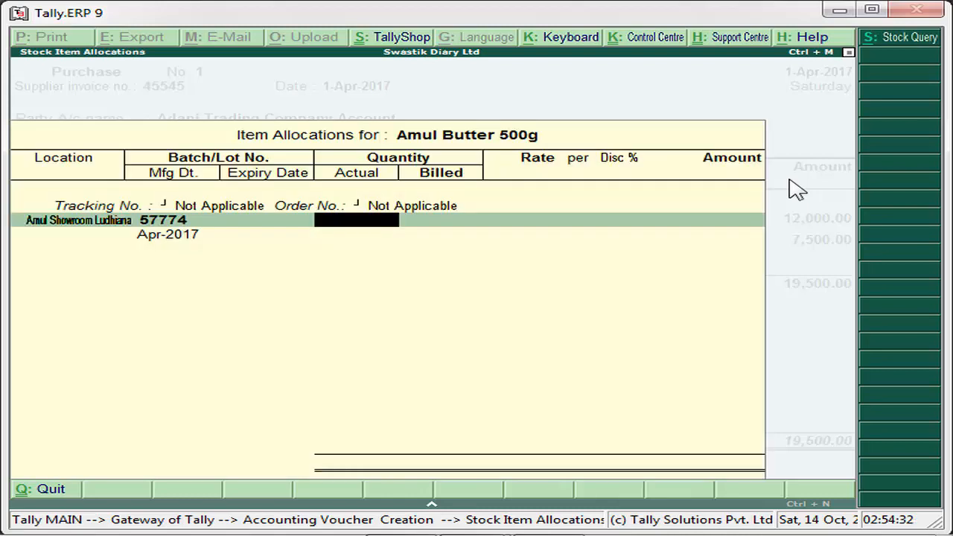
# Enter an actual quantity of 120 pkt for the butter batch and accept the same 120 pkt as billed quantity
pyautogui.write('1')
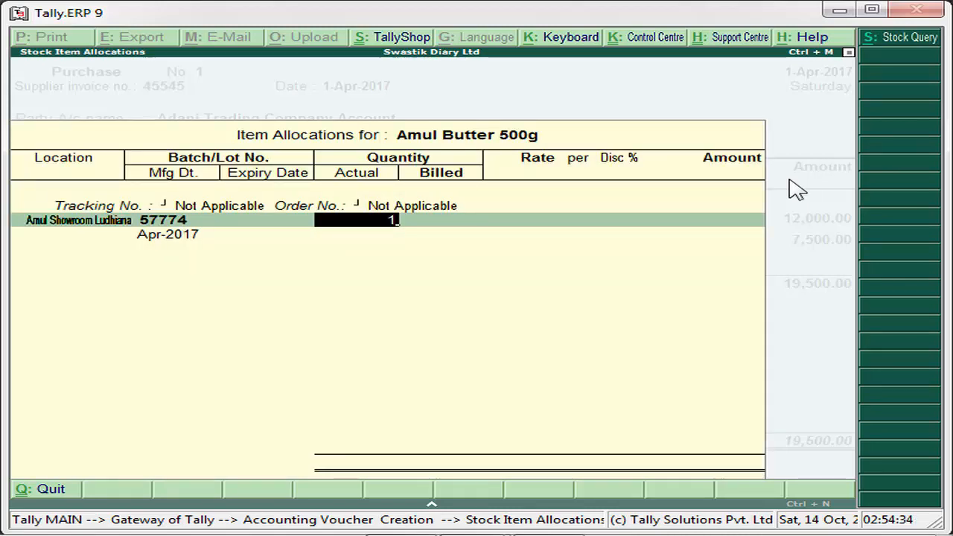
pyautogui.write('20')
pyautogui.press('Return')
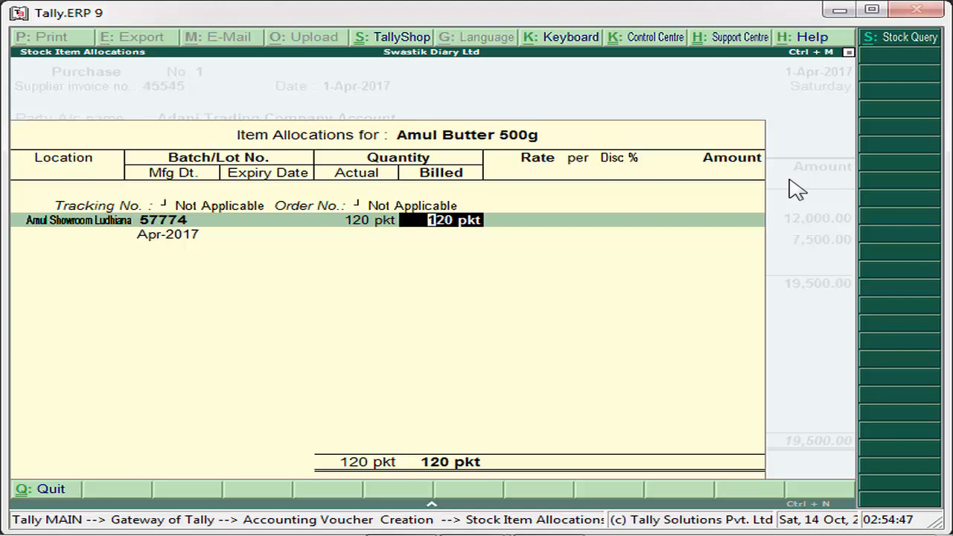
pyautogui.press('Return')
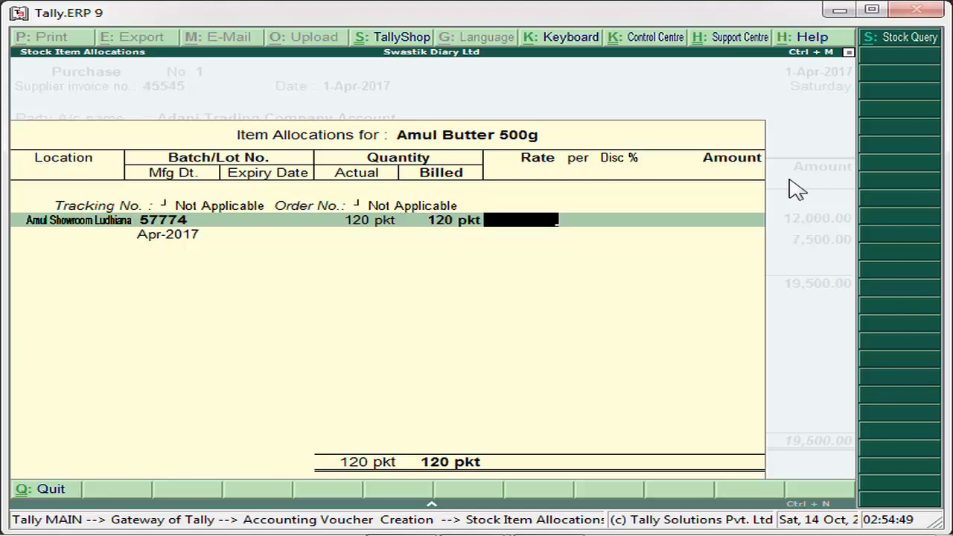
# Set the butter batch's rate to 100 per pkt, without a discount, and accept the calculated amount
pyautogui.write('100')
pyautogui.press('Return')
pyautogui.press('Return')
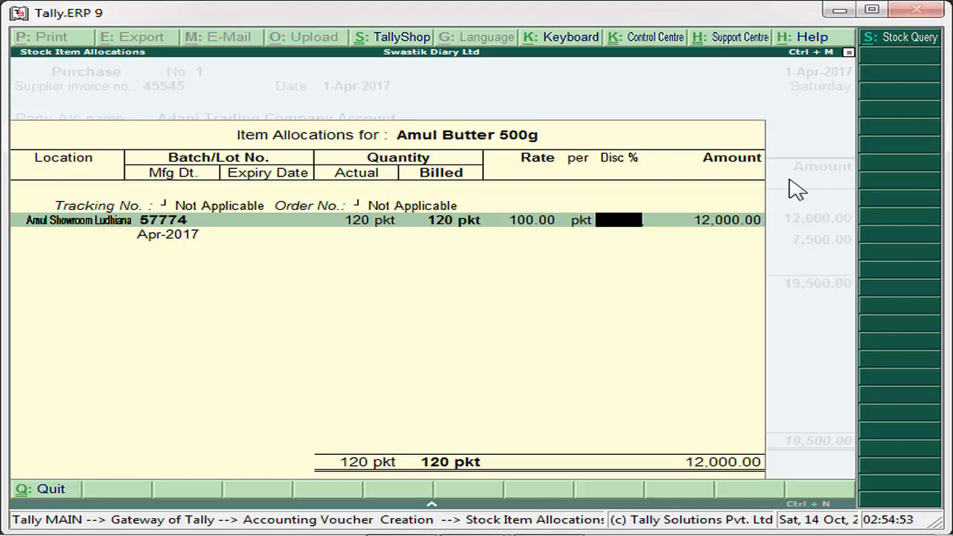
pyautogui.press('Return')
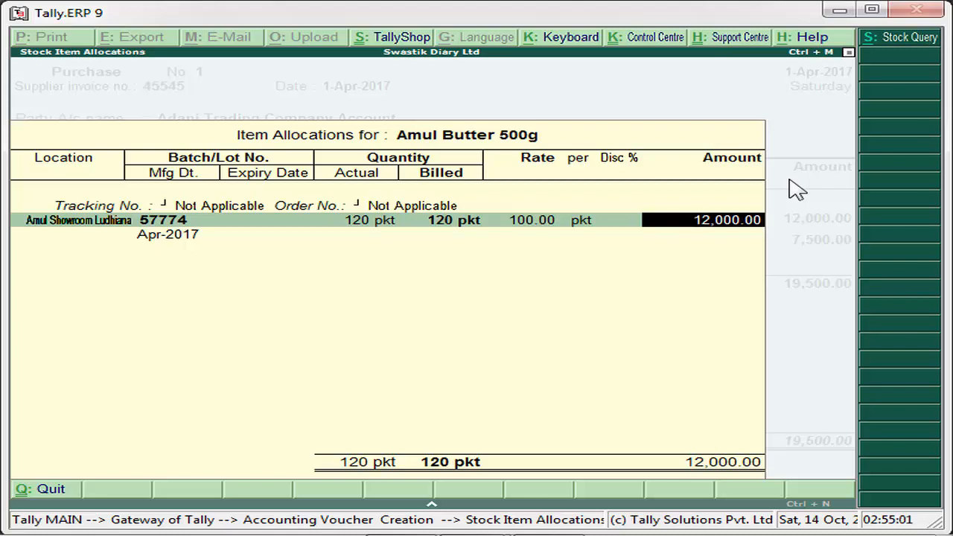
pyautogui.press('Return')
# Set the butter batch's manufacturing date to November 2016 and its expiry to December 2017, and end the allocation list
pyautogui.press('Return')
pyautogui.press('BackSpace')
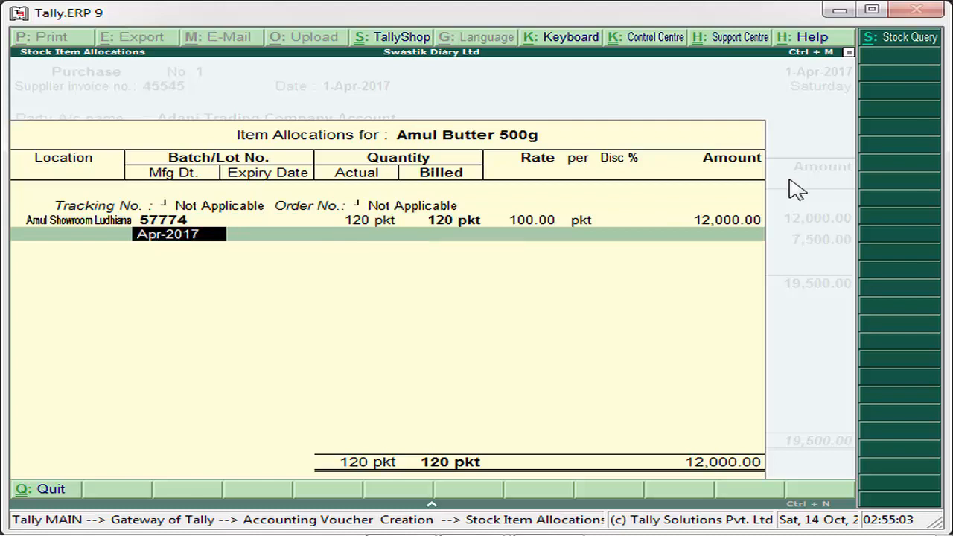
pyautogui.write('nov 2017')
pyautogui.press('Return')
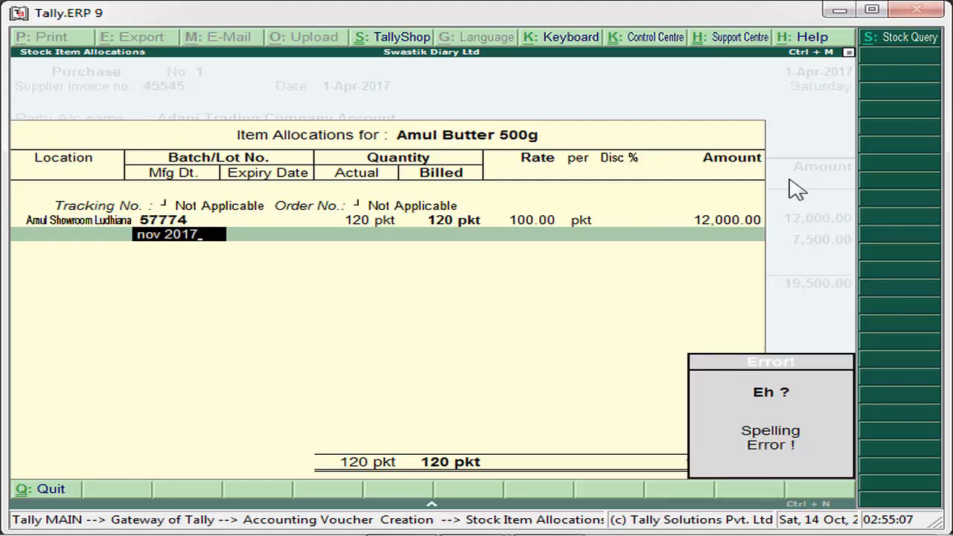
pyautogui.press('BackSpace')
pyautogui.press('BackSpace')
pyautogui.write('16')
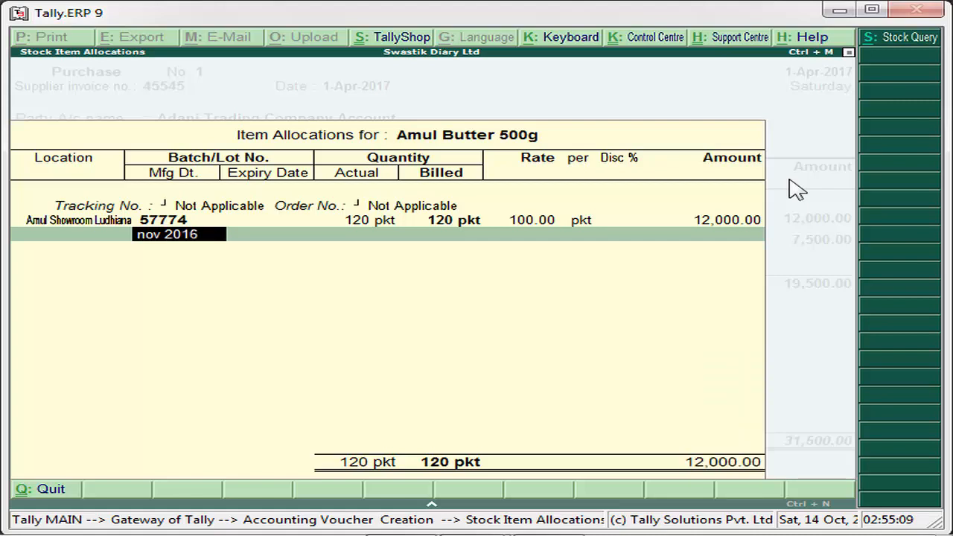
pyautogui.press('Return')
pyautogui.write('d')
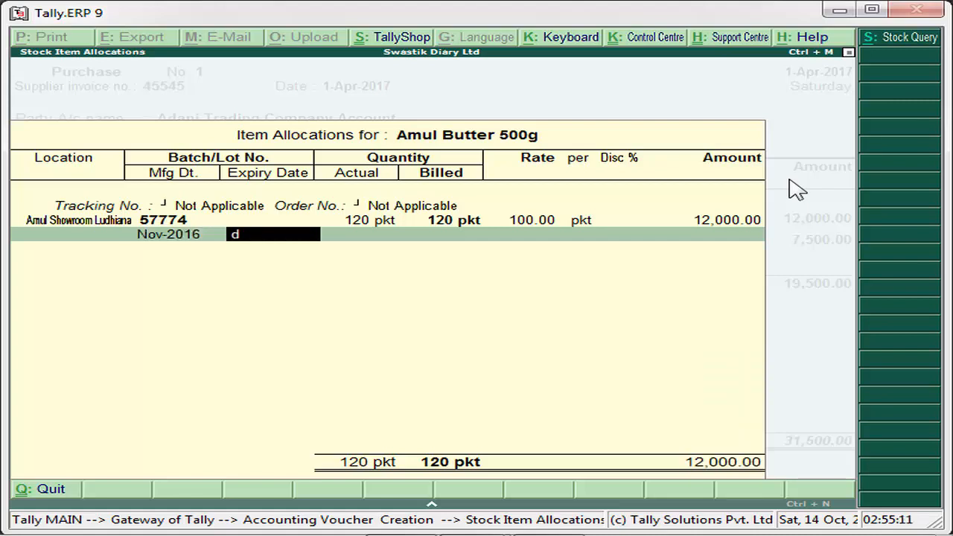
pyautogui.write('ec2017')
pyautogui.press('Return')
pyautogui.press('Return')
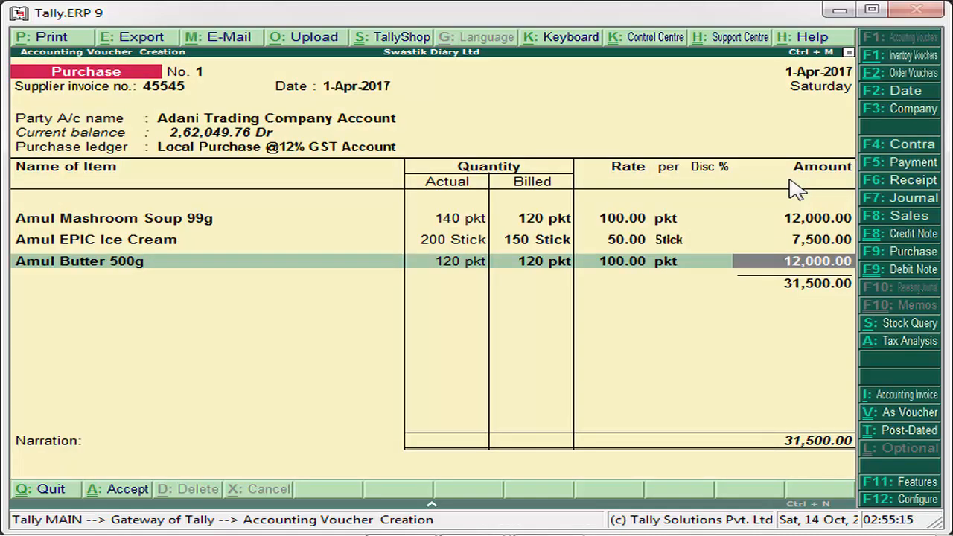
# End the item list and add the Input CGST @6% Account ledger below the items
pyautogui.press('Return')
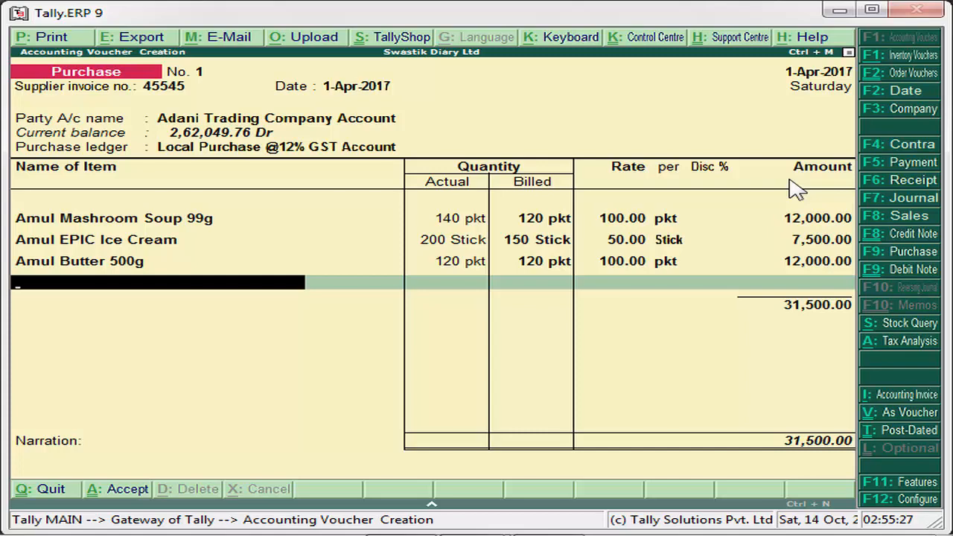
pyautogui.press('Return')
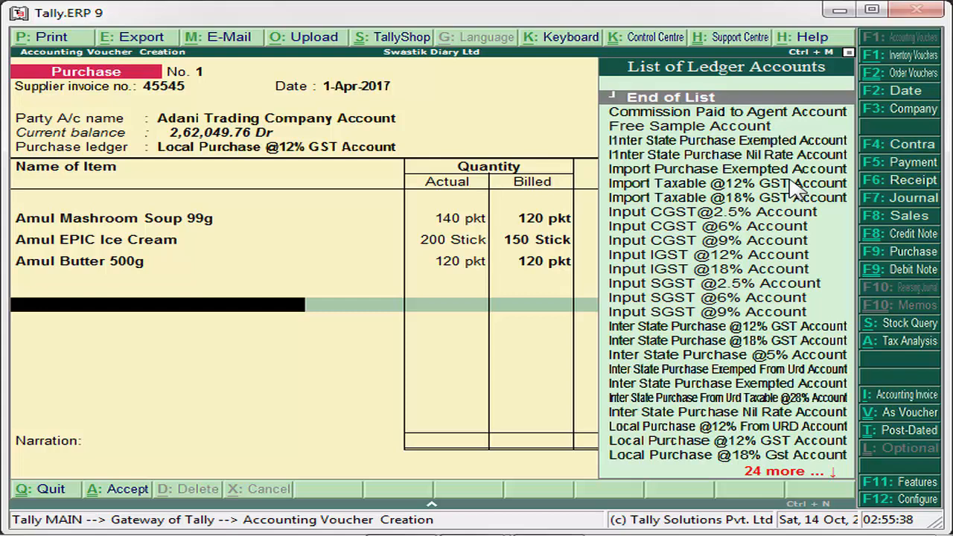
pyautogui.press('Down')
pyautogui.press('Down')
pyautogui.press('Down')
pyautogui.press('Down')
pyautogui.press('Down')
pyautogui.press('Down')
pyautogui.press('Down')
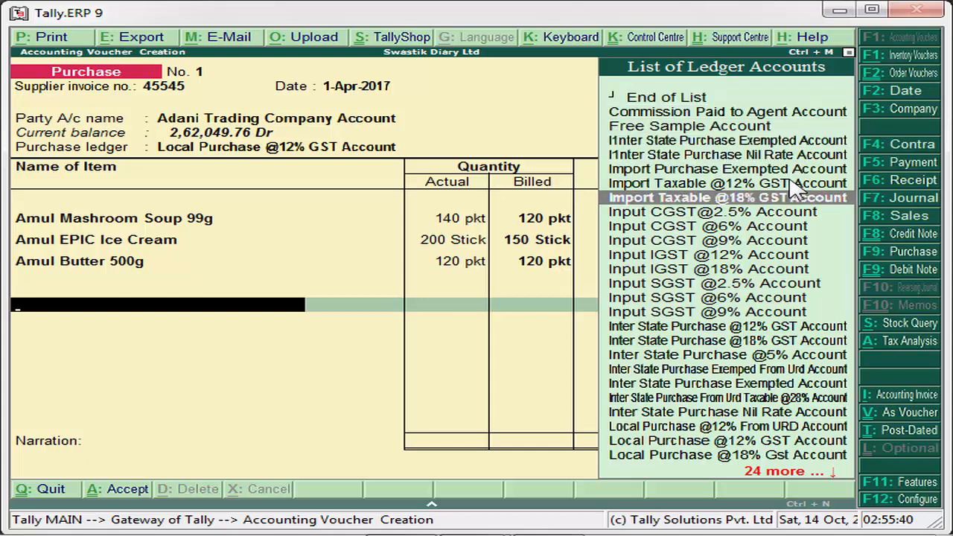
pyautogui.press('Down')
pyautogui.press('Down')
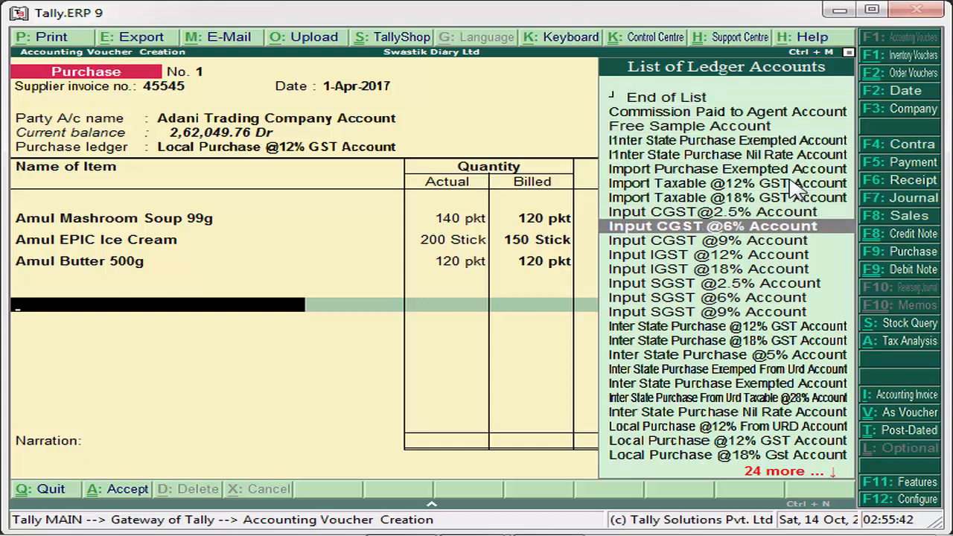
pyautogui.press('Return')
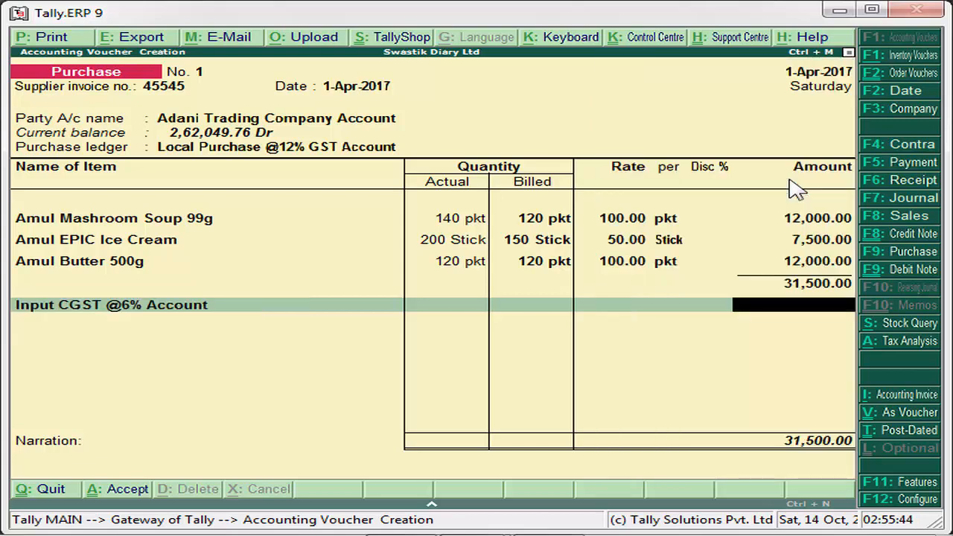
# Change the voucher date to 1 July 2017 and accept the calculated amount for the CGST ledger
pyautogui.press('BackSpace')
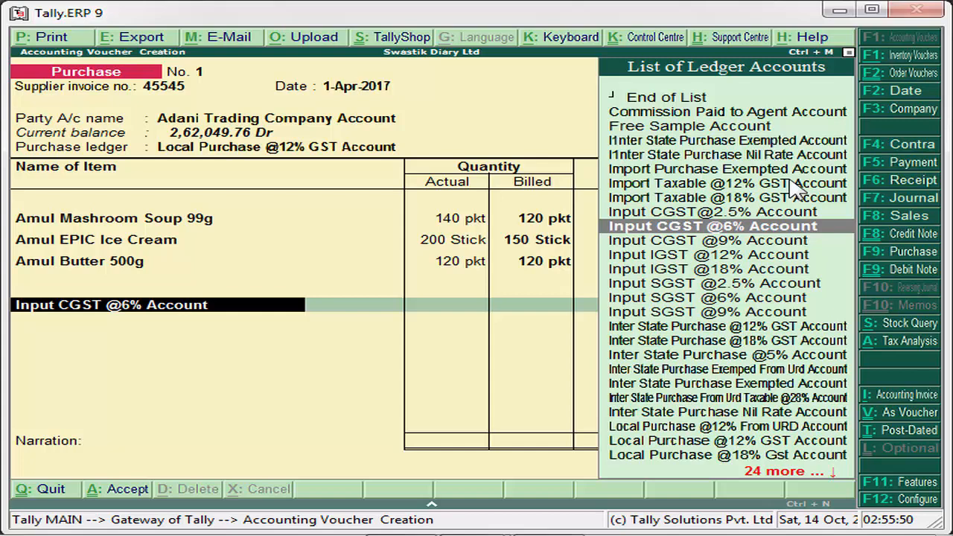
pyautogui.press('F2')
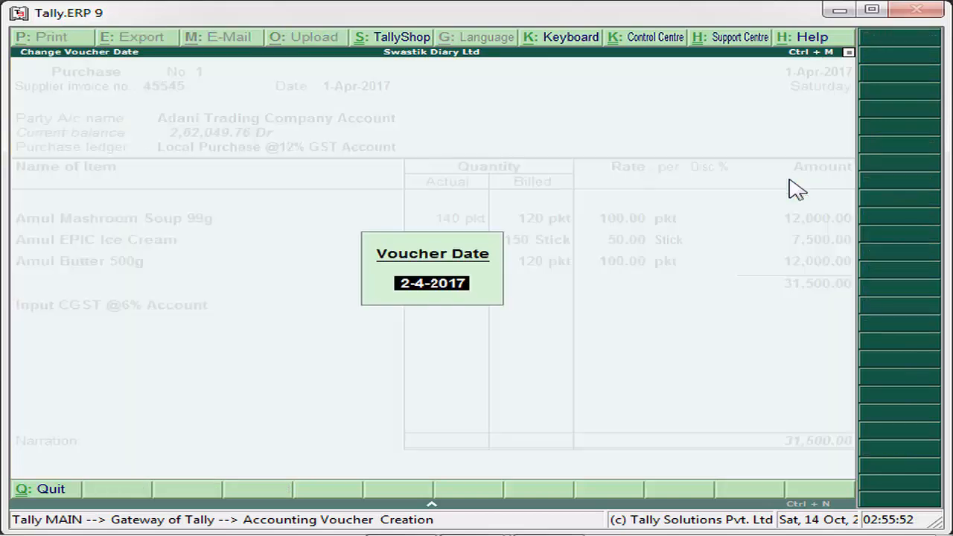
pyautogui.write('1-7')
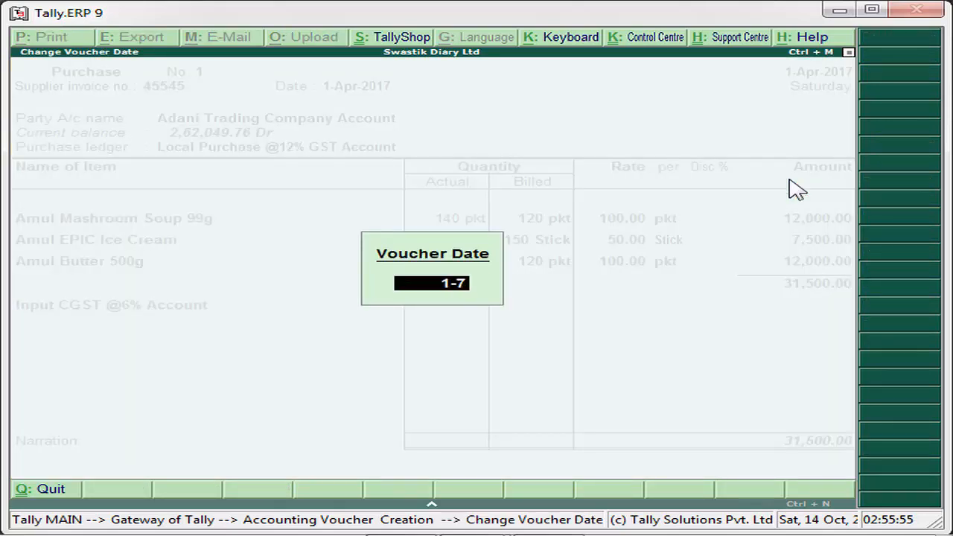
pyautogui.press('Return')
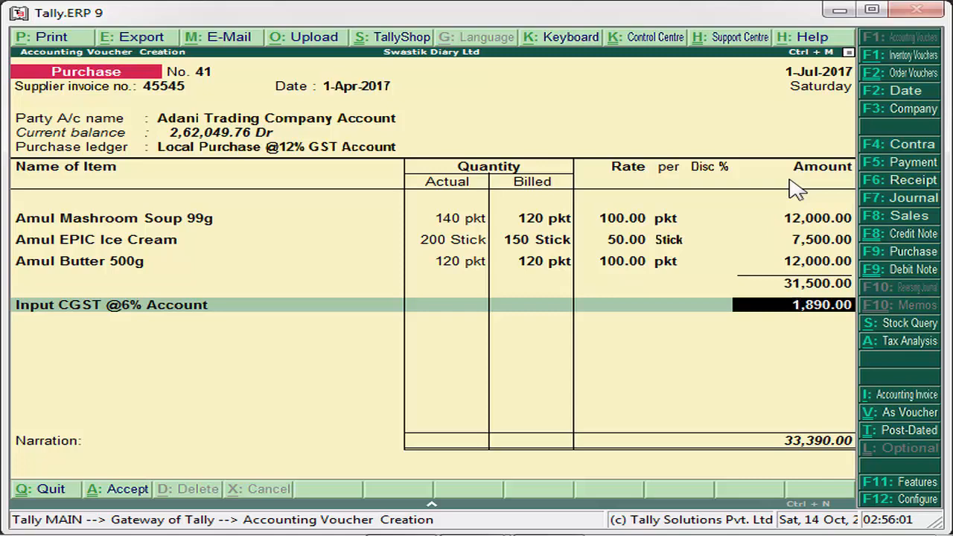
pyautogui.press('Return')
# Add the Input SGST @6% Account ledger and accept its calculated amount
pyautogui.write('In')
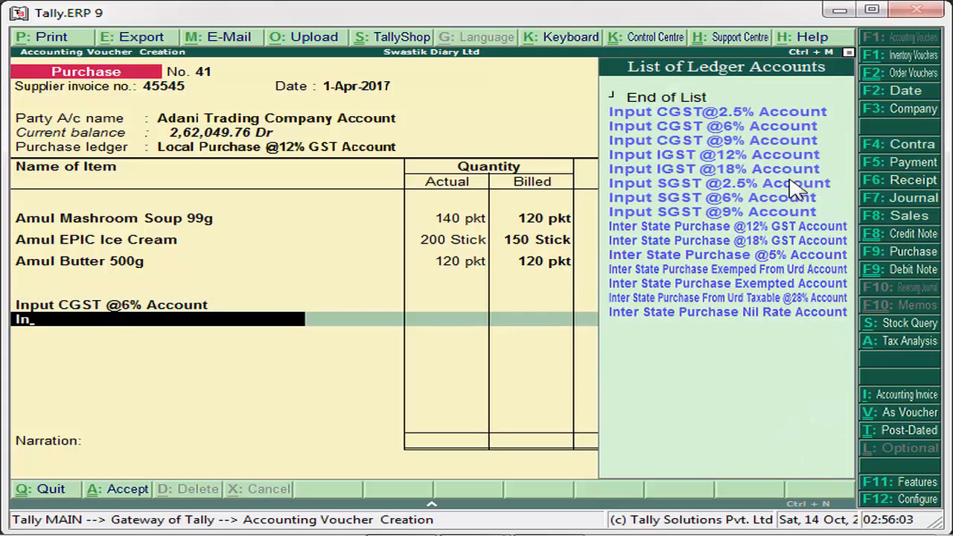
pyautogui.press('Down')
pyautogui.press('Down')
pyautogui.press('Down')
pyautogui.press('Down')
pyautogui.press('Down')
pyautogui.press('Down')
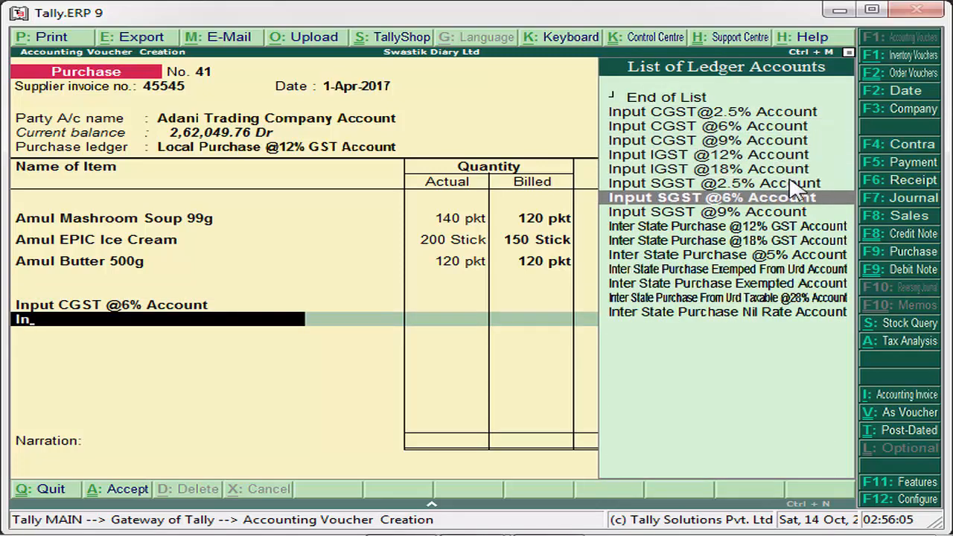
pyautogui.press('Return')
pyautogui.press('Return')
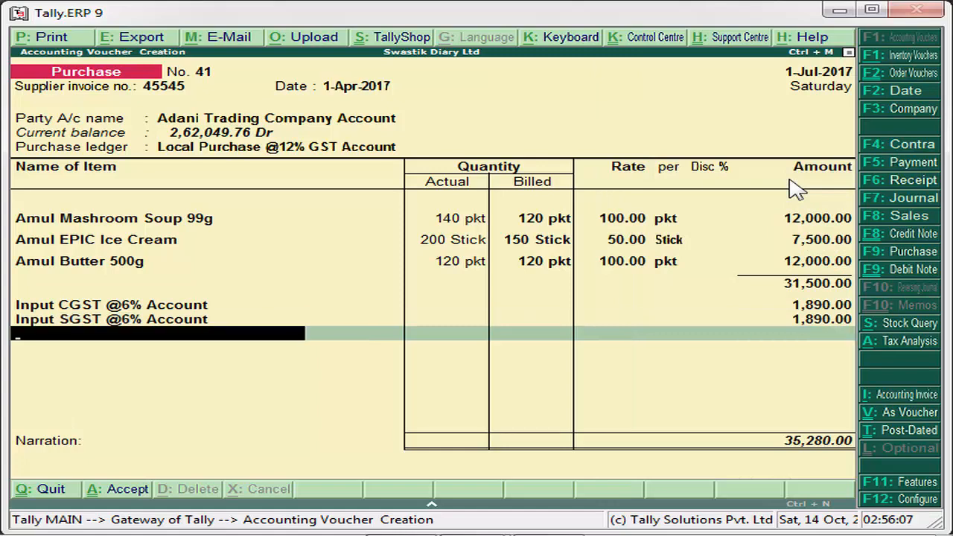
# End the ledger list and accept the party's bill-wise details as a new reference with 15 credit days
pyautogui.press('Return')
pyautogui.press('Return')
pyautogui.press('Return')
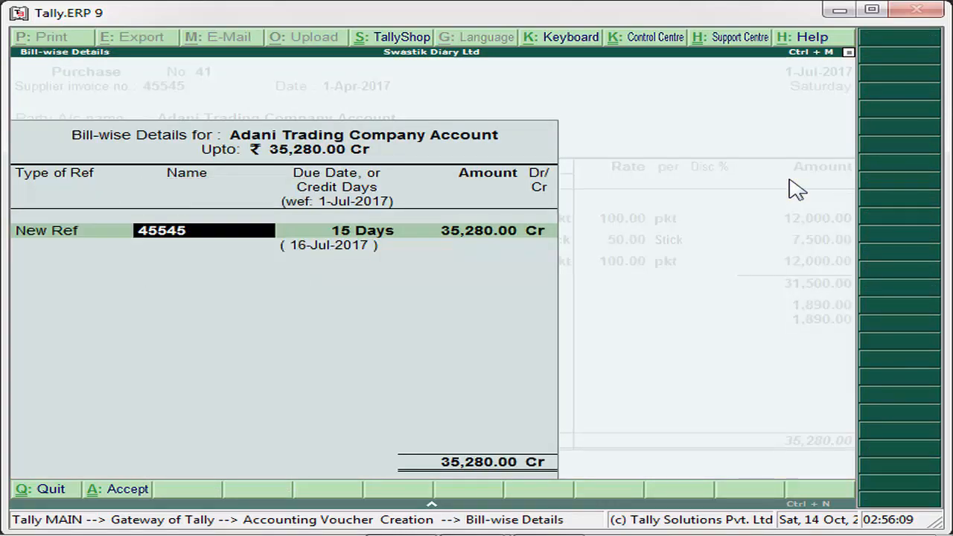
pyautogui.press('Return')
pyautogui.press('Return')
pyautogui.press('Return')
pyautogui.press('Return')
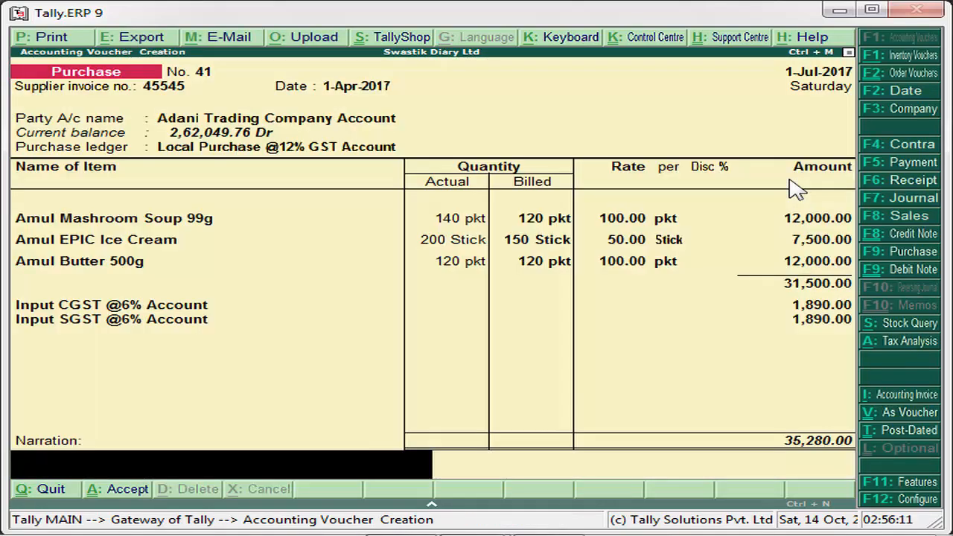
# Leave the narration blank and accept the purchase voucher
pyautogui.press('Return')
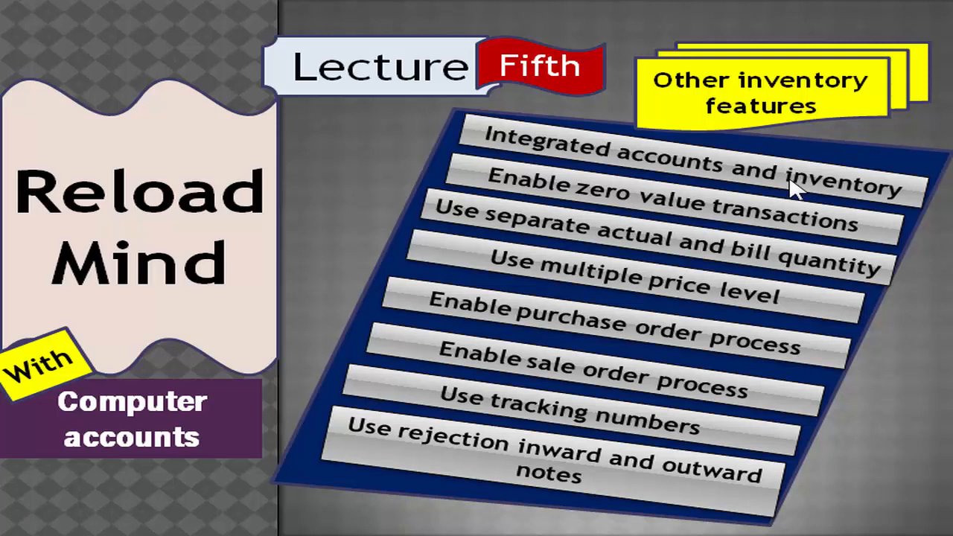
pyautogui.hotkey('alt', 'Tab')
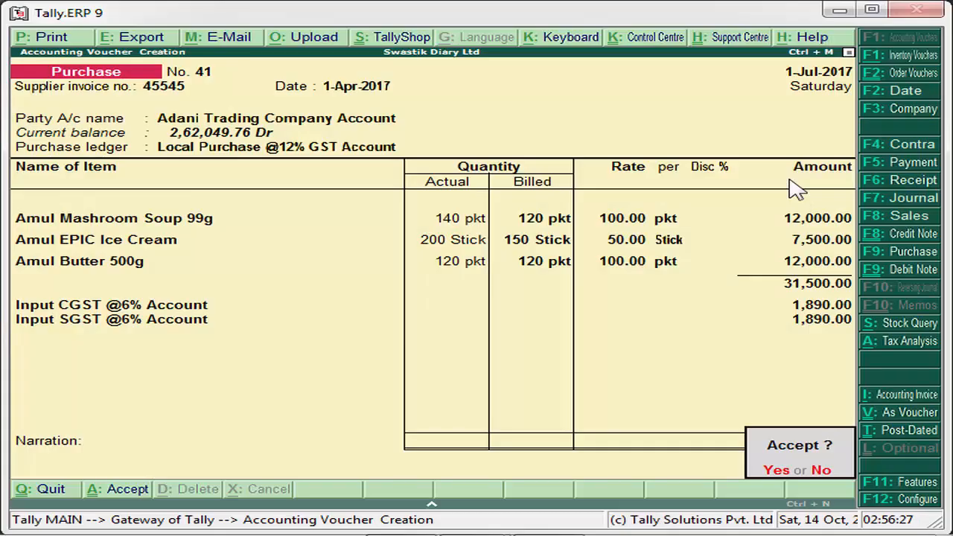
pyautogui.press('Return')
# Quit voucher creation, return to the Gateway of Tally and select Accounts Info
pyautogui.press('Escape')
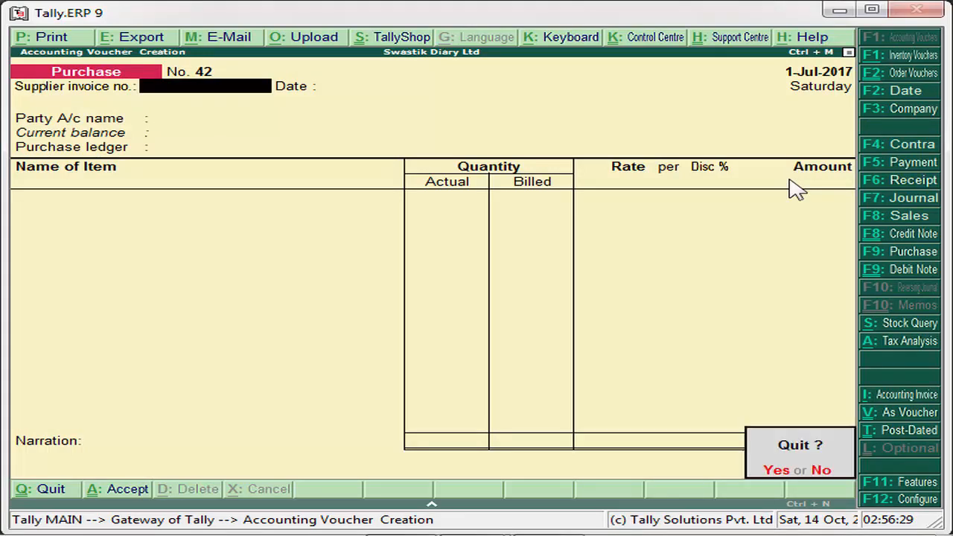
pyautogui.press('Return')
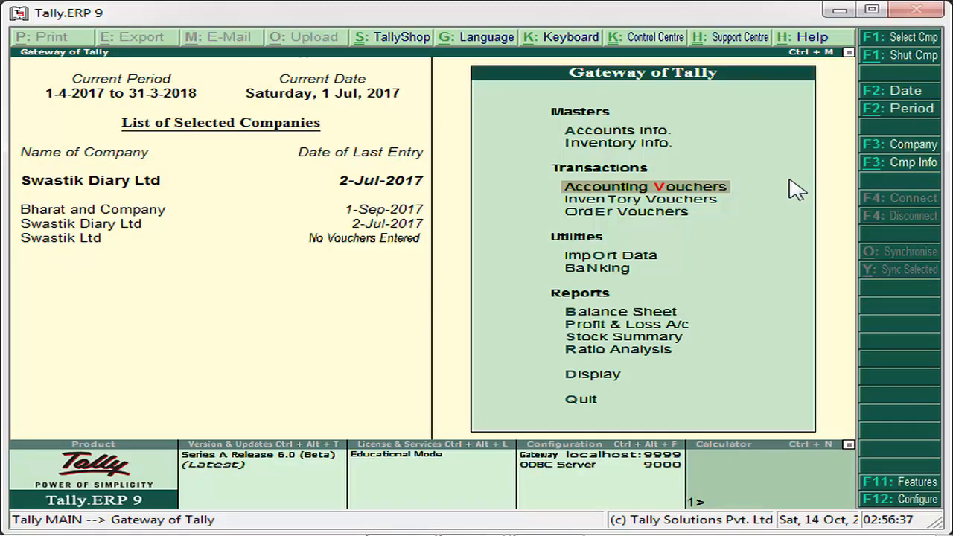
pyautogui.press('Up')
pyautogui.press('Up')
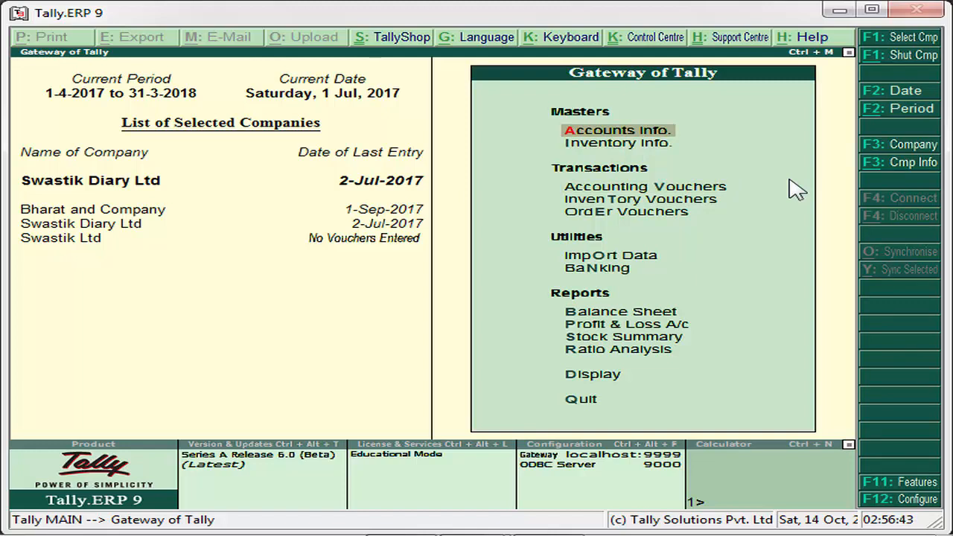
# Open the Inventory Features of the company Swastik Diary Ltd
pyautogui.press('F11')
pyautogui.press('Down')
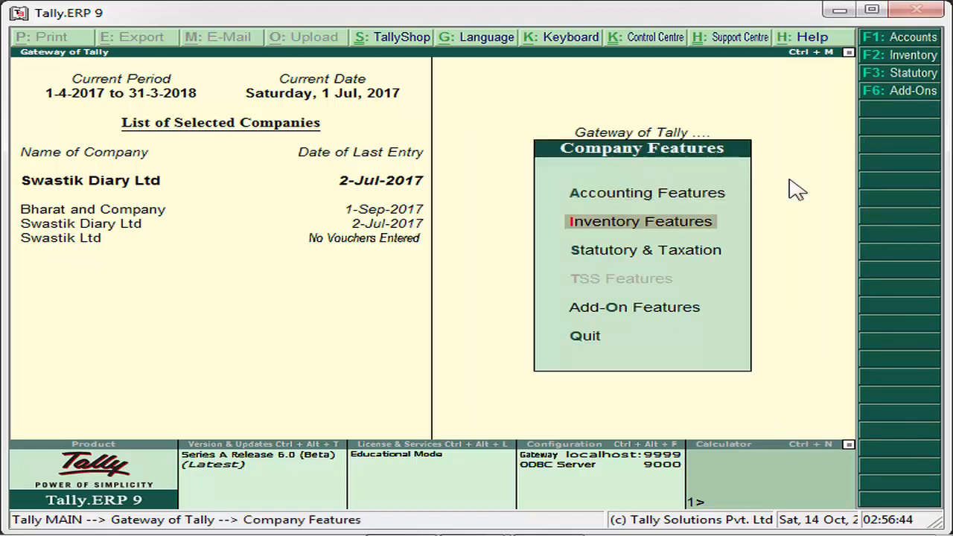
pyautogui.press('Return')
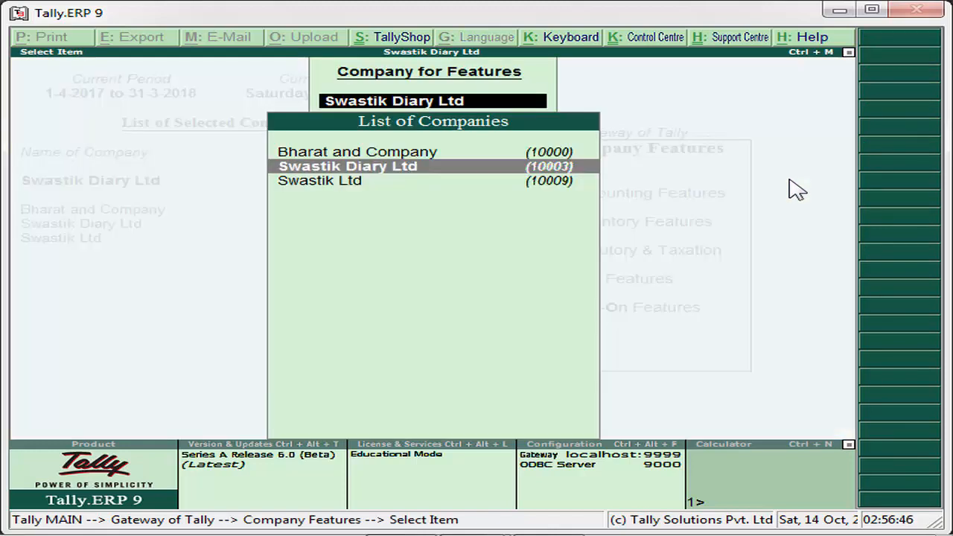
pyautogui.press('Return')
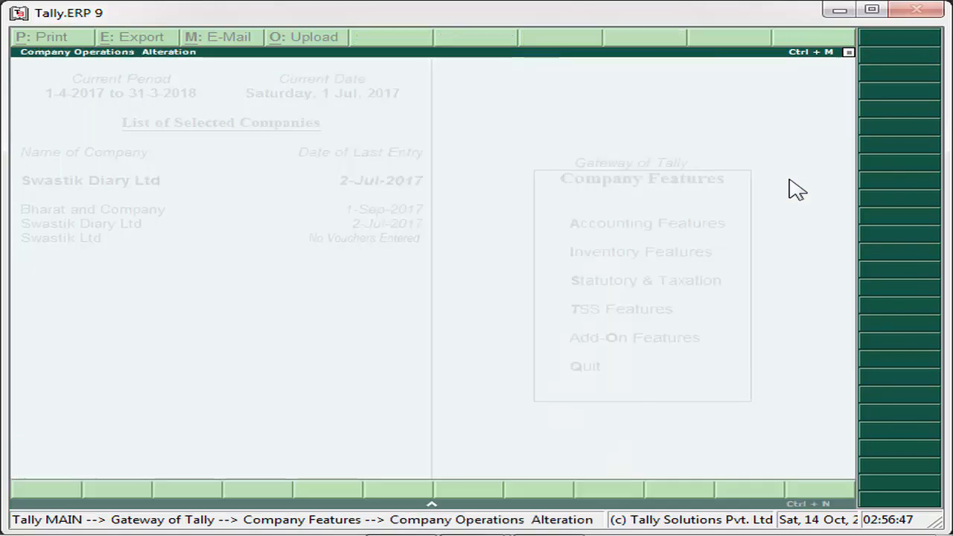
# Set Integrate accounts and inventory to No and proceed through the inventory options to Use multiple price levels
pyautogui.press('n')
pyautogui.press('Return')
pyautogui.press('Return')
pyautogui.press('Return')
pyautogui.press('Return')
pyautogui.press('Return')
pyautogui.press('Return')
pyautogui.press('Return')
pyautogui.press('Return')
pyautogui.press('Return')
pyautogui.press('Return')
pyautogui.press('Return')
pyautogui.press('Return')
pyautogui.press('Return')
pyautogui.press('Return')
pyautogui.press('Return')
pyautogui.press('Return')
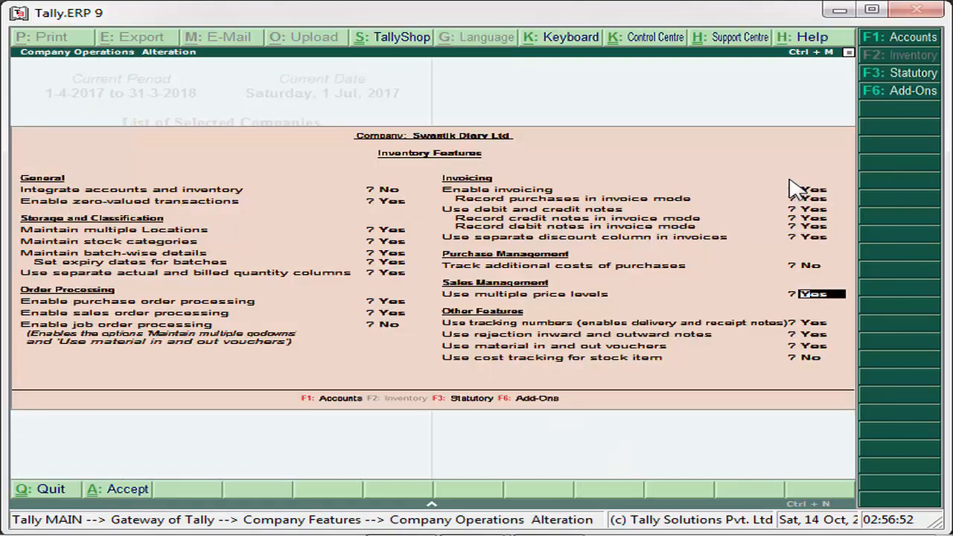
# Review the company price levels Whole Sale Price, Retail Price and Dealer Price, leaving the fourth entry blank
pyautogui.press('Return')
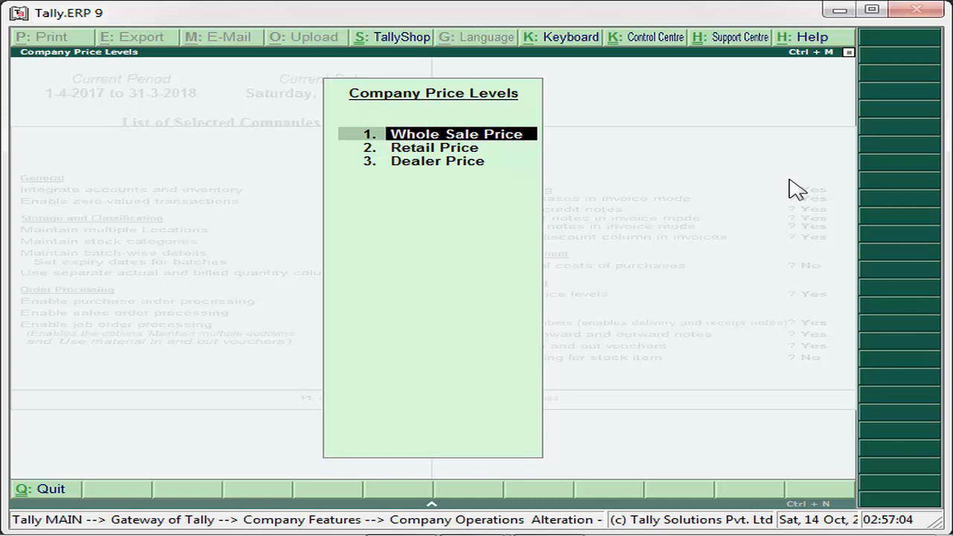
pyautogui.press('Down')
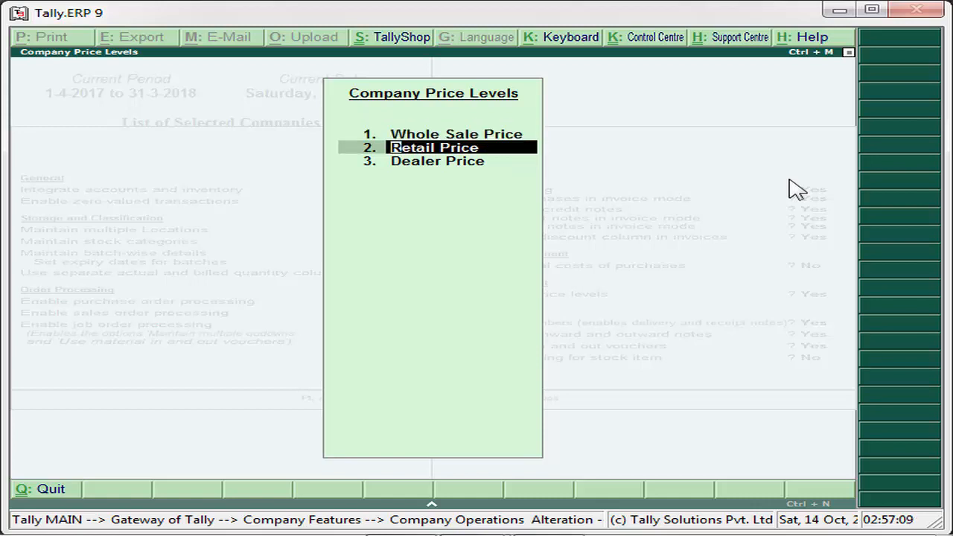
pyautogui.press('Down')
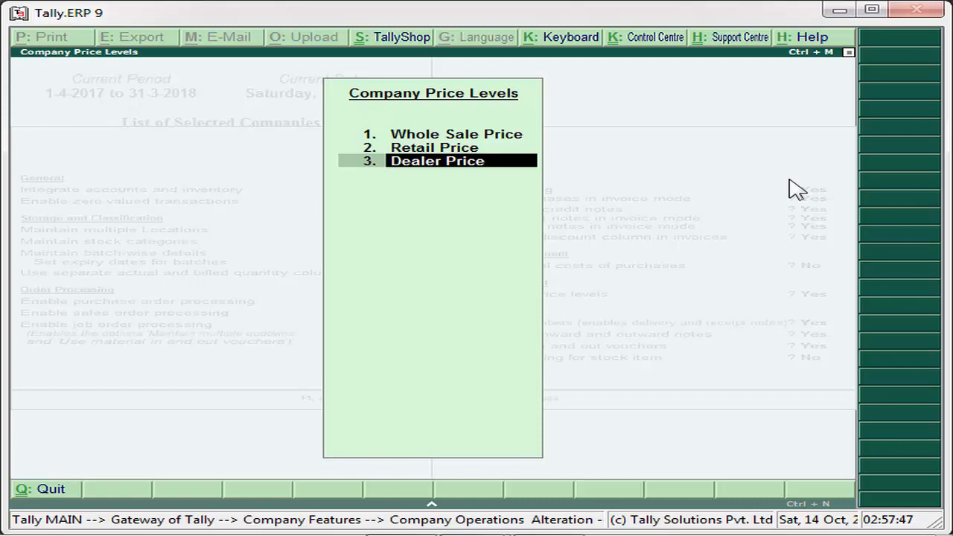
pyautogui.press('Up')
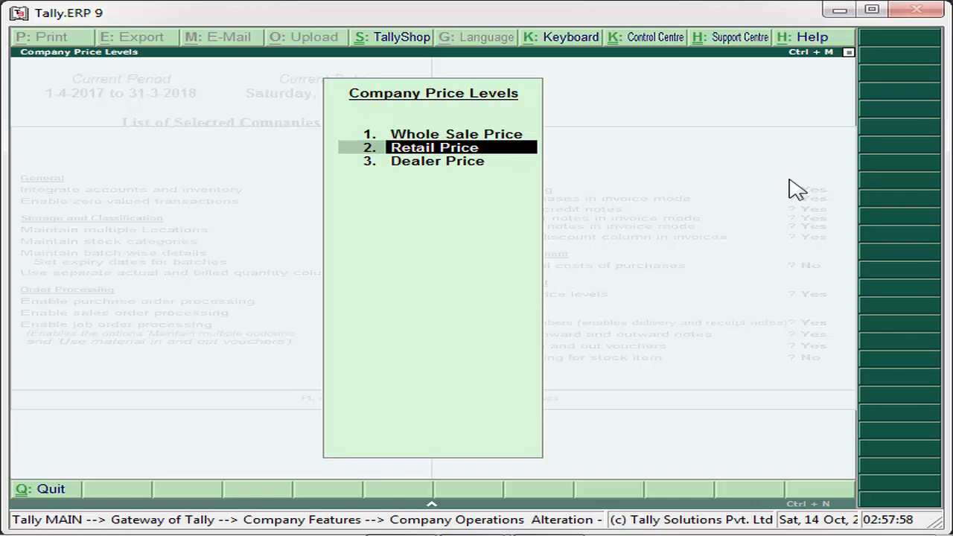
pyautogui.press('Down')
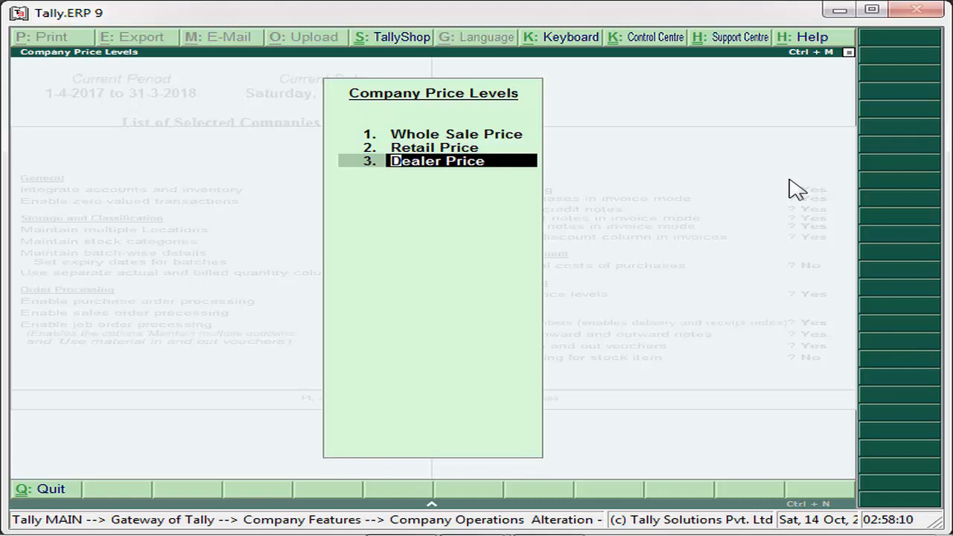
pyautogui.press('Return')
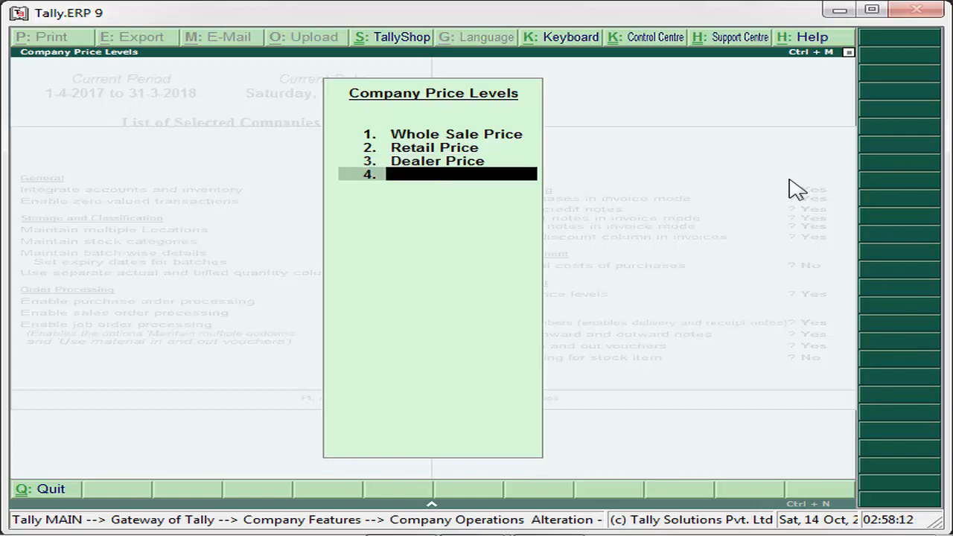
pyautogui.press('Return')
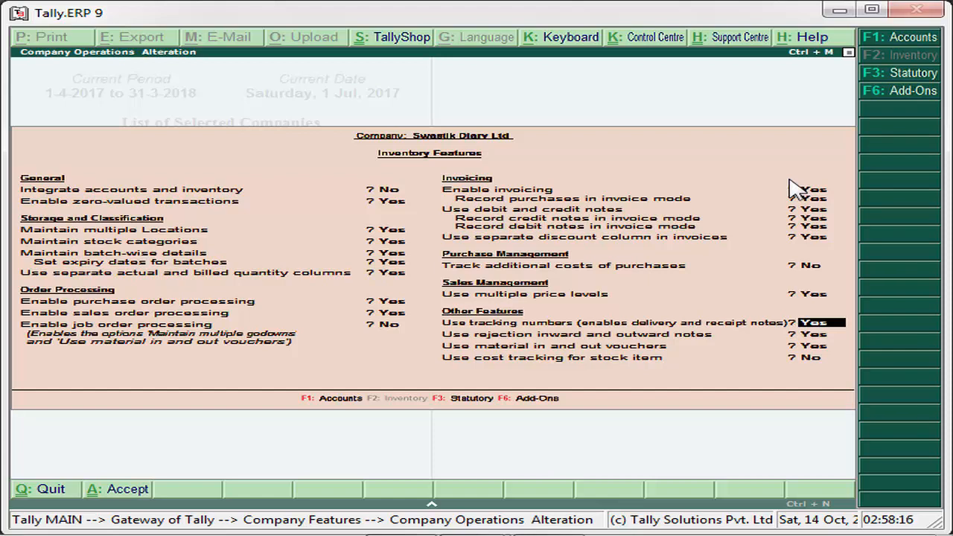
# Reopen the company price levels, check the entries and proceed to the end of the inventory features
pyautogui.press('Up')
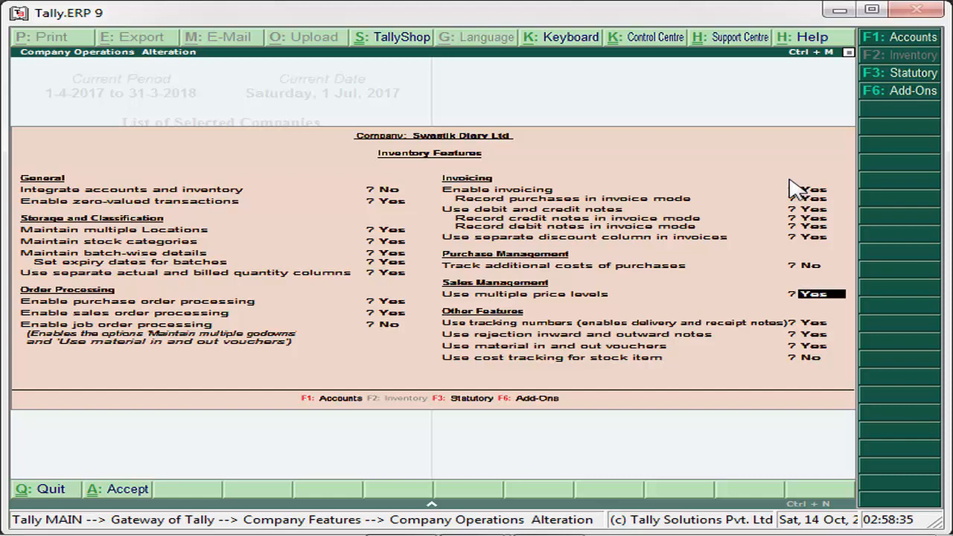
pyautogui.press('Return')
pyautogui.press('Down')
pyautogui.press('Down')
pyautogui.press('Down')
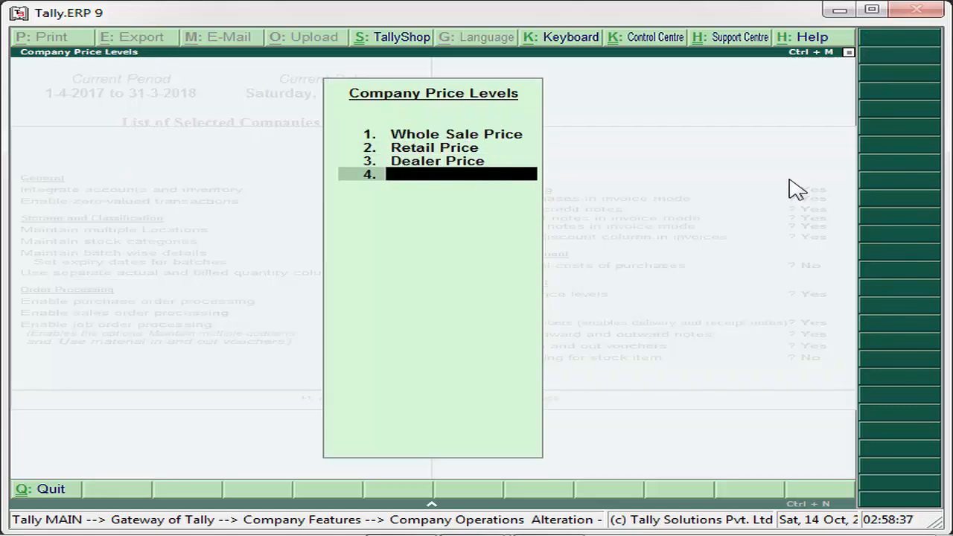
pyautogui.press('Return')
pyautogui.press('Return')
pyautogui.press('Return')
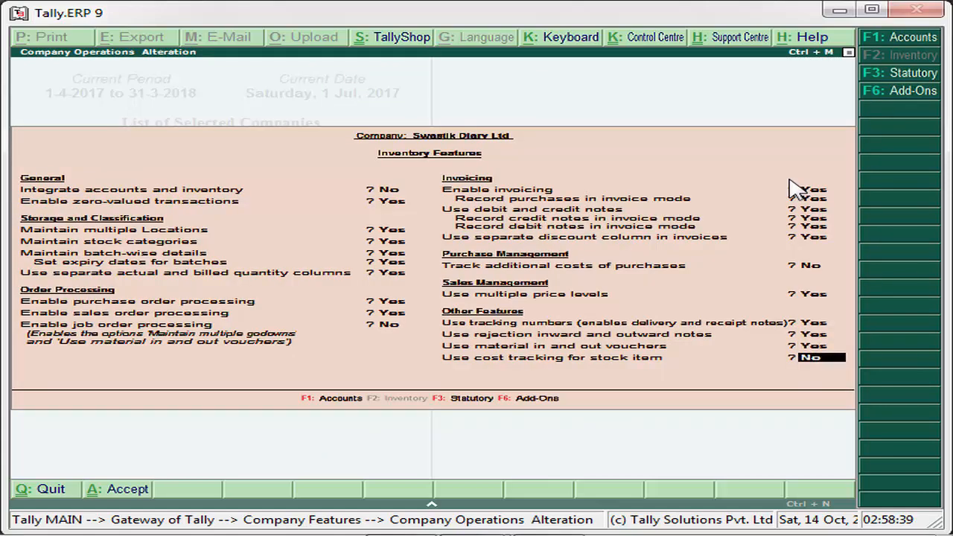
pyautogui.press('Return')
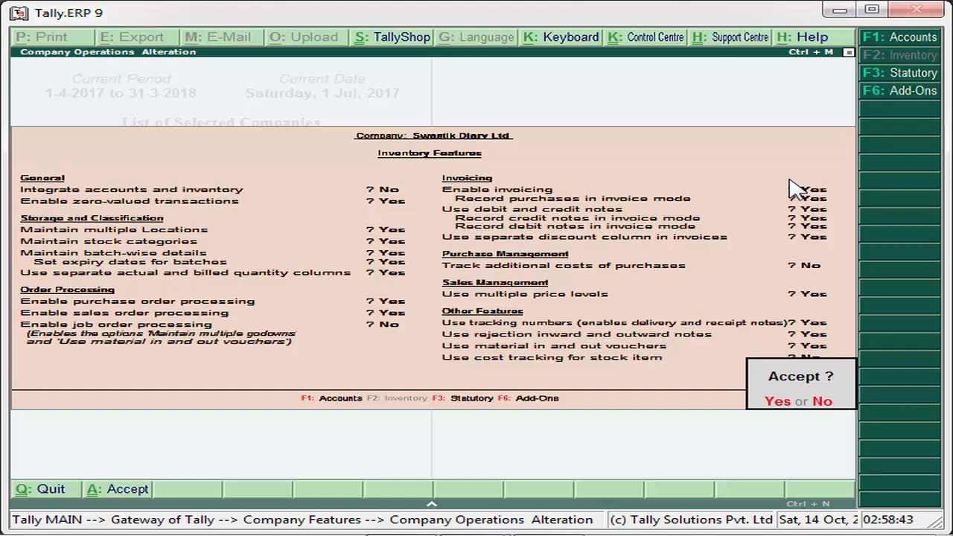
# Go back from the acceptance to Use multiple price levels and check the company price levels once more
pyautogui.press('Escape')
pyautogui.press('Up')
pyautogui.press('Up')
pyautogui.press('Up')
pyautogui.press('Up')
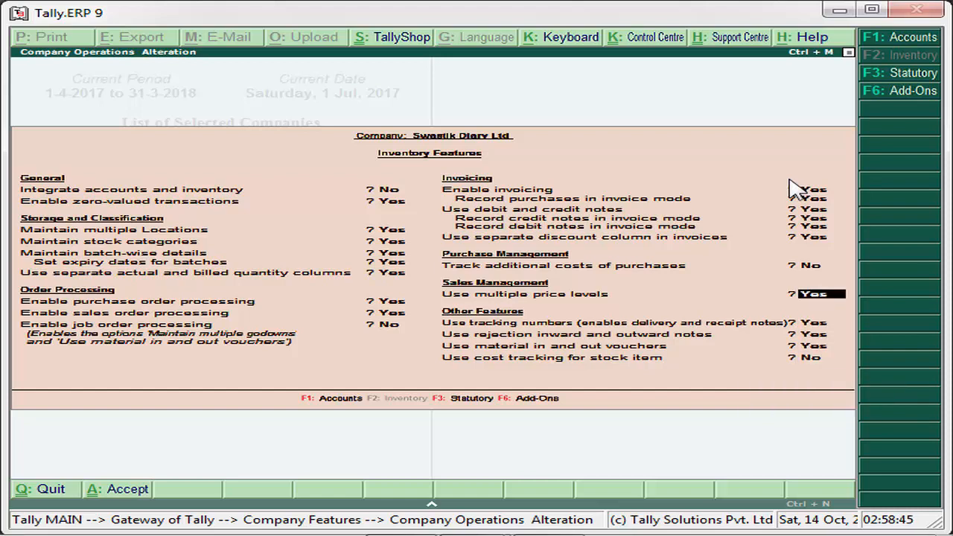
pyautogui.press('Return')
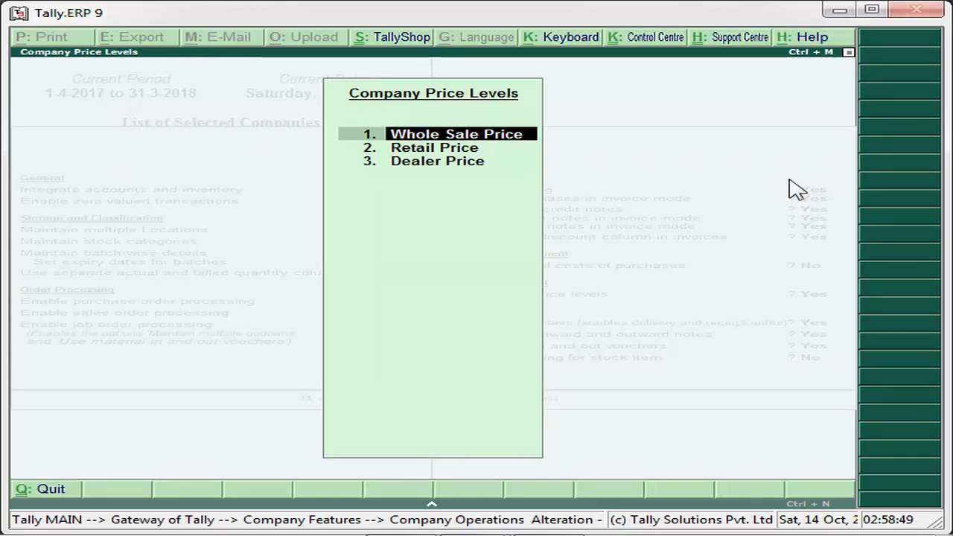
pyautogui.press('Return')
pyautogui.press('Return')
pyautogui.press('Return')
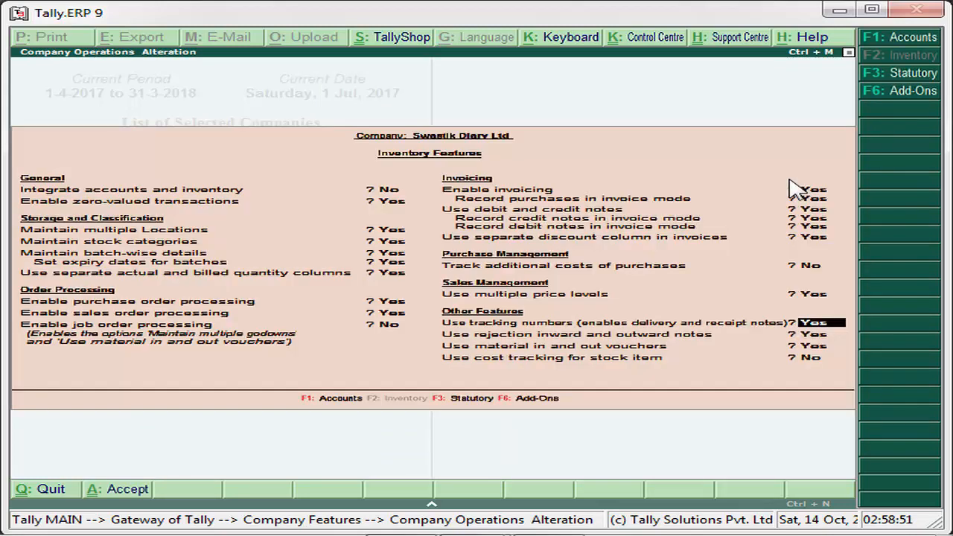
# Accept the inventory features with multiple price levels enabled and return to the Gateway of Tally
pyautogui.press('Return')
pyautogui.press('Return')
pyautogui.press('Return')
pyautogui.press('Return')
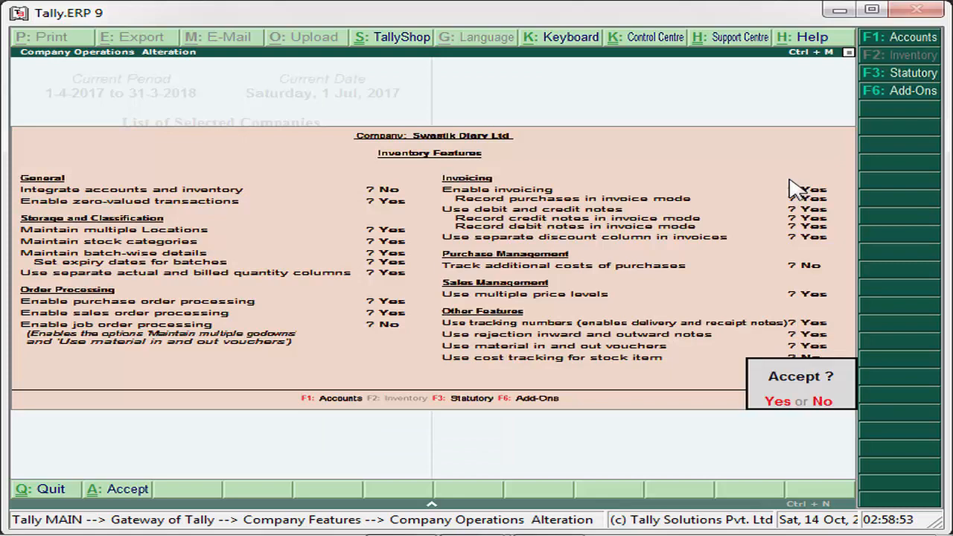
pyautogui.press('Return')
pyautogui.press('Escape')
pyautogui.press('Escape')
pyautogui.press('Escape')
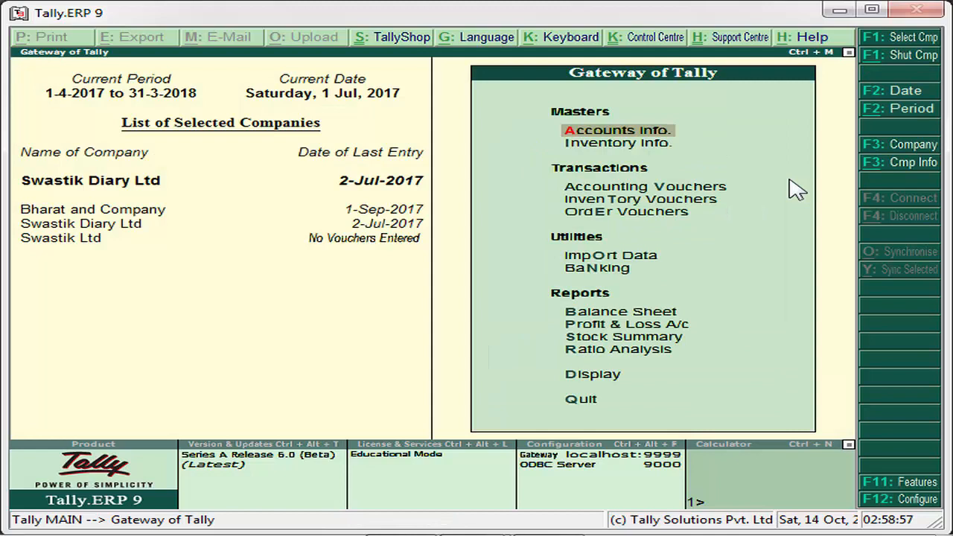
# Open the inventory price list by stock categories
pyautogui.press('Down')
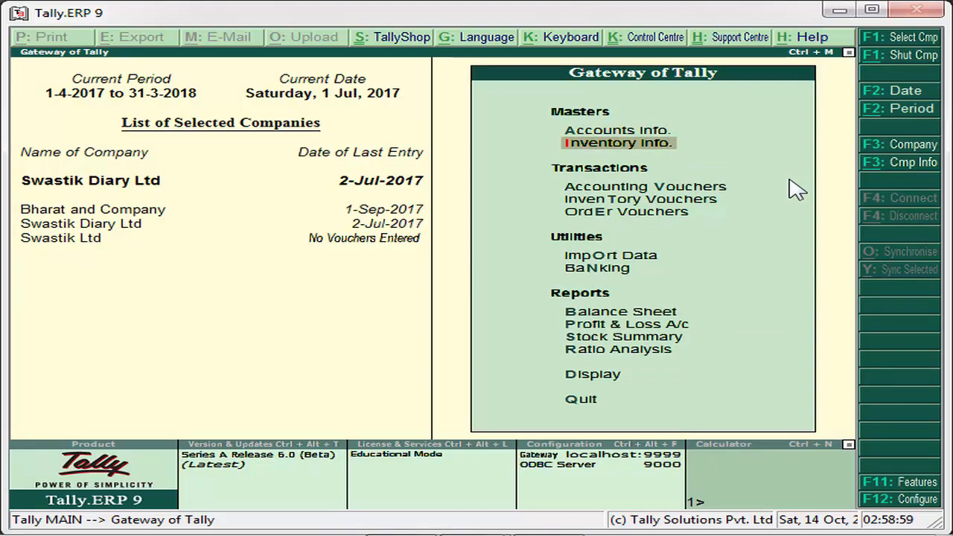
pyautogui.press('Return')
pyautogui.press('Down')
pyautogui.press('Down')
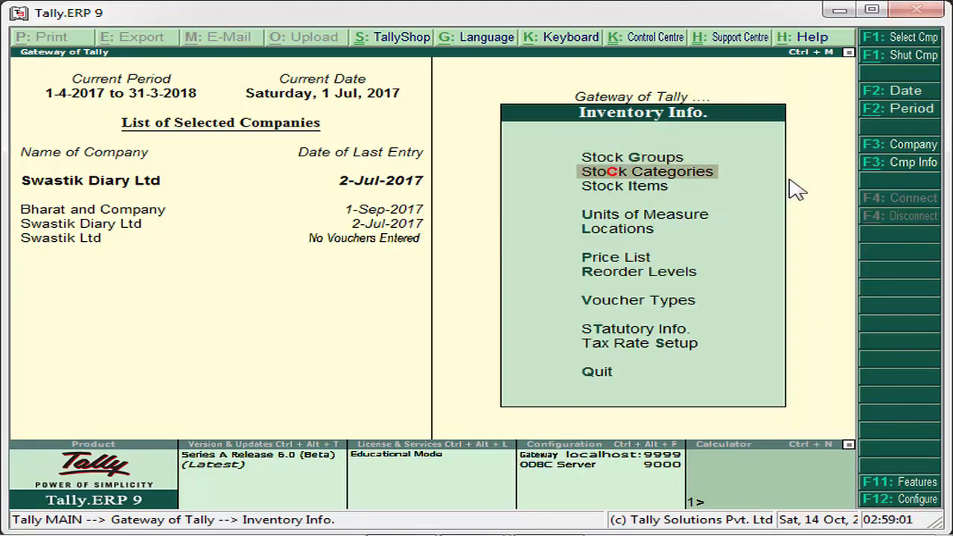
pyautogui.press('Down')
pyautogui.press('Down')
pyautogui.press('Down')
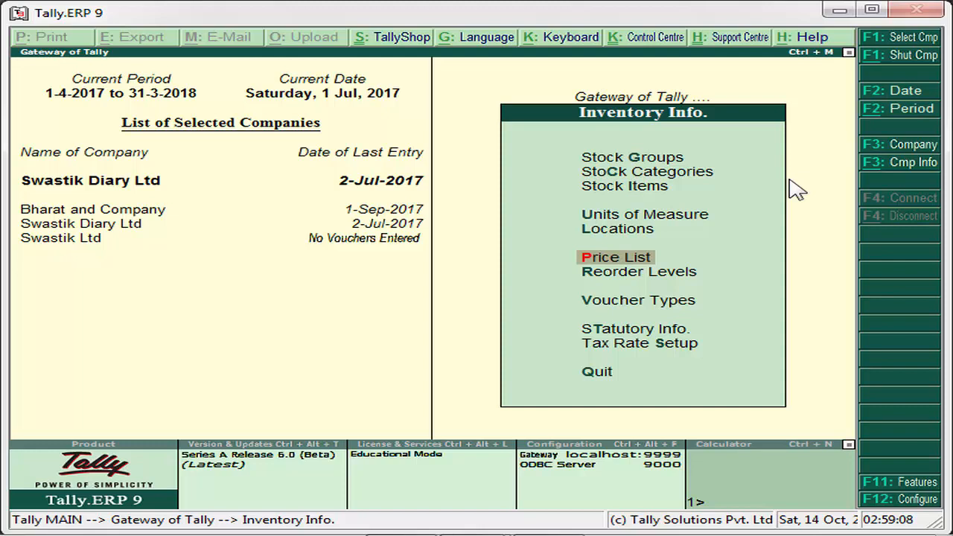
pyautogui.press('Return')
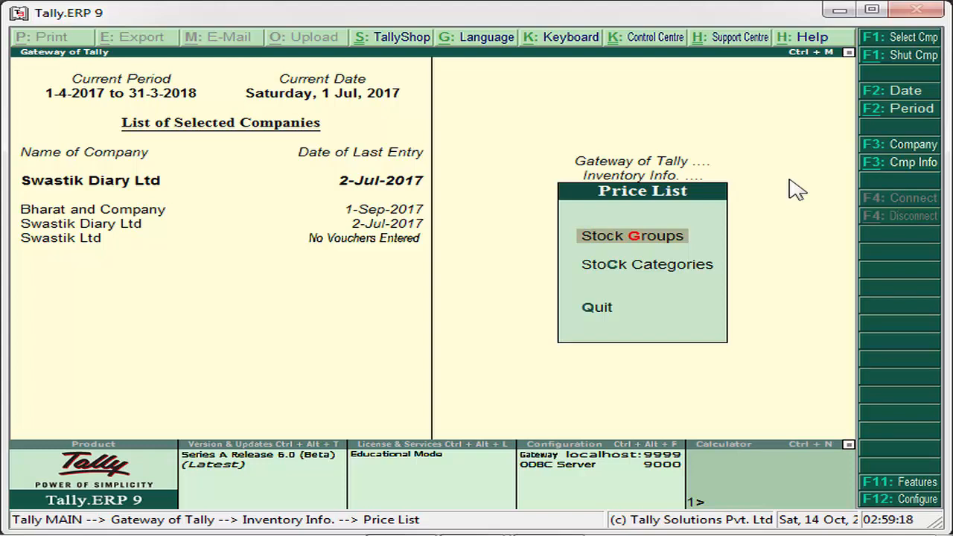
pyautogui.press('Down')
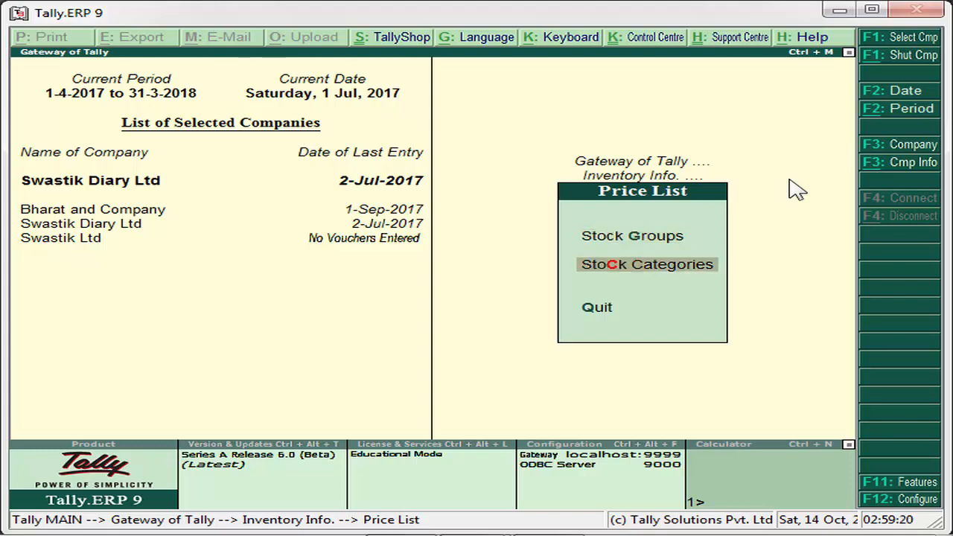
pyautogui.press('Return')
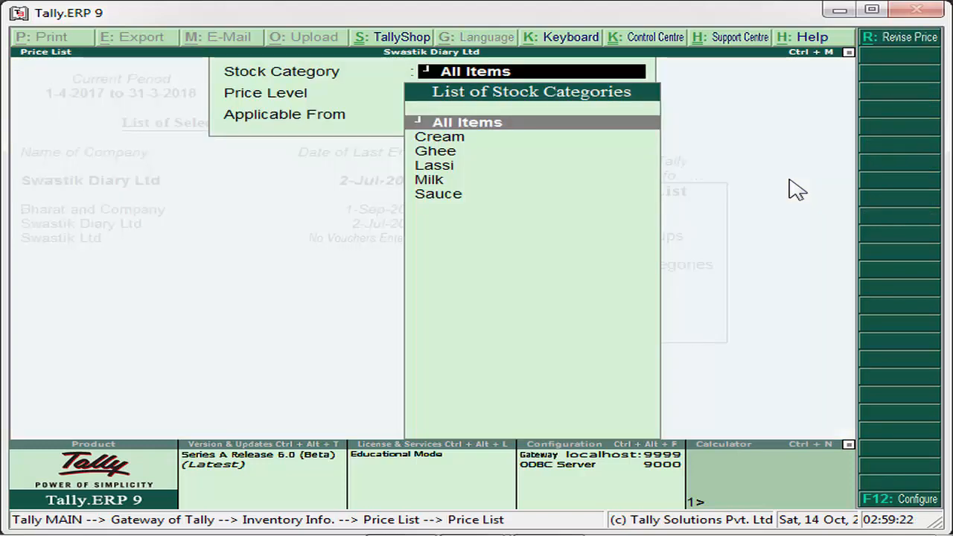
# Look through the stock categories and choose Cream for the price list
pyautogui.press('Down')
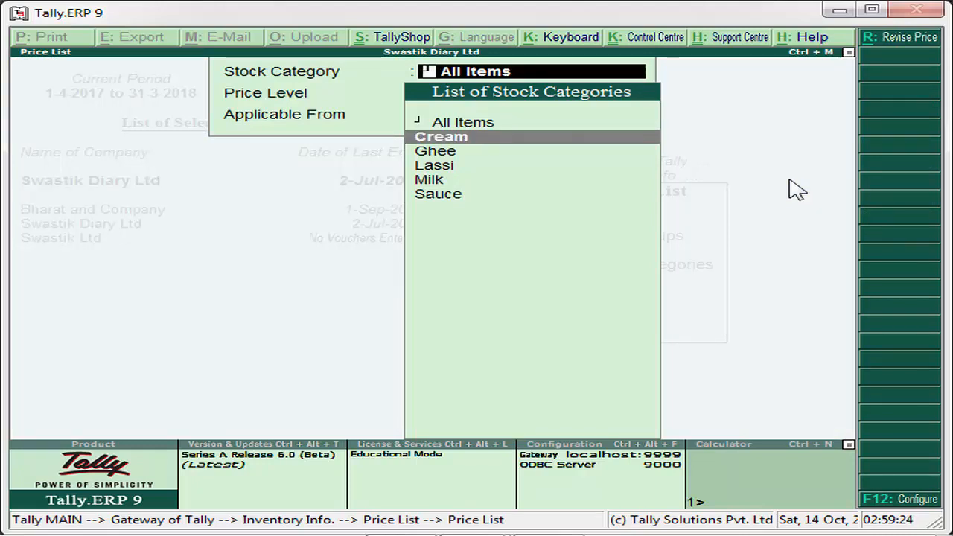
pyautogui.press('Down')
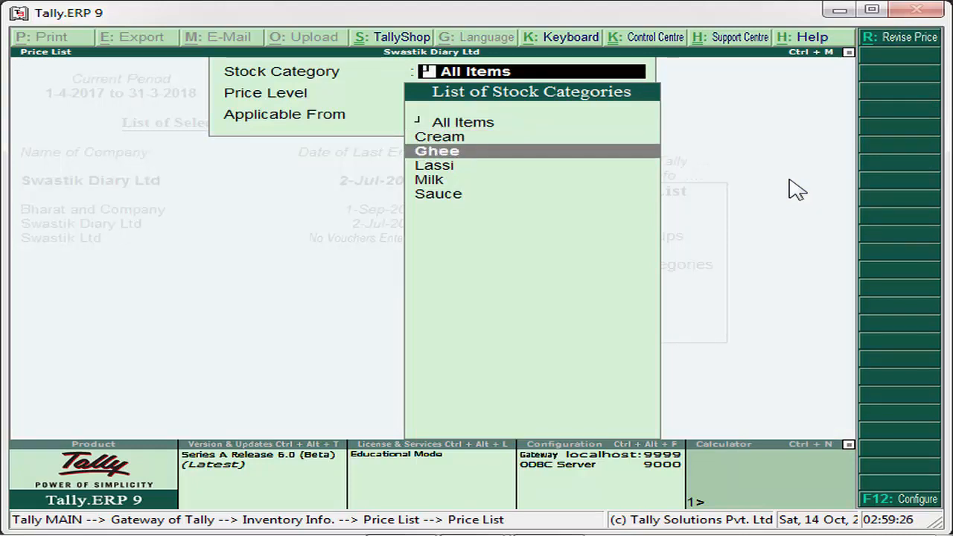
pyautogui.press('Down')
pyautogui.press('Down')
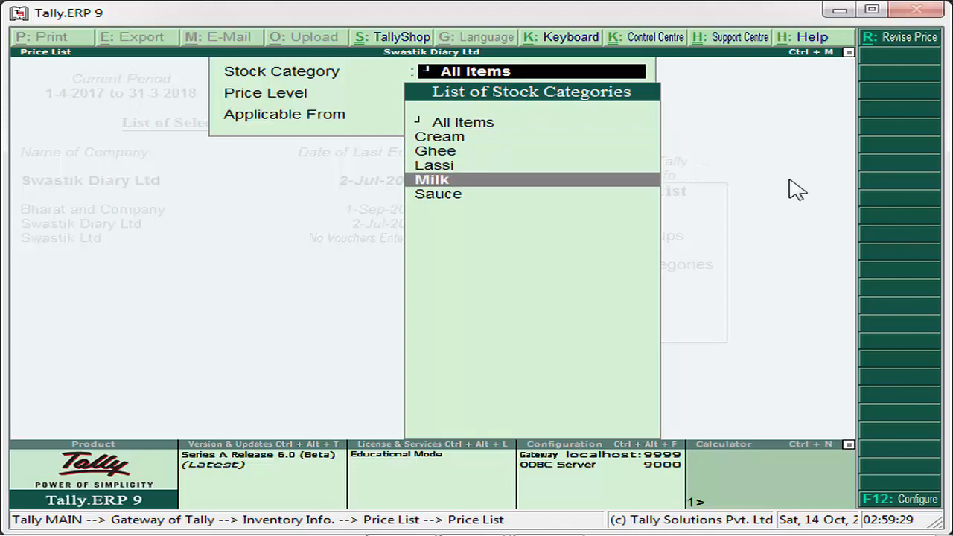
pyautogui.press('Down')
pyautogui.press('Up')
pyautogui.press('Up')
pyautogui.press('Up')
pyautogui.press('Up')
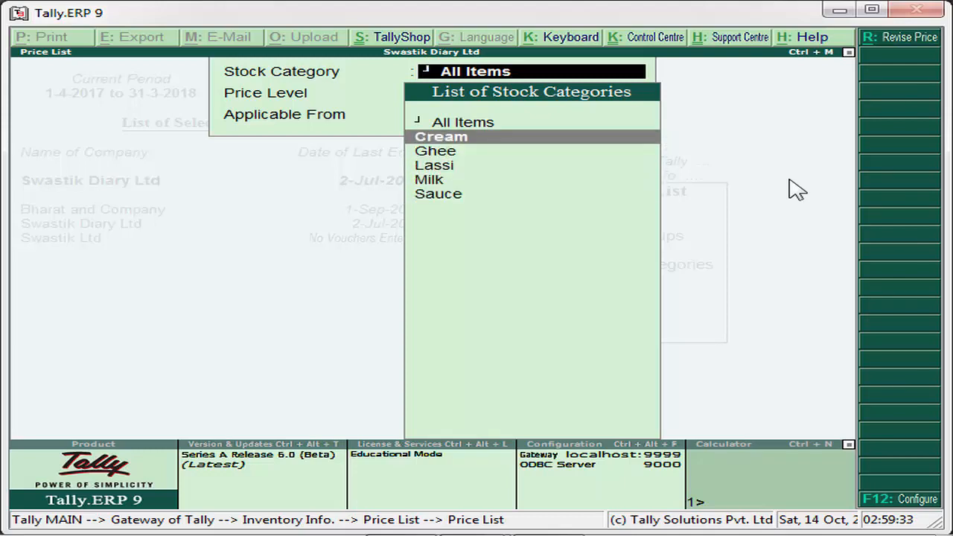
pyautogui.press('Return')
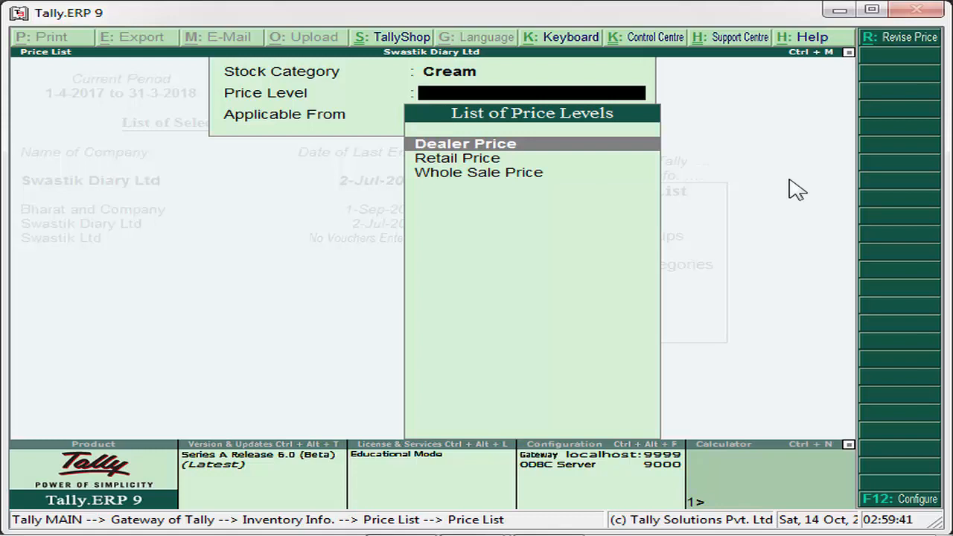
# Look through the price levels, choose Whole Sale Price for Cream, and keep 1-Jul-2017 as the applicable date
pyautogui.press('Down')
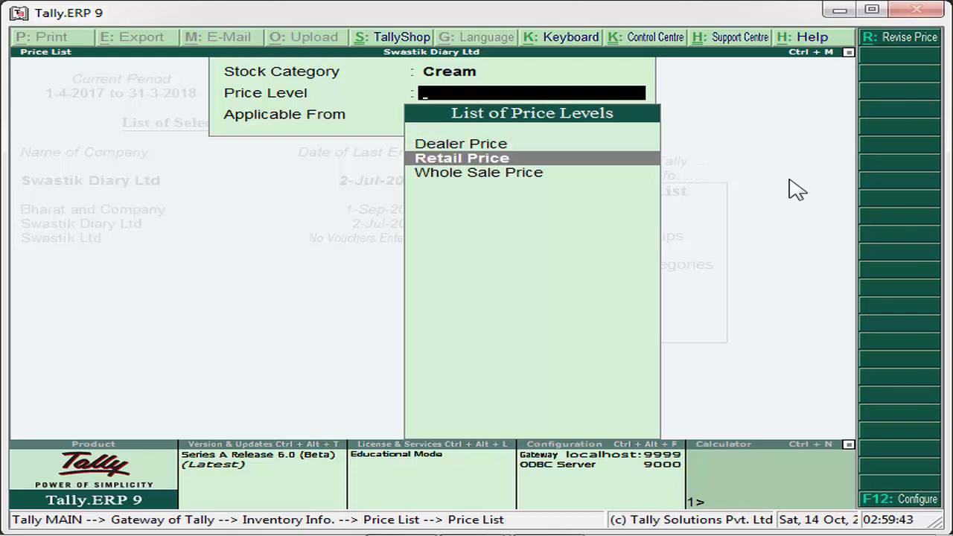
pyautogui.press('Down')
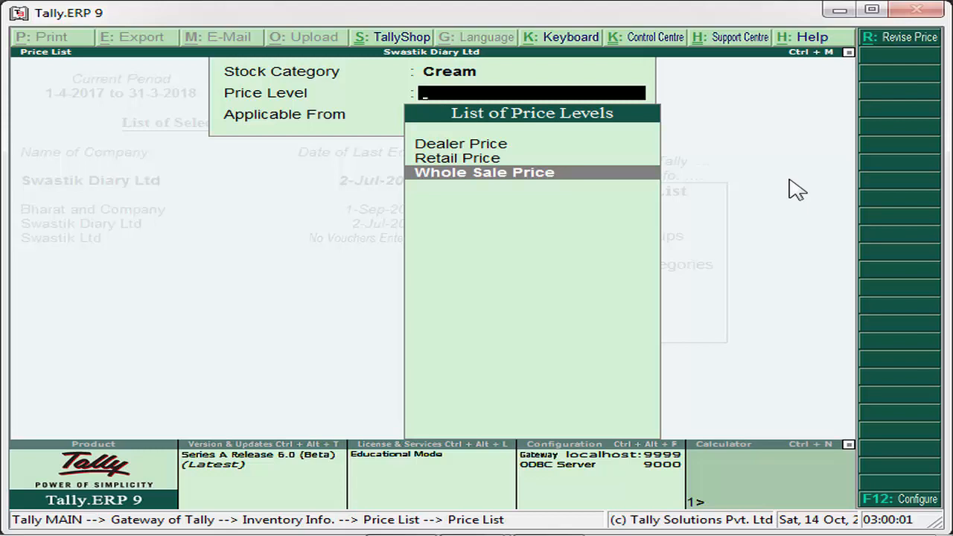
pyautogui.press('Up')
pyautogui.press('Up')
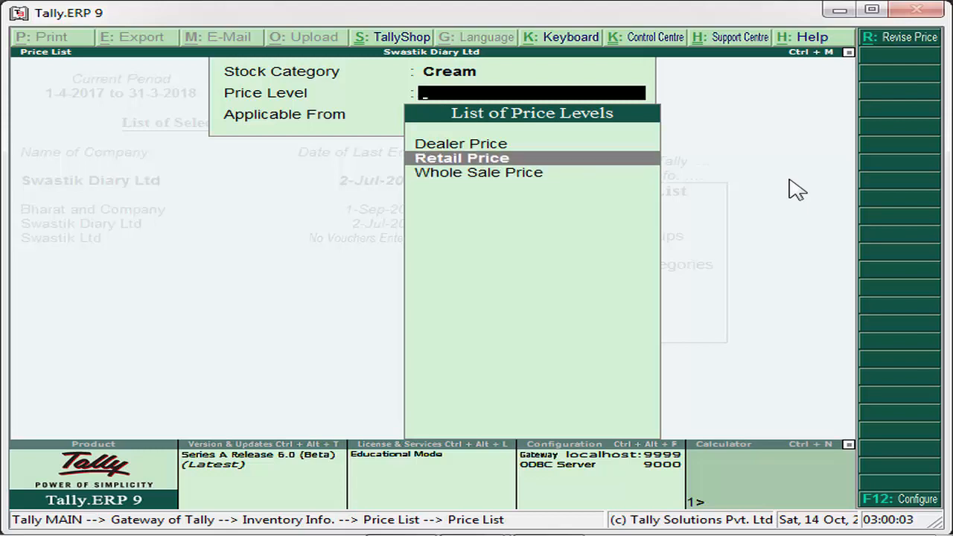
pyautogui.press('Down')
pyautogui.press('Down')
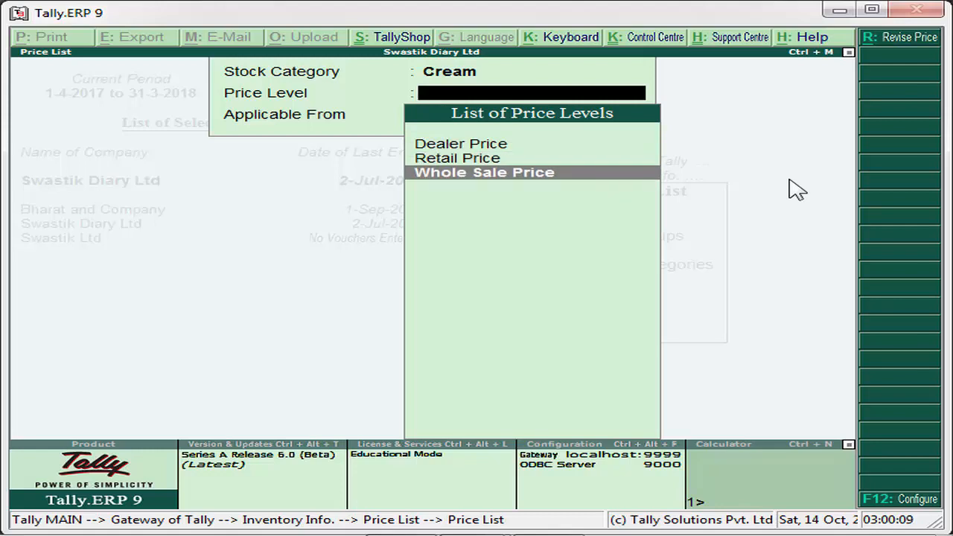
pyautogui.press('Return')
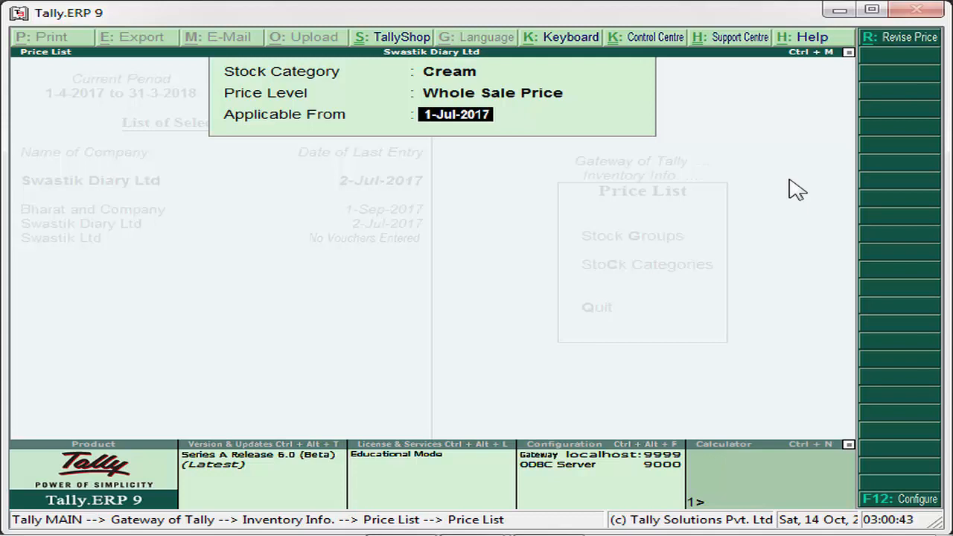
pyautogui.press('Return')
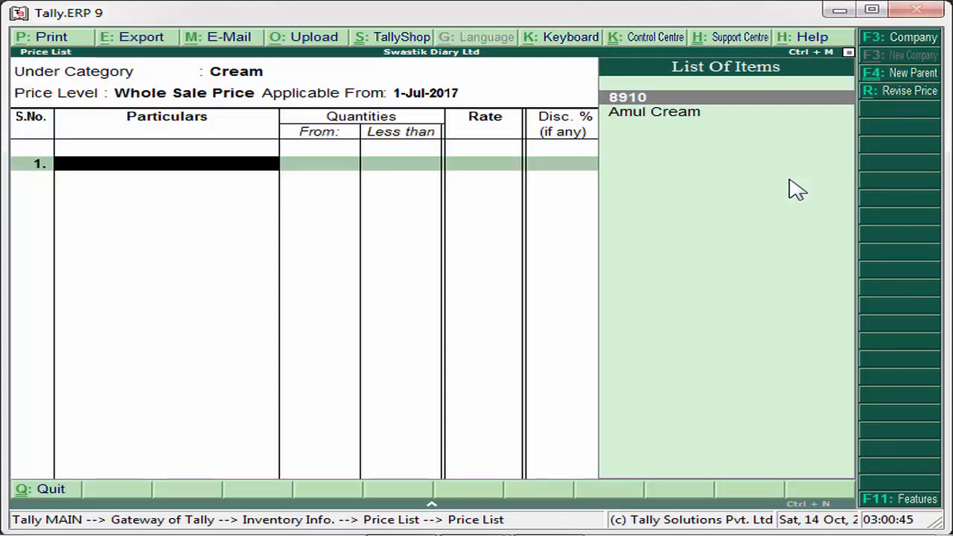
# Add Amul Cream to the price list with quantities less than 50 pkt at 150.00/pkt and 5% discount
pyautogui.press('Down')
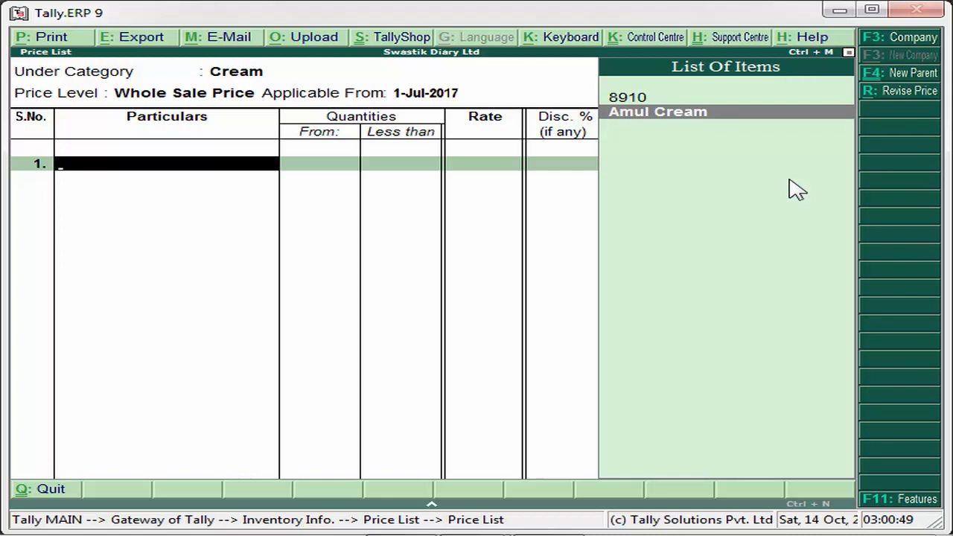
pyautogui.press('Return')
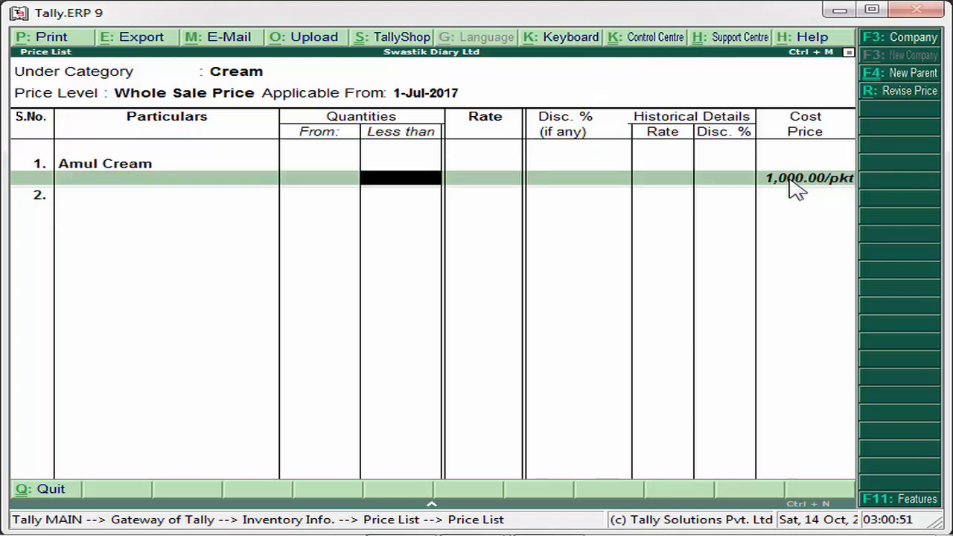
pyautogui.press('Return')
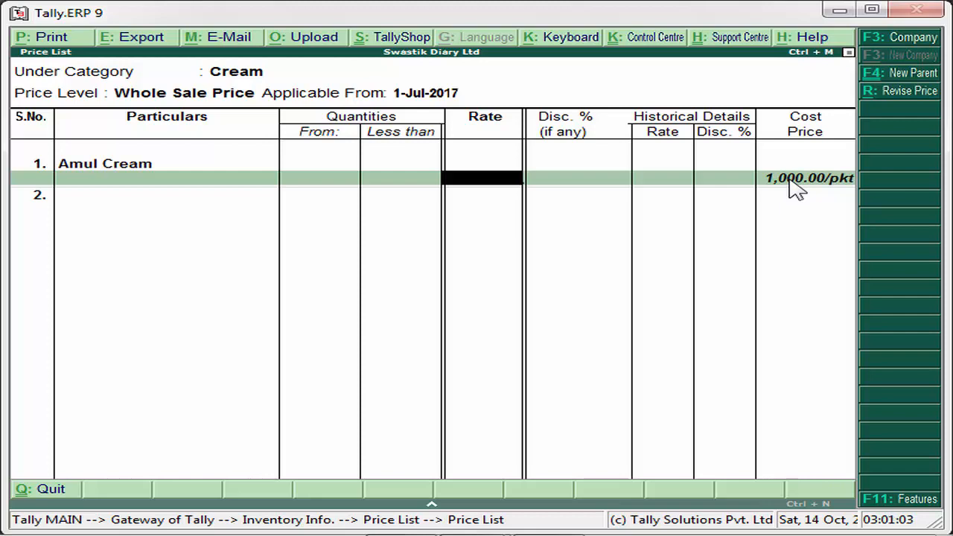
pyautogui.press('BackSpace')
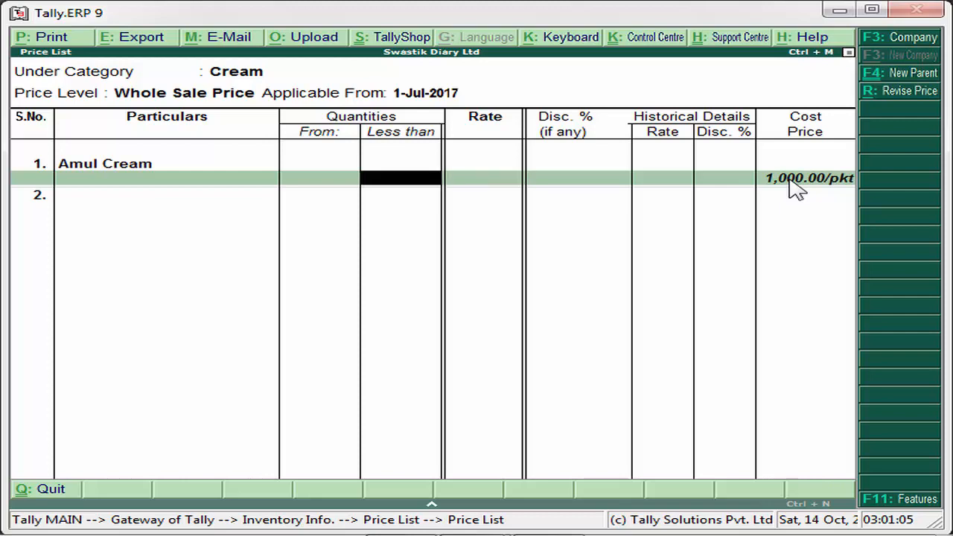
pyautogui.write('50')
pyautogui.press('Return')
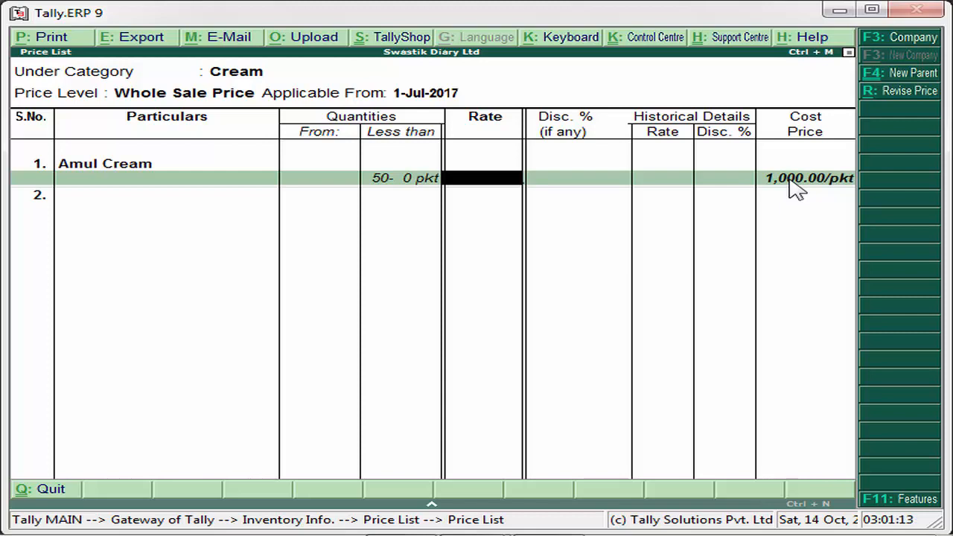
pyautogui.write('150')
pyautogui.press('Return')
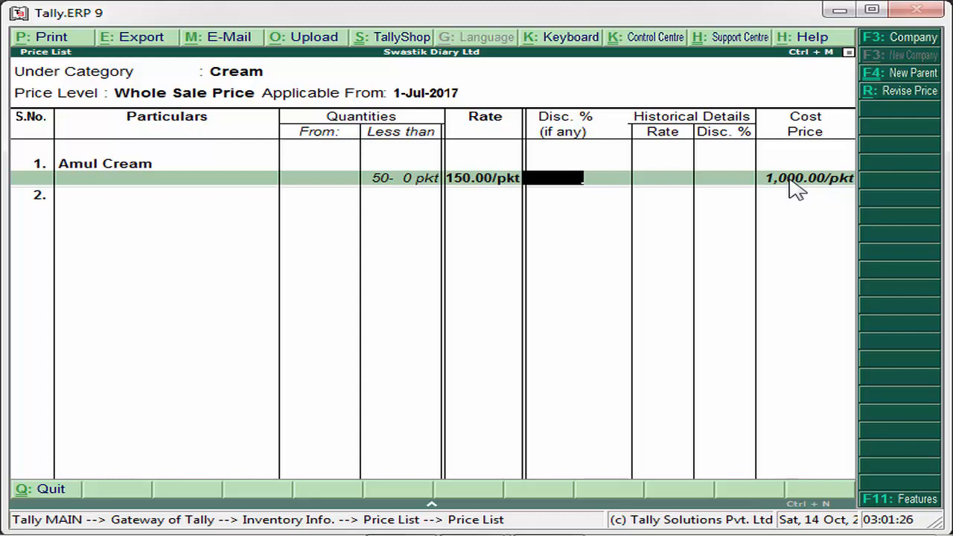
pyautogui.write('5')
pyautogui.press('Return')
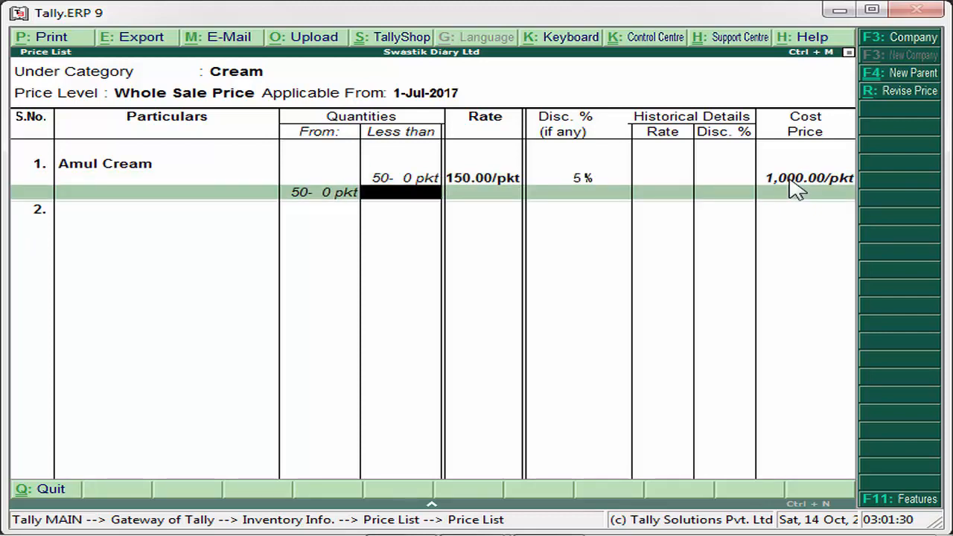
# Set the Amul Cream slab from 50 to less than 200 pkt to 120.00/pkt with 10% discount
pyautogui.write('200')
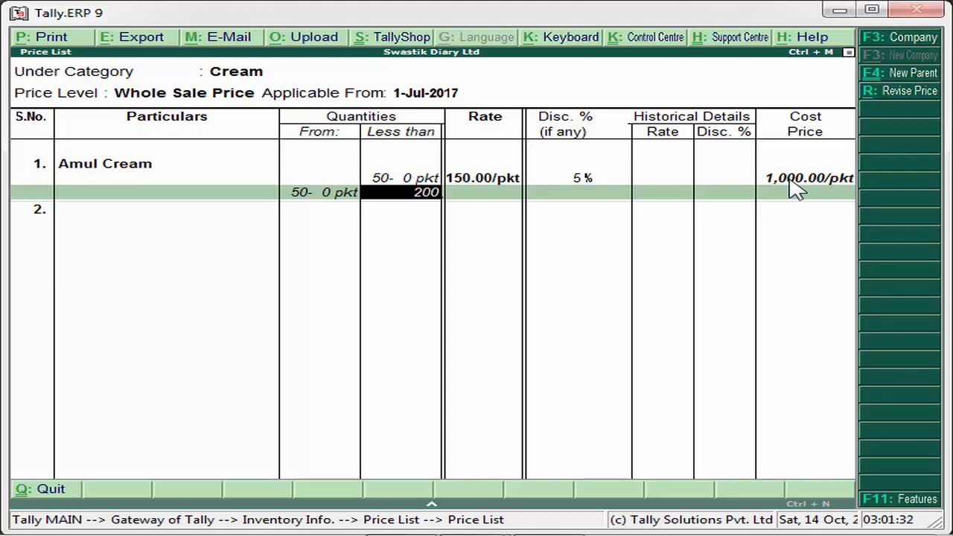
pyautogui.press('Return')
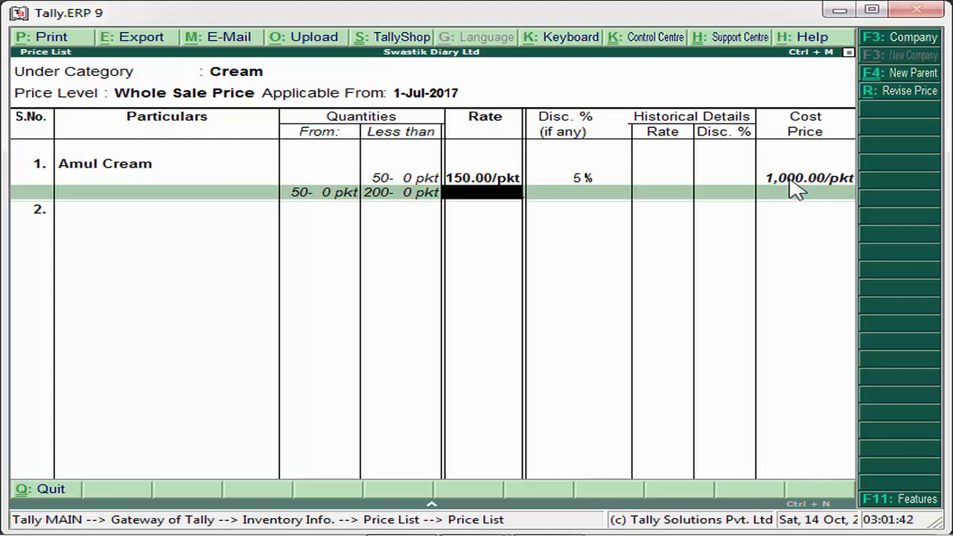
pyautogui.write('120')
pyautogui.press('Return')
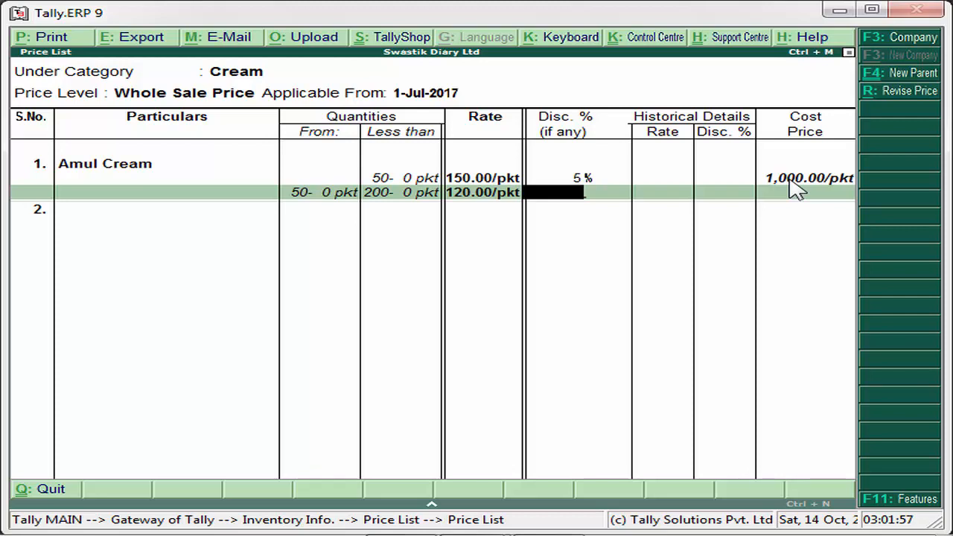
pyautogui.write('10')
pyautogui.press('Return')
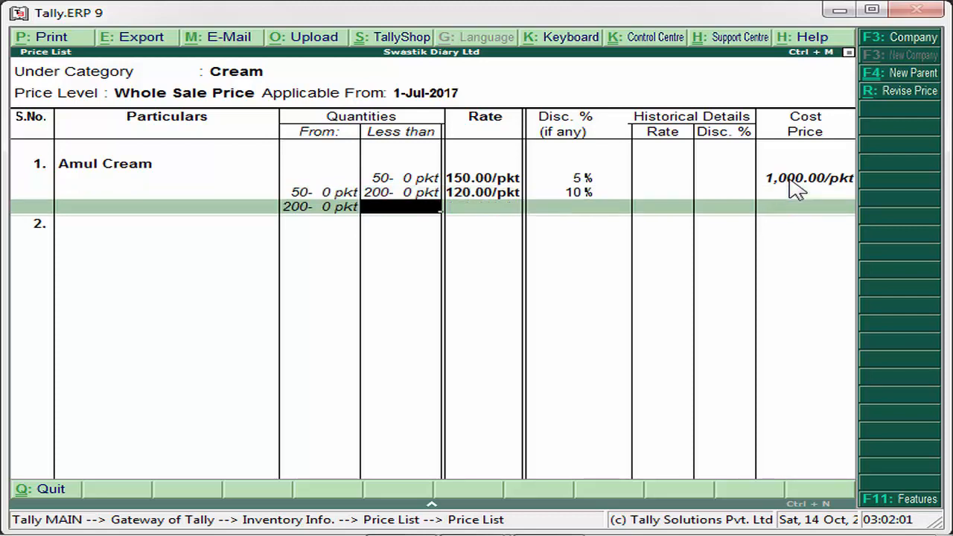
# Price the open-ended Amul Cream slab from 200 pkt at 100.00/pkt with 5% discount and accept the price list
pyautogui.press('Return')
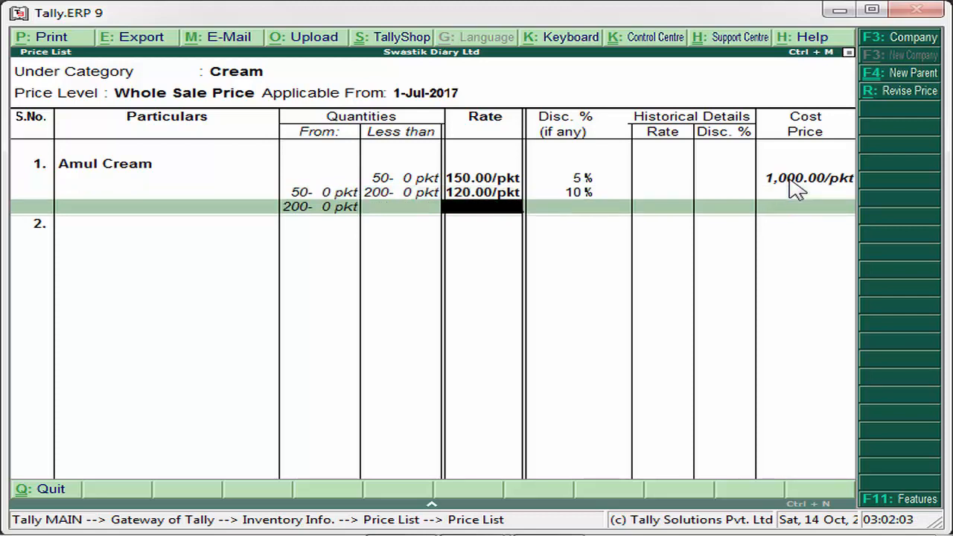
pyautogui.write('100')
pyautogui.press('Return')
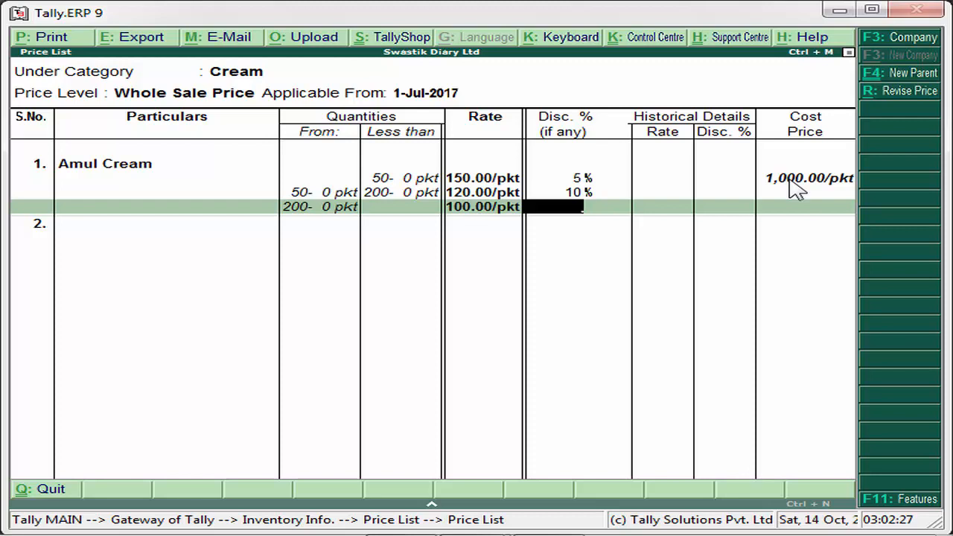
pyautogui.write('5')
pyautogui.press('Return')
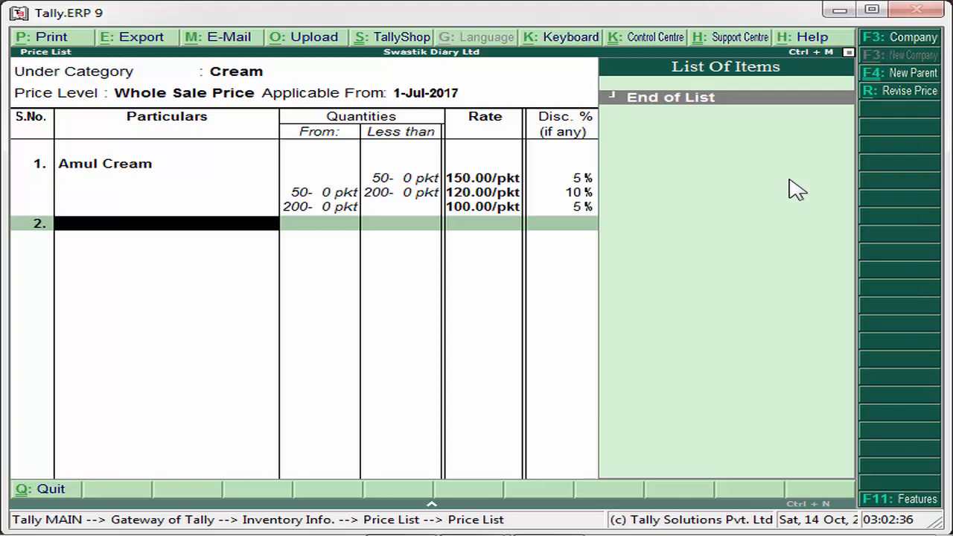
pyautogui.press('Return')
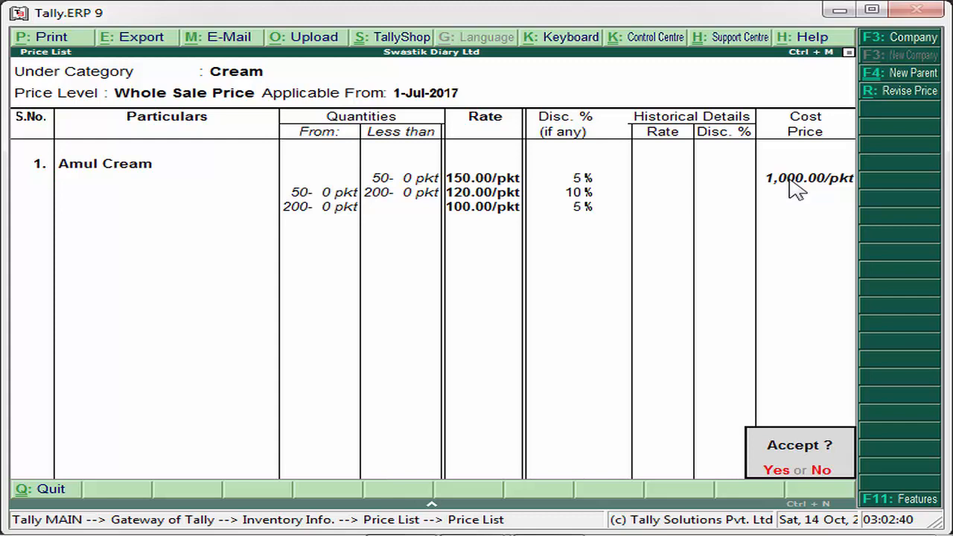
pyautogui.press('Return')
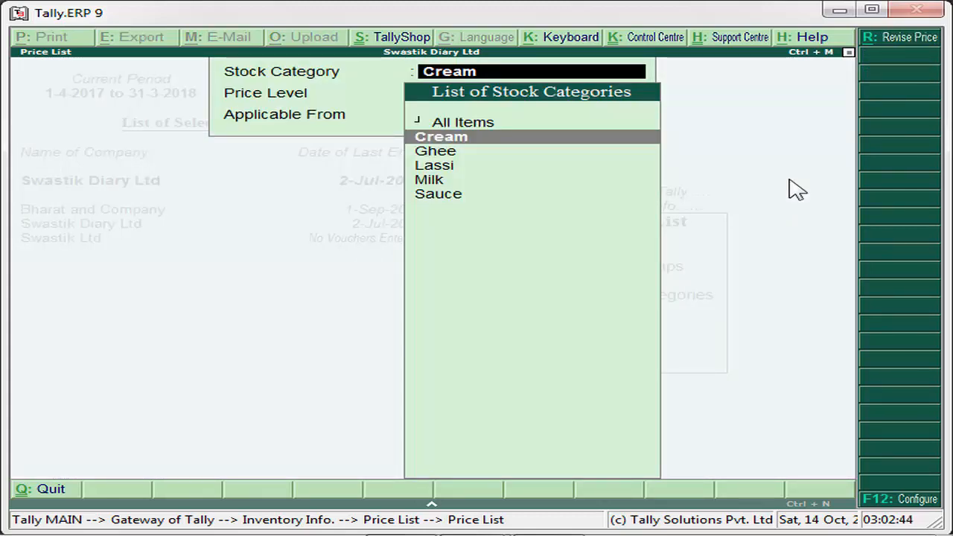
# Start a price list for the Ghee category at the Retail Price level, applicable from 1-Jul-2017
pyautogui.press('Down')
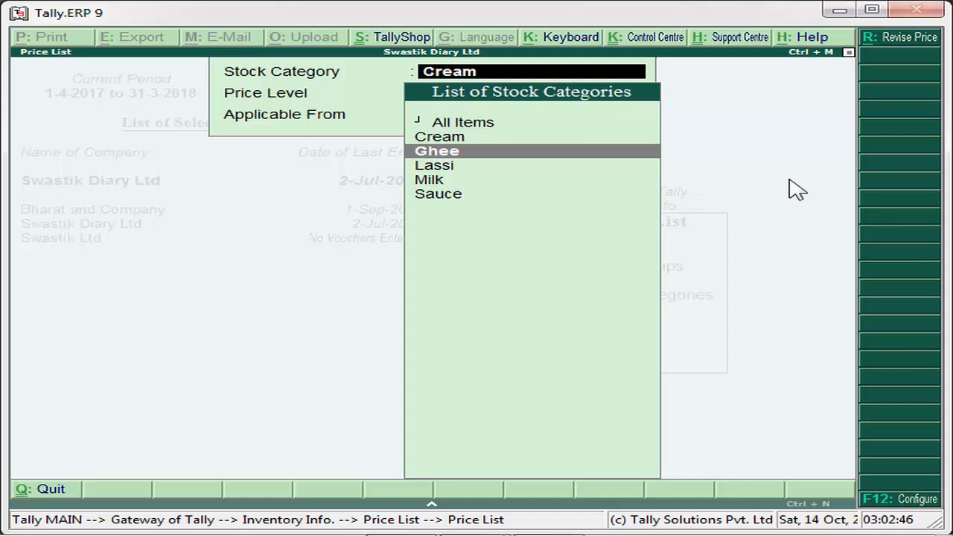
pyautogui.press('Return')
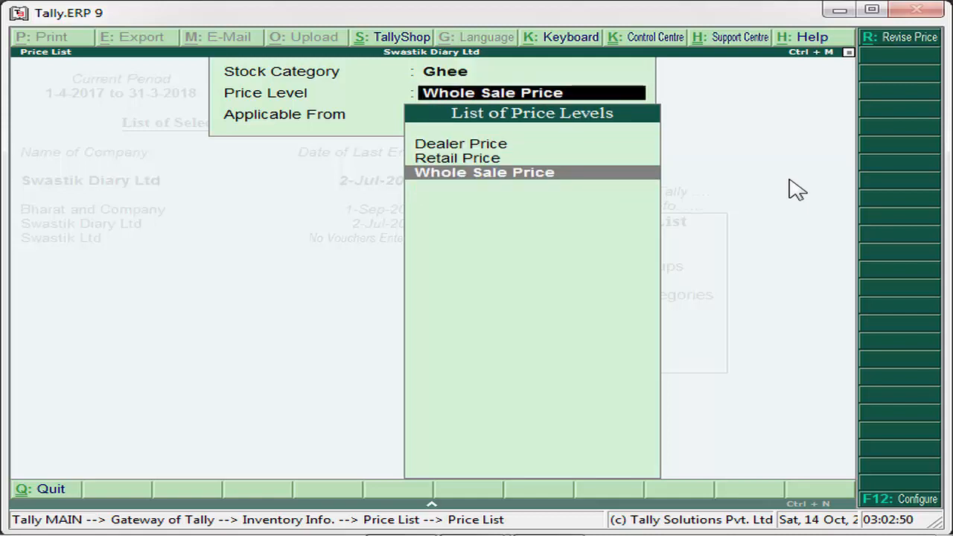
pyautogui.press('Up')
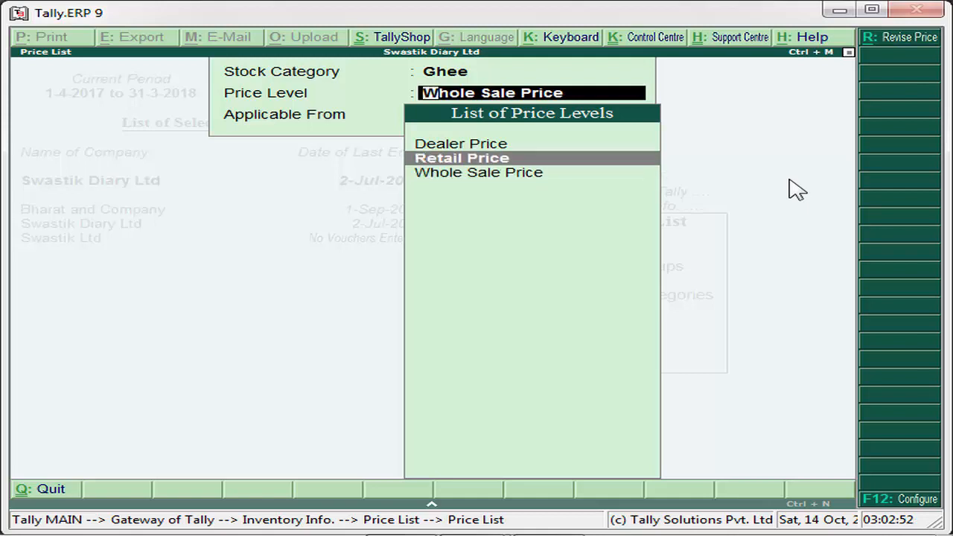
pyautogui.press('Up')
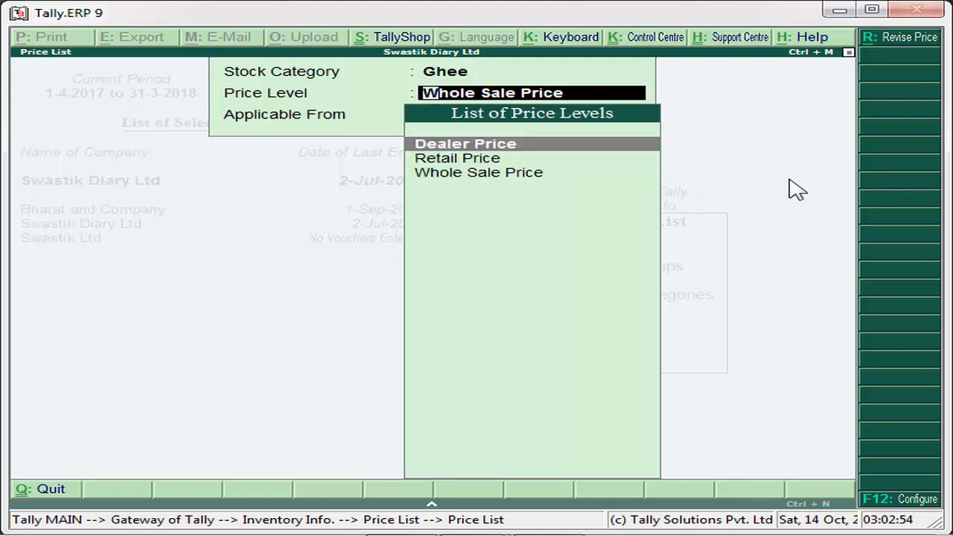
pyautogui.press('Down')
pyautogui.press('Return')
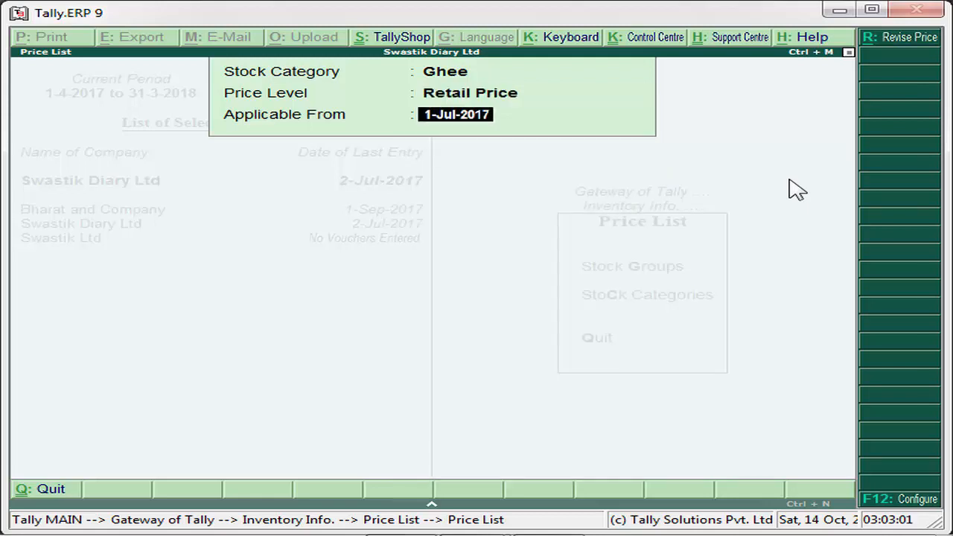
pyautogui.press('Return')
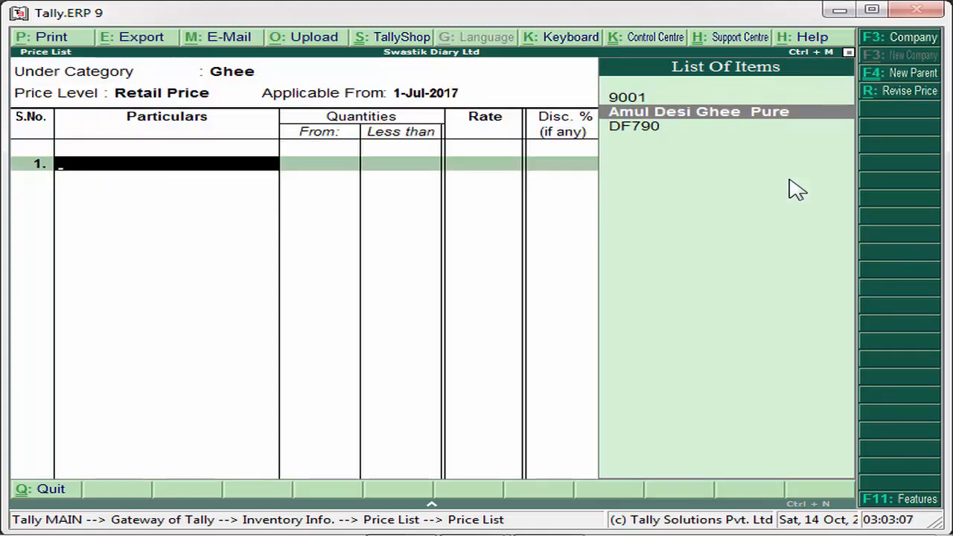
# Add Amul Desi Ghee Pure at 450.00/kg with 10% discount and no quantity limits, and accept the price list
pyautogui.press('Return')
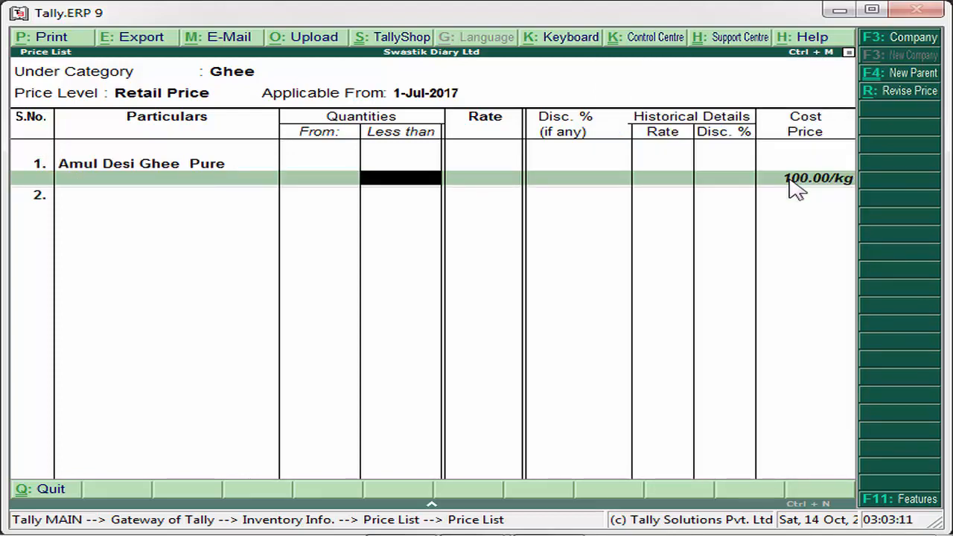
pyautogui.press('Return')
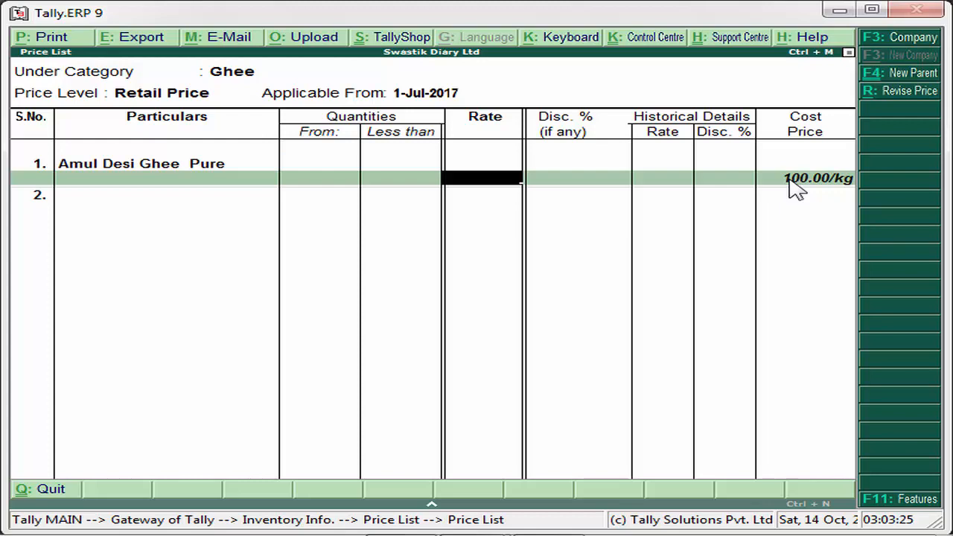
pyautogui.write('450')
pyautogui.press('Return')
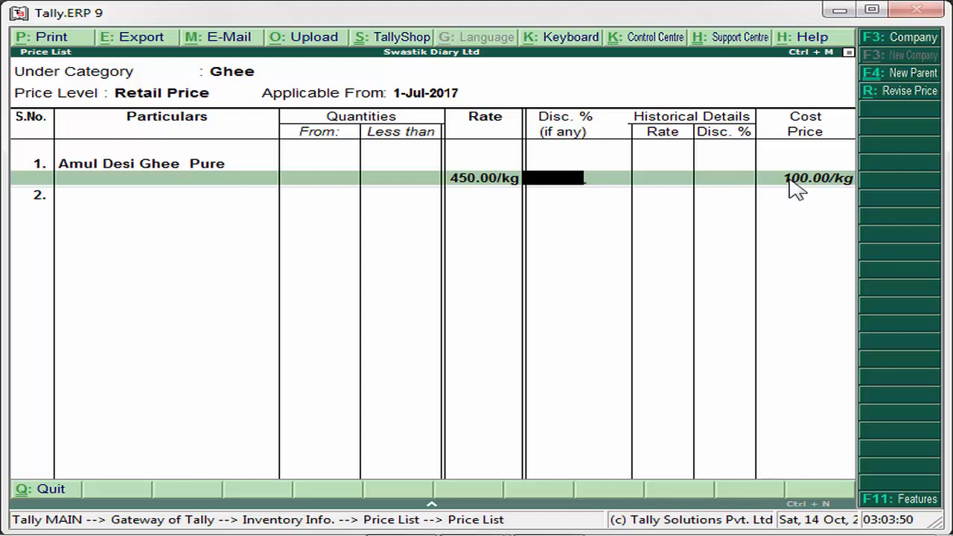
pyautogui.write('10')
pyautogui.press('Return')
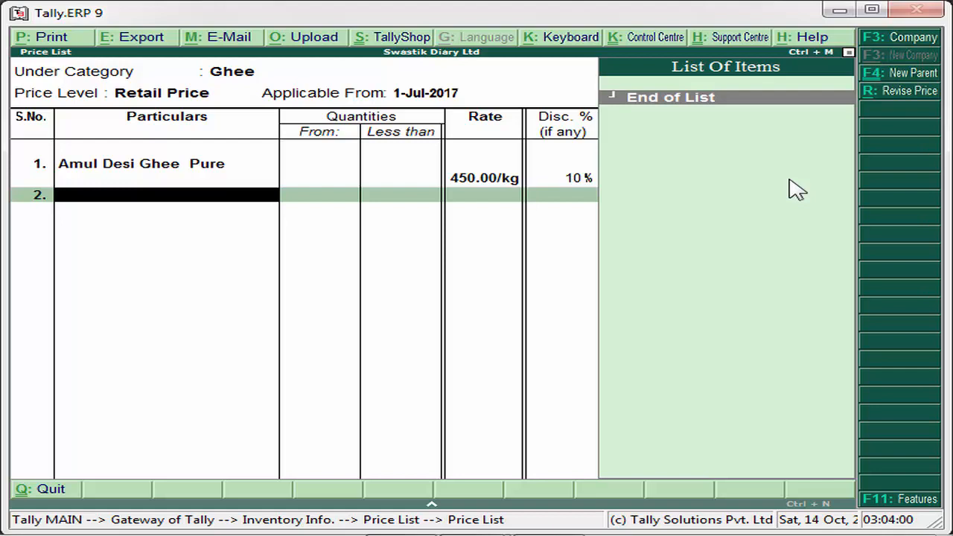
pyautogui.press('Return')
pyautogui.press('Return')
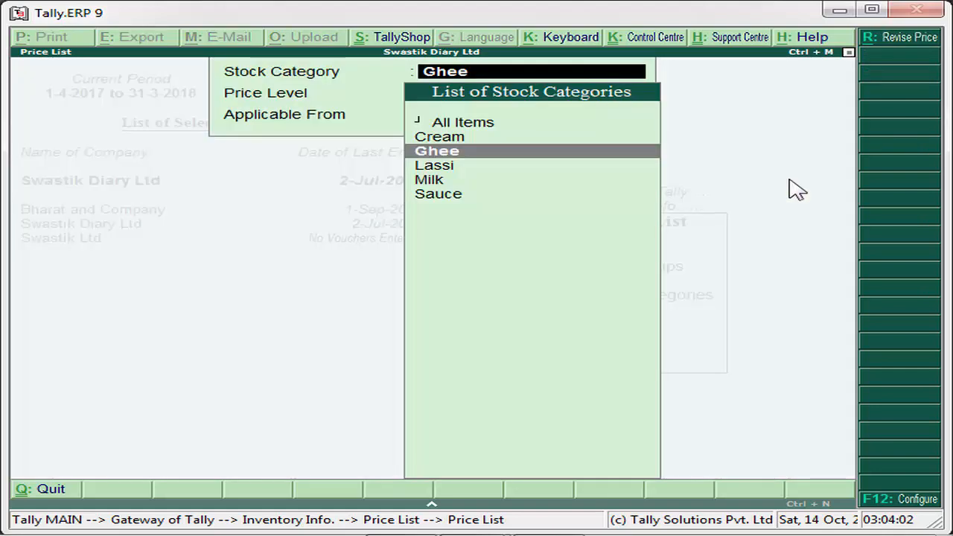
# Start a price list for the Milk category at the Dealer Price level, applicable from 1-Aug-2017
pyautogui.press('Down')
pyautogui.press('Down')
pyautogui.press('Return')
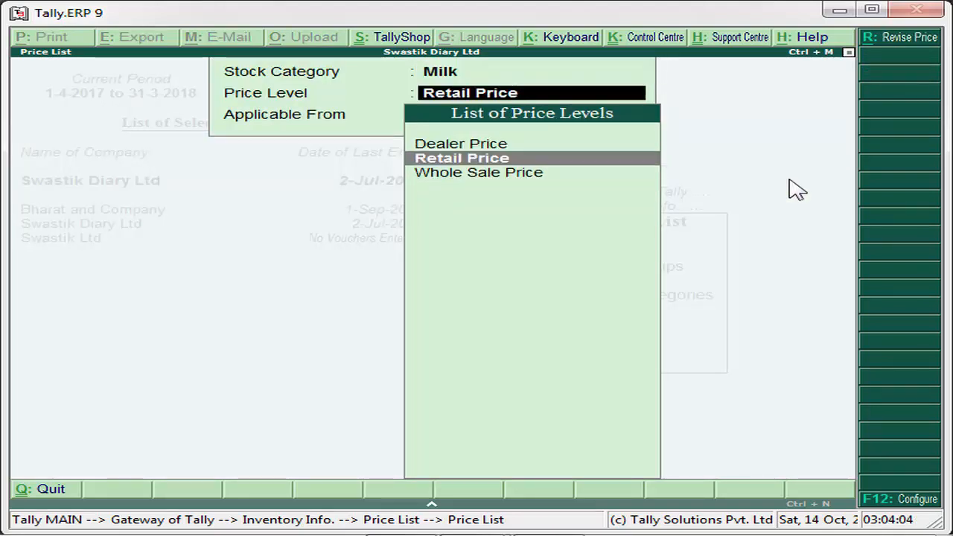
pyautogui.press('Up')
pyautogui.press('Return')
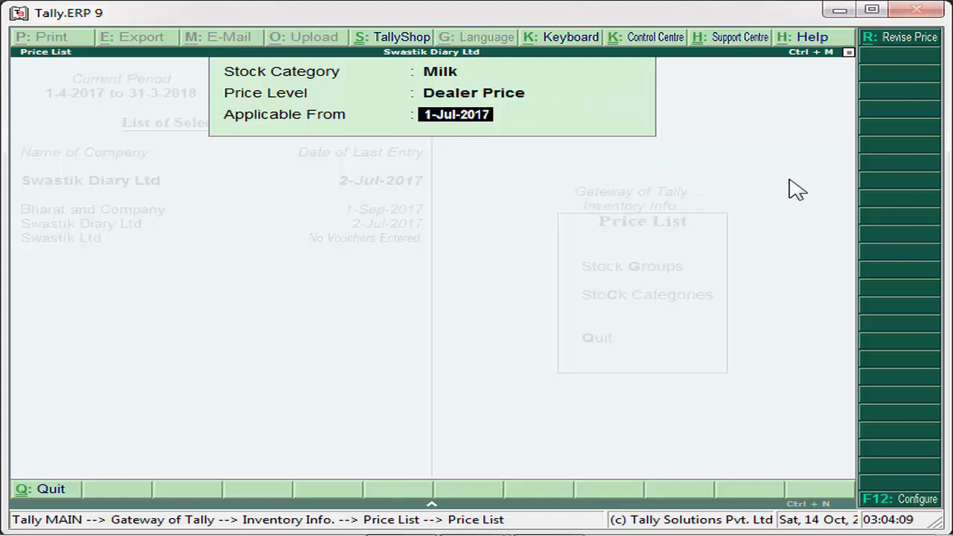
pyautogui.write('1-')
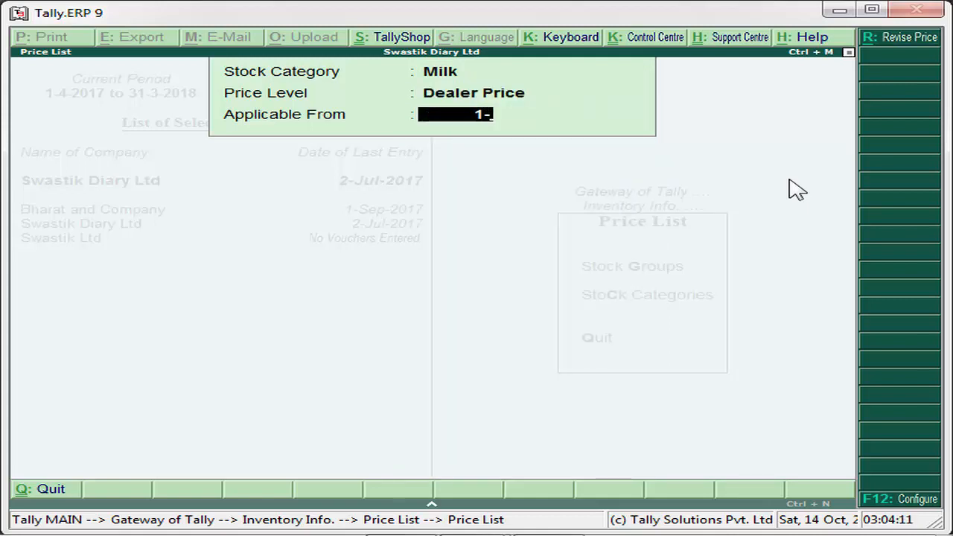
pyautogui.write('aug')
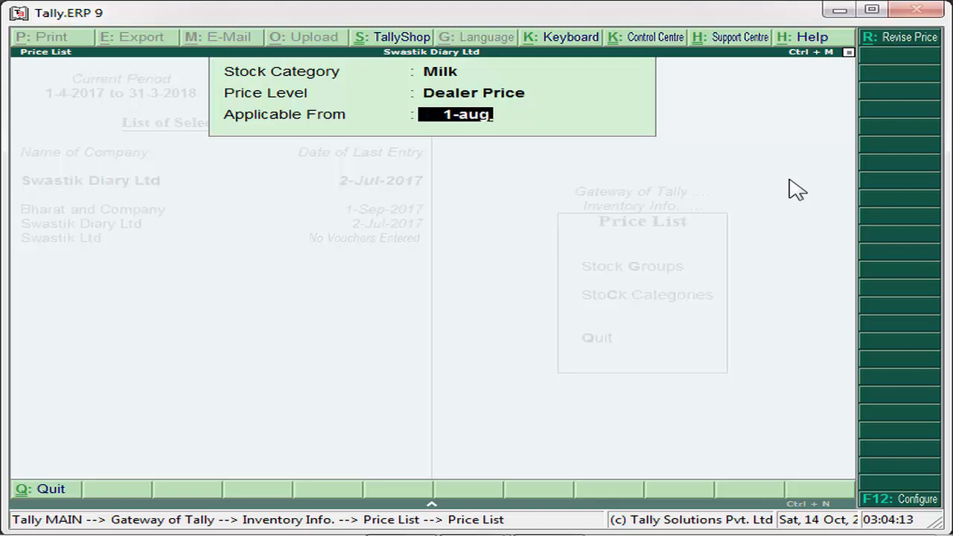
pyautogui.write('-2017')
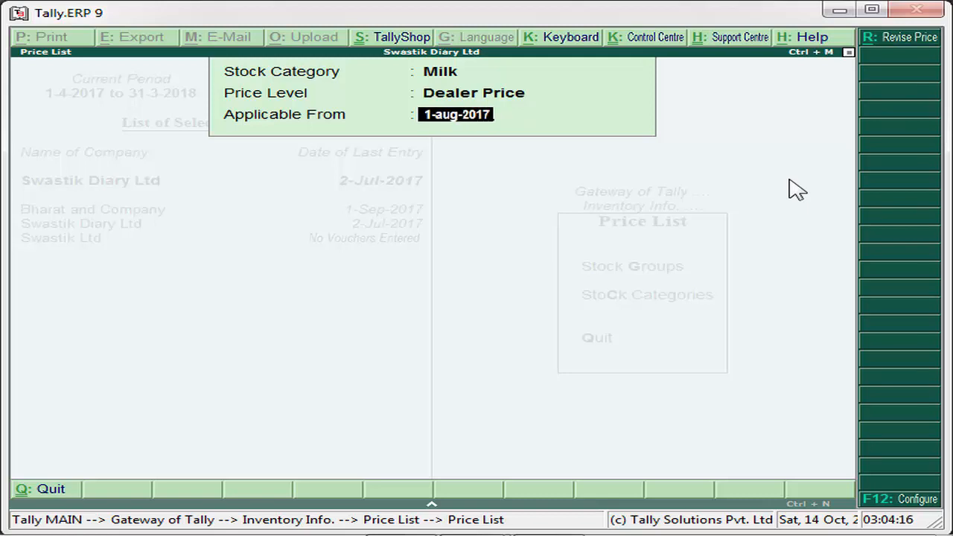
pyautogui.press('Return')
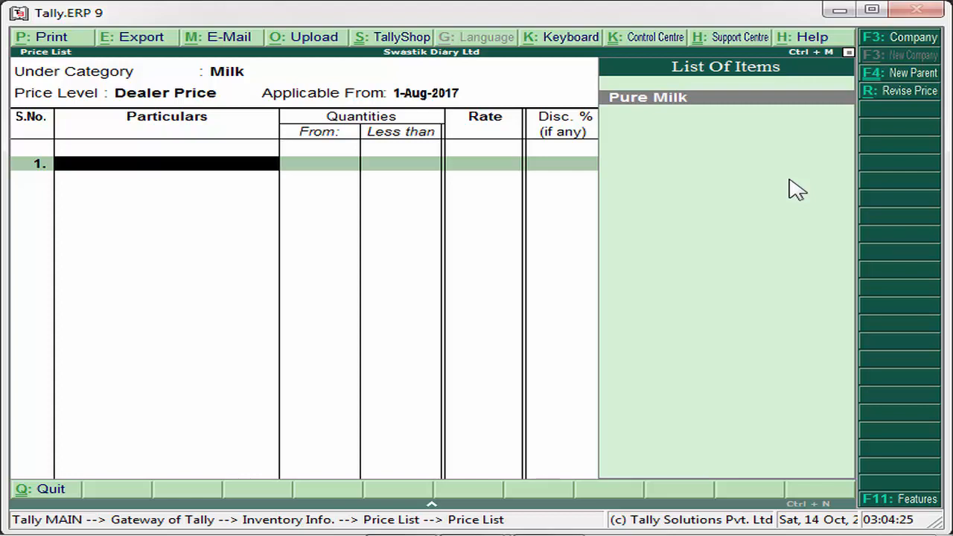
# Add Pure Milk with a slab of less than 200 kg at 300.00/kg and 2% discount
pyautogui.press('Return')
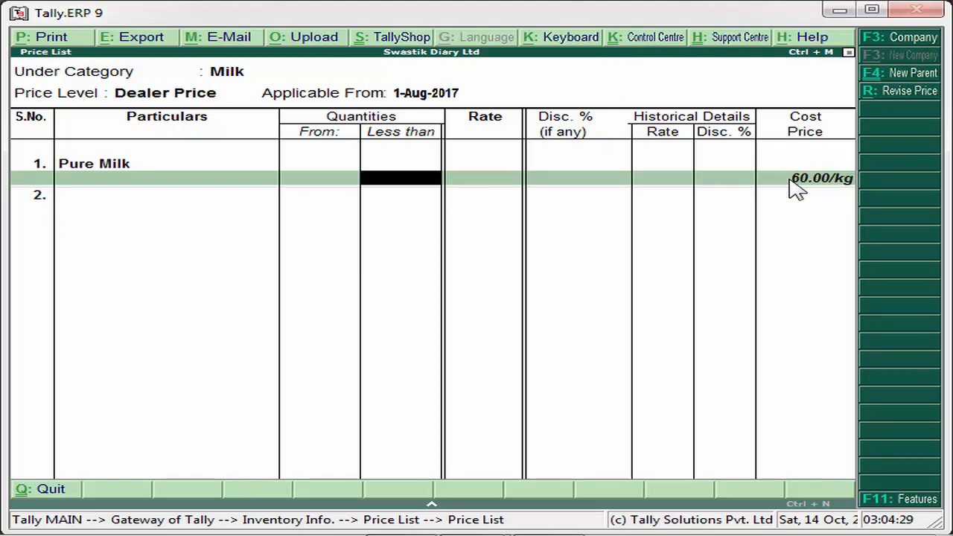
pyautogui.write('200')
pyautogui.press('Return')
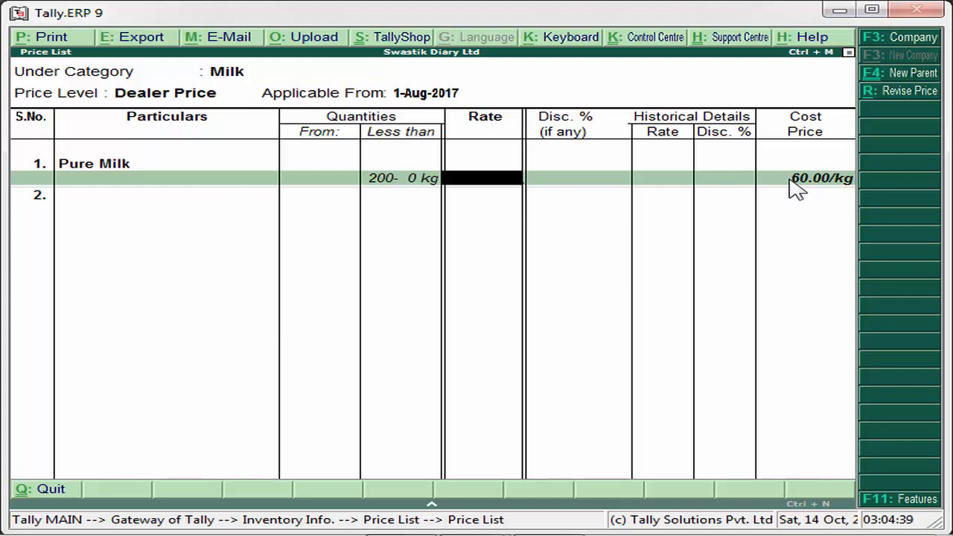
pyautogui.write('300')
pyautogui.press('Return')
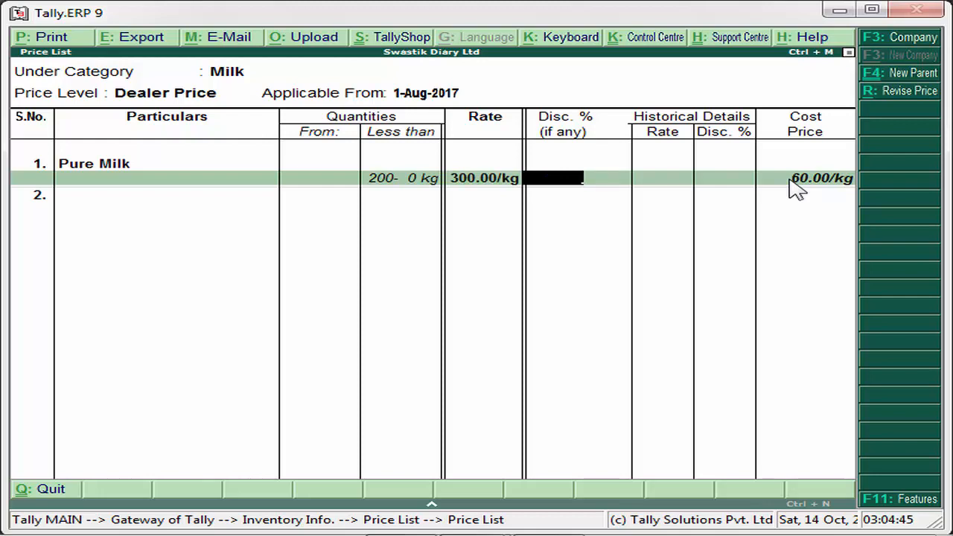
pyautogui.write('2')
pyautogui.press('Return')
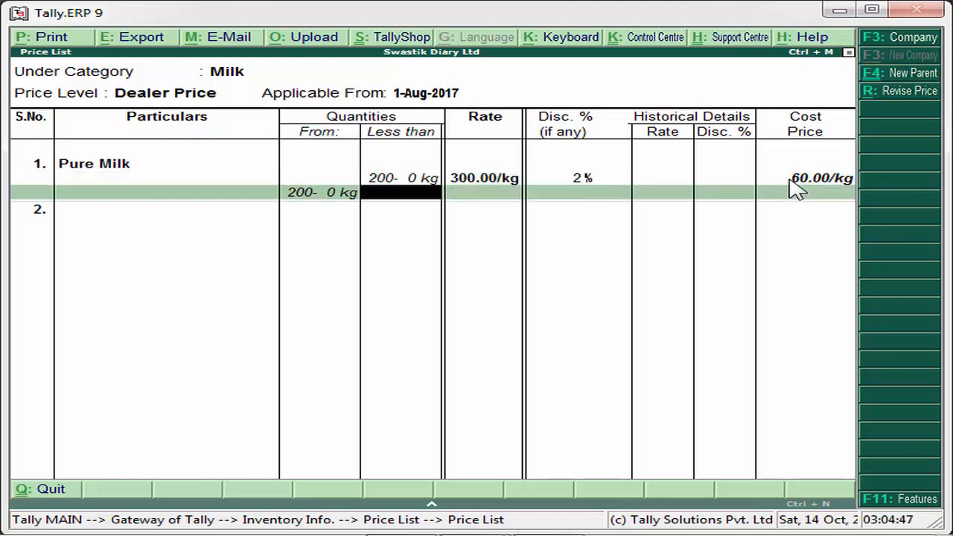
# Set the Pure Milk slab from 200 to less than 500 kg to 250.00/kg with 5% discount
pyautogui.write('500')
pyautogui.press('Return')
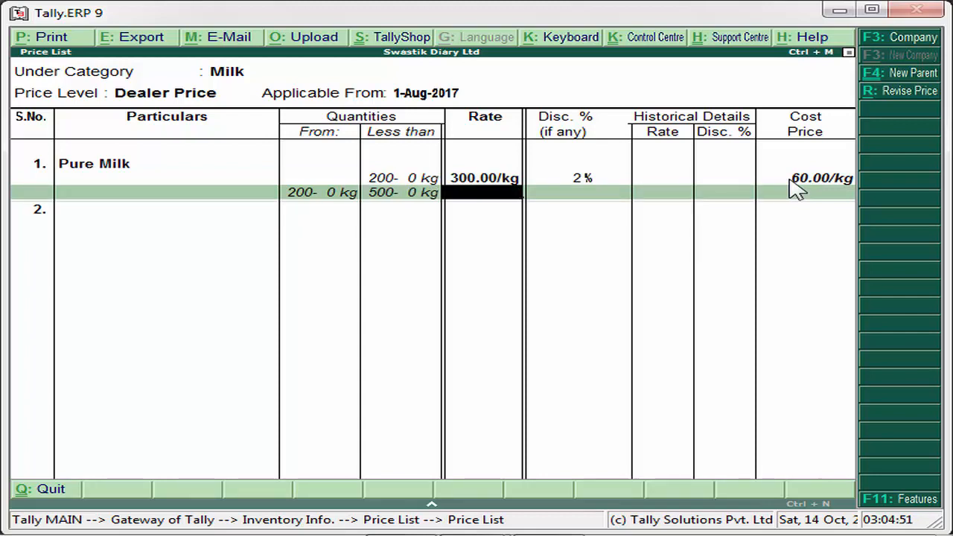
pyautogui.write('1')
pyautogui.press('BackSpace')
pyautogui.write('250')
pyautogui.press('Return')
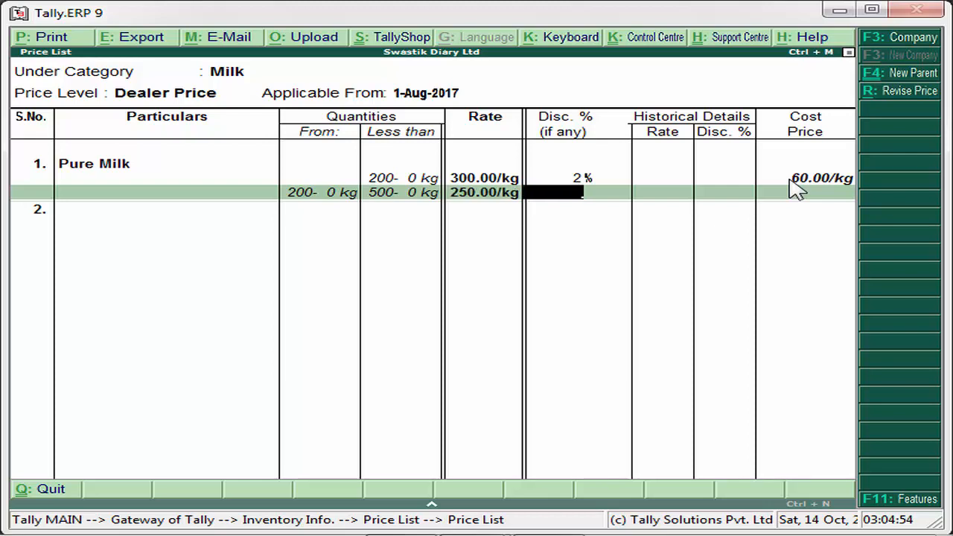
pyautogui.write('5')
pyautogui.press('Return')
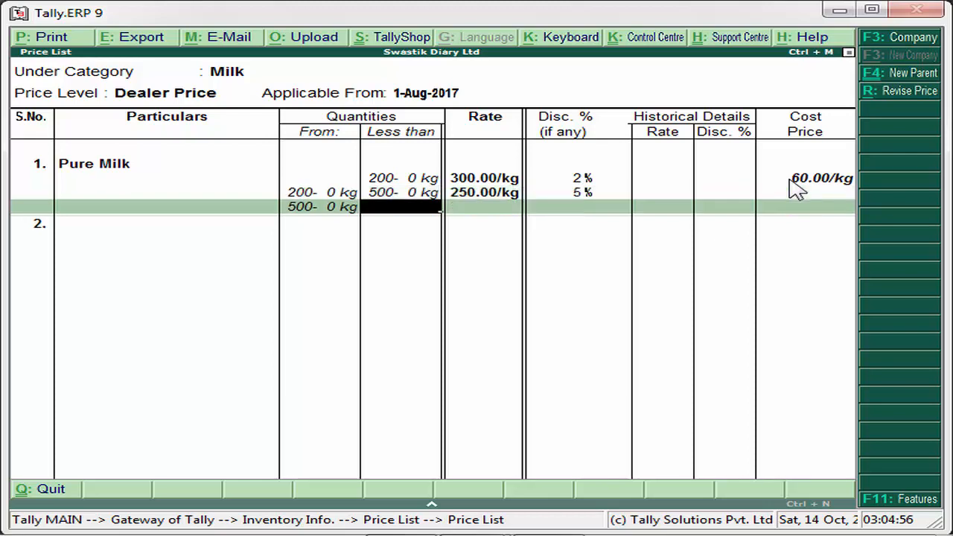
# Price the open-ended Pure Milk slab from 500 kg at 200.00/kg with 10% discount and accept the price list
pyautogui.press('Return')
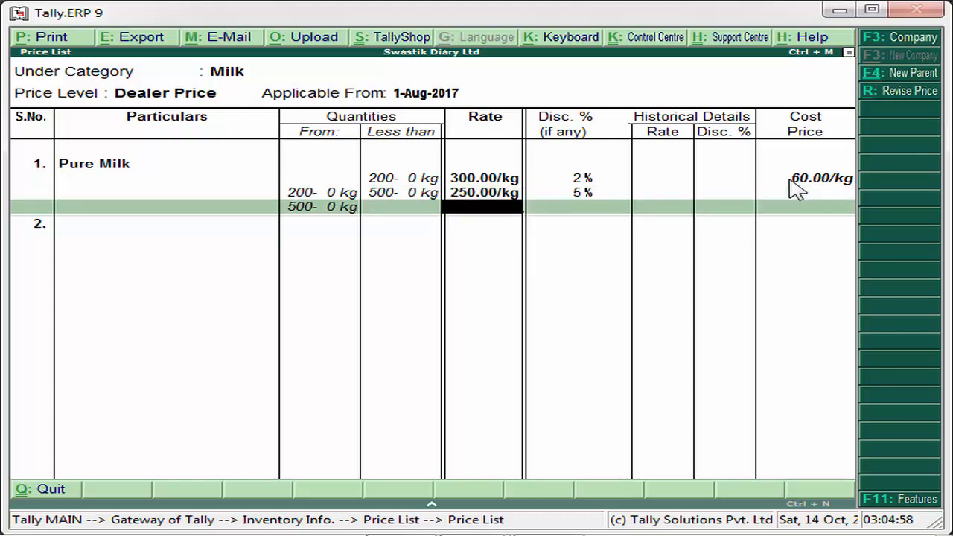
pyautogui.write('200')
pyautogui.press('Return')
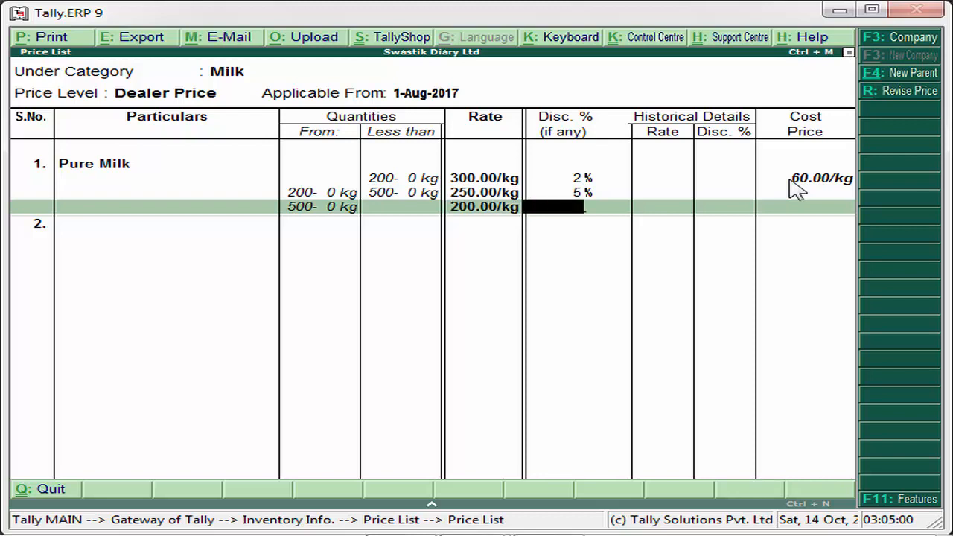
pyautogui.write('10')
pyautogui.press('Return')
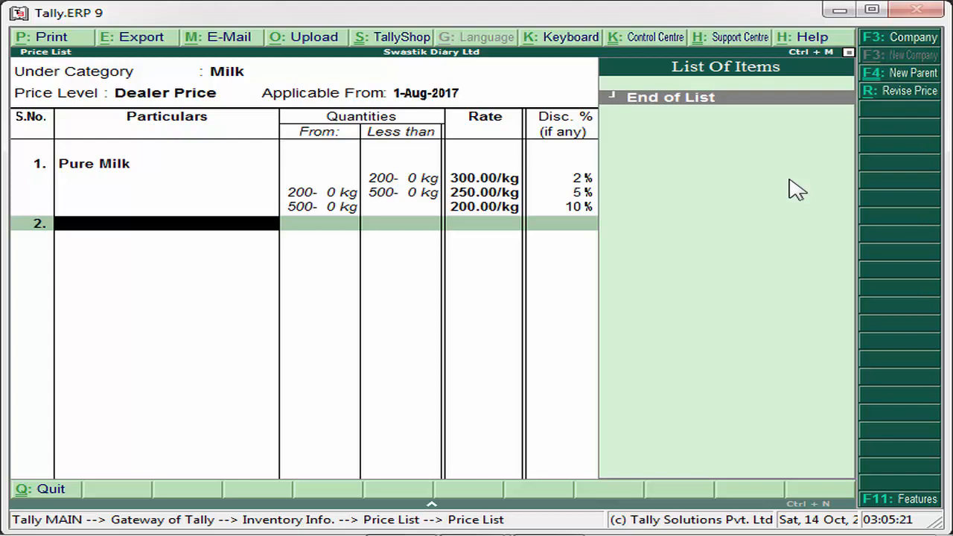
pyautogui.press('Return')
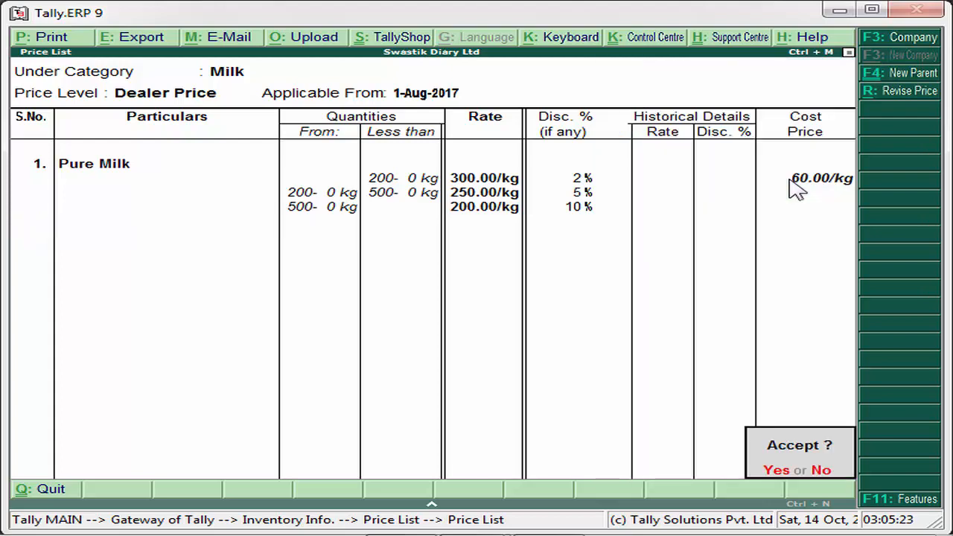
pyautogui.press('Return')
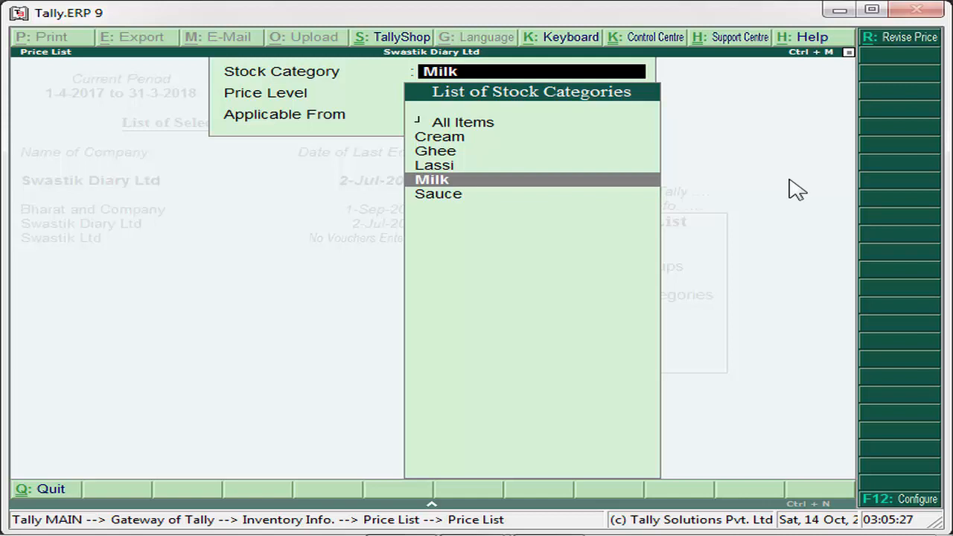
pyautogui.press('Down')
pyautogui.press('Return')
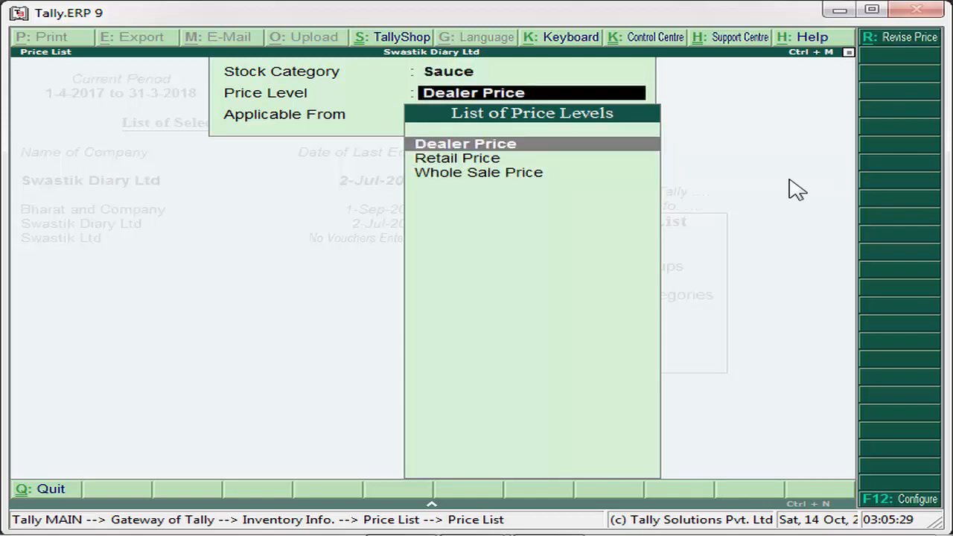
pyautogui.press('Down')
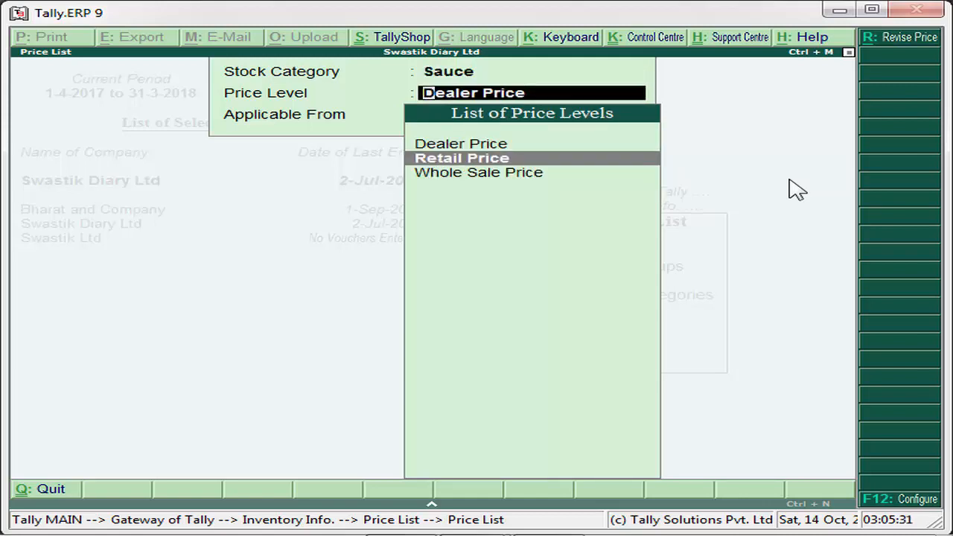
pyautogui.press('Down')
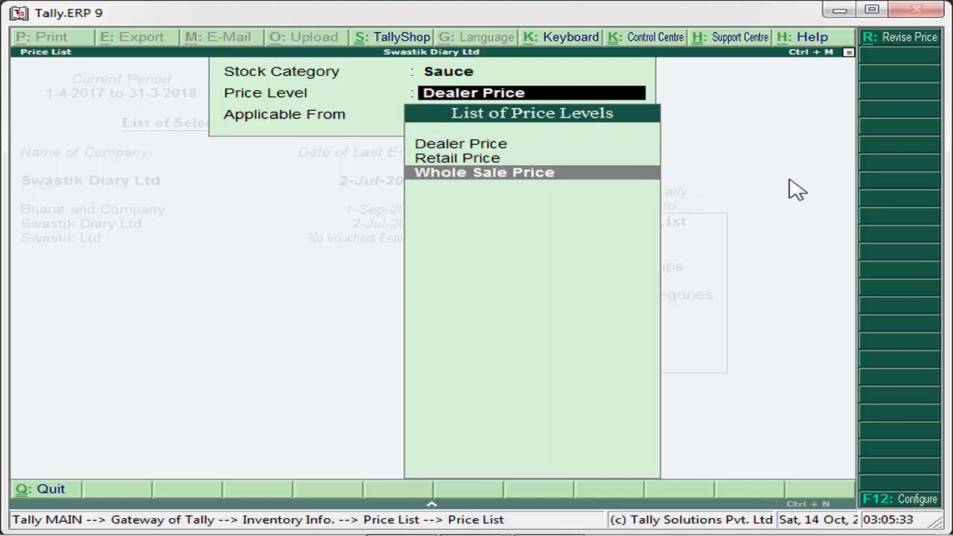
pyautogui.press('BackSpace')
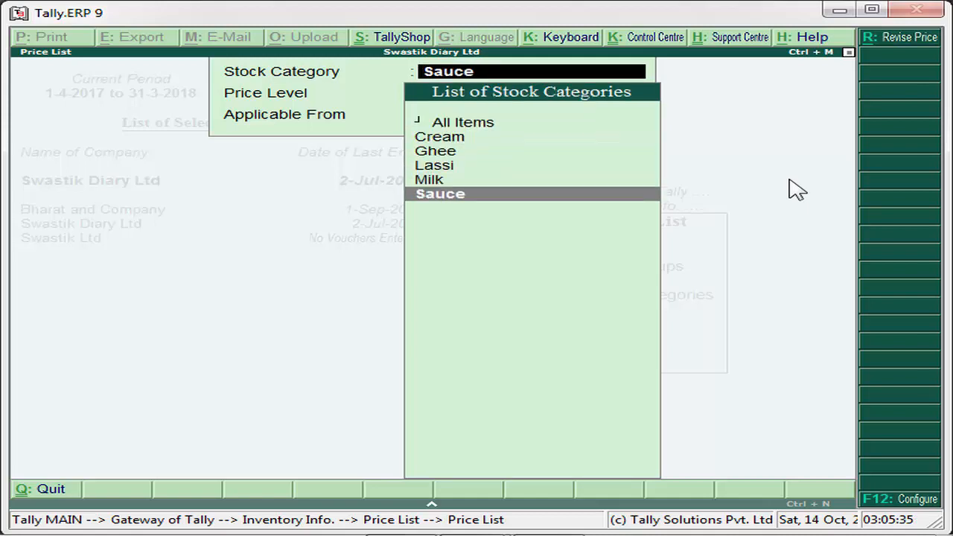
# Open a Cream price list at the Whole Sale Price level applicable from 1-Sep-2017 and examine Amul Cream's historical rate and discount
pyautogui.press('Up')
pyautogui.press('Up')
pyautogui.press('Up')
pyautogui.press('Up')
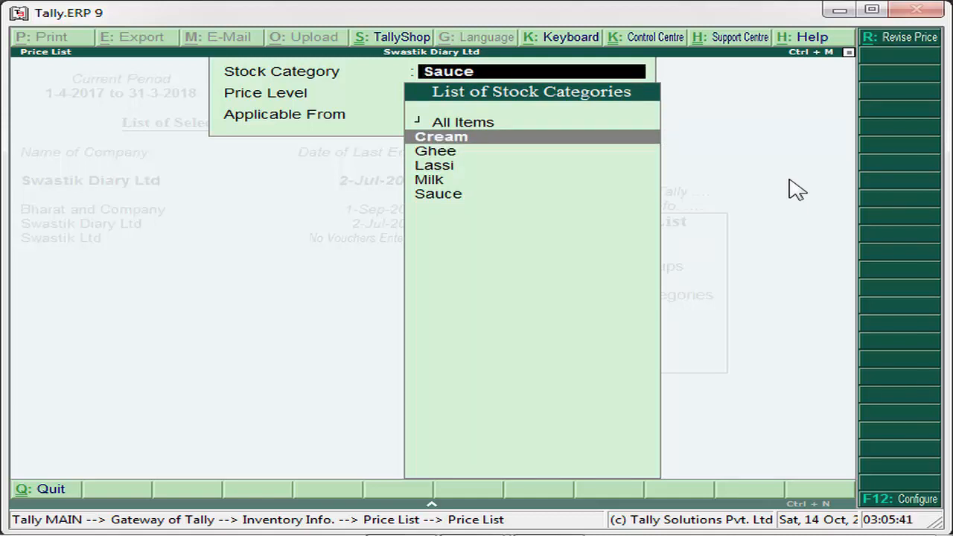
pyautogui.press('Return')
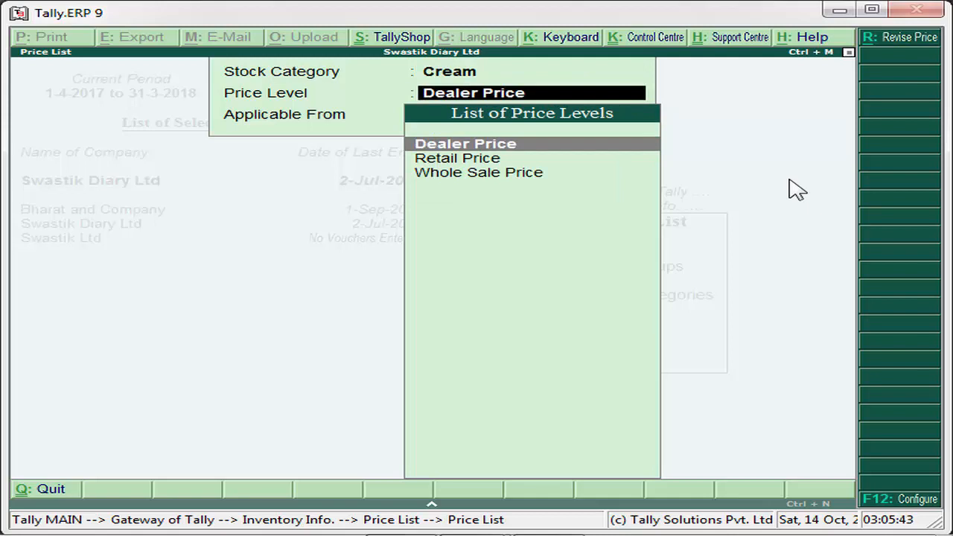
pyautogui.press('Down')
pyautogui.press('Down')
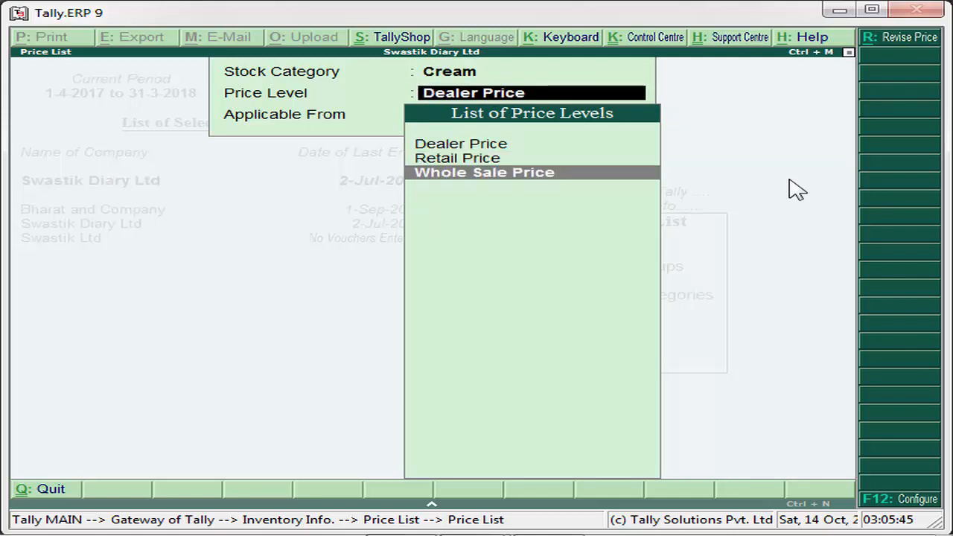
pyautogui.press('Return')
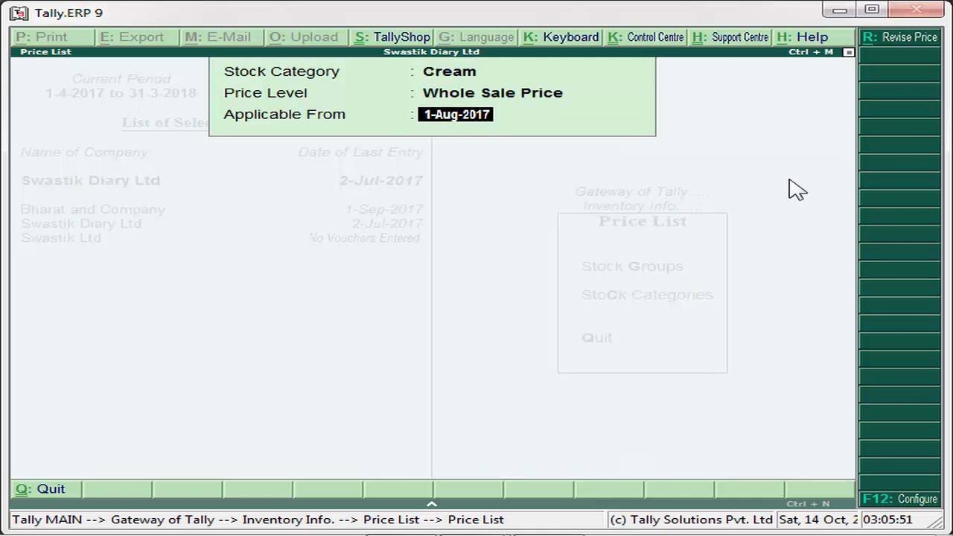
pyautogui.write('1-sep')
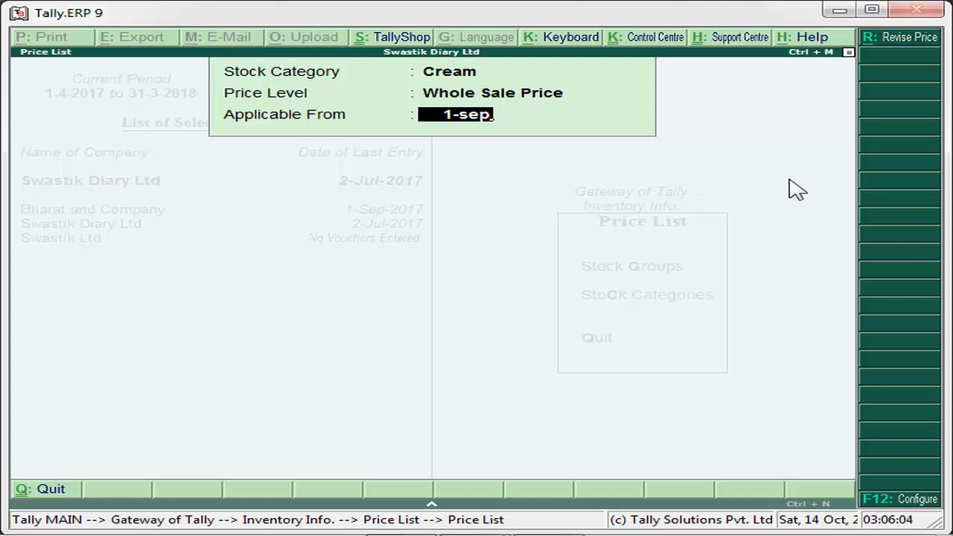
pyautogui.press('Return')
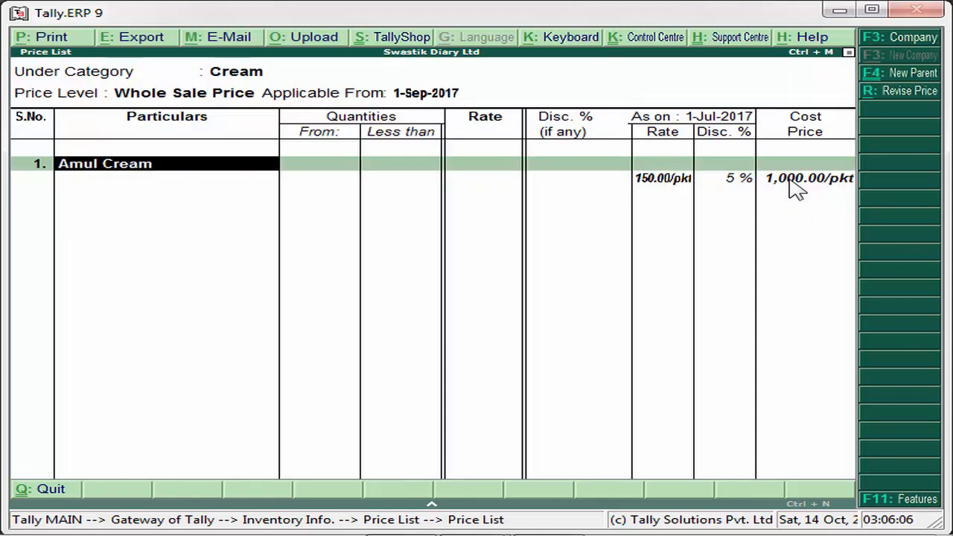
pyautogui.press('Return')
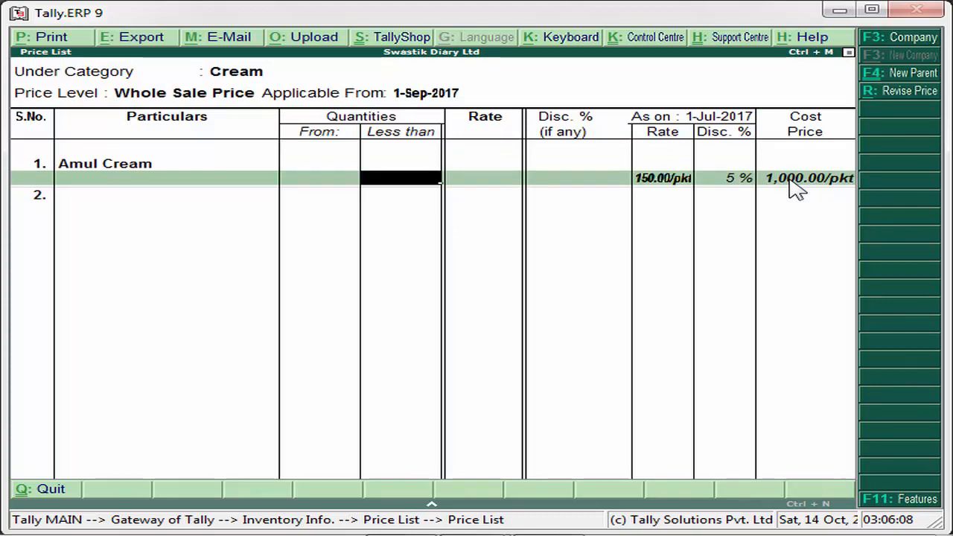
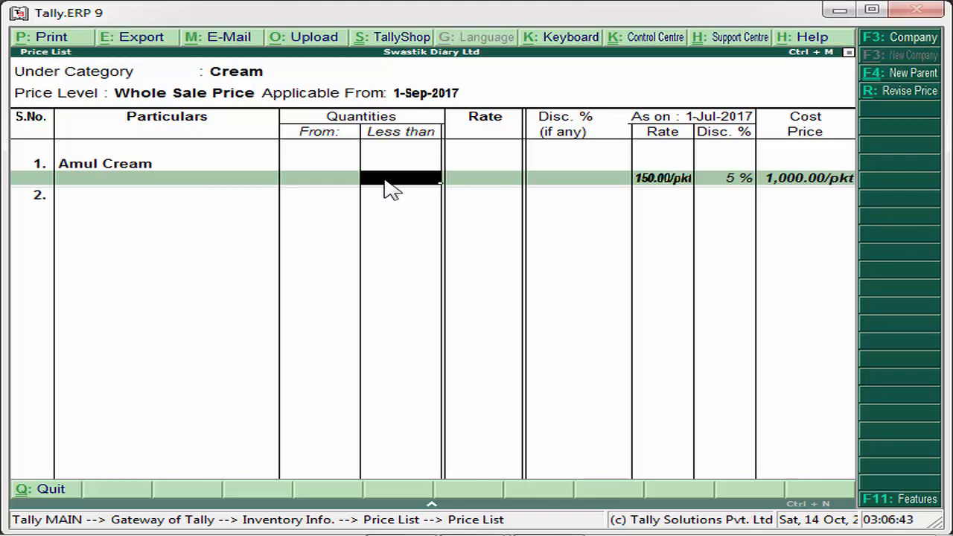
pyautogui.press('Return')
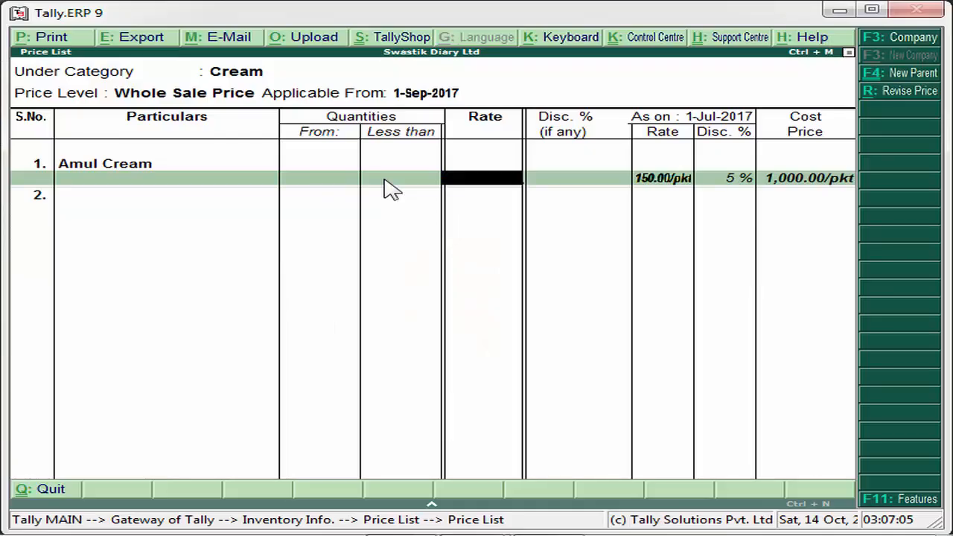
# Discard the open Cream price list and return to the Gateway of Tally
pyautogui.press('Escape')
pyautogui.press('y')
pyautogui.press('Escape')
pyautogui.press('Escape')
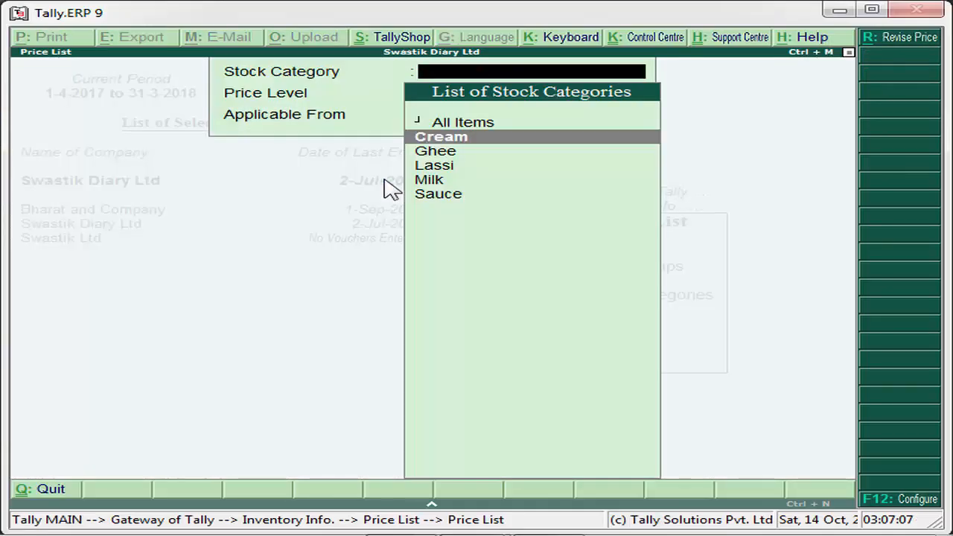
pyautogui.press('Escape')
pyautogui.press('Escape')
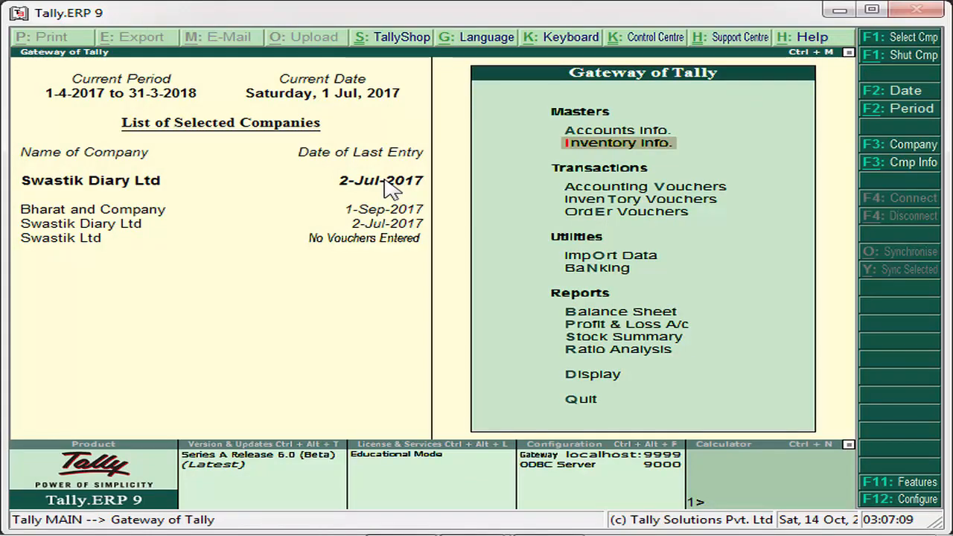
# Start a new sales voucher without a reference number and go through the ledger accounts for the party account
pyautogui.press('Down')
pyautogui.press('Down')
pyautogui.press('Up')
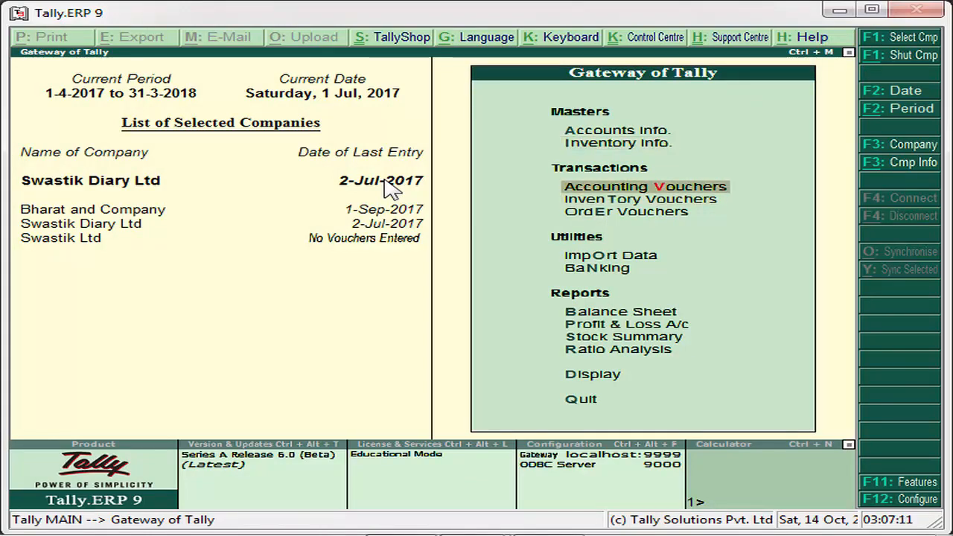
pyautogui.press('Return')
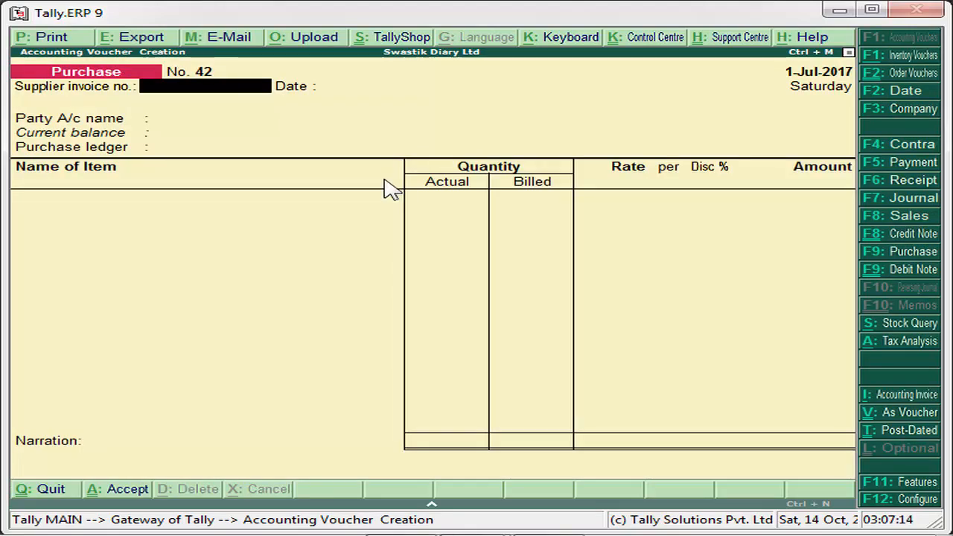
pyautogui.click(908, 216)
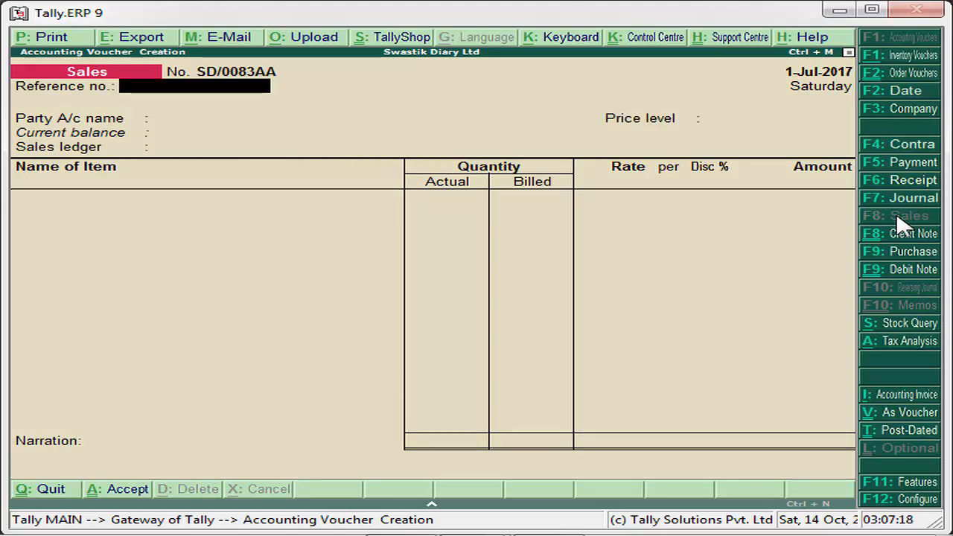
pyautogui.press('Return')
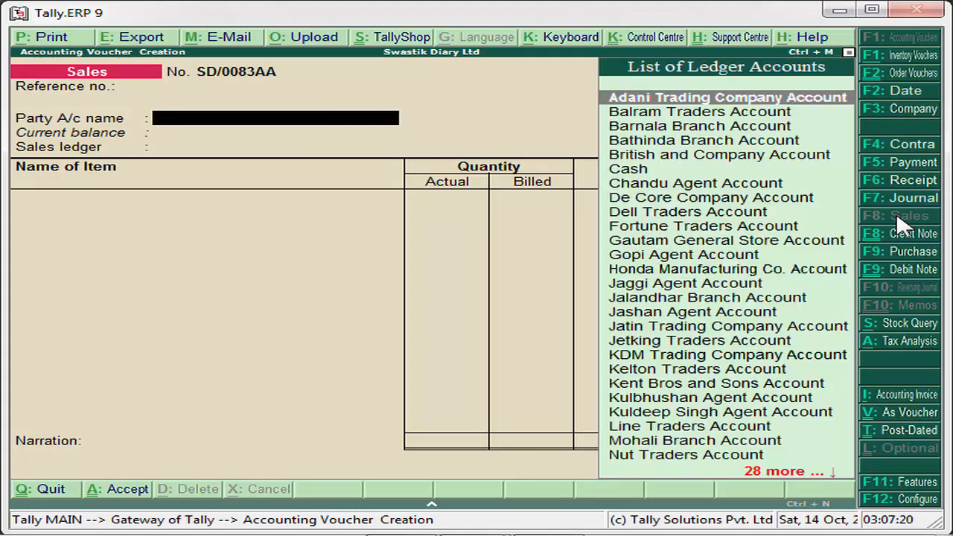
pyautogui.press('Down')
pyautogui.press('Down')
pyautogui.press('Down')
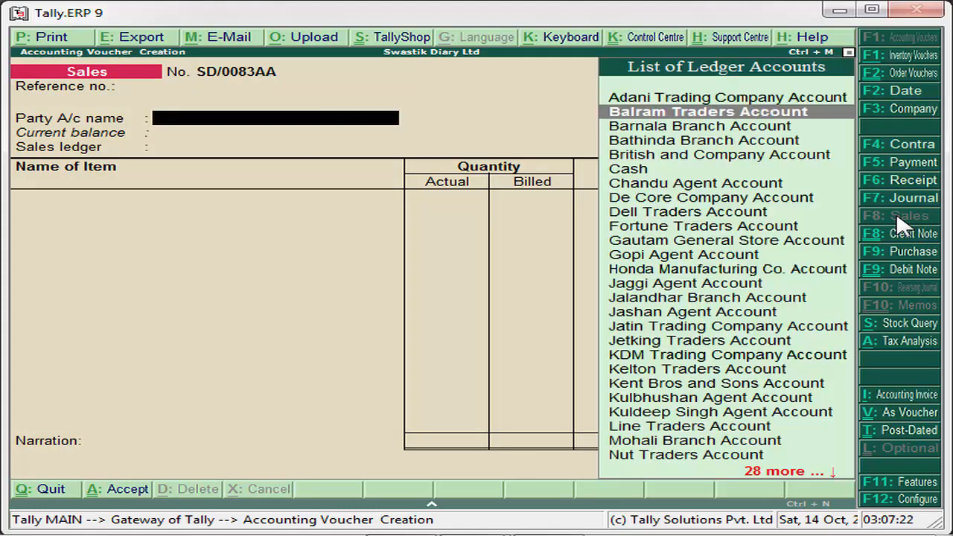
# Choose Jatin Trading Company Account as the party account of the sales voucher and dismiss the outstanding-bill warning
pyautogui.press('Return')
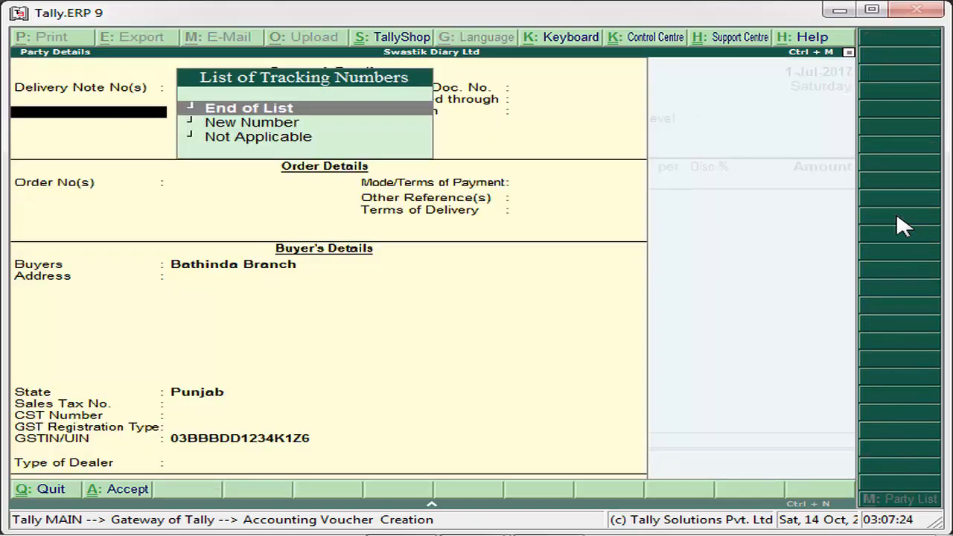
pyautogui.press('Return')
pyautogui.press('Down')
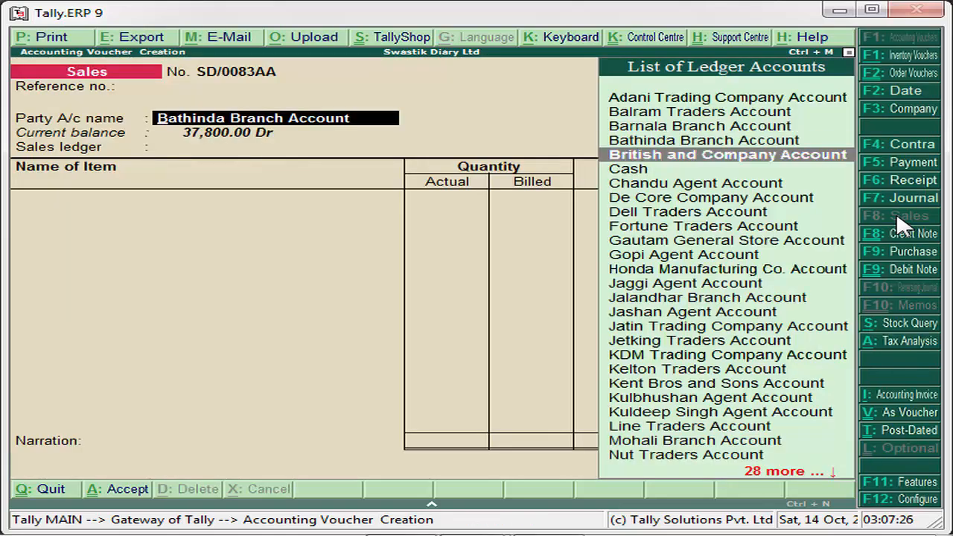
pyautogui.press('Down')
pyautogui.press('Down')
pyautogui.press('Down')
pyautogui.press('Down')
pyautogui.press('Down')
pyautogui.press('Down')
pyautogui.press('Down')
pyautogui.press('Down')
pyautogui.press('Down')
pyautogui.press('Down')
pyautogui.press('Down')
pyautogui.press('Down')
pyautogui.press('Return')
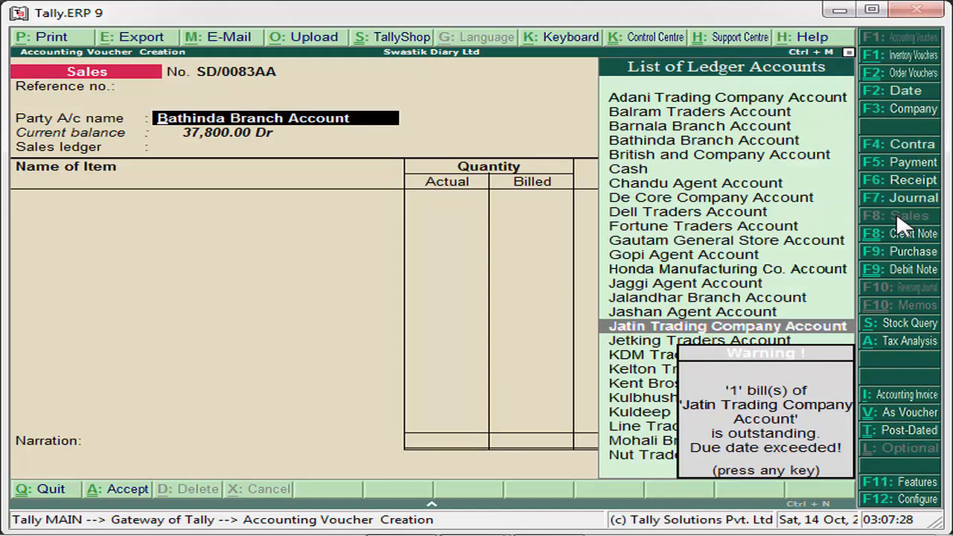
pyautogui.press('Return')
# End the delivery note and order lists, leave the despatch fields blank and keep the 10 Days payment terms
pyautogui.press('Return')
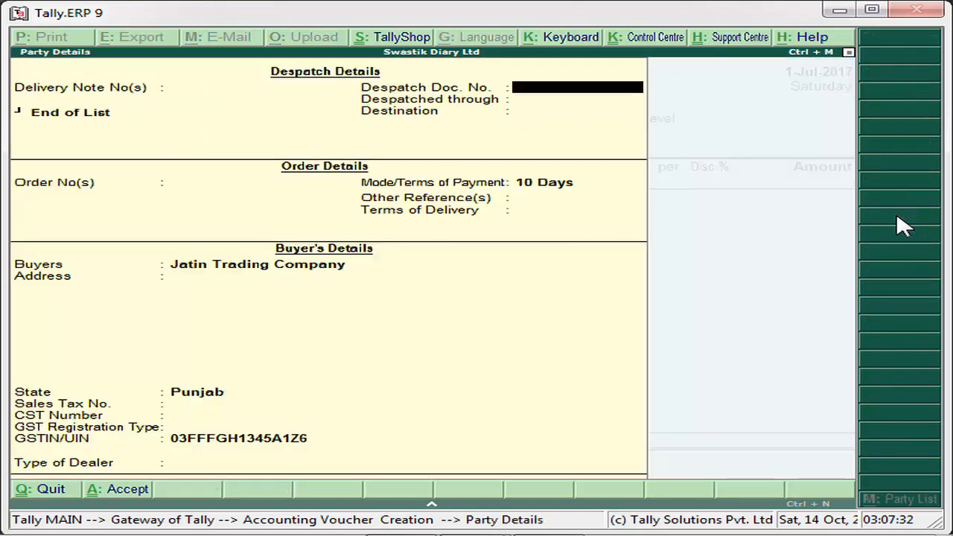
pyautogui.press('Return')
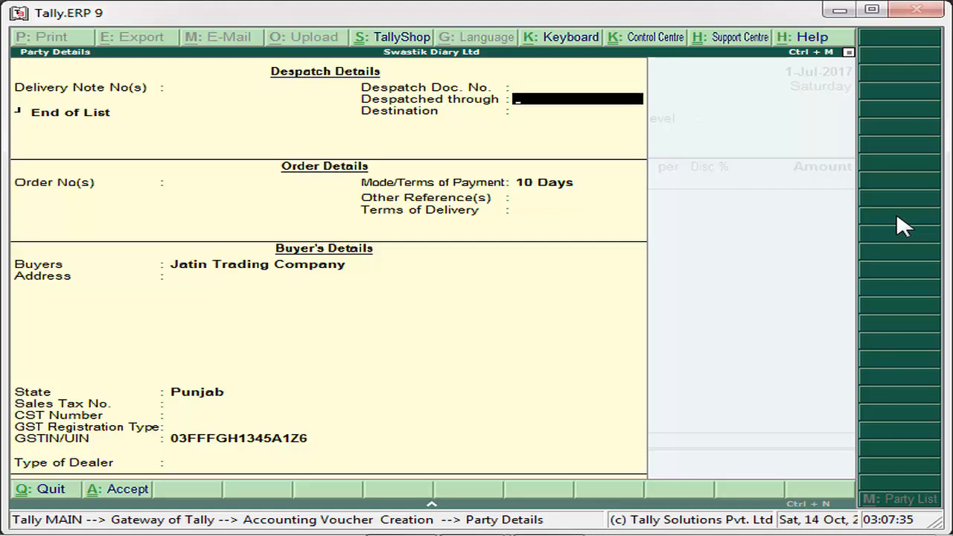
pyautogui.press('Return')
pyautogui.press('Return')
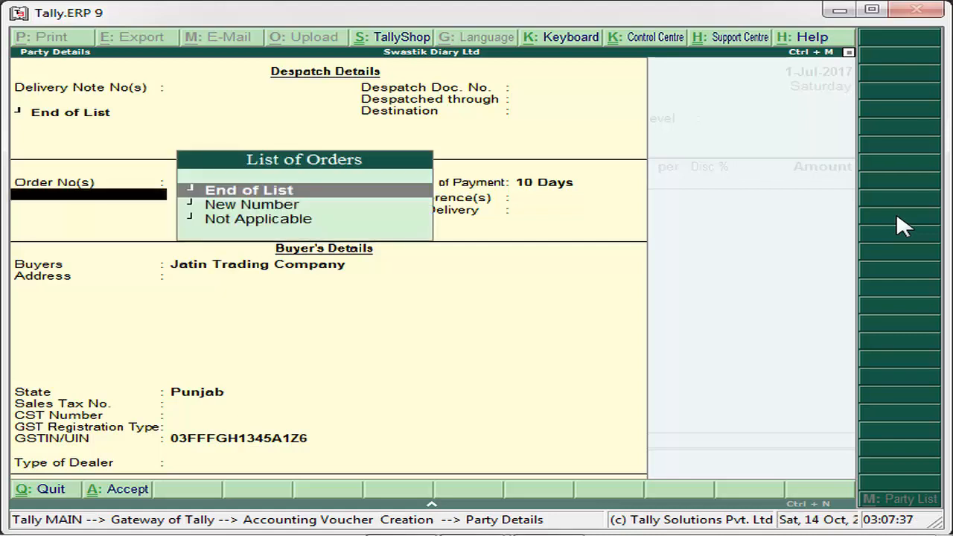
pyautogui.press('Return')
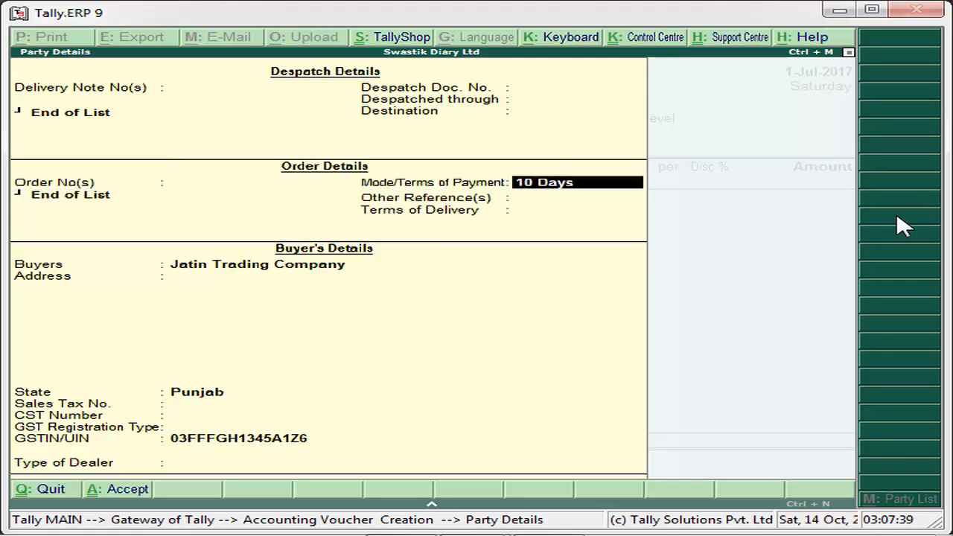
pyautogui.press('Return')
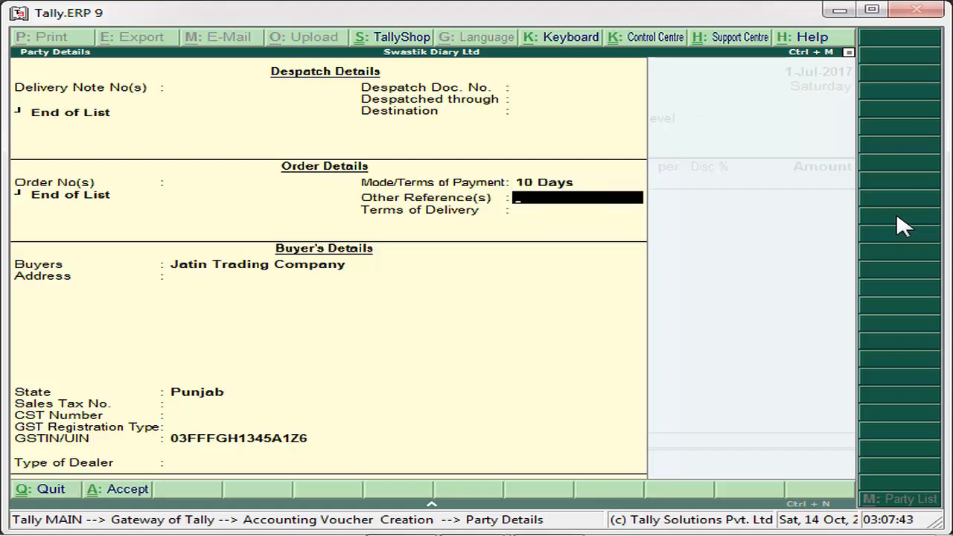
pyautogui.press('Return')
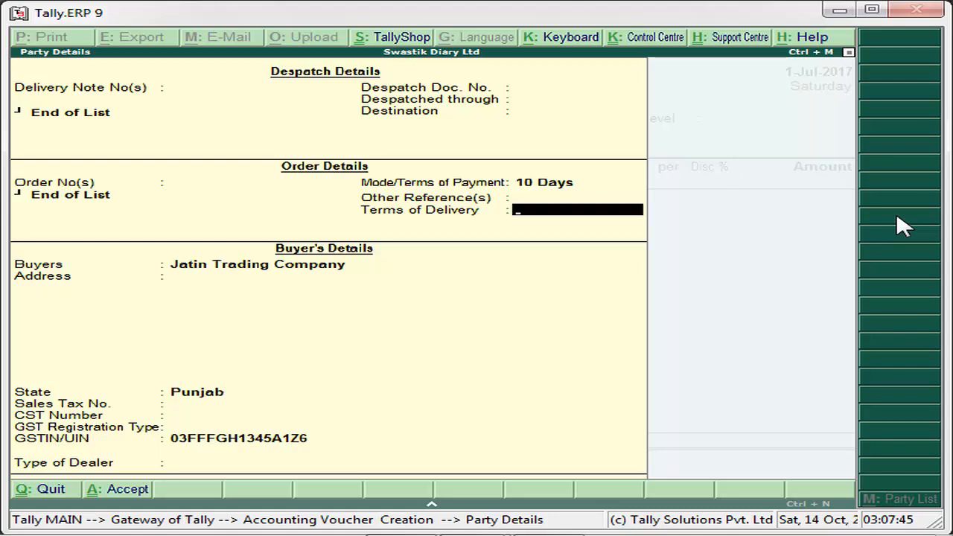
pyautogui.press('BackSpace')
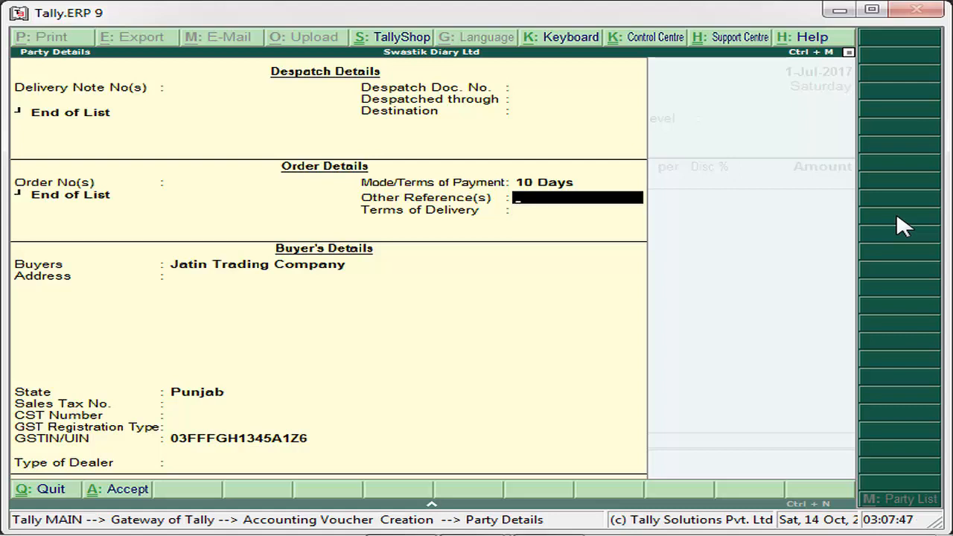
pyautogui.press('Return')
pyautogui.press('Return')
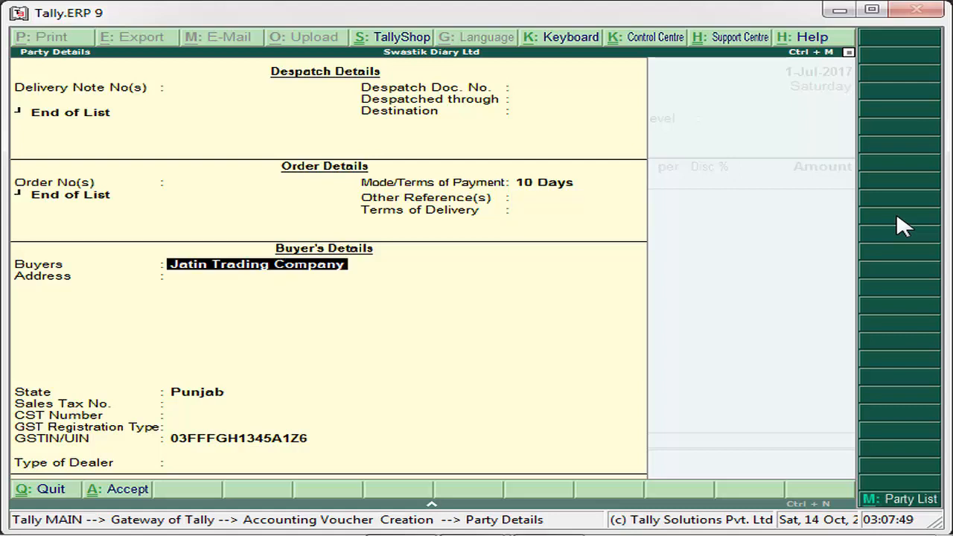
# Keep the buyer's state as Punjab and set both the GST registration type and the type of dealer to Regular
pyautogui.press('Return')
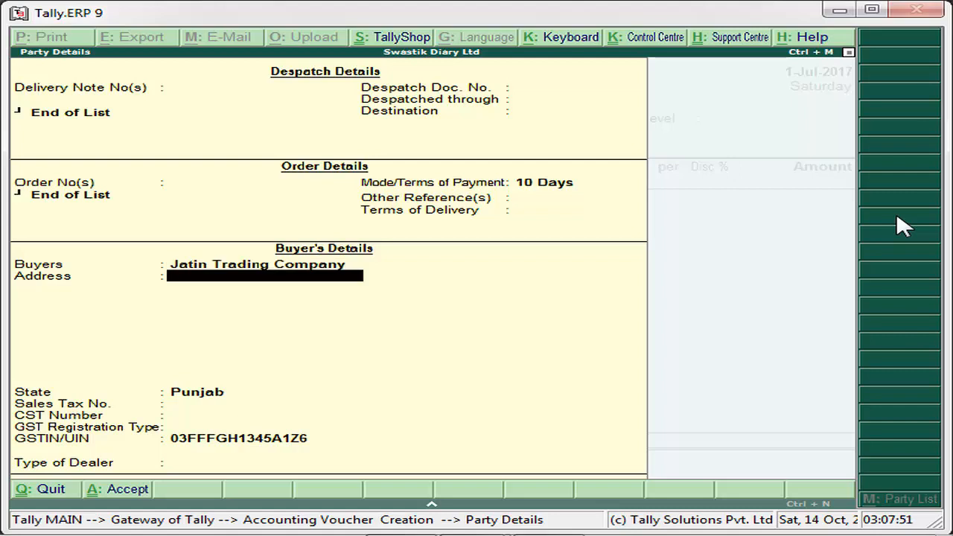
pyautogui.press('Return')
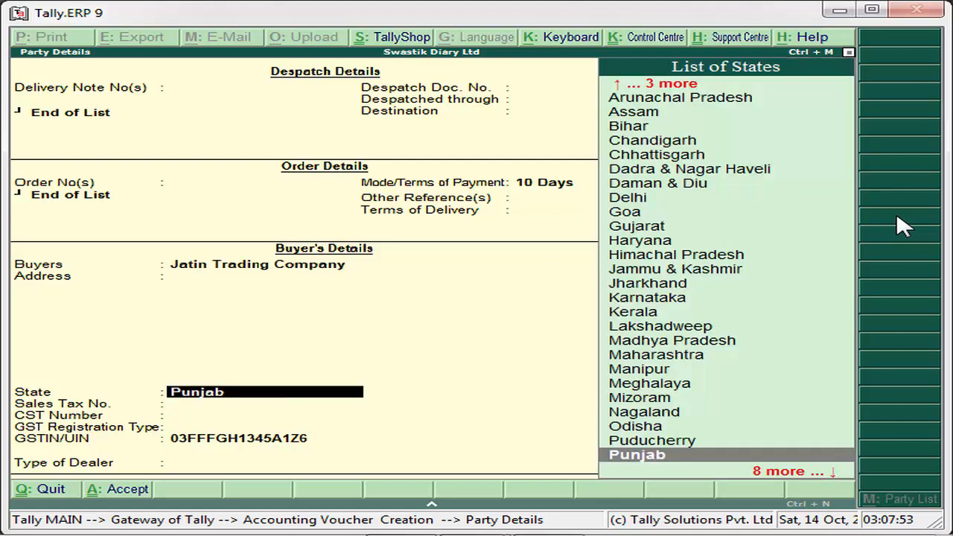
pyautogui.press('Return')
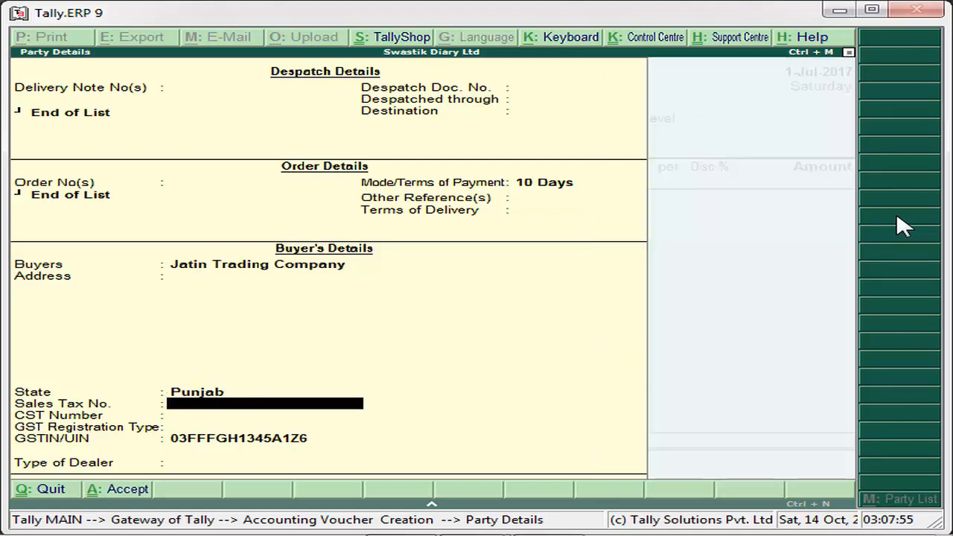
pyautogui.press('Return')
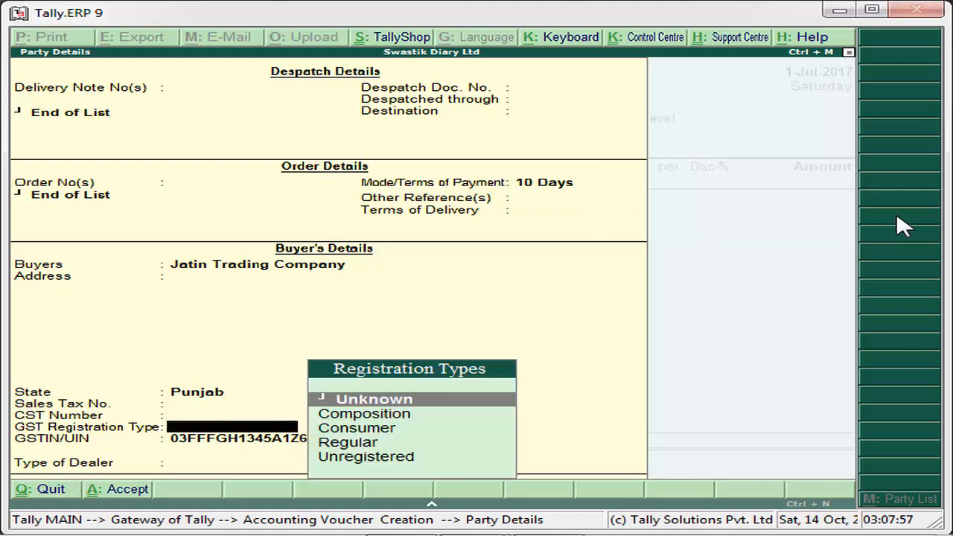
pyautogui.press('Down')
pyautogui.press('Down')
pyautogui.press('Down')
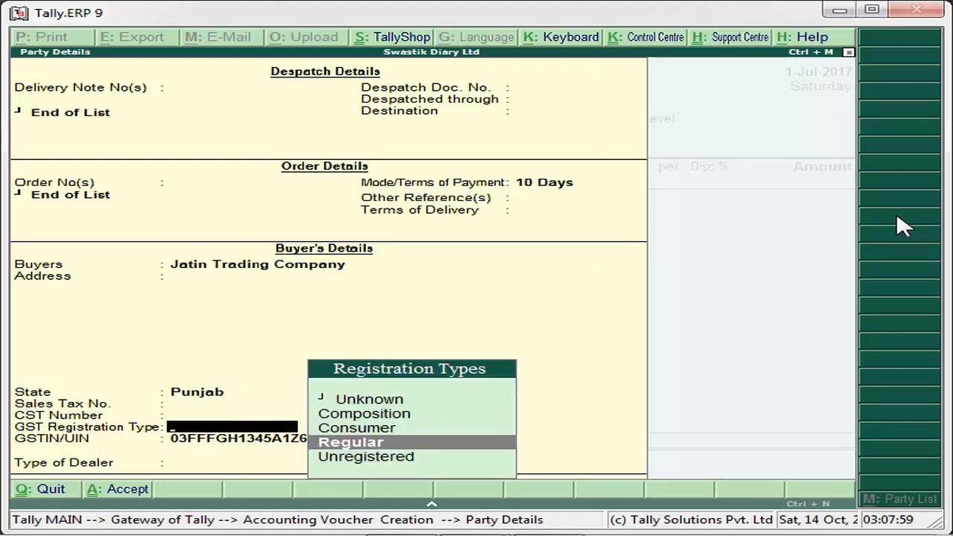
pyautogui.press('Return')
pyautogui.press('Return')
pyautogui.press('Down')
pyautogui.press('Down')
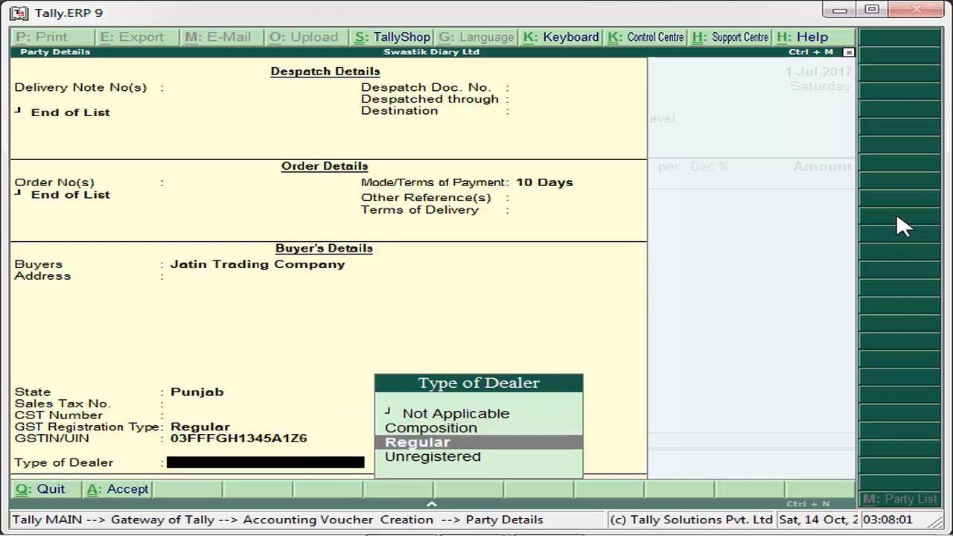
pyautogui.press('Return')
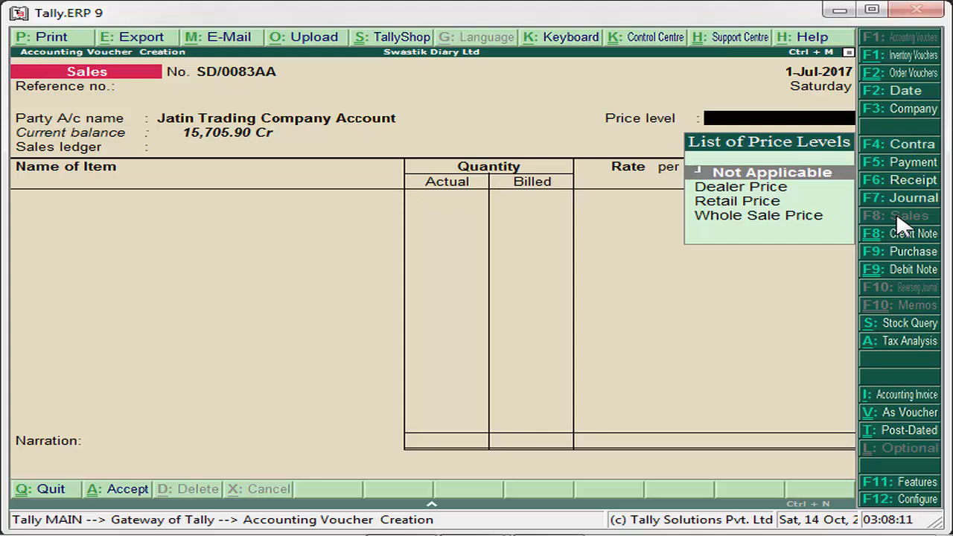
# Set the voucher's price level to Whole Sale Price
pyautogui.press('Down')
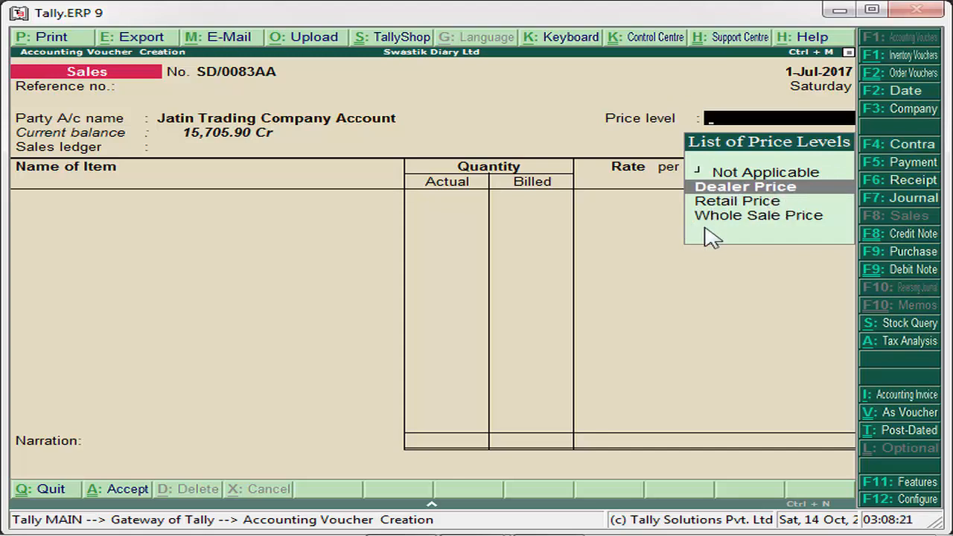
pyautogui.press('Down')
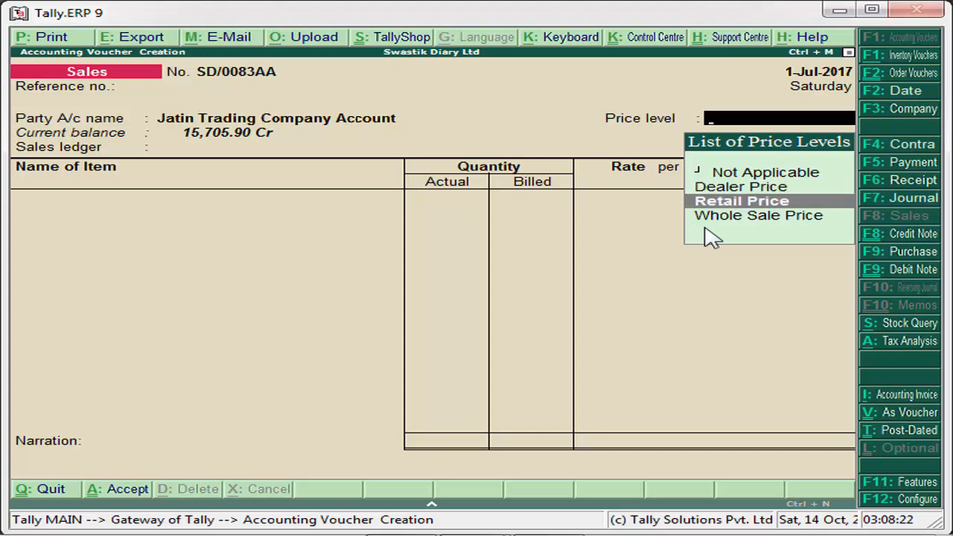
pyautogui.press('Down')
pyautogui.press('Up')
pyautogui.press('Down')
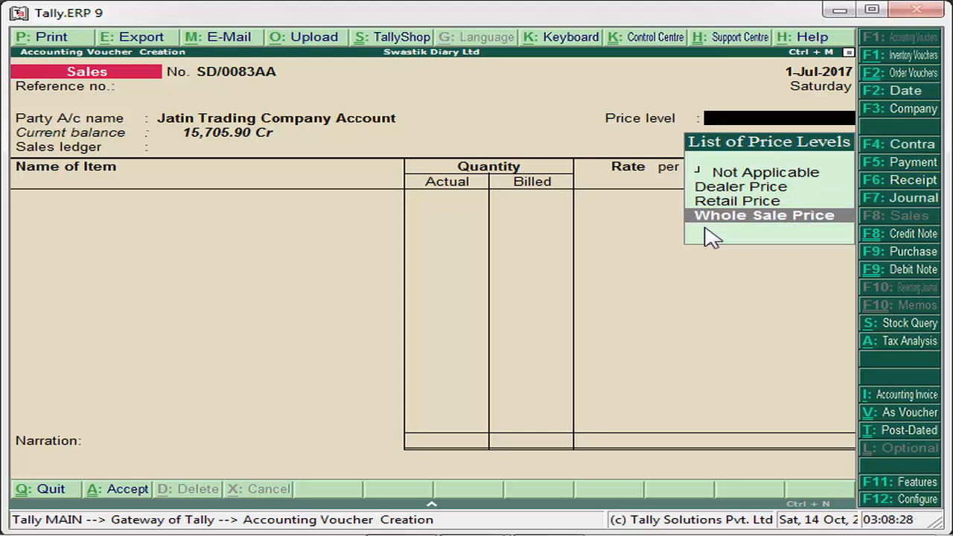
pyautogui.press('Return')
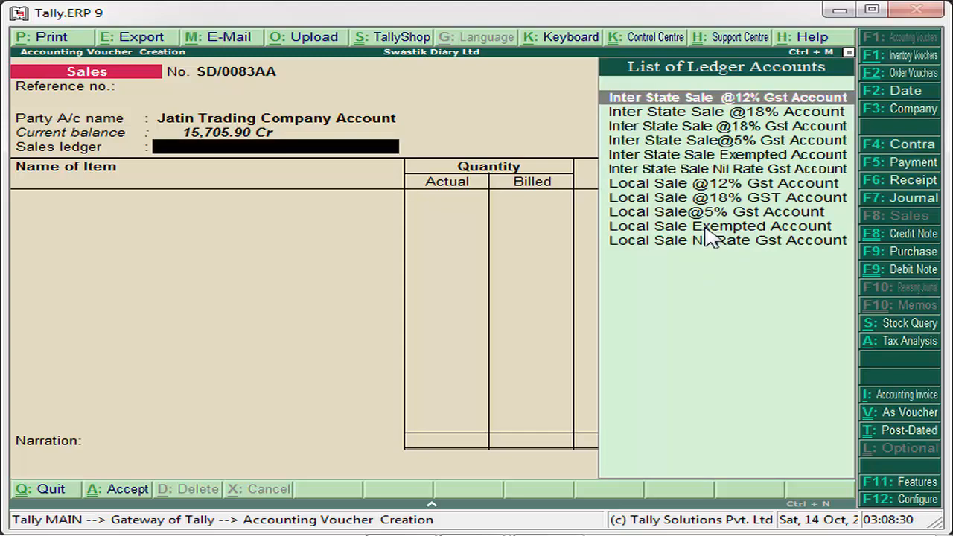
pyautogui.press('Down')
pyautogui.press('Down')
pyautogui.press('Down')
pyautogui.press('Down')
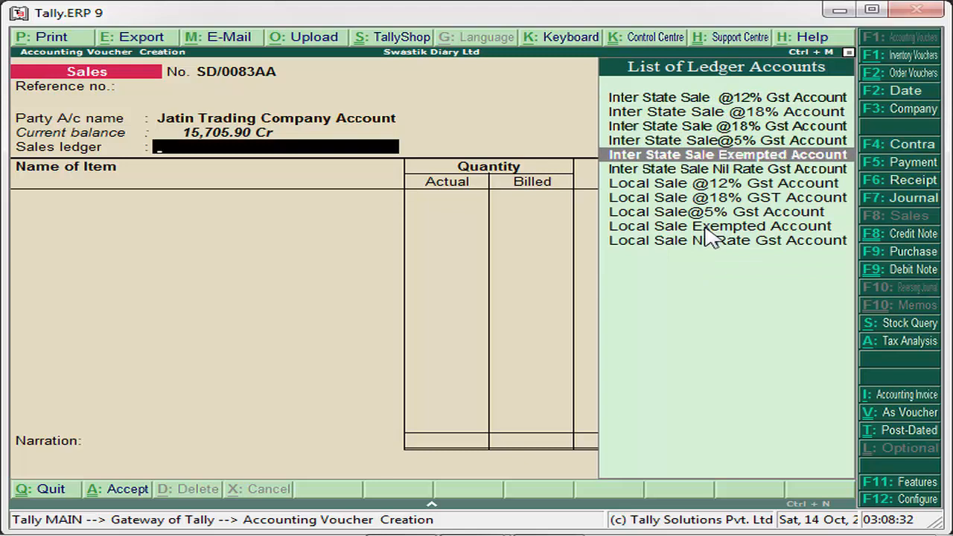
pyautogui.press('Down')
pyautogui.press('Down')
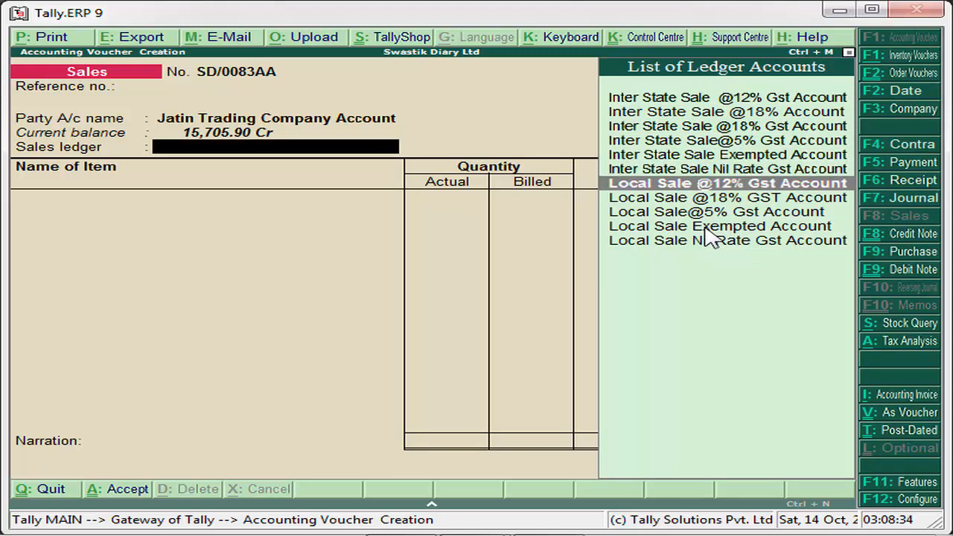
pyautogui.press('Return')
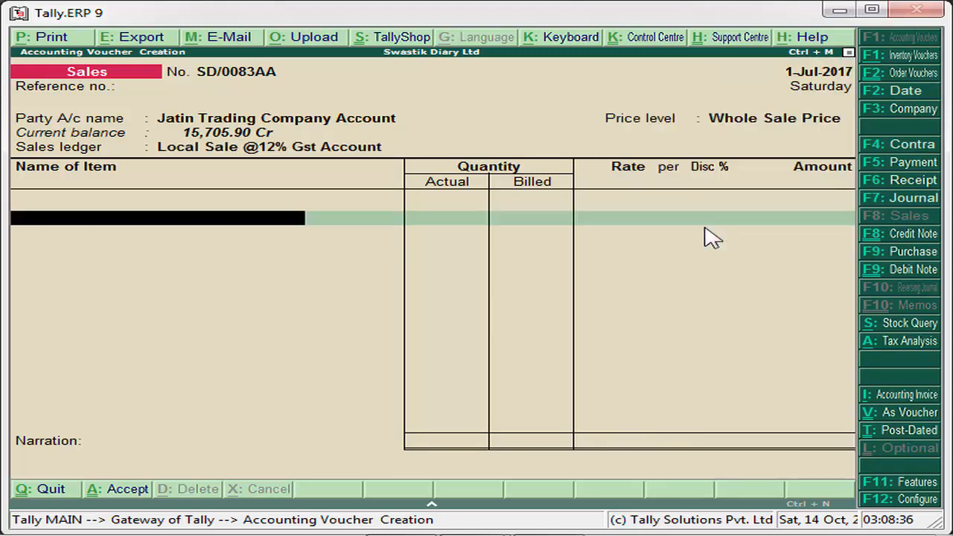
# Add the stock item Amul Cream as the first item line of the sales voucher
pyautogui.write('A')
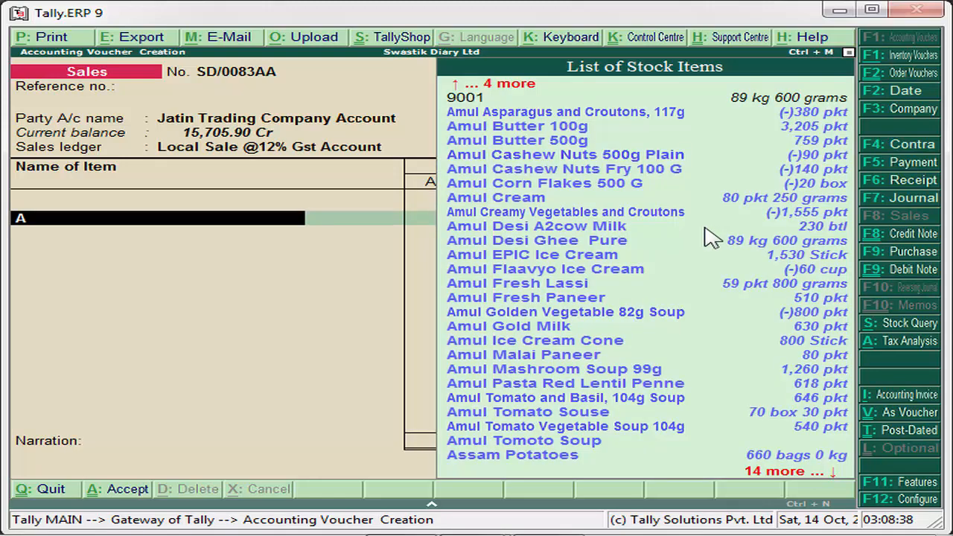
pyautogui.press('Down')
pyautogui.press('Down')
pyautogui.press('Down')
pyautogui.press('Down')
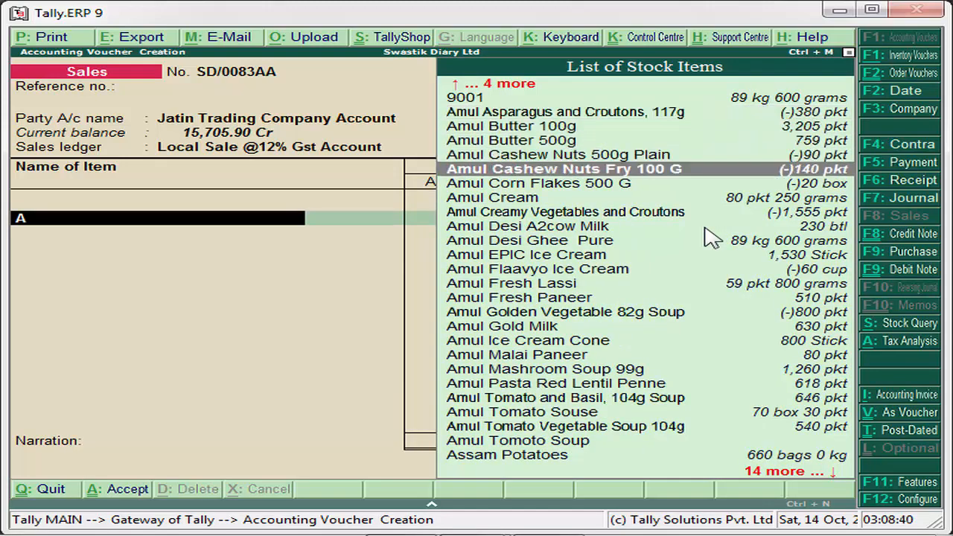
pyautogui.press('Down')
pyautogui.press('Down')
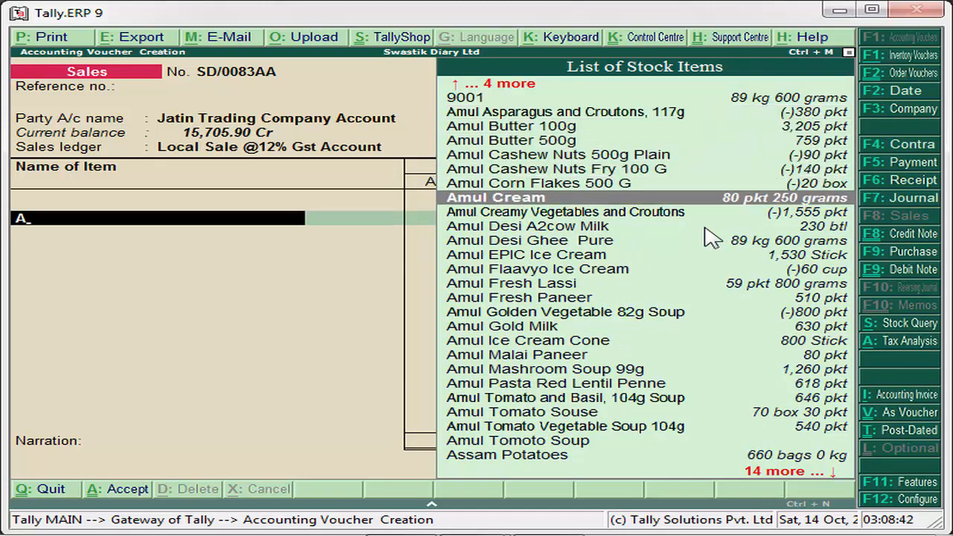
pyautogui.press('Return')
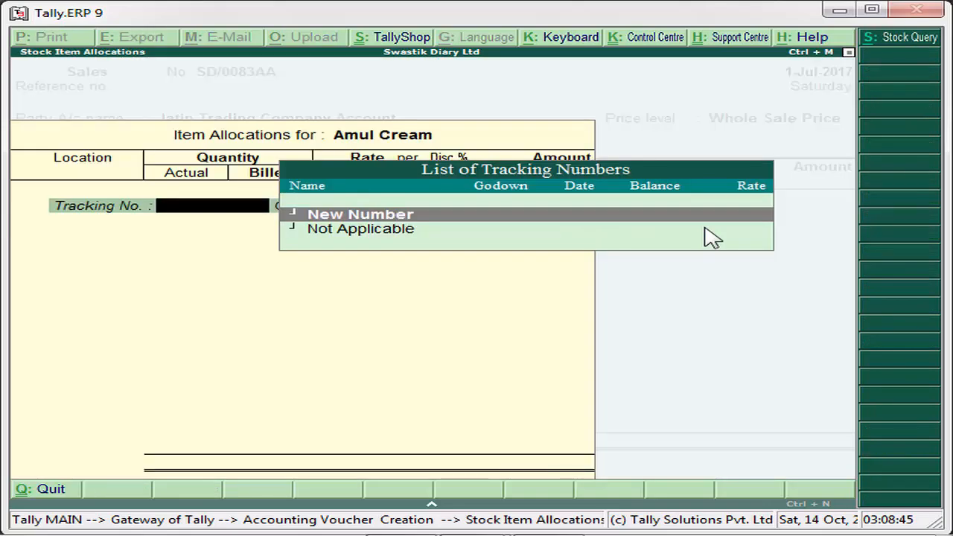
# Set the tracking number and order number of the Amul Cream allocation to Not Applicable
pyautogui.press('Down')
pyautogui.press('Return')
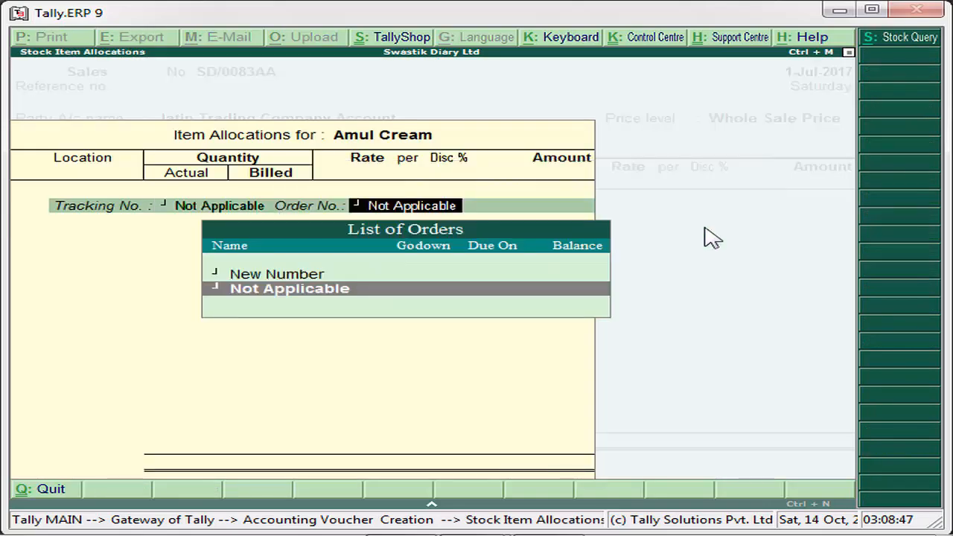
pyautogui.press('Return')
# Choose Amul Showroom Ludhiana as the stock location for the Amul Cream allocation
pyautogui.write('S')
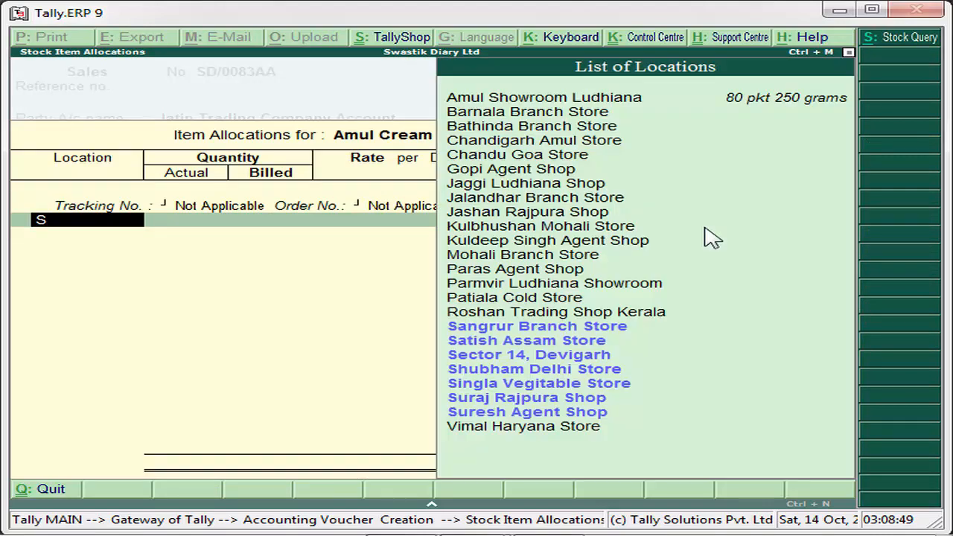
pyautogui.press('Up')
pyautogui.press('Up')
pyautogui.press('Up')
pyautogui.press('Up')
pyautogui.press('Up')
pyautogui.press('Up')
pyautogui.press('Up')
pyautogui.press('Up')
pyautogui.press('Up')
pyautogui.press('Up')
pyautogui.press('Up')
pyautogui.press('Up')
pyautogui.press('Up')
pyautogui.press('Up')
pyautogui.press('Up')
pyautogui.press('Up')
pyautogui.press('Up')
pyautogui.press('Up')
pyautogui.press('Up')
pyautogui.press('Up')
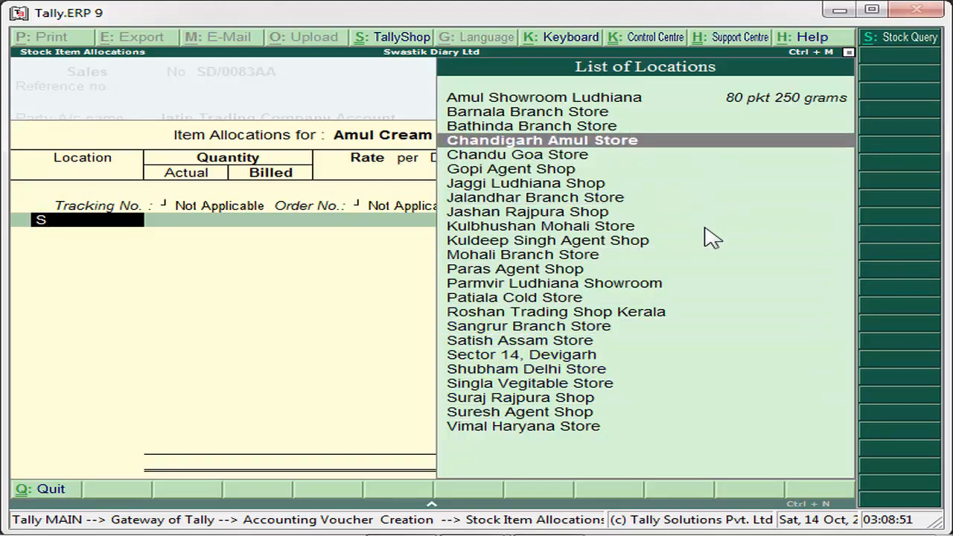
pyautogui.press('Up')
pyautogui.press('Up')
pyautogui.press('Up')
pyautogui.press('Return')
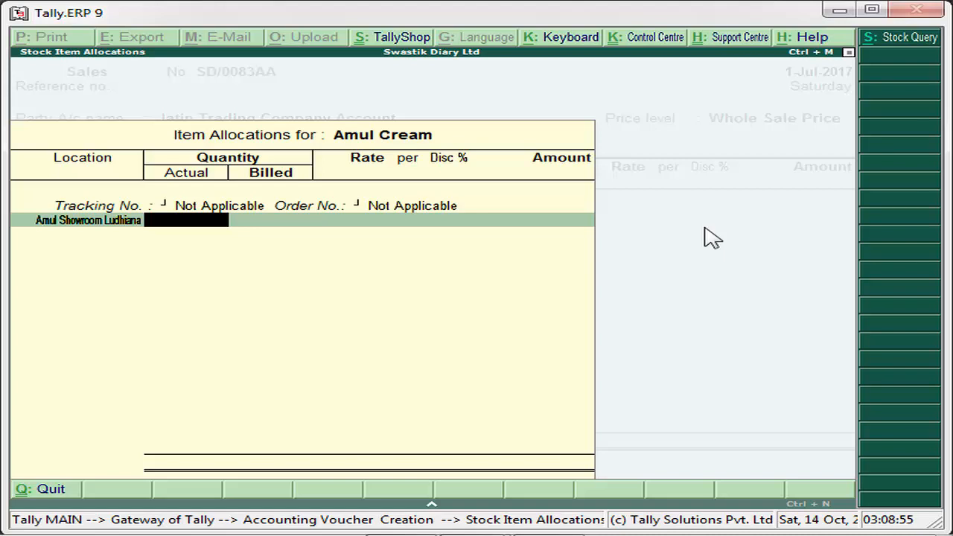
# Enter 100 pkt as the actual and billed quantity of Amul Cream and accept the price-level rate and discount
pyautogui.write('100')
pyautogui.press('Return')
pyautogui.press('Return')
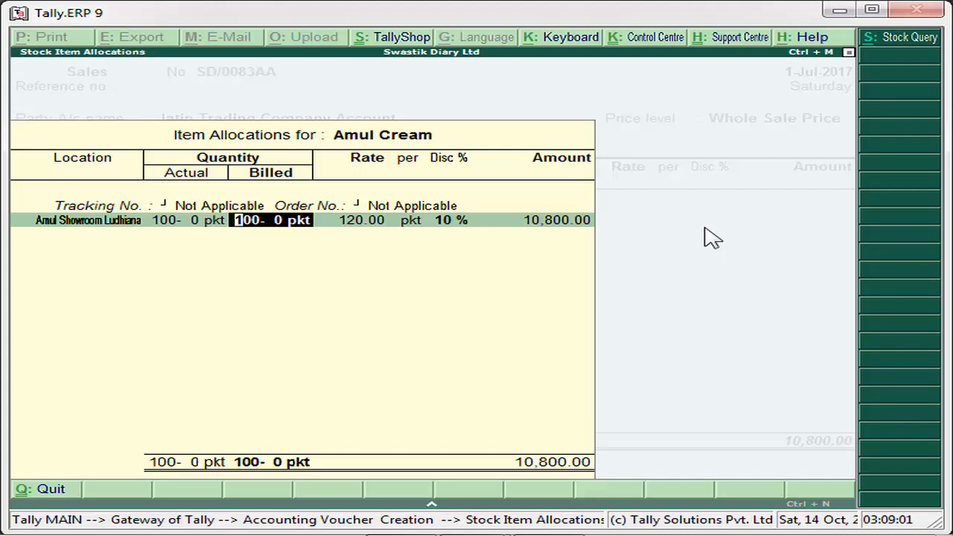
pyautogui.press('Return')
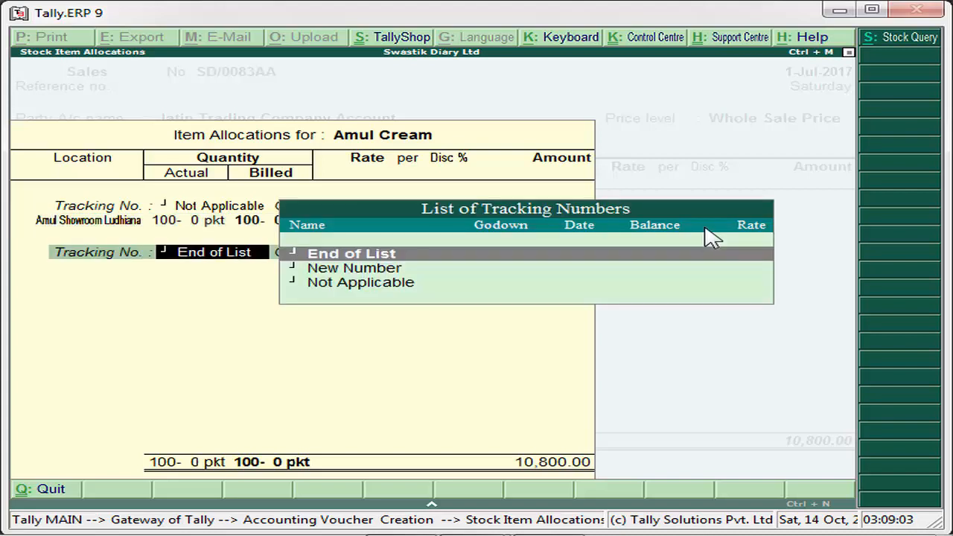
# Reopen the Amul Cream allocation line and set its billed quantity to 200 pkt
pyautogui.press('BackSpace')
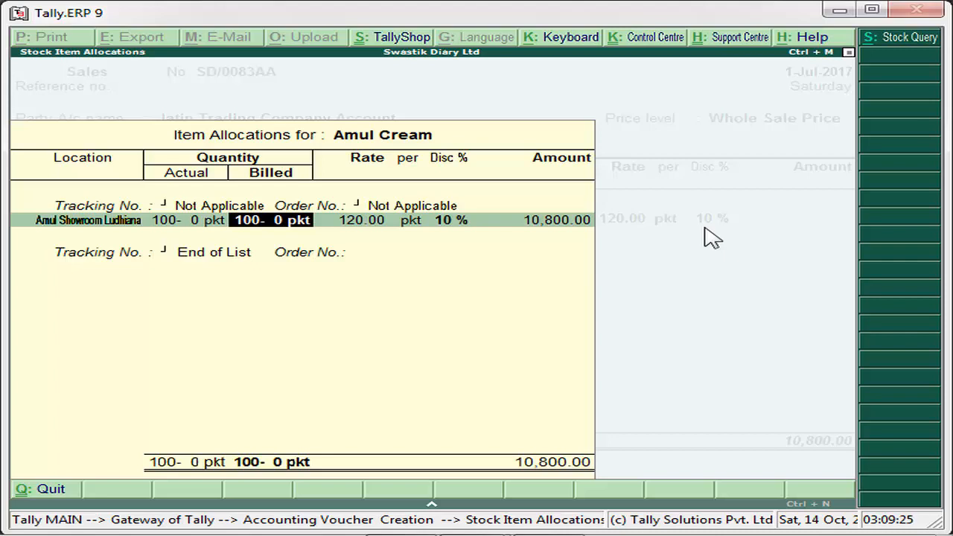
pyautogui.press('Return')
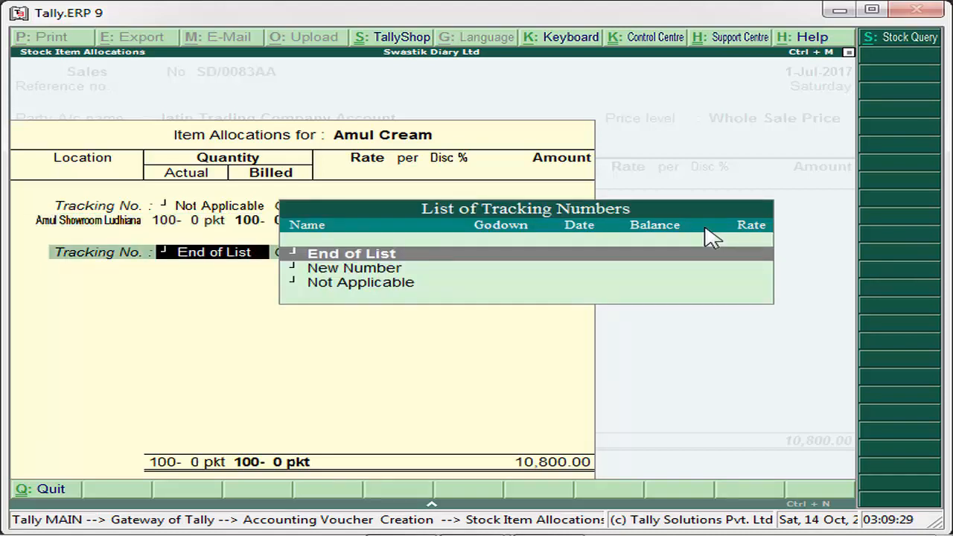
pyautogui.press('Escape')
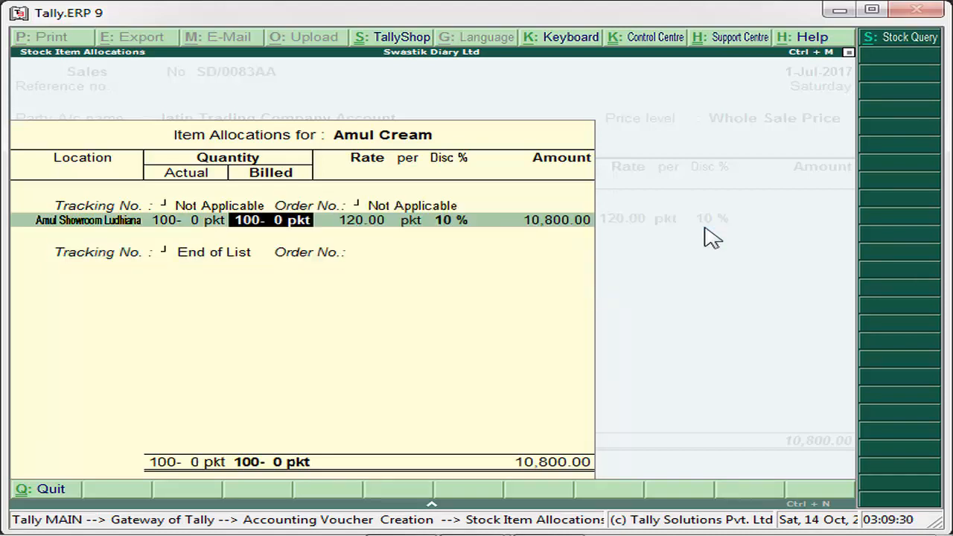
pyautogui.write('200')
pyautogui.press('Return')
pyautogui.press('Return')
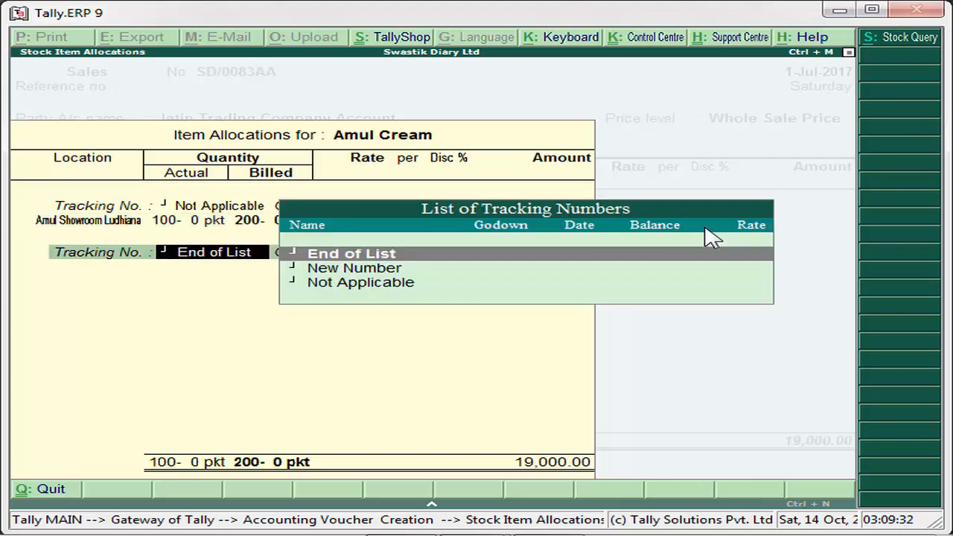
# Change the billed quantity of Amul Cream to 150 pkt in the item allocation
pyautogui.press('Escape')
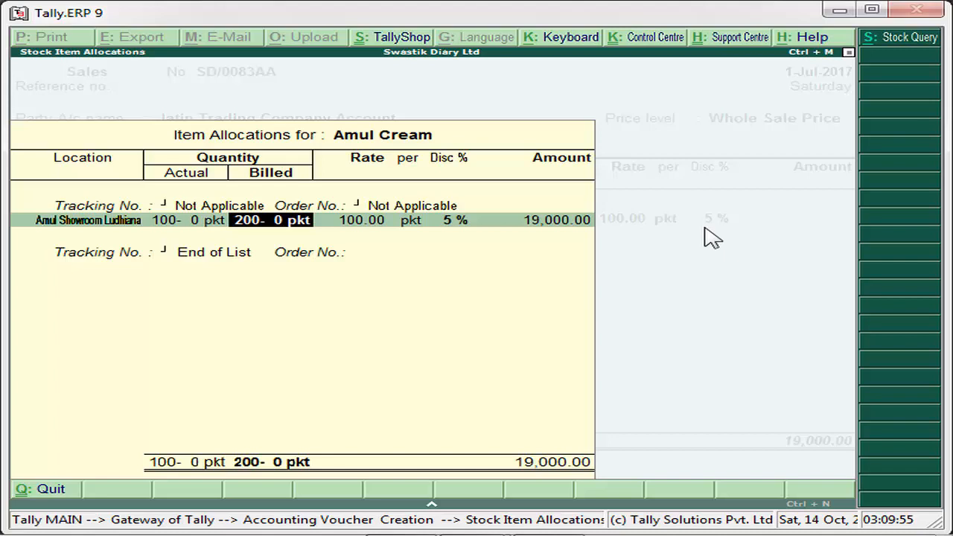
pyautogui.write('150')
pyautogui.press('Return')
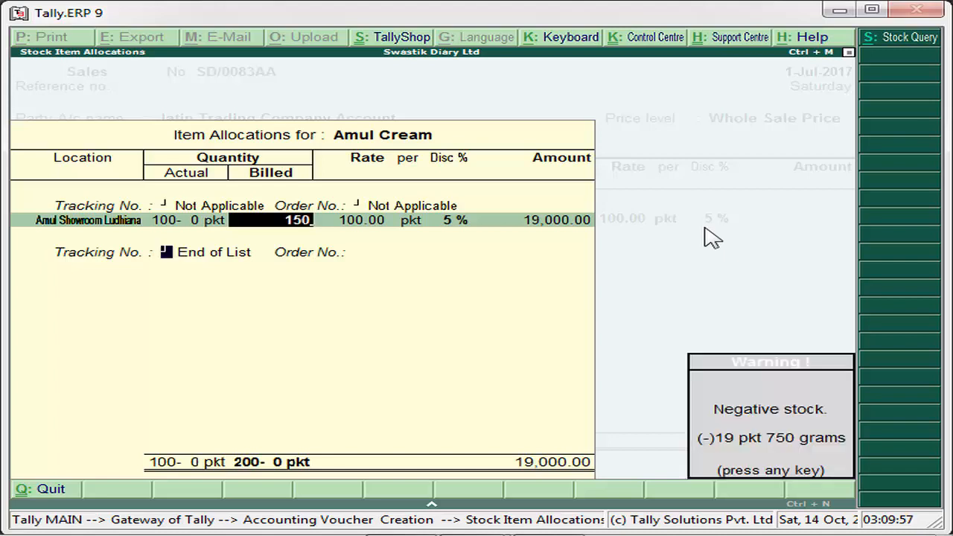
pyautogui.press('Return')
pyautogui.press('BackSpace')
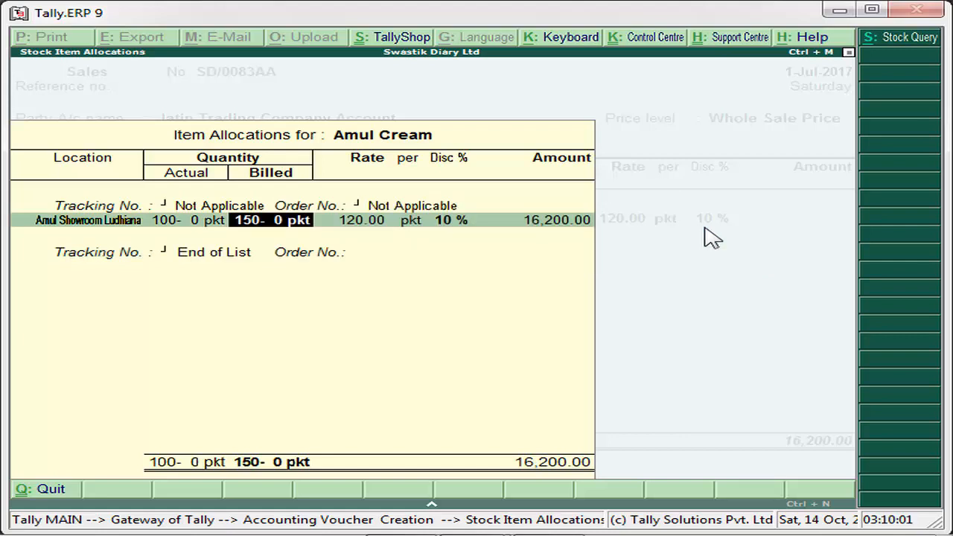
# Set the billed quantity of Amul Cream back to 200 pkt and accept the item allocation
pyautogui.write('200')
pyautogui.press('Return')
pyautogui.press('Return')
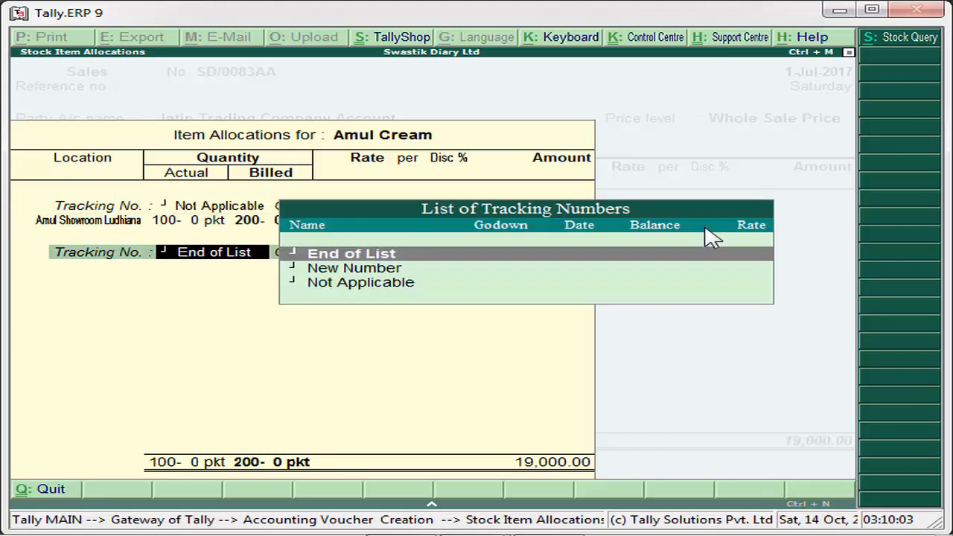
pyautogui.press('BackSpace')
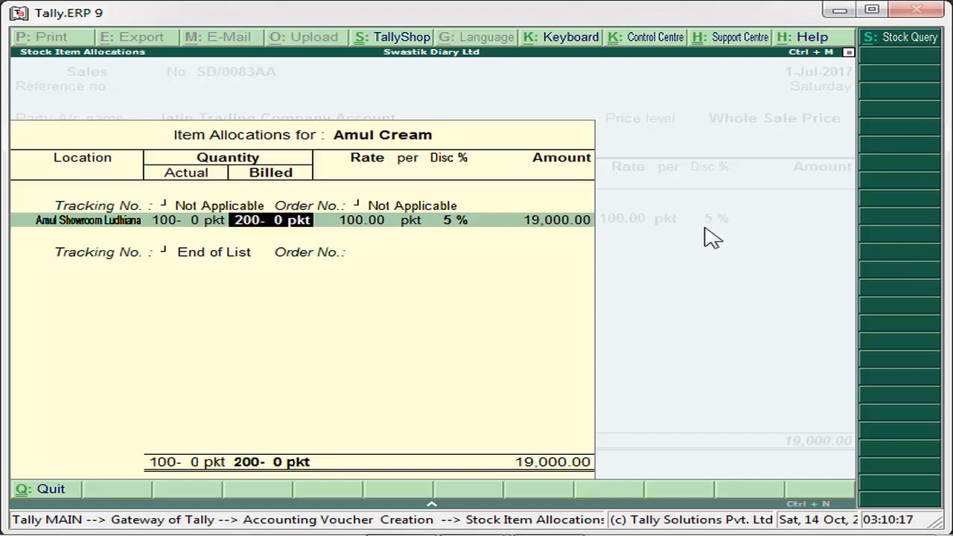
pyautogui.press('Return')
pyautogui.press('Return')
pyautogui.press('Return')
pyautogui.press('Return')
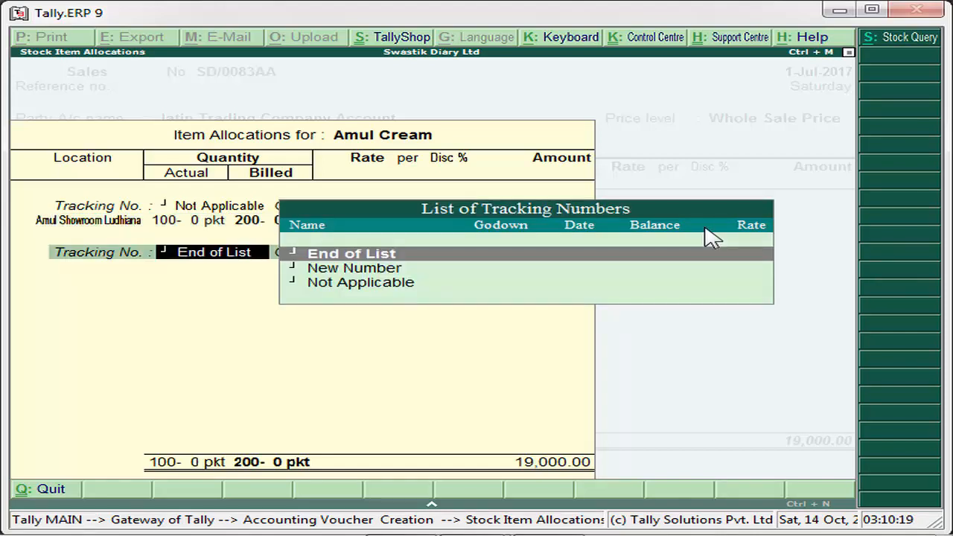
pyautogui.press('Return')
pyautogui.press('Return')
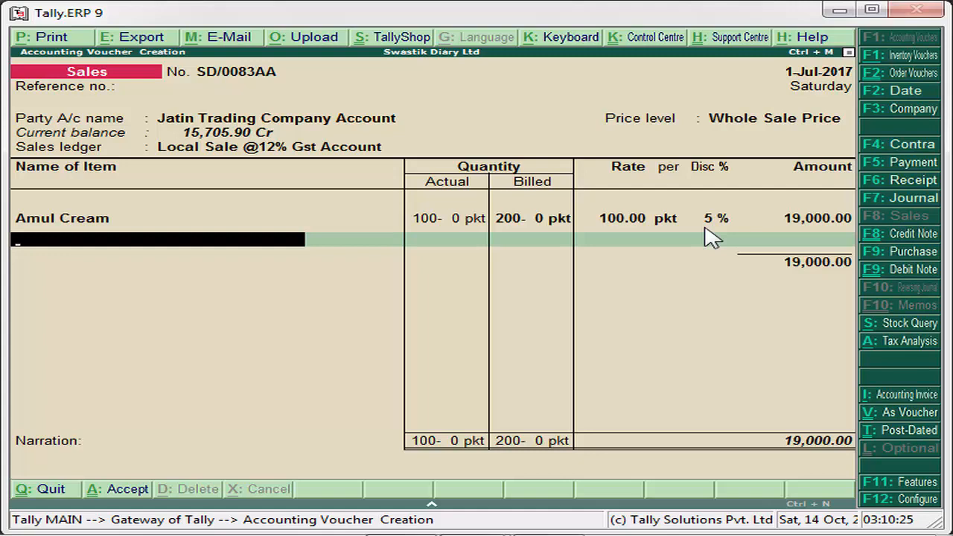
# Go back to the voucher's price level and examine the available price levels from Dealer Price to Whole Sale Price
pyautogui.press('BackSpace')
pyautogui.press('BackSpace')
pyautogui.press('BackSpace')
pyautogui.press('BackSpace')
pyautogui.press('BackSpace')
pyautogui.press('BackSpace')
pyautogui.press('BackSpace')
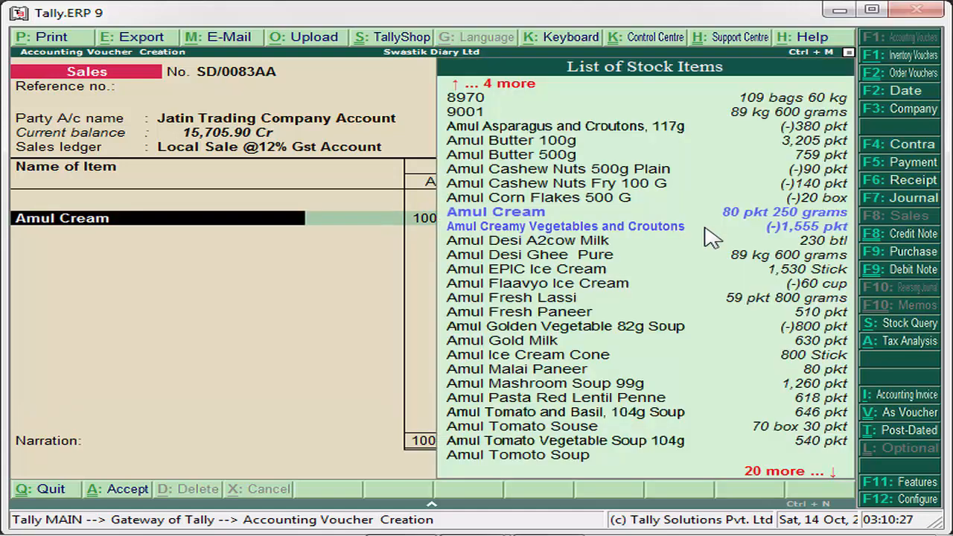
pyautogui.press('Return')
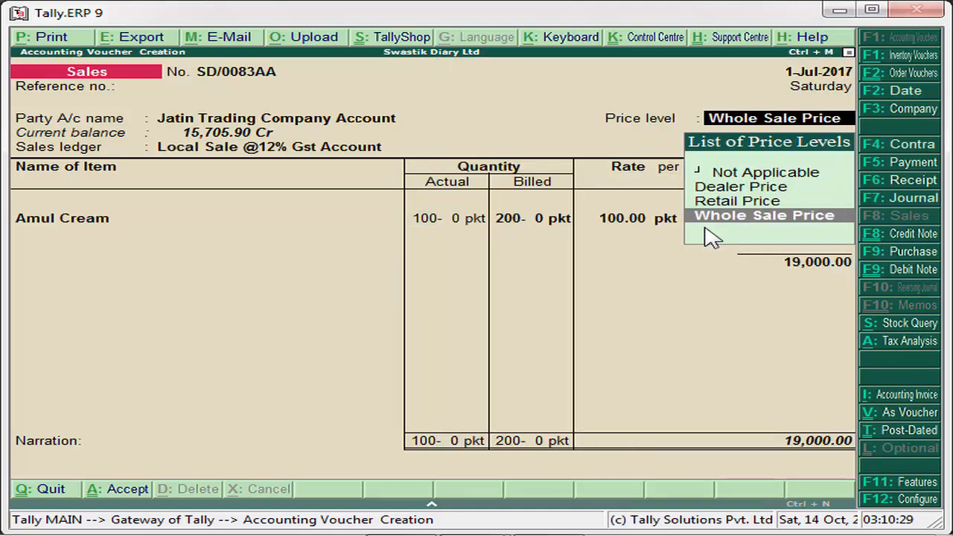
pyautogui.press('Up')
pyautogui.press('Up')
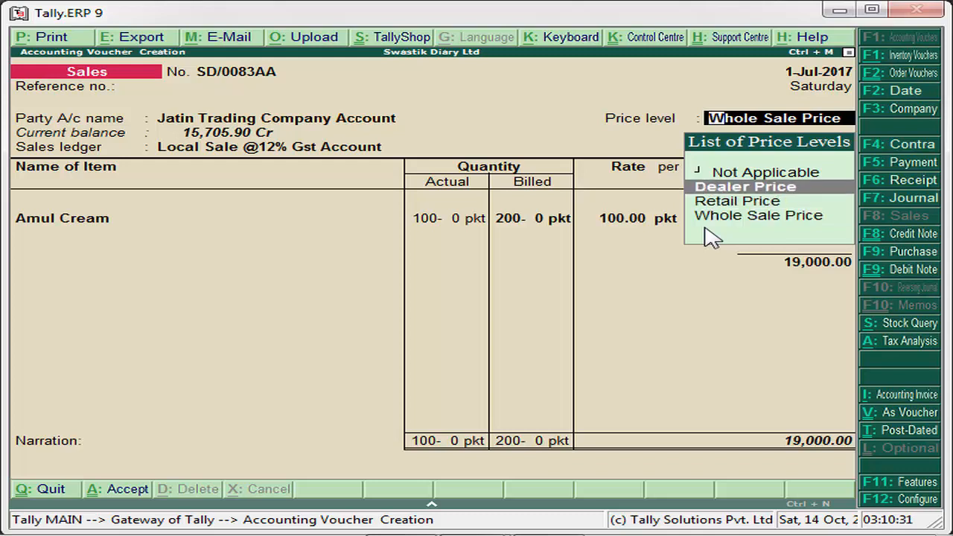
pyautogui.press('Down')
pyautogui.press('Down')
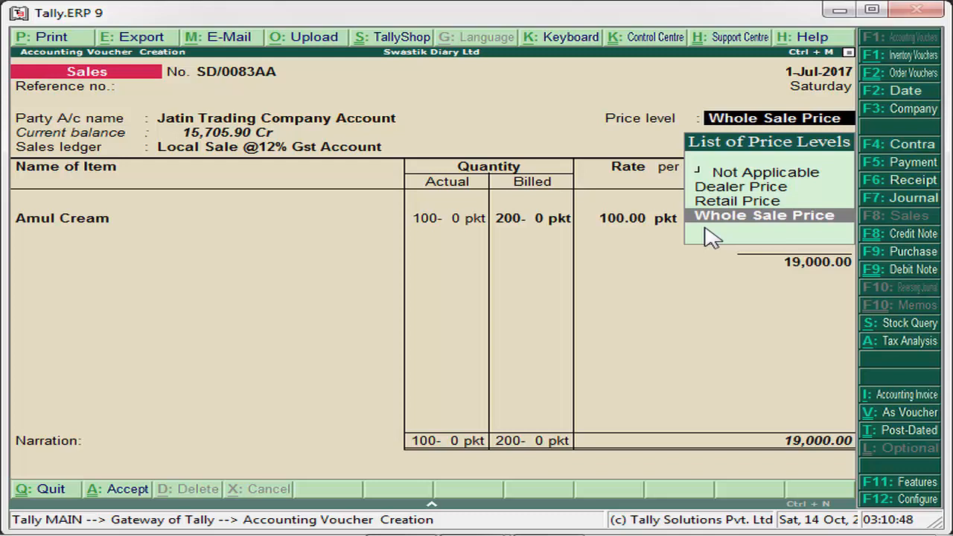
pyautogui.press('BackSpace')
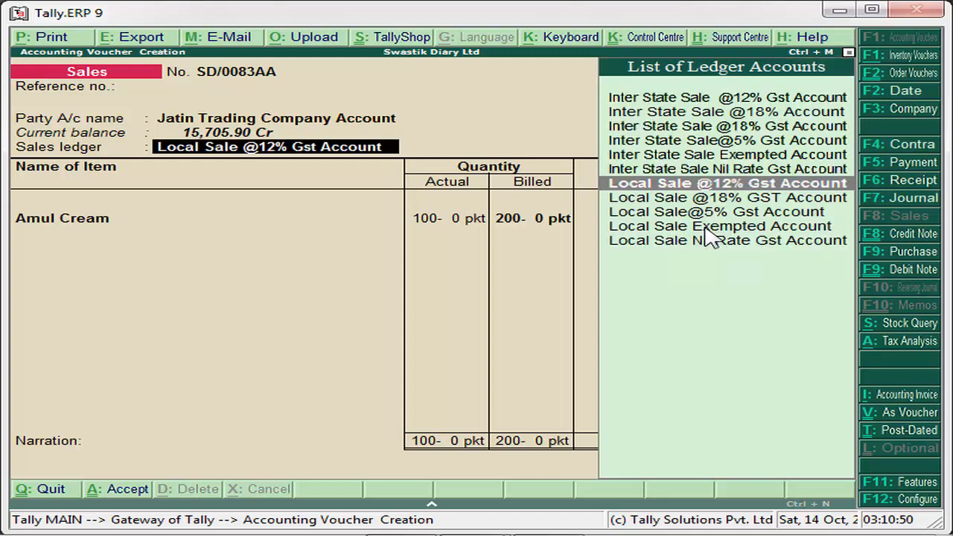
pyautogui.press('Return')
pyautogui.press('Return')
pyautogui.press('Return')
pyautogui.press('Return')
pyautogui.press('Return')
pyautogui.press('Return')
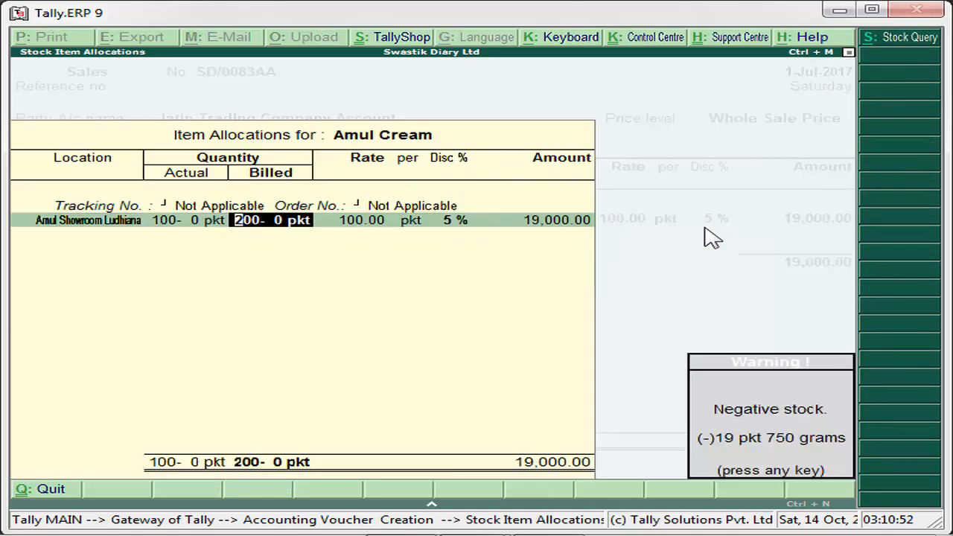
pyautogui.press('Return')
pyautogui.press('Return')
pyautogui.press('Return')
pyautogui.press('Return')
pyautogui.press('Return')
pyautogui.press('Return')
pyautogui.press('Return')
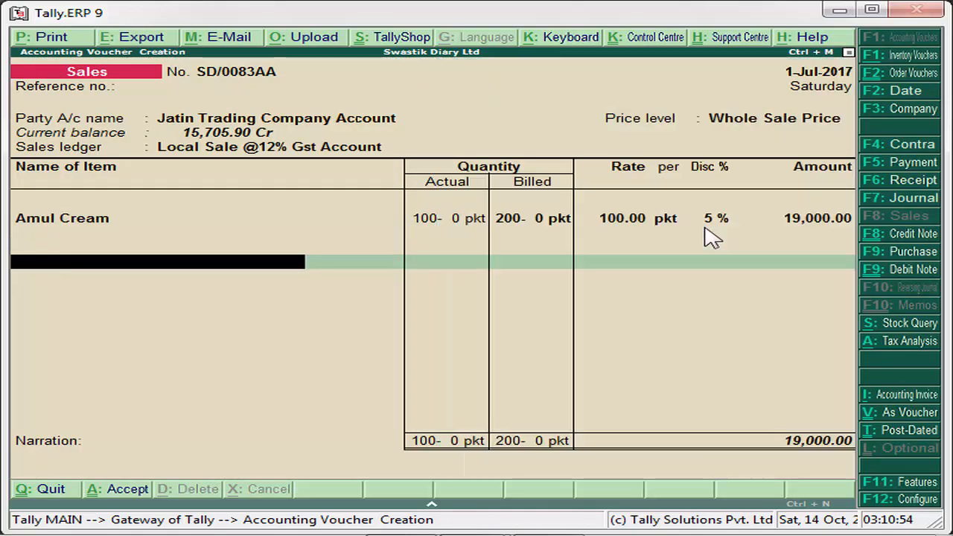
# Add the tax ledger Output CGST @6% Account below the items and accept its calculated amount
pyautogui.write('Ou')
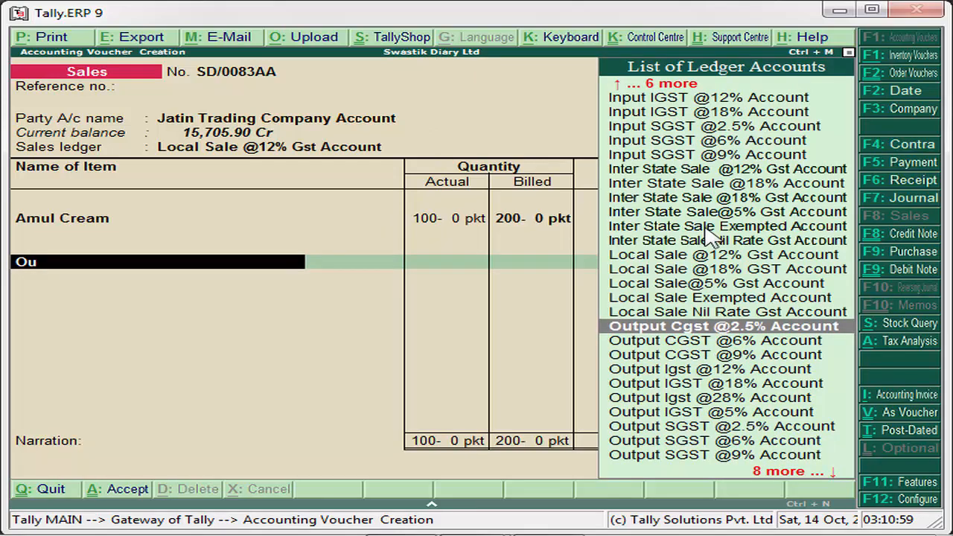
pyautogui.press('Down')
pyautogui.press('Return')
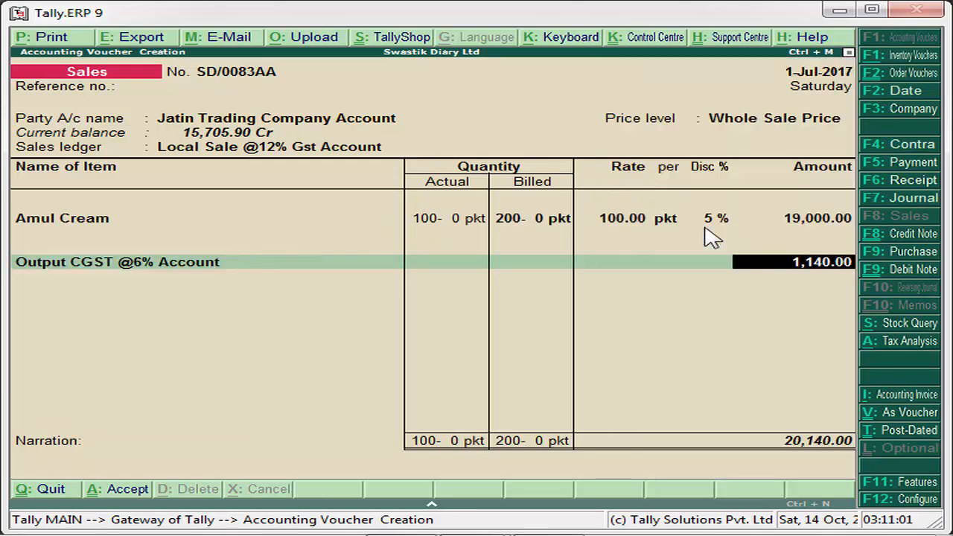
pyautogui.press('Return')
# Add the tax ledger Output SGST @6% Account below the CGST line and accept its calculated amount
pyautogui.write('Ou')
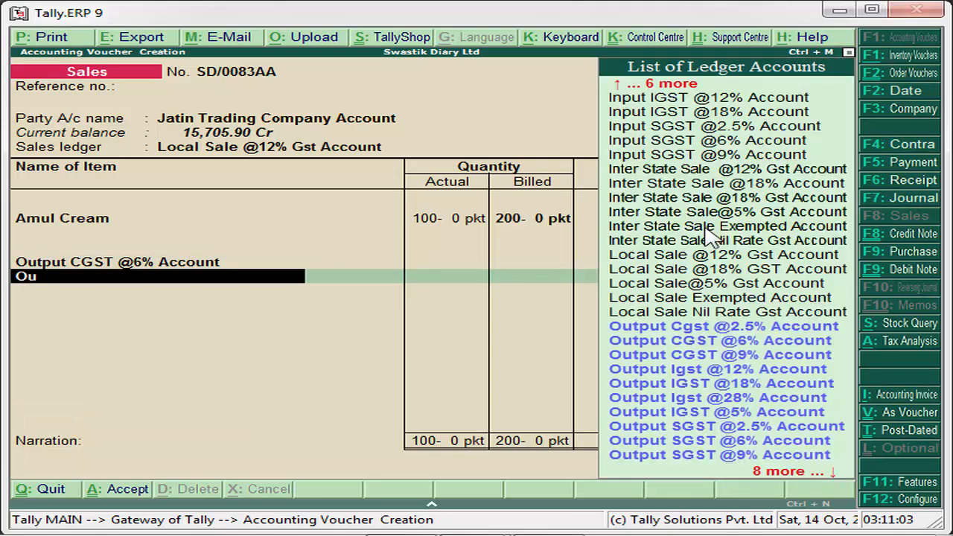
pyautogui.press('Down')
pyautogui.press('Down')
pyautogui.press('Down')
pyautogui.press('Down')
pyautogui.press('Down')
pyautogui.press('Down')
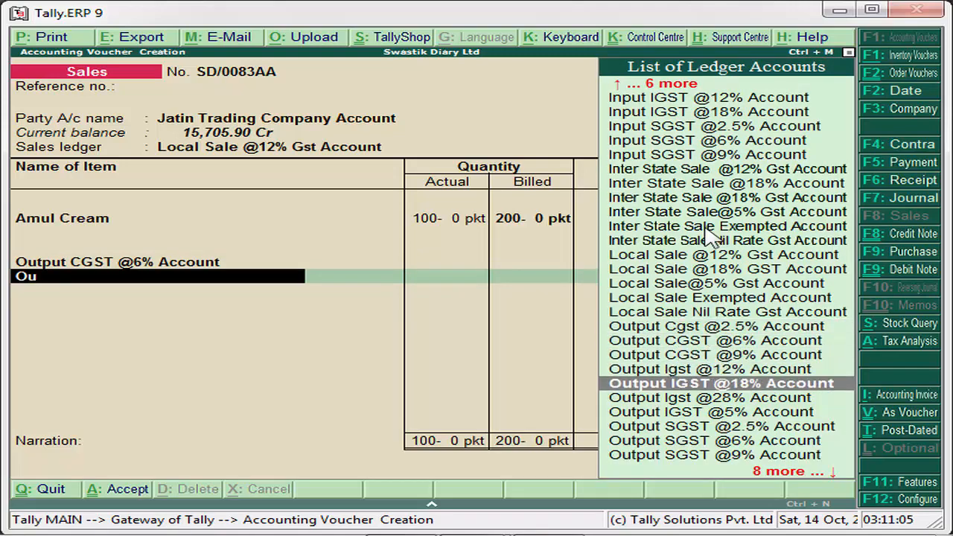
pyautogui.press('Return')
pyautogui.press('Return')
pyautogui.press('Return')
pyautogui.press('Return')
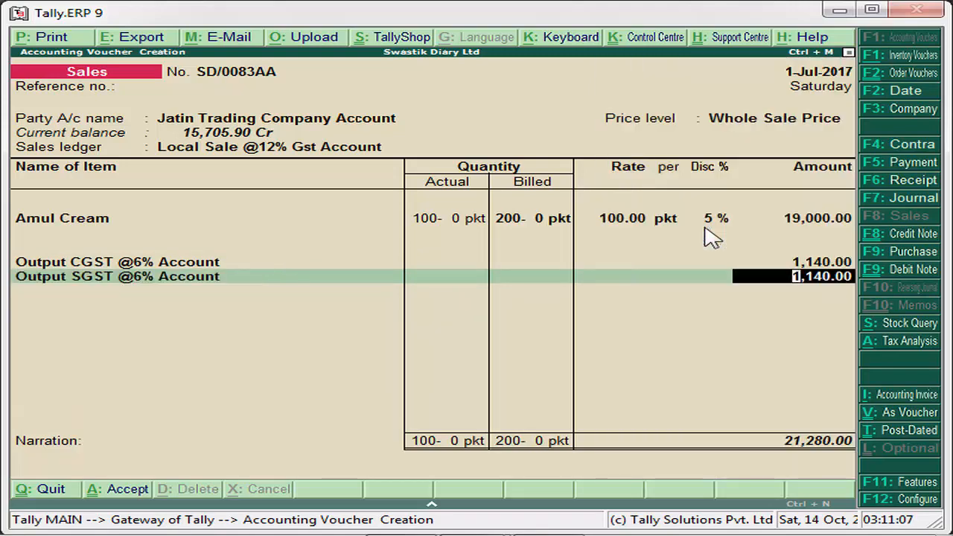
pyautogui.press('Return')
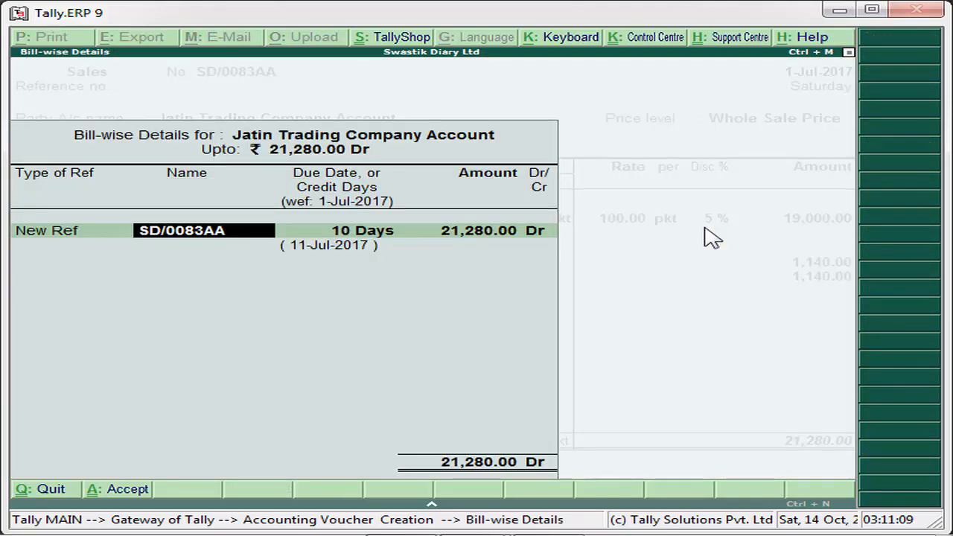
# Accept the New Ref bill-wise details with 10 days of credit and save the sales voucher without a narration
pyautogui.press('Return')
pyautogui.press('Return')
pyautogui.press('Return')
pyautogui.press('Return')
pyautogui.press('Return')
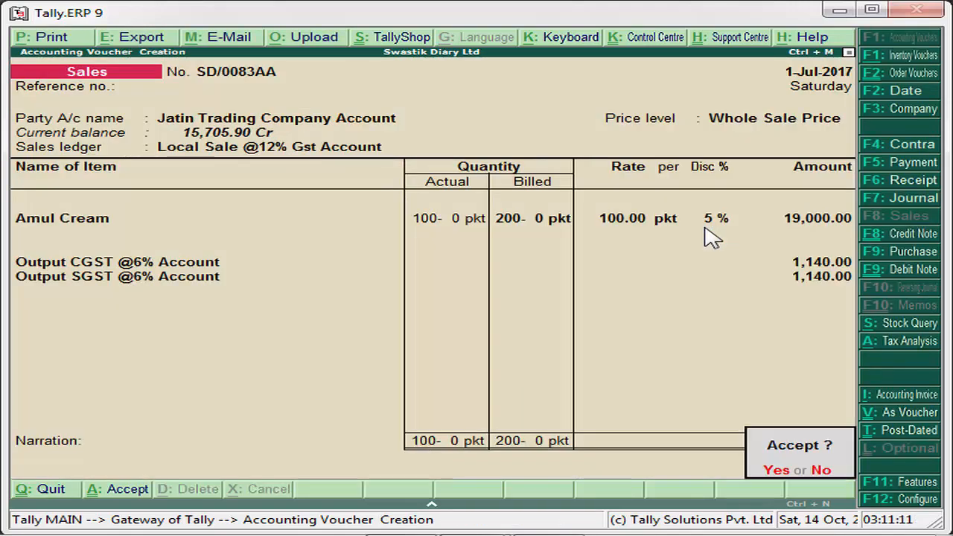
pyautogui.press('Return')
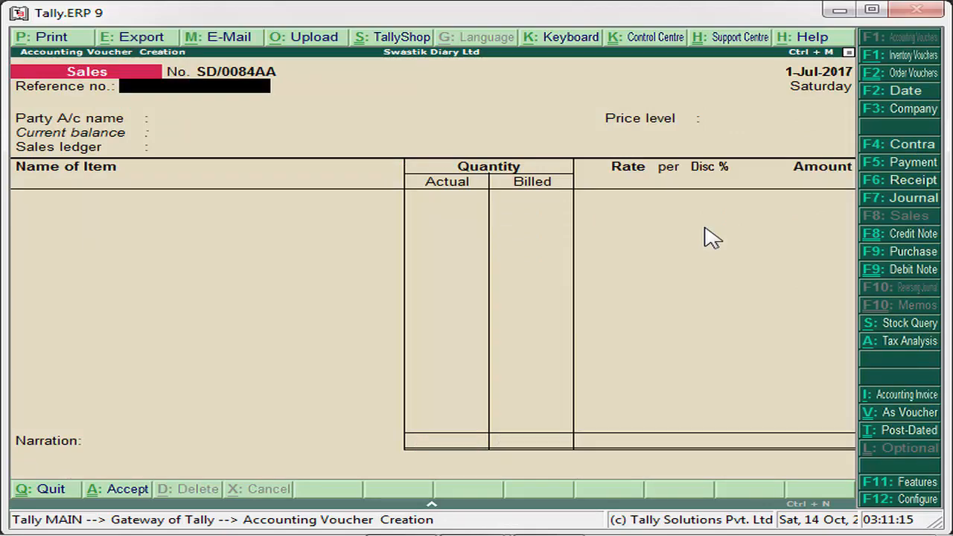
# Glance at the lecture slide, then quit sales voucher entry and return to the Gateway of Tally
pyautogui.hotkey('alt', 'Tab')
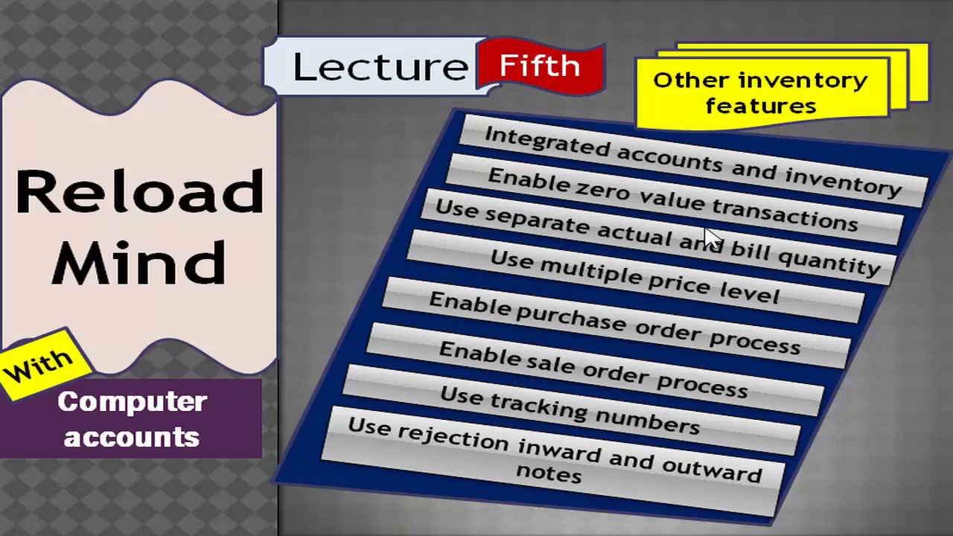
pyautogui.hotkey('alt', 'Tab')
pyautogui.press('Escape')
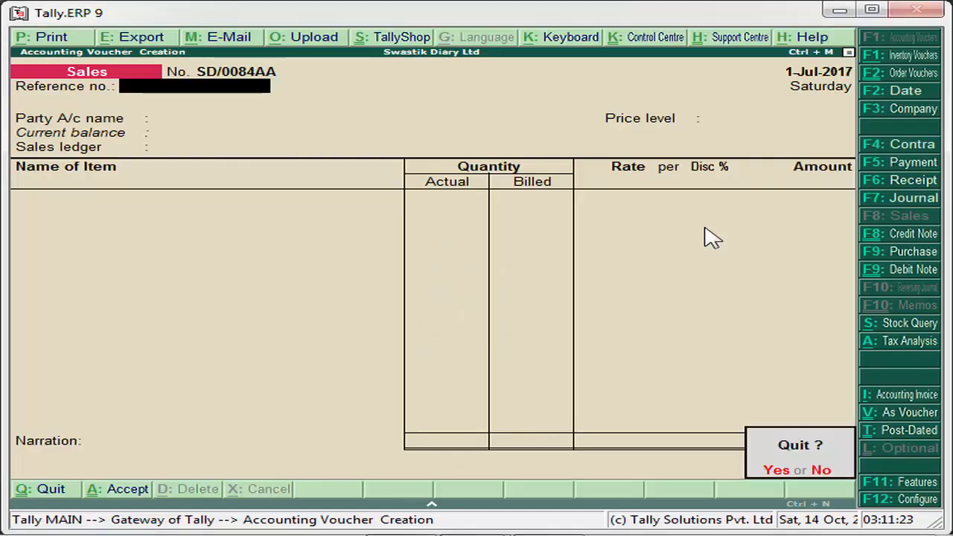
pyautogui.press('Return')
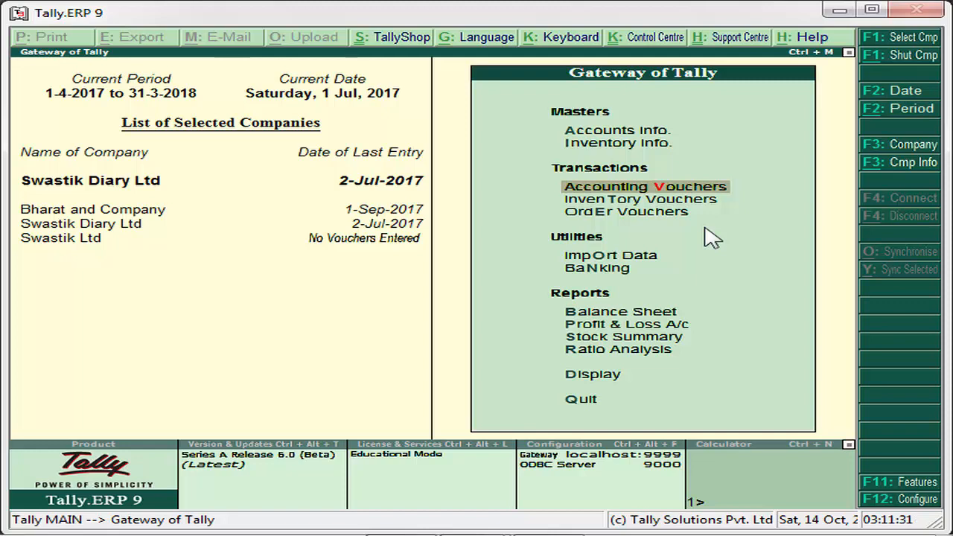
# Open the Inventory Features of the company Swastik Diary Ltd
pyautogui.press('F11')
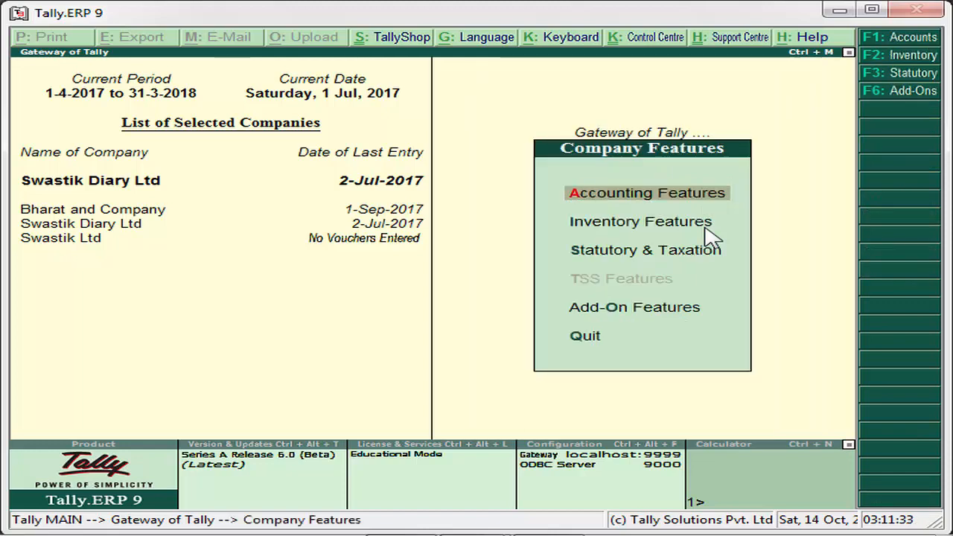
pyautogui.press('Down')
pyautogui.press('Return')
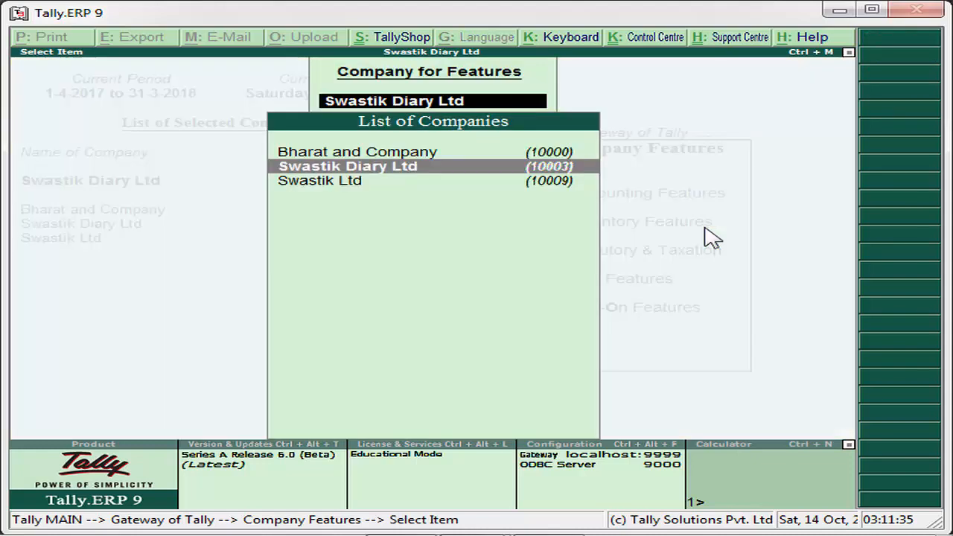
pyautogui.press('Return')
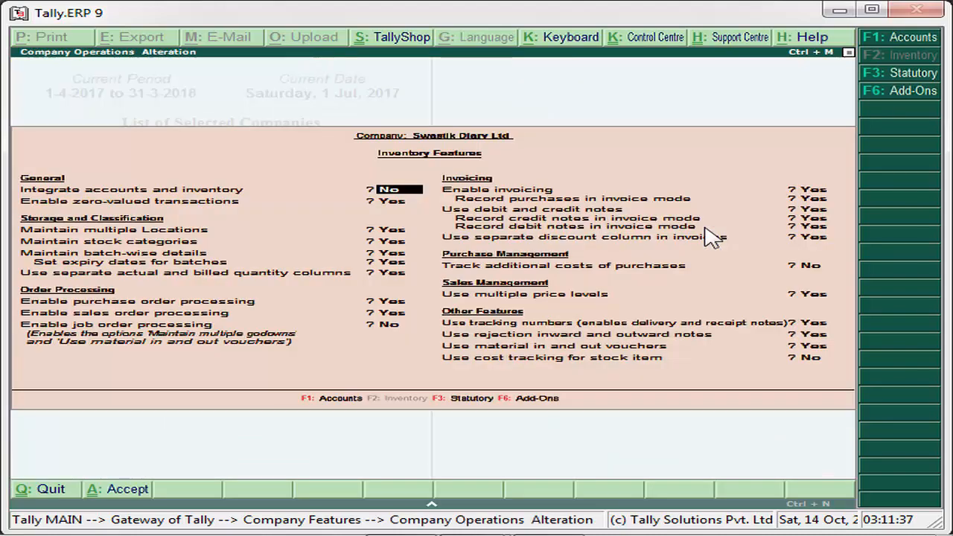
# Review the General, Storage and Classification, and purchase and sales order processing options in Inventory Features
pyautogui.press('Return')
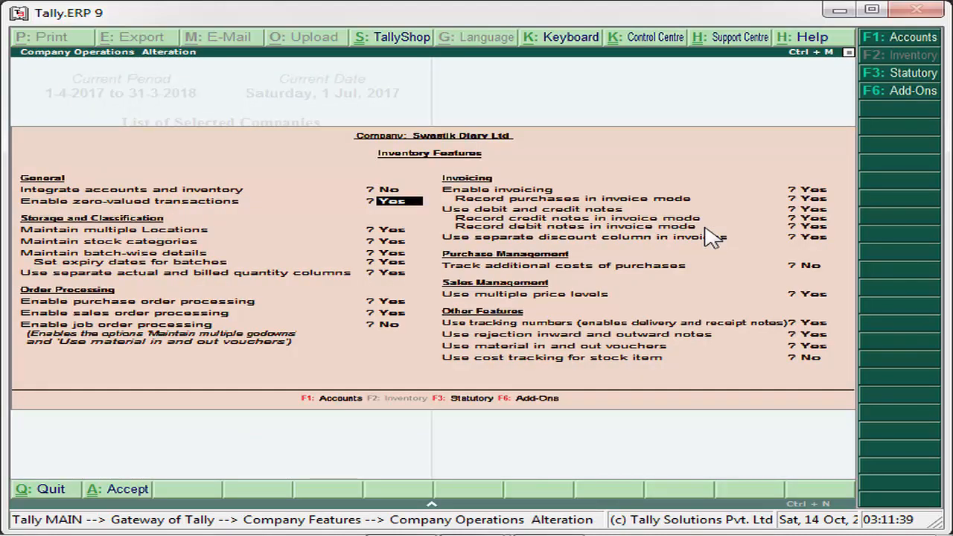
pyautogui.press('Return')
pyautogui.press('Return')
pyautogui.press('Return')
pyautogui.press('Return')
pyautogui.press('Return')
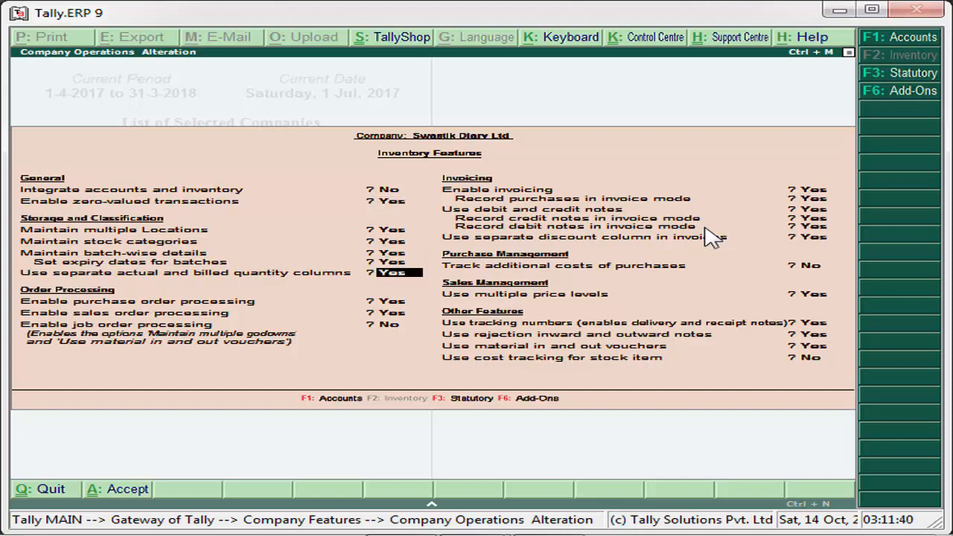
pyautogui.press('Return')
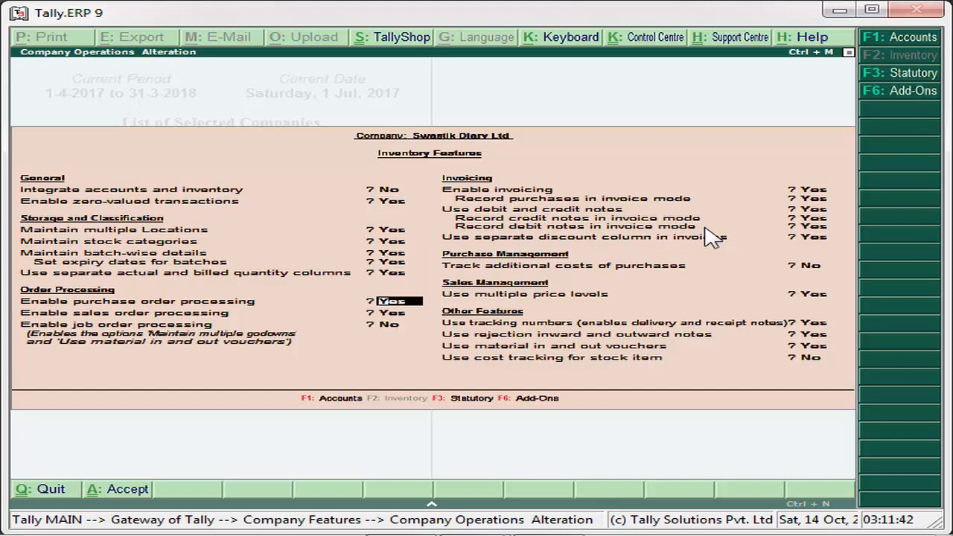
pyautogui.press('Return')
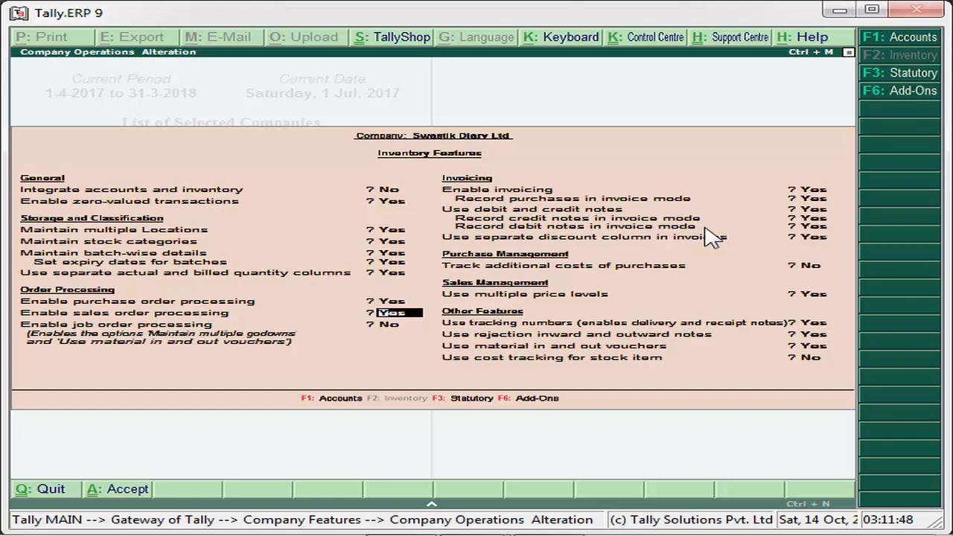
# Review the invoicing, company price level, tracking number, and rejection note options, keeping their existing settings
pyautogui.press('Return')
pyautogui.press('Return')
pyautogui.press('Return')
pyautogui.press('Return')
pyautogui.press('Return')
pyautogui.press('Return')
pyautogui.press('Return')
pyautogui.press('Return')
pyautogui.press('Return')
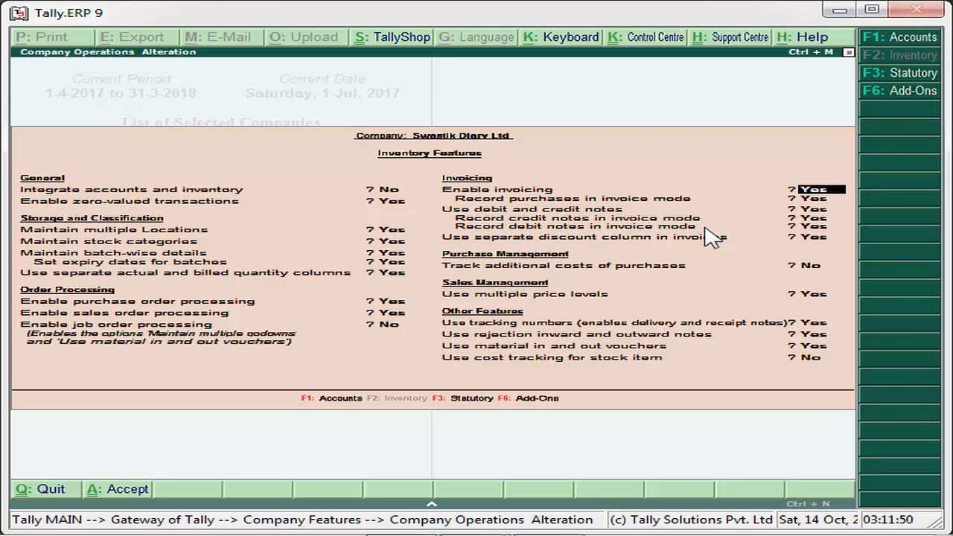
pyautogui.press('Return')
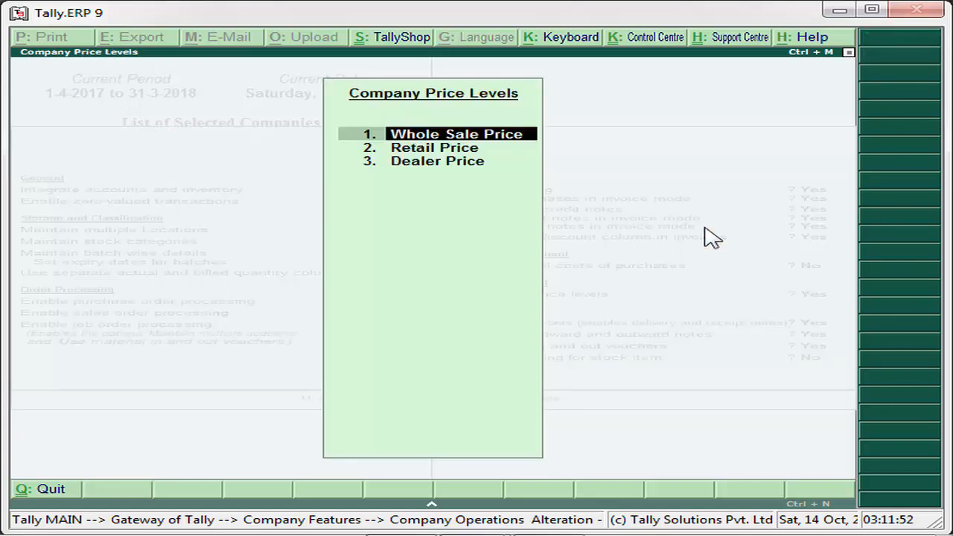
pyautogui.press('Return')
pyautogui.press('Return')
pyautogui.press('Return')
pyautogui.press('Return')
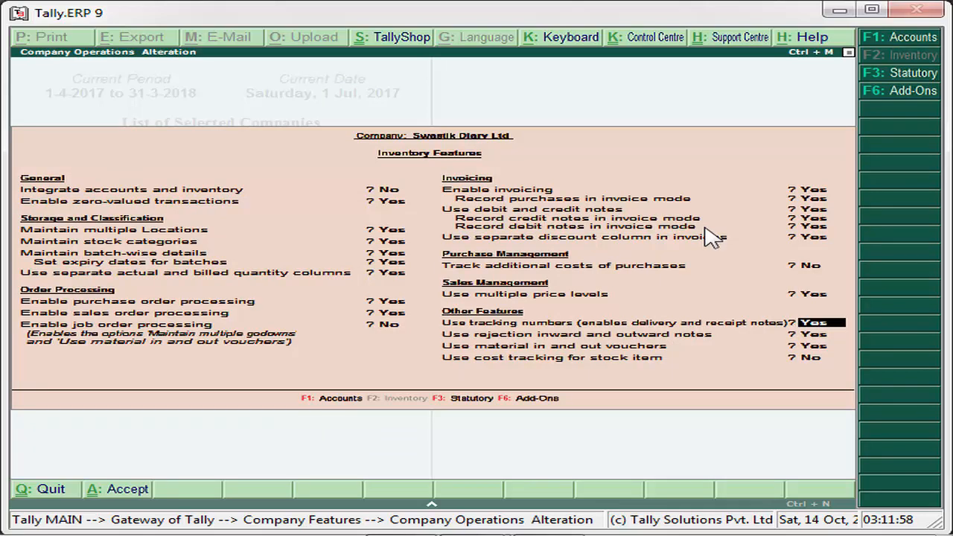
pyautogui.press('Return')
pyautogui.press('Return')
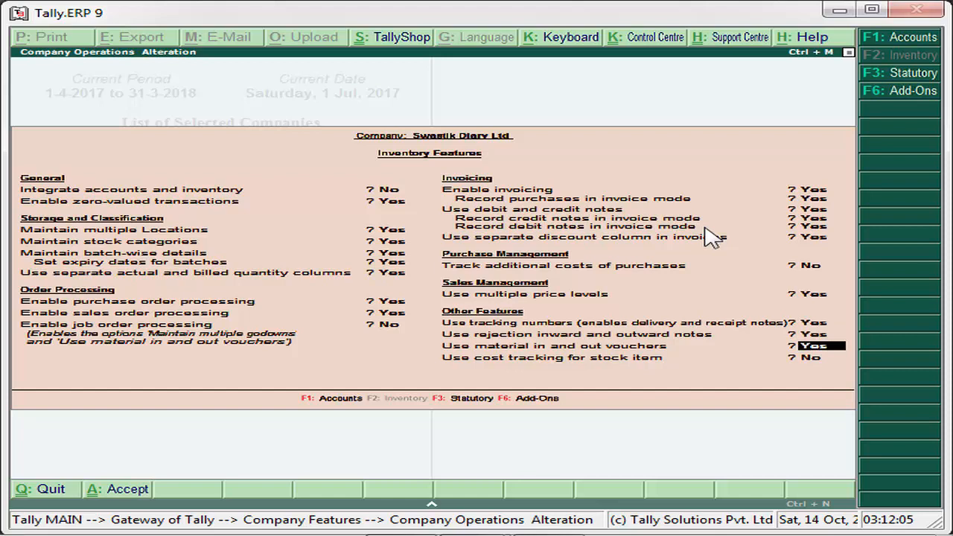
# Go back to Order Processing and recheck the purchase and sales order processing options
pyautogui.press('Up')
pyautogui.press('Up')
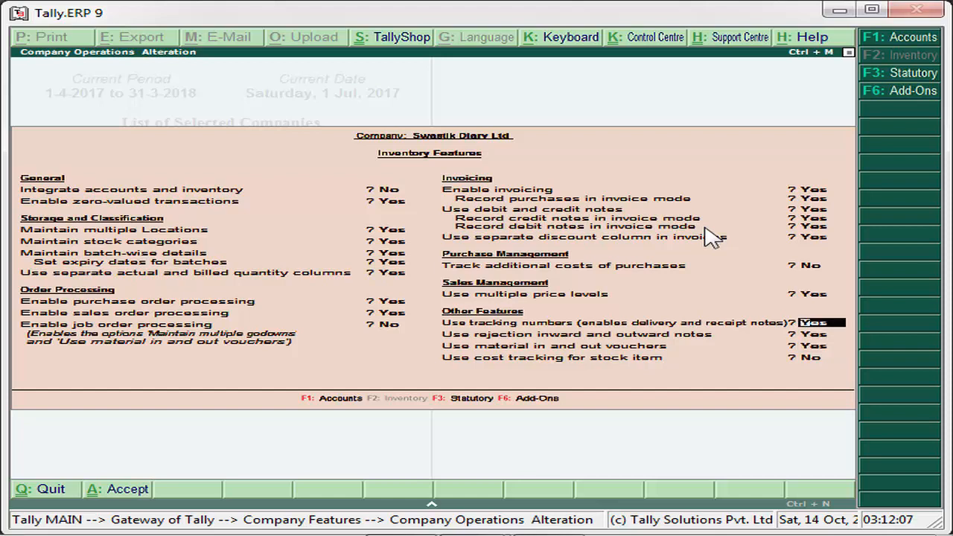
pyautogui.press('Up')
pyautogui.press('Up')
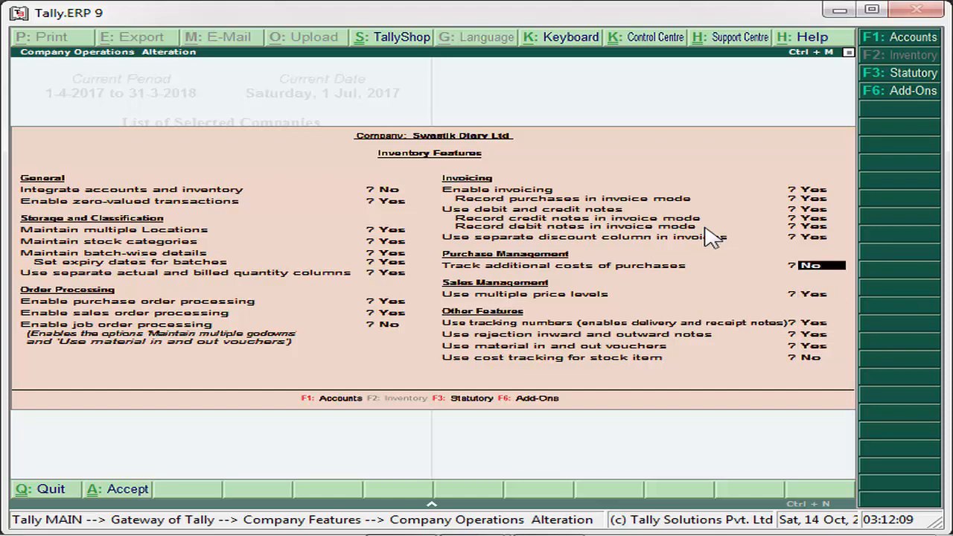
pyautogui.press('Up')
pyautogui.press('Up')
pyautogui.press('Up')
pyautogui.press('Up')
pyautogui.press('Up')
pyautogui.press('Up')
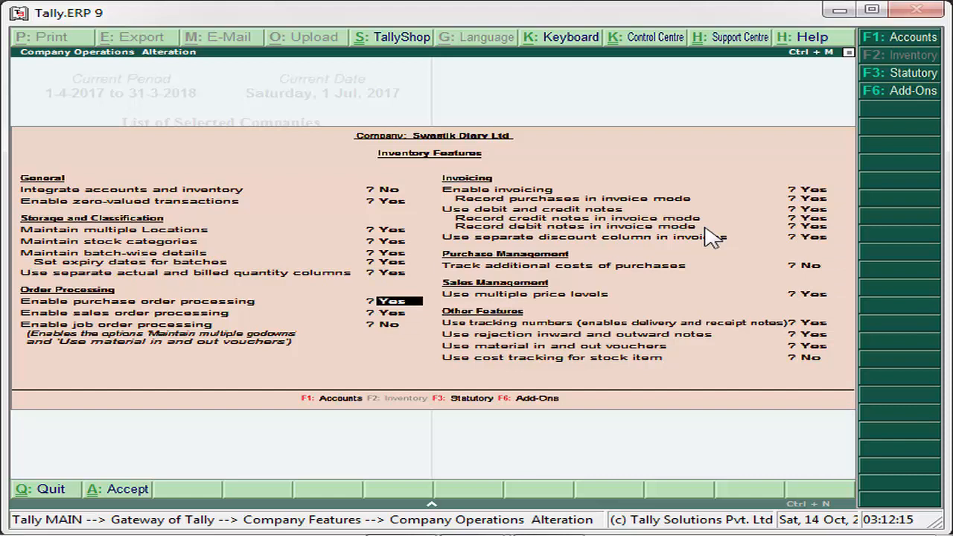
pyautogui.press('Return')
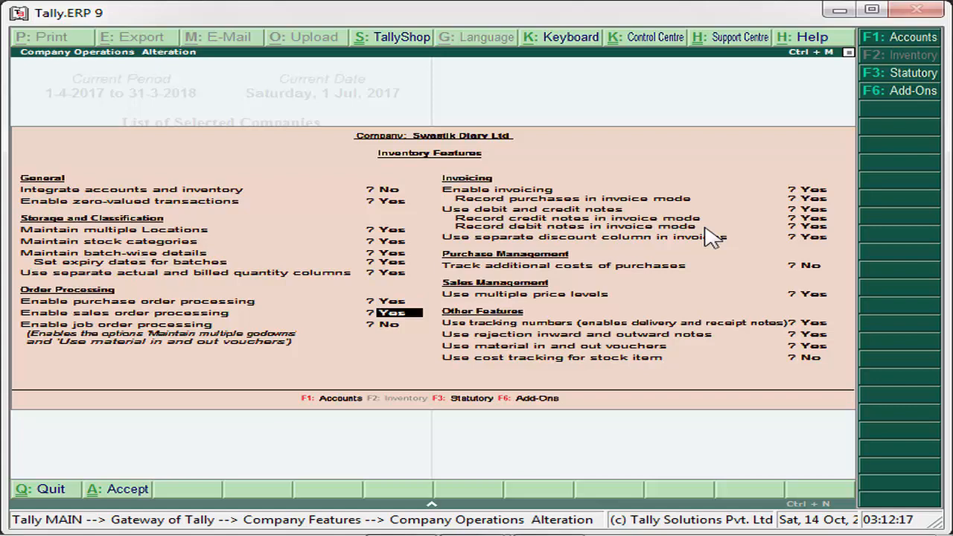
# Recheck the remaining options from job order processing through tracking numbers and rejection inward and outward notes
pyautogui.press('Return')
pyautogui.press('Return')
pyautogui.press('Return')
pyautogui.press('Return')
pyautogui.press('Return')
pyautogui.press('Return')
pyautogui.press('Return')
pyautogui.press('Return')
pyautogui.press('Return')
pyautogui.press('Return')
pyautogui.press('Return')
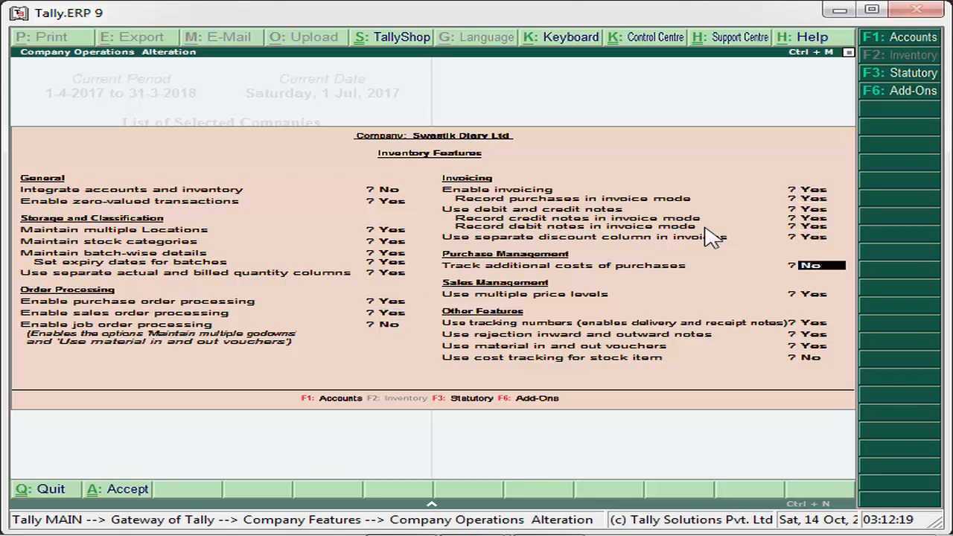
pyautogui.press('Return')
pyautogui.press('Return')
pyautogui.press('Return')
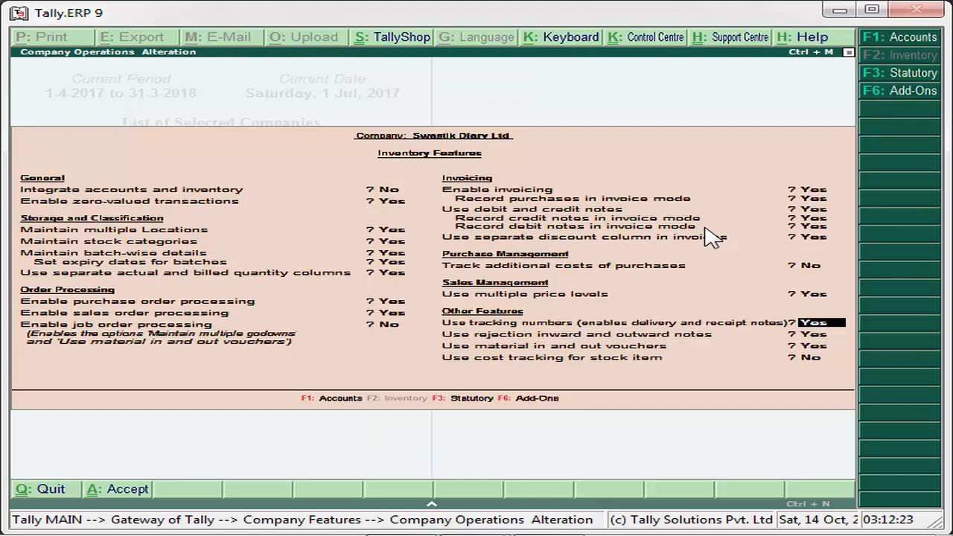
pyautogui.press('Return')
pyautogui.press('Return')
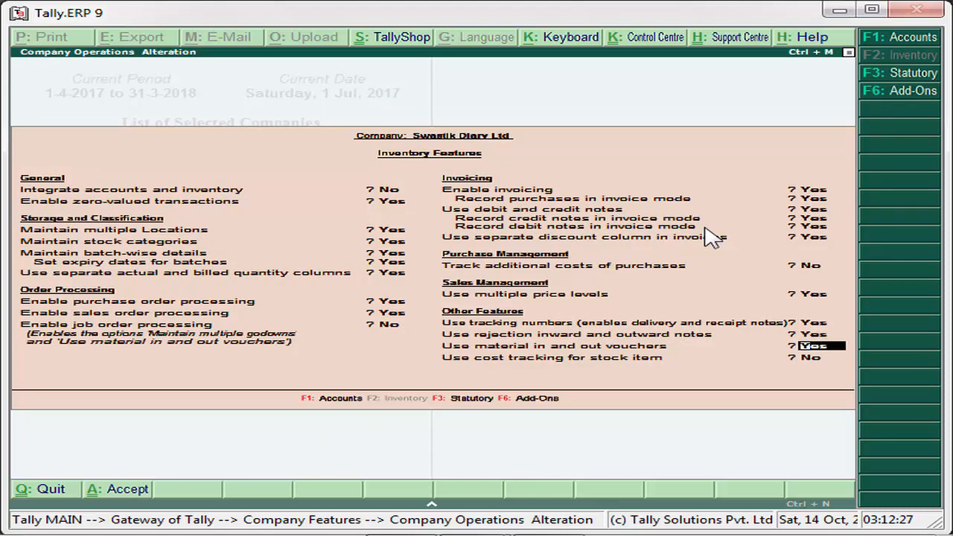
# Set Use material in and out vouchers to No, accept the Inventory Features, and return to the Gateway of Tally
pyautogui.press('Up')
pyautogui.press('Up')
pyautogui.press('Down')
pyautogui.press('Down')
pyautogui.write('n')
pyautogui.press('Return')
pyautogui.press('Return')
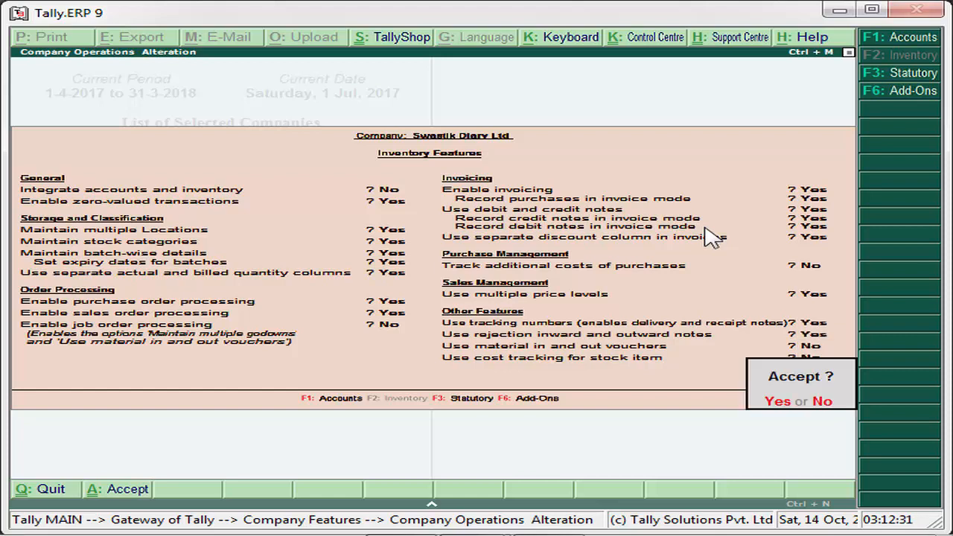
pyautogui.press('y')
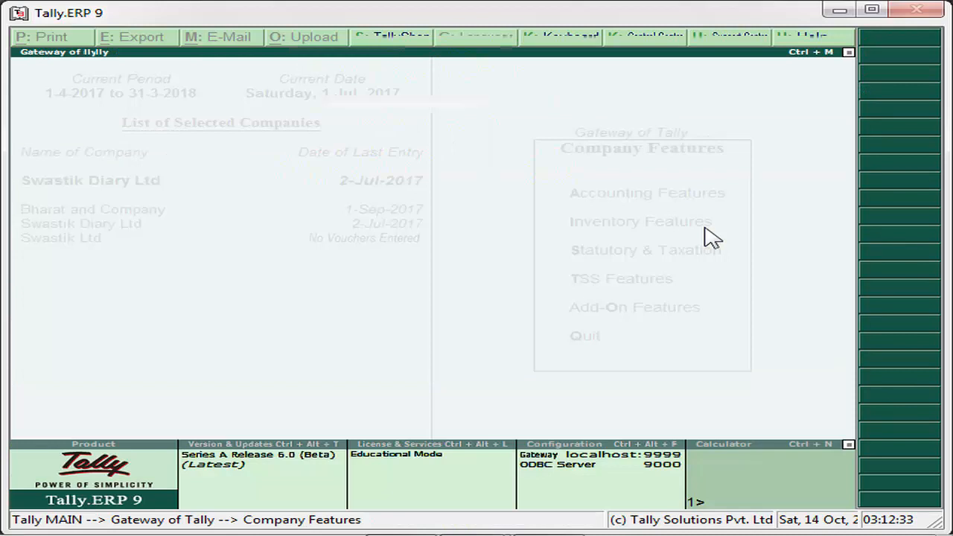
pyautogui.press('Escape')
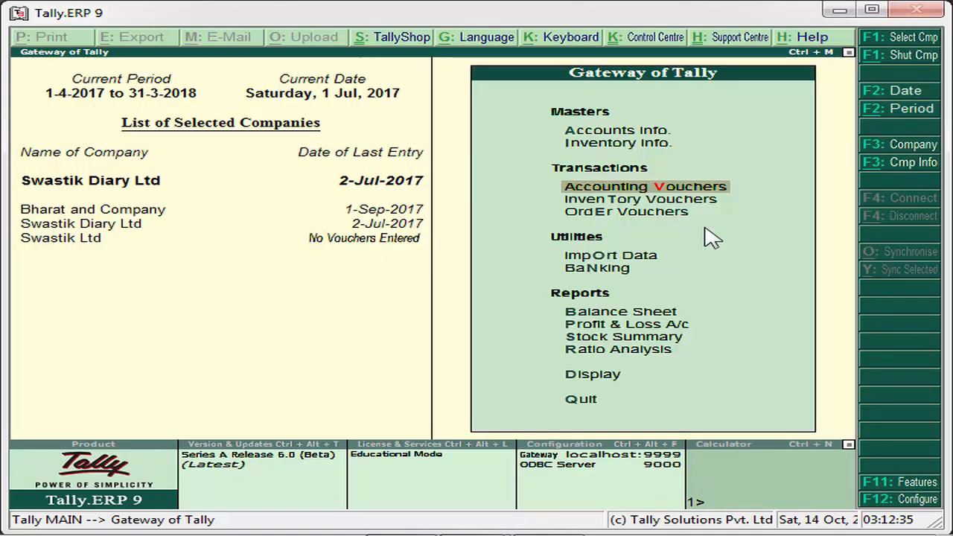
# Open Order Vouchers and switch from the sales order to a new Purchase Order voucher
pyautogui.press('Down')
pyautogui.press('Down')
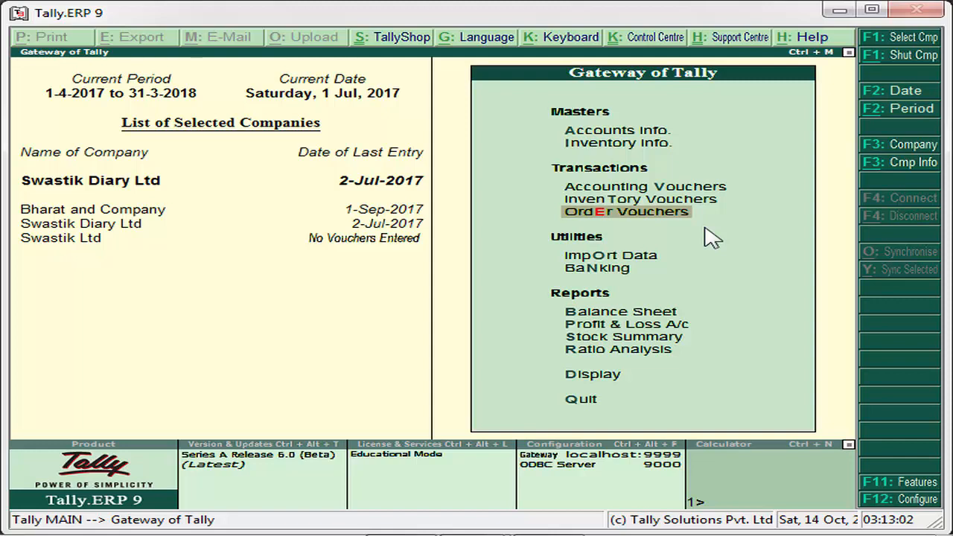
pyautogui.press('Return')
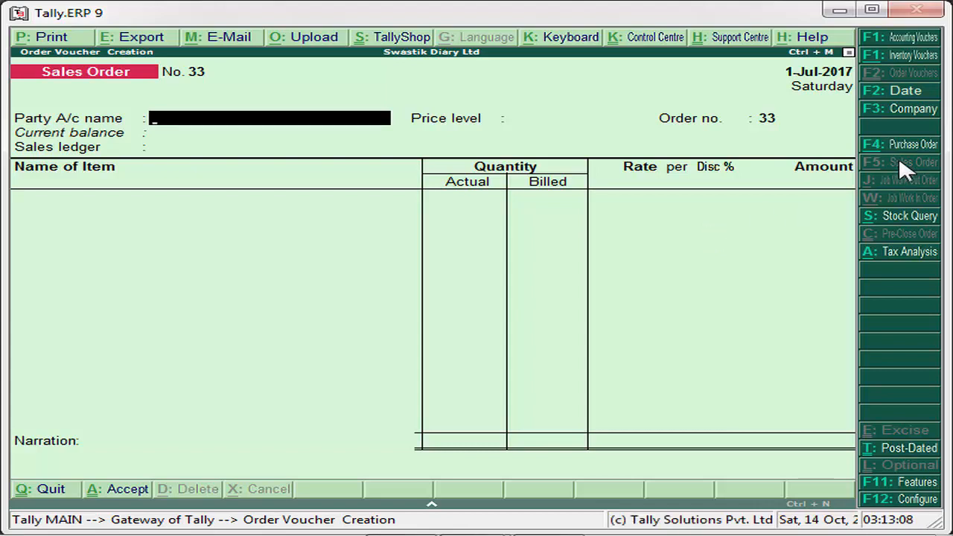
pyautogui.press('F4')
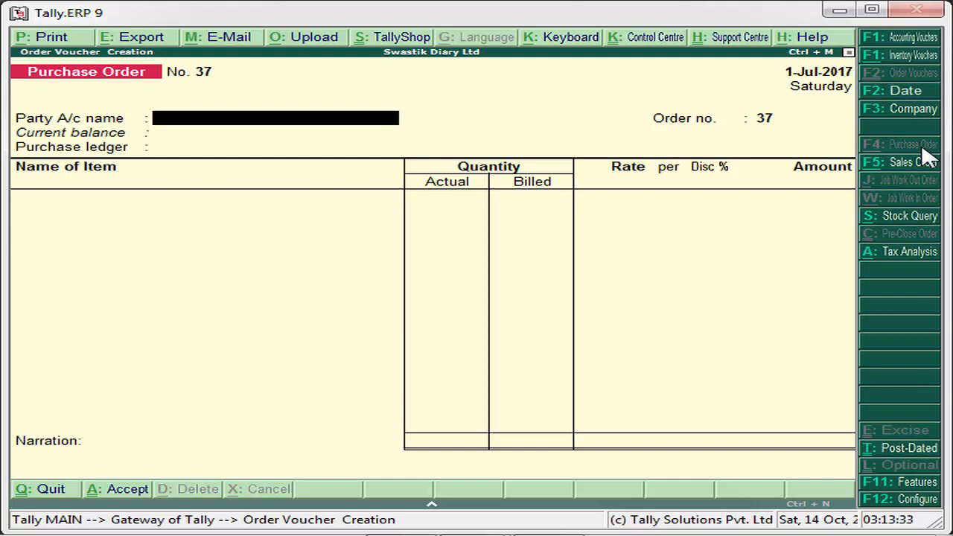
# Choose Kent Bros and Sons Account as the party of the purchase order
pyautogui.write('S')
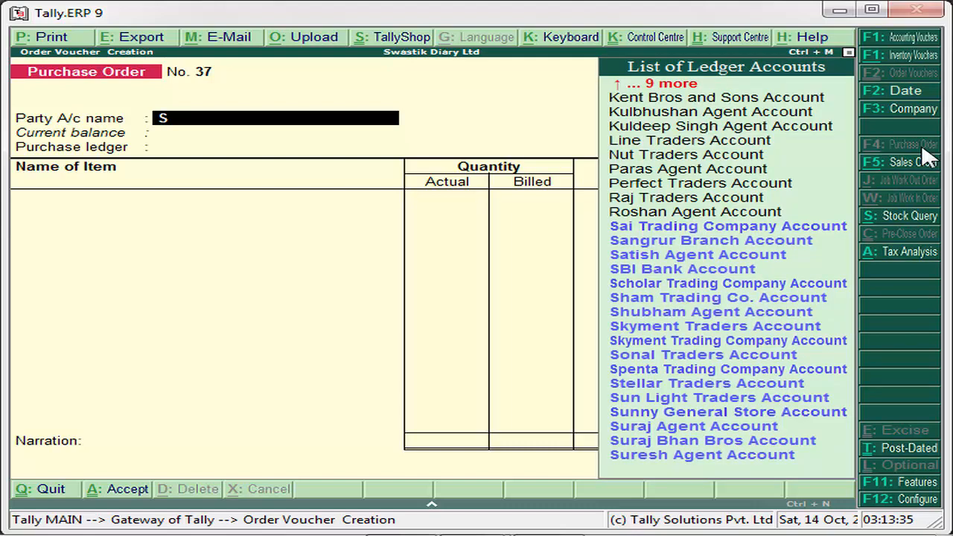
pyautogui.press('Up')
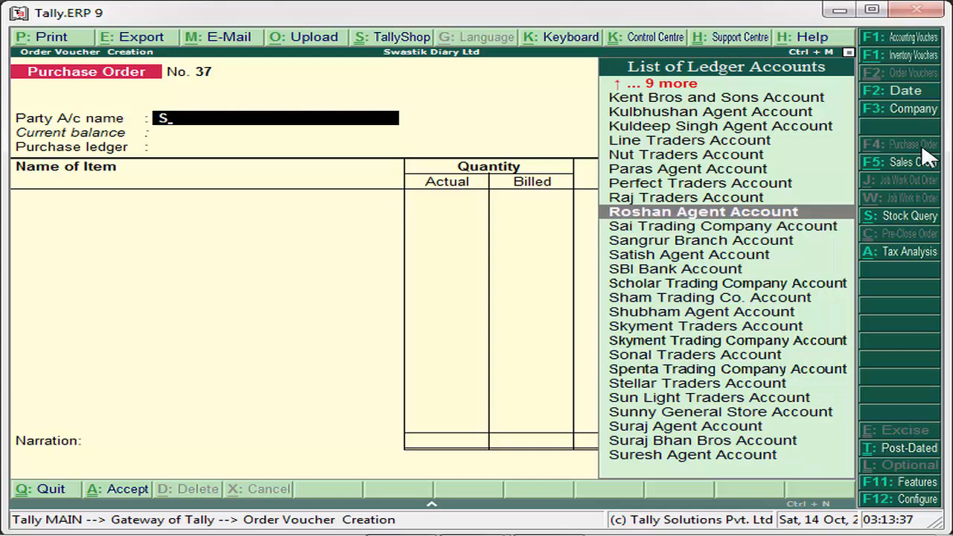
pyautogui.press('Up')
pyautogui.press('Up')
pyautogui.press('Up')
pyautogui.press('Up')
pyautogui.press('Up')
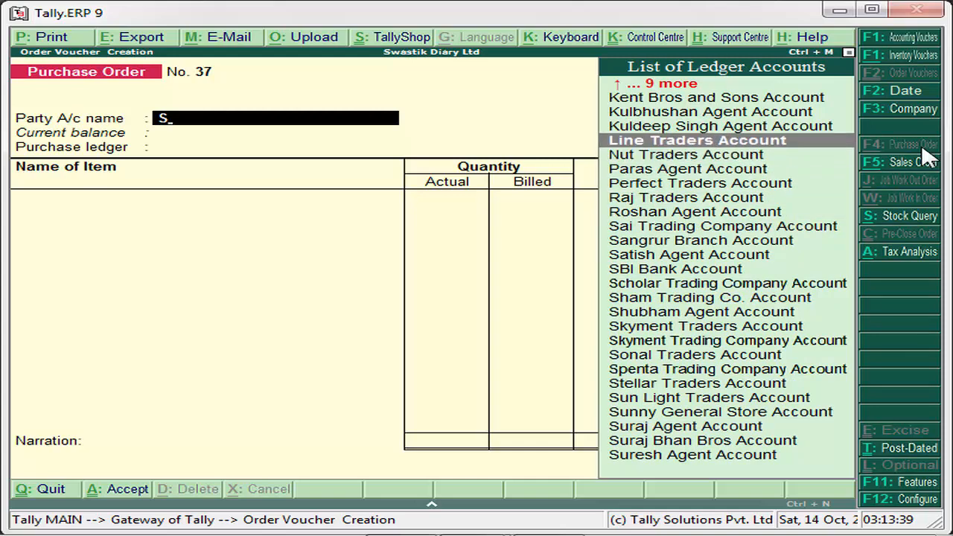
pyautogui.press('Up')
pyautogui.press('Up')
pyautogui.press('Up')
pyautogui.press('Return')
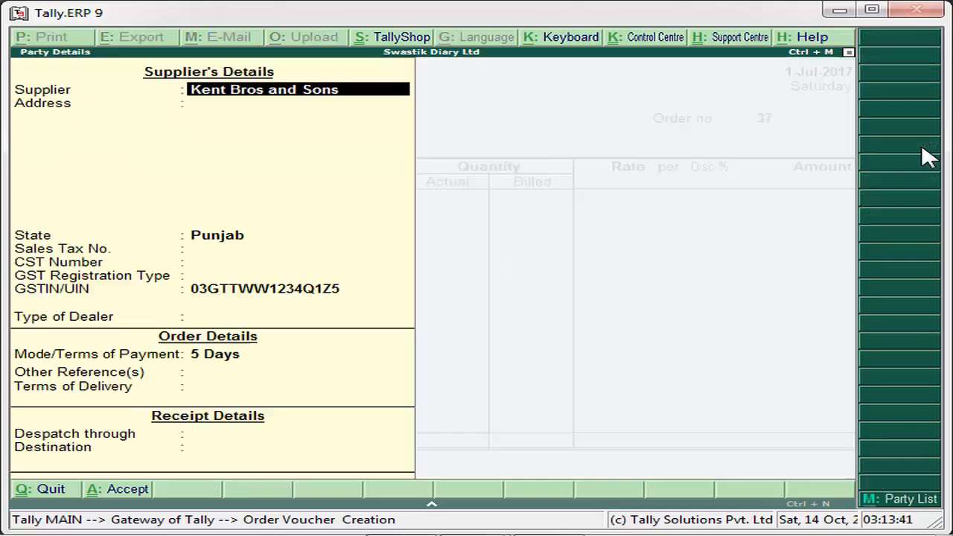
# Keep the supplier's name and state Punjab, leave the tax numbers blank, and set the GST Registration Type to Regular
pyautogui.press('Return')
pyautogui.press('Return')
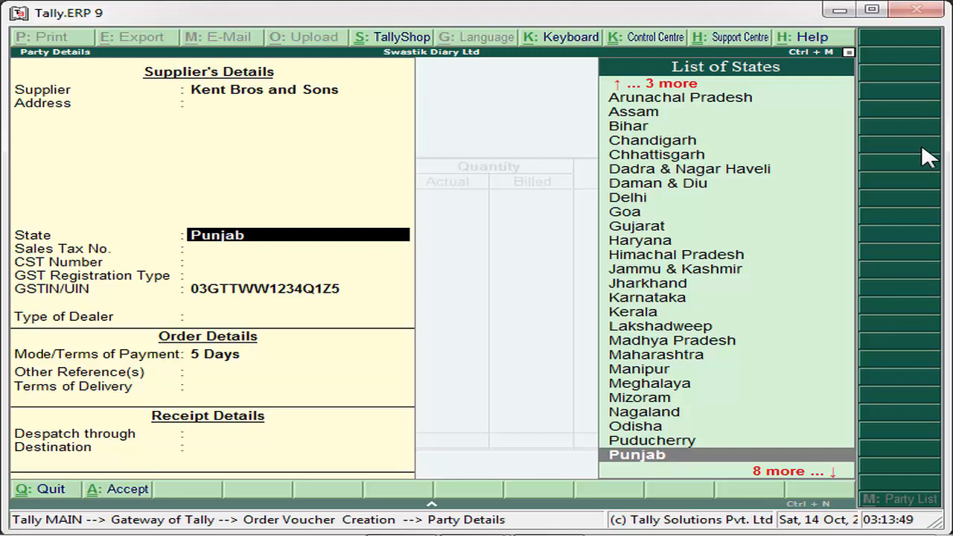
pyautogui.press('Return')
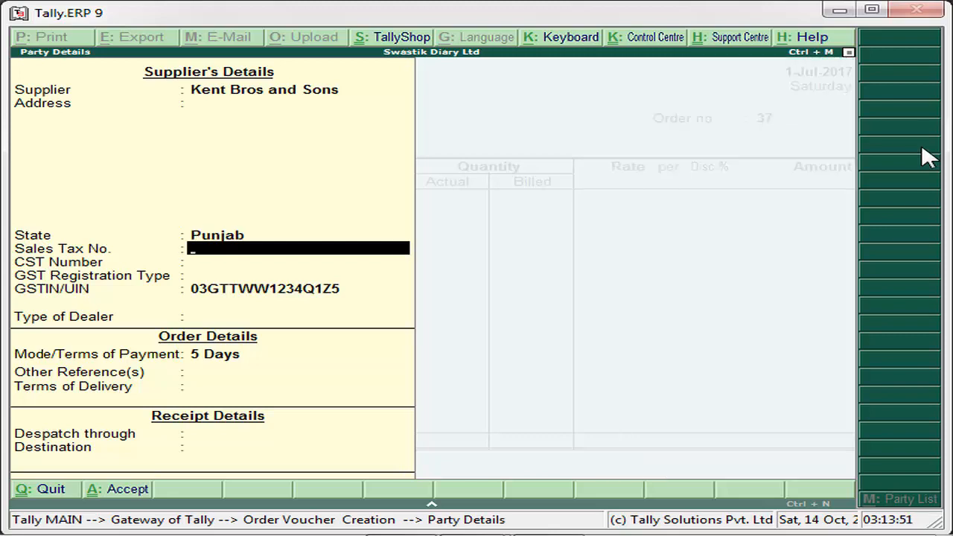
pyautogui.press('Return')
pyautogui.press('Return')
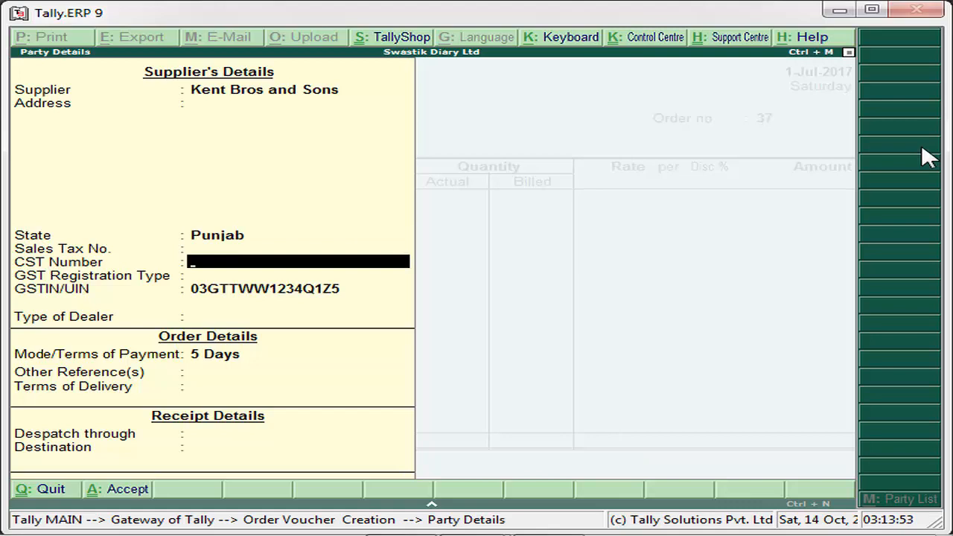
pyautogui.press('Down')
pyautogui.press('Down')
pyautogui.press('Down')
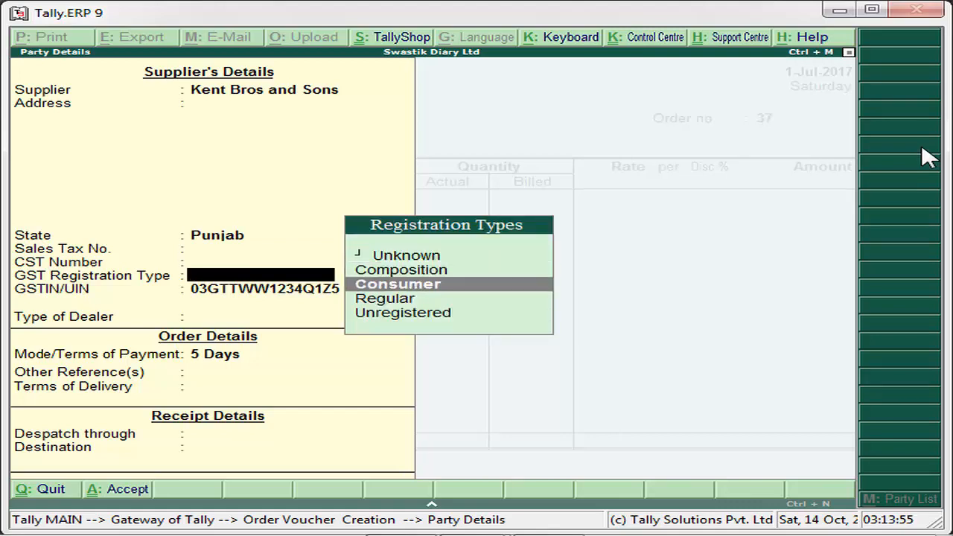
pyautogui.press('Return')
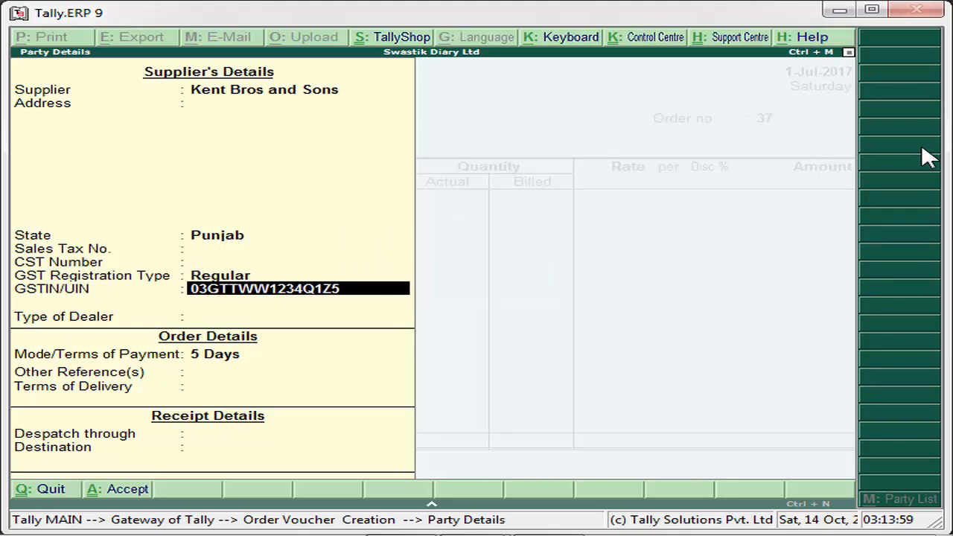
# Keep the supplier's existing GSTIN/UIN and set the Type of Dealer to Regular
pyautogui.press('Return')
pyautogui.press('Down')
pyautogui.press('Down')
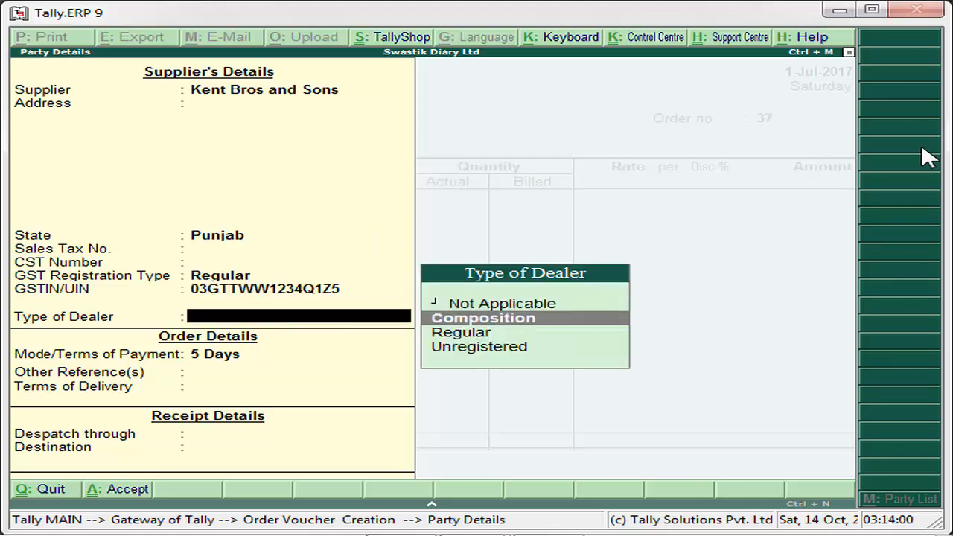
pyautogui.press('Up')
pyautogui.press('Down')
pyautogui.press('Down')
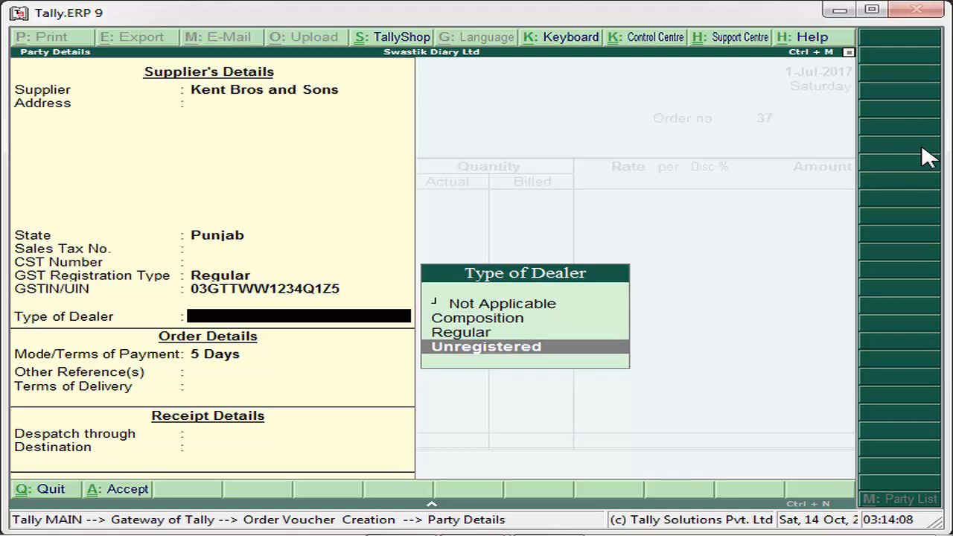
pyautogui.press('Up')
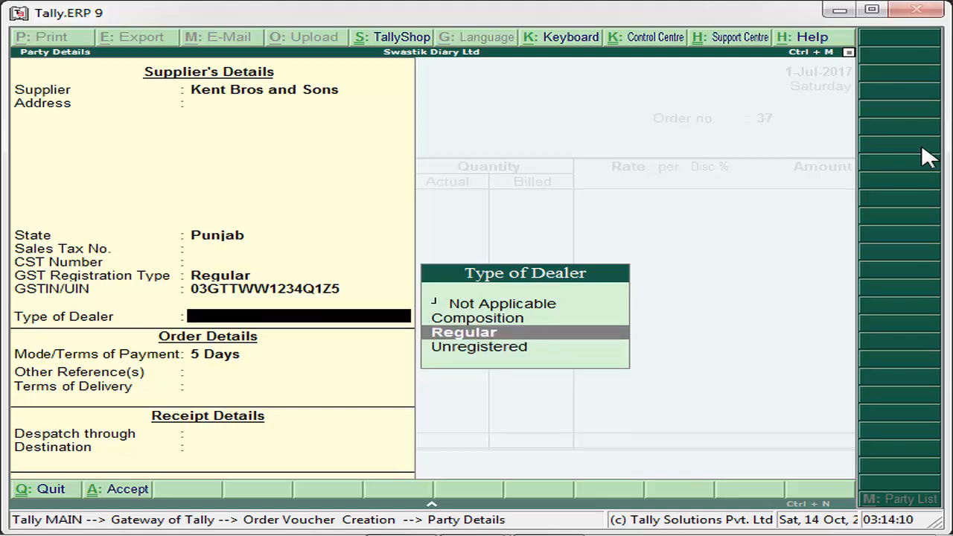
pyautogui.press('Return')
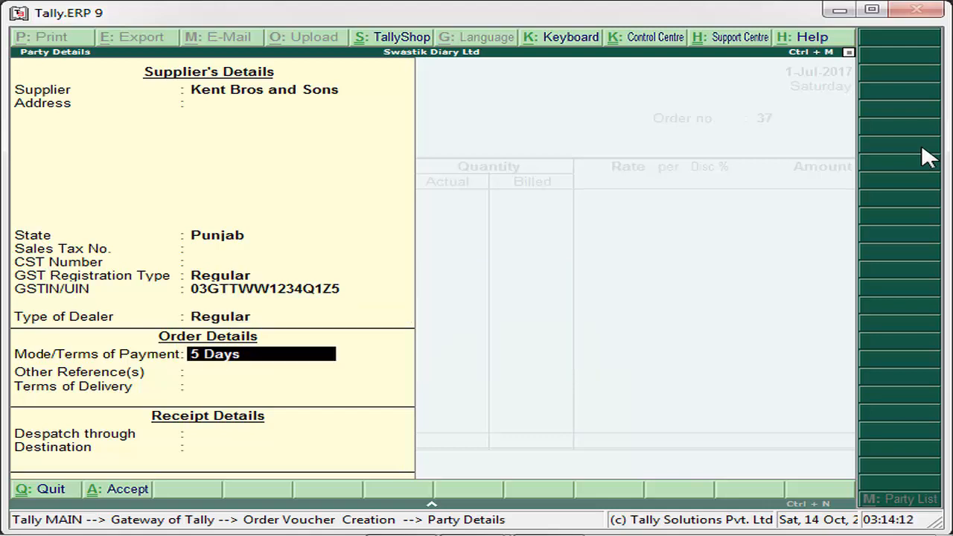
# Set the order's payment terms to Cheque/5 Days, other references to 56900, and terms of delivery to 10 Days
pyautogui.write('Cheque/')
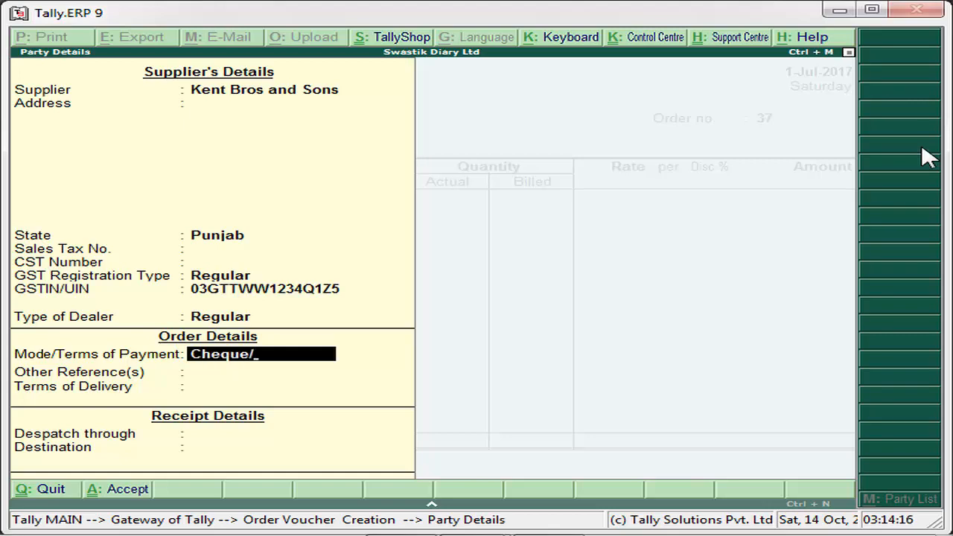
pyautogui.write('5 Days')
pyautogui.press('Return')
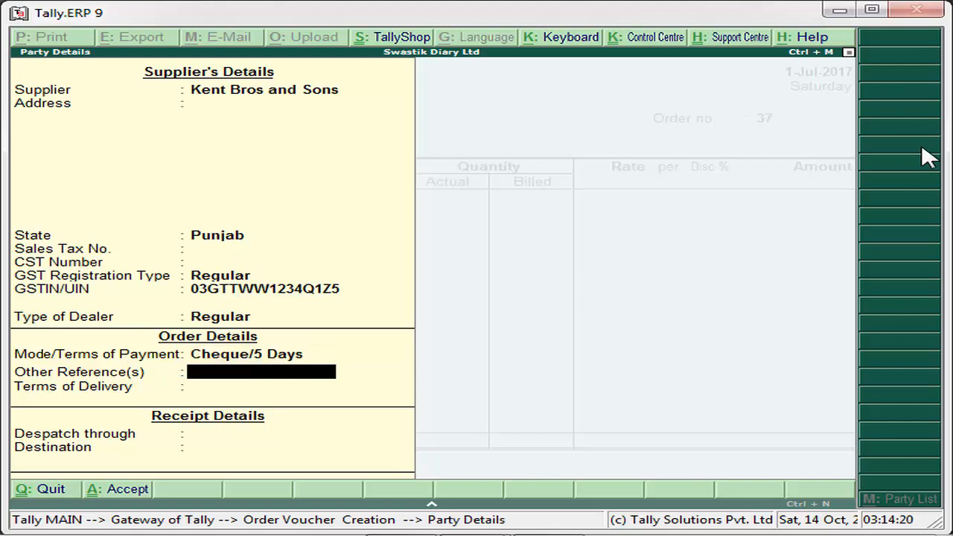
pyautogui.write('56900')
pyautogui.press('Return')
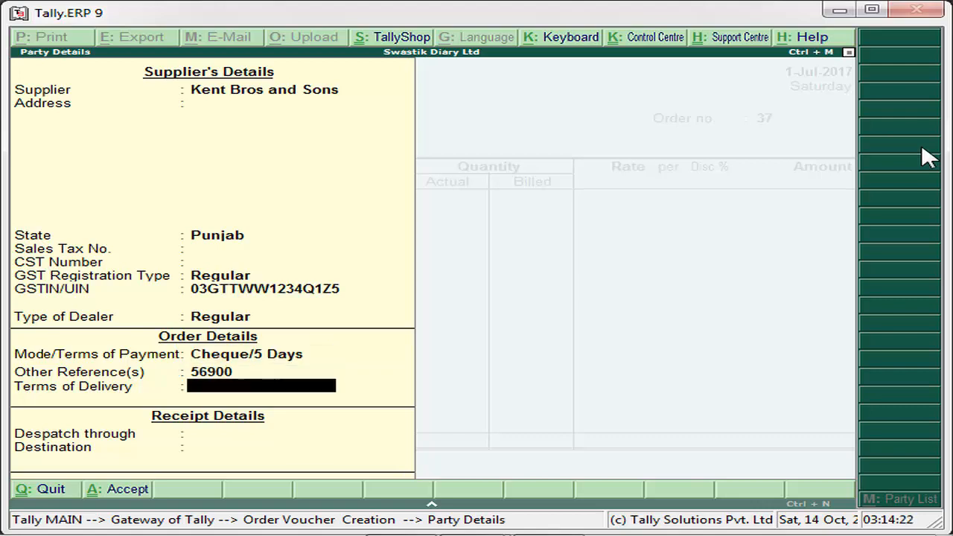
pyautogui.write('0 Days')
pyautogui.press('Return')
pyautogui.press('Return')
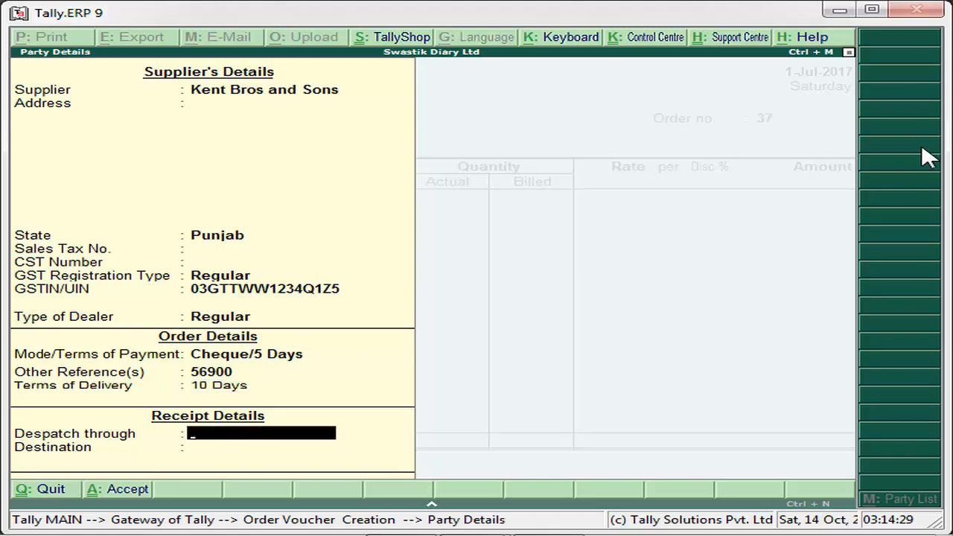
# Enter Kholi Transport as the despatch carrier and Patiala as the destination in the receipt details
pyautogui.write('Kholi Trn.')
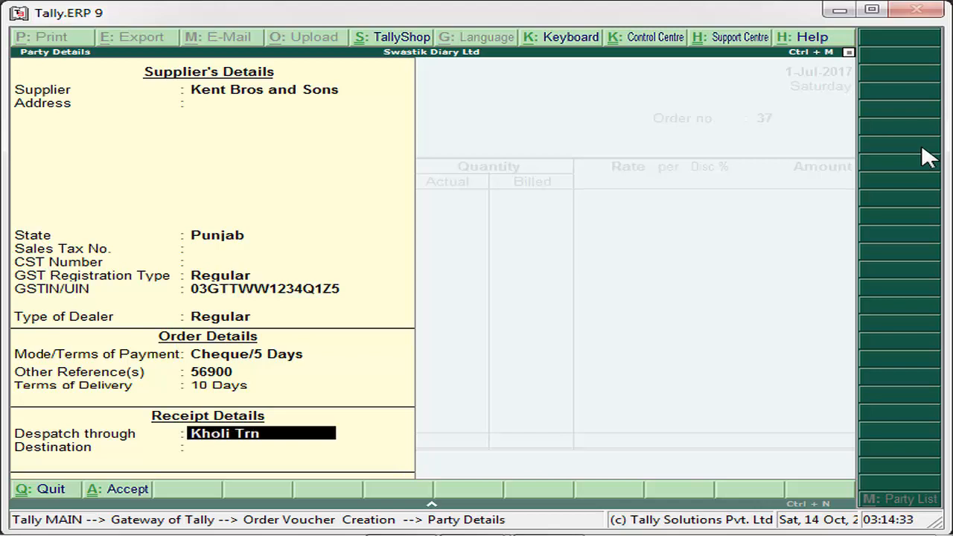
pyautogui.press('BackSpace')
pyautogui.press('BackSpace')
pyautogui.write('ansport')
pyautogui.press('Return')
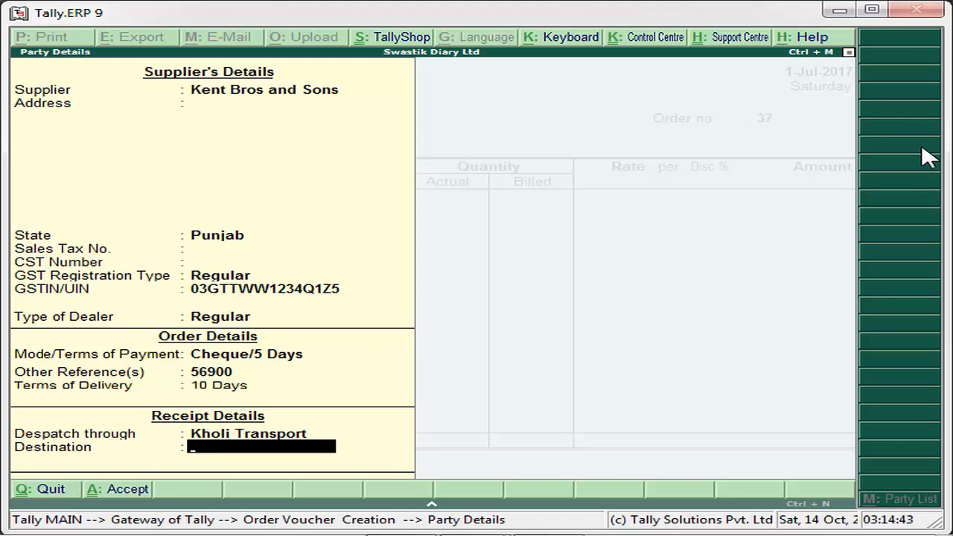
pyautogui.write('Patiala')
pyautogui.press('Return')
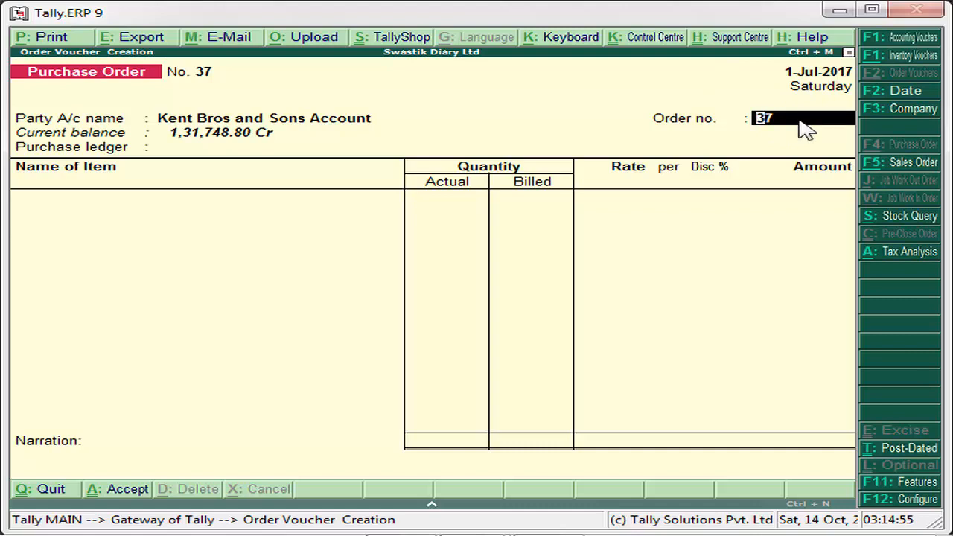
# Replace the suggested order number with the purchase order's own number
pyautogui.press('BackSpace')
pyautogui.press('BackSpace')
pyautogui.write('1580')
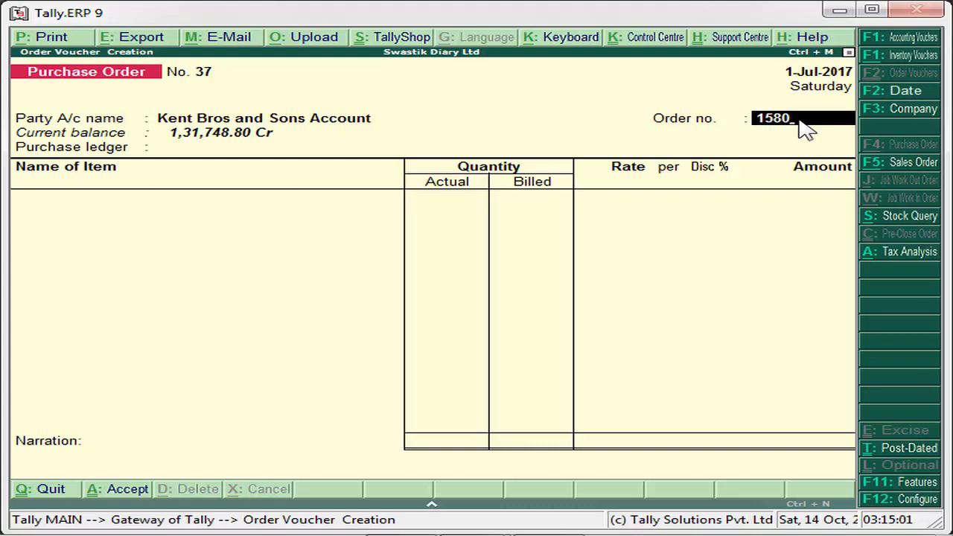
pyautogui.press('Return')
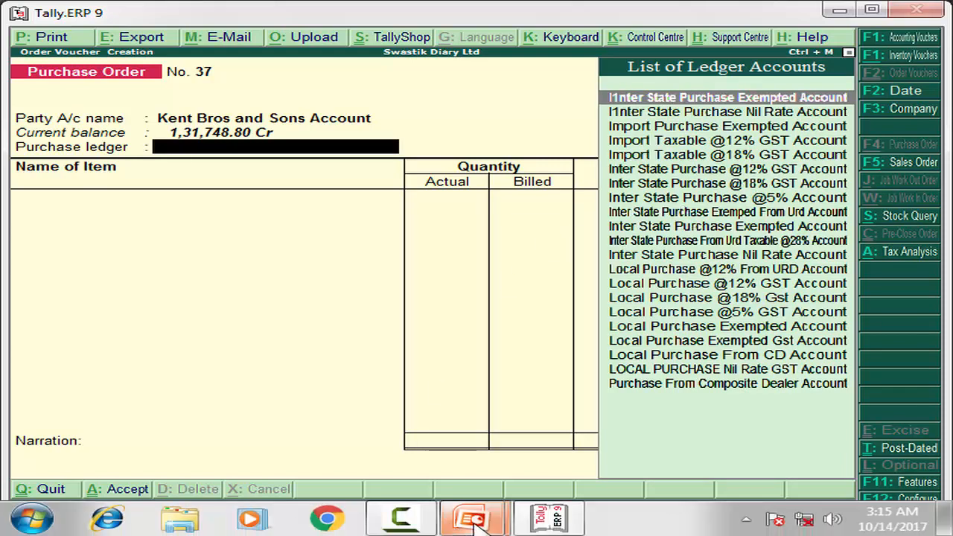
pyautogui.click(395, 525)
pyautogui.click(903, 420)
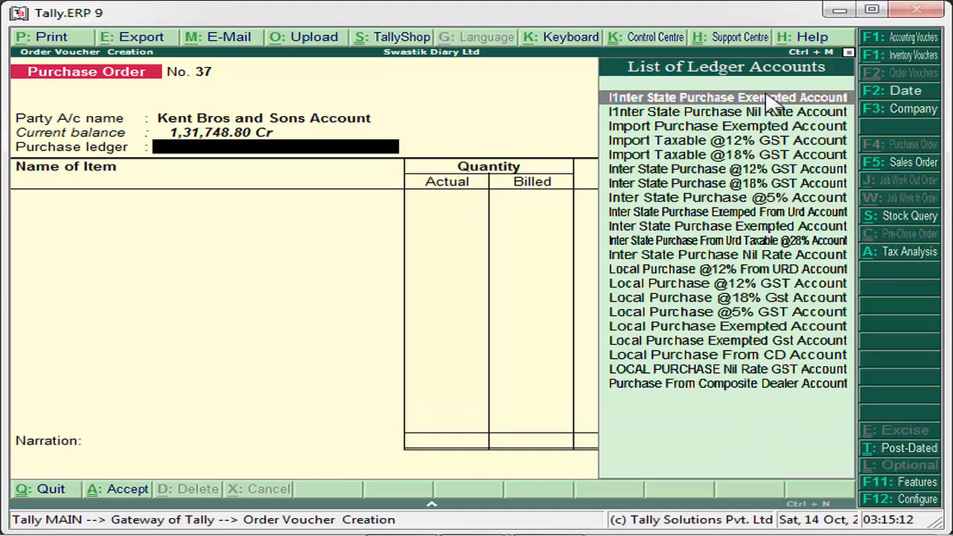
pyautogui.press('Down')
pyautogui.press('Down')
pyautogui.press('Down')
pyautogui.press('Down')
pyautogui.press('Down')
pyautogui.press('Down')
pyautogui.press('Down')
pyautogui.press('Down')
pyautogui.press('Down')
pyautogui.press('Down')
pyautogui.press('Down')
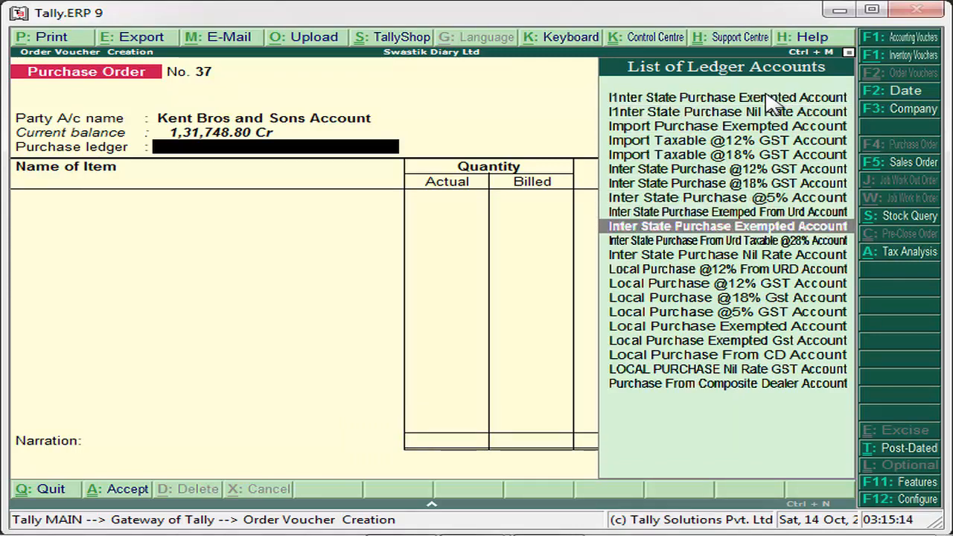
pyautogui.press('Down')
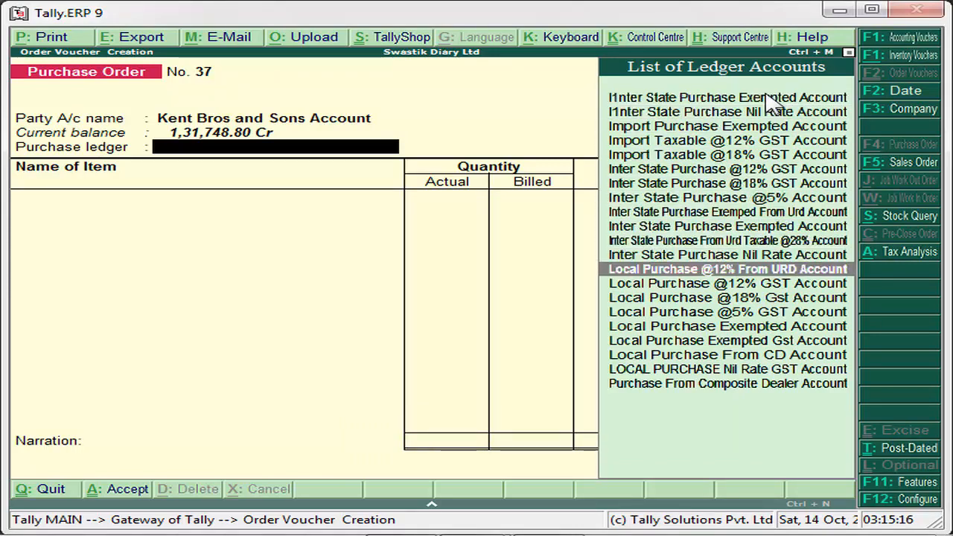
pyautogui.press('Down')
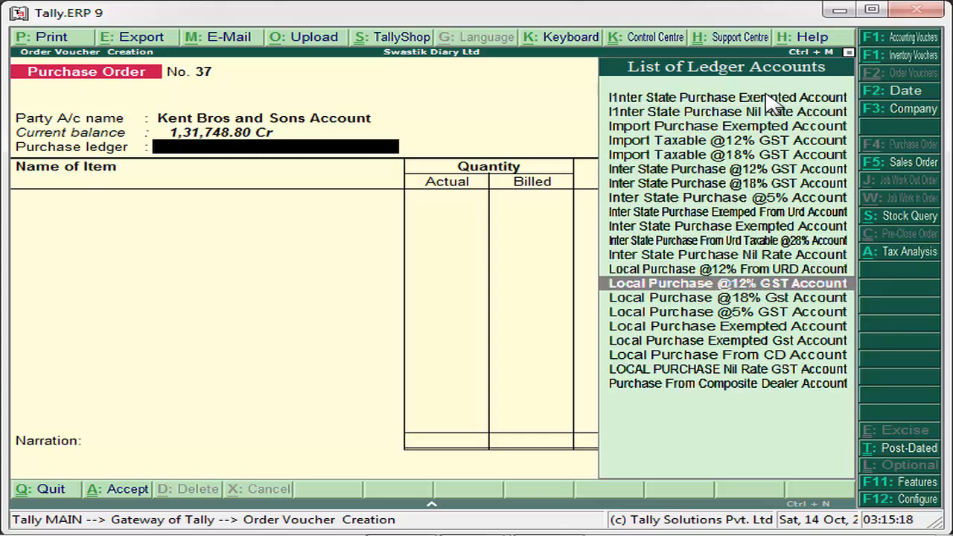
pyautogui.press('Return')
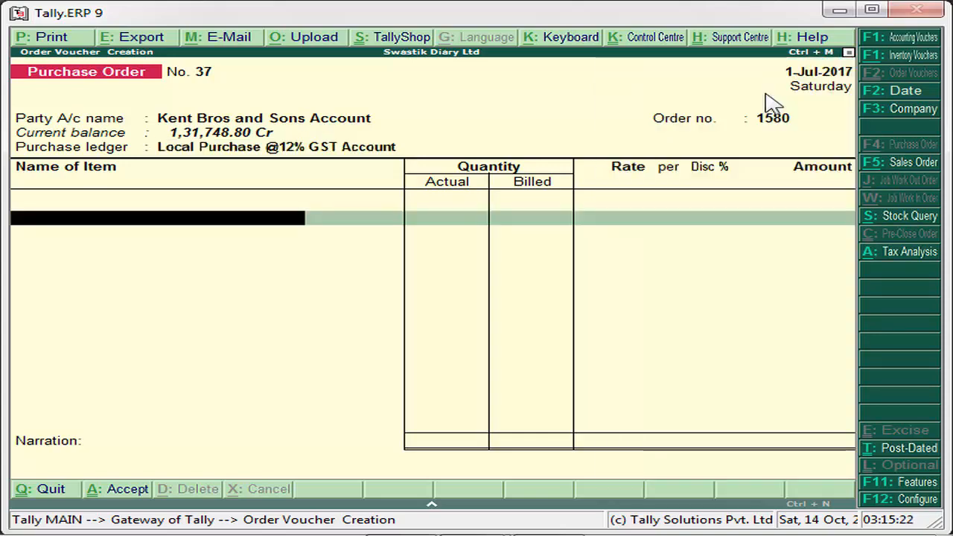
# Add Amul Fresh Paneer as the first stock item of the purchase order
pyautogui.write('A')
pyautogui.press('Down')
pyautogui.press('Down')
pyautogui.press('Down')
pyautogui.press('Down')
pyautogui.press('Down')
pyautogui.press('Down')
pyautogui.press('Down')
pyautogui.press('Down')
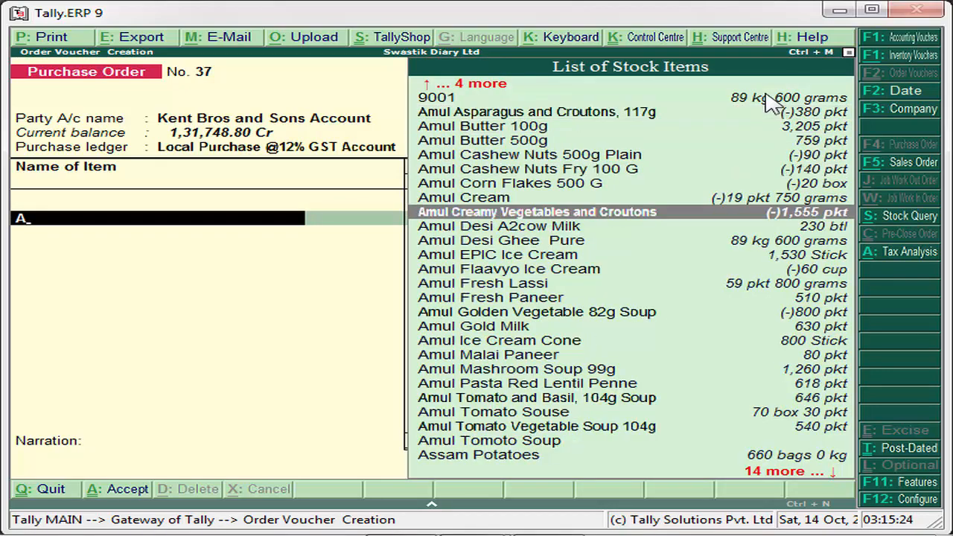
pyautogui.press('Down')
pyautogui.press('Down')
pyautogui.press('Down')
pyautogui.press('Down')
pyautogui.press('Down')
pyautogui.press('Down')
pyautogui.press('Return')
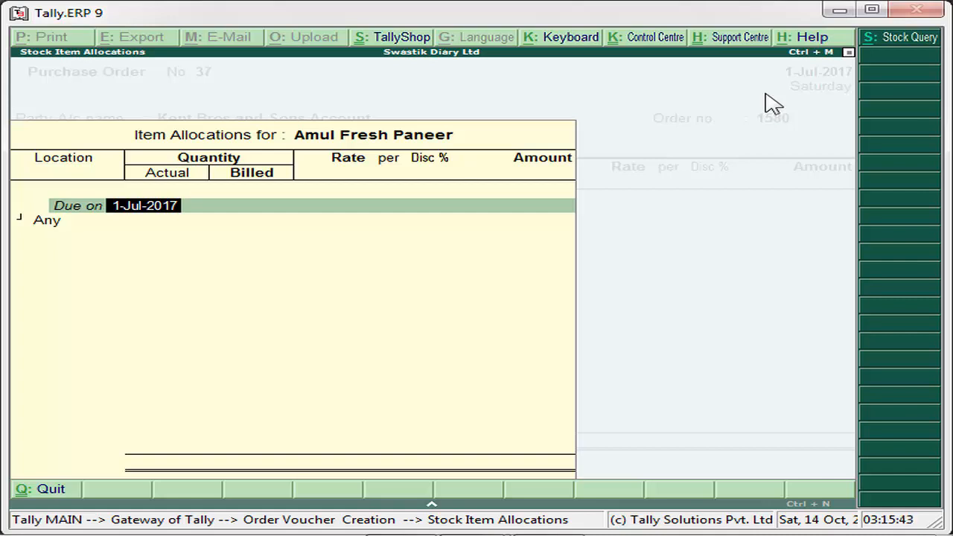
# Set Amul Fresh Paneer's due date to 2-Jul-2017 and its location to Amul Showroom Ludhiana
pyautogui.write('2-july')
pyautogui.press('Return')
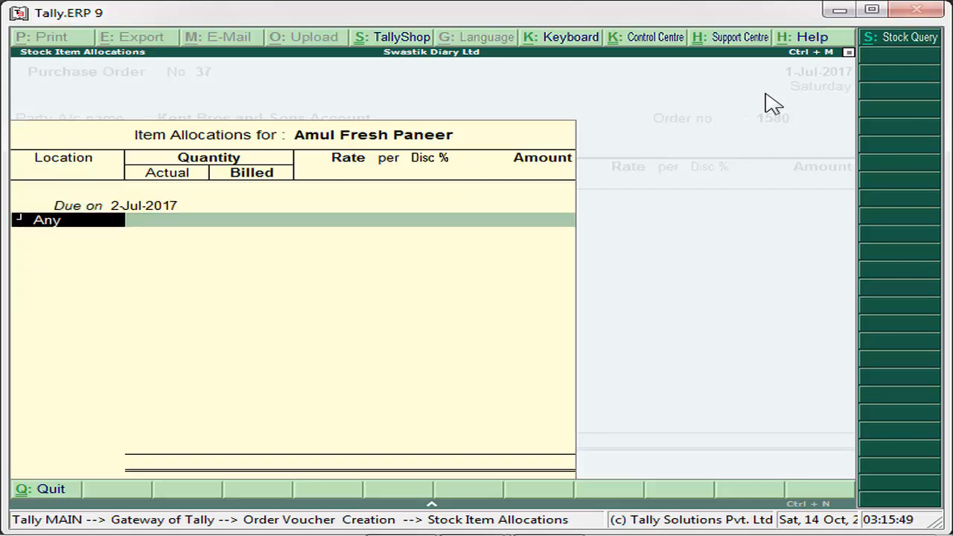
pyautogui.write('S')
pyautogui.press('Down')
pyautogui.press('Down')
pyautogui.press('Down')
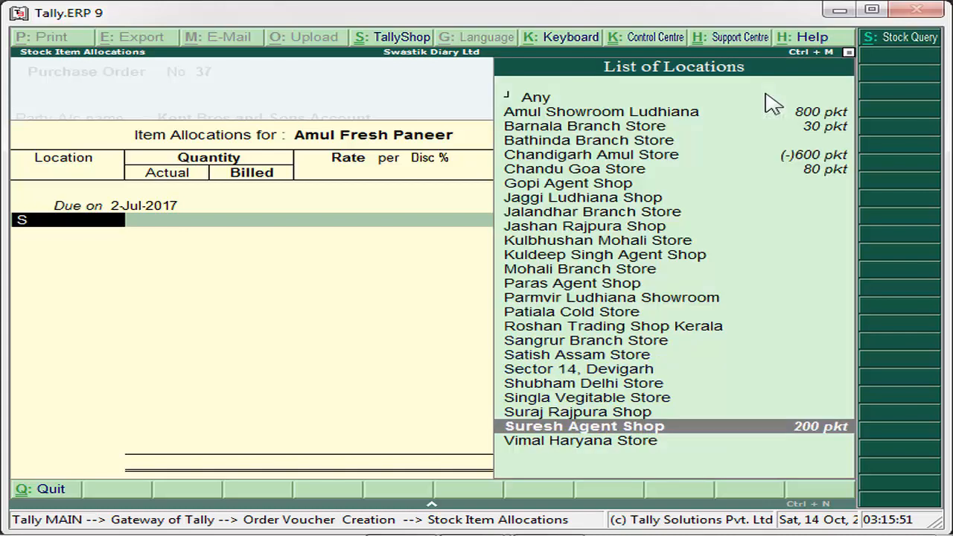
pyautogui.press('Up')
pyautogui.press('Up')
pyautogui.press('Up')
pyautogui.press('Up')
pyautogui.press('Up')
pyautogui.press('Up')
pyautogui.press('Up')
pyautogui.press('Up')
pyautogui.press('Up')
pyautogui.press('Up')
pyautogui.press('Up')
pyautogui.press('Up')
pyautogui.press('Up')
pyautogui.press('Up')
pyautogui.press('Up')
pyautogui.press('Up')
pyautogui.press('Up')
pyautogui.press('Up')
pyautogui.press('Up')
pyautogui.press('Up')
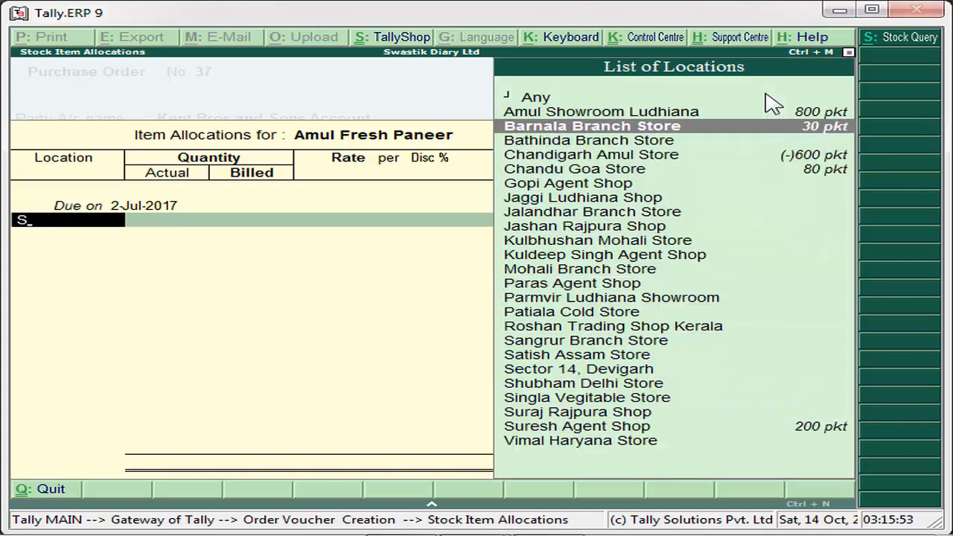
pyautogui.press('Up')
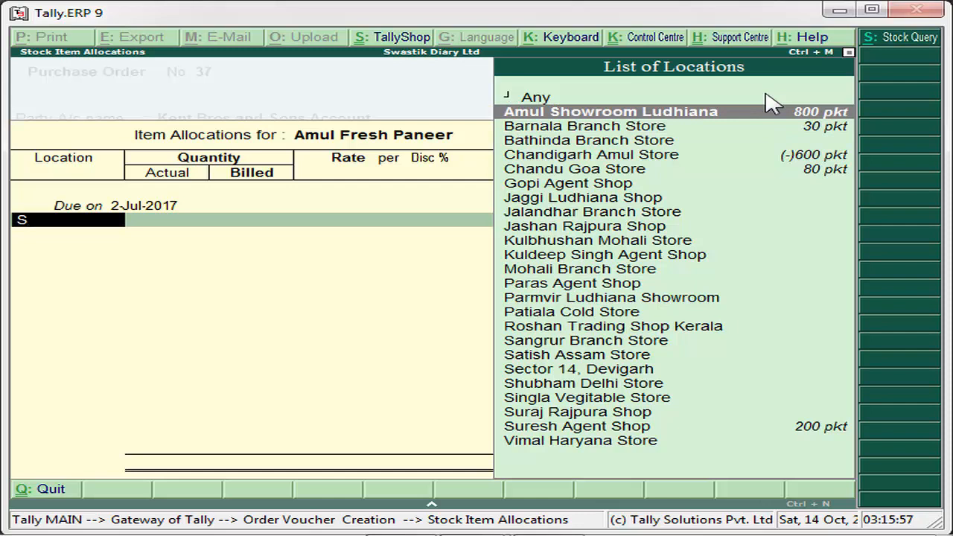
pyautogui.press('Return')
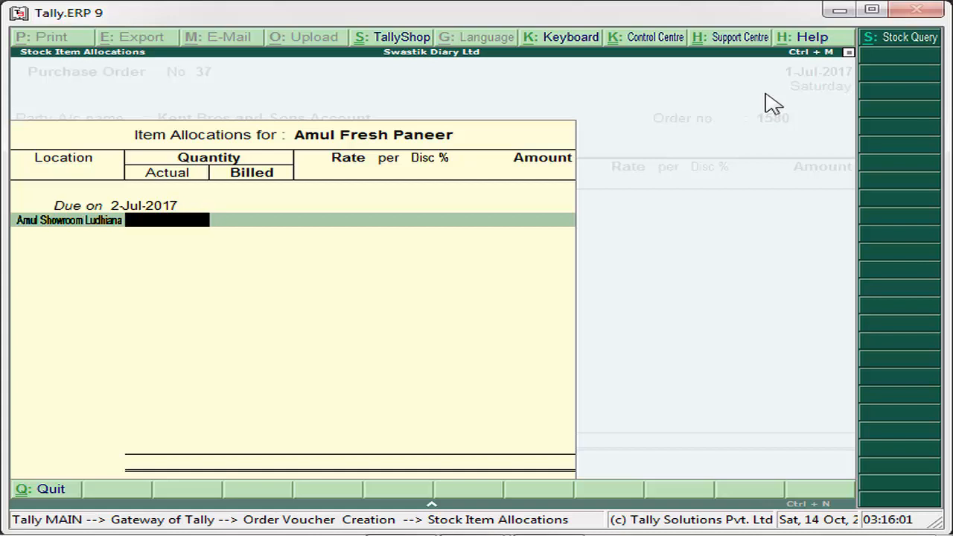
# Enter an actual quantity of 150 pkt for Amul Fresh Paneer and accept 150 pkt as billed
pyautogui.write('150')
pyautogui.press('Return')
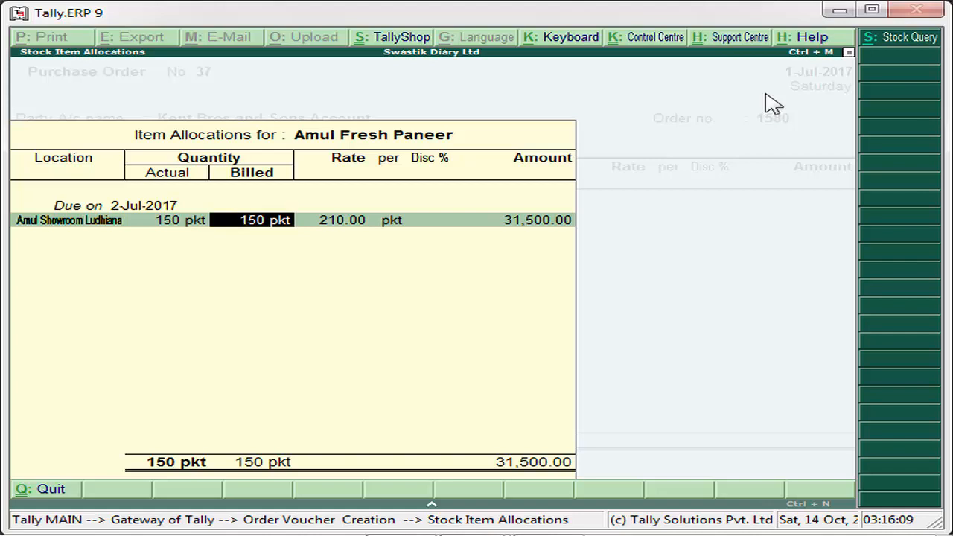
pyautogui.press('Return')
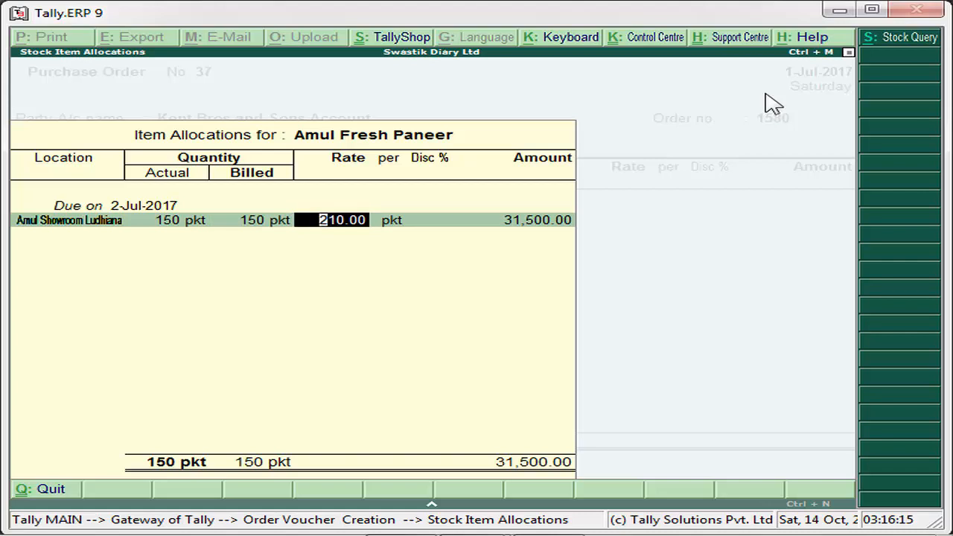
# Back out of the item allocation and disable separate actual and billed quantity columns in the inventory features, keeping the other settings
pyautogui.press('BackSpace')
pyautogui.press('BackSpace')
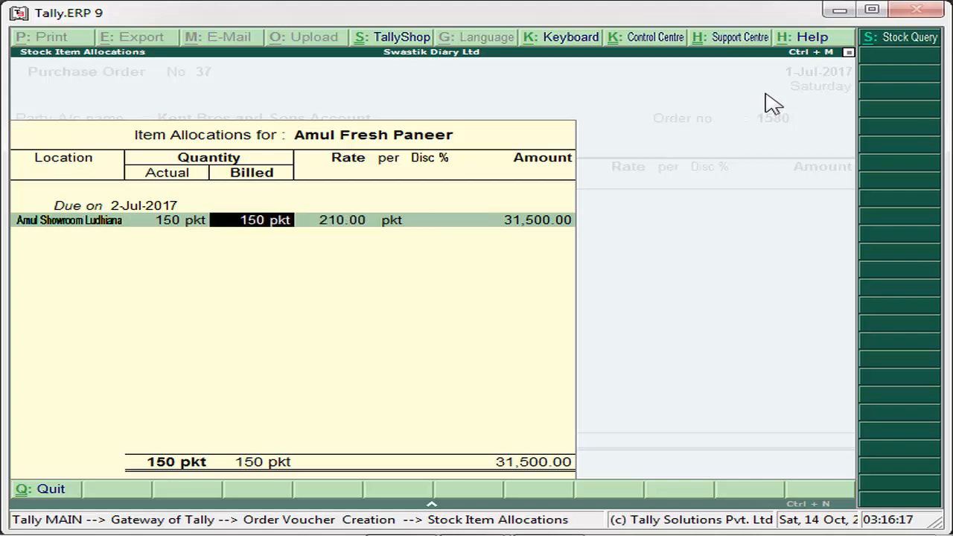
pyautogui.press('BackSpace')
pyautogui.press('BackSpace')
pyautogui.press('BackSpace')
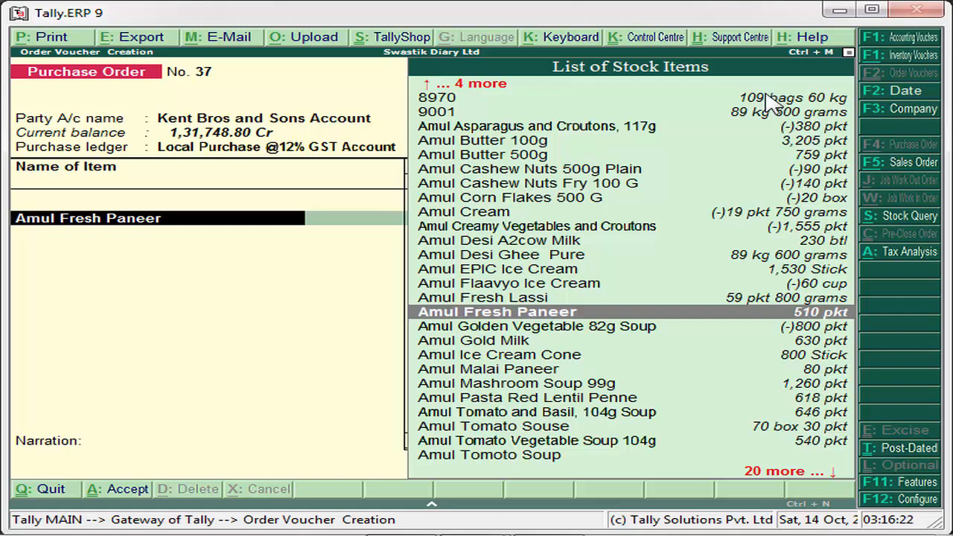
pyautogui.press('F11')
pyautogui.press('n')
pyautogui.press('Return')
pyautogui.press('Return')
pyautogui.press('Return')
pyautogui.press('Return')
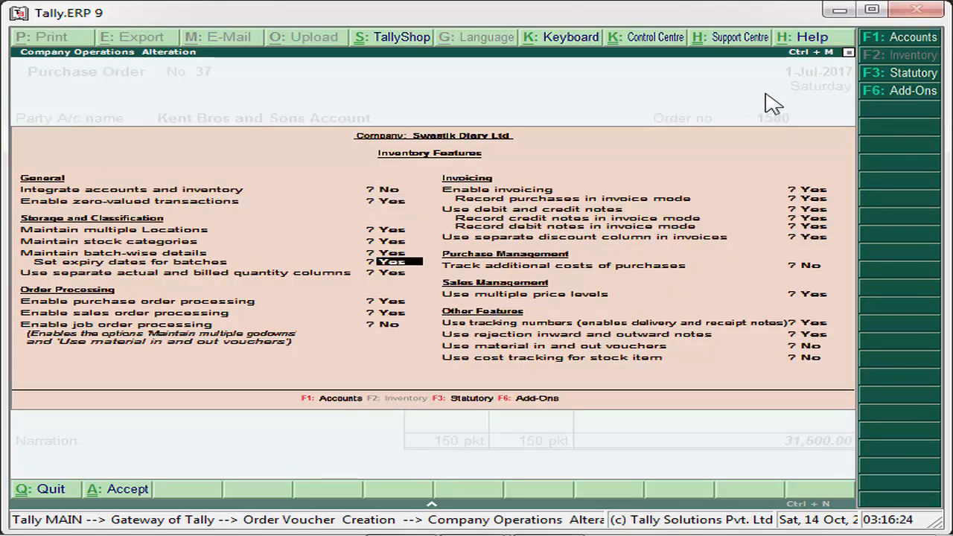
pyautogui.press('Return')
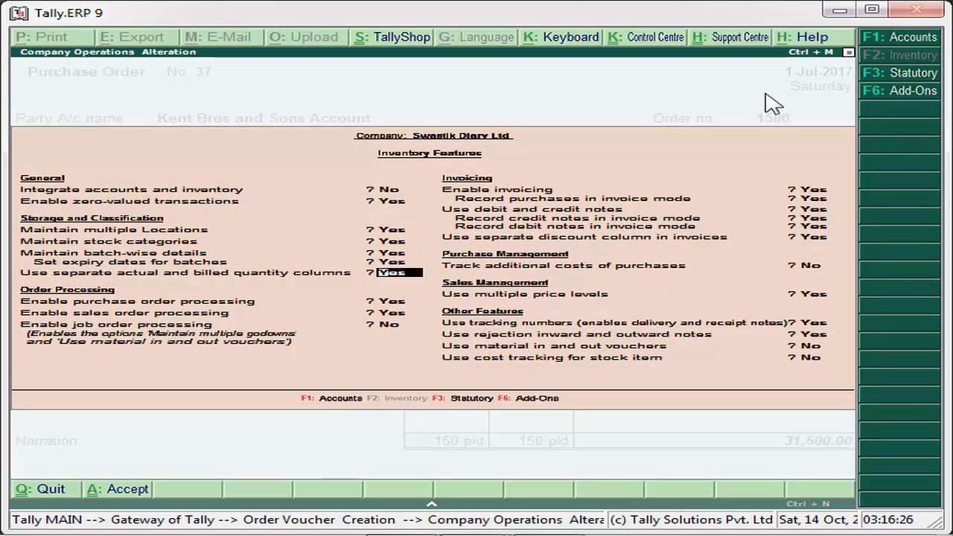
pyautogui.press('n')
pyautogui.press('Return')
pyautogui.press('Return')
pyautogui.press('Return')
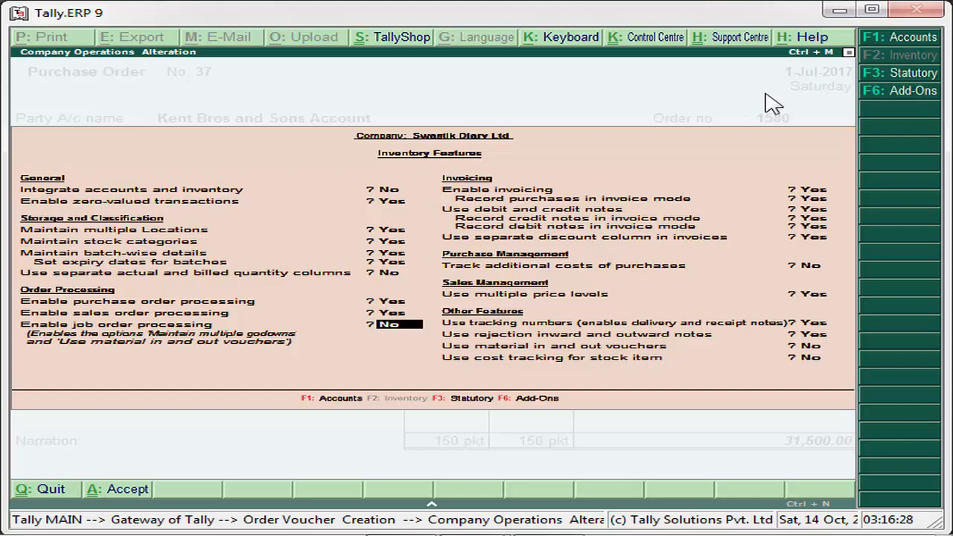
pyautogui.press('Return')
pyautogui.press('Return')
pyautogui.press('Return')
pyautogui.press('Return')
pyautogui.press('Return')
pyautogui.press('Return')
pyautogui.press('Return')
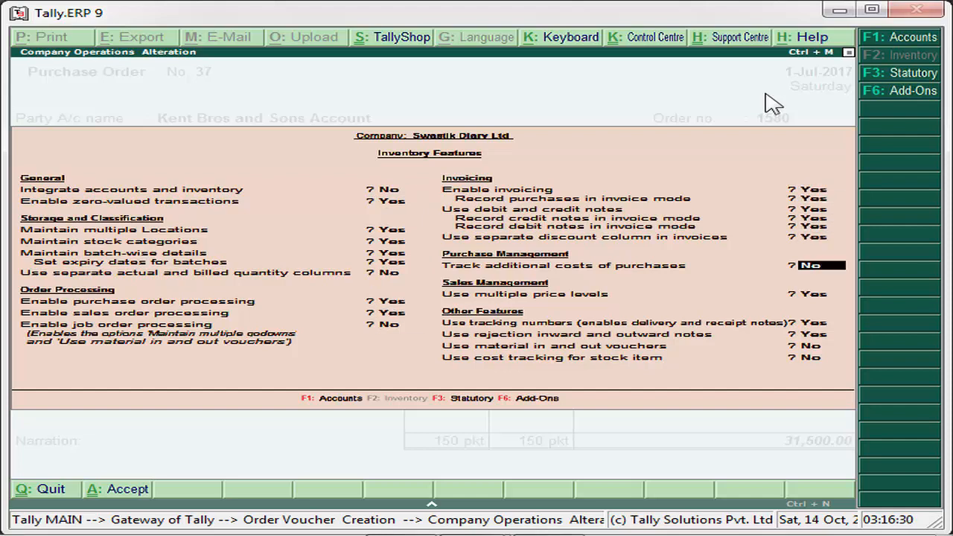
pyautogui.press('Return')
pyautogui.press('Return')
pyautogui.press('Return')
pyautogui.press('Return')
pyautogui.press('Return')
pyautogui.press('Return')
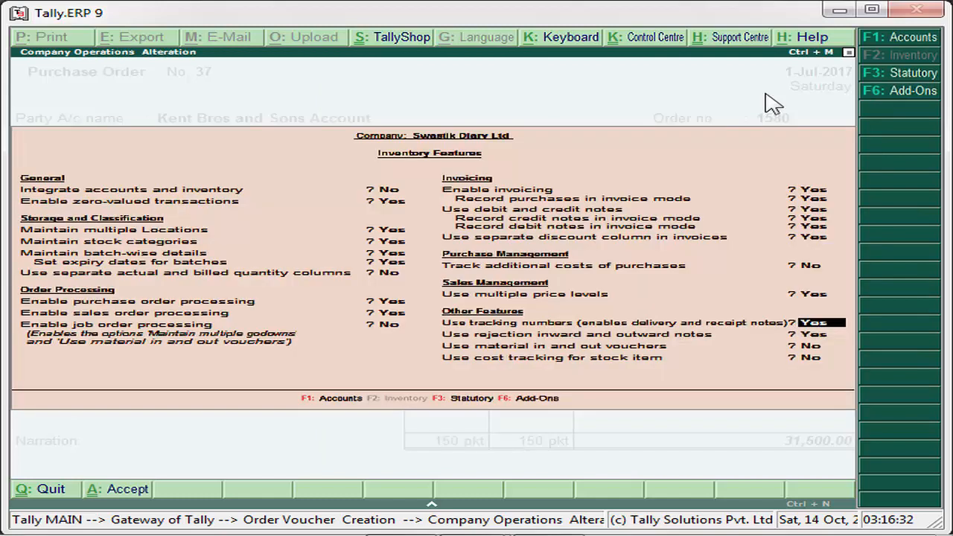
pyautogui.press('Return')
pyautogui.press('Return')
pyautogui.press('Return')
pyautogui.press('Return')
pyautogui.press('Return')
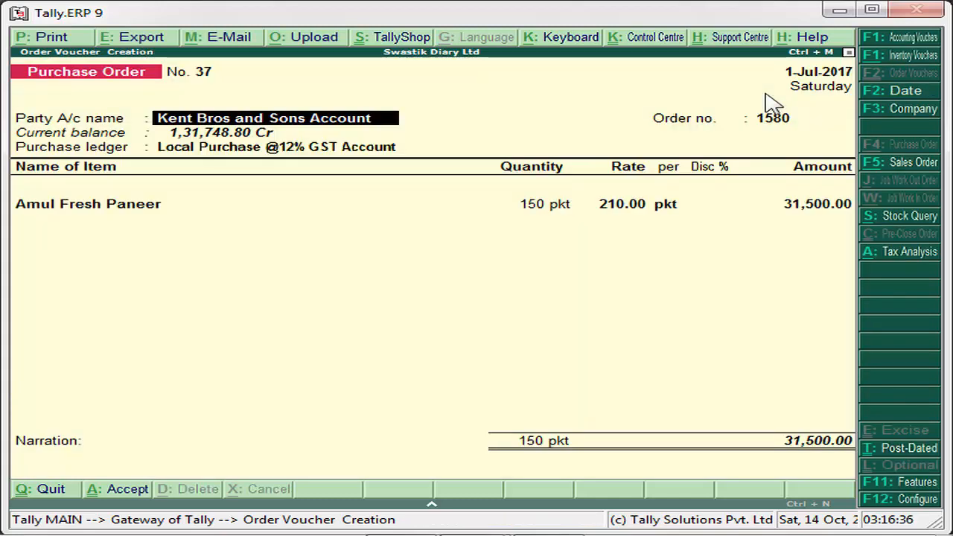
# Reconfirm Kent Bros and Sons Account as the party and keep its supplier, order and receipt details as entered
pyautogui.press('Return')
pyautogui.press('Return')
pyautogui.press('Return')
pyautogui.press('Return')
pyautogui.press('Return')
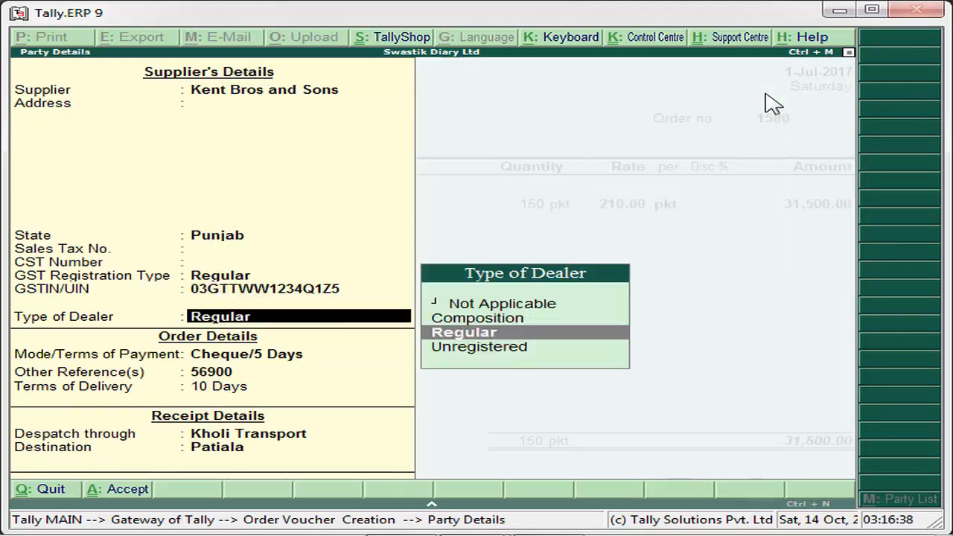
pyautogui.press('Return')
pyautogui.press('Return')
pyautogui.press('Return')
pyautogui.press('Return')
pyautogui.press('Return')
pyautogui.press('Return')
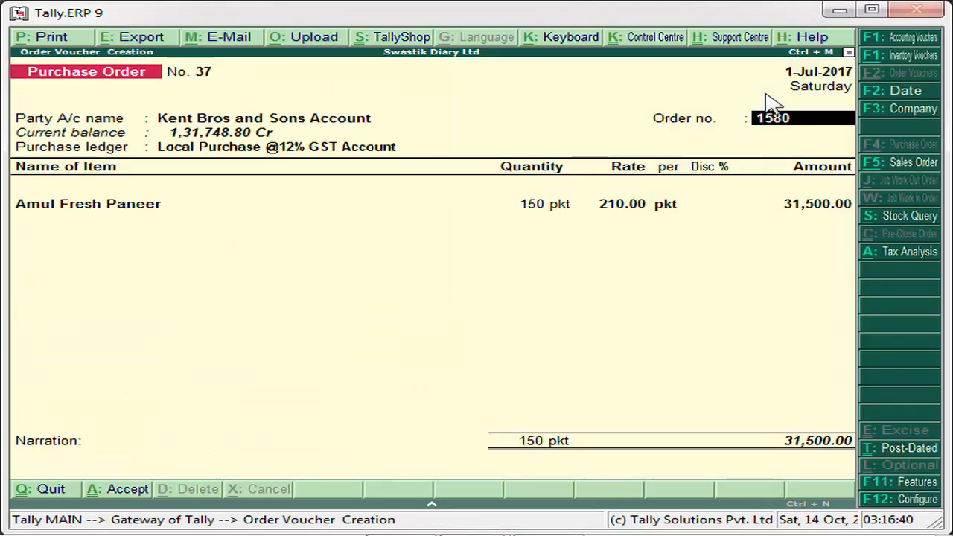
# Keep the order number and purchase ledger, and return to the quantity in Amul Fresh Paneer's item allocation
pyautogui.press('Return')
pyautogui.press('Return')
pyautogui.press('Return')
pyautogui.press('Return')
pyautogui.press('Return')
pyautogui.press('Return')
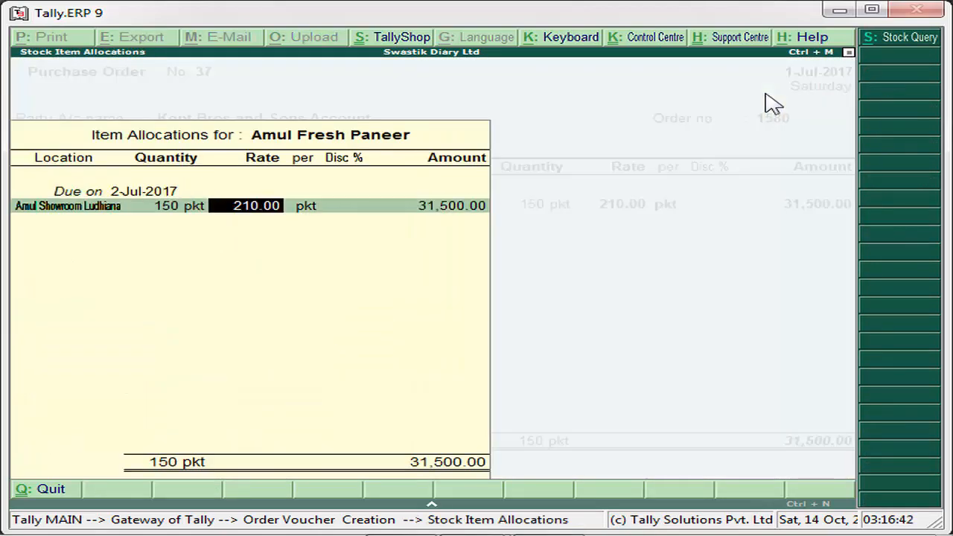
pyautogui.press('BackSpace')
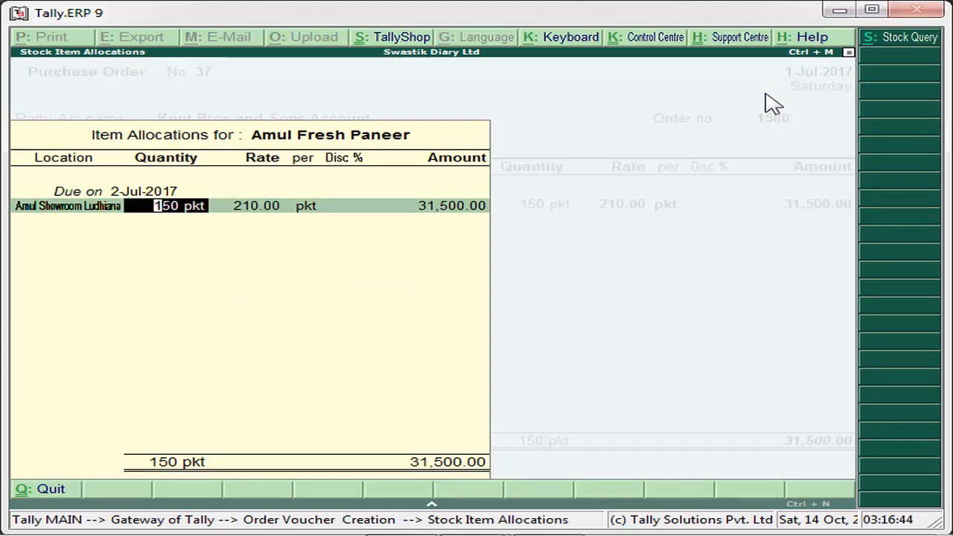
# Keep 150 pkt at 210.00 for Amul Fresh Paneer, apply a 5% discount, and finish its allocation
pyautogui.press('Return')
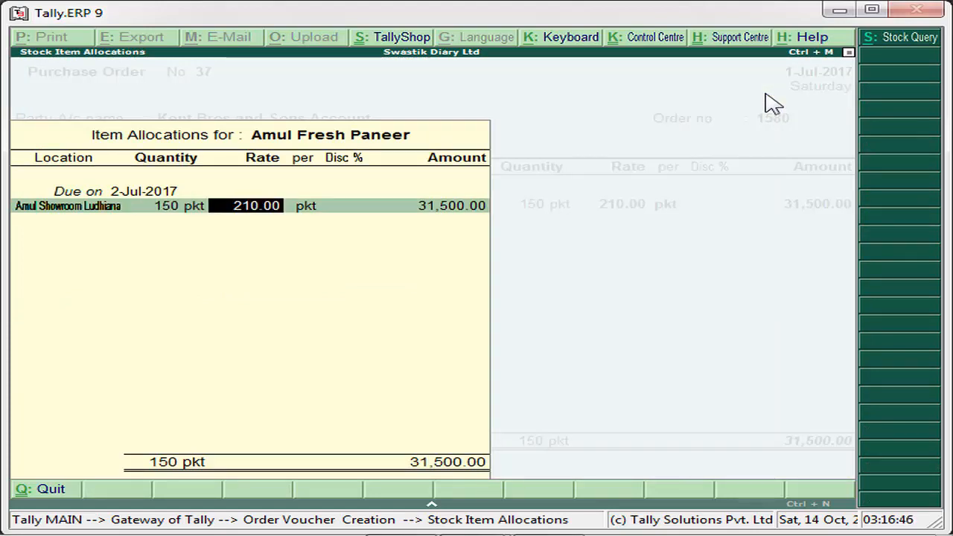
pyautogui.press('Return')
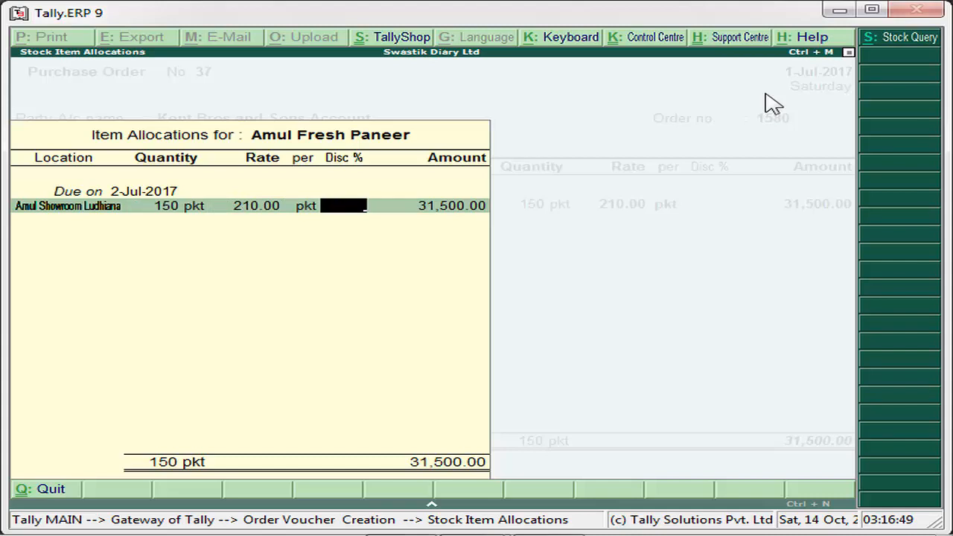
pyautogui.write('5')
pyautogui.press('Return')
pyautogui.press('Return')
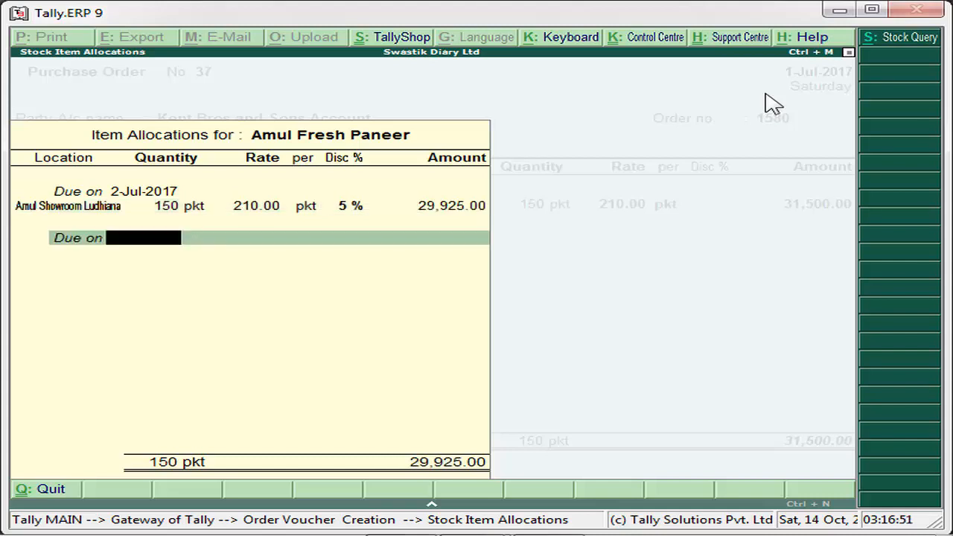
pyautogui.press('Return')
pyautogui.press('Return')
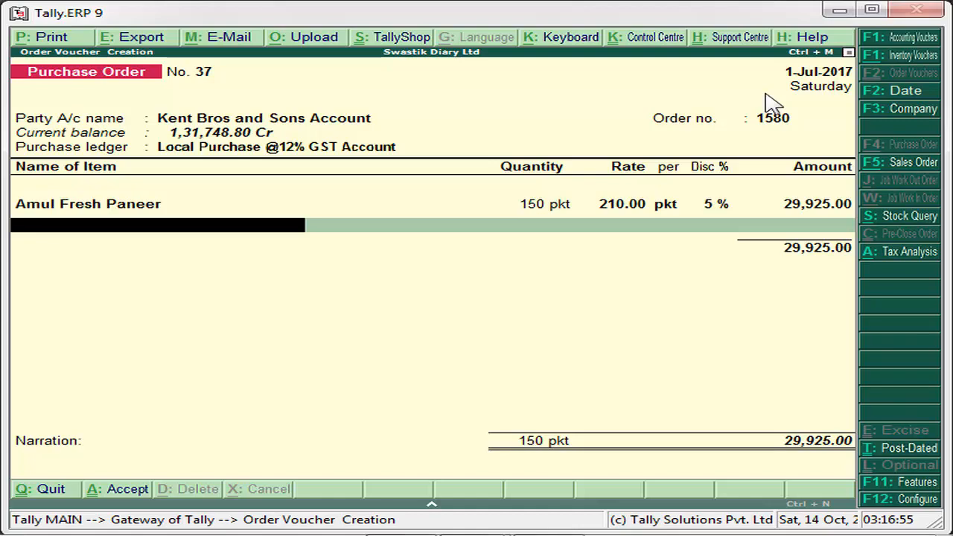
# Add Amul Gold Milk as the second stock item on the purchase order
pyautogui.write('A')
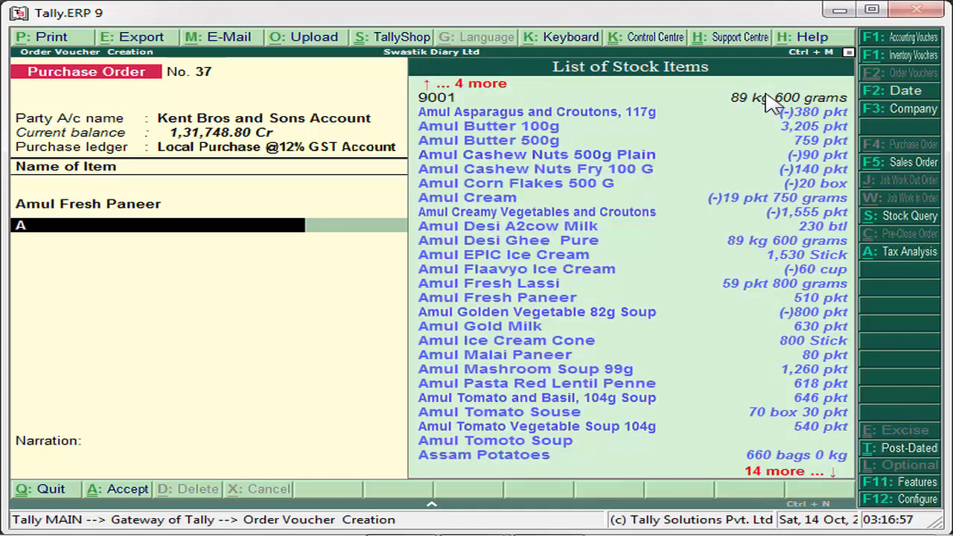
pyautogui.press('Down')
pyautogui.press('Down')
pyautogui.press('Down')
pyautogui.press('Down')
pyautogui.press('Down')
pyautogui.press('Down')
pyautogui.press('Down')
pyautogui.press('Down')
pyautogui.press('Down')
pyautogui.press('Down')
pyautogui.press('Down')
pyautogui.press('Down')
pyautogui.press('Down')
pyautogui.press('Down')
pyautogui.press('Down')
pyautogui.press('Down')
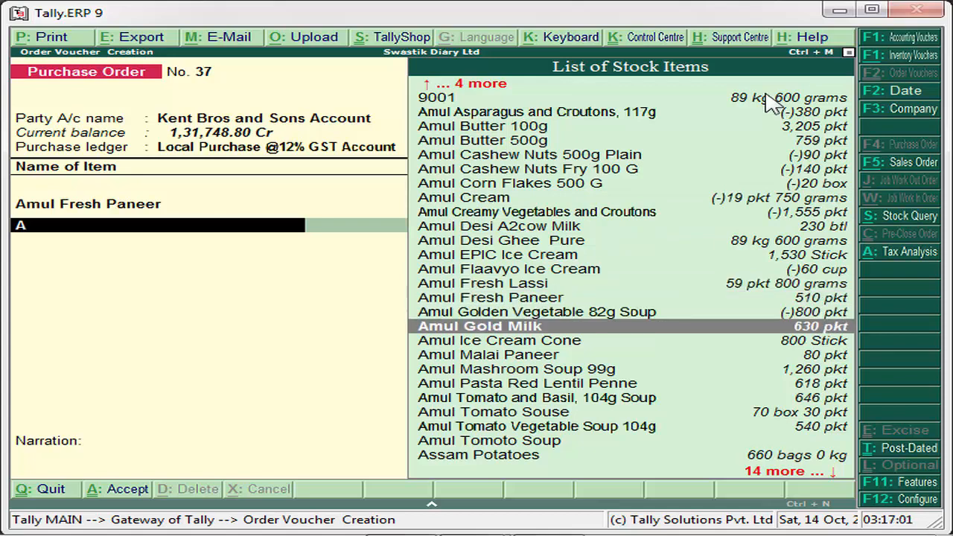
pyautogui.press('Return')
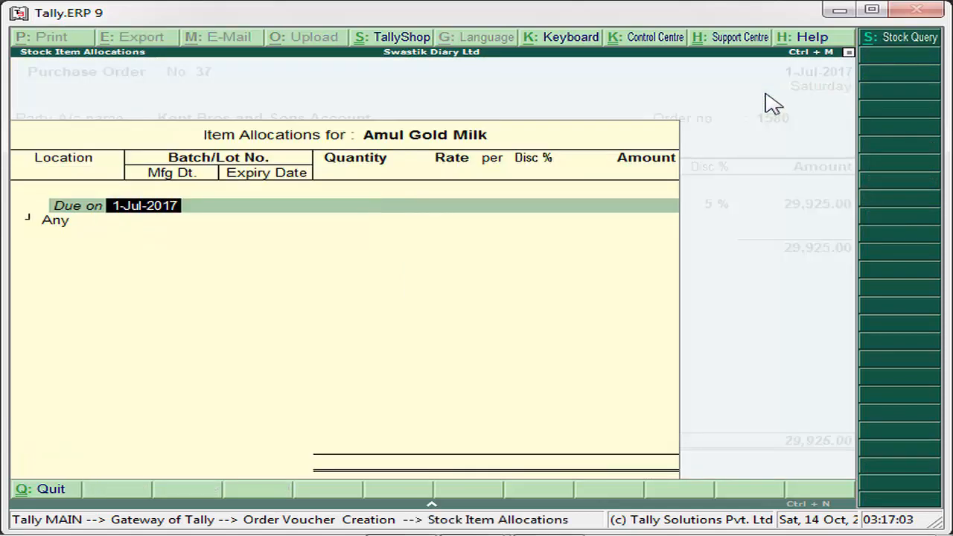
# Set Amul Gold Milk's due date to 2-Jul-2017 and its location to Amul Showroom Ludhiana
pyautogui.write('2-july')
pyautogui.press('Return')
pyautogui.write('S')
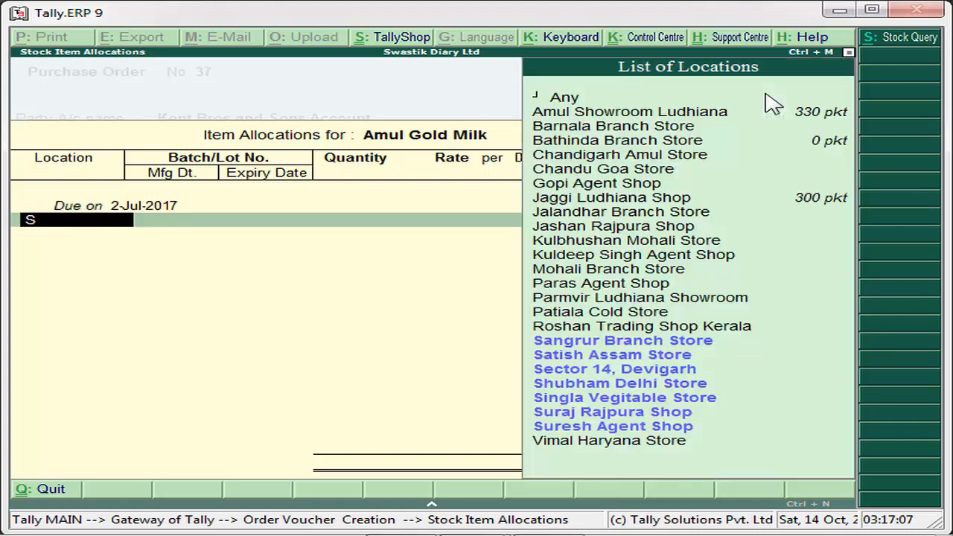
pyautogui.press('Down')
pyautogui.press('Down')
pyautogui.press('Down')
pyautogui.press('Down')
pyautogui.press('Down')
pyautogui.press('Down')
pyautogui.press('Up')
pyautogui.press('Up')
pyautogui.press('Up')
pyautogui.press('Up')
pyautogui.press('Up')
pyautogui.press('Up')
pyautogui.press('Up')
pyautogui.press('Up')
pyautogui.press('Up')
pyautogui.press('Up')
pyautogui.press('Up')
pyautogui.press('Up')
pyautogui.press('Up')
pyautogui.press('Up')
pyautogui.press('Up')
pyautogui.press('Up')
pyautogui.press('Up')
pyautogui.press('Up')
pyautogui.press('Up')
pyautogui.press('Up')
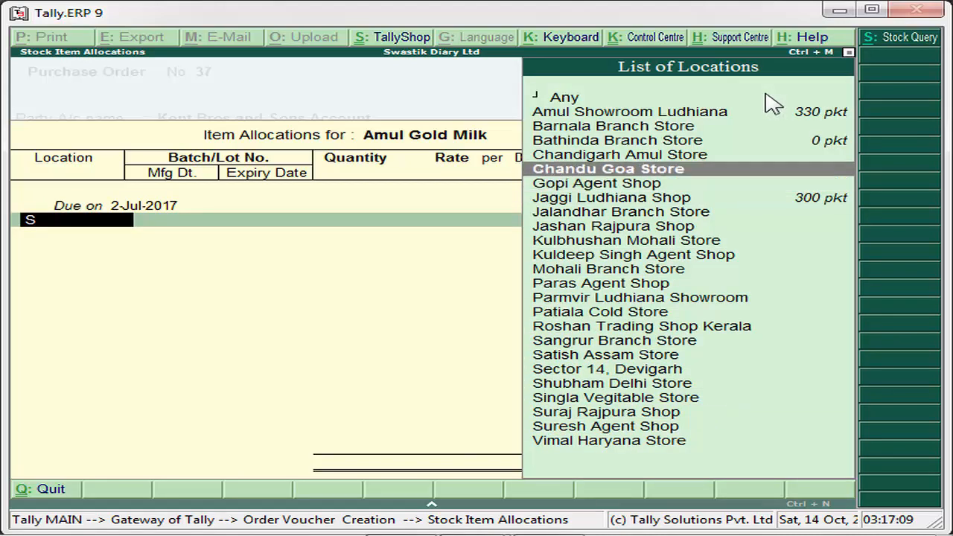
pyautogui.press('Up')
pyautogui.press('Return')
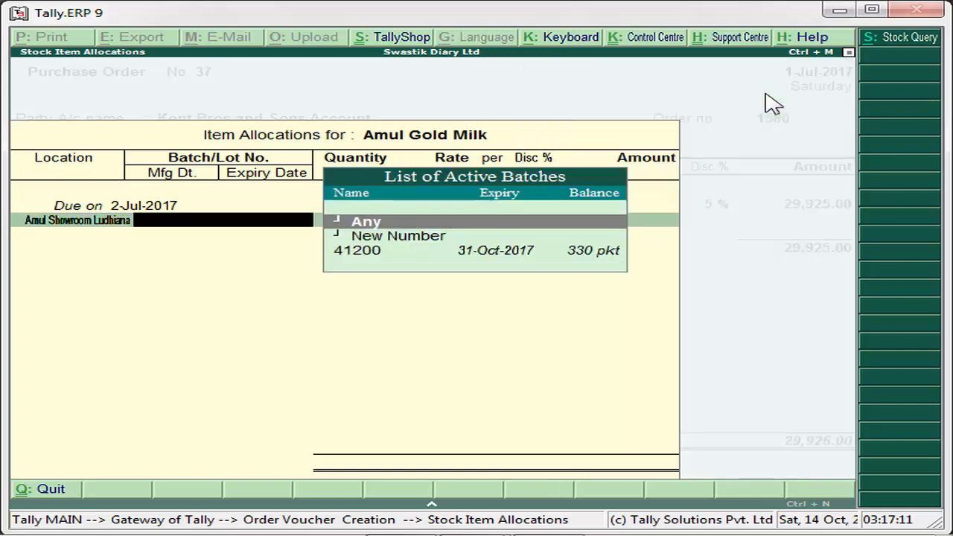
# Assign a new batch numbered 69000 to the Amul Gold Milk allocation
pyautogui.press('Down')
pyautogui.press('Return')
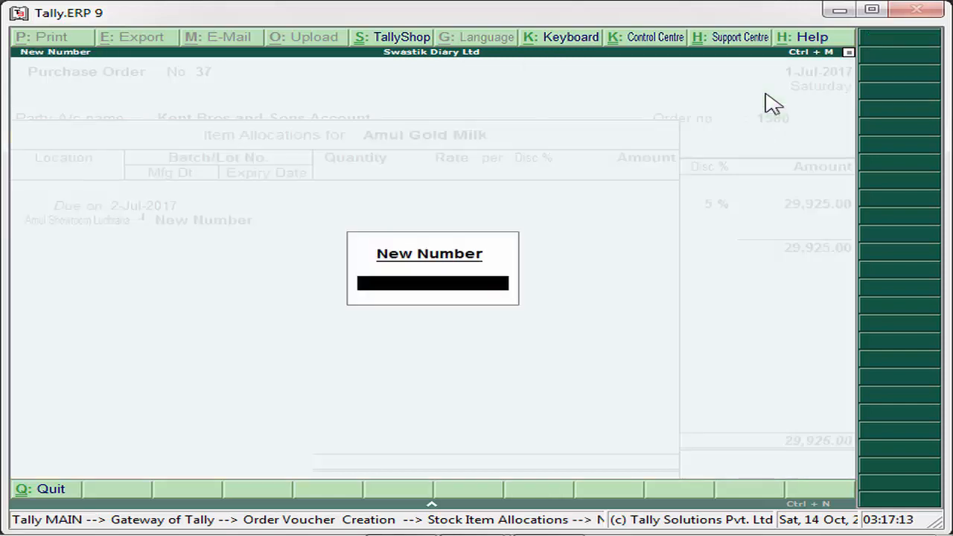
pyautogui.write('69000')
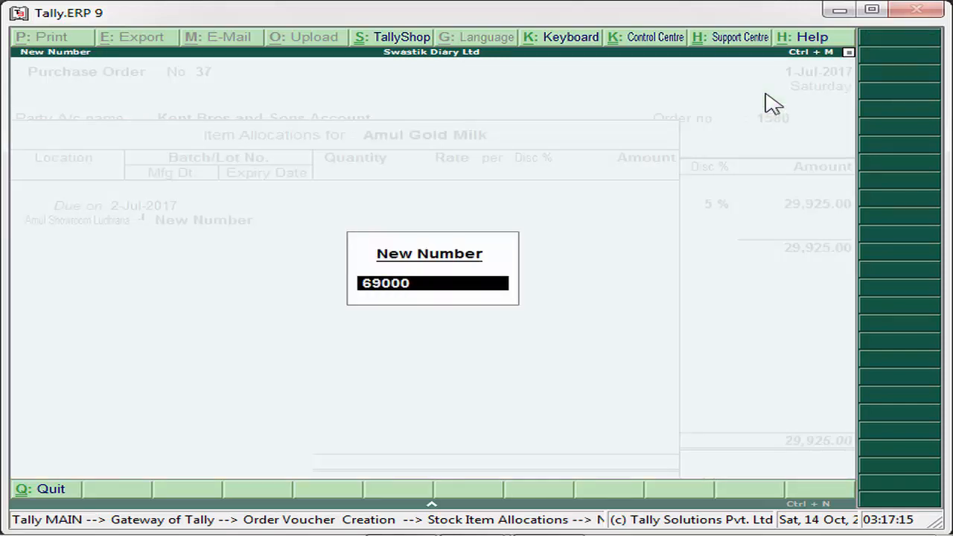
pyautogui.press('Return')
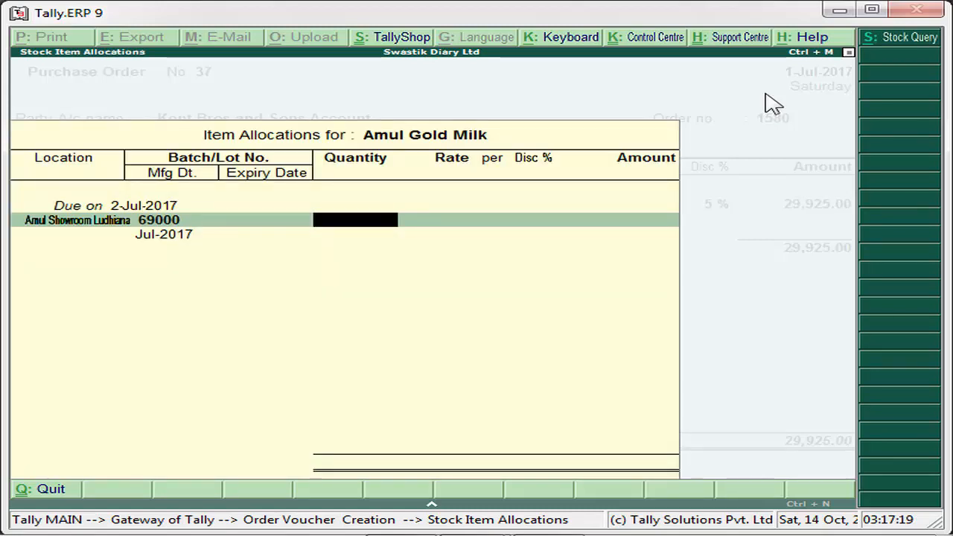
# Enter 250 pkt of Amul Gold Milk, accept the rate of 60.00 per pkt, and apply a 10% discount
pyautogui.write('250')
pyautogui.press('Return')
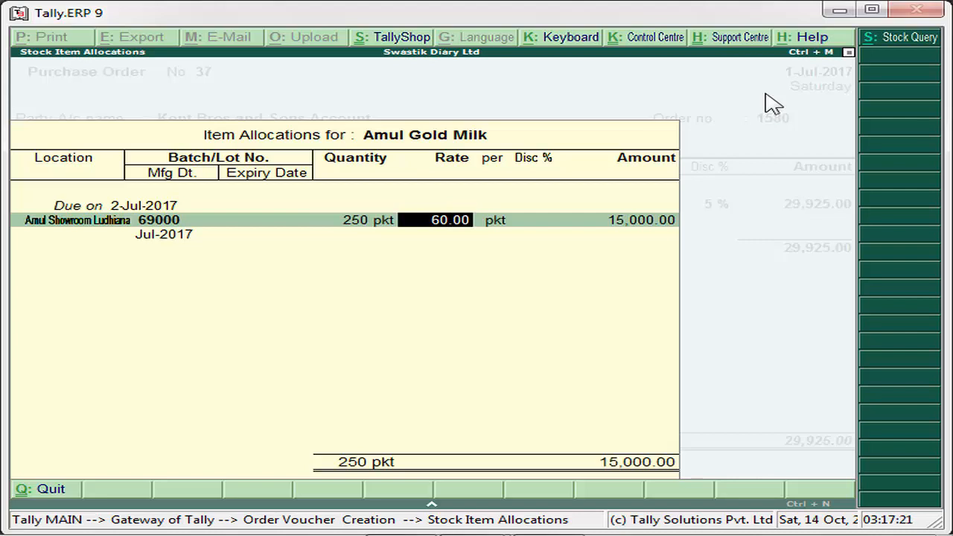
pyautogui.press('Return')
pyautogui.press('Return')
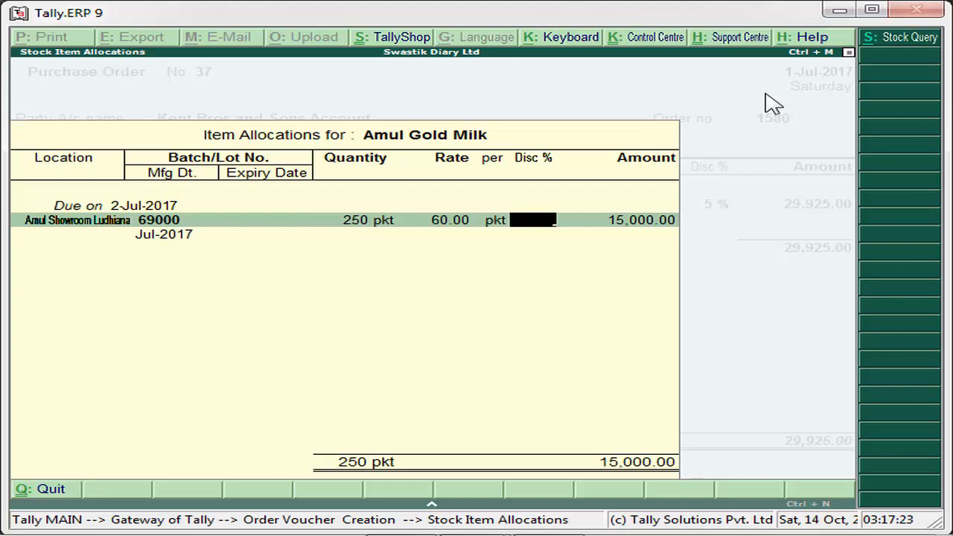
pyautogui.write('10')
pyautogui.press('Return')
pyautogui.press('Return')
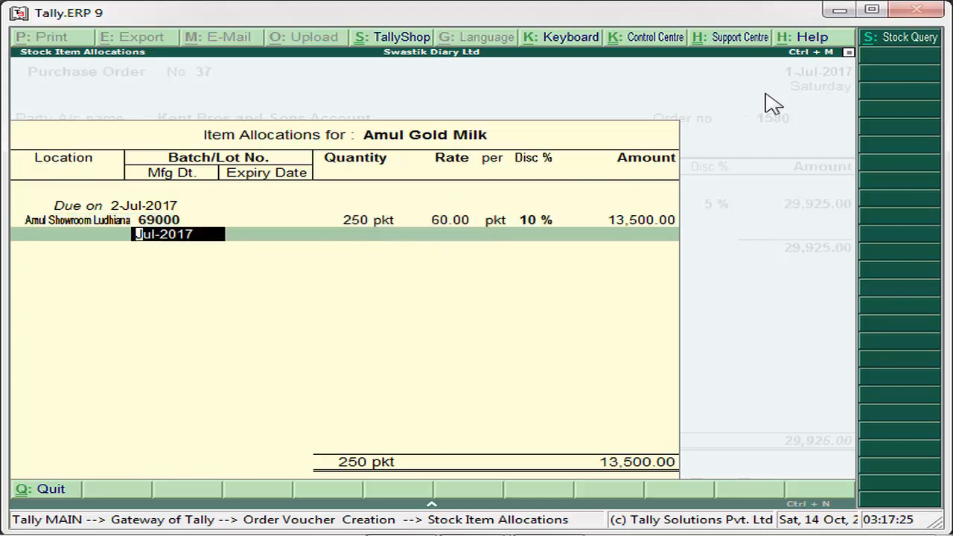
# Keep the Jul-2017 manufacturing date, try an expiry of 120, and back up to the batch selection
pyautogui.press('Return')
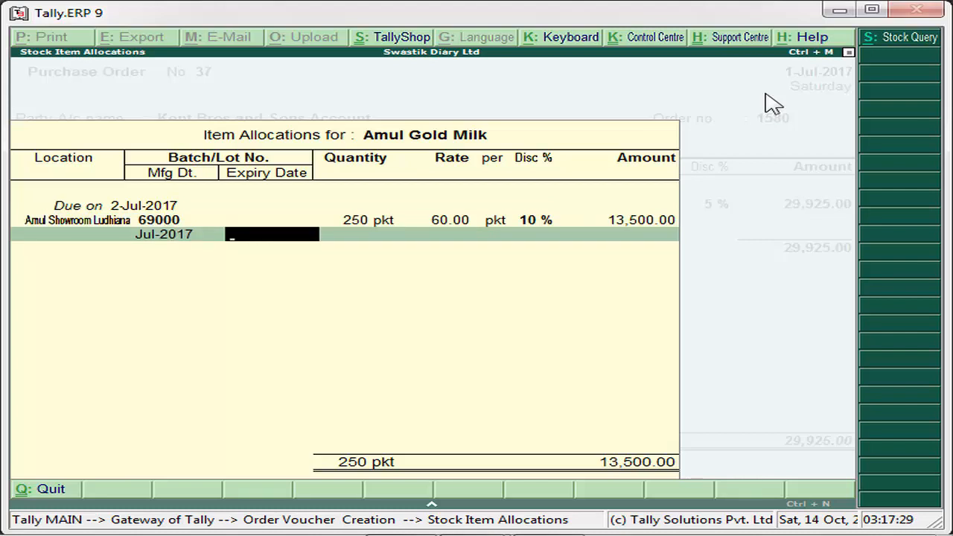
pyautogui.write('120')
pyautogui.press('BackSpace')
pyautogui.press('BackSpace')
pyautogui.press('BackSpace')
pyautogui.press('BackSpace')
pyautogui.press('BackSpace')
pyautogui.press('BackSpace')
pyautogui.press('BackSpace')
pyautogui.press('BackSpace')
pyautogui.press('BackSpace')
pyautogui.press('BackSpace')
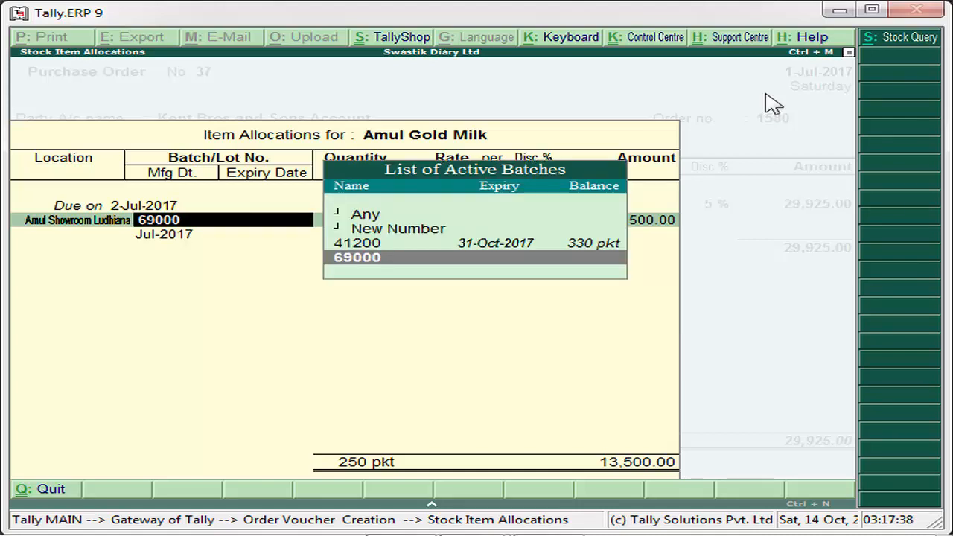
# Set Amul Gold Milk's batch to Any, keep its quantity, rate and discount, leave the expiry blank, and finish the allocation
pyautogui.press('Up')
pyautogui.press('Up')
pyautogui.press('Up')
pyautogui.press('Return')
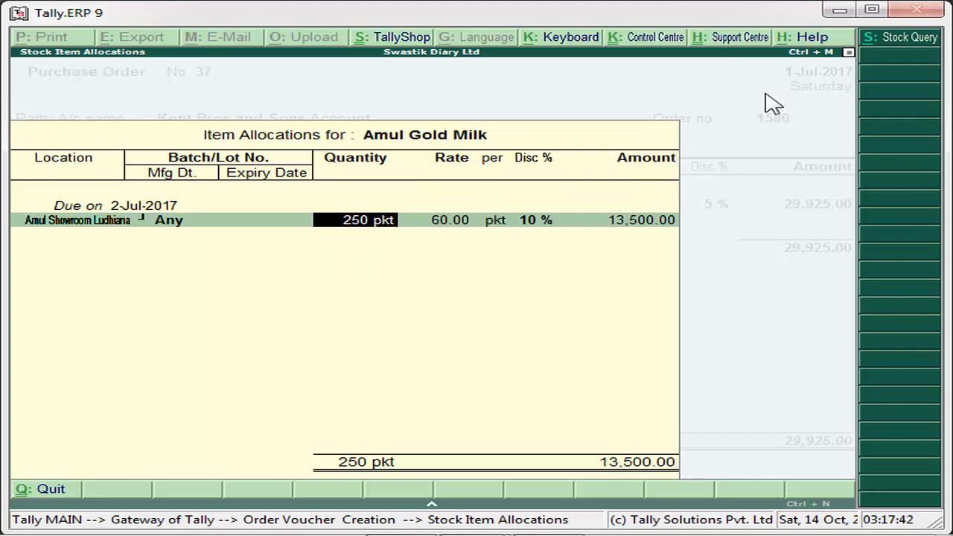
pyautogui.press('Return')
pyautogui.press('Return')
pyautogui.press('Return')
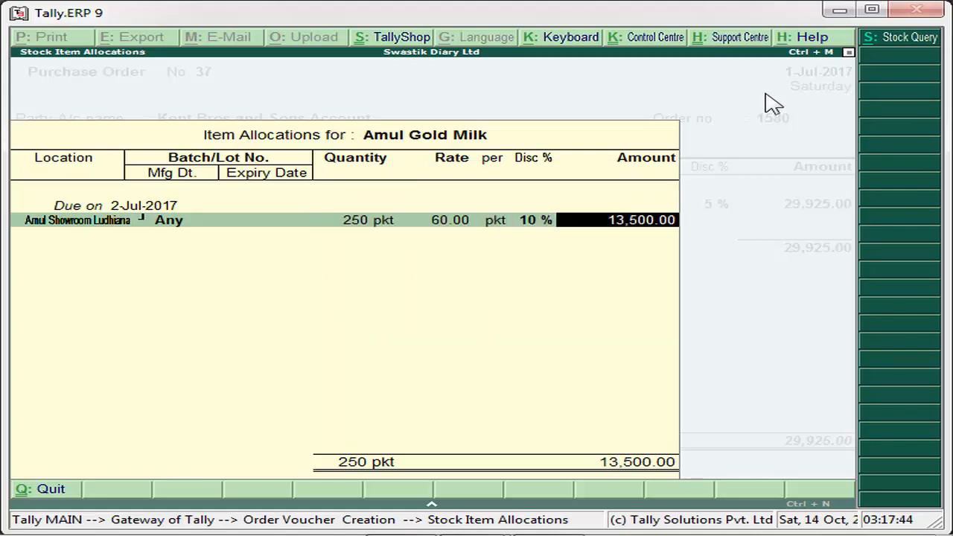
pyautogui.press('Return')
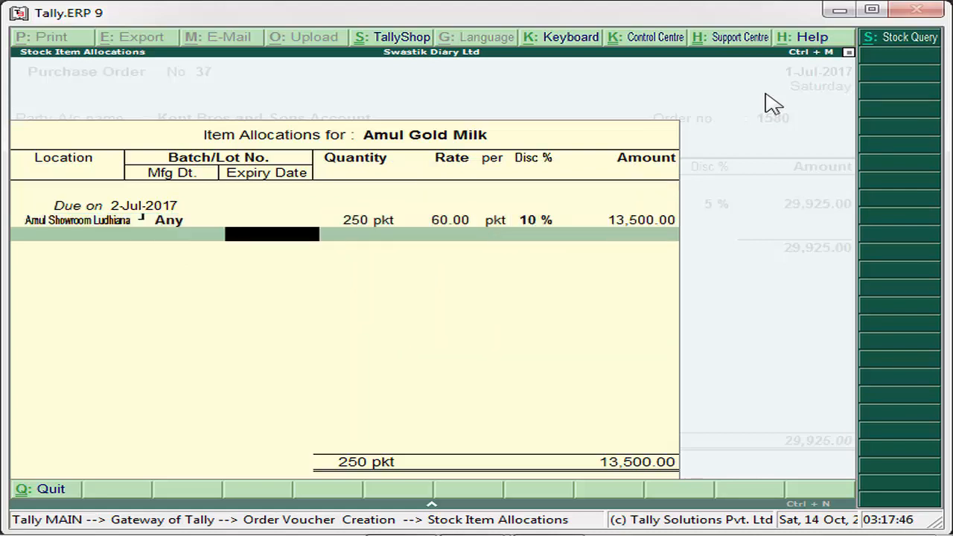
pyautogui.press('Return')
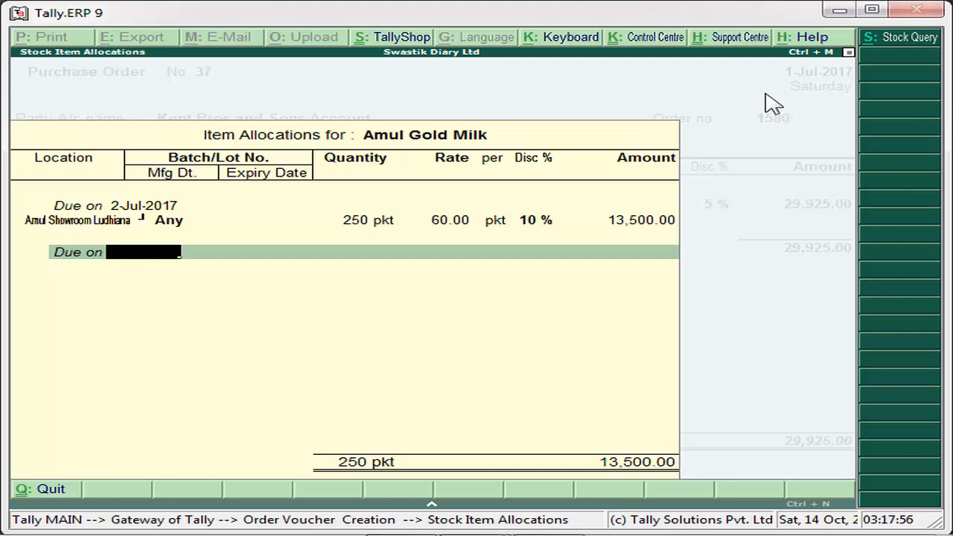
pyautogui.press('Return')
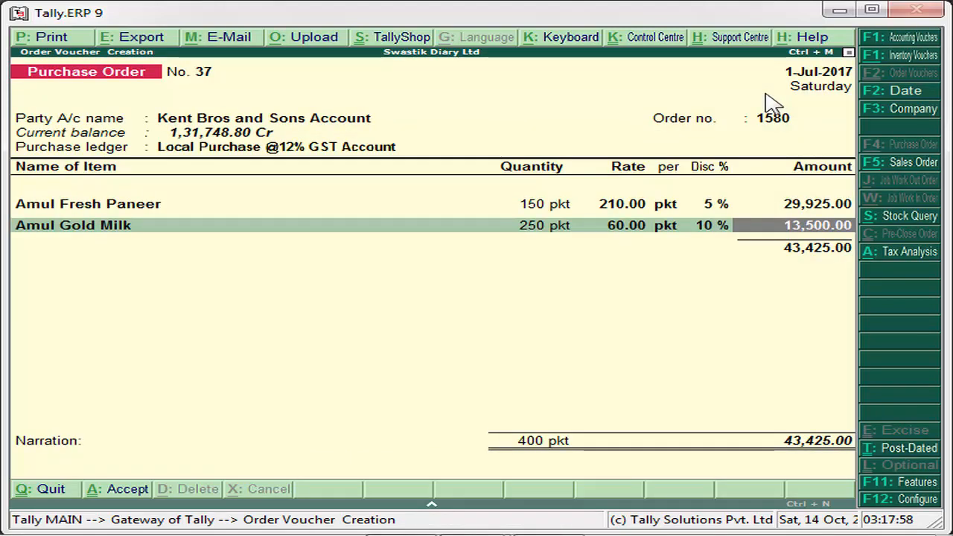
# End the item entries and add the Input CGST @6% Account with its calculated amount
pyautogui.press('Return')
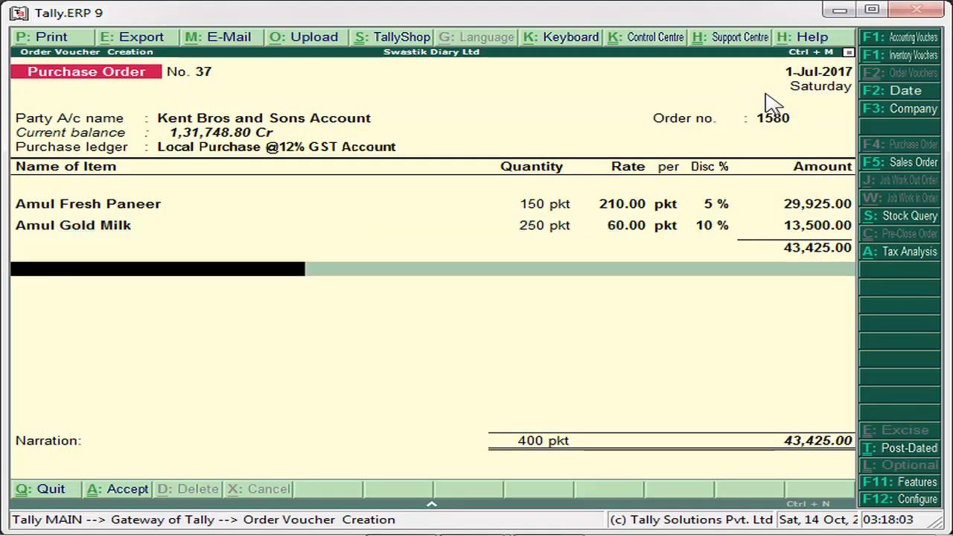
pyautogui.write('In')
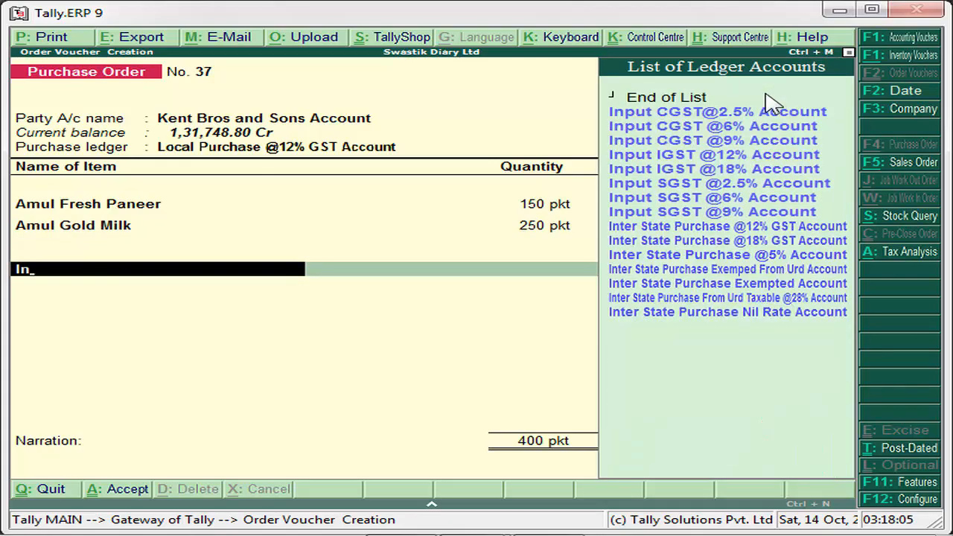
pyautogui.press('Down')
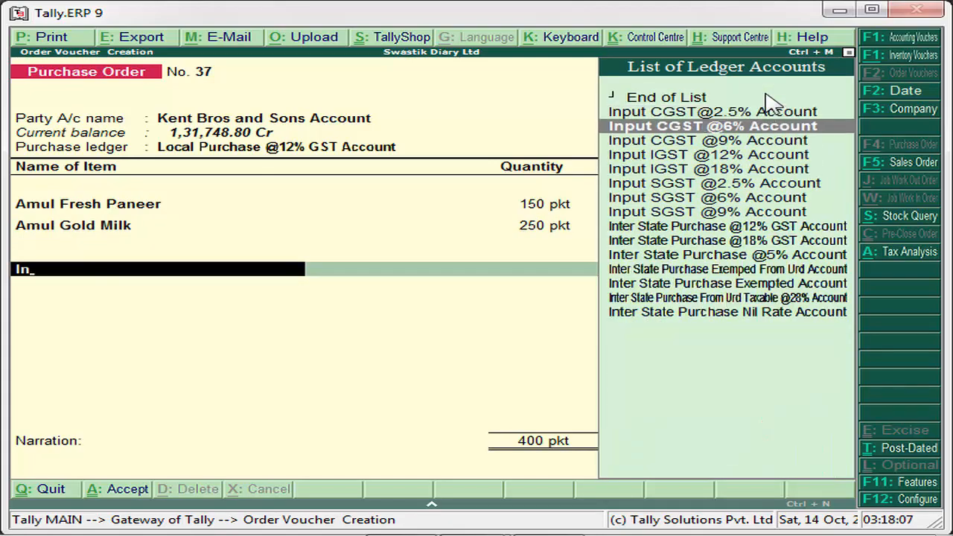
pyautogui.press('Return')
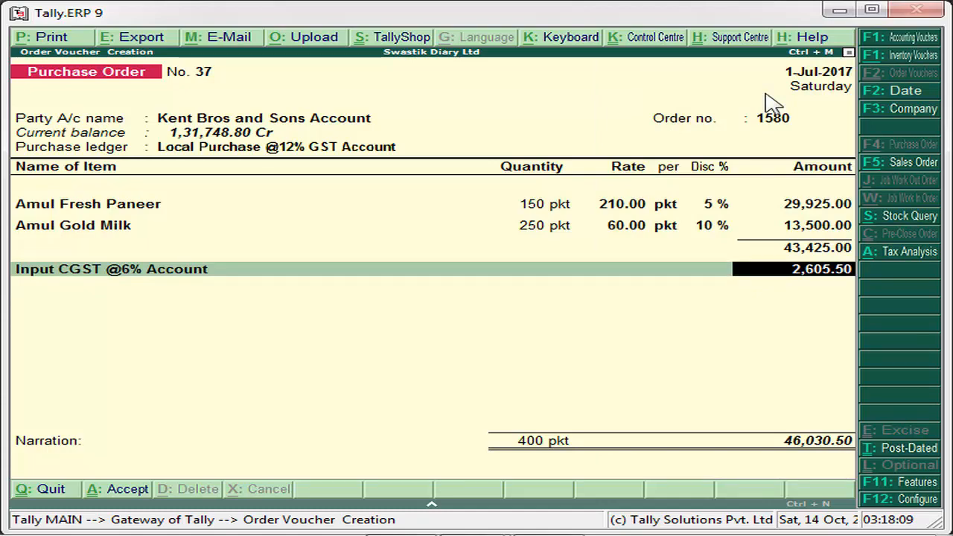
pyautogui.press('Return')
# Add the Input SGST @6% Account to the purchase order with its calculated amount
pyautogui.write('In')
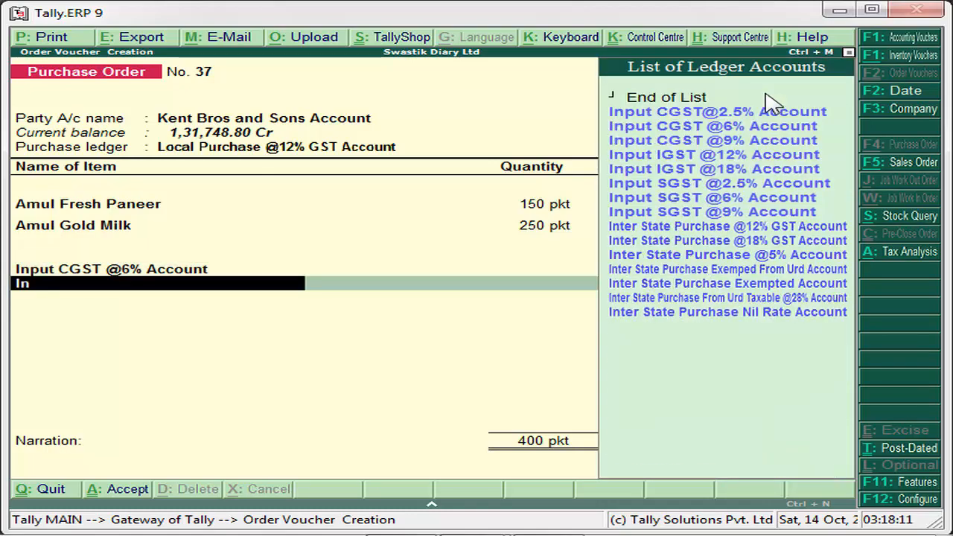
pyautogui.press('Down')
pyautogui.press('Down')
pyautogui.press('Down')
pyautogui.press('Down')
pyautogui.press('Down')
pyautogui.press('Down')
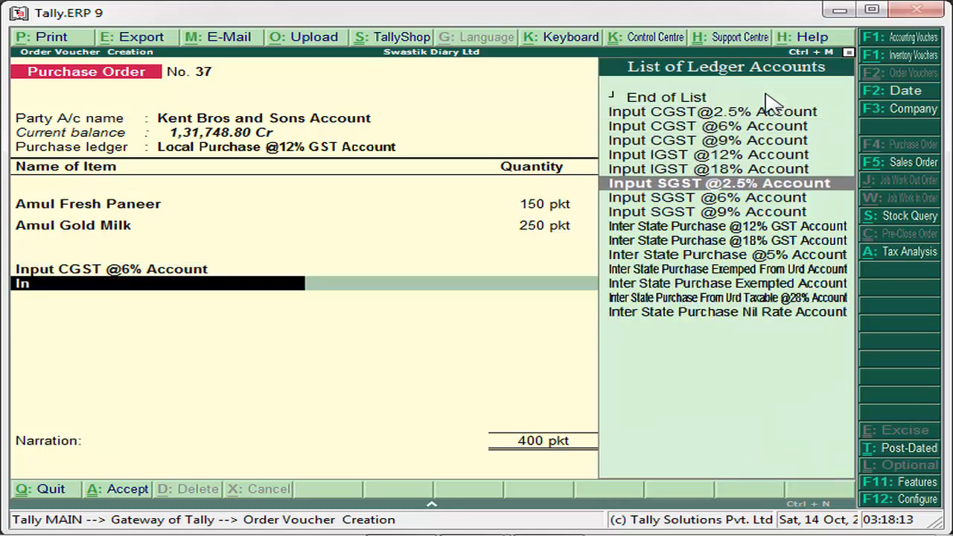
pyautogui.press('Return')
pyautogui.press('Return')
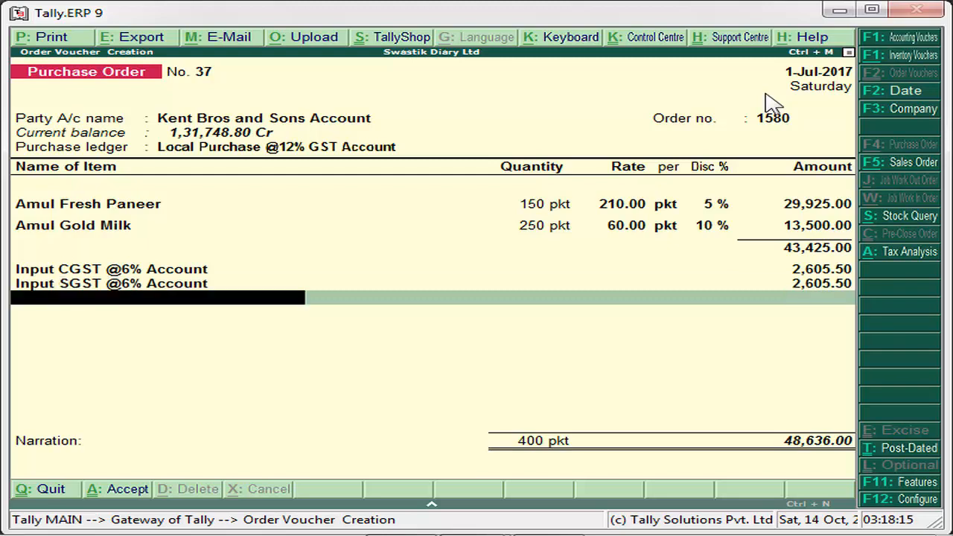
# Finish the ledger entries, leave the narration blank, and save the purchase order
pyautogui.press('Return')
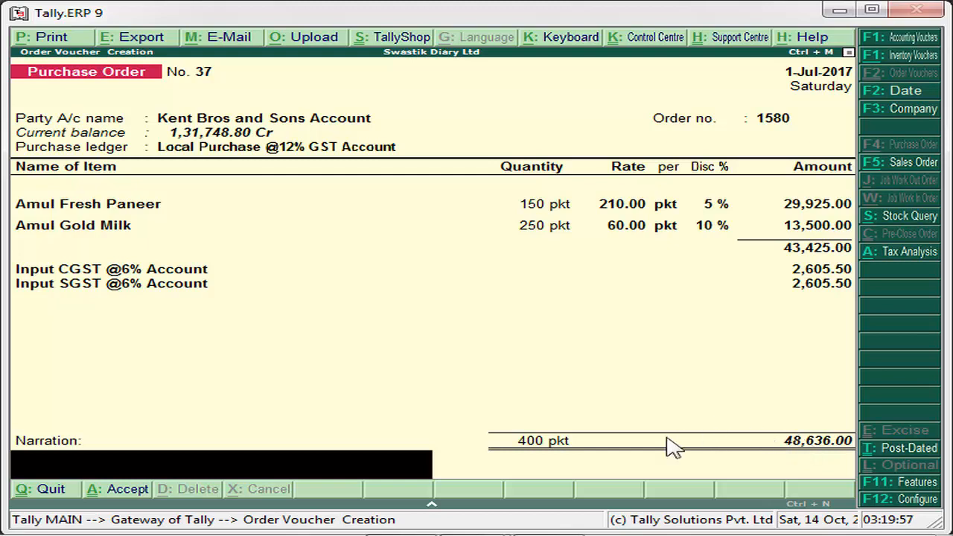
pyautogui.press('Return')
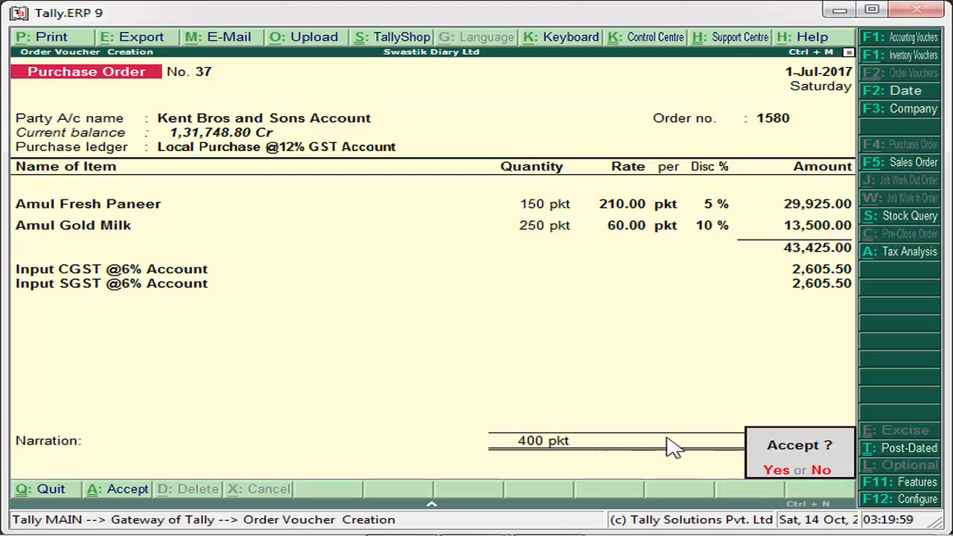
pyautogui.press('y')
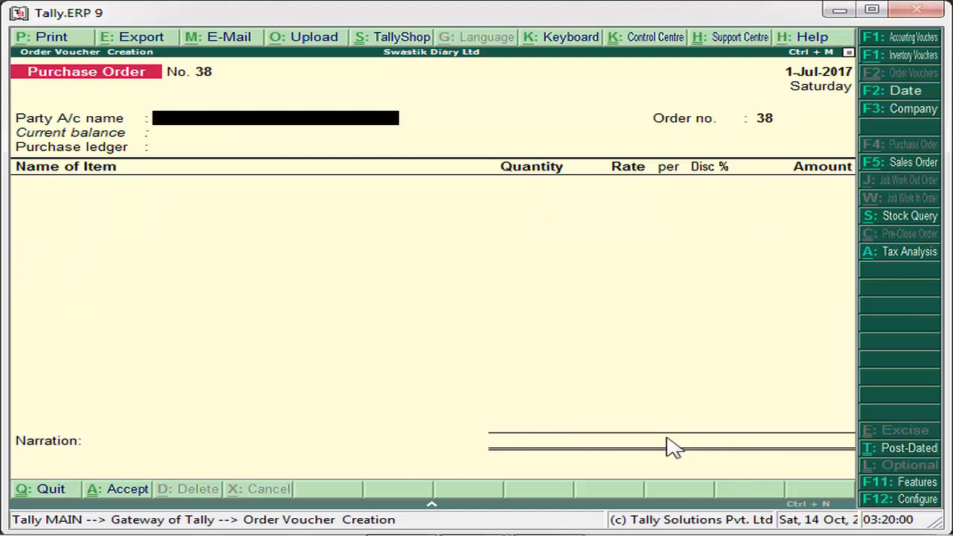
# Leave purchase order entry and open the display reports
pyautogui.press('Escape')
pyautogui.press('y')
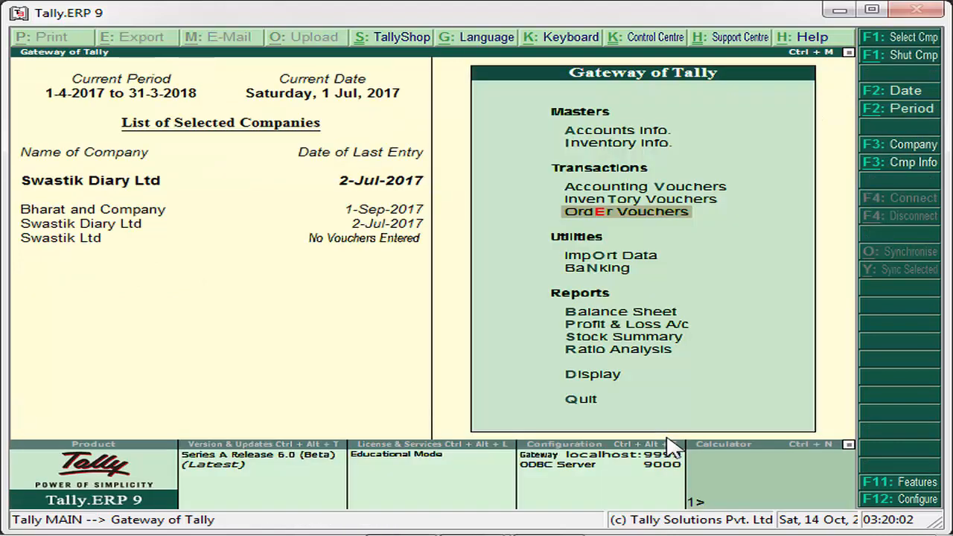
pyautogui.press('Up')
pyautogui.press('Down')
pyautogui.press('Down')
pyautogui.press('Down')
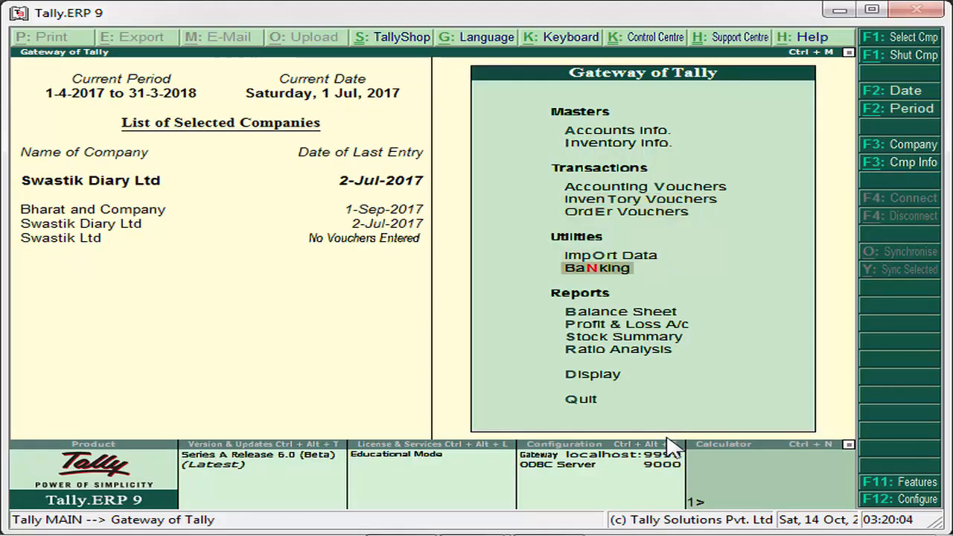
pyautogui.press('Down')
pyautogui.press('Down')
pyautogui.press('Down')
pyautogui.press('Down')
pyautogui.press('Down')
pyautogui.press('Return')
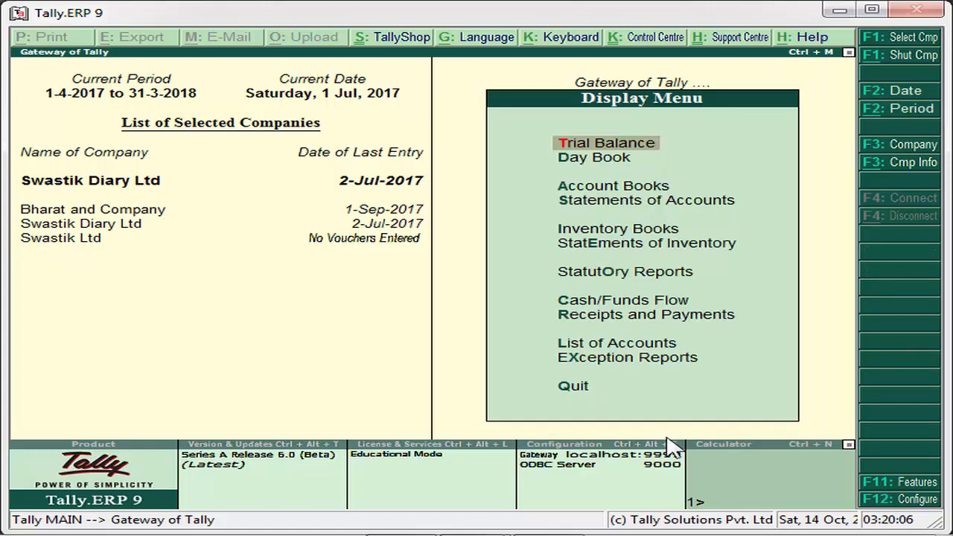
# Open the Kent Bros and Sons Account ledger from the account books
pyautogui.press('Down')
pyautogui.press('Down')
pyautogui.press('Return')
pyautogui.press('Down')
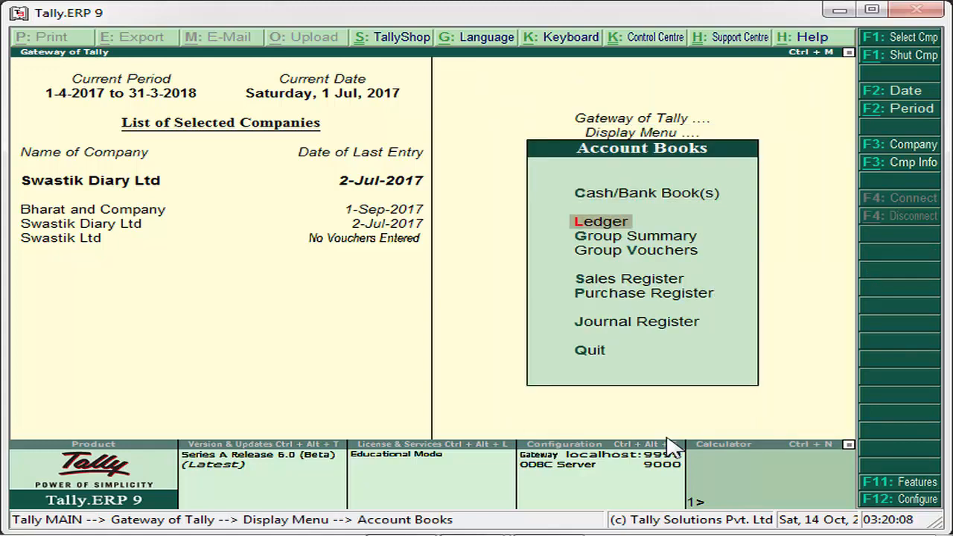
pyautogui.press('Return')
pyautogui.write('Ka')
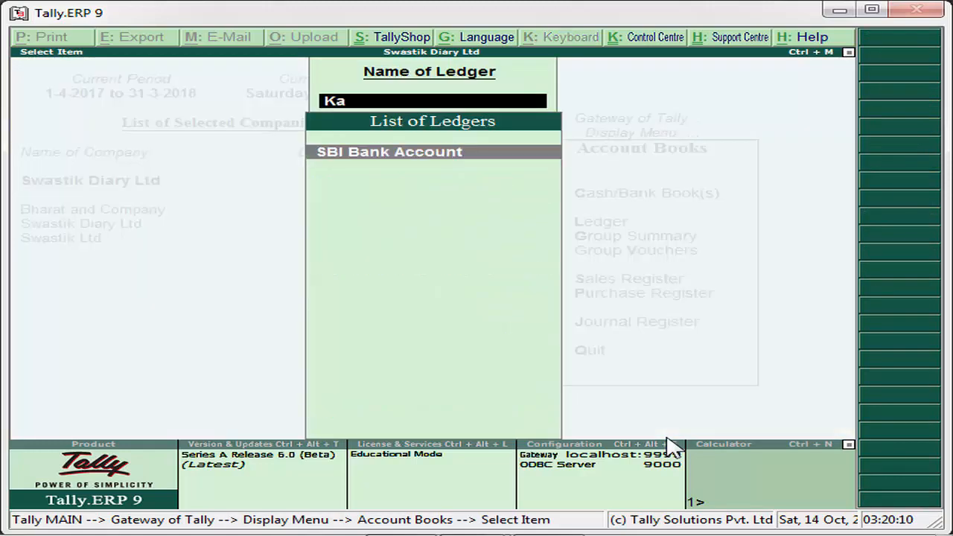
pyautogui.press('BackSpace')
pyautogui.press('Down')
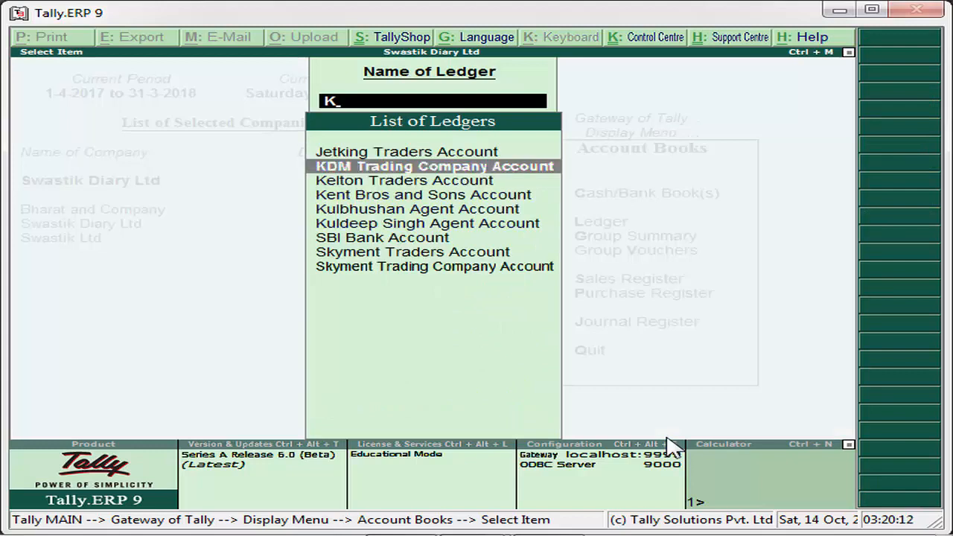
pyautogui.press('Down')
pyautogui.press('Down')
pyautogui.press('Return')
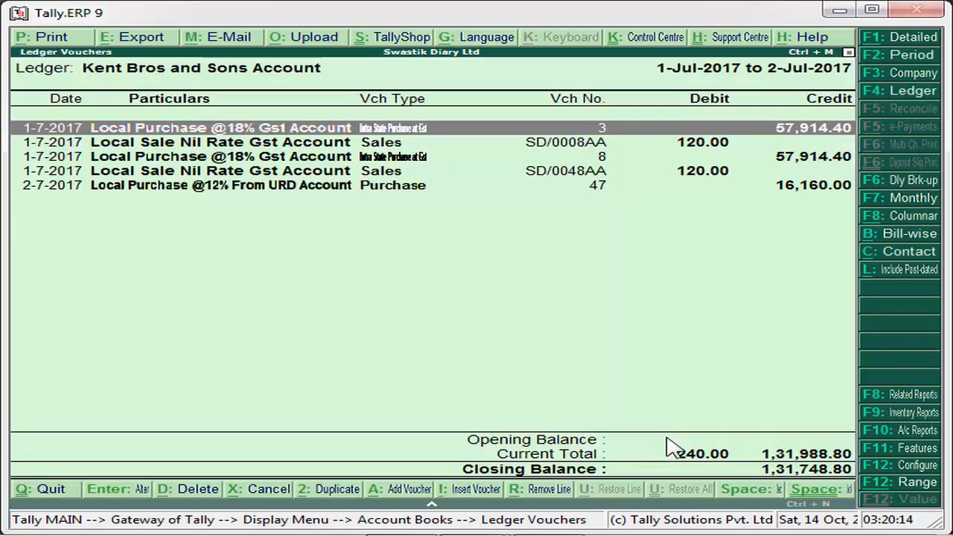
# Look through the vouchers in the Kent Bros and Sons ledger for the purchase order, and return to the Gateway of Tally
pyautogui.press('Down')
pyautogui.press('Down')
pyautogui.press('Down')
pyautogui.press('Down')
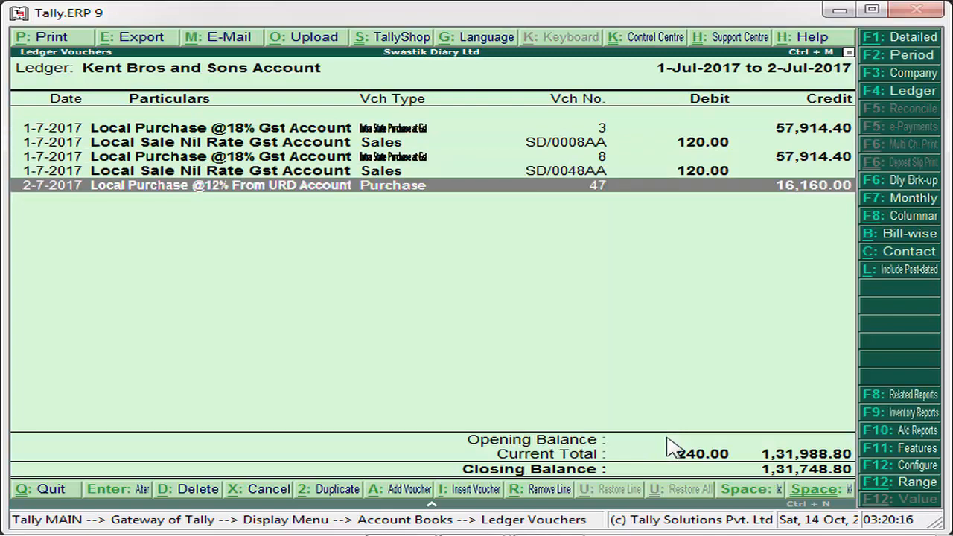
pyautogui.press('Up')
pyautogui.press('Up')
pyautogui.press('Up')
pyautogui.press('Up')
pyautogui.press('Down')
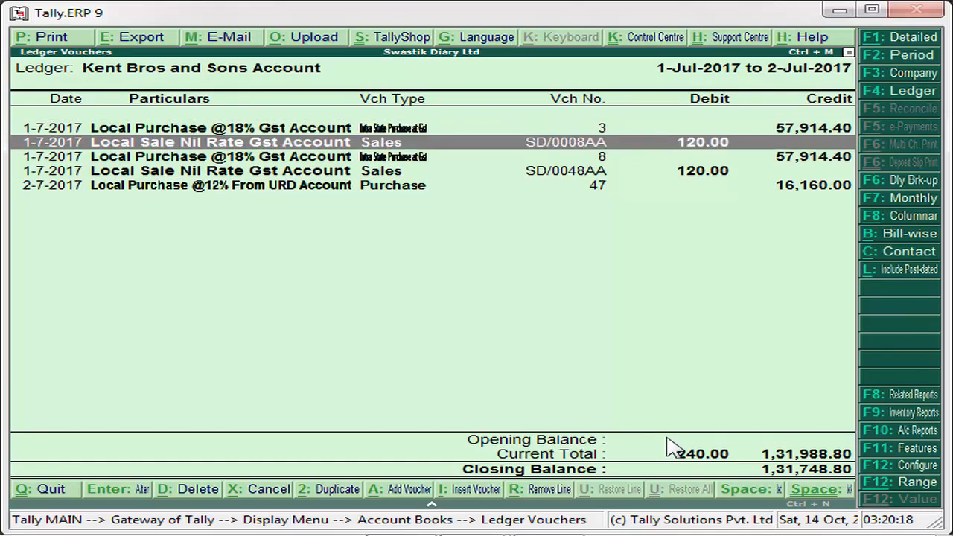
pyautogui.press('Down')
pyautogui.press('Down')
pyautogui.press('Up')
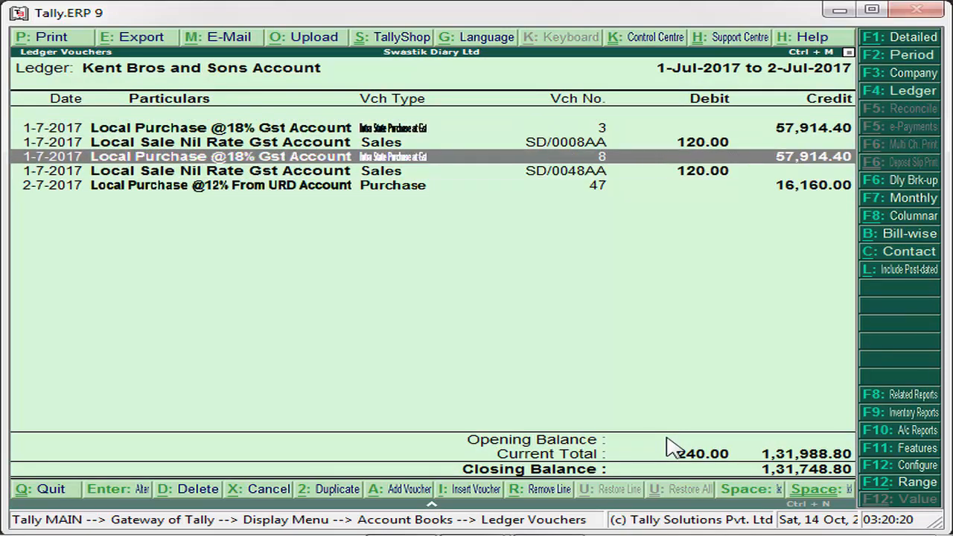
pyautogui.press('Up')
pyautogui.press('Up')
pyautogui.press('Down')
pyautogui.press('Down')
pyautogui.press('Down')
pyautogui.press('Down')
pyautogui.press('Up')
pyautogui.press('Up')
pyautogui.press('Up')
pyautogui.press('Up')
pyautogui.press('Down')
pyautogui.press('Down')
pyautogui.press('Down')
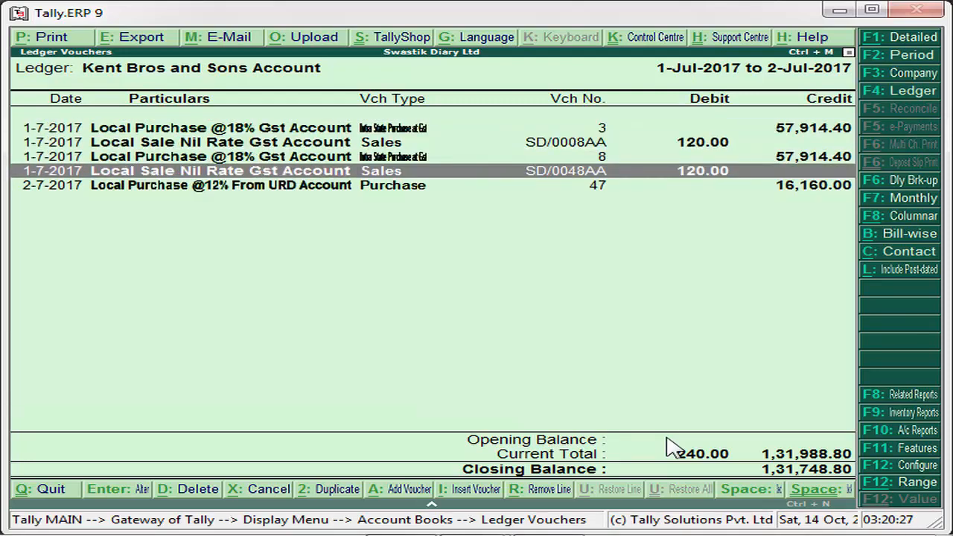
pyautogui.press('Down')
pyautogui.press('Up')
pyautogui.press('Up')
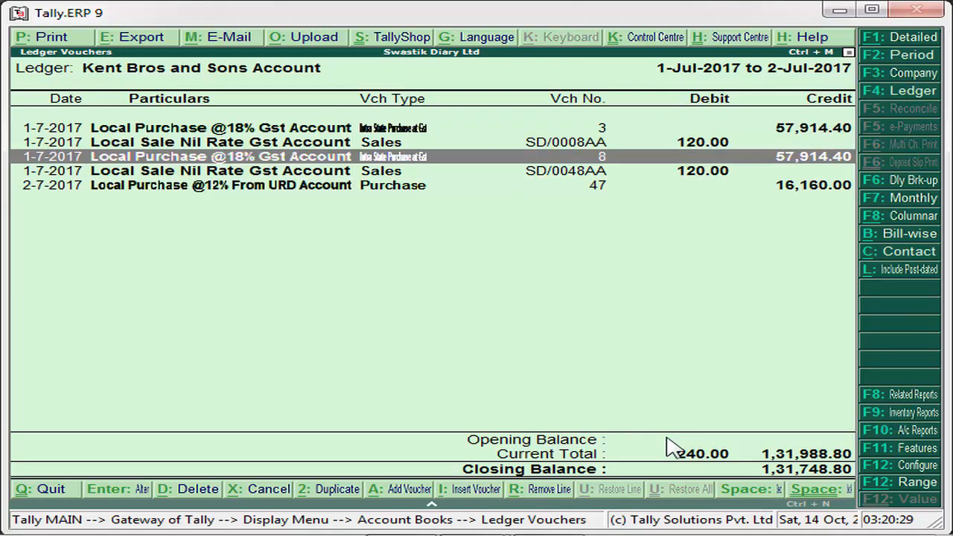
pyautogui.press('Down')
pyautogui.press('Up')
pyautogui.press('Up')
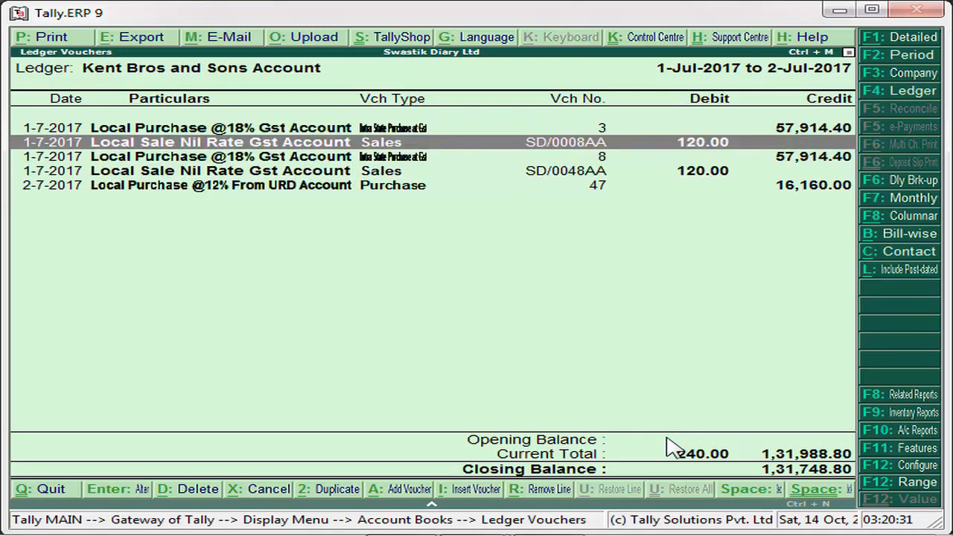
pyautogui.press('Escape')
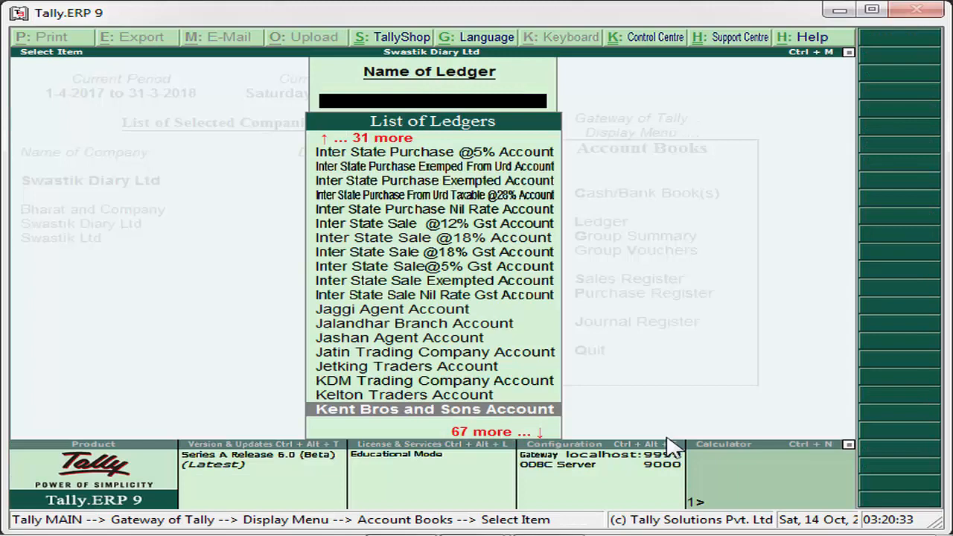
pyautogui.press('Escape')
pyautogui.press('Escape')
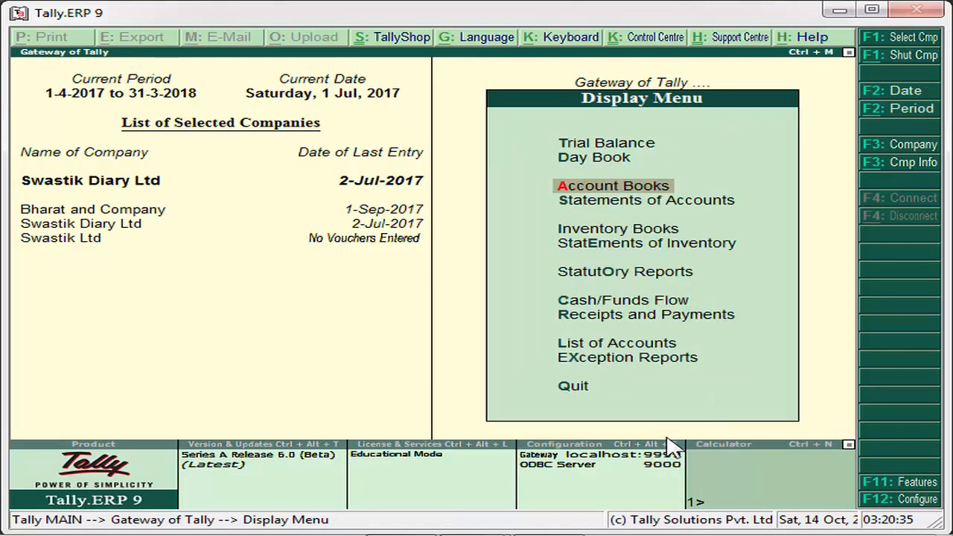
pyautogui.press('Escape')
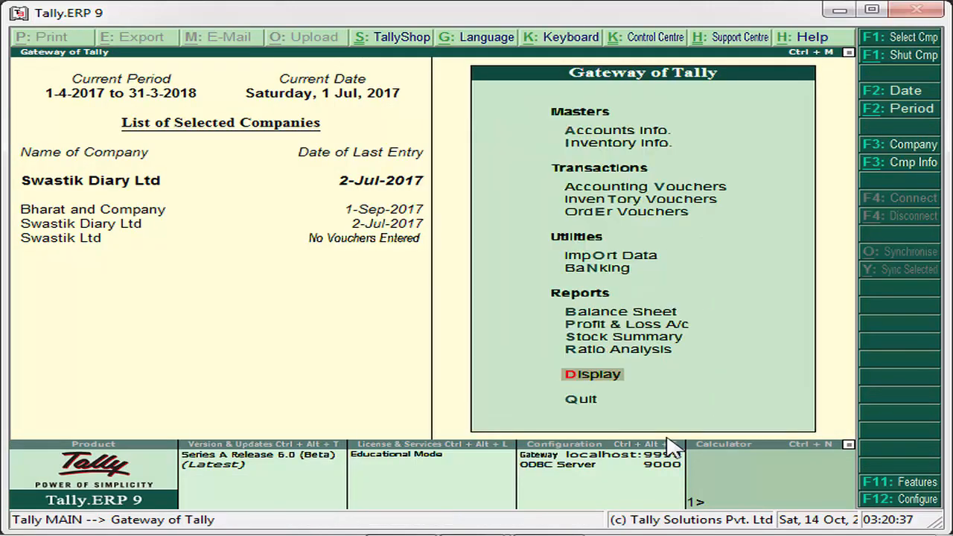
# Start a new Receipt Note in the inventory vouchers
pyautogui.press('Up')
pyautogui.press('Up')
pyautogui.press('Up')
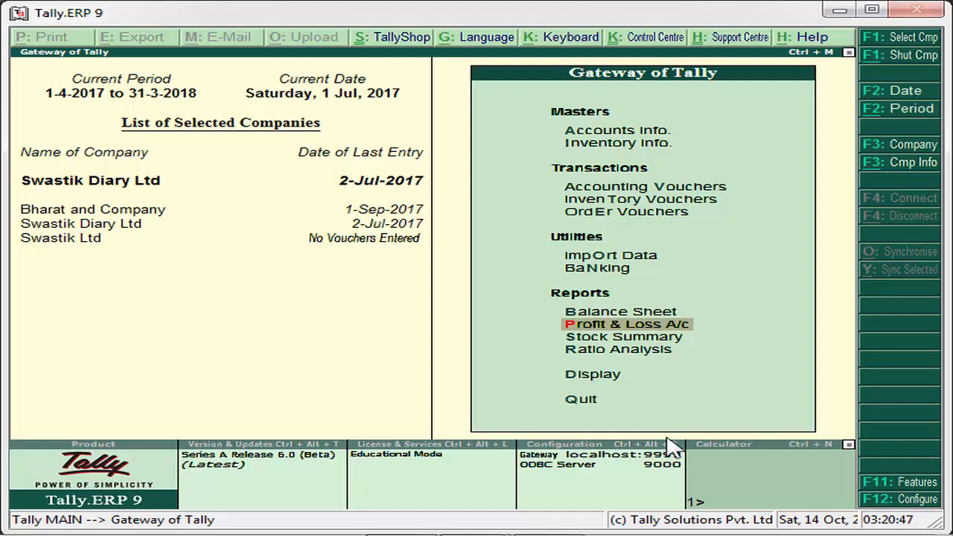
pyautogui.press('Up')
pyautogui.press('Up')
pyautogui.press('Up')
pyautogui.press('Up')
pyautogui.press('Up')
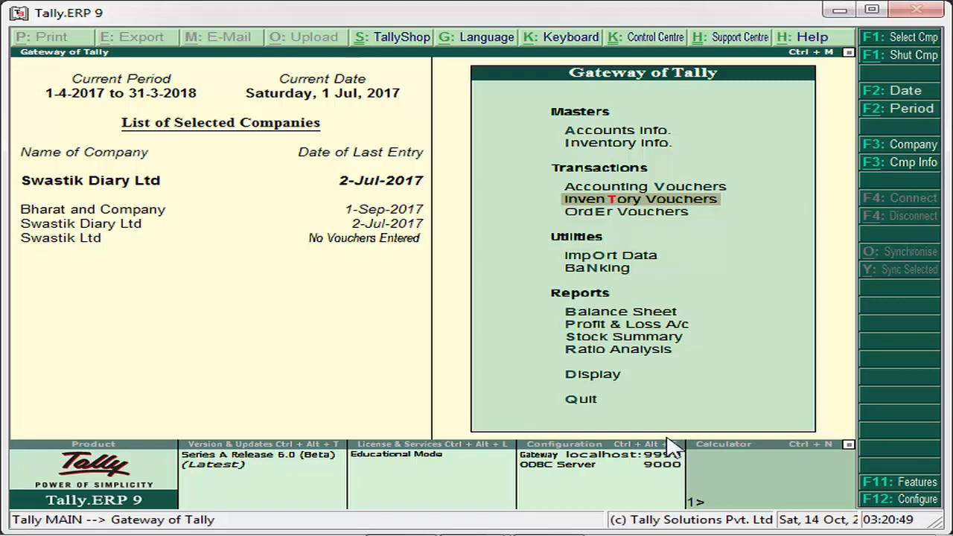
pyautogui.press('Return')
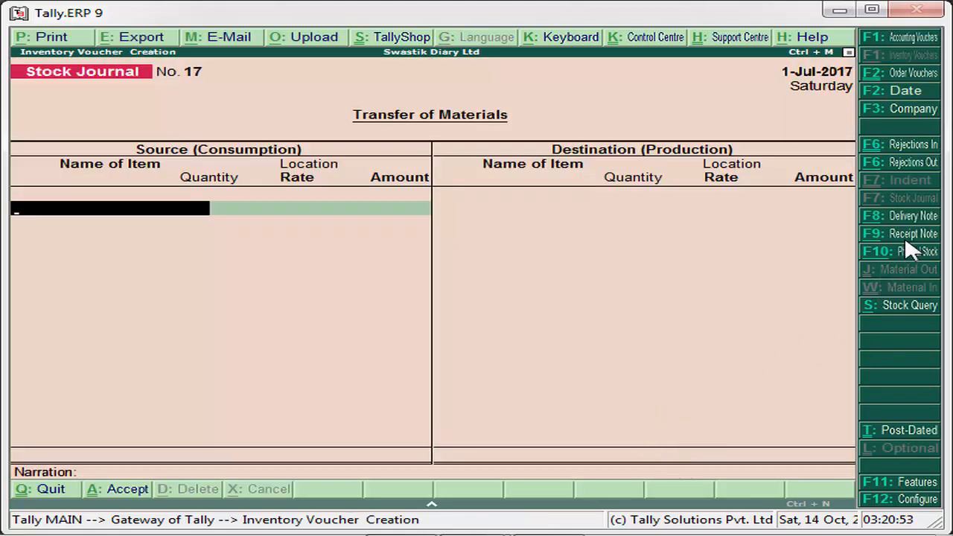
pyautogui.press('F9')
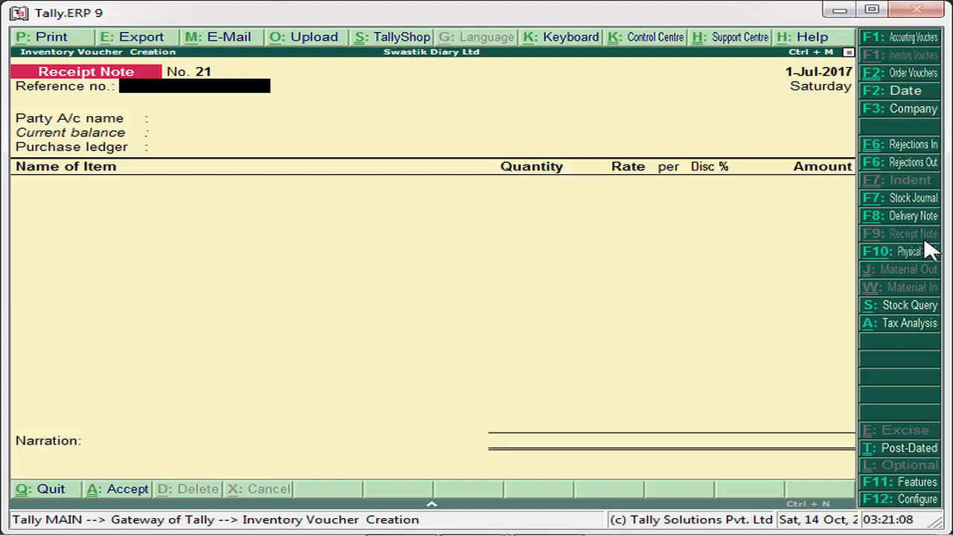
# Select Kent Bros and Sons Account as the receipt note's party and set the reference number to H-78900
pyautogui.press('Return')
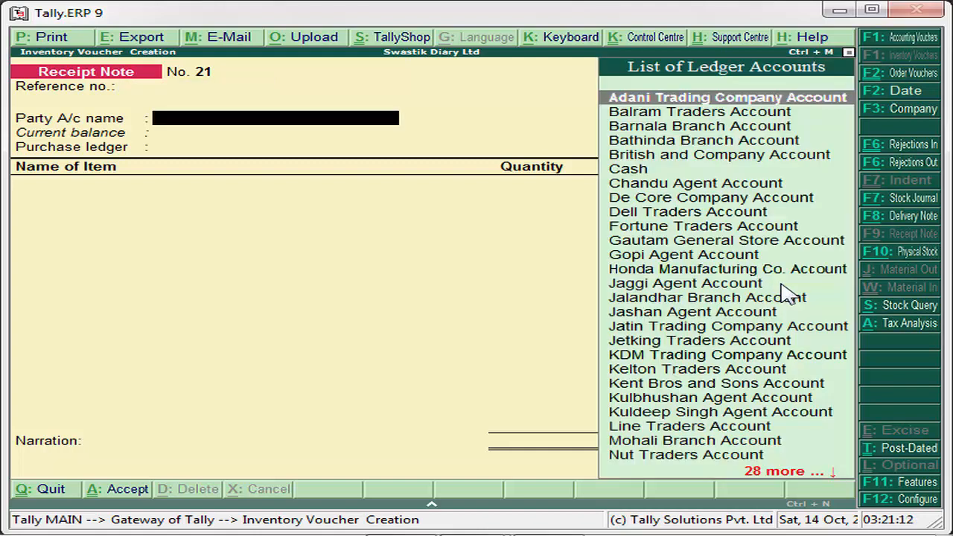
pyautogui.write('Ke')
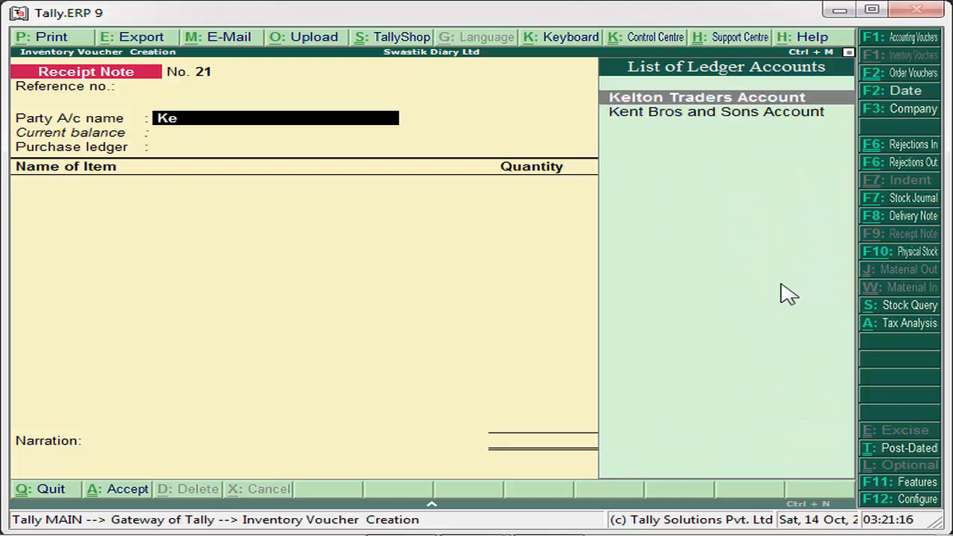
pyautogui.press('Down')
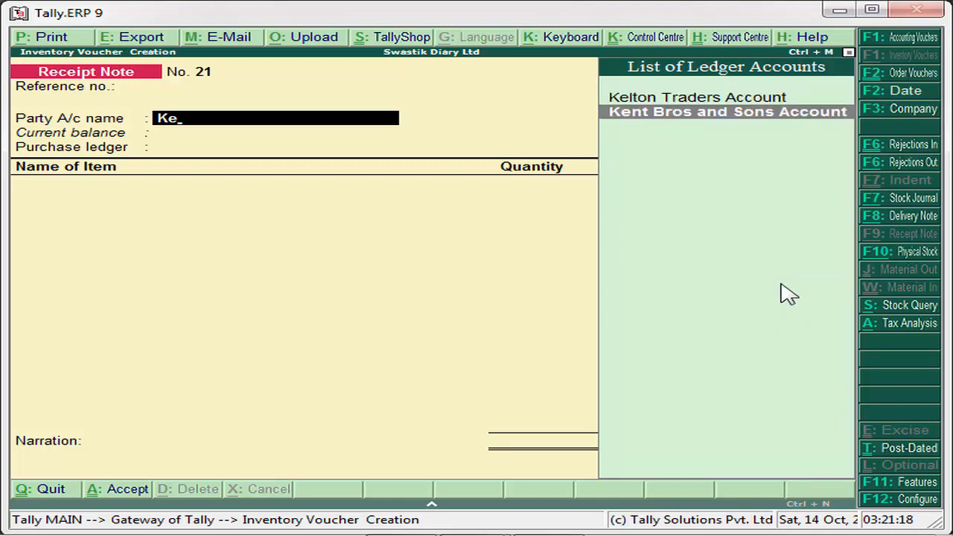
pyautogui.press('Return')
pyautogui.press('Escape')
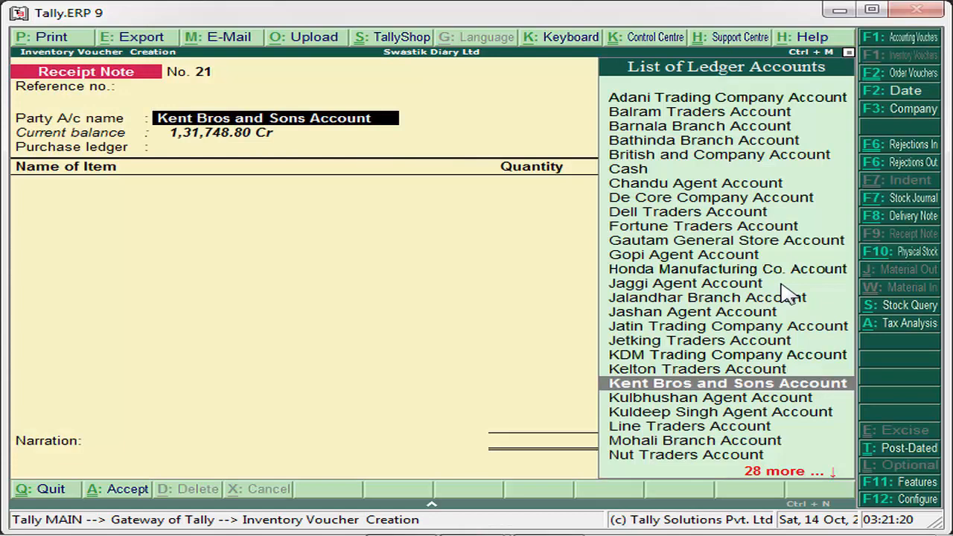
pyautogui.press('BackSpace')
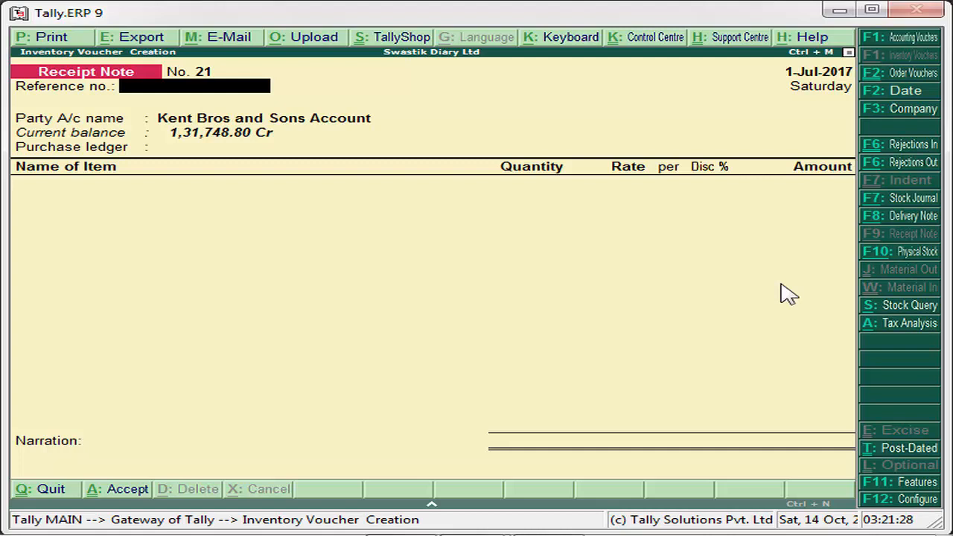
pyautogui.write('H-78900')
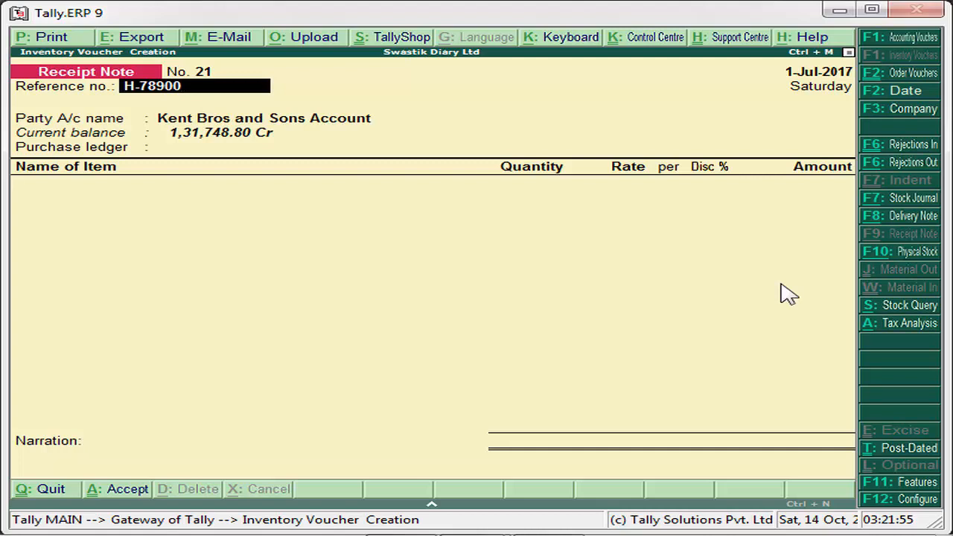
pyautogui.press('Return')
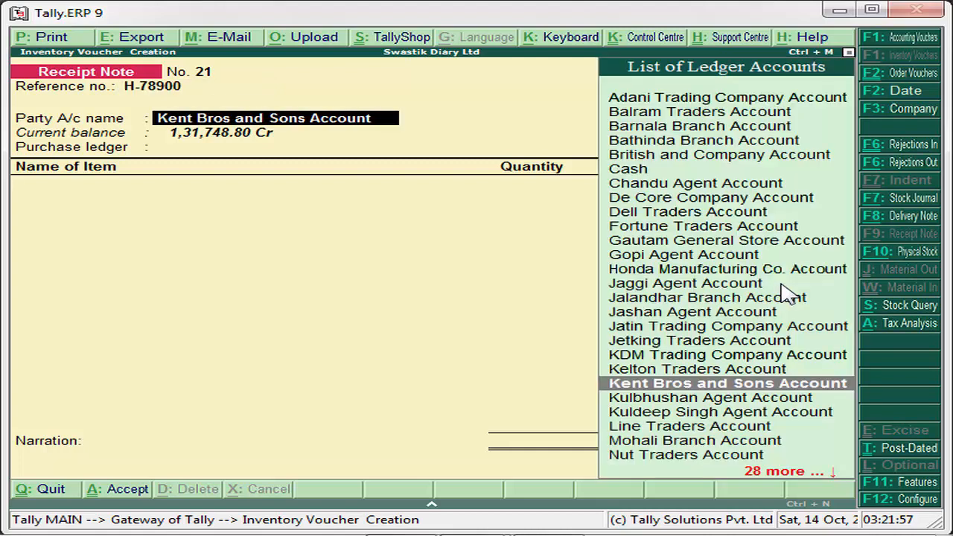
# Link the supplier's pending order dated 1-Jul-2017 to the receipt note, end the order list, and leave the address blank
pyautogui.press('Return')
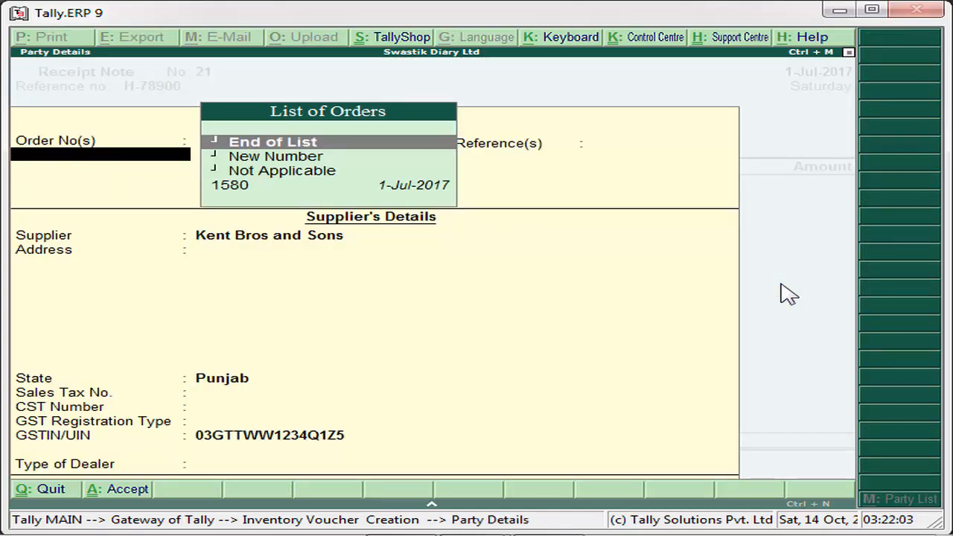
pyautogui.press('Down')
pyautogui.press('Down')
pyautogui.press('Down')
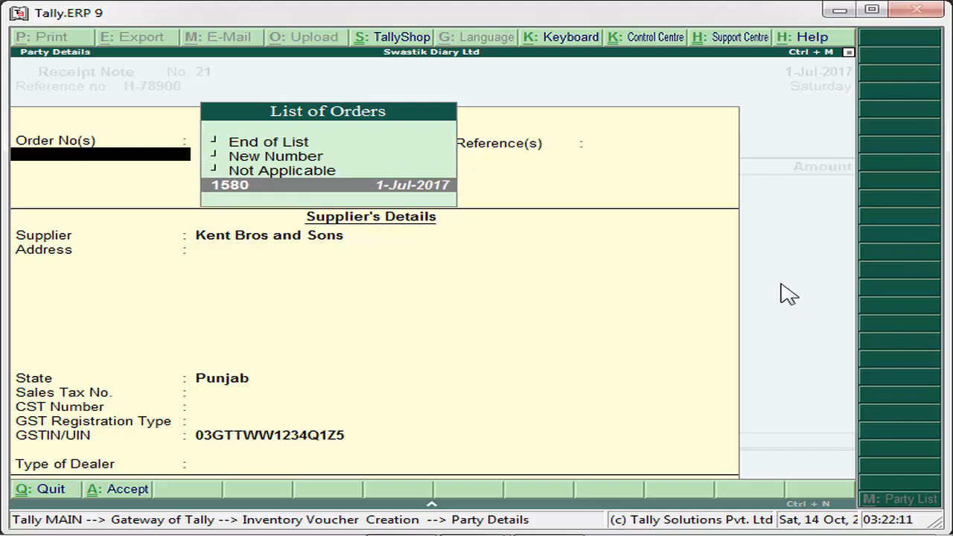
pyautogui.press('Return')
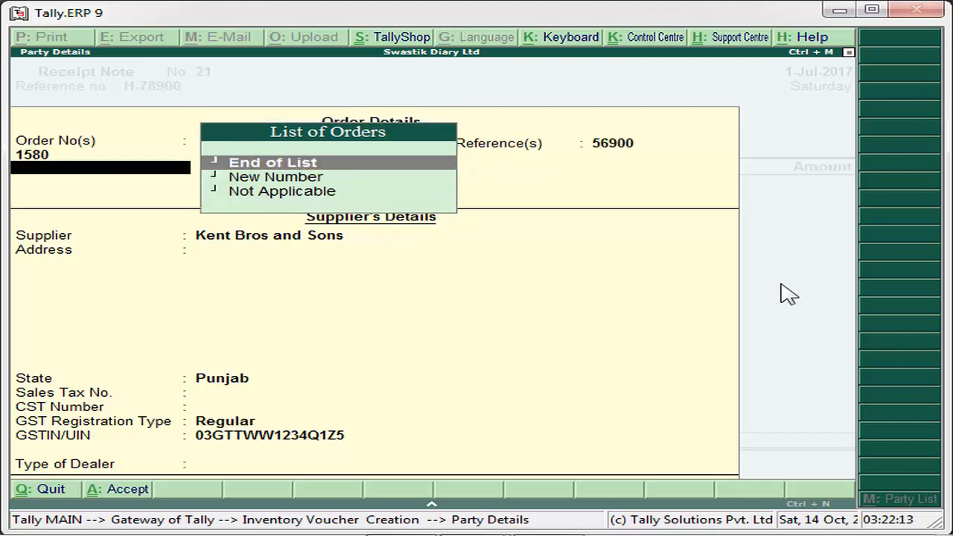
pyautogui.press('Return')
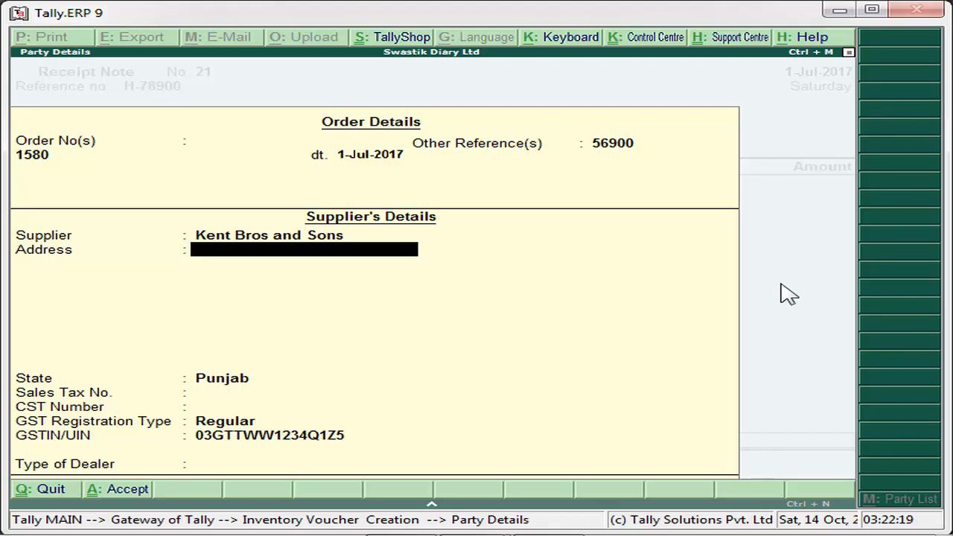
pyautogui.press('BackSpace')
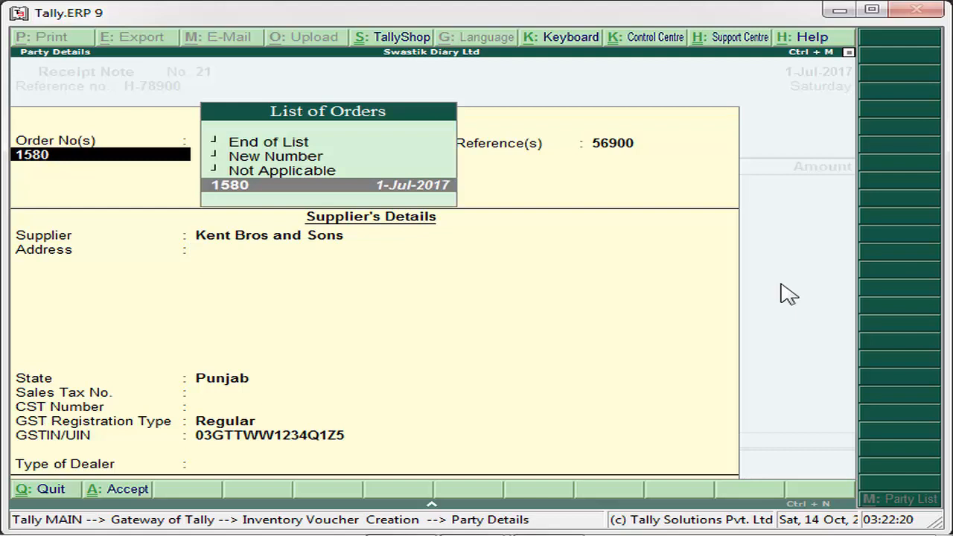
pyautogui.press('Return')
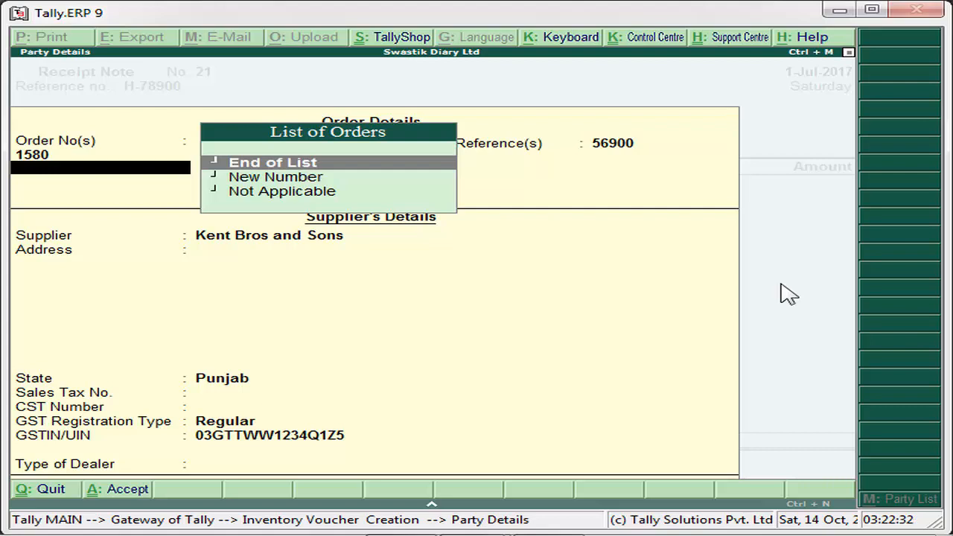
pyautogui.press('Return')
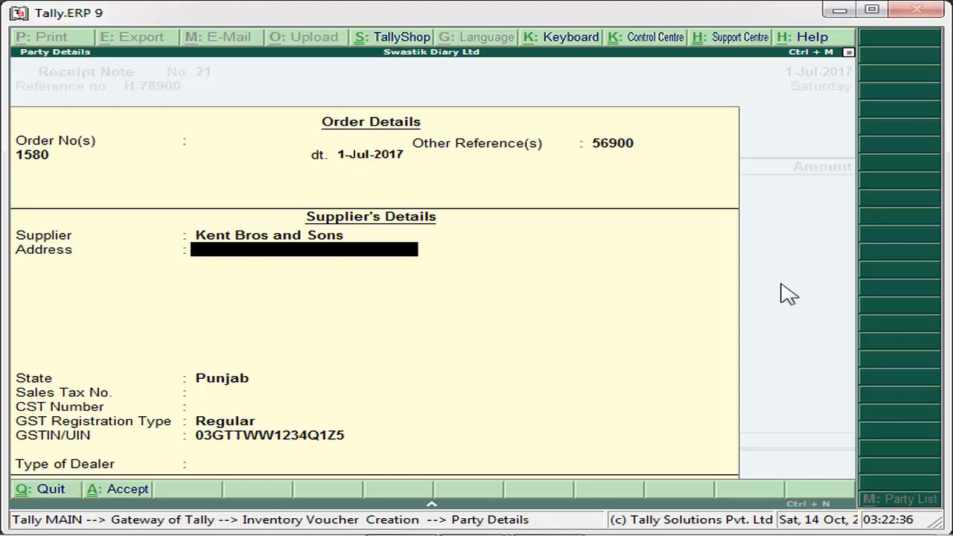
pyautogui.press('Return')
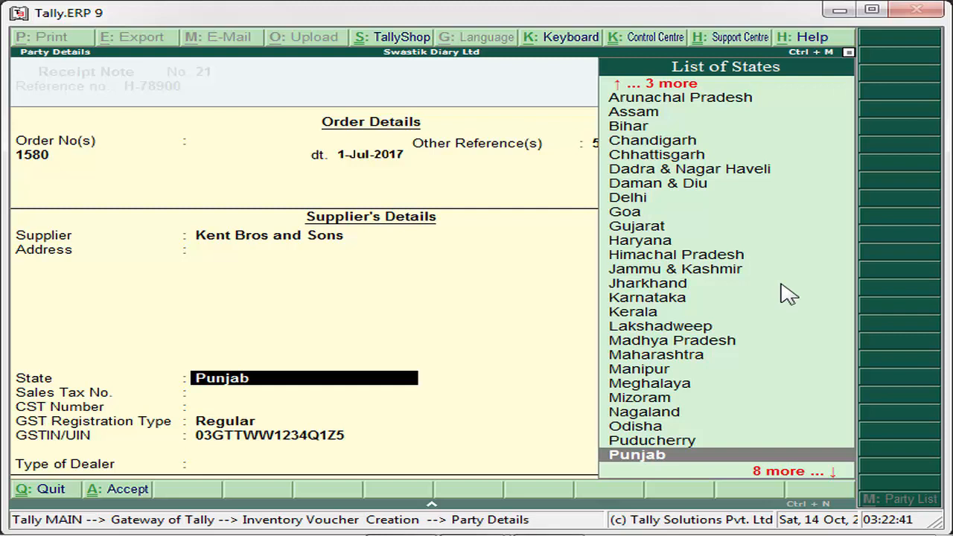
# Complete the supplier's details with state Punjab and GST registration type Regular, keeping the GSTIN, and set the type of dealer to Regular
pyautogui.press('Return')
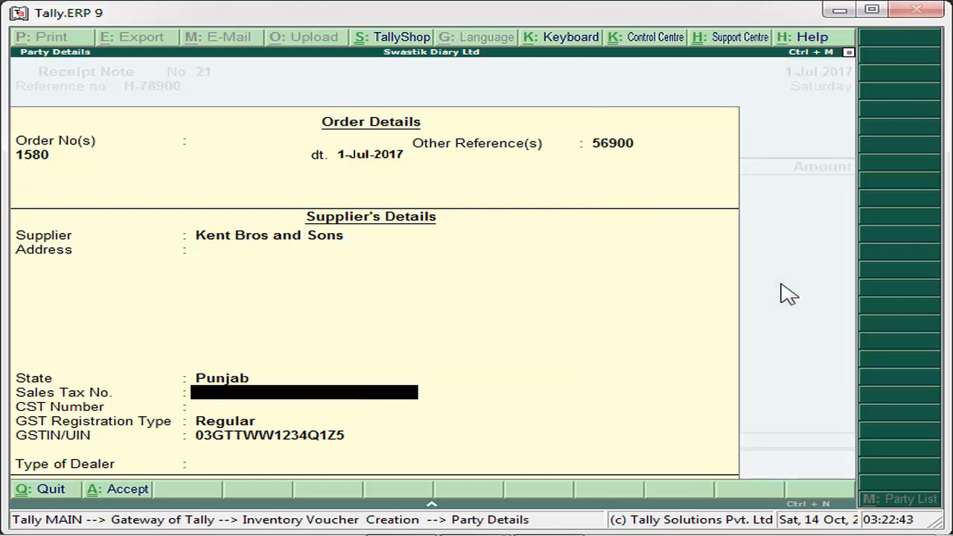
pyautogui.press('Return')
pyautogui.press('Return')
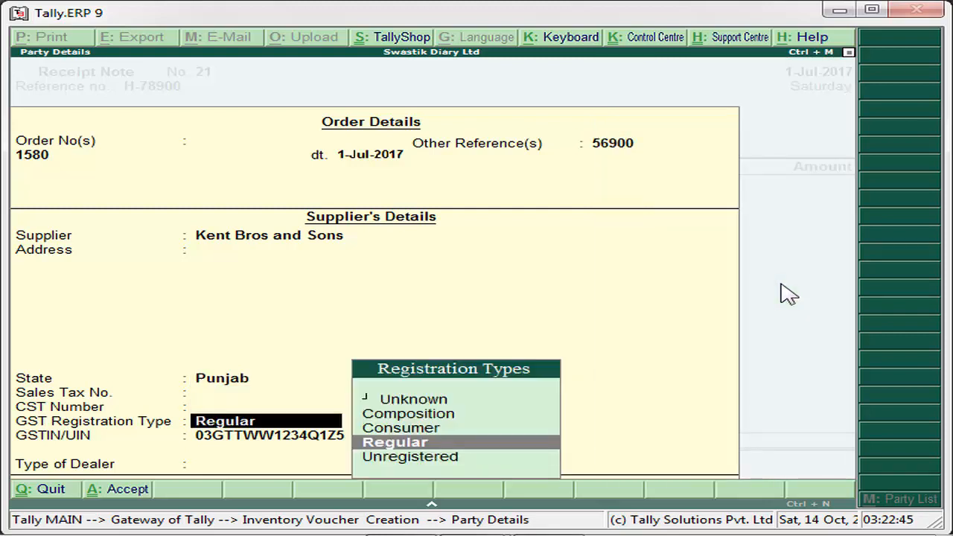
pyautogui.press('Return')
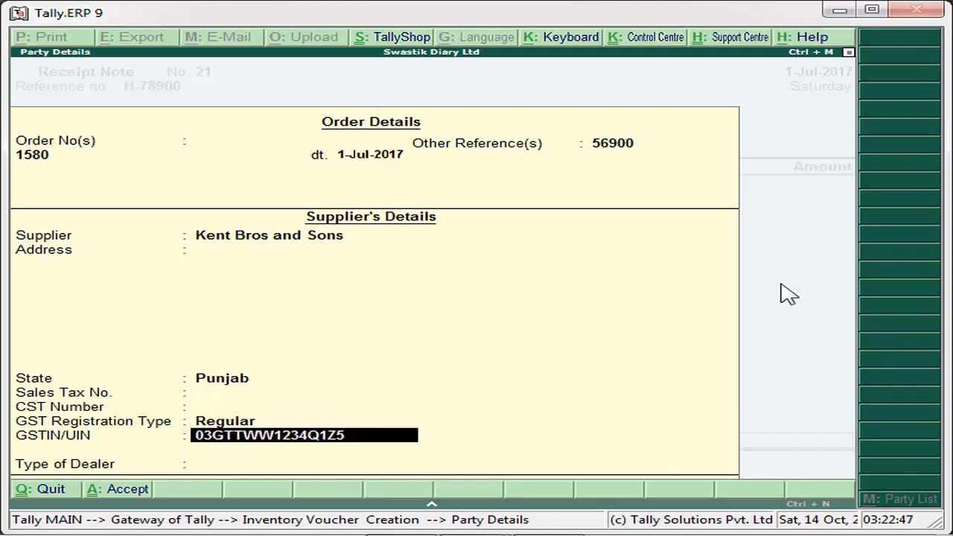
pyautogui.press('Return')
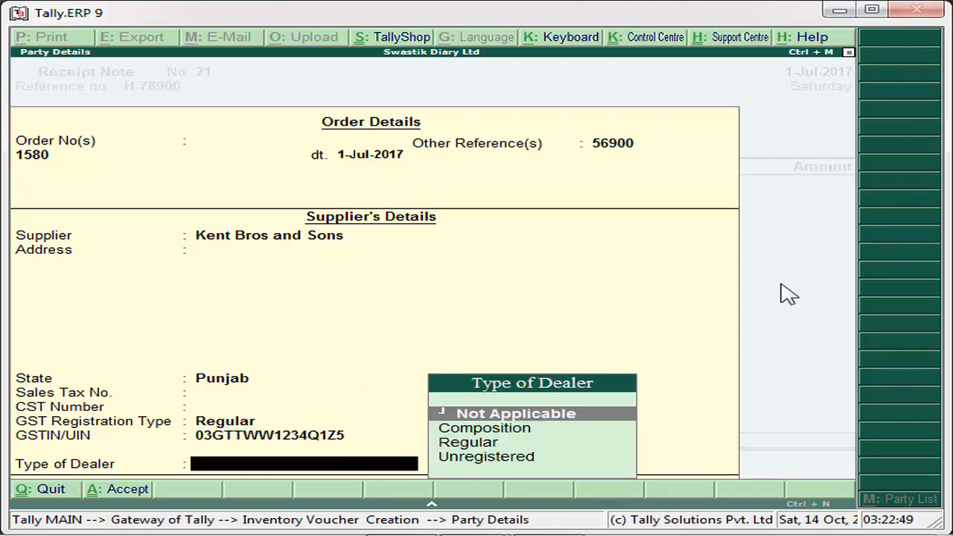
pyautogui.press('Down')
pyautogui.press('Down')
pyautogui.press('Return')
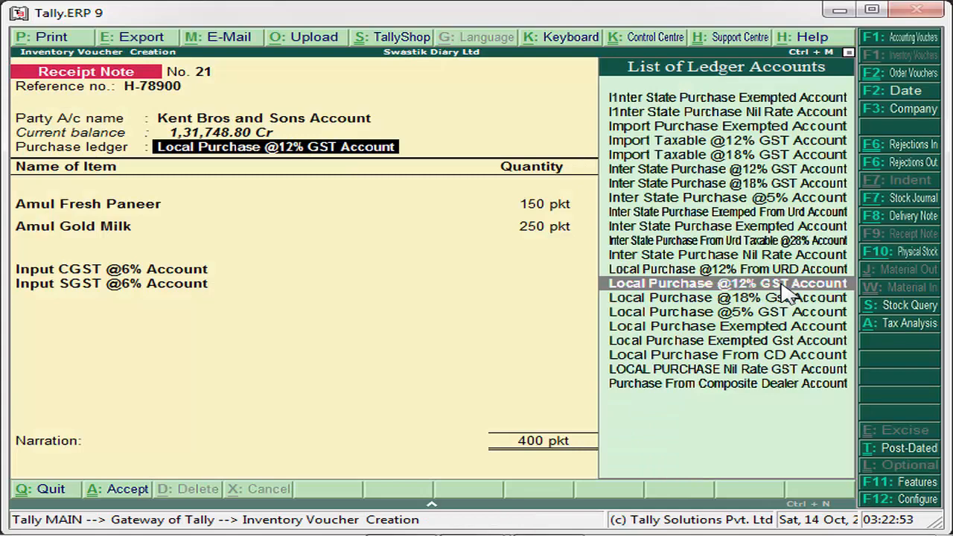
pyautogui.click(782, 285)
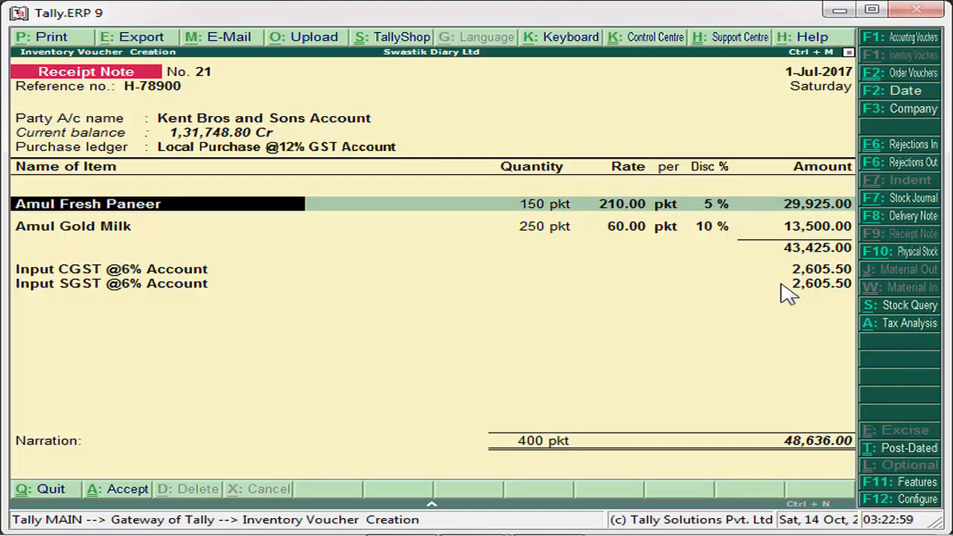
pyautogui.press('Return')
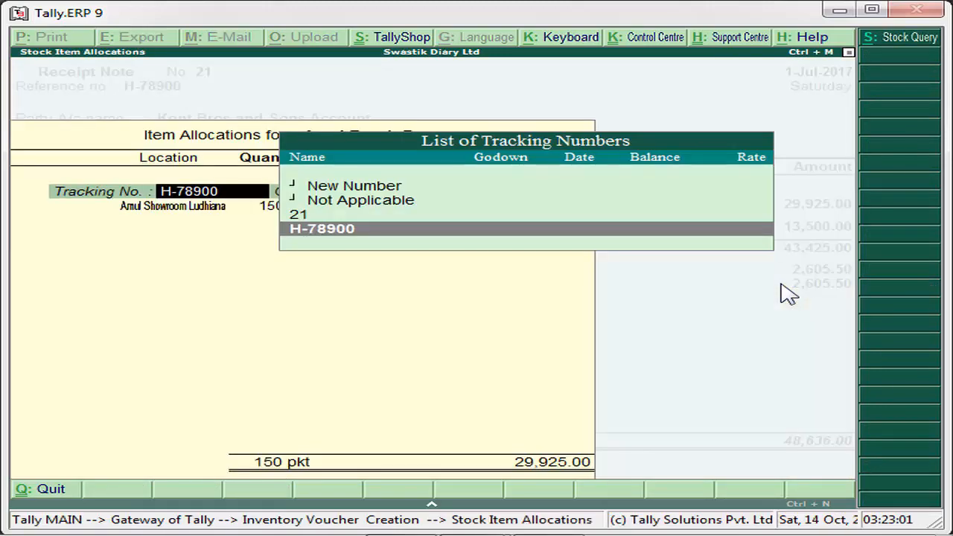
# Look through the tracking number and order choices in the Amul Fresh Paneer allocation, returning to tracking number H-78900
pyautogui.press('Return')
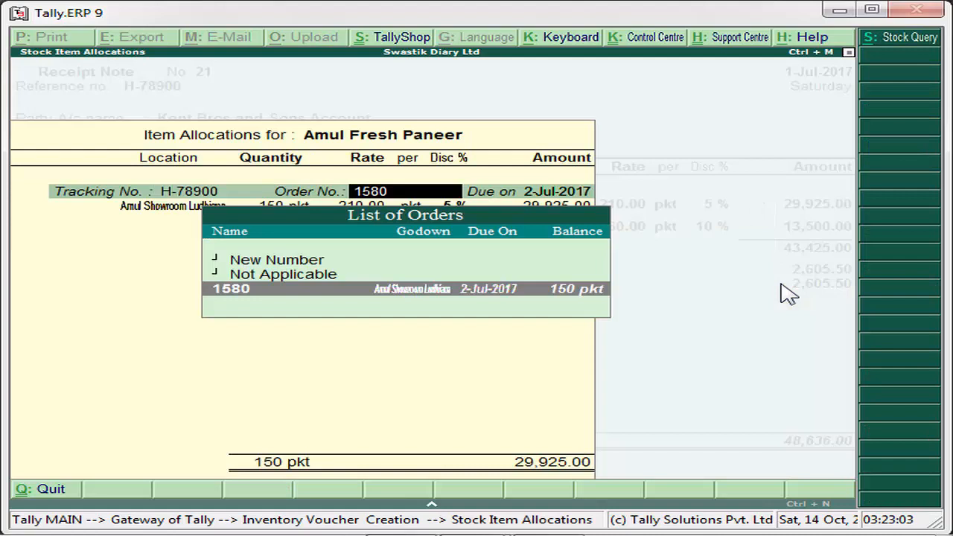
pyautogui.press('Return')
pyautogui.press('Return')
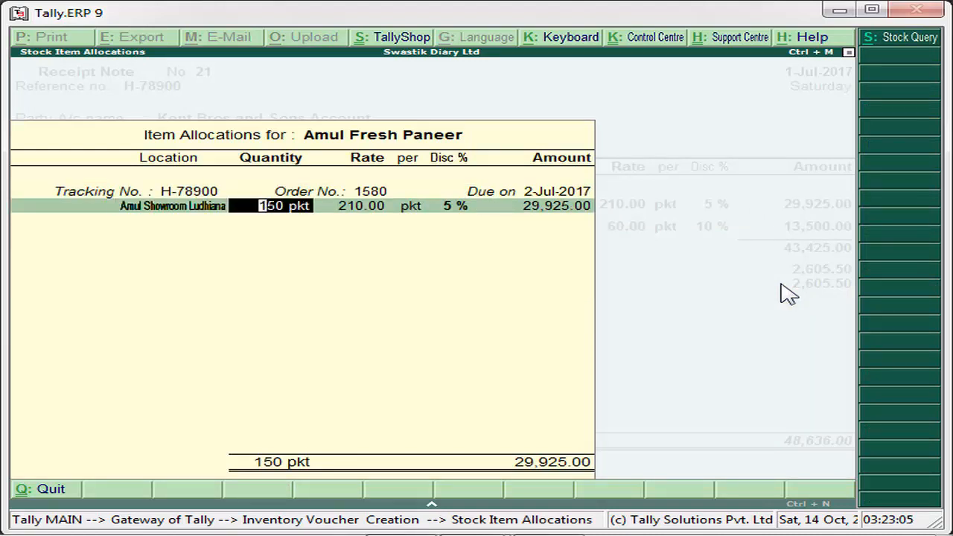
pyautogui.press('BackSpace')
pyautogui.press('BackSpace')
pyautogui.press('BackSpace')
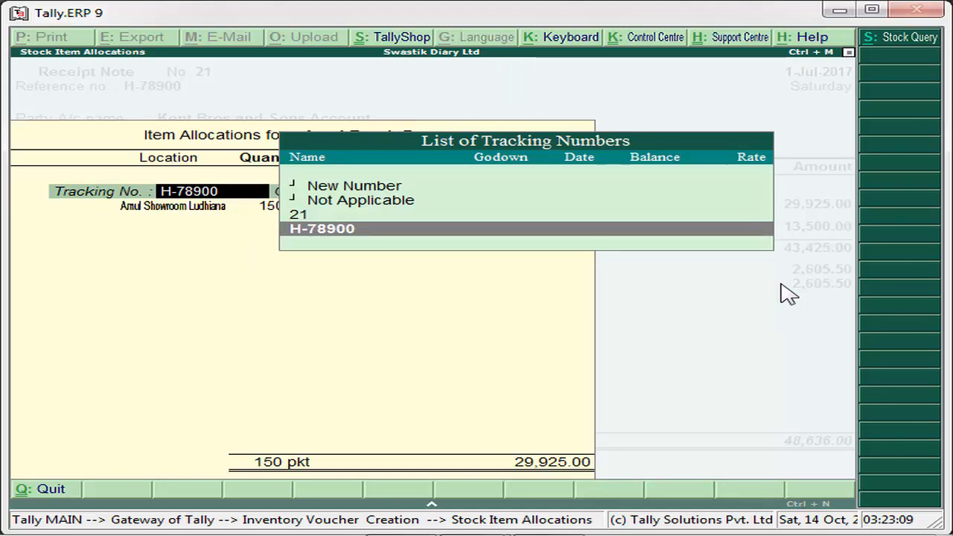
pyautogui.press('Return')
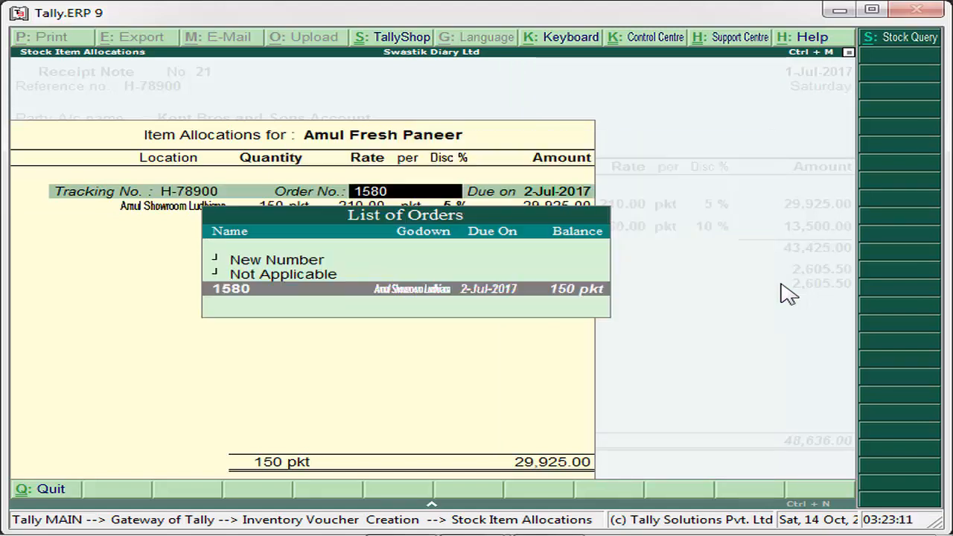
pyautogui.press('Return')
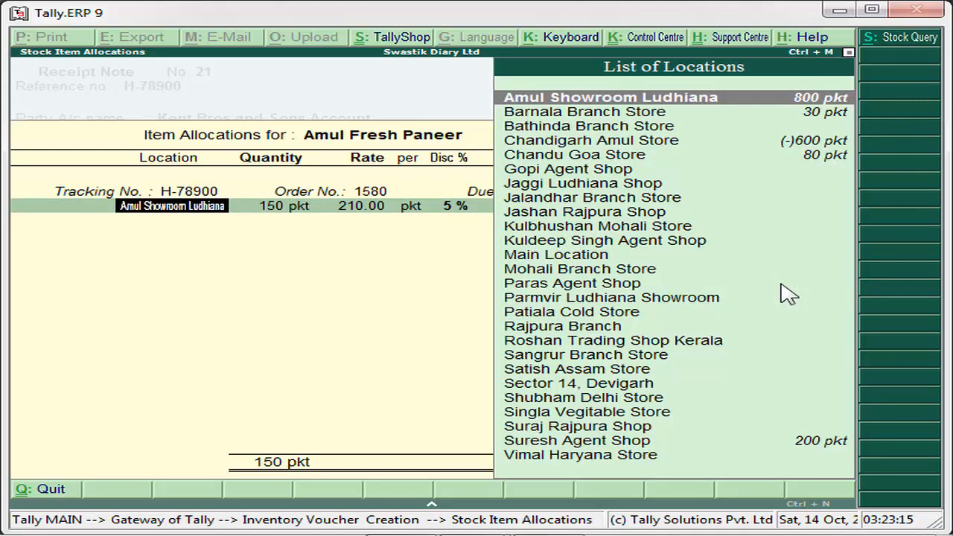
pyautogui.press('BackSpace')
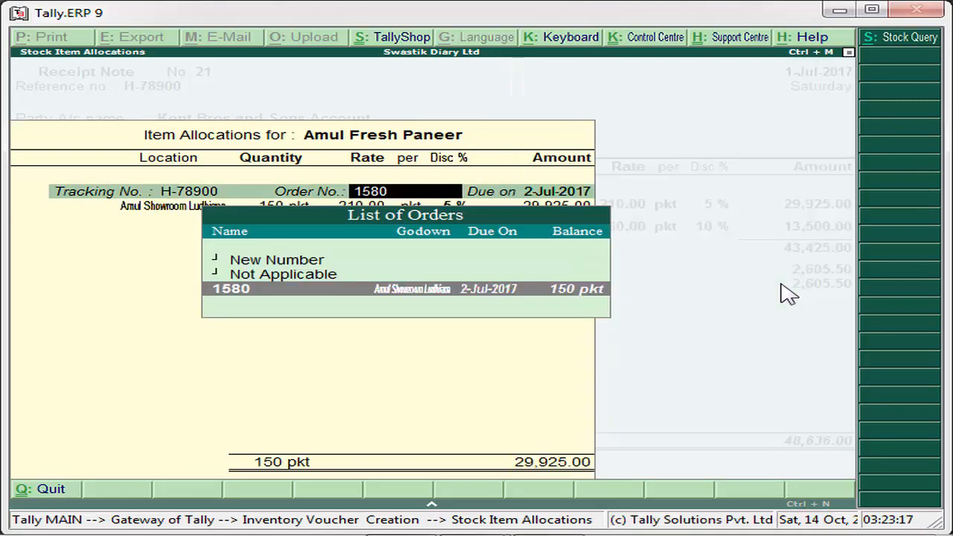
pyautogui.press('BackSpace')
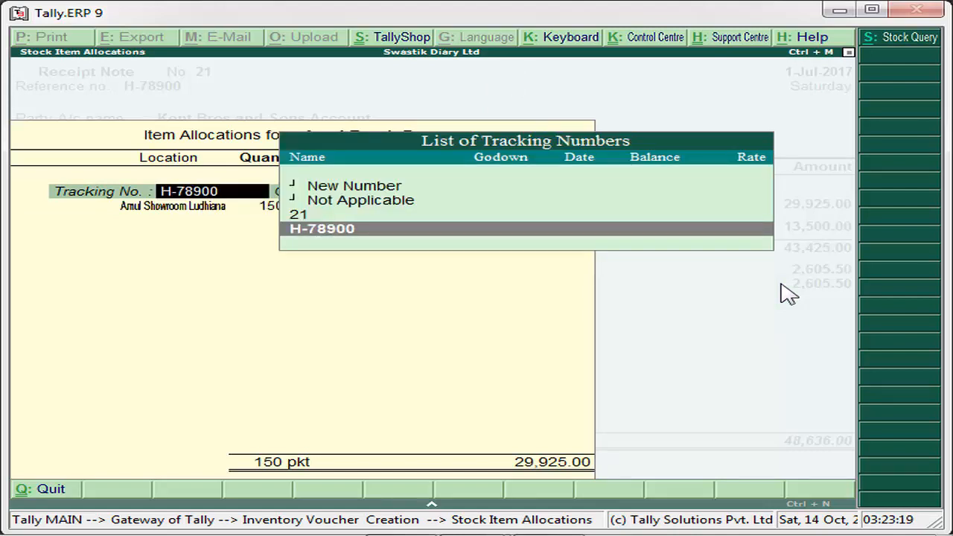
pyautogui.press('Up')
pyautogui.press('Up')
pyautogui.press('Up')
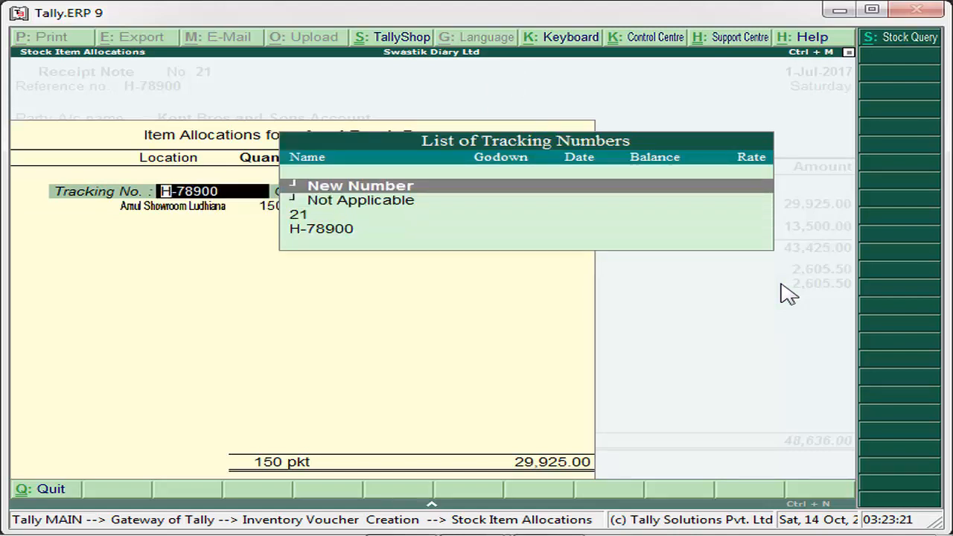
pyautogui.press('Down')
pyautogui.press('Down')
pyautogui.press('Down')
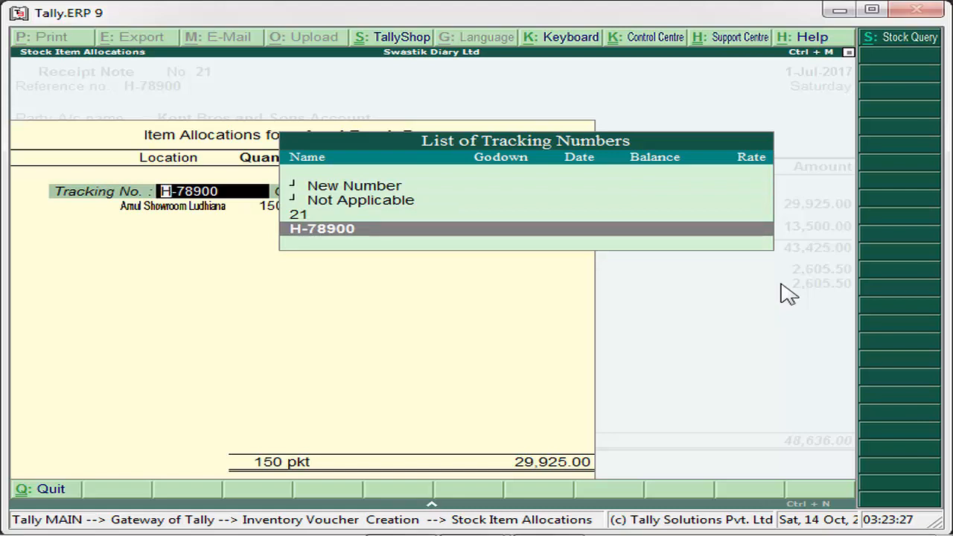
# Allocate 150 pkt of Amul Fresh Paneer under H-78900 and the pending order to Amul Showroom Ludhiana, at 210.00 per pkt with 5% discount
pyautogui.press('Return')
pyautogui.press('Return')
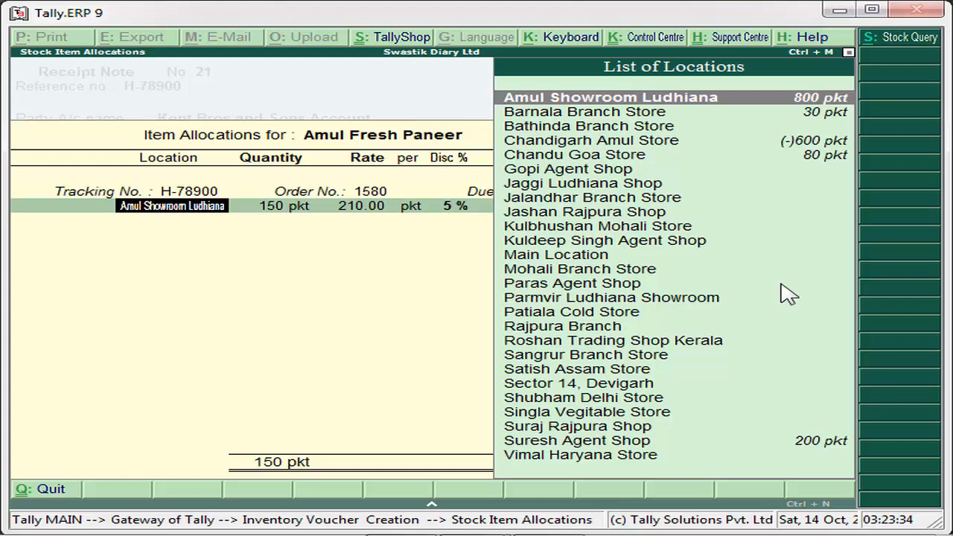
pyautogui.press('Return')
pyautogui.press('Return')
pyautogui.press('Return')
pyautogui.press('Return')
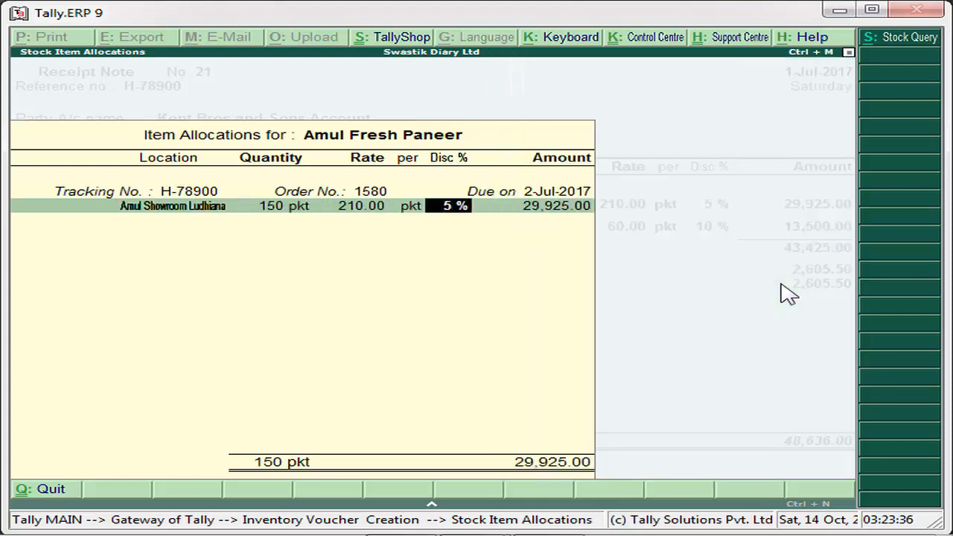
pyautogui.press('Return')
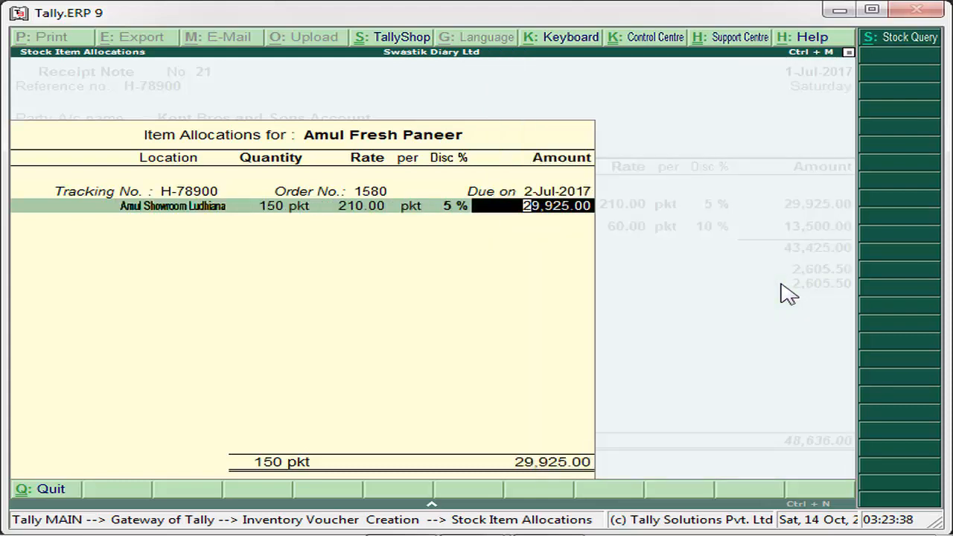
pyautogui.press('Return')
pyautogui.press('Return')
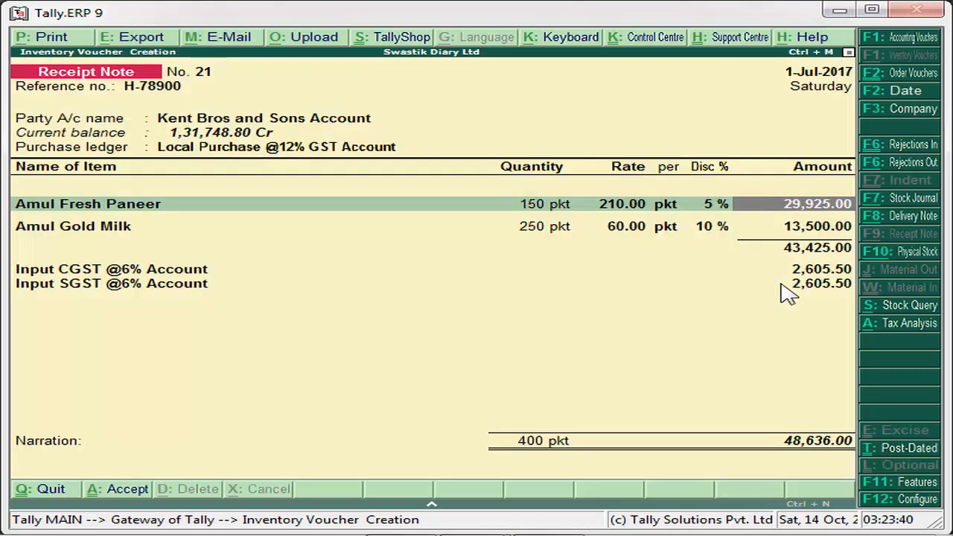
# Allocate Amul Gold Milk to tracking number H-78900, the pending order due 2-Jul-2017 and the Amul Showroom Ludhiana location
pyautogui.press('Return')
pyautogui.press('Return')
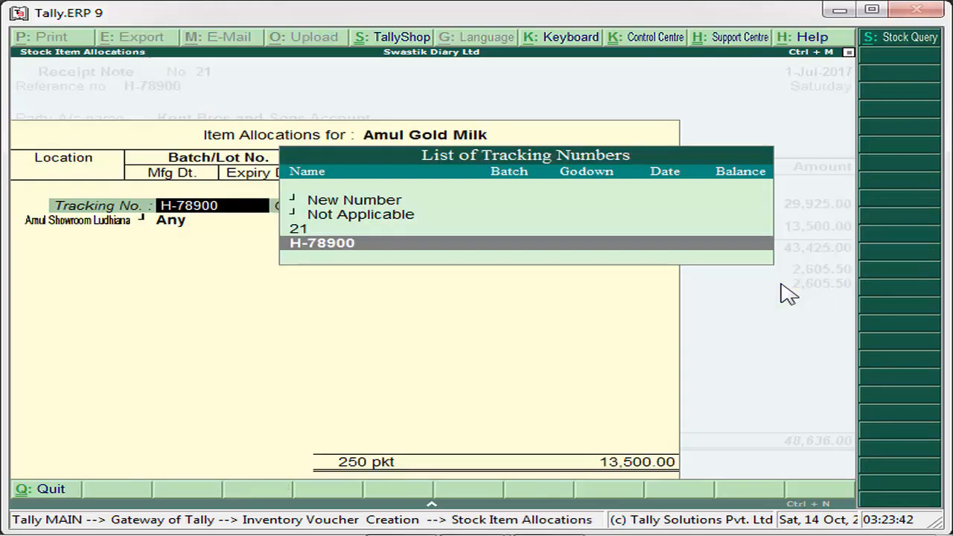
pyautogui.press('Return')
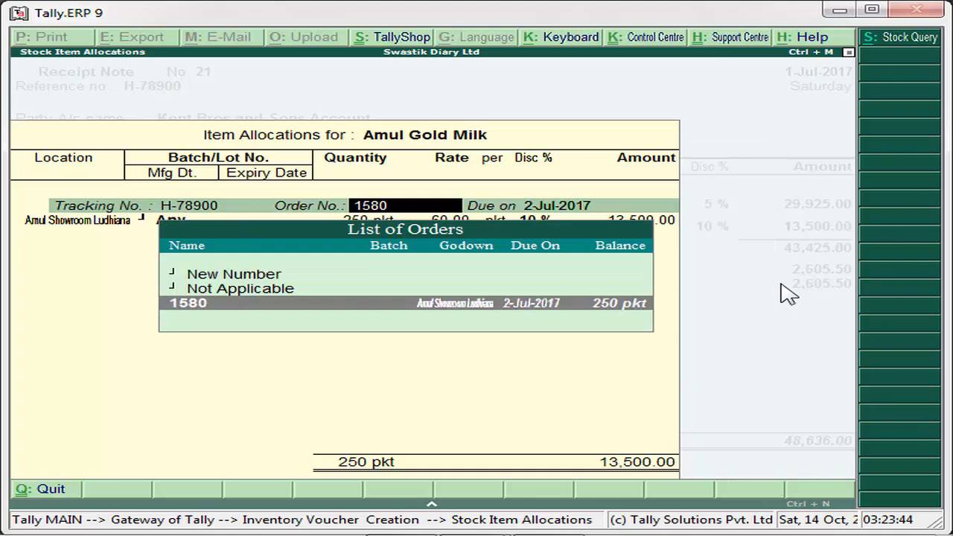
pyautogui.press('Return')
pyautogui.press('Return')
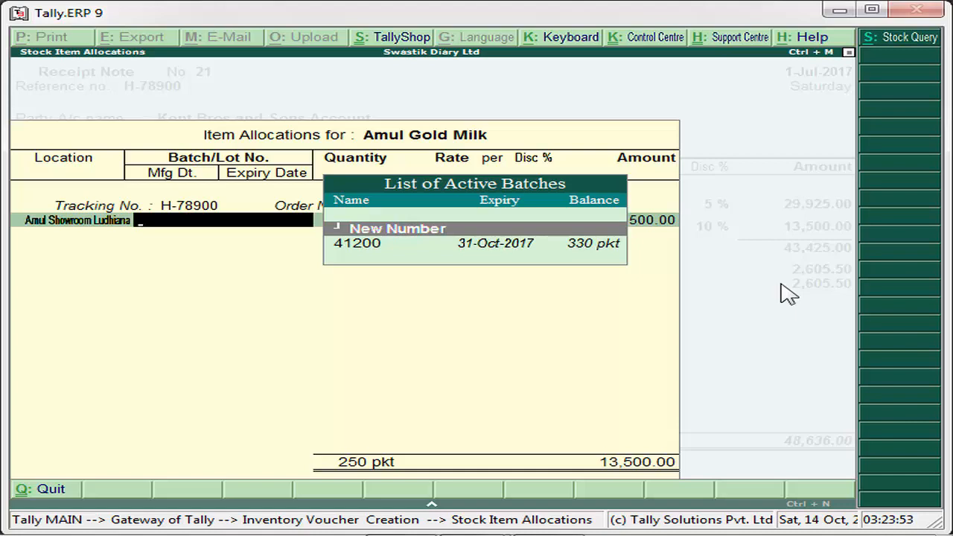
# Assign the new batch number 25890 to Amul Gold Milk and keep 250 pkt at 60.00 per pkt with 10% discount
pyautogui.press('Return')
pyautogui.write('25')
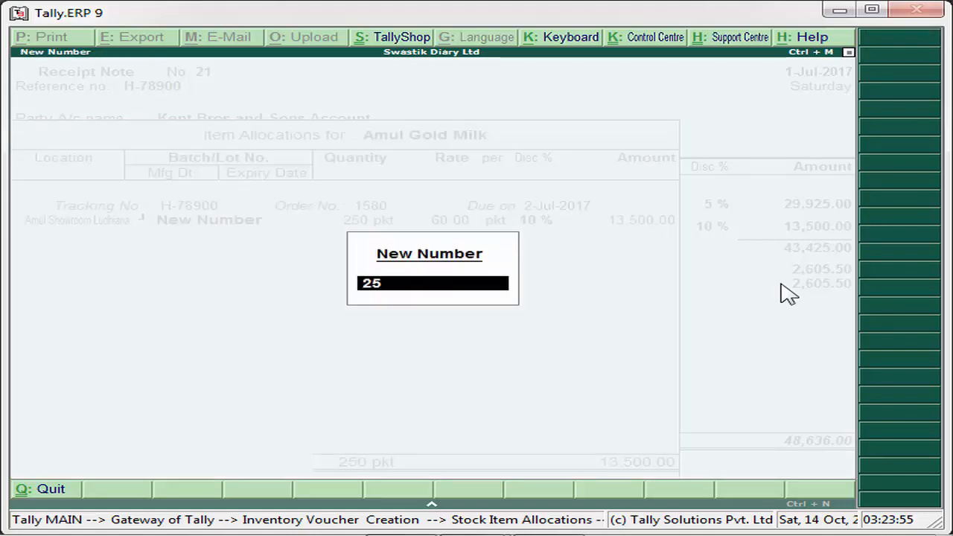
pyautogui.write('890')
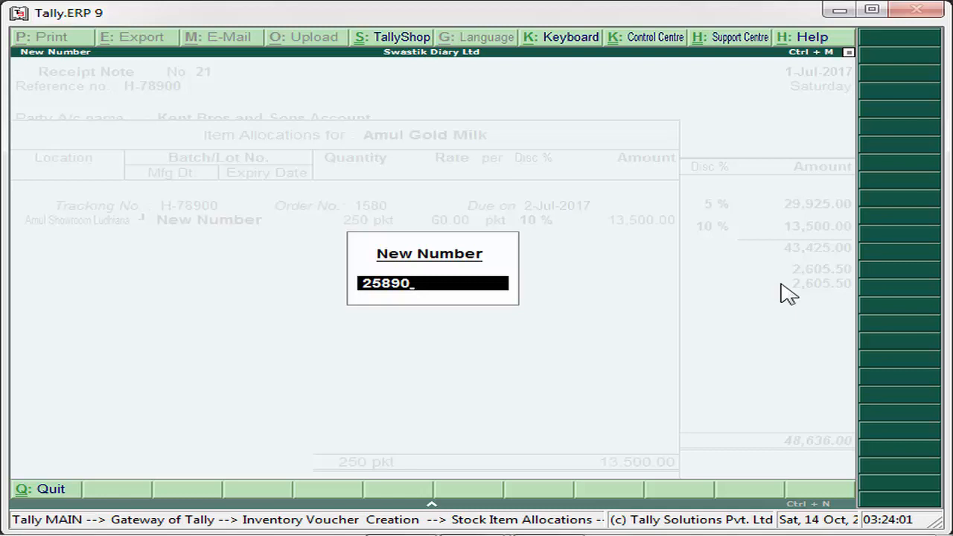
pyautogui.press('Return')
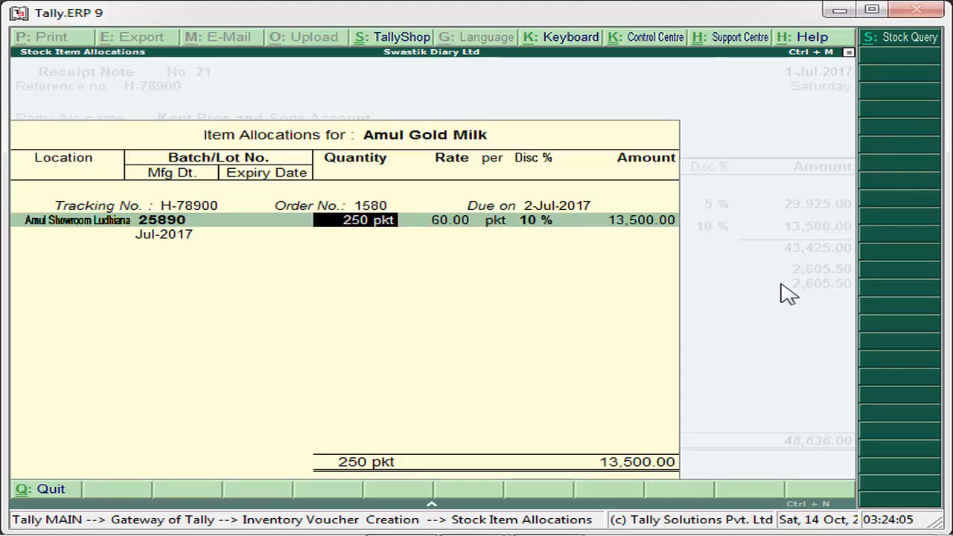
pyautogui.press('Return')
pyautogui.press('Return')
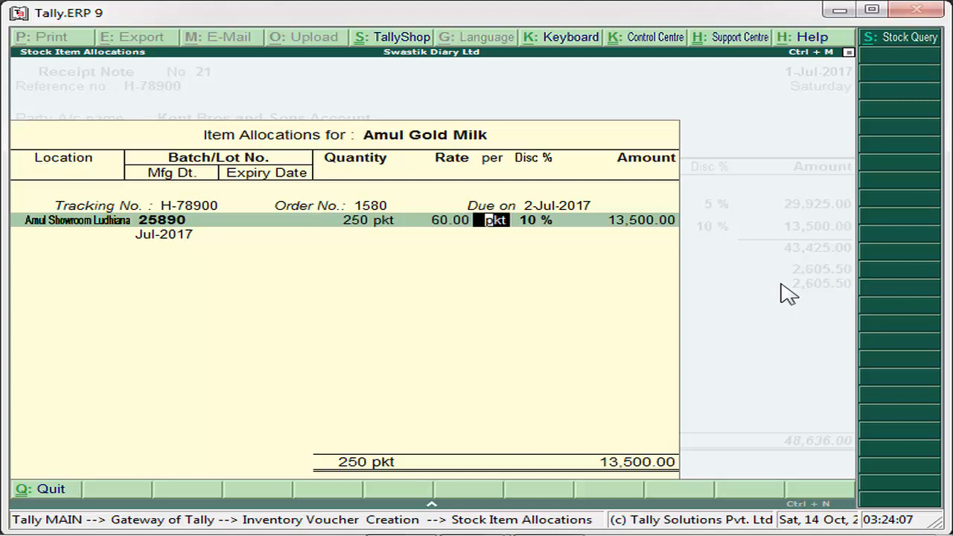
pyautogui.press('Return')
pyautogui.press('Return')
pyautogui.press('Return')
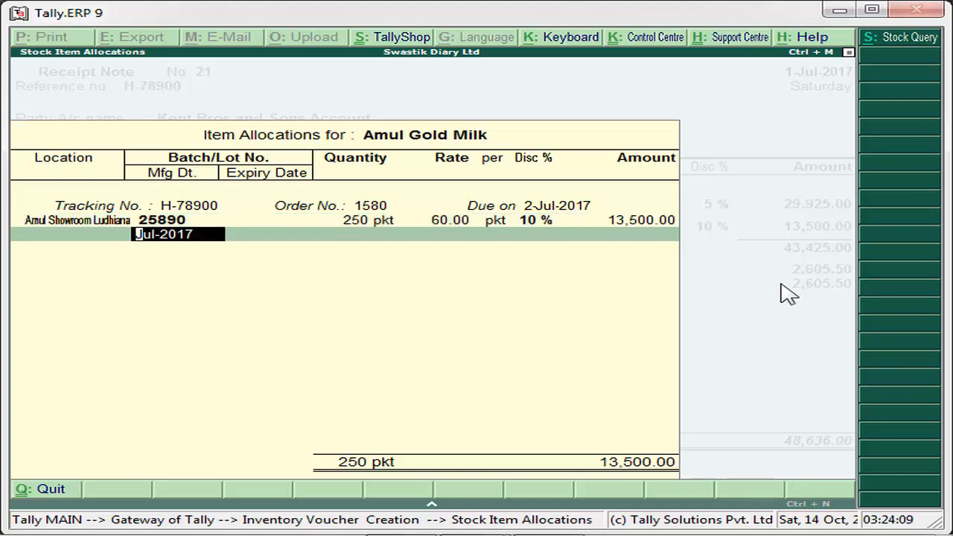
# Set the milk batch's manufacturing date to March 2017 and expiry to Dec 2018, and end the item allocations
pyautogui.write('ma')
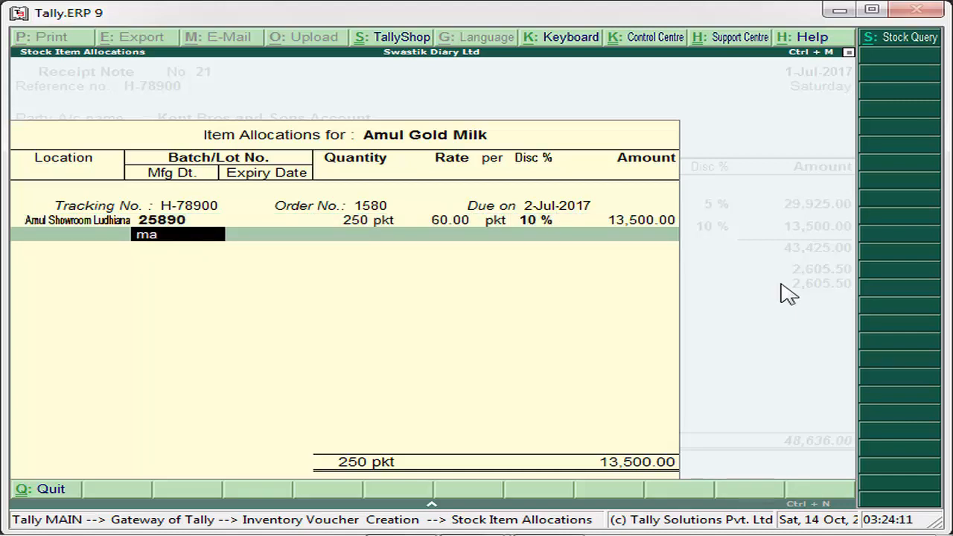
pyautogui.write('rch 2017')
pyautogui.press('Return')
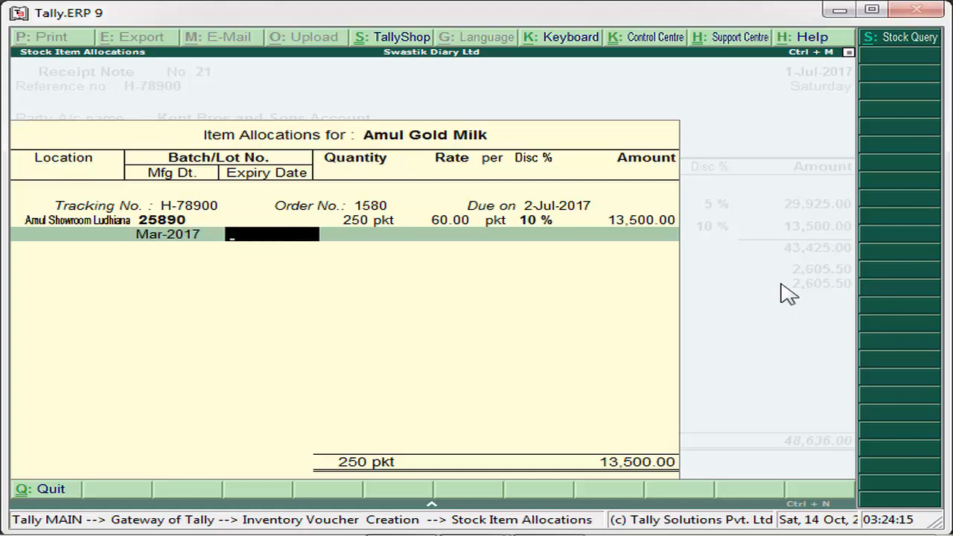
pyautogui.write('dec 2018')
pyautogui.press('Return')
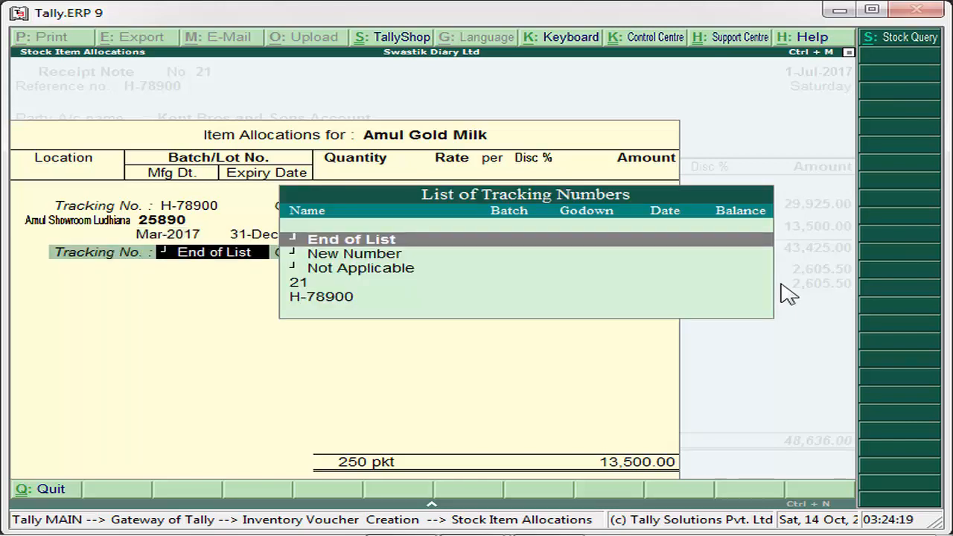
pyautogui.press('Return')
pyautogui.press('Return')
pyautogui.press('Return')
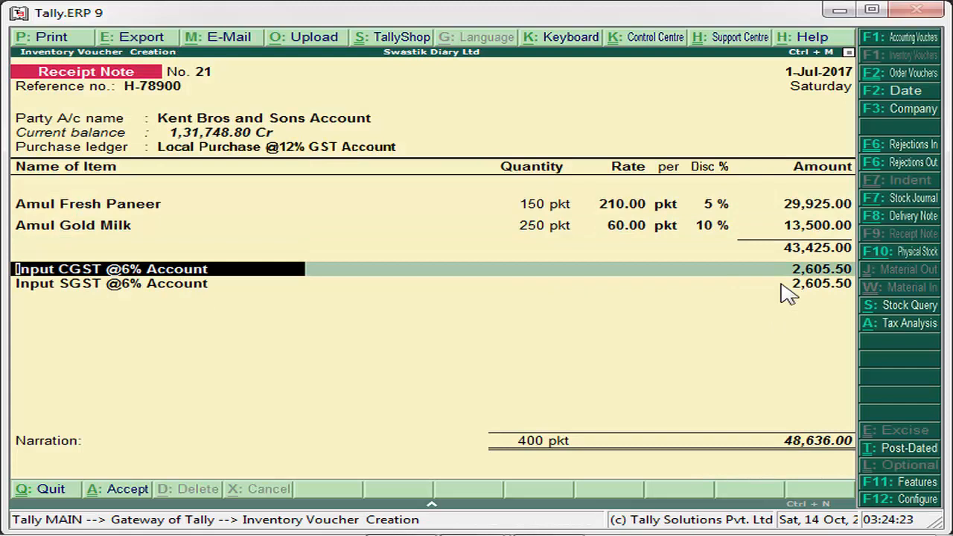
# Keep the Input CGST @6% and Input SGST @6% lines on the receipt note and proceed to the narration
pyautogui.press('Return')
pyautogui.press('Return')
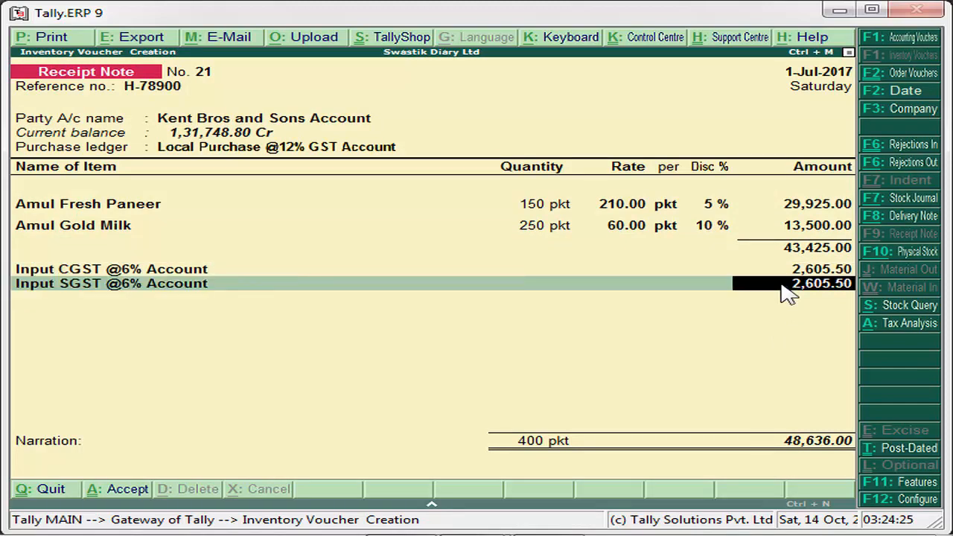
pyautogui.press('Return')
pyautogui.press('Return')
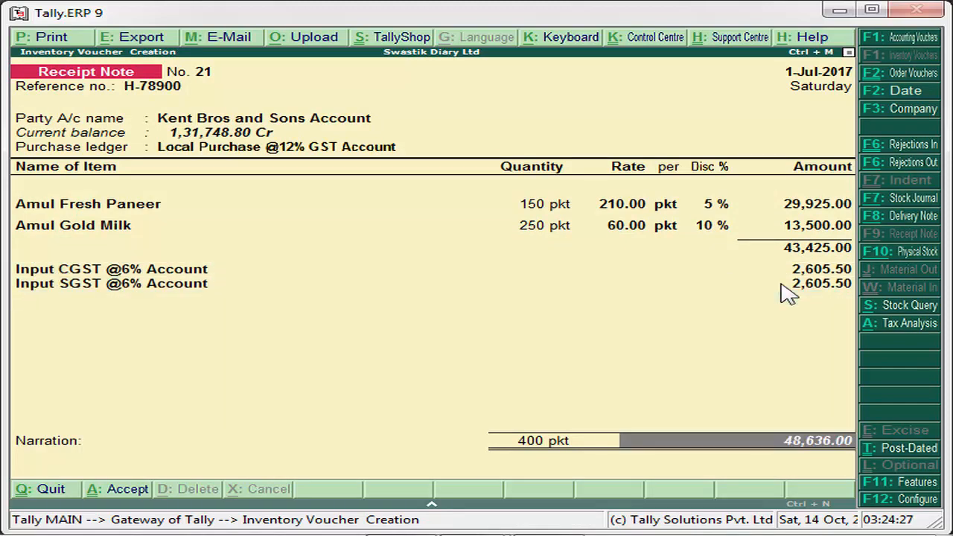
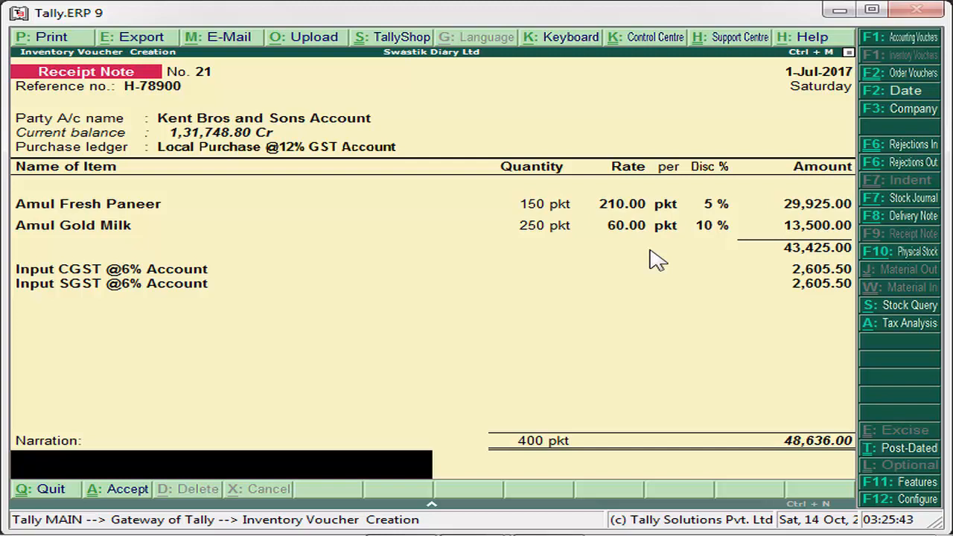
# Save the receipt note without a narration and leave voucher creation
pyautogui.press('Return')
pyautogui.press('y')
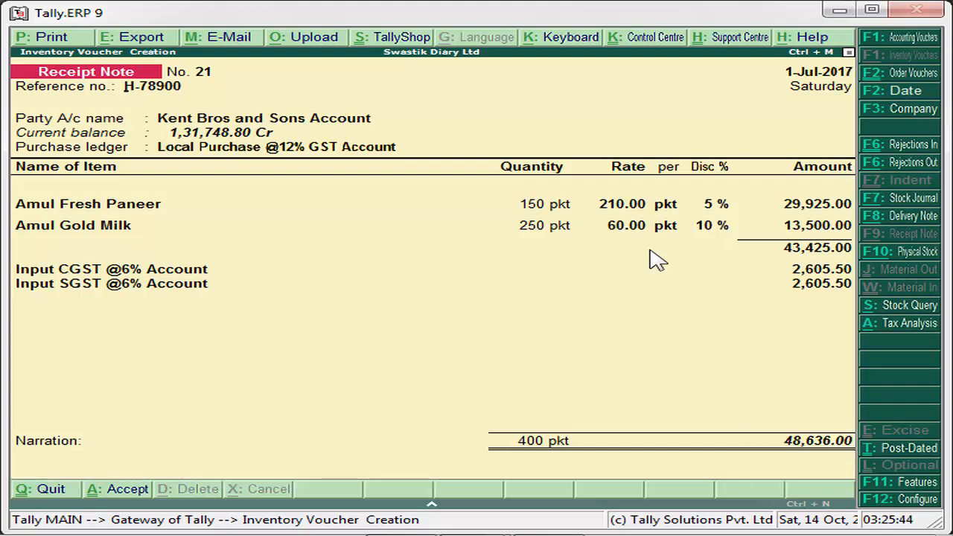
pyautogui.press('Escape')
pyautogui.press('y')
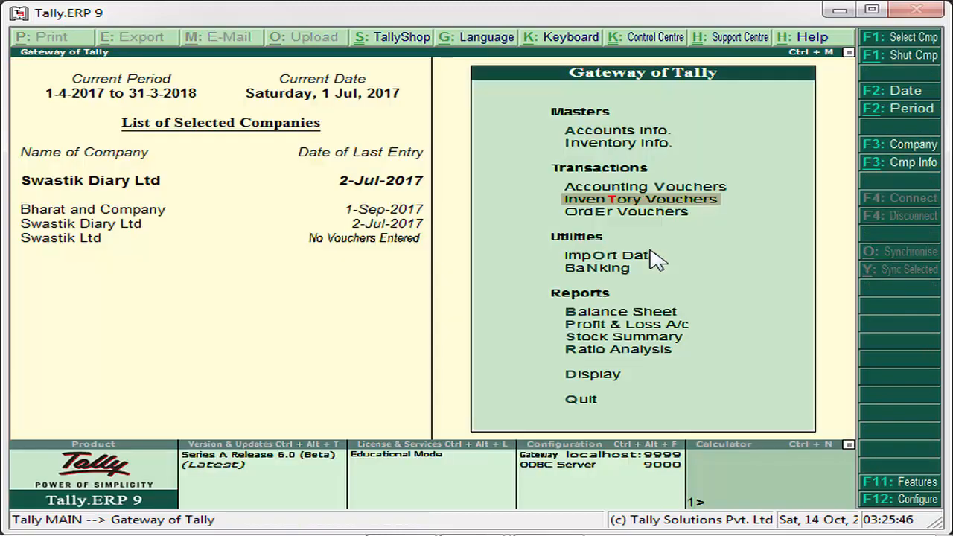
# Open the Inventory Books reports from the display reports
pyautogui.press('Down')
pyautogui.press('Down')
pyautogui.press('Down')
pyautogui.press('Down')
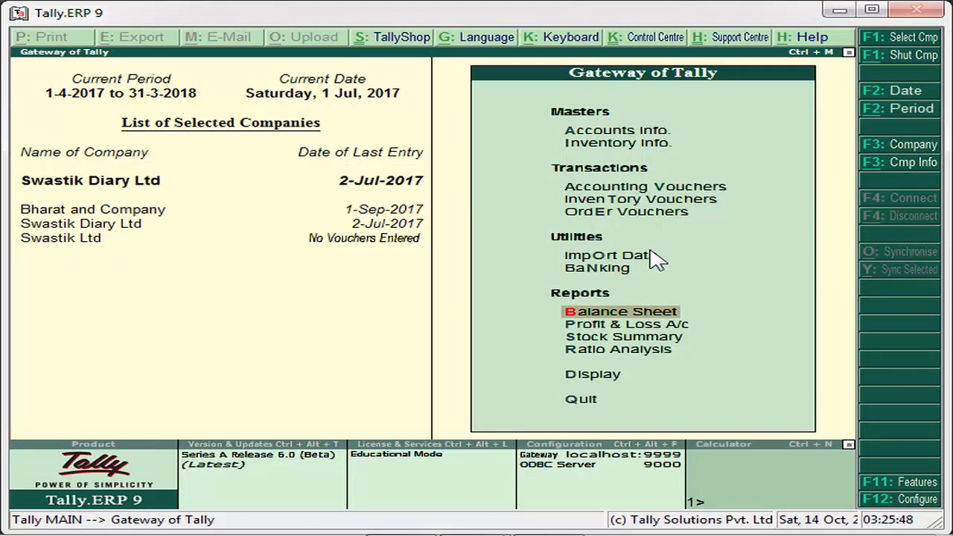
pyautogui.press('Down')
pyautogui.press('Down')
pyautogui.press('Down')
pyautogui.press('Down')
pyautogui.press('Return')
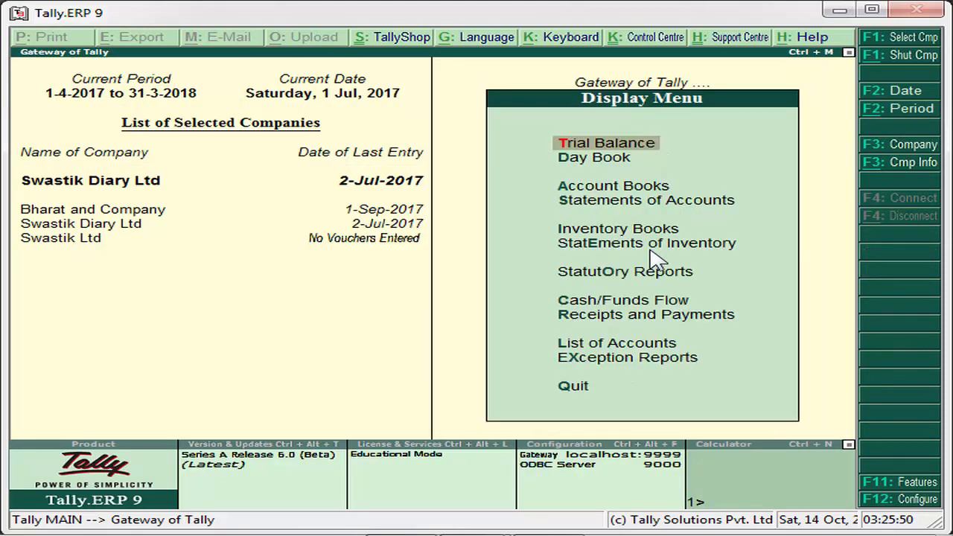
pyautogui.press('Down')
pyautogui.press('Down')
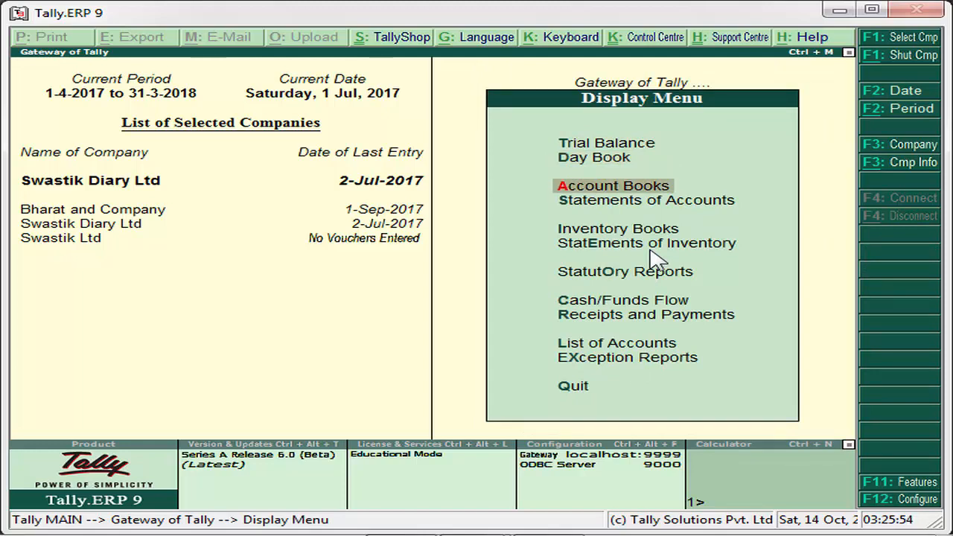
pyautogui.press('Down')
pyautogui.press('Down')
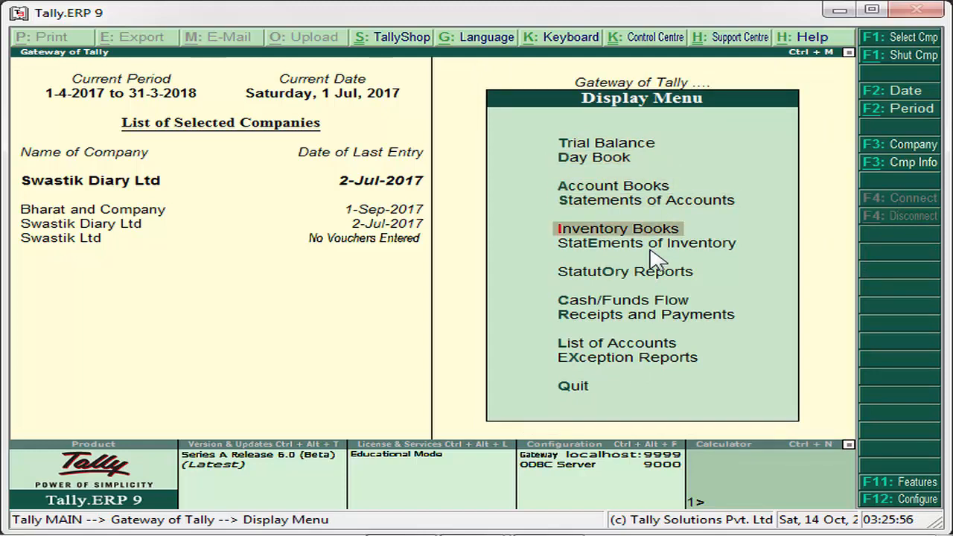
pyautogui.press('Return')
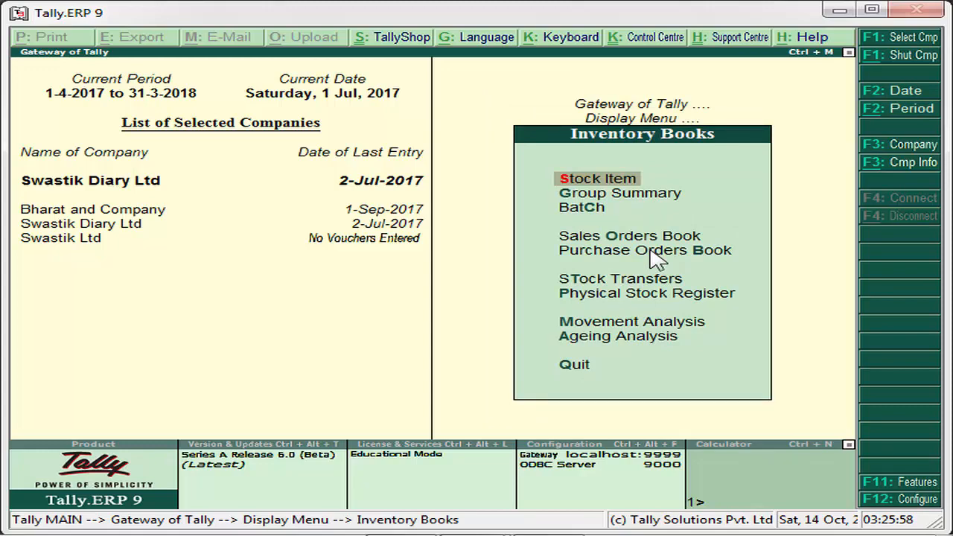
# Open the stock item monthly summary for Amul Fresh Paneer
pyautogui.press('Return')
pyautogui.write('Am')
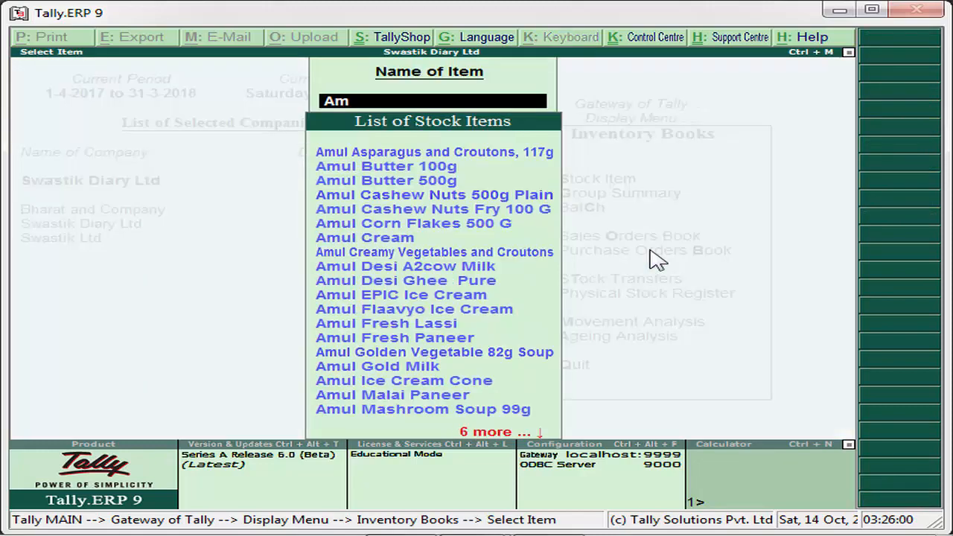
pyautogui.press('Down')
pyautogui.press('Down')
pyautogui.press('Down')
pyautogui.press('Down')
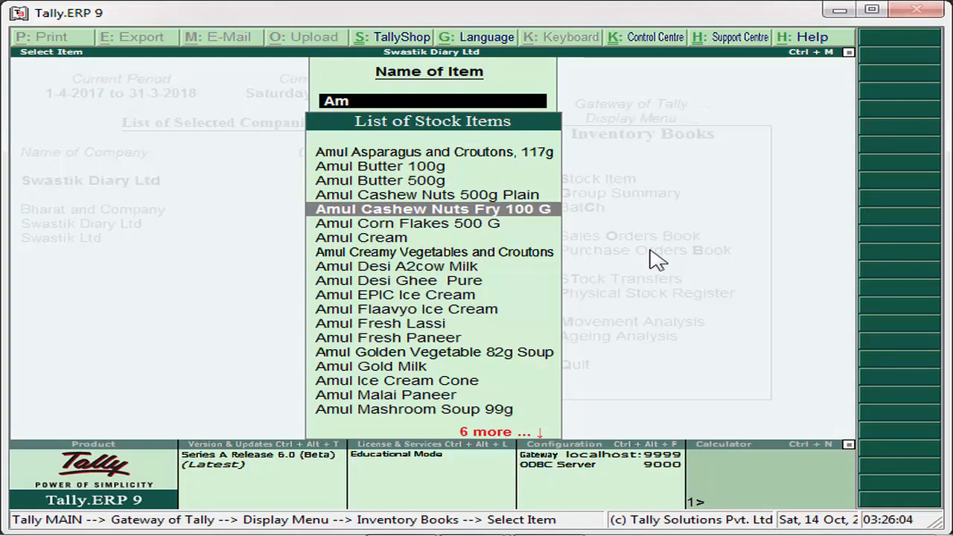
pyautogui.press('Down')
pyautogui.press('Down')
pyautogui.press('Down')
pyautogui.press('Down')
pyautogui.press('Down')
pyautogui.press('Down')
pyautogui.press('Down')
pyautogui.press('Down')
pyautogui.press('Down')
pyautogui.press('Down')
pyautogui.press('Down')
pyautogui.press('Up')
pyautogui.press('Up')
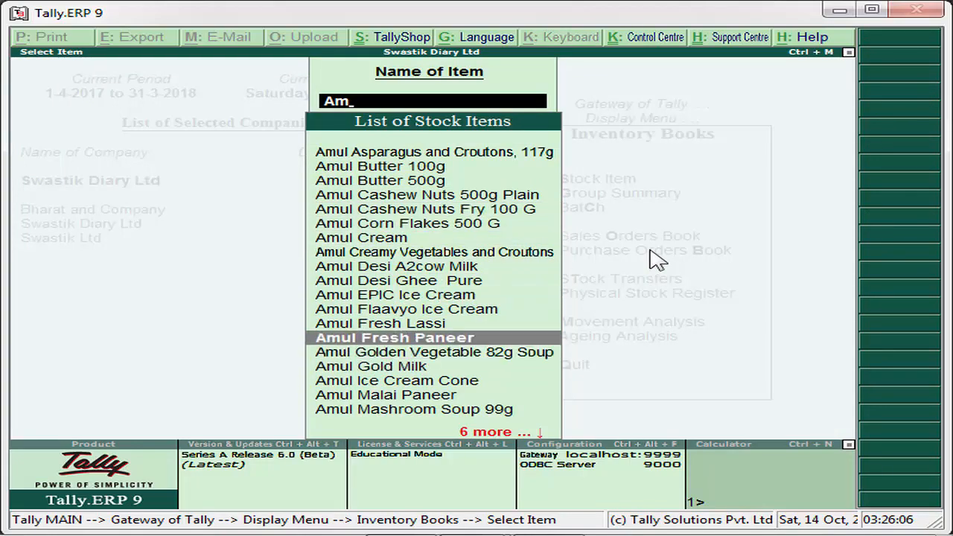
pyautogui.press('Return')
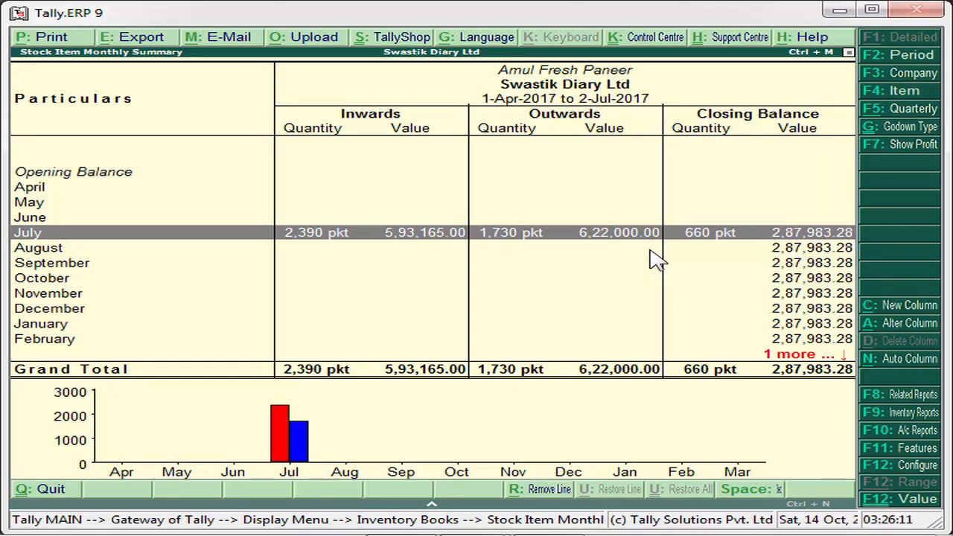
# Examine Amul Fresh Paneer's July stock vouchers down to the pending purchase bills, and leave the inventory reports
pyautogui.press('Return')
pyautogui.press('Down')
pyautogui.press('Down')
pyautogui.press('Down')
pyautogui.press('Down')
pyautogui.press('Down')
pyautogui.press('Down')
pyautogui.press('Down')
pyautogui.press('Down')
pyautogui.press('Down')
pyautogui.press('Down')
pyautogui.press('Down')
pyautogui.press('Down')
pyautogui.press('Down')
pyautogui.press('Down')
pyautogui.press('Down')
pyautogui.press('Down')
pyautogui.press('Down')
pyautogui.press('Down')
pyautogui.press('Down')
pyautogui.press('Down')
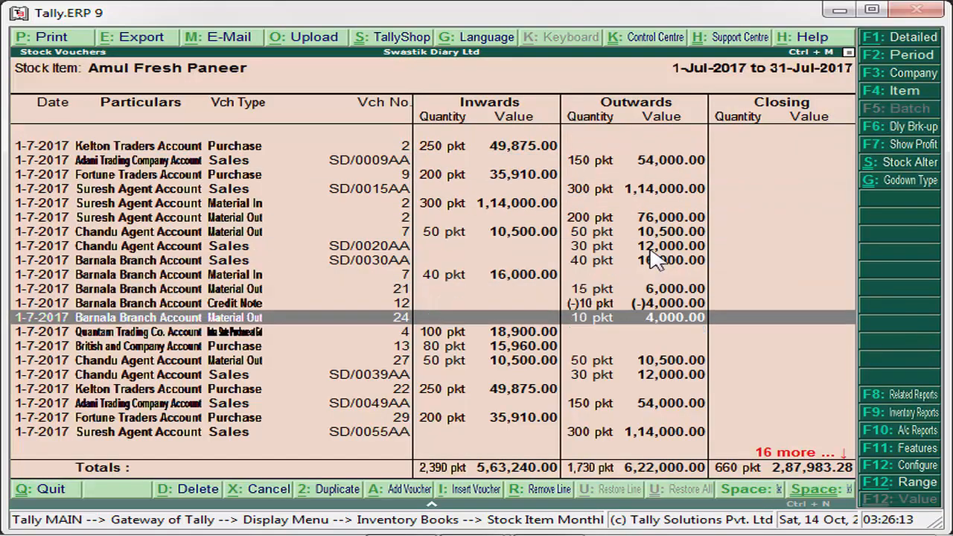
pyautogui.press('Down')
pyautogui.press('Down')
pyautogui.press('Down')
pyautogui.press('Down')
pyautogui.press('Down')
pyautogui.press('Down')
pyautogui.press('Down')
pyautogui.press('Down')
pyautogui.press('Down')
pyautogui.press('Down')
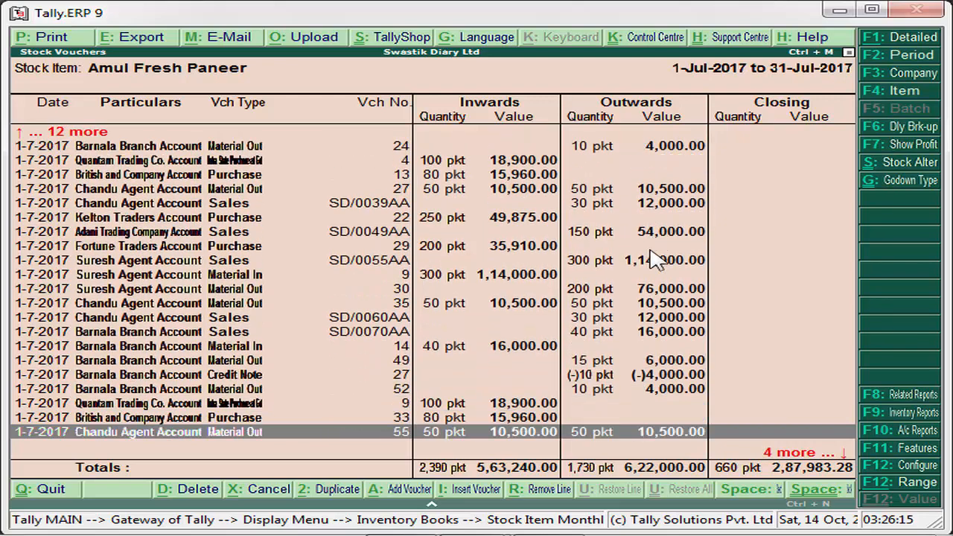
pyautogui.press('Up')
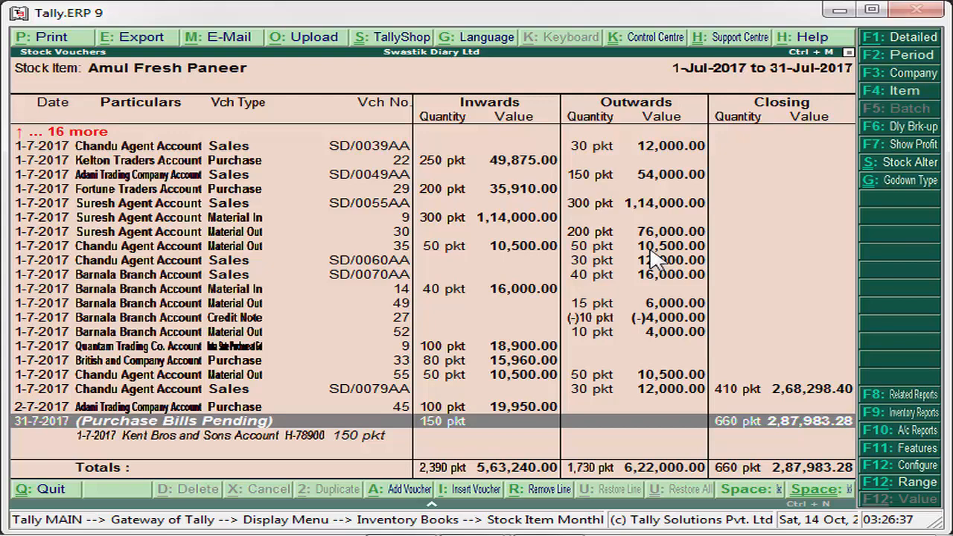
pyautogui.press('Escape')
pyautogui.press('Escape')
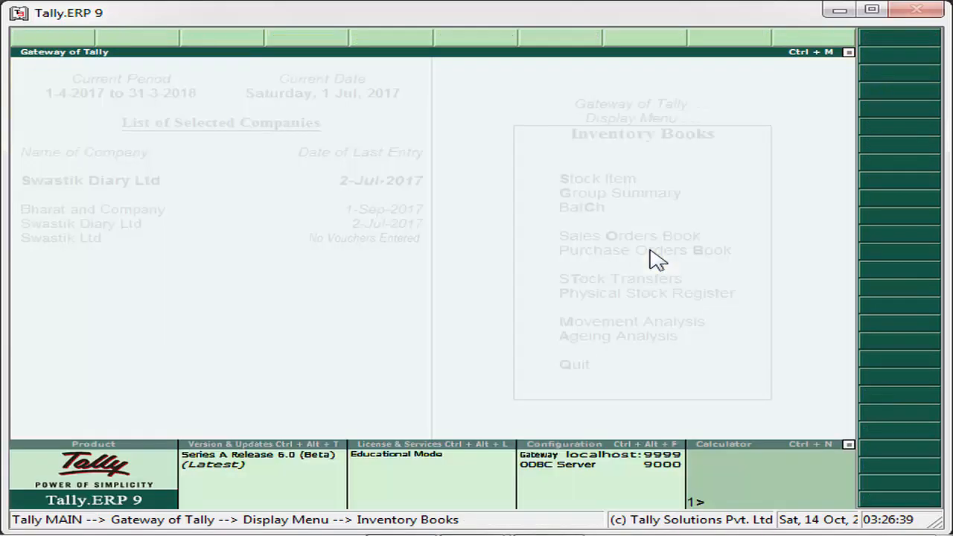
pyautogui.press('Escape')
pyautogui.press('Escape')
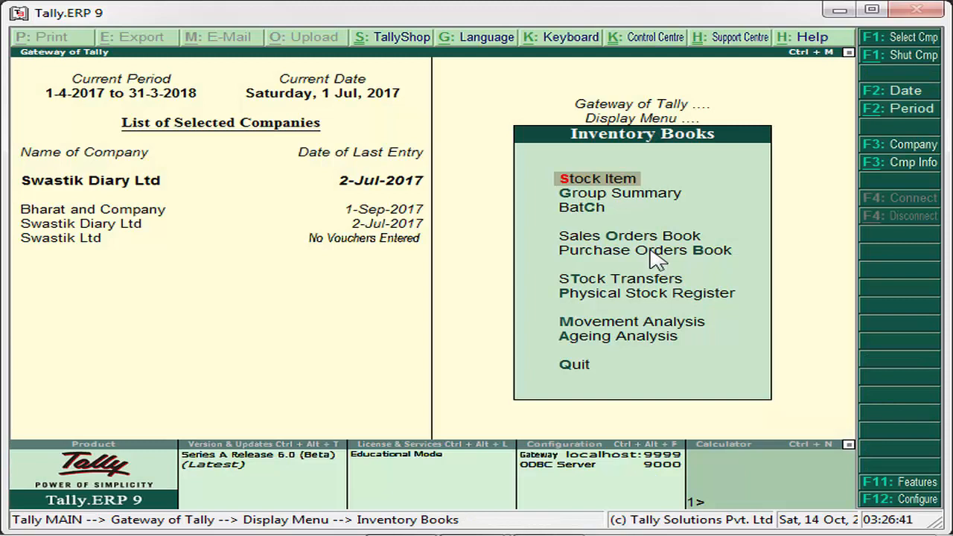
pyautogui.press('Escape')
pyautogui.press('Escape')
# Start a new accounting voucher for a purchase using the Purchase voucher type
pyautogui.press('Up')
pyautogui.press('Up')
pyautogui.press('Up')
pyautogui.press('Up')
pyautogui.press('Up')
pyautogui.press('Up')
pyautogui.press('Up')
pyautogui.press('Up')
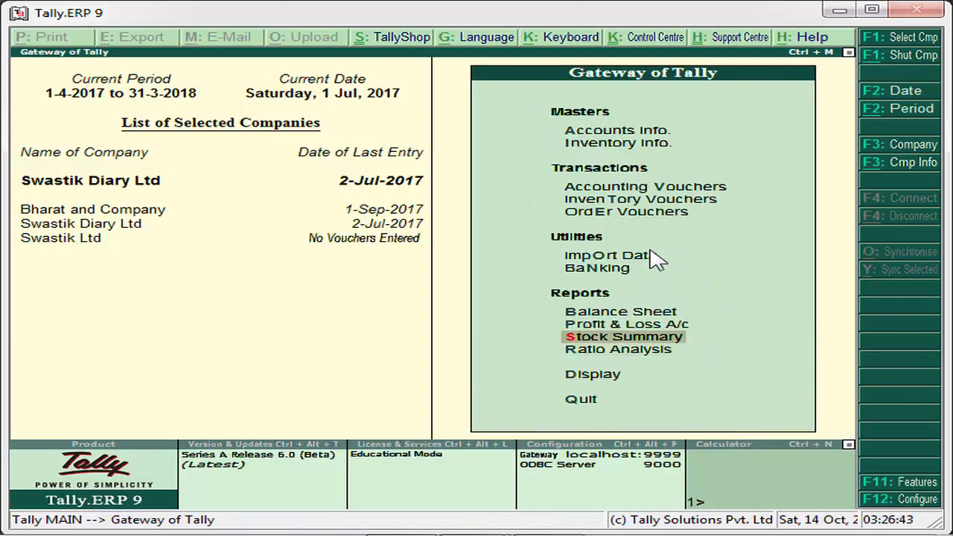
pyautogui.press('Up')
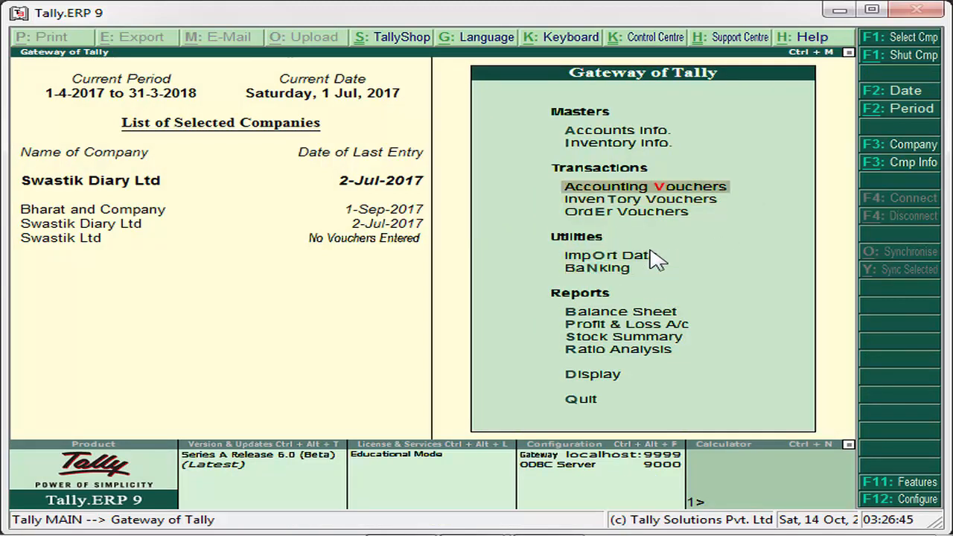
pyautogui.press('Return')
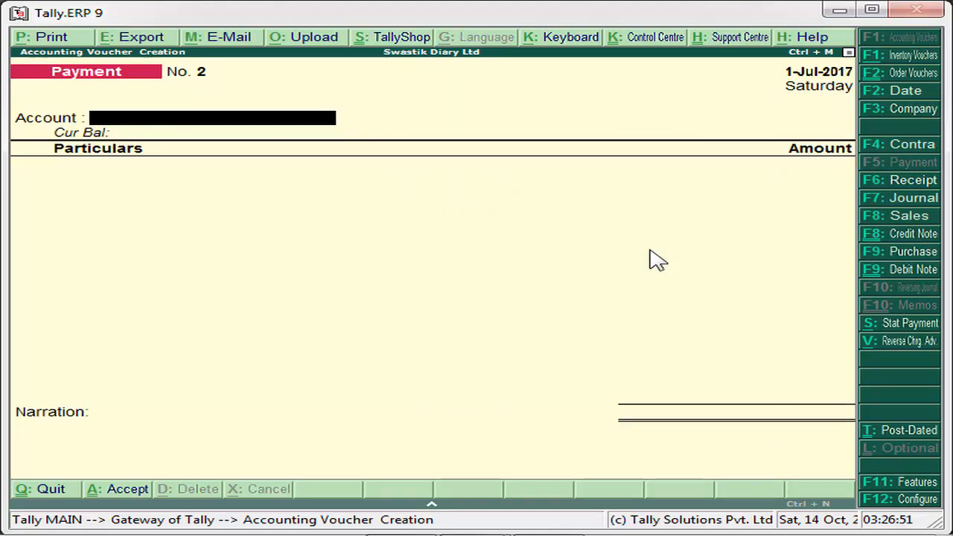
pyautogui.click(881, 254)
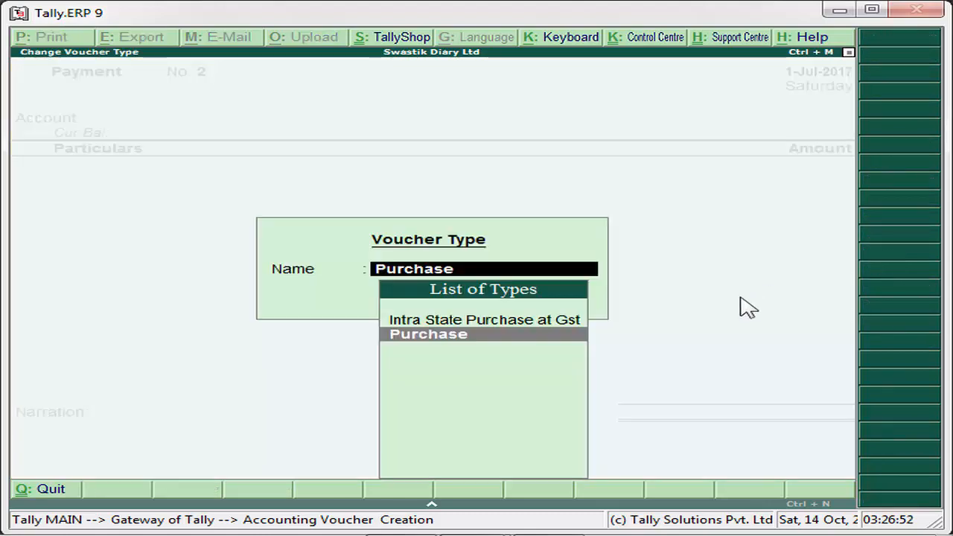
pyautogui.press('Return')
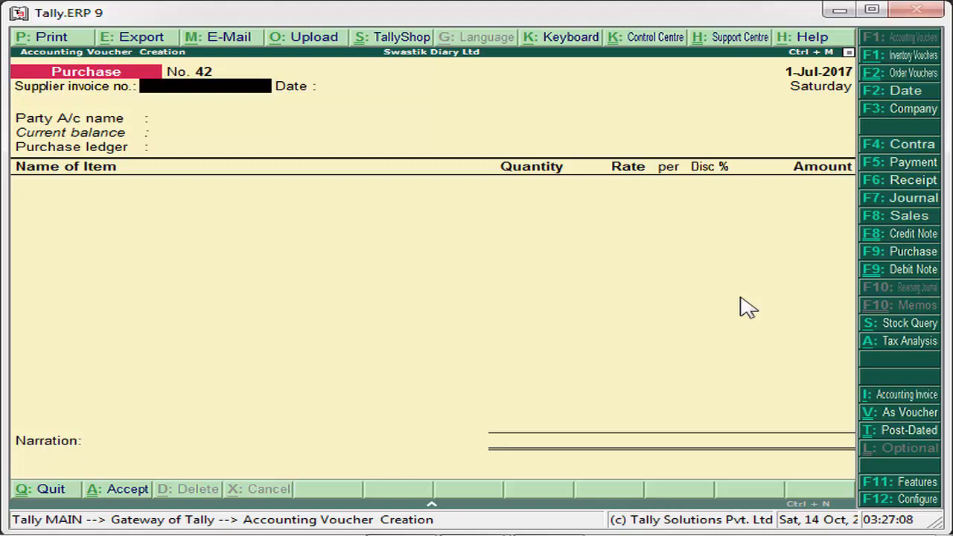
# Enter supplier invoice number 454545 dated 1-Jul-2017 and choose Kent Bros and Sons Account as the party
pyautogui.write('454545')
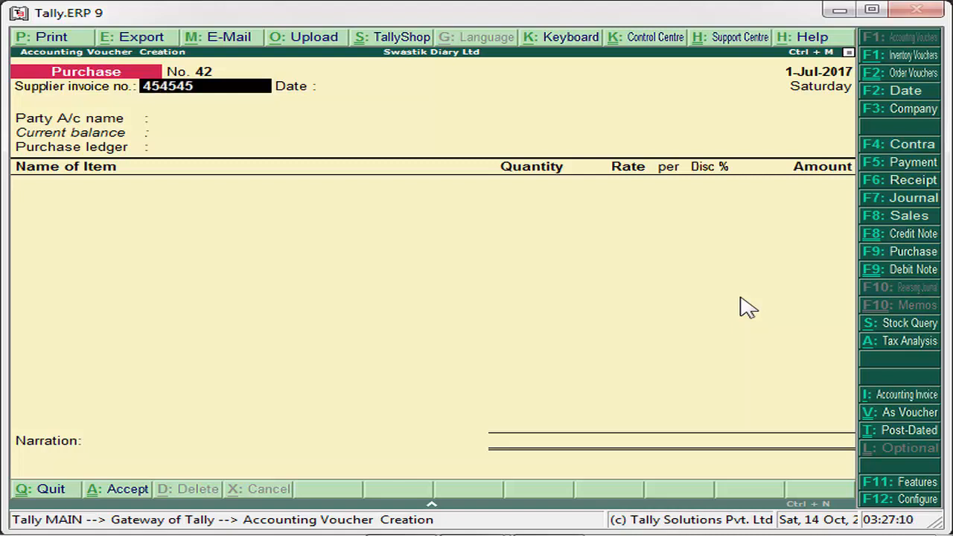
pyautogui.press('Return')
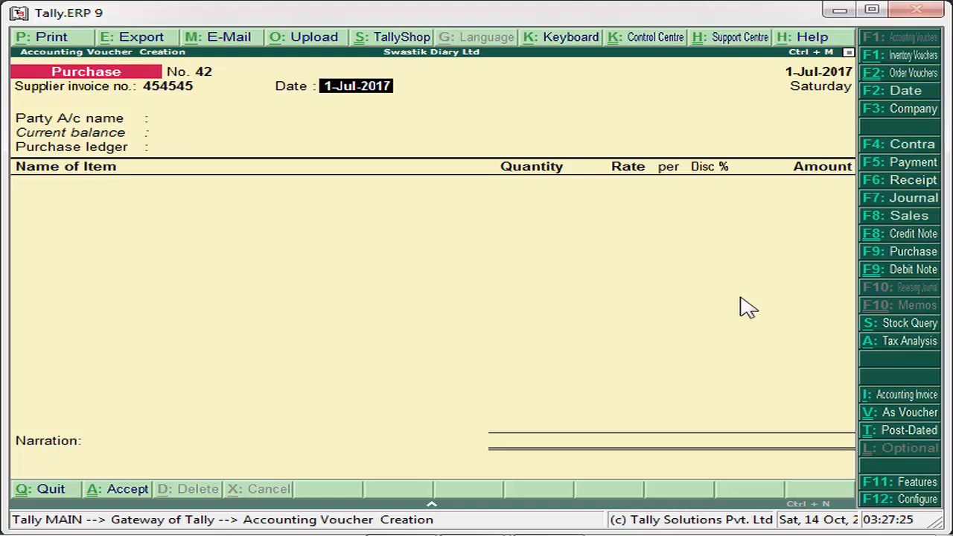
pyautogui.press('Return')
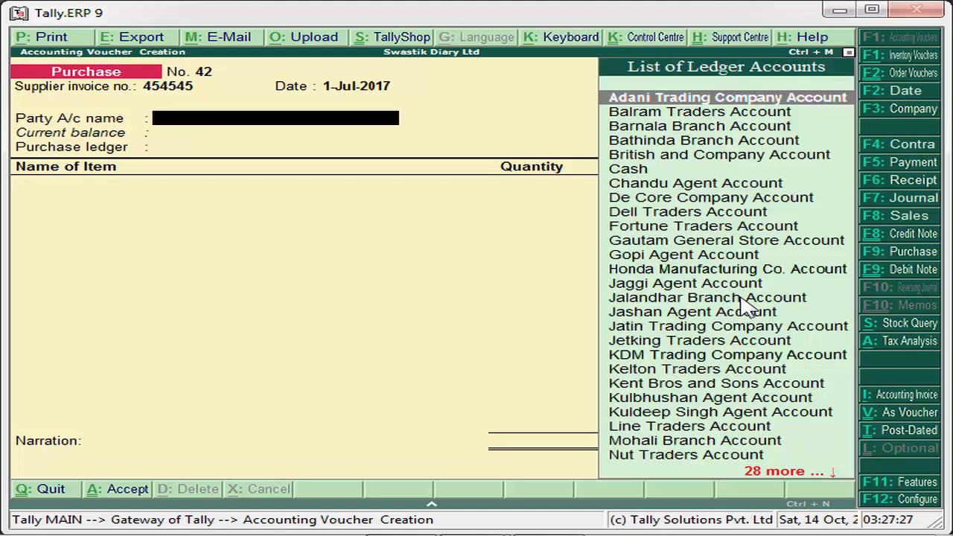
pyautogui.write('AK')
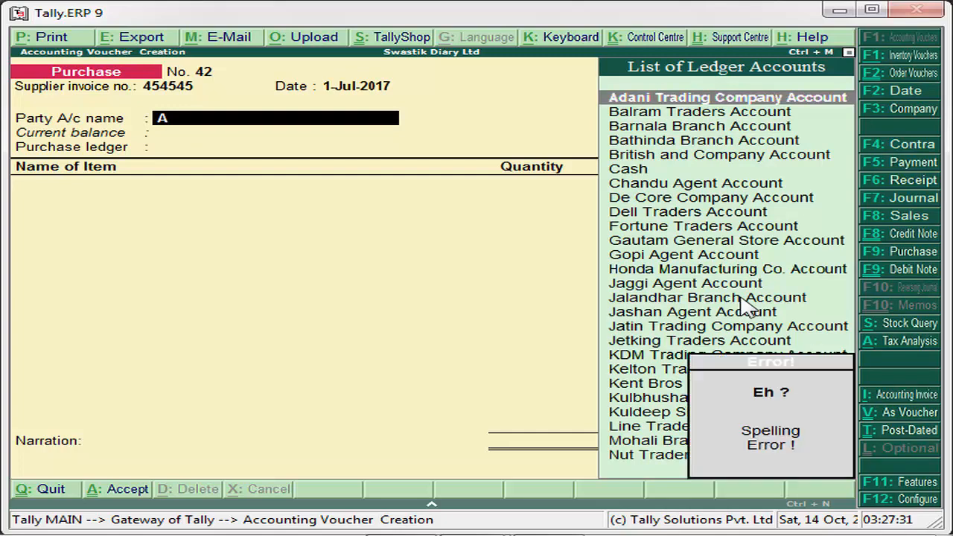
pyautogui.press('BackSpace')
pyautogui.write('Ke')
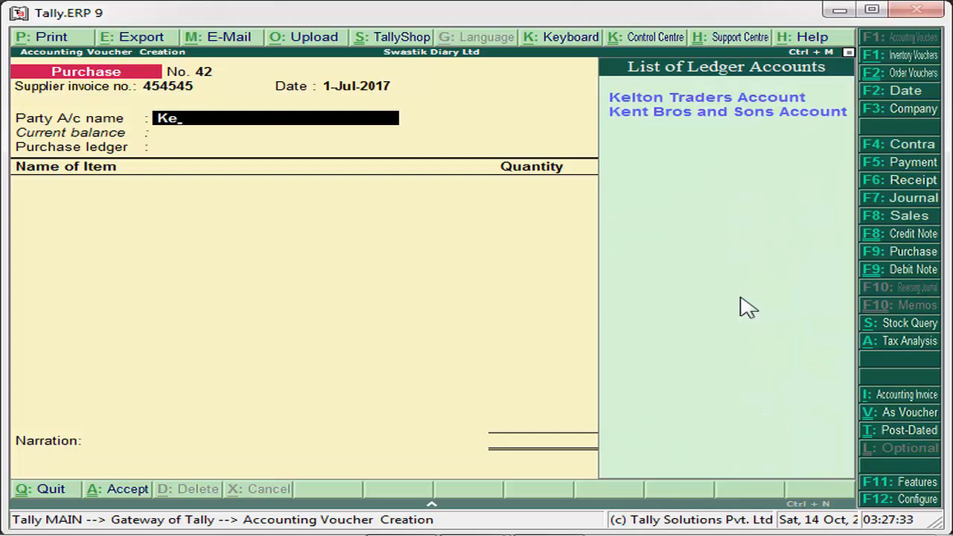
pyautogui.press('Down')
pyautogui.press('Return')
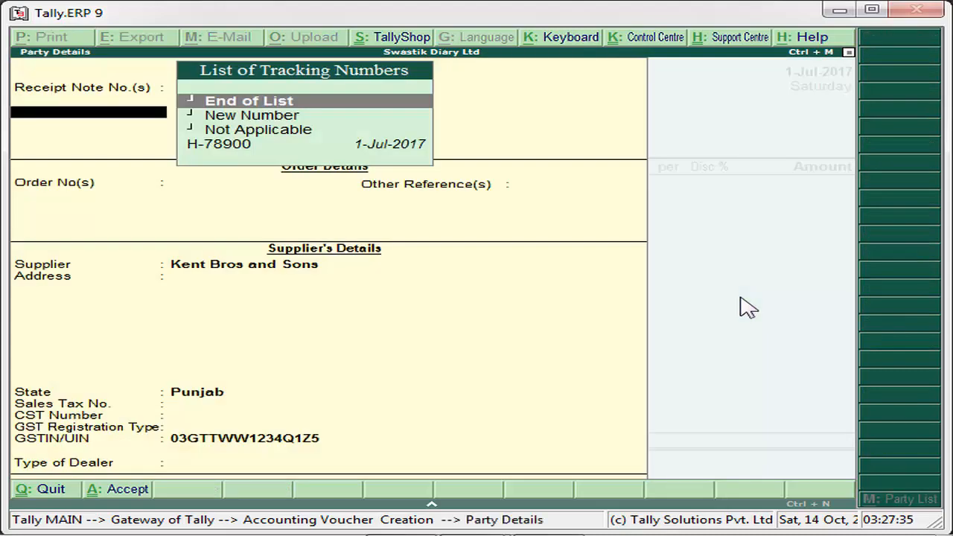
# Link the purchase to receipt note H-78900 of 1-Jul-2017, end the tracking list and keep the supplier name
pyautogui.press('Down')
pyautogui.press('Down')
pyautogui.press('Down')
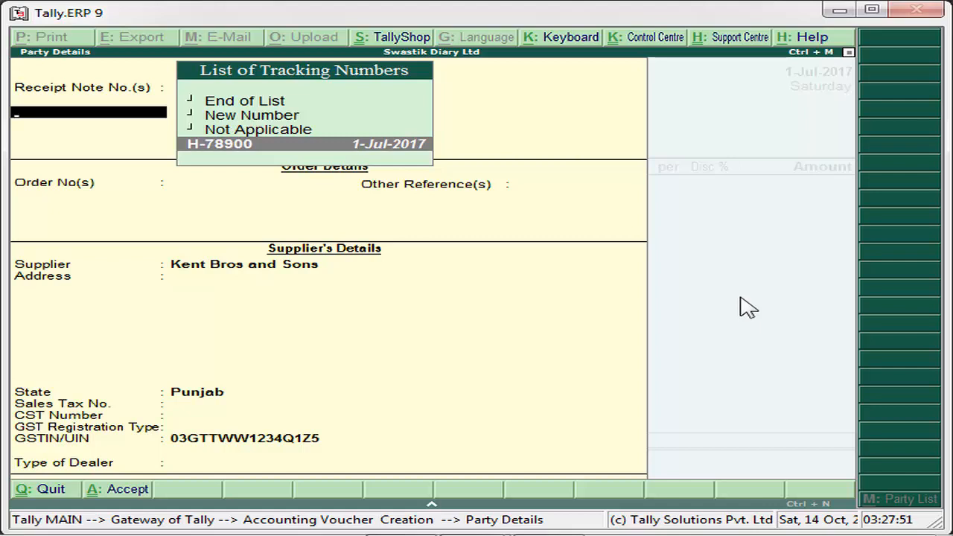
pyautogui.press('Return')
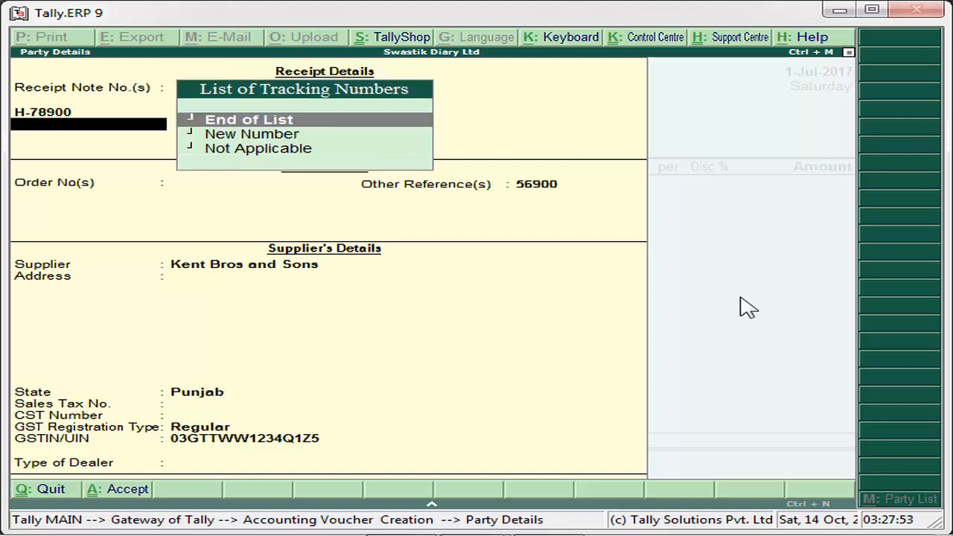
pyautogui.press('Return')
pyautogui.press('Return')
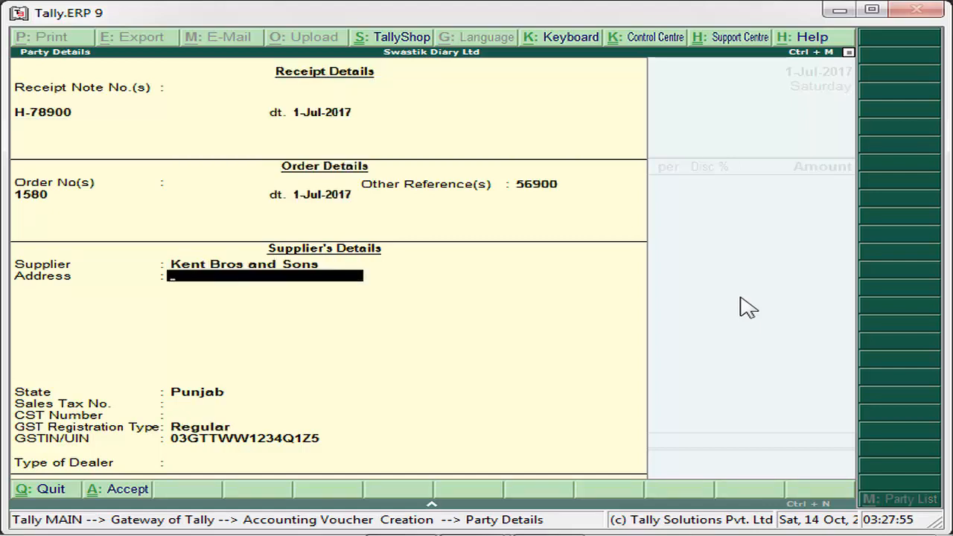
# Leave the supplier's address blank and keep state Punjab, GST registration type Regular and the existing GSTIN
pyautogui.press('Return')
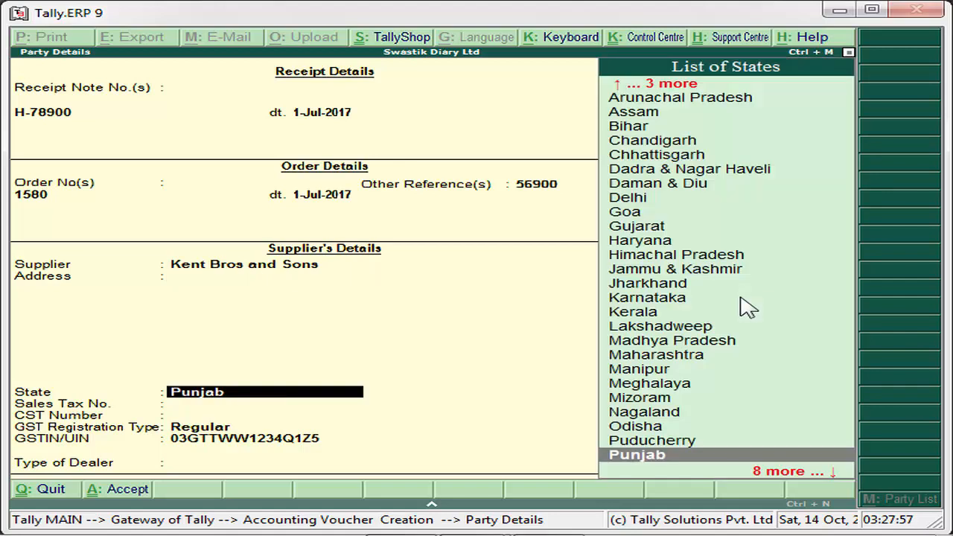
pyautogui.press('Return')
pyautogui.press('Return')
pyautogui.press('Return')
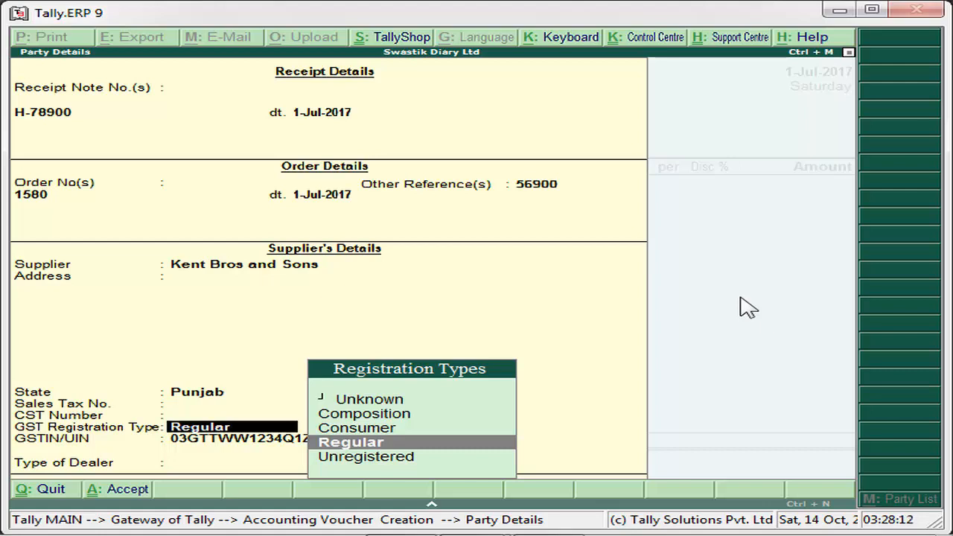
pyautogui.press('Return')
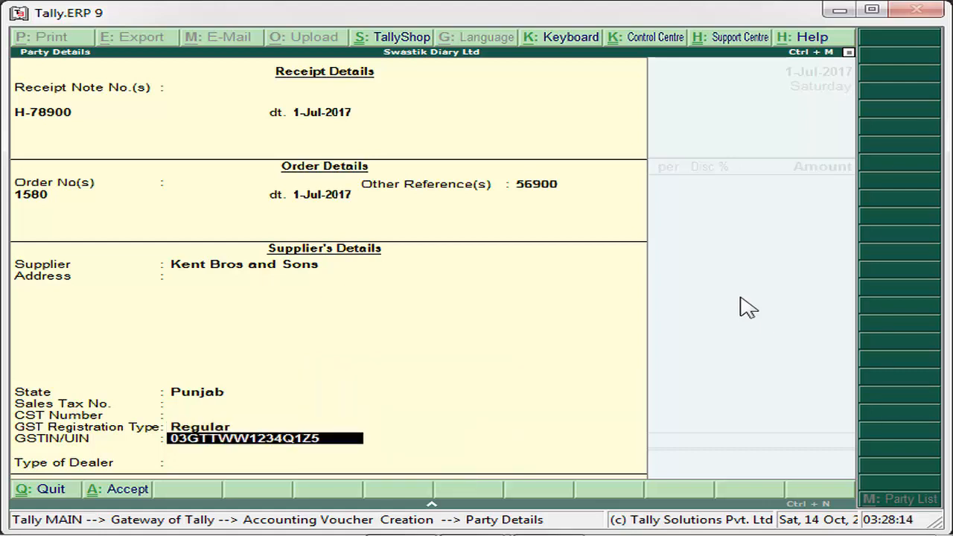
pyautogui.press('Return')
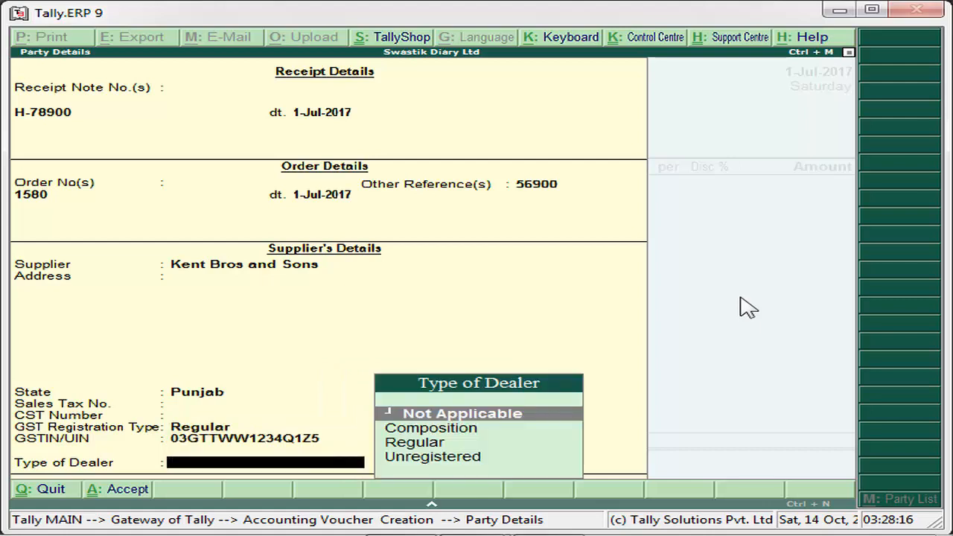
pyautogui.press('Down')
pyautogui.press('Down')
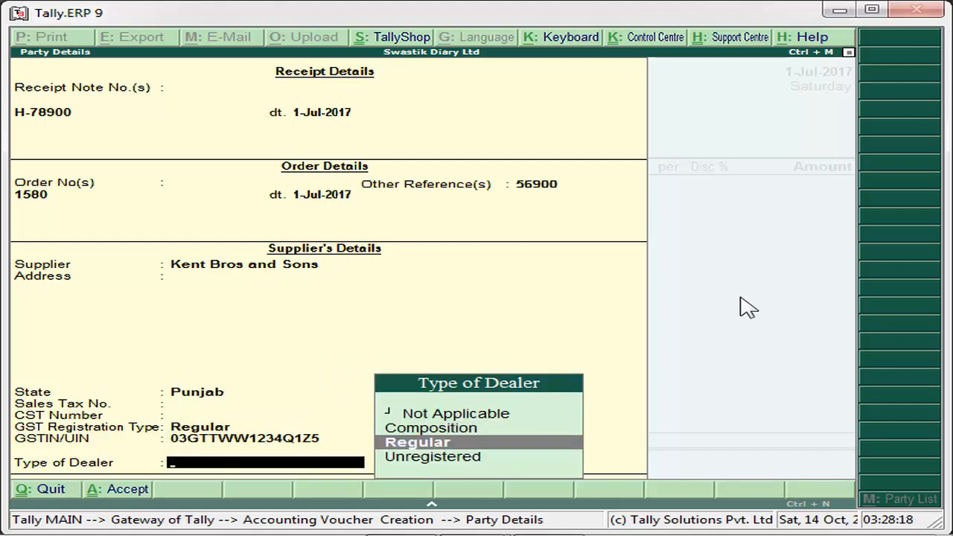
pyautogui.press('Return')
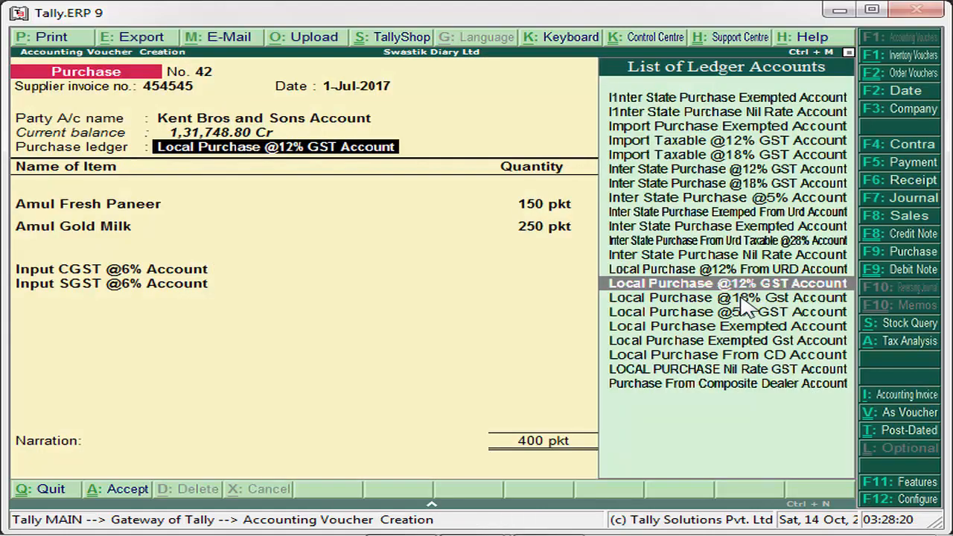
pyautogui.press('Return')
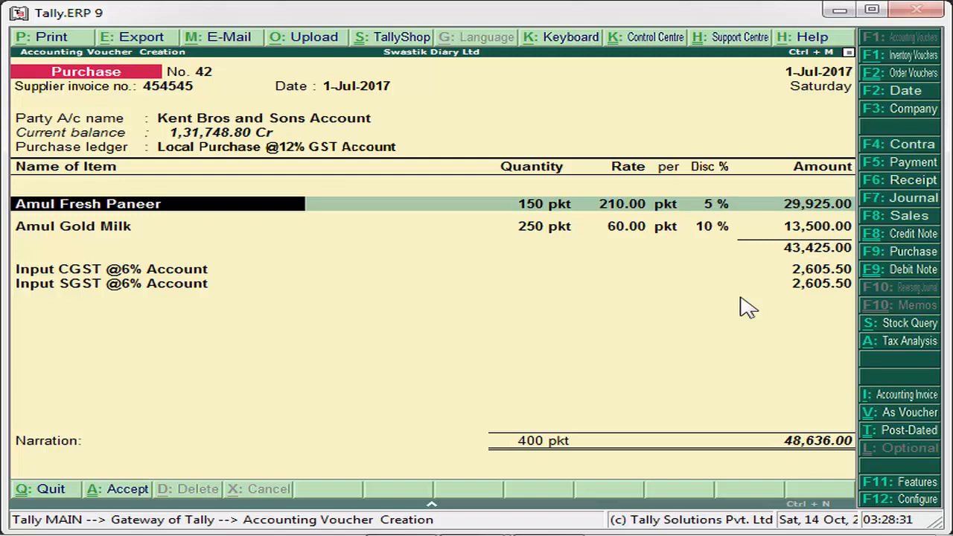
# Save the purchase voucher for Kent Bros and Sons Account
pyautogui.press('End')
pyautogui.press('Home')
pyautogui.hotkey('ctrl', 'a')
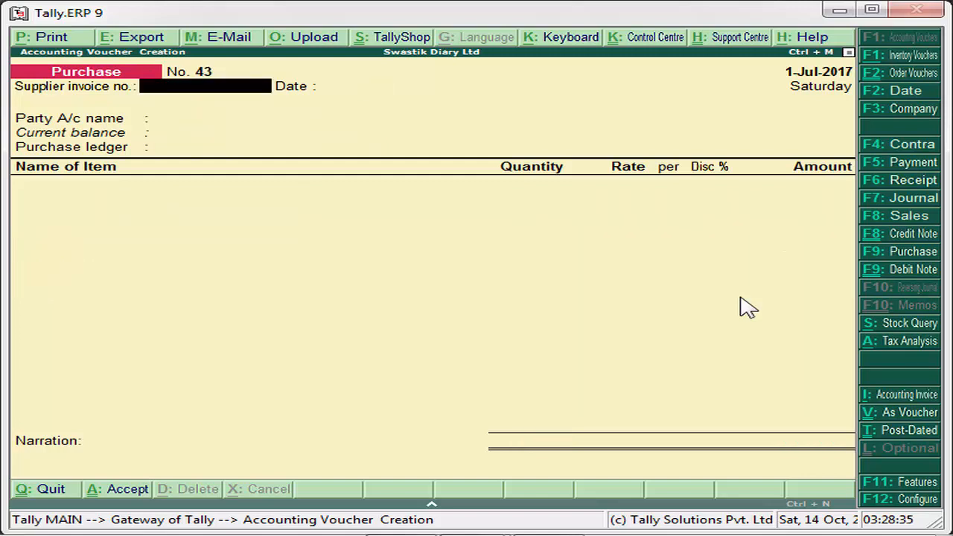
# Leave purchase voucher entry and go to the display reports
pyautogui.press('Escape')
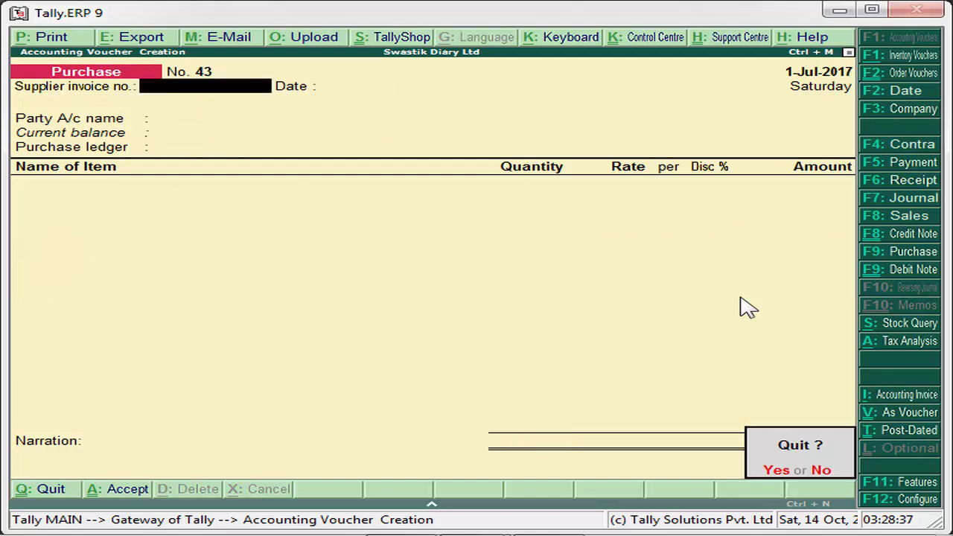
pyautogui.press('y')
pyautogui.press('Down')
pyautogui.press('Down')
pyautogui.press('Down')
pyautogui.press('Down')
pyautogui.press('Down')
pyautogui.press('Down')
pyautogui.press('Down')
pyautogui.press('Down')
pyautogui.press('Down')
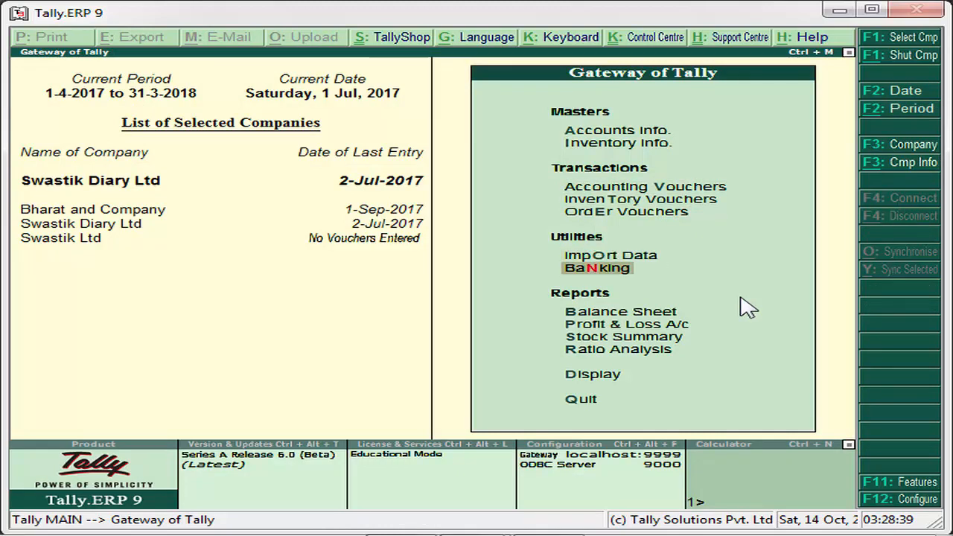
pyautogui.press('Return')
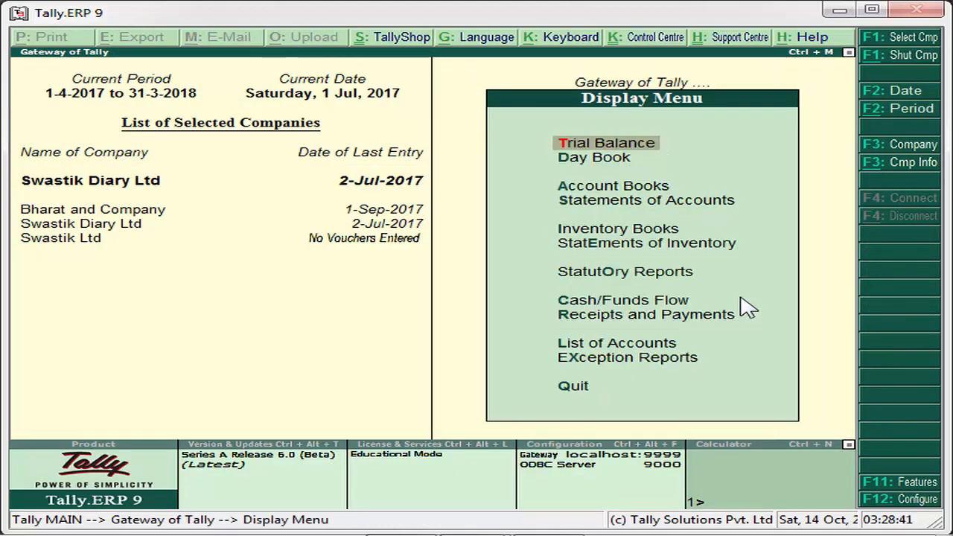
# Open the ledger account book for Kent Bros and Sons Account
pyautogui.press('Down')
pyautogui.press('Down')
pyautogui.press('Return')
pyautogui.press('Down')
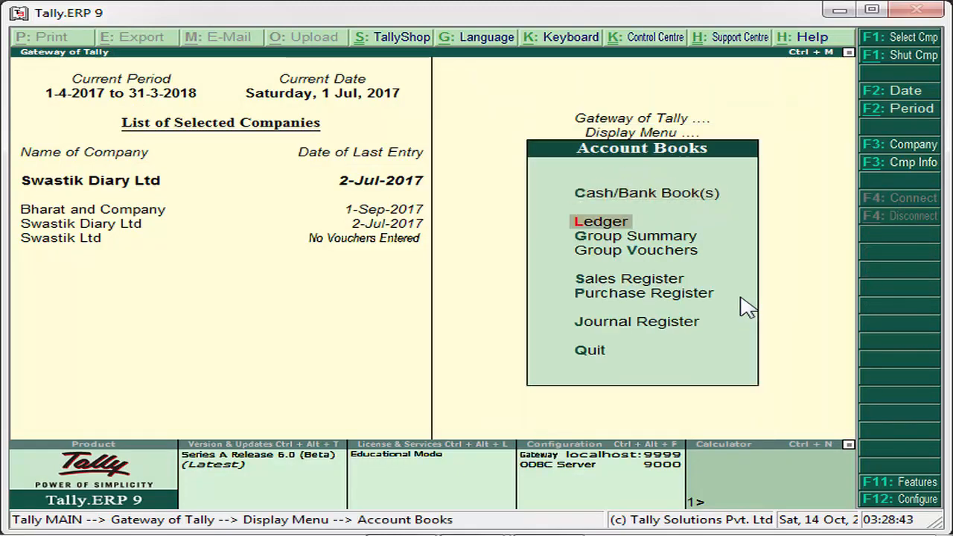
pyautogui.press('Return')
pyautogui.write('Ke')
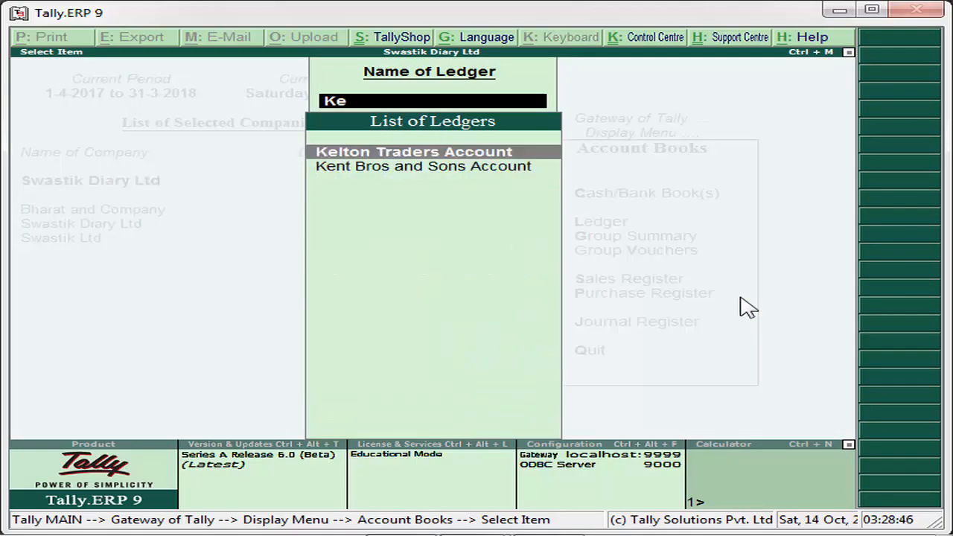
pyautogui.press('Down')
pyautogui.press('Return')
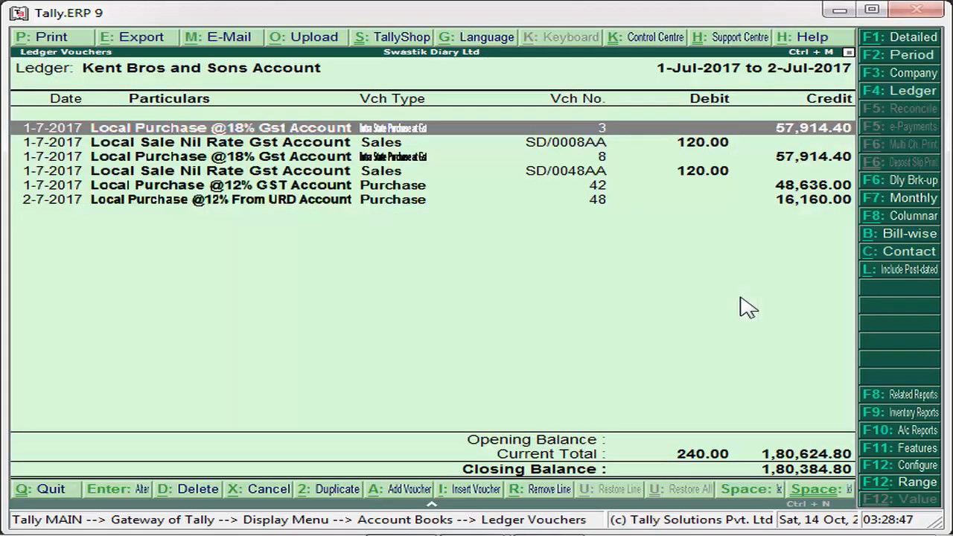
# Examine the ledger entries down to purchase voucher 42, and return to the Gateway of Tally
pyautogui.press('Down')
pyautogui.press('Down')
pyautogui.press('Down')
pyautogui.press('Down')
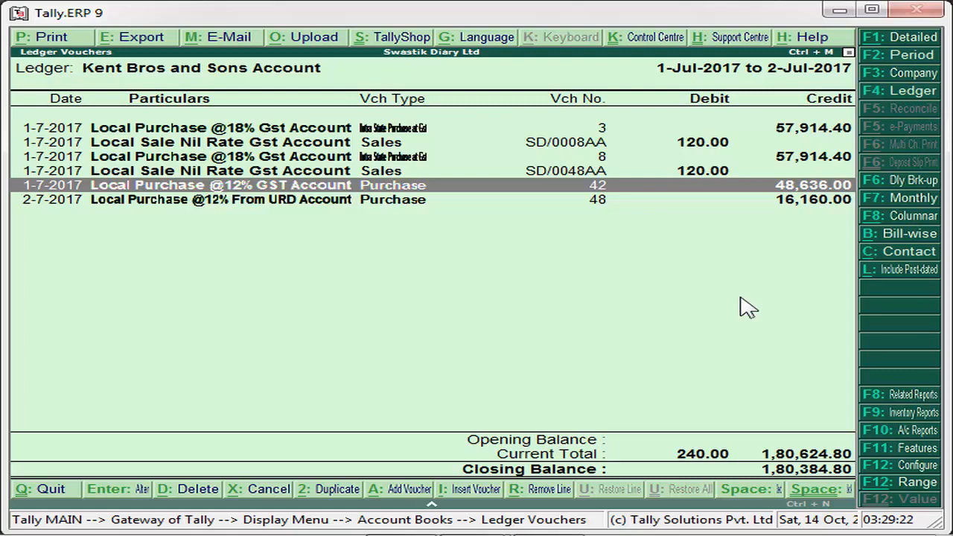
pyautogui.press('Escape')
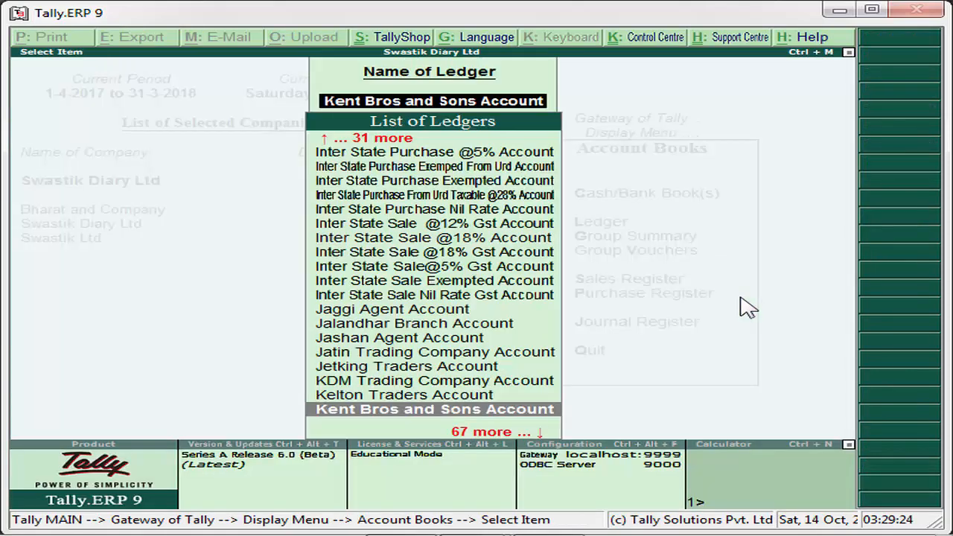
pyautogui.press('Escape')
pyautogui.press('Escape')
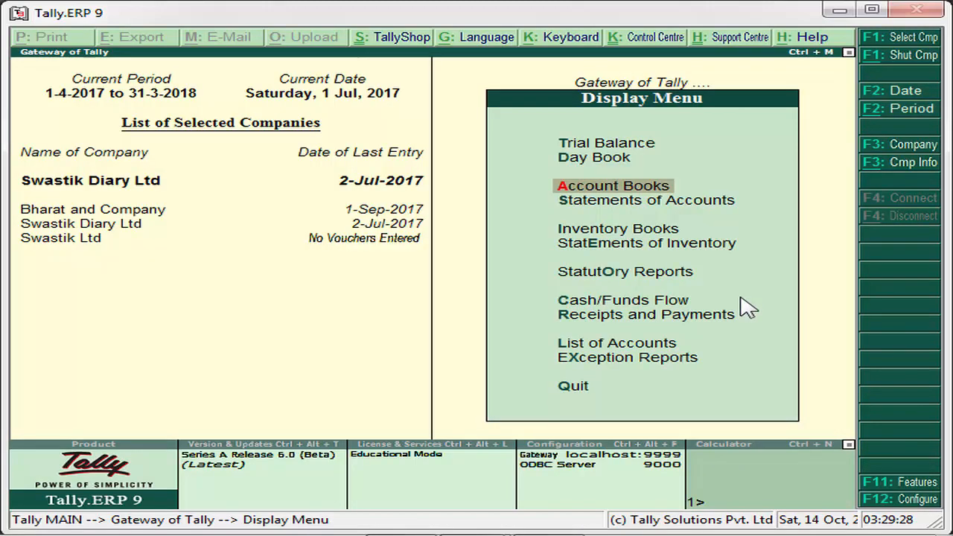
pyautogui.press('Escape')
# Open accounting voucher entry and switch to a new payment voucher
pyautogui.press('Up')
pyautogui.press('Up')
pyautogui.press('Up')
pyautogui.press('Up')
pyautogui.press('Up')
pyautogui.press('Up')
pyautogui.press('Up')
pyautogui.press('Up')
pyautogui.press('Up')
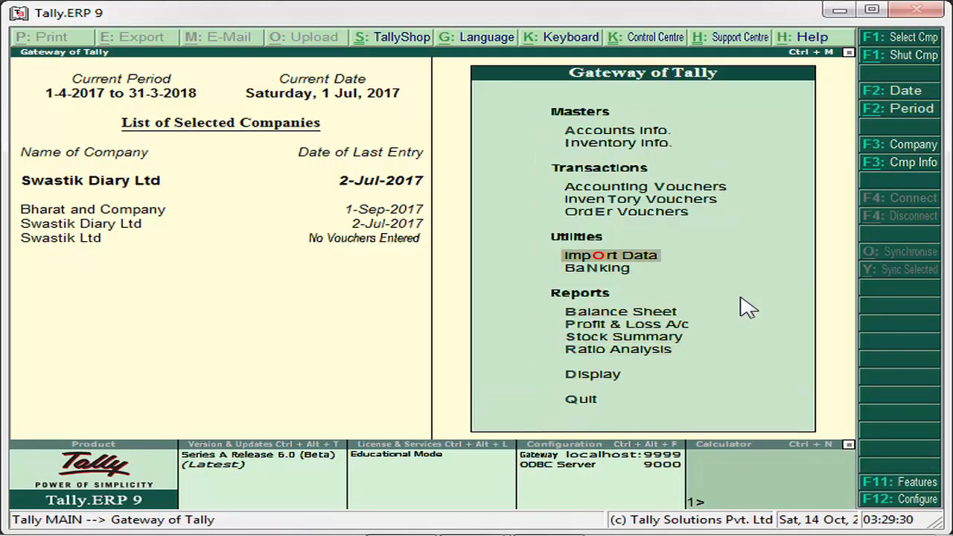
pyautogui.press('Return')
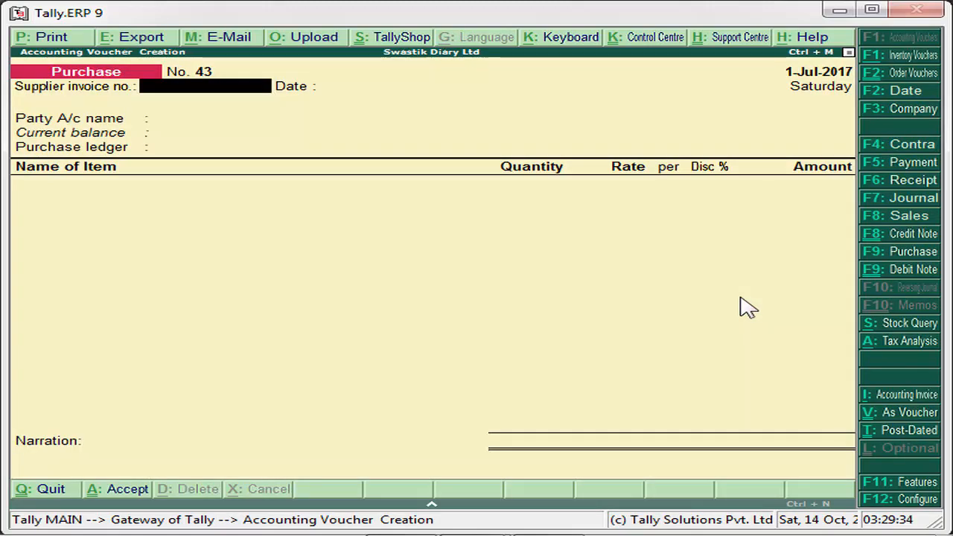
pyautogui.click(899, 163)
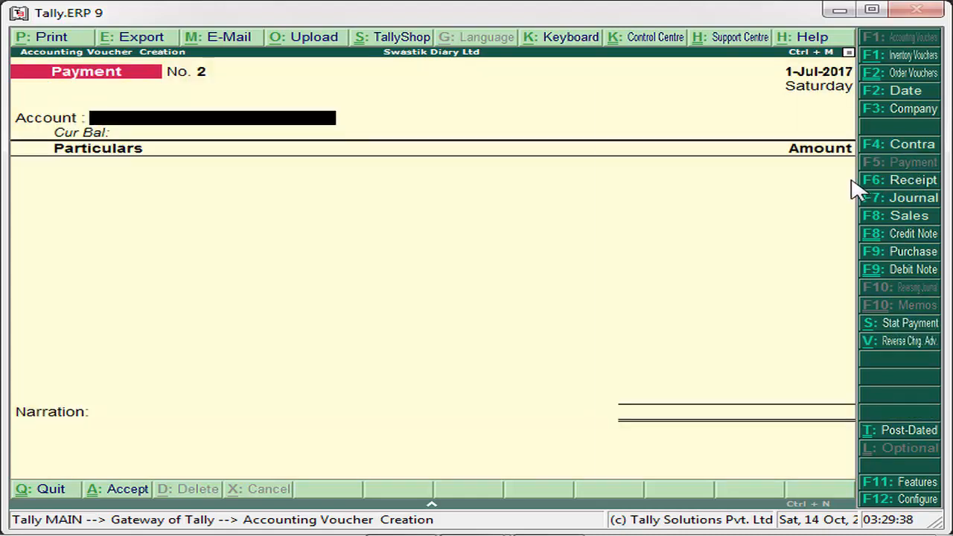
# Pay Kent Bros and Sons Account 48,636 from SBI Bank Account in the payment voucher
pyautogui.write('S')
pyautogui.press('Return')
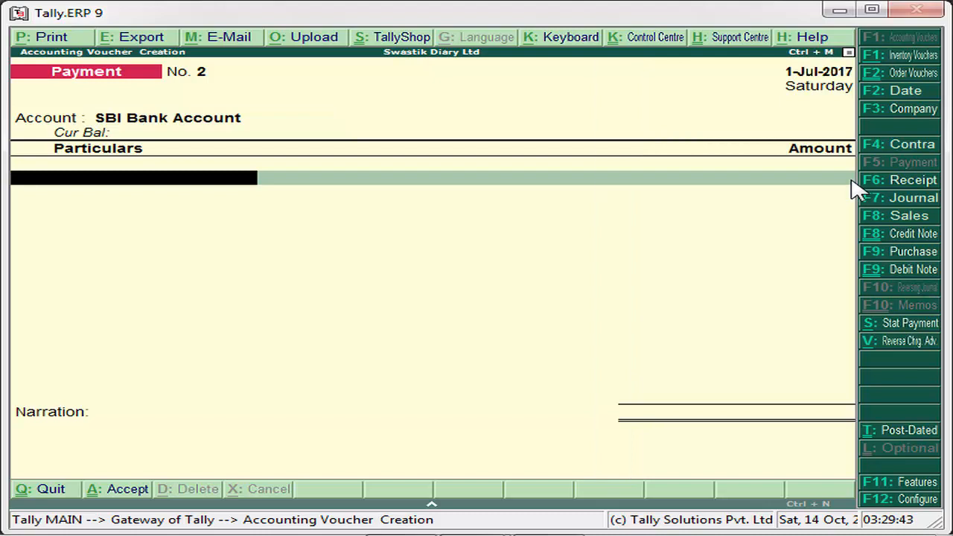
pyautogui.write('Ke')
pyautogui.press('Down')
pyautogui.press('Return')
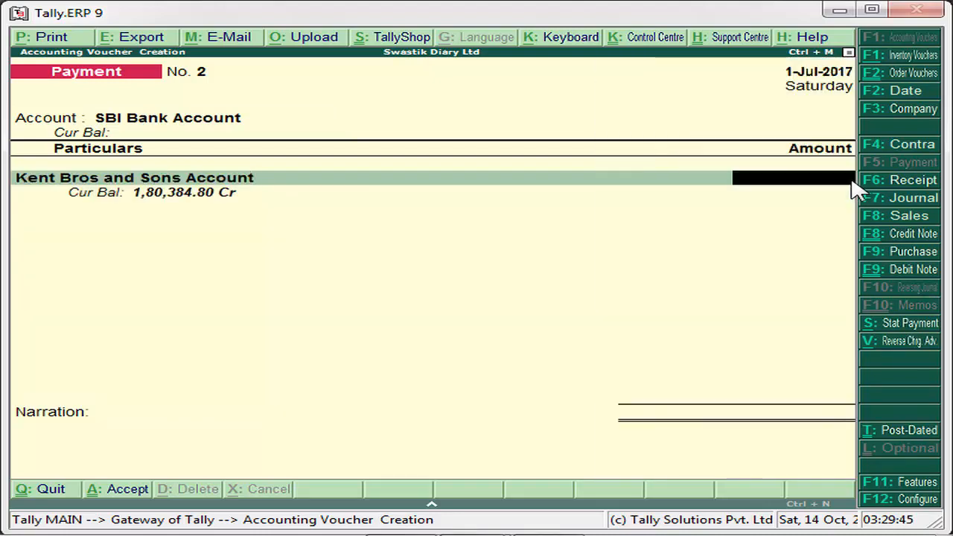
pyautogui.write('48,636')
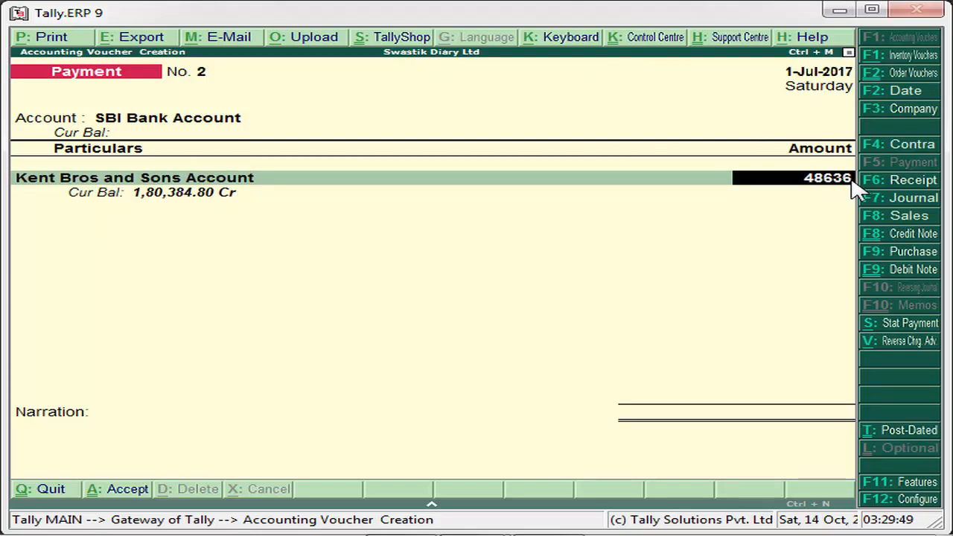
pyautogui.press('Return')
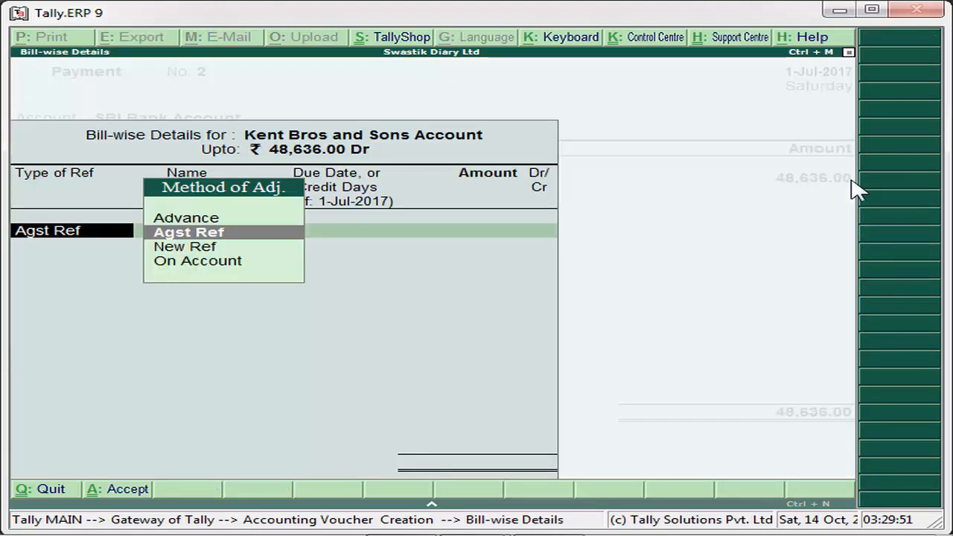
# Adjust the full payment with the Agst Ref method against pending bill 454545
pyautogui.press('Return')
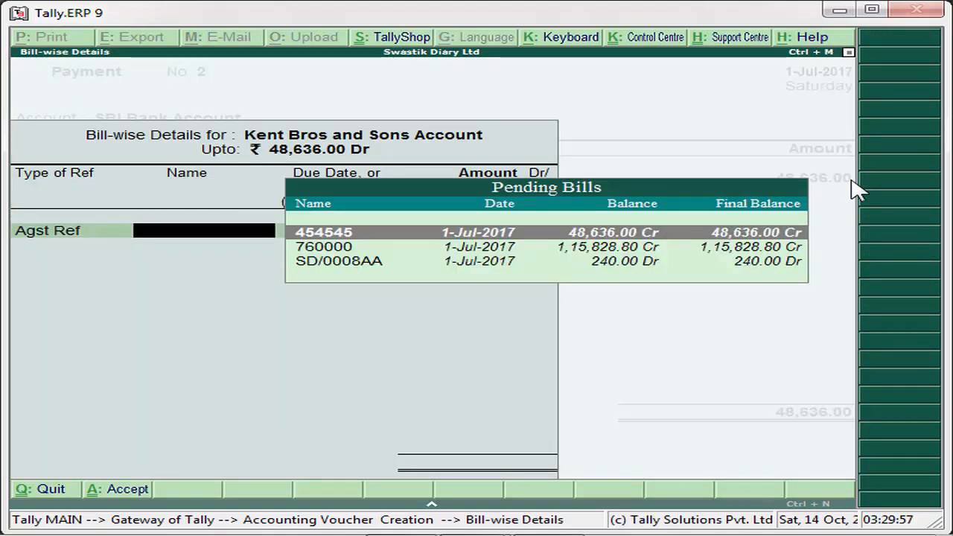
pyautogui.press('Return')
pyautogui.press('Return')
pyautogui.press('Return')
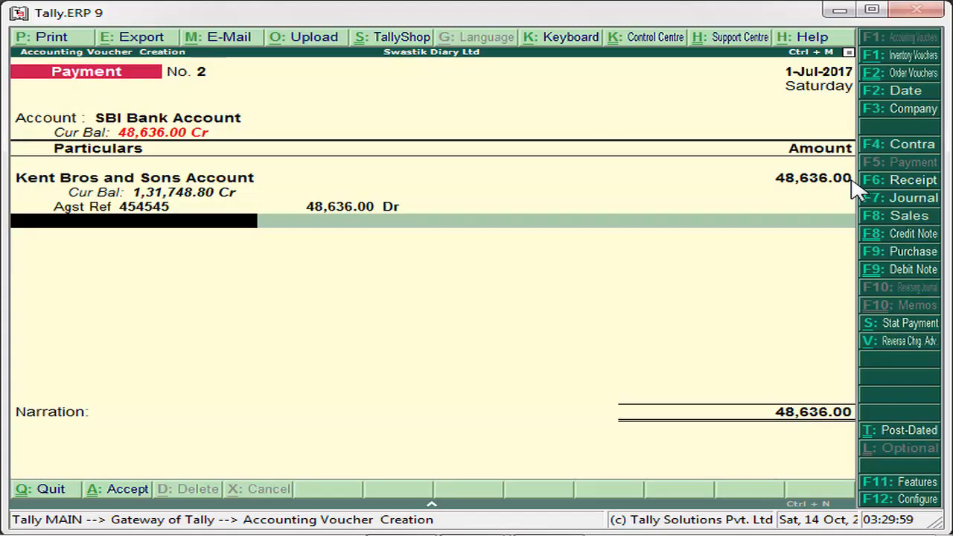
# Allocate the payment as a cheque with instrument number 454545, save the voucher and leave payment entry
pyautogui.press('Return')
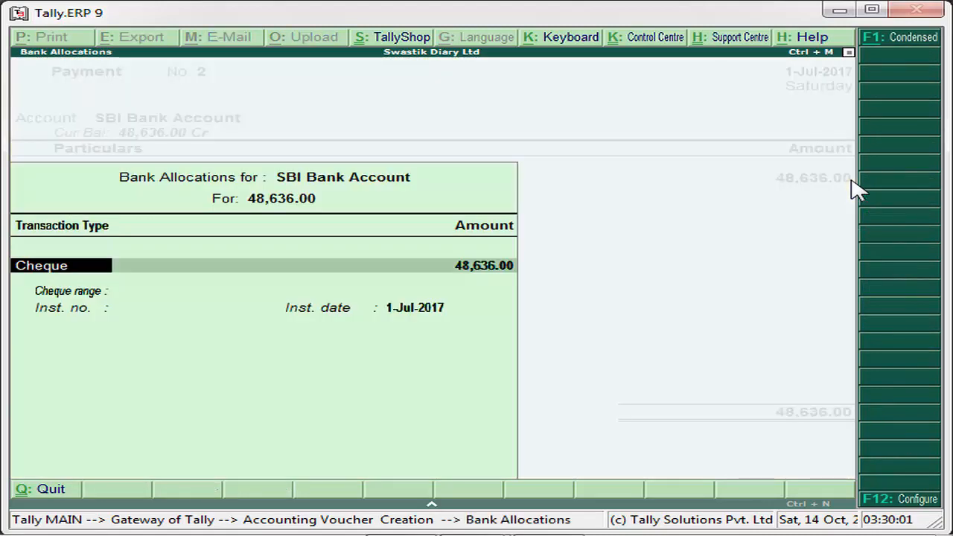
pyautogui.press('Return')
pyautogui.press('Return')
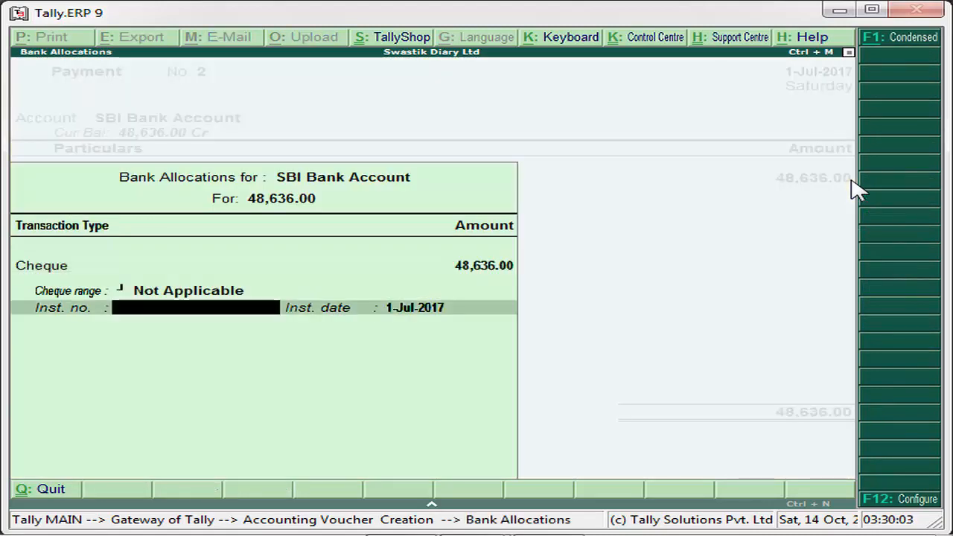
pyautogui.write('454545')
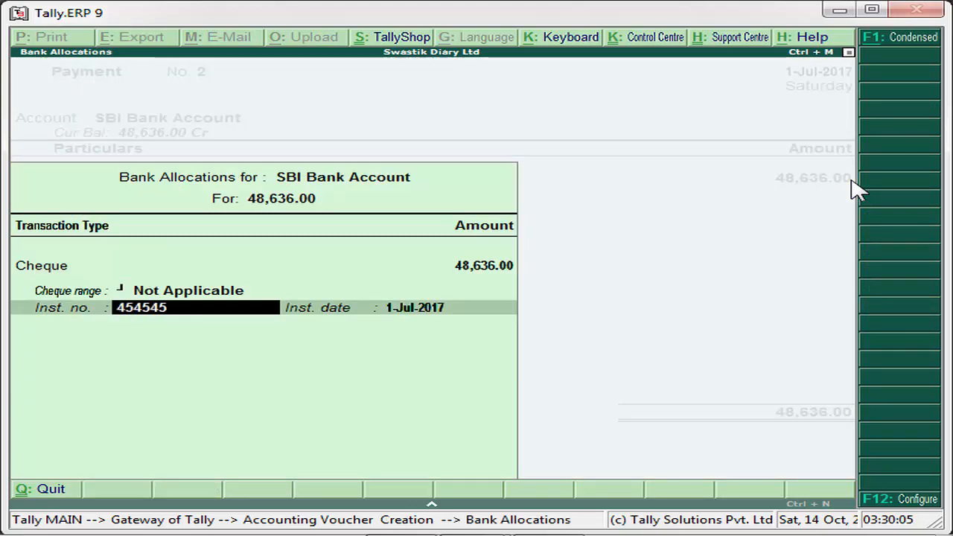
pyautogui.press('Return')
pyautogui.press('Return')
pyautogui.press('Return')
pyautogui.press('Return')
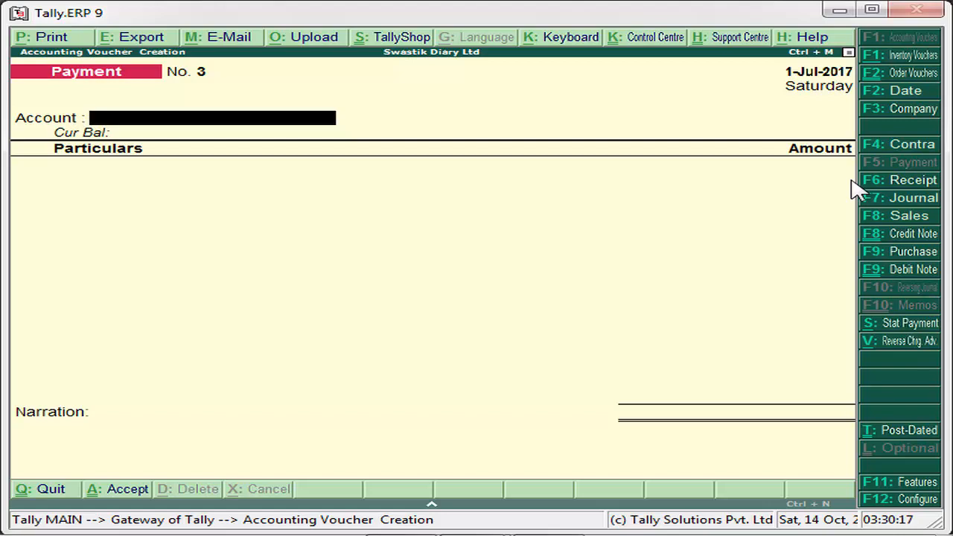
pyautogui.press('Escape')
pyautogui.press('y')
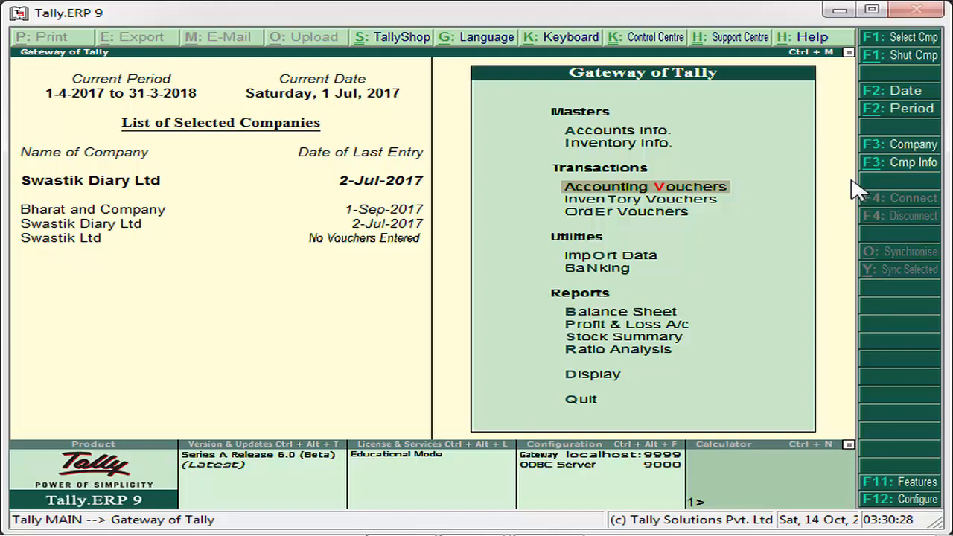
pyautogui.press('Return')
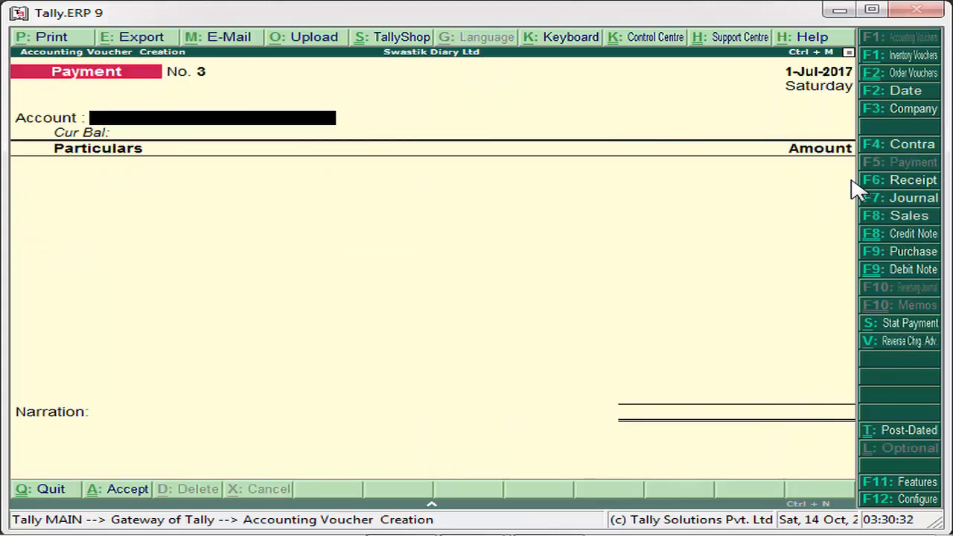
pyautogui.press('Escape')
pyautogui.press('Return')
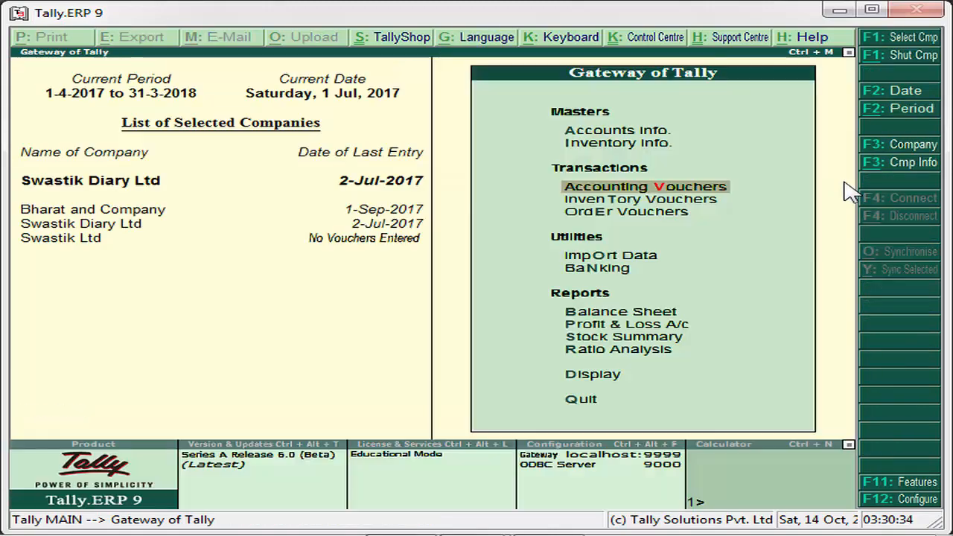
# Open order voucher entry for a new sales order
pyautogui.press('Down')
pyautogui.press('Down')
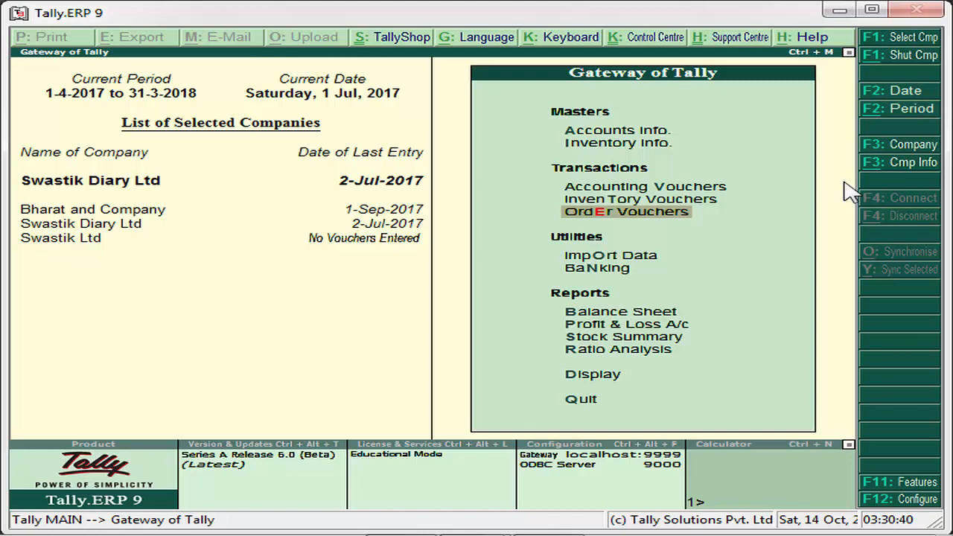
pyautogui.press('Return')
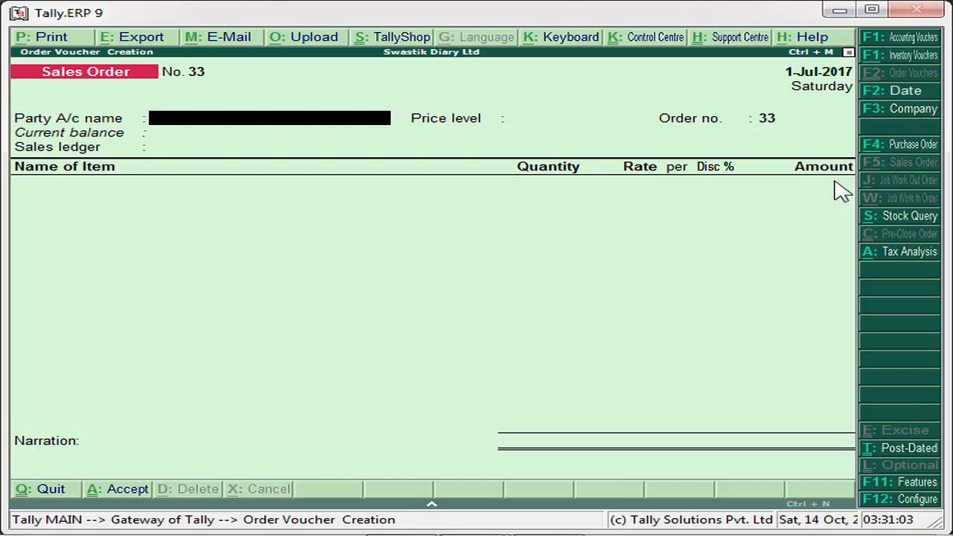
# Choose Raj Traders Account as the party for the sales order
pyautogui.write('S')
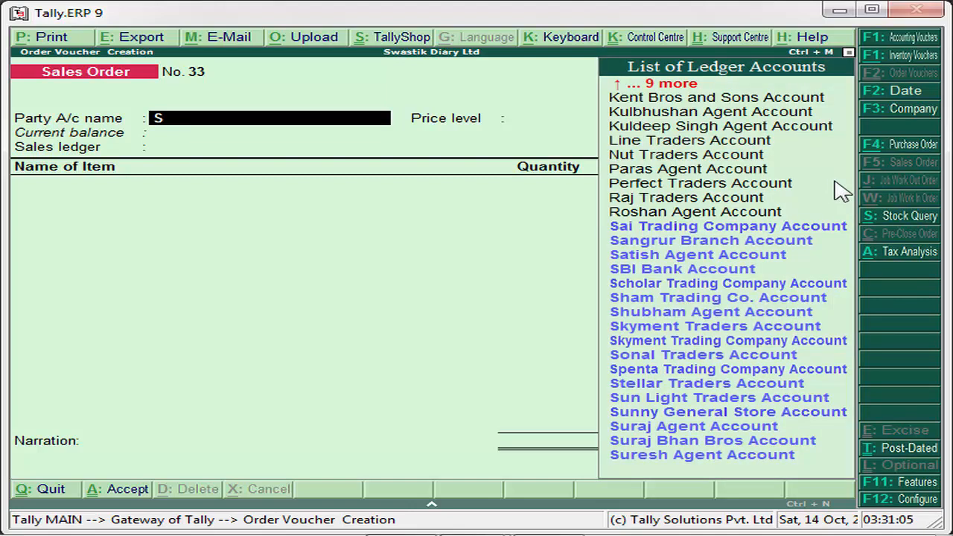
pyautogui.press('Up')
pyautogui.press('Up')
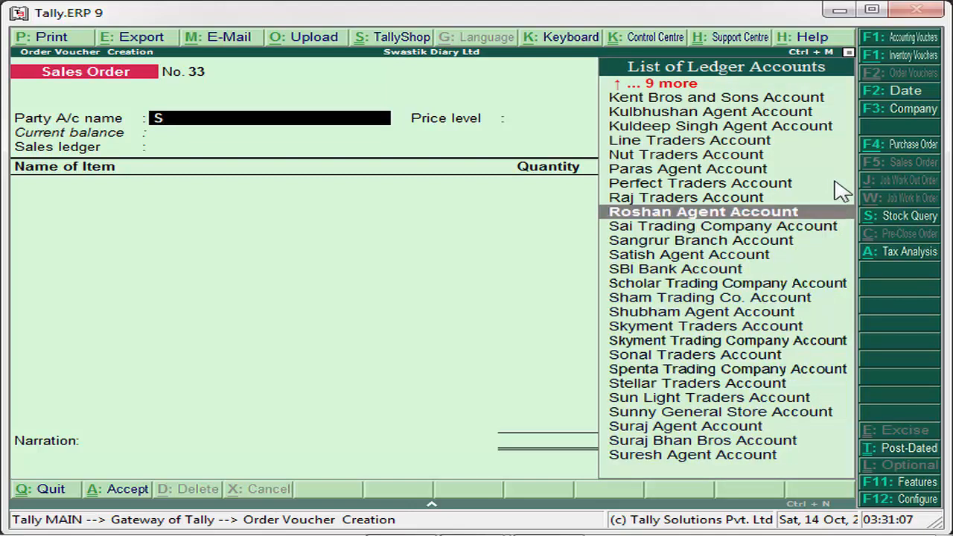
pyautogui.press('Return')
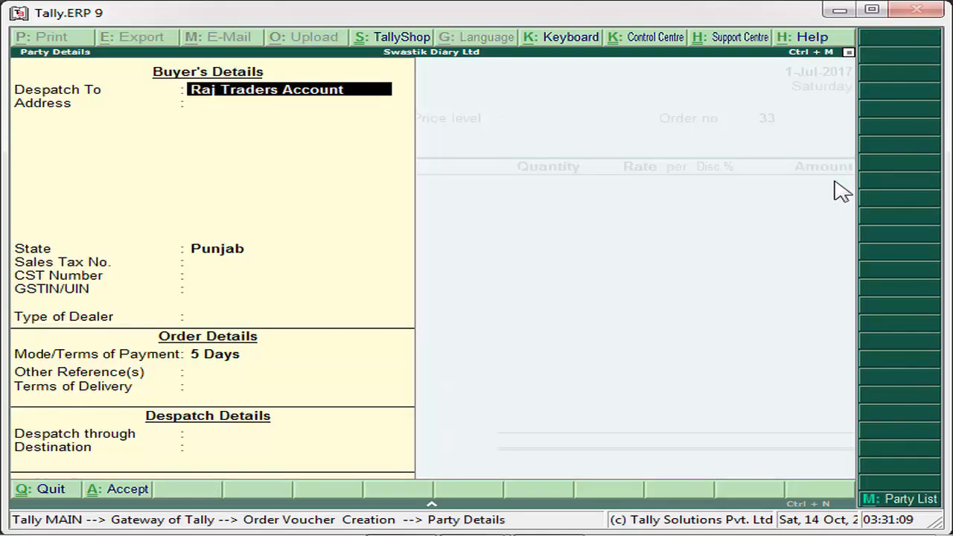
# Keep the default buyer details for Raj Traders Account and set the type of dealer to Regular
pyautogui.press('Return')
pyautogui.press('Return')
pyautogui.press('Return')
pyautogui.press('Return')
pyautogui.press('Return')
pyautogui.press('Return')
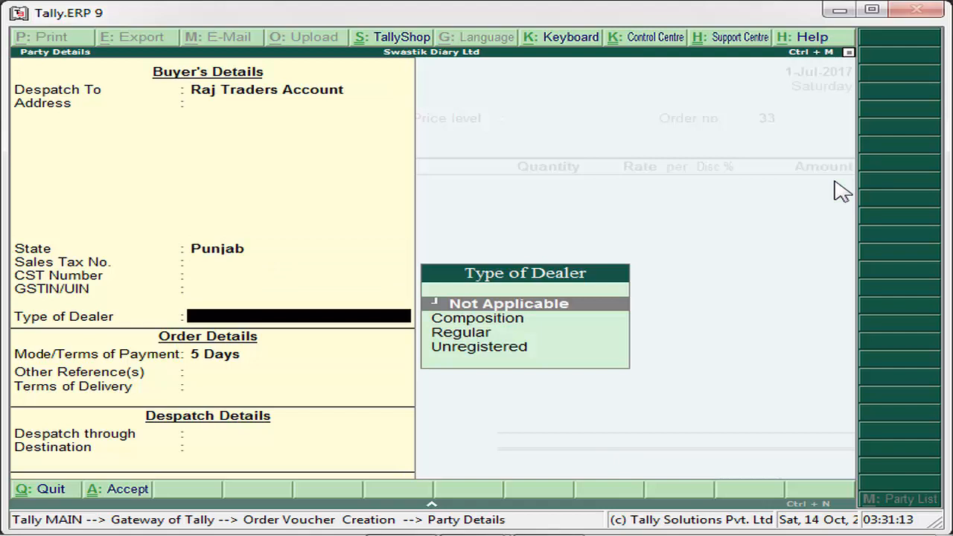
pyautogui.press('Down')
pyautogui.press('Down')
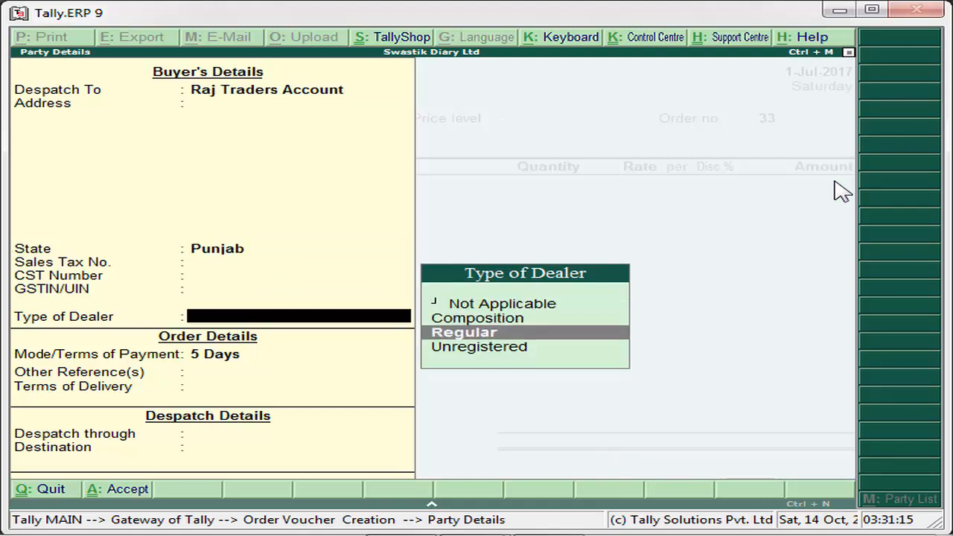
pyautogui.press('Return')
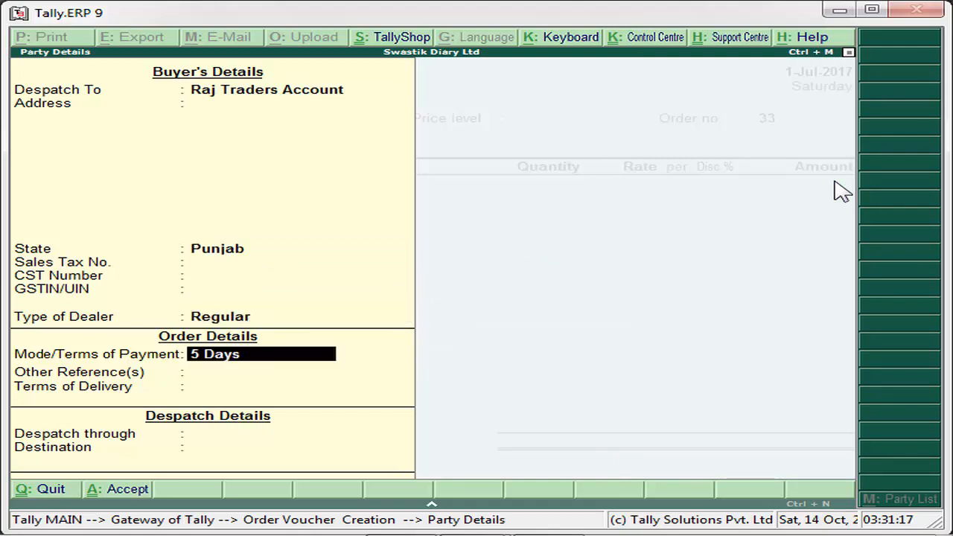
# Keep the payment terms at 5 Days and leave the remaining order and despatch details blank
pyautogui.press('Return')
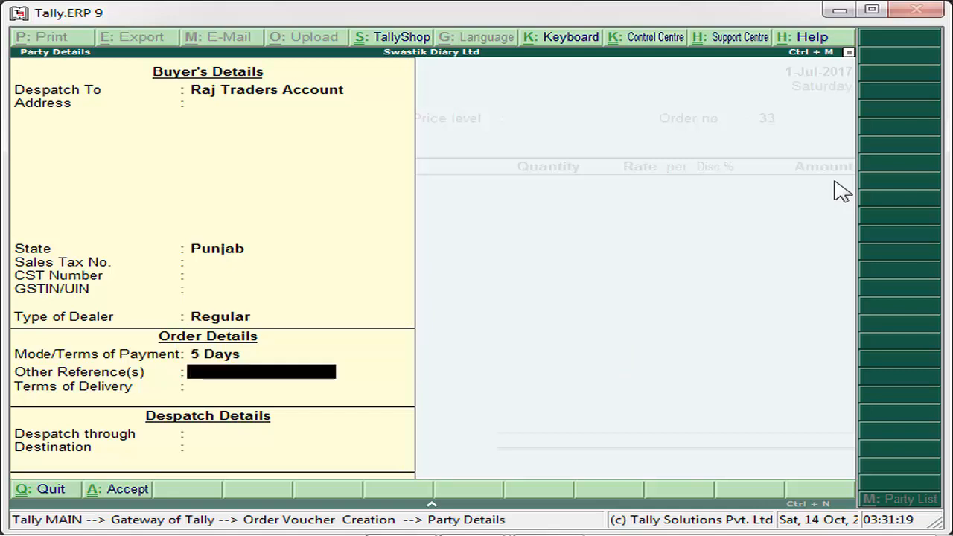
pyautogui.press('Return')
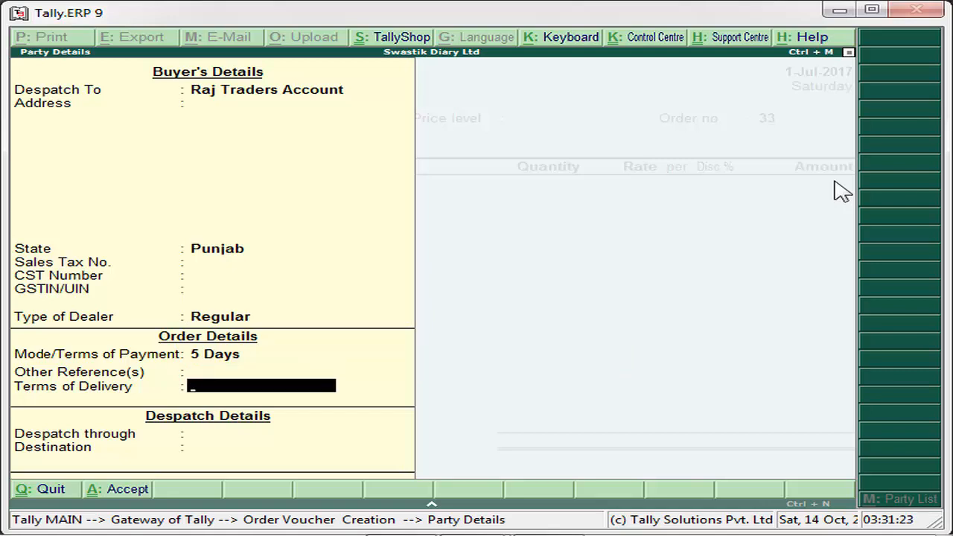
pyautogui.press('Return')
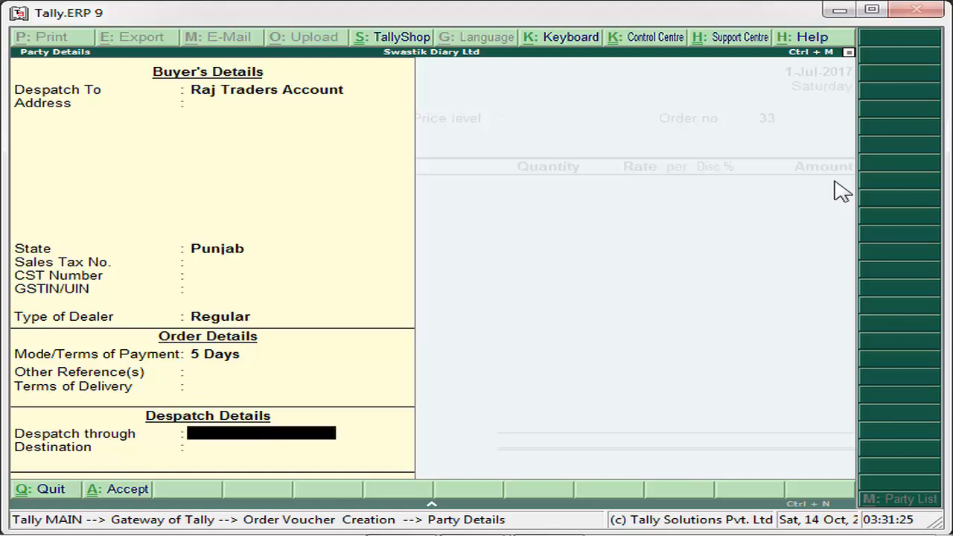
pyautogui.press('Return')
pyautogui.press('Return')
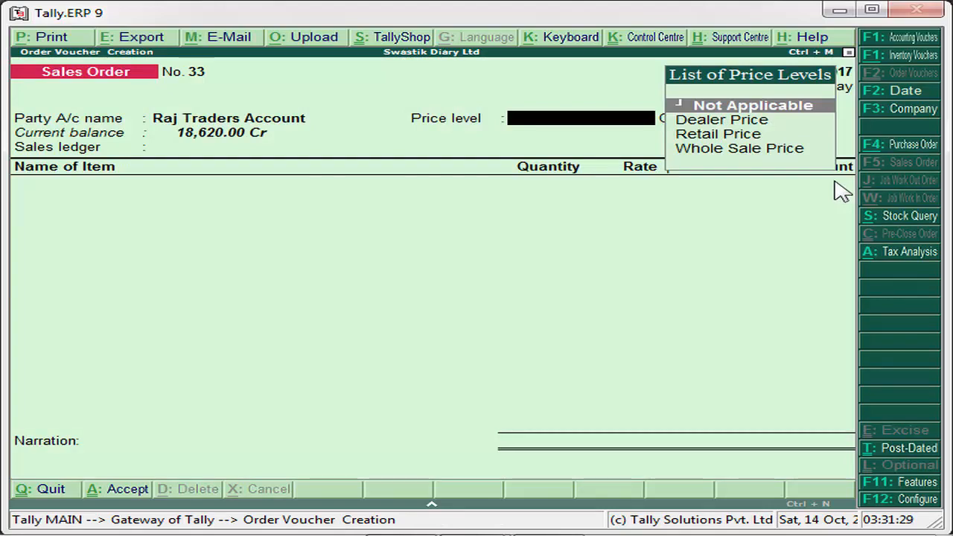
# Set the sales order's price level to Retail Price and keep order number 33
pyautogui.press('Down')
pyautogui.press('Down')
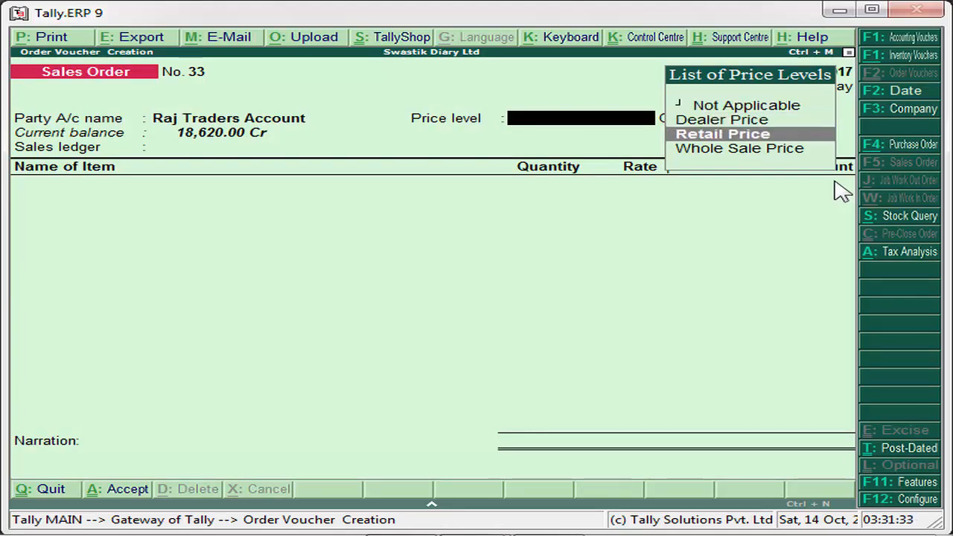
pyautogui.press('Return')
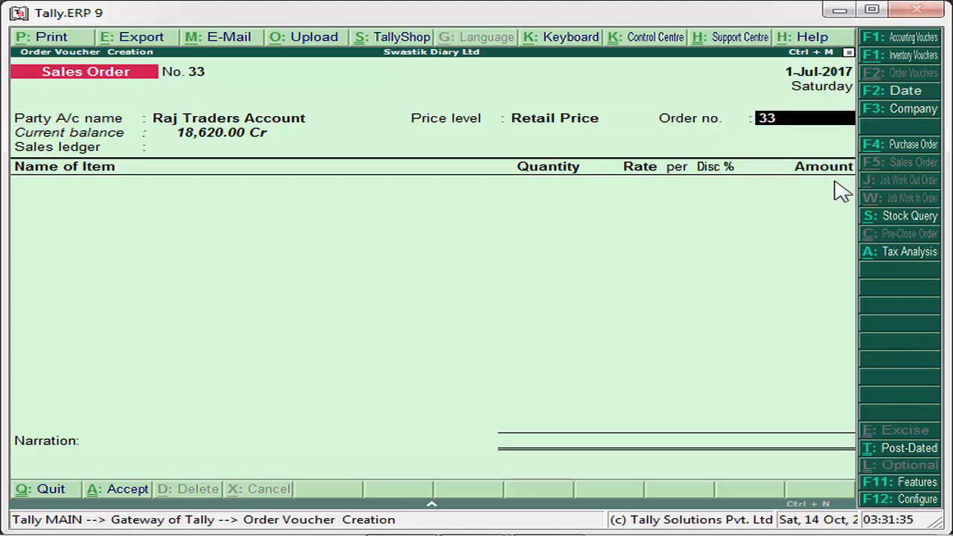
pyautogui.press('Return')
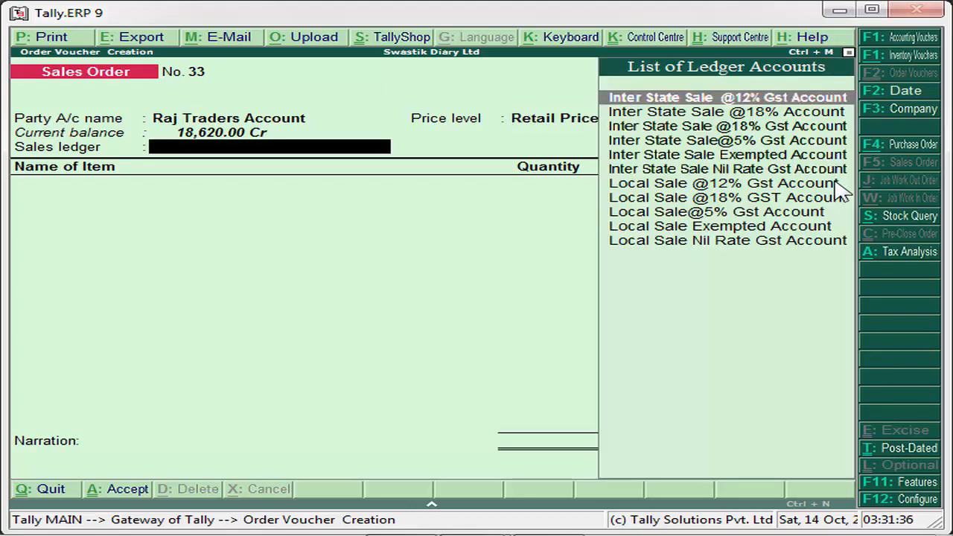
pyautogui.press('Down')
pyautogui.press('Down')
pyautogui.press('Down')
pyautogui.press('Down')
pyautogui.press('Down')
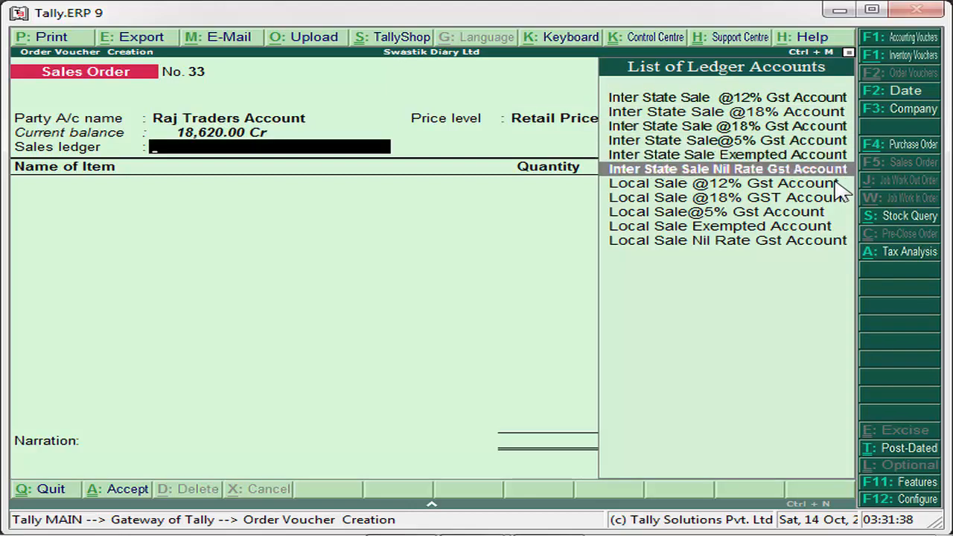
pyautogui.press('Down')
pyautogui.press('Down')
pyautogui.press('Return')
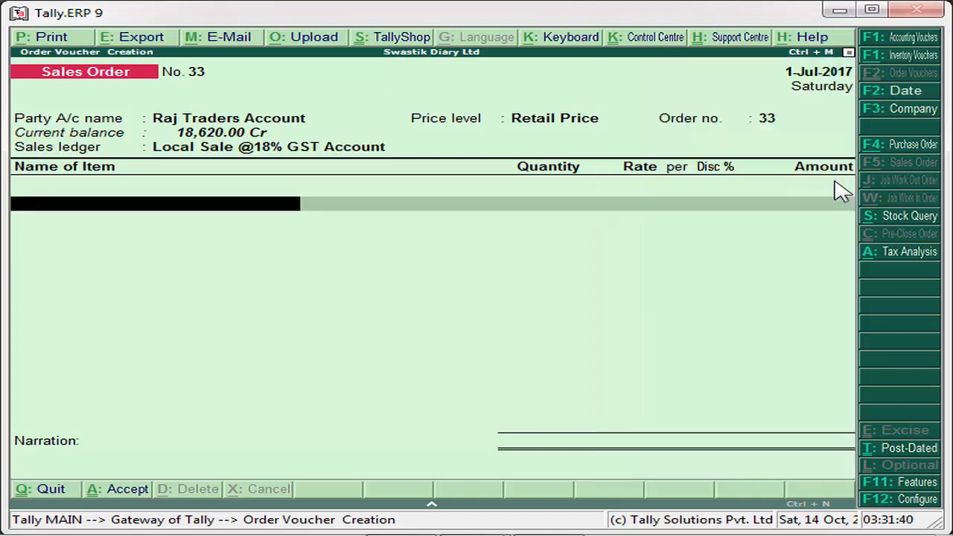
# Add the stock item Amul Corn Flakes 500 G to the sales order
pyautogui.write('S')
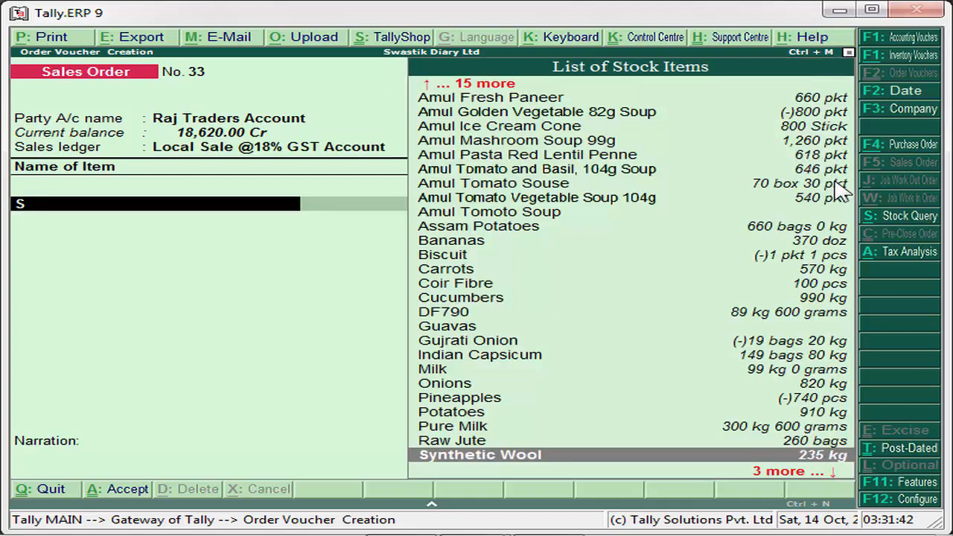
pyautogui.press('BackSpace')
pyautogui.press('Down')
pyautogui.press('Down')
pyautogui.press('Down')
pyautogui.press('Down')
pyautogui.press('Down')
pyautogui.press('Down')
pyautogui.press('Down')
pyautogui.press('Down')
pyautogui.press('Down')
pyautogui.press('Down')
pyautogui.press('Down')
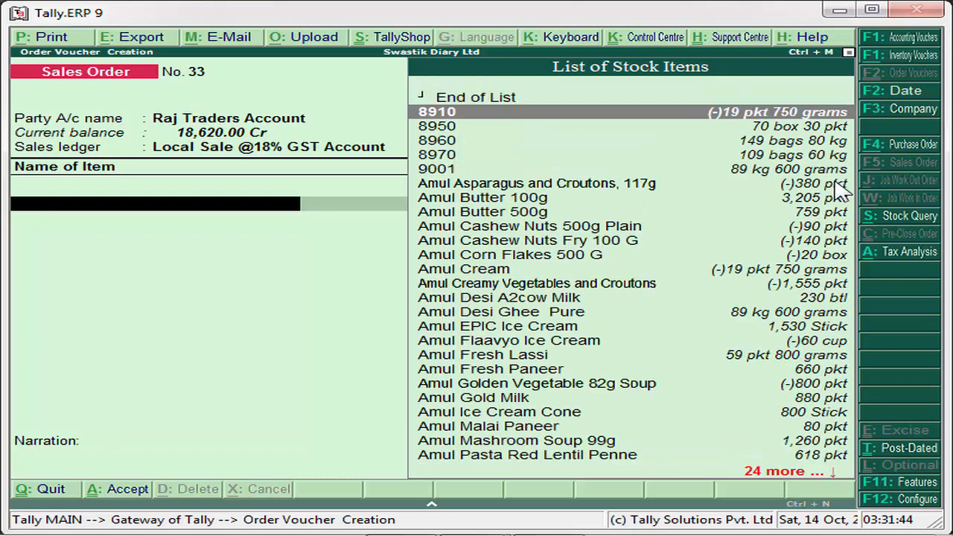
pyautogui.press('Return')
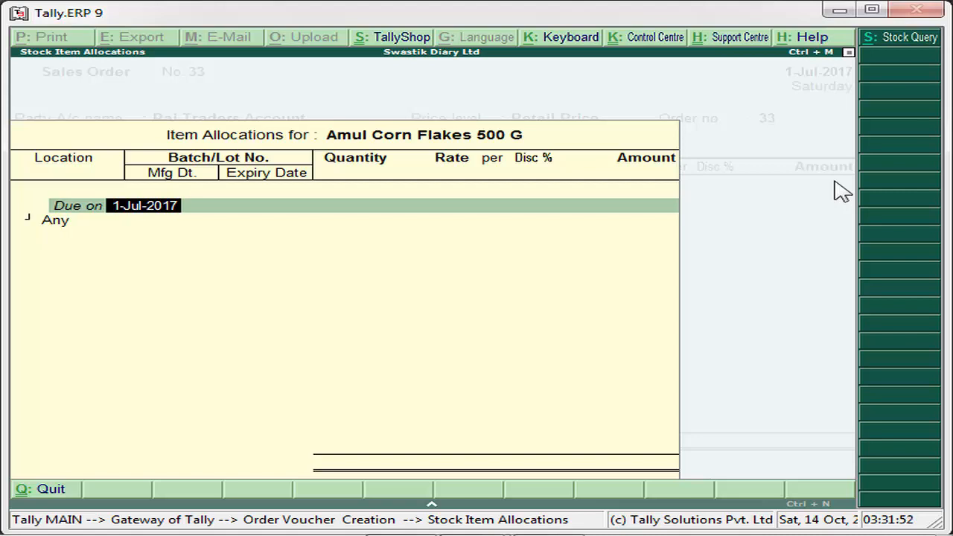
# Set the item's due date to 2-Jul-2017 and its location to Amul Showroom Ludhiana
pyautogui.write('2-july')
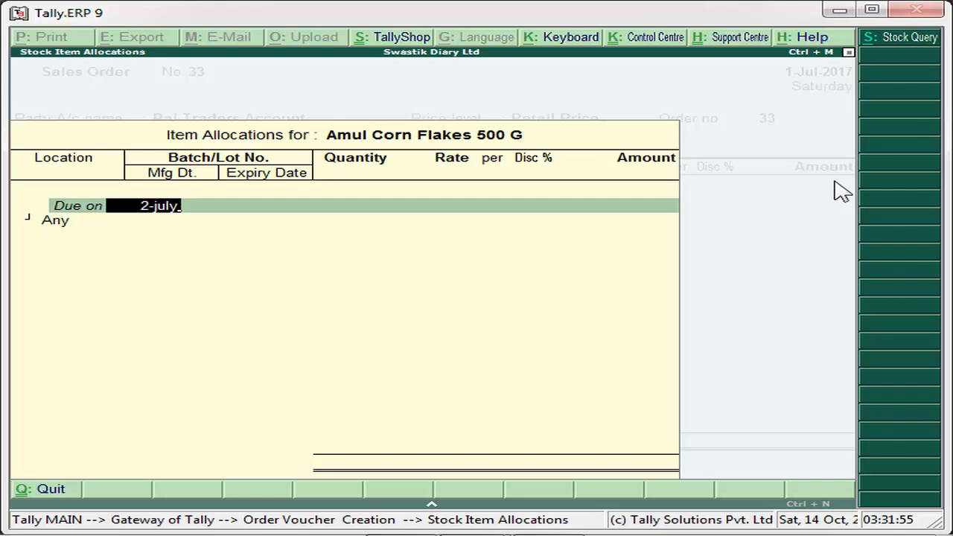
pyautogui.press('Return')
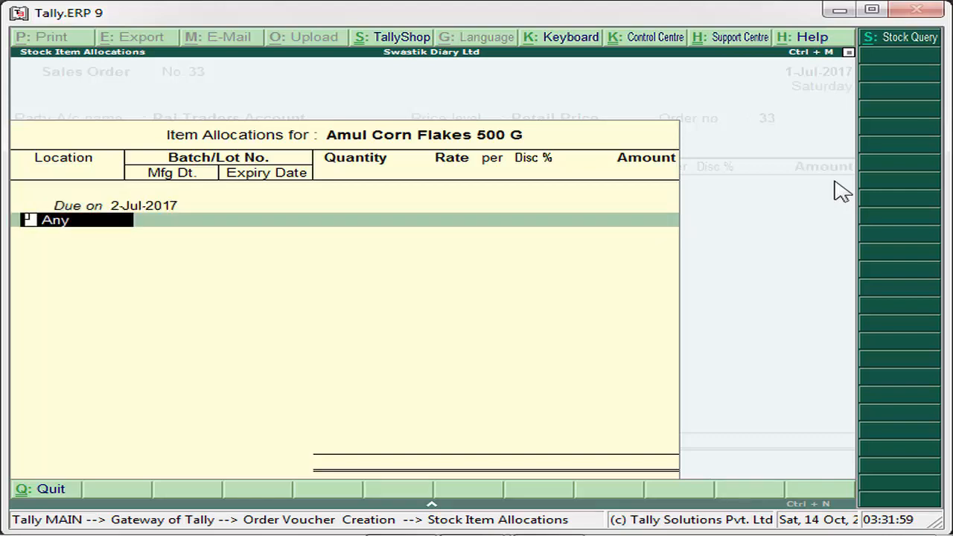
pyautogui.write('S')
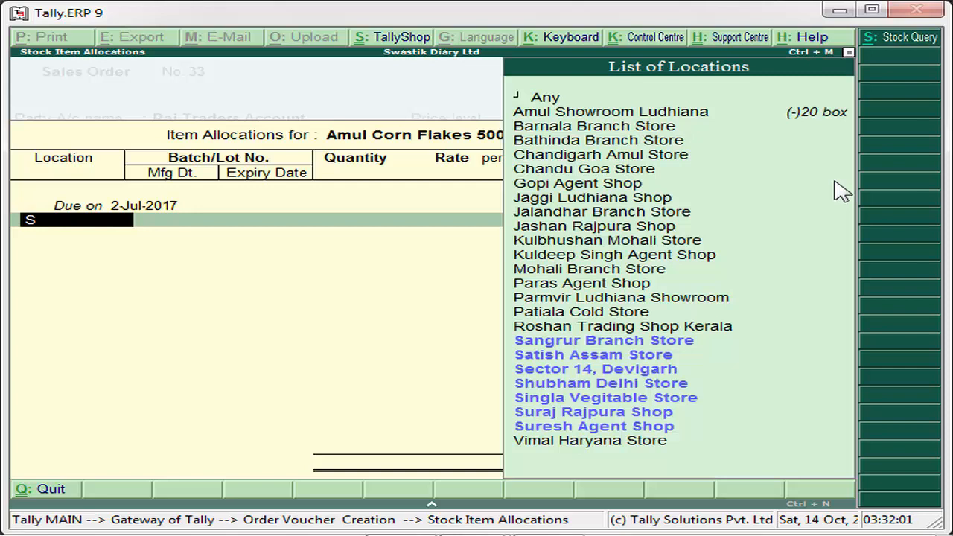
pyautogui.press('Up')
pyautogui.press('Up')
pyautogui.press('Up')
pyautogui.press('Up')
pyautogui.press('Up')
pyautogui.press('Up')
pyautogui.press('Up')
pyautogui.press('Up')
pyautogui.press('Up')
pyautogui.press('Up')
pyautogui.press('Up')
pyautogui.press('Up')
pyautogui.press('Up')
pyautogui.press('Up')
pyautogui.press('Up')
pyautogui.press('Up')
pyautogui.press('Up')
pyautogui.press('Up')
pyautogui.press('Up')
pyautogui.press('Up')
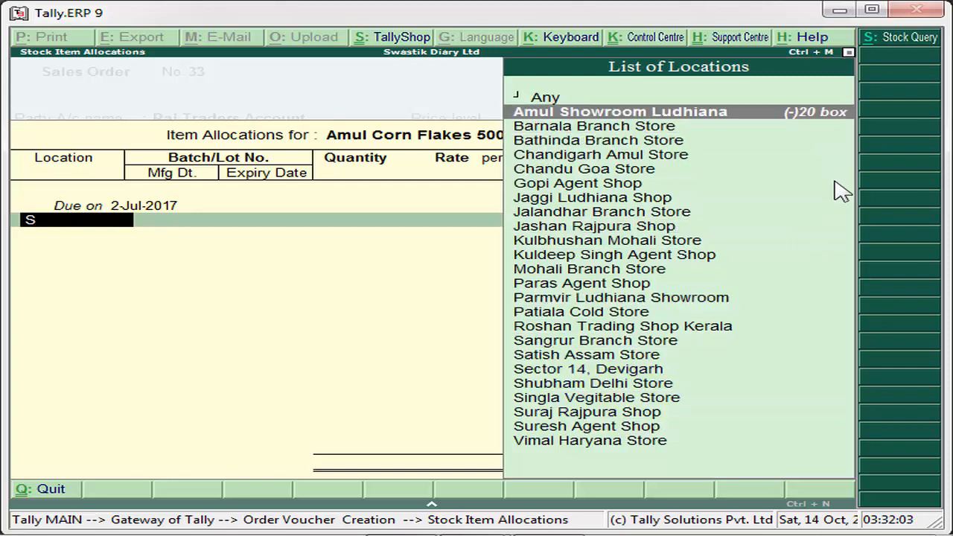
pyautogui.press('Return')
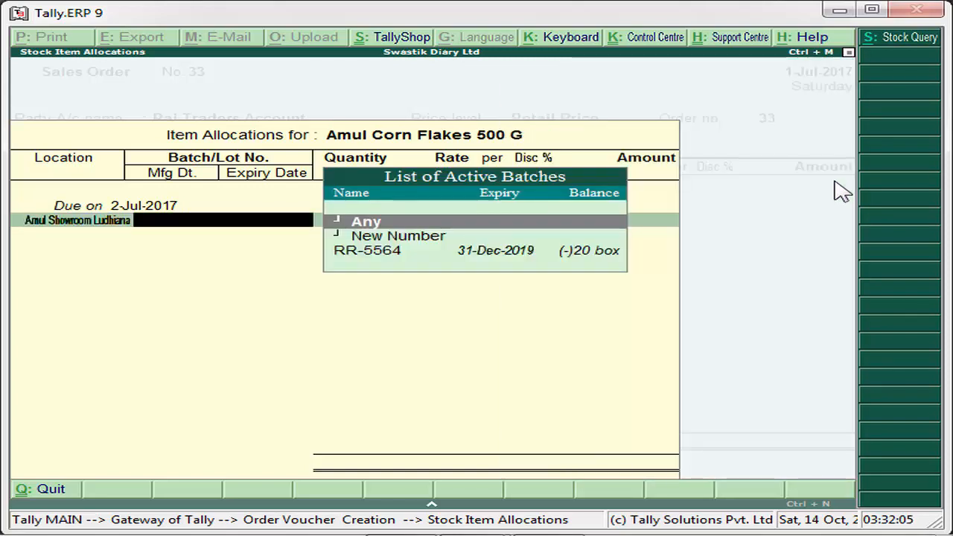
# Choose active batch RR-5564 for the Amul Corn Flakes 500 G allocation
pyautogui.press('Down')
pyautogui.press('Down')
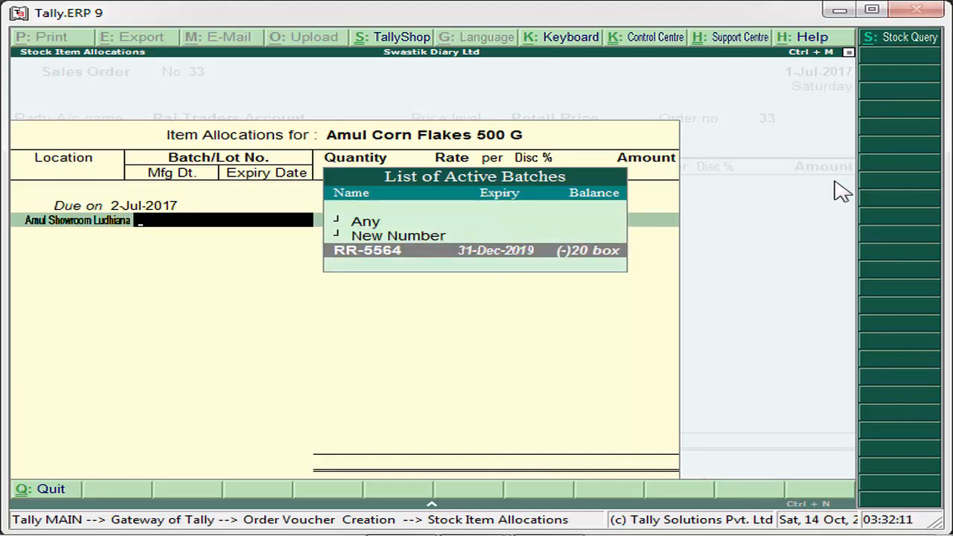
pyautogui.press('Return')
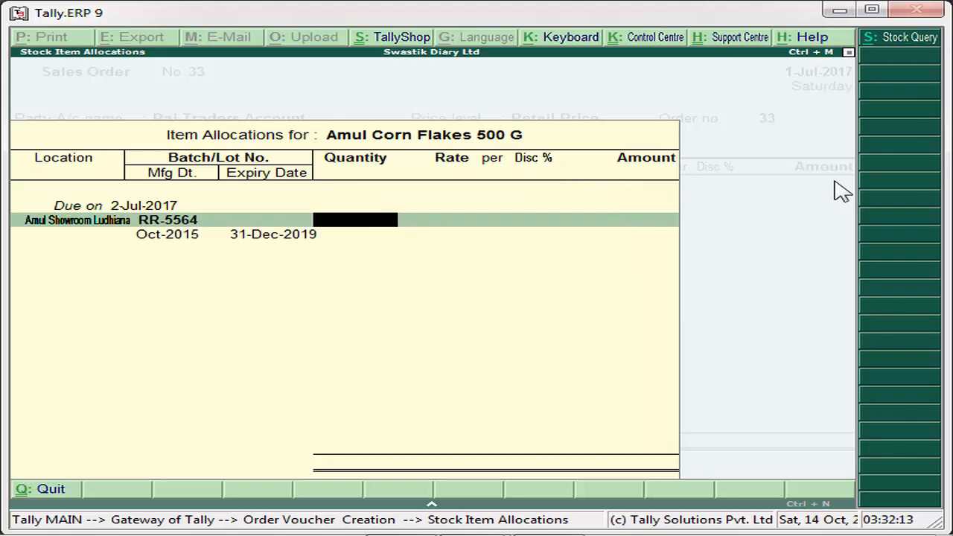
# Enter a quantity of 200 boxes, accept the default rate, discount and batch dates, and finish the item allocation
pyautogui.write('200')
pyautogui.press('Return')
pyautogui.press('Return')
pyautogui.press('Return')
pyautogui.press('Return')
pyautogui.press('Return')
pyautogui.press('Return')
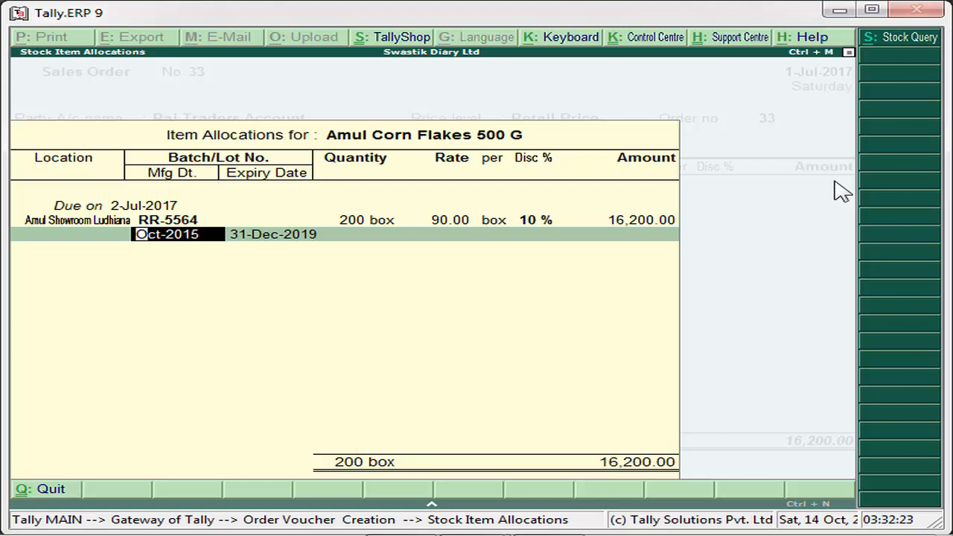
pyautogui.press('Return')
pyautogui.press('Return')
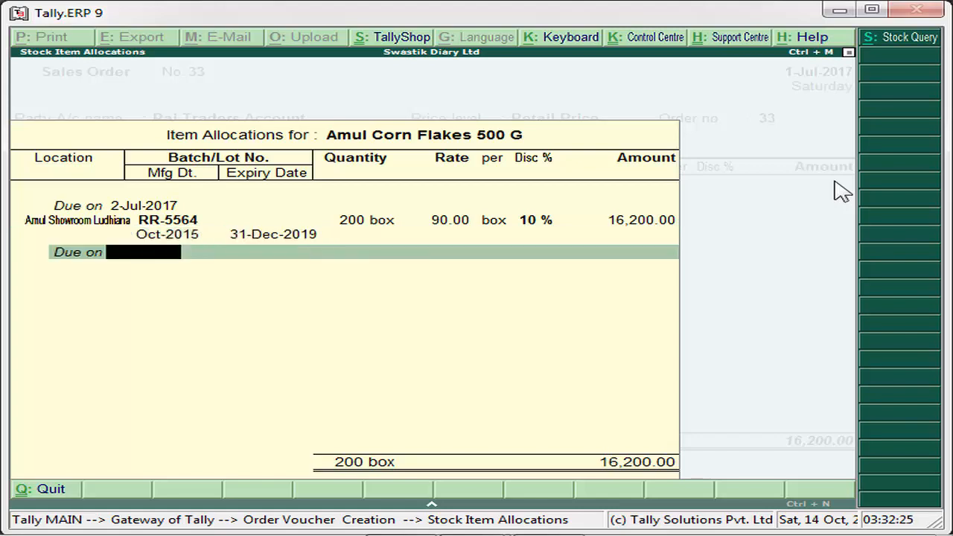
pyautogui.press('Return')
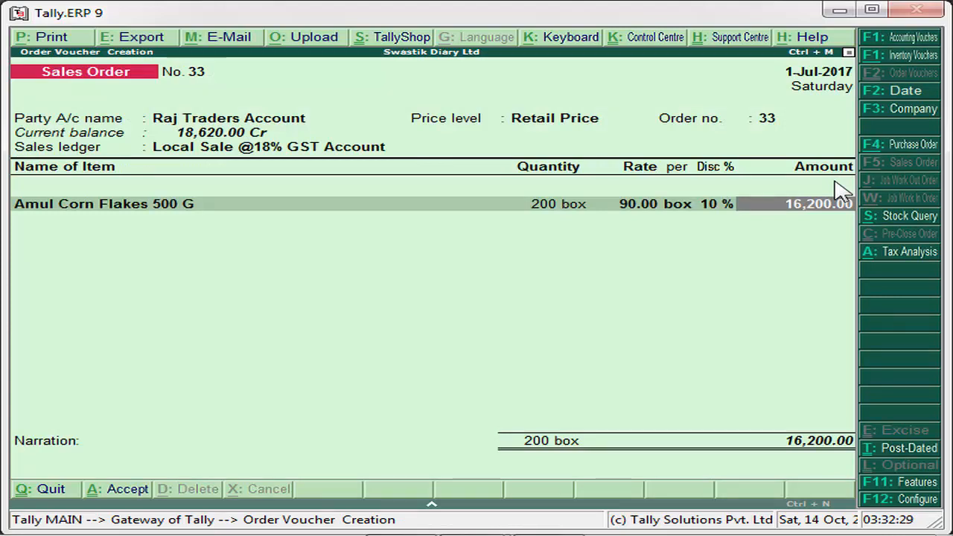
pyautogui.press('Return')
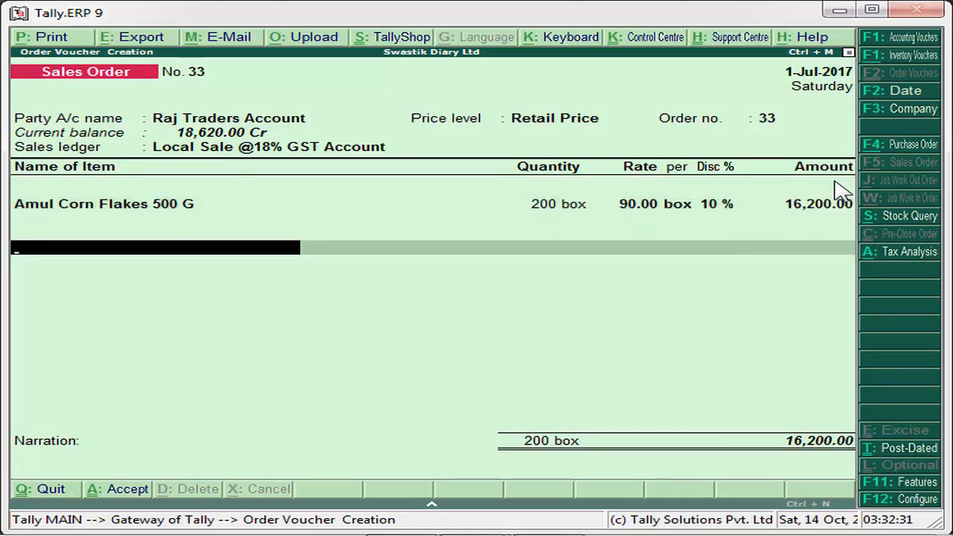
# Add the Output CGST @9% Account tax ledger below the item with its calculated amount
pyautogui.write('Ou')
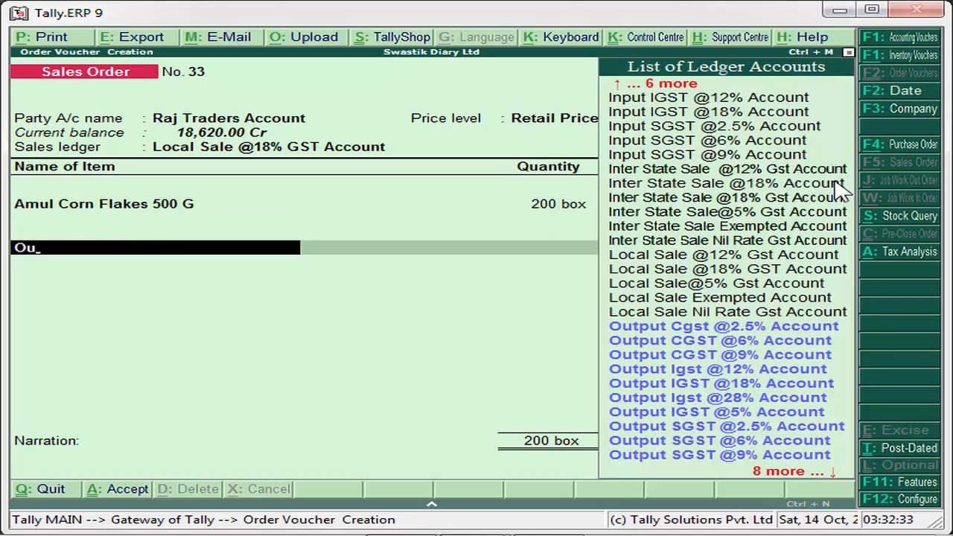
pyautogui.press('Down')
pyautogui.press('Down')
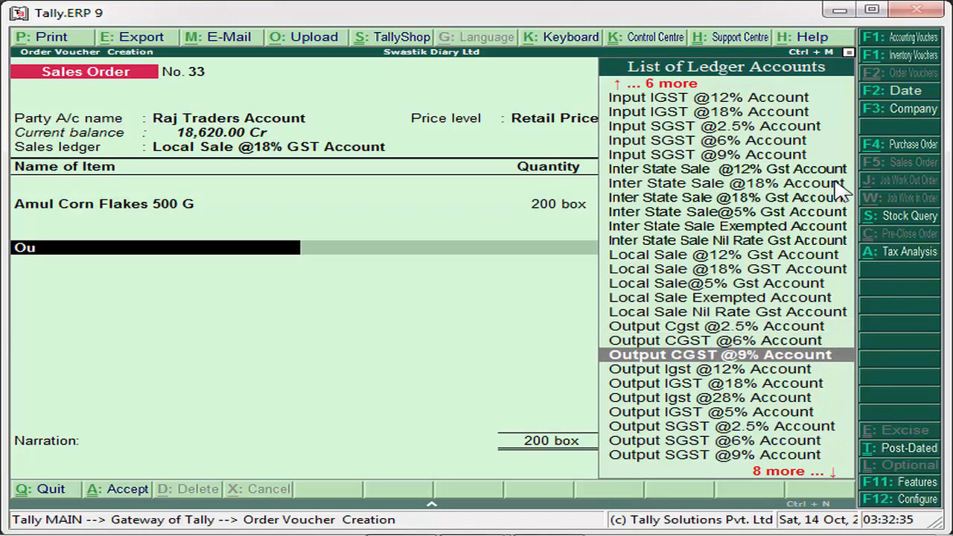
pyautogui.press('Return')
pyautogui.press('Return')
# Add the Output SGST @9% Account tax ledger below the CGST line with its calculated amount
pyautogui.write('Ou')
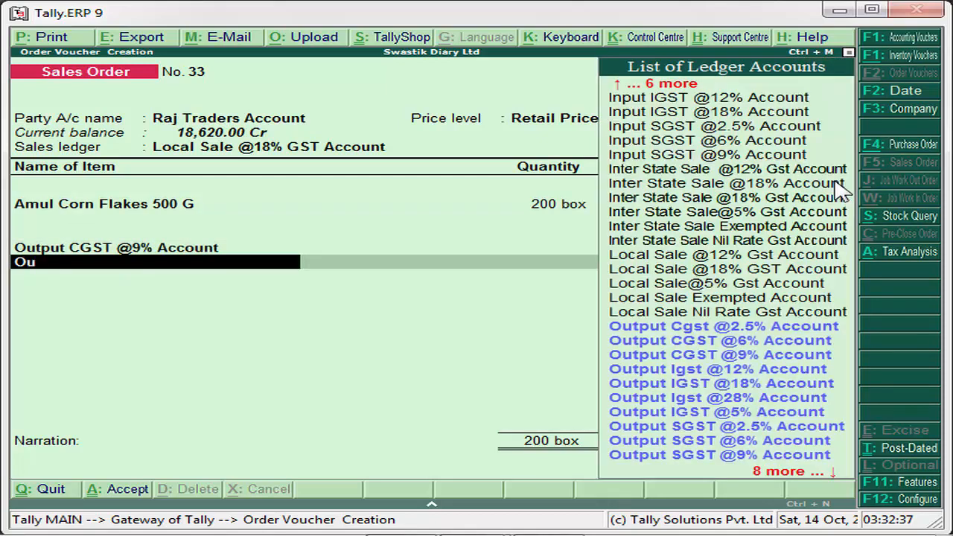
pyautogui.press('Down')
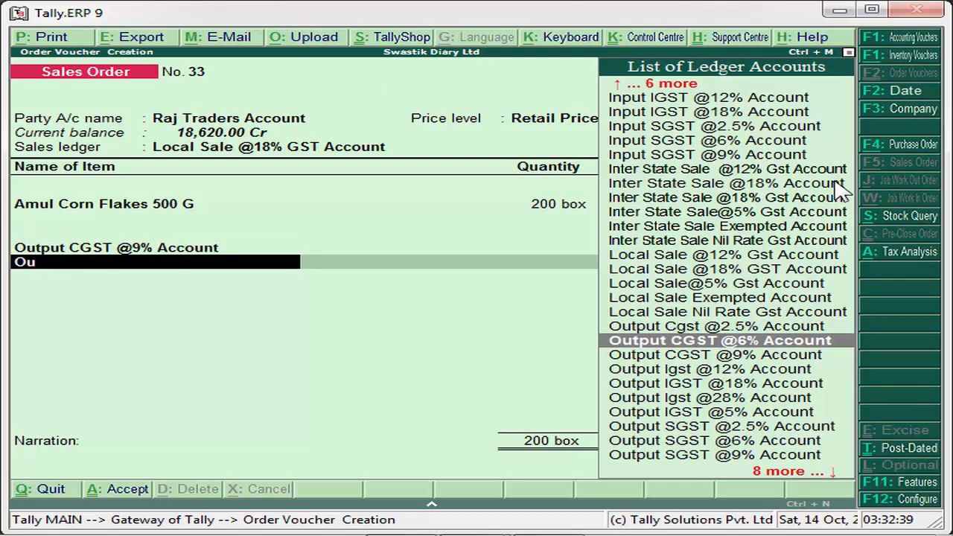
pyautogui.press('Down')
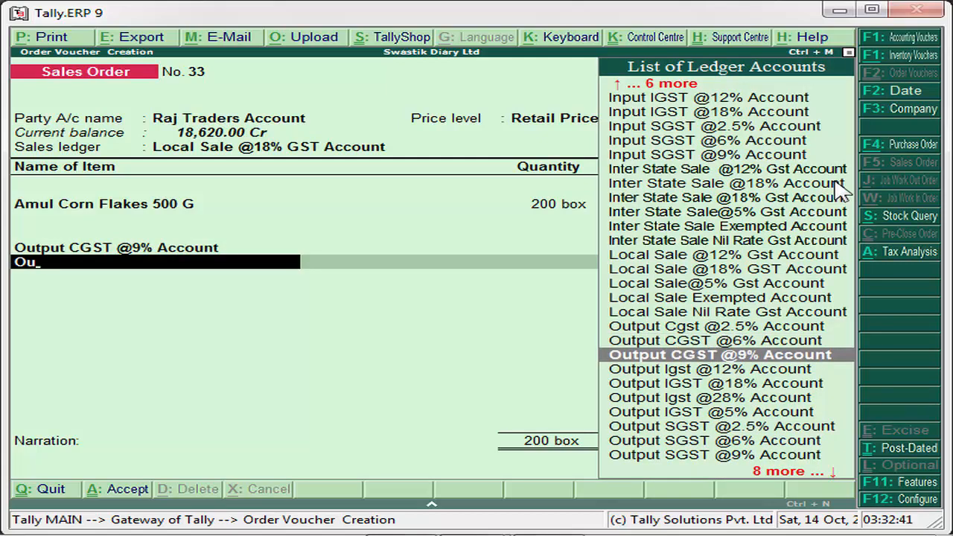
pyautogui.press('Down')
pyautogui.press('Down')
pyautogui.press('Down')
pyautogui.press('Down')
pyautogui.press('Down')
pyautogui.press('Down')
pyautogui.press('Down')
pyautogui.press('Return')
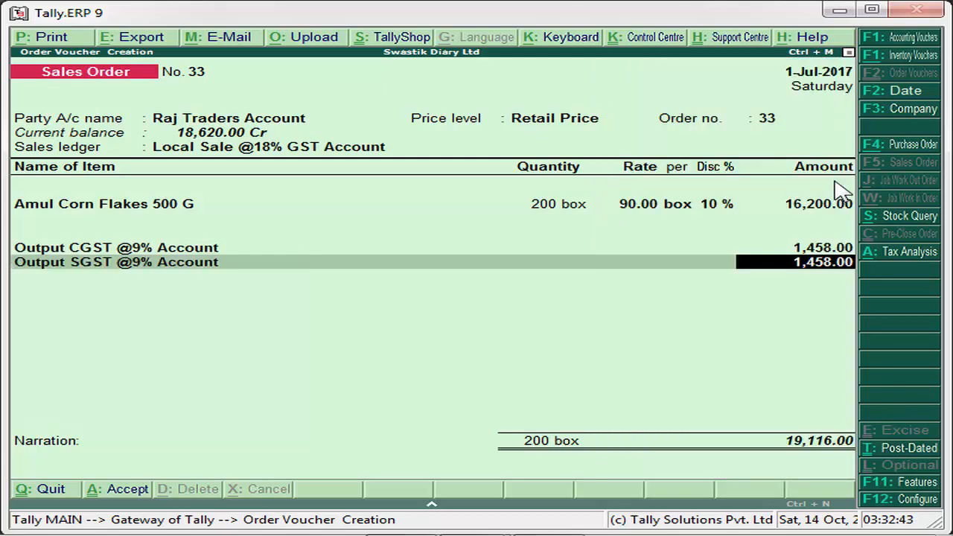
pyautogui.press('Return')
# Finish the ledger entries, leave the narration blank and save the sales order
pyautogui.press('Return')
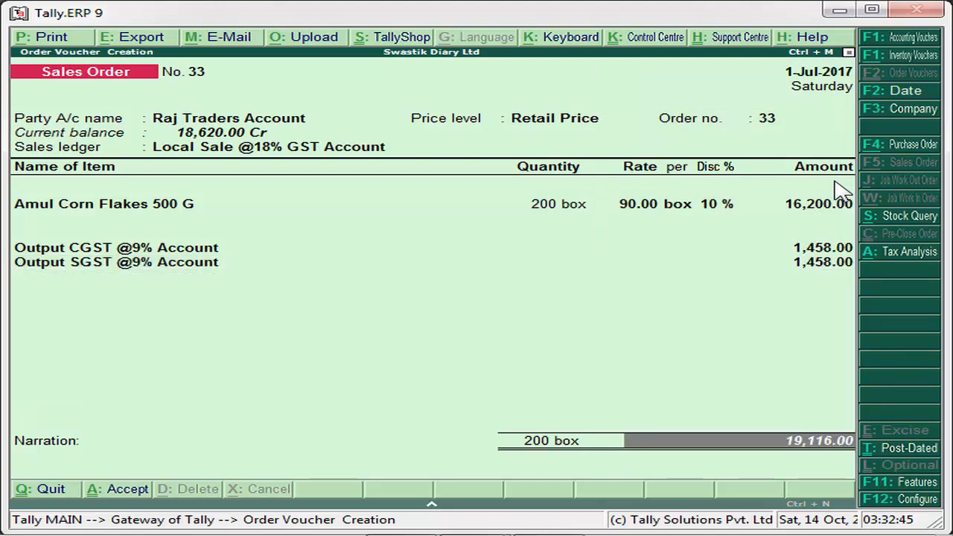
pyautogui.press('Return')
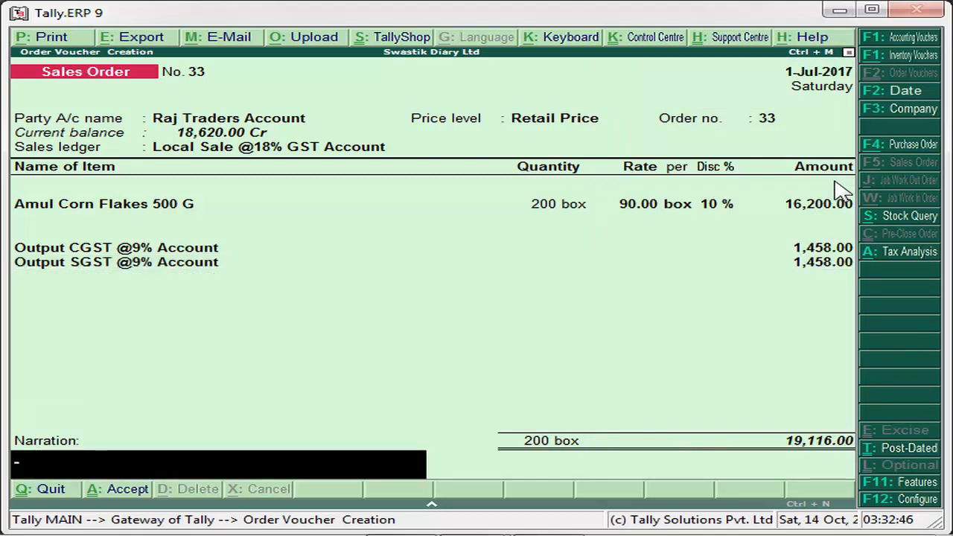
pyautogui.press('Return')
pyautogui.press('Return')
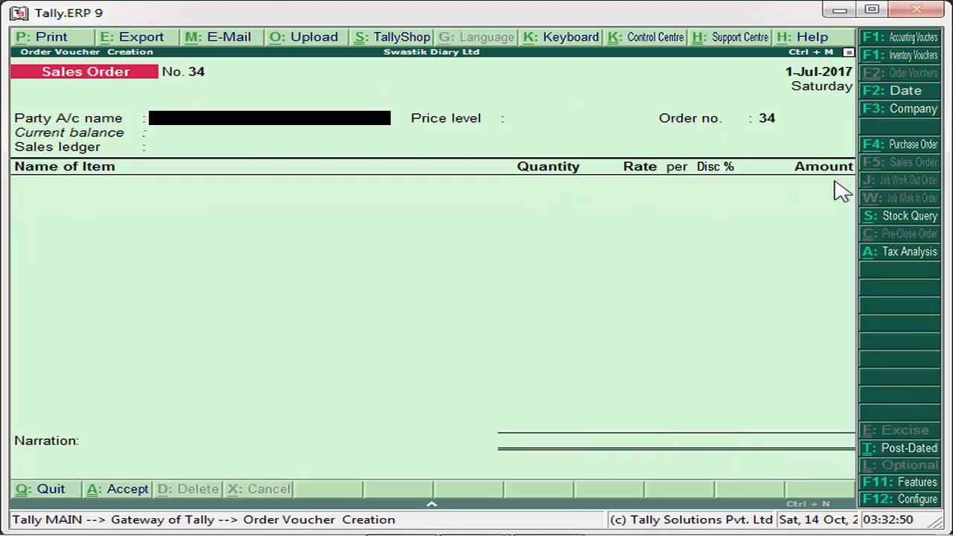
# Leave the order voucher entry and open a new Delivery Note among the inventory vouchers
pyautogui.press('Escape')
pyautogui.press('Escape')
pyautogui.press('Escape')
pyautogui.press('Up')
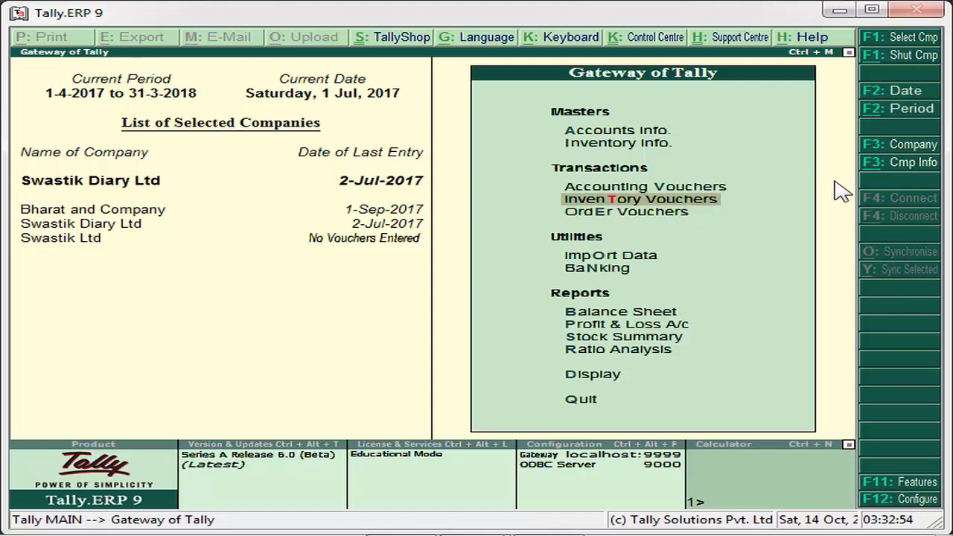
pyautogui.press('Return')
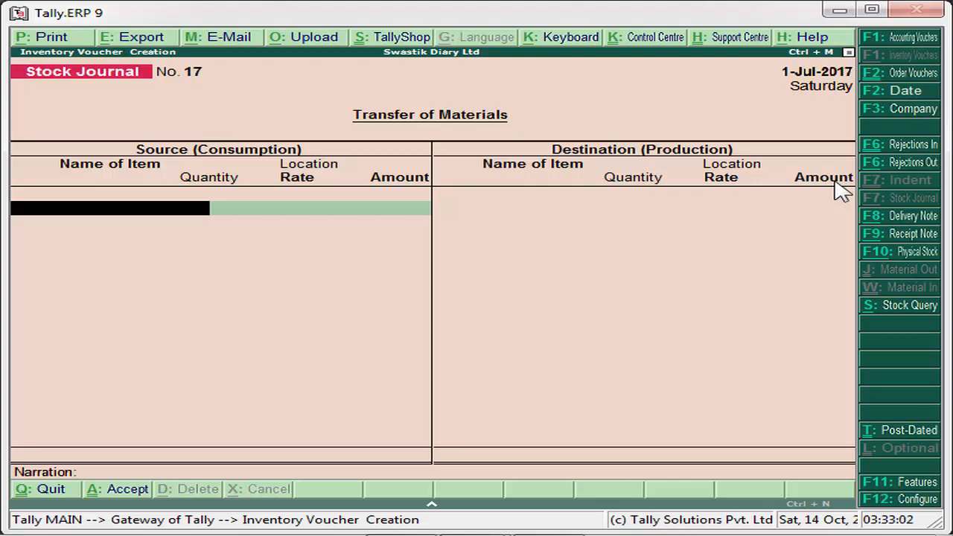
pyautogui.press('Escape')
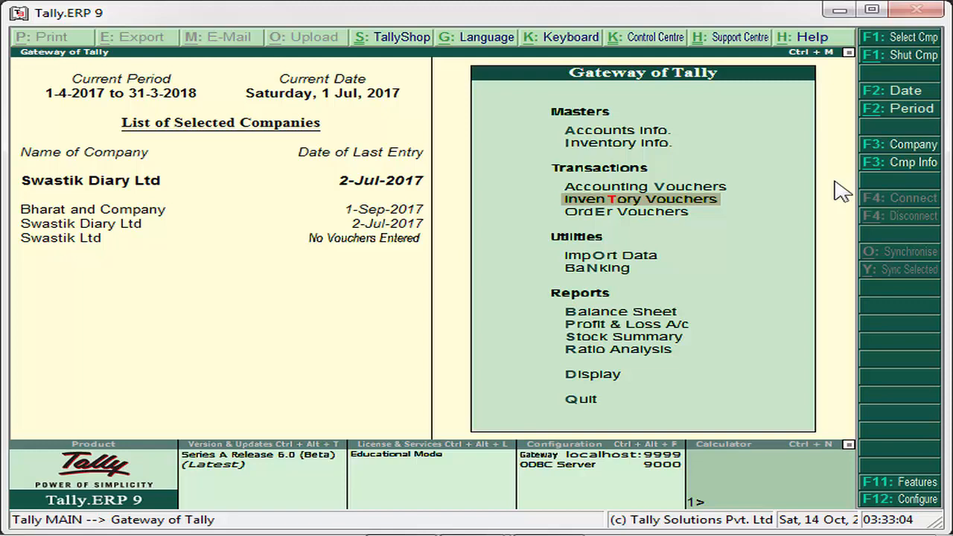
pyautogui.press('Down')
pyautogui.press('Up')
pyautogui.press('Return')
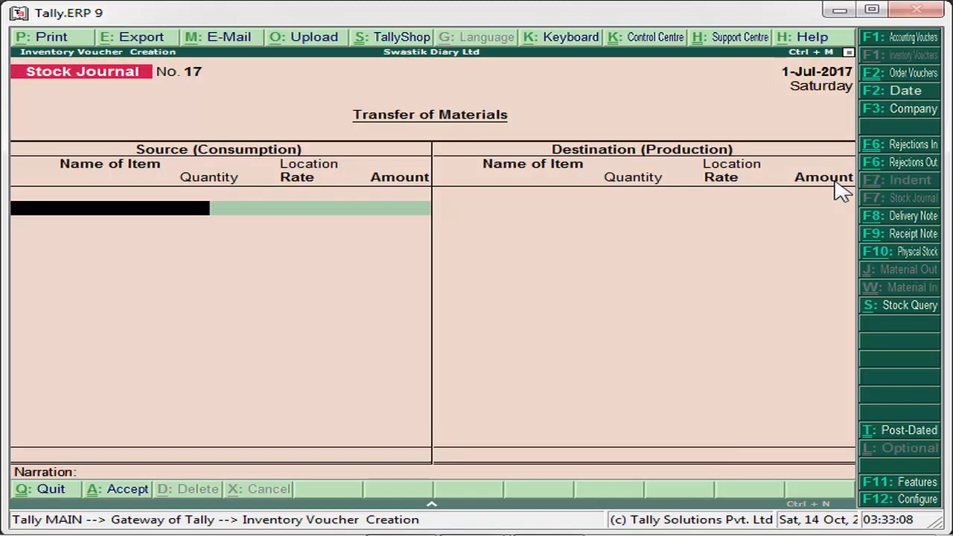
pyautogui.click(918, 220)
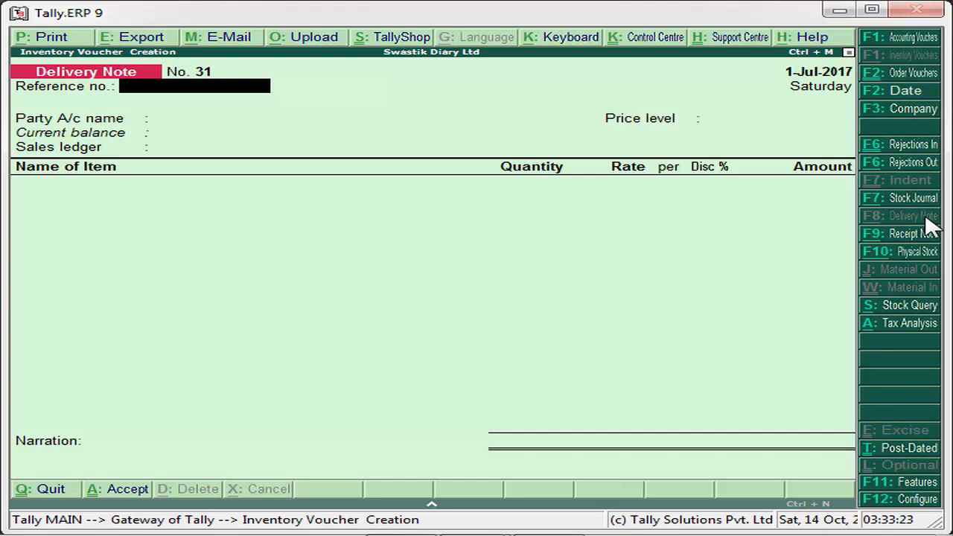
# Leave the delivery note's reference number blank and choose Raj Traders Account as the party
pyautogui.press('Return')
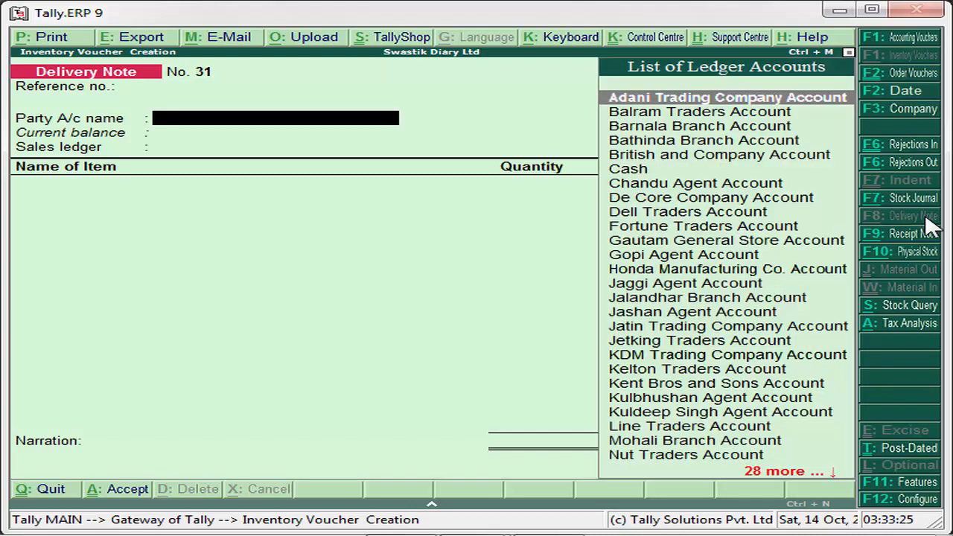
pyautogui.write('Ra')
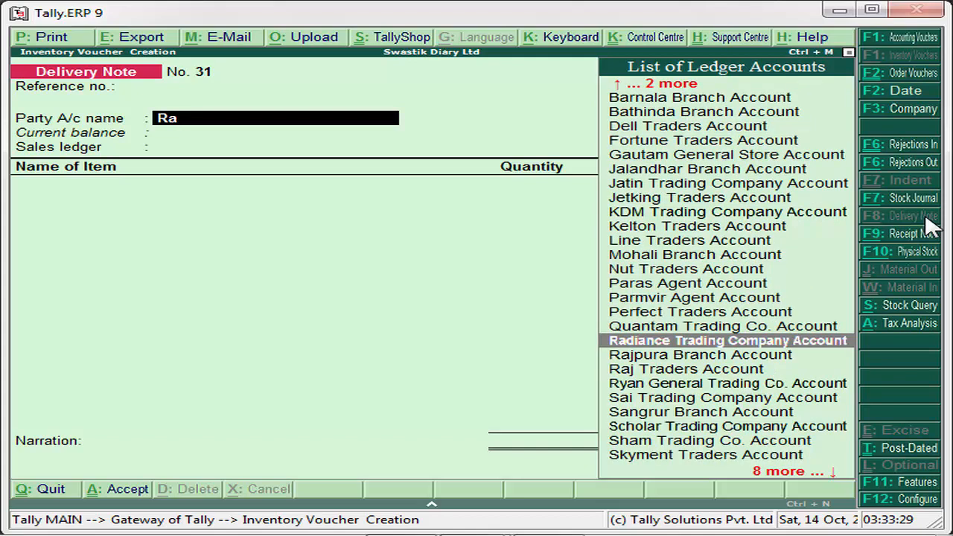
pyautogui.write('j')
pyautogui.press('Return')
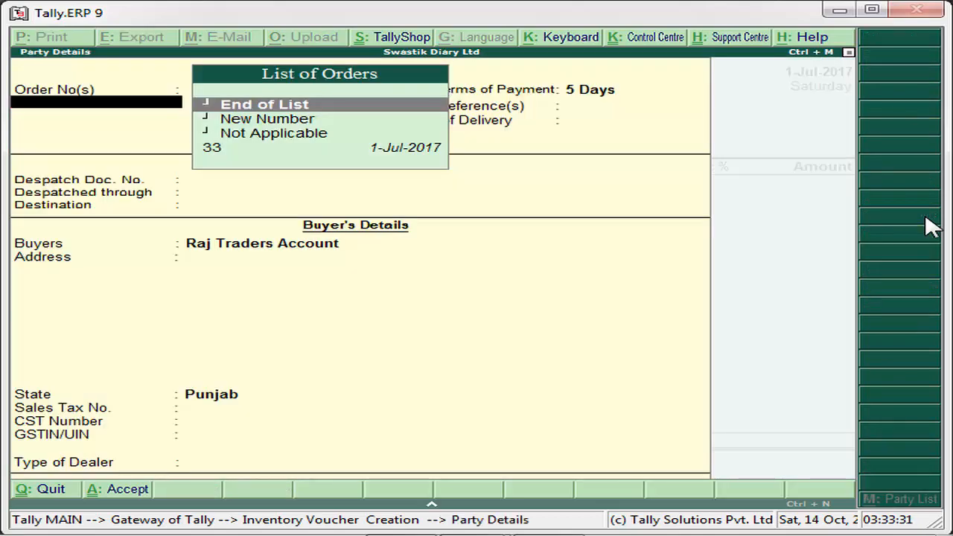
# Link the delivery note to the party's pending 1-Jul-2017 order and accept its date and the 5 Days payment terms
pyautogui.press('Down')
pyautogui.press('Down')
pyautogui.press('Down')
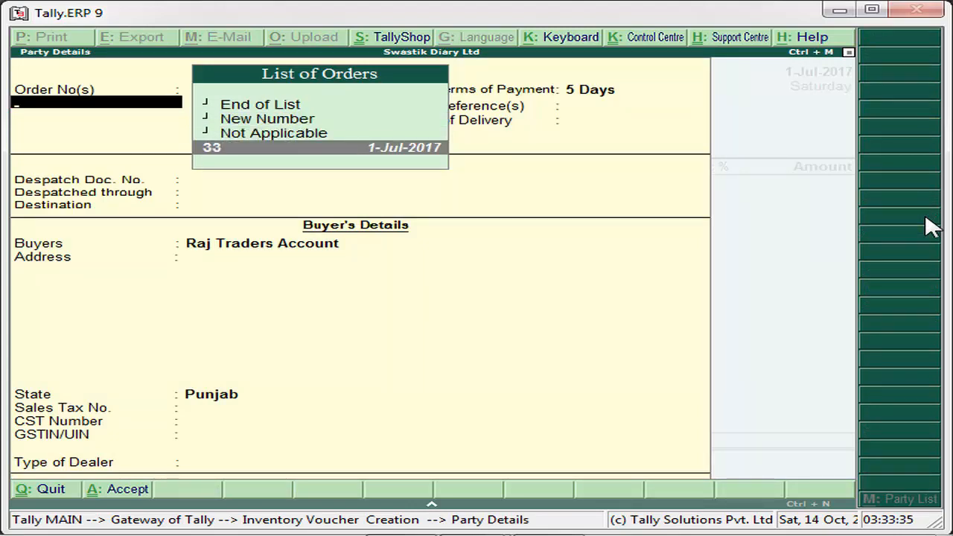
pyautogui.press('Return')
pyautogui.press('Return')
pyautogui.press('Return')
pyautogui.press('Return')
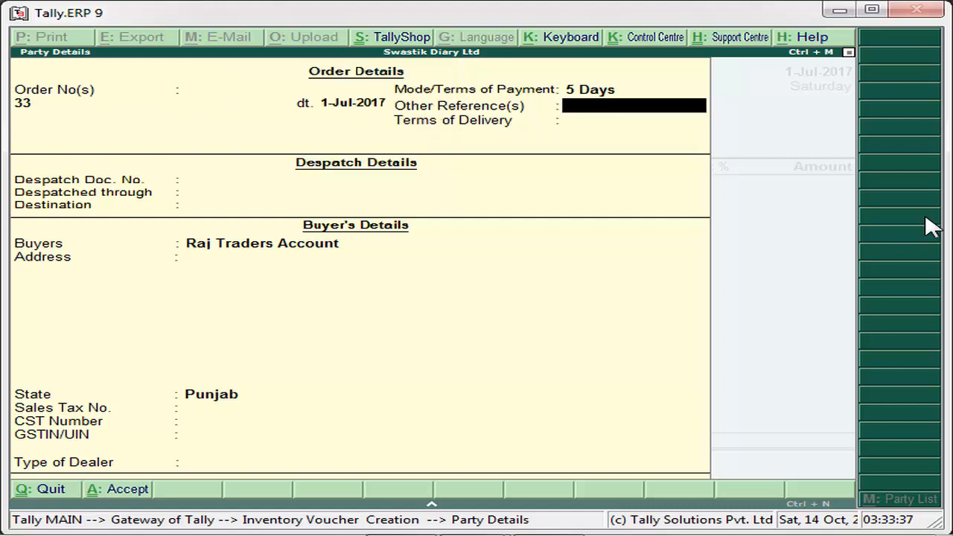
# Leave the remaining order and despatch details blank, keep Punjab as the state, and set the type of dealer to Regular
pyautogui.press('Return')
pyautogui.press('Return')
pyautogui.press('Return')
pyautogui.press('Return')
pyautogui.press('Return')
pyautogui.press('Return')
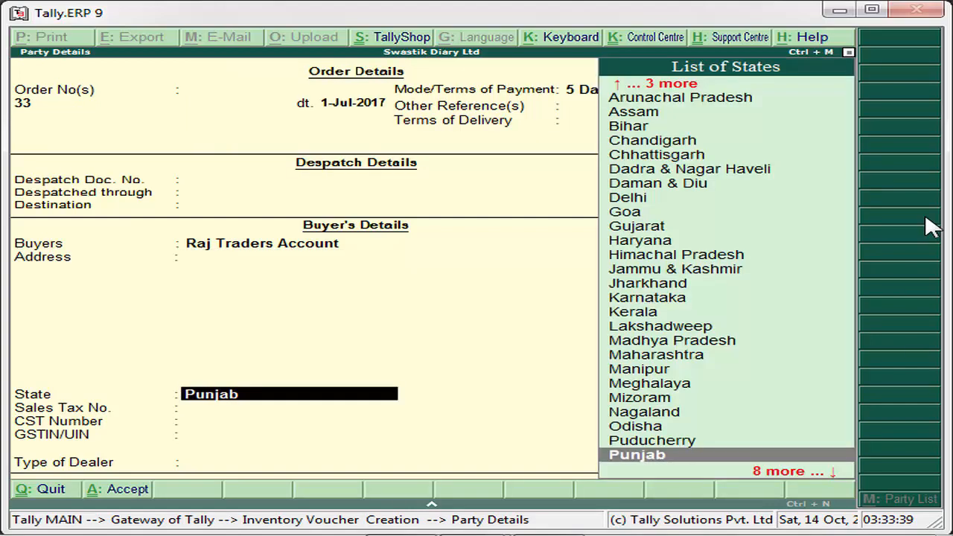
pyautogui.press('Return')
pyautogui.press('Return')
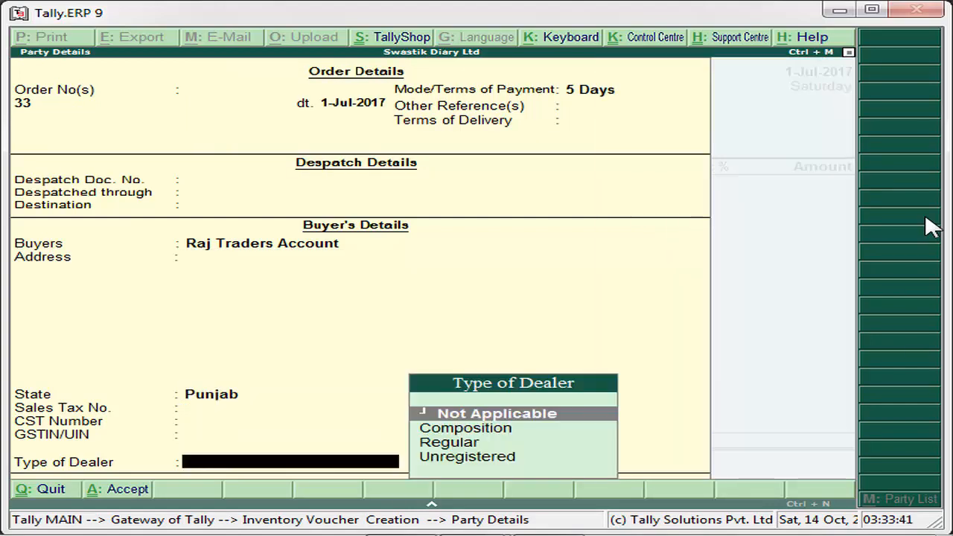
pyautogui.press('Down')
pyautogui.press('Down')
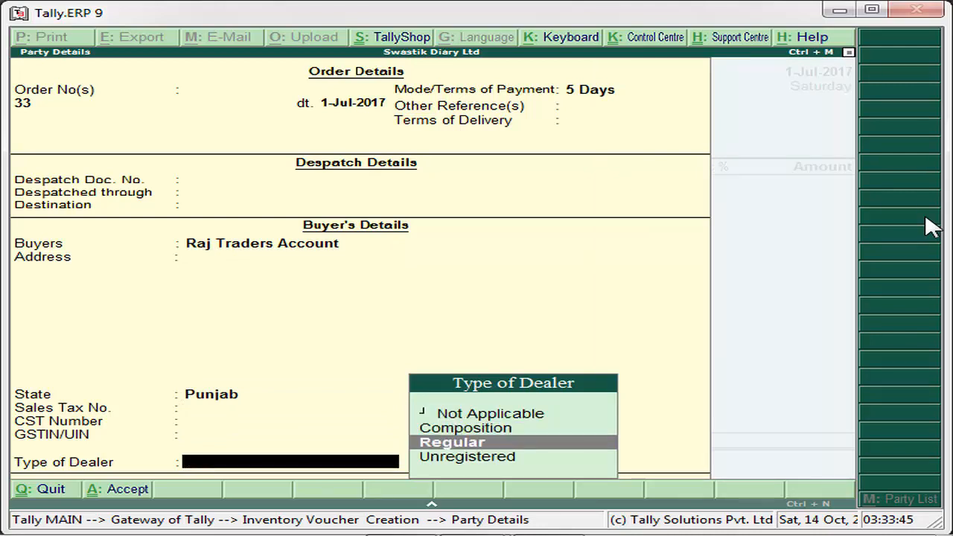
pyautogui.press('Return')
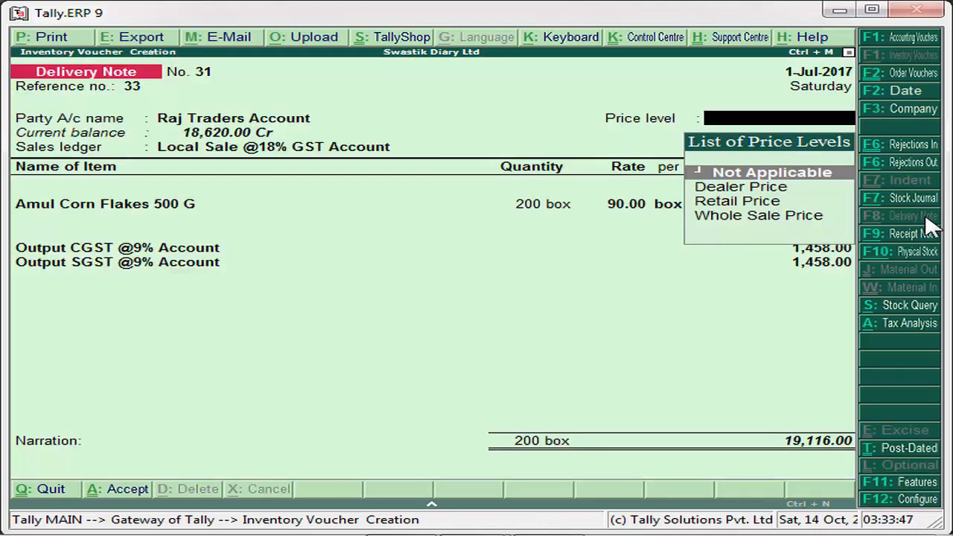
# Set the delivery note's price level to Retail Price
pyautogui.press('Down')
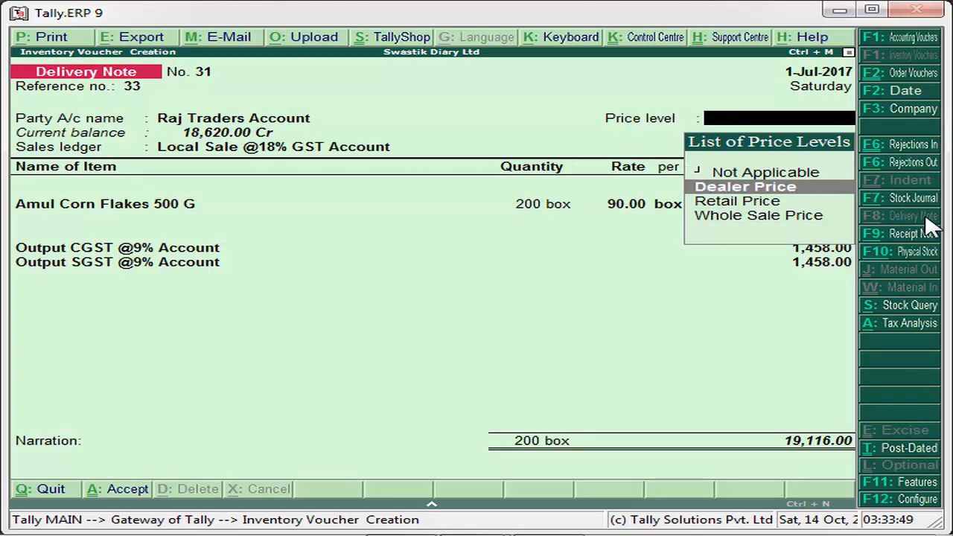
pyautogui.press('Down')
pyautogui.press('BackSpace')
pyautogui.press('Return')
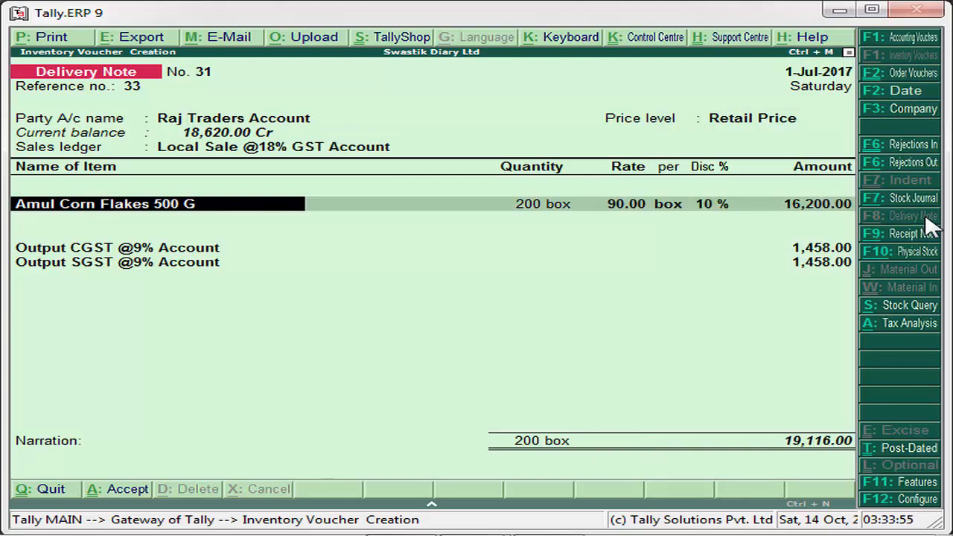
pyautogui.press('Return')
pyautogui.press('Return')
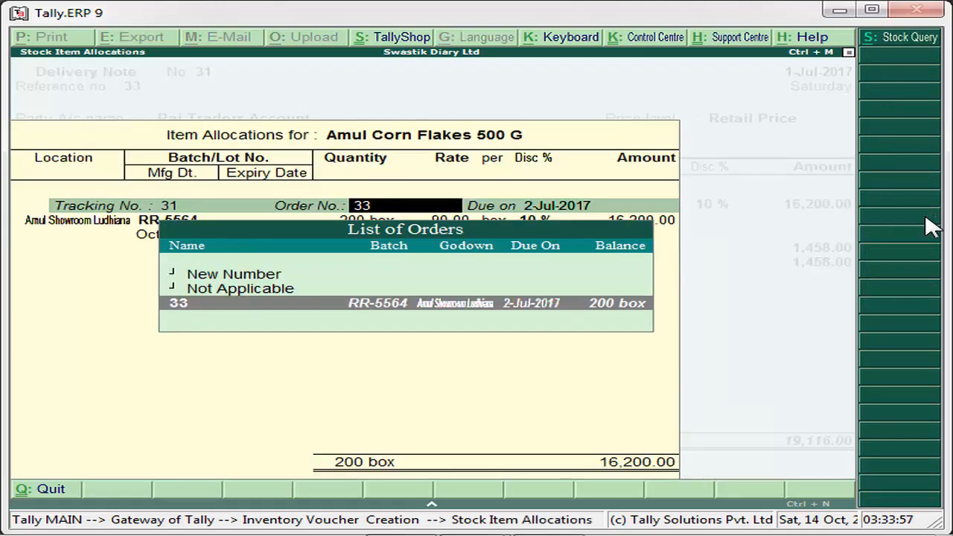
pyautogui.press('BackSpace')
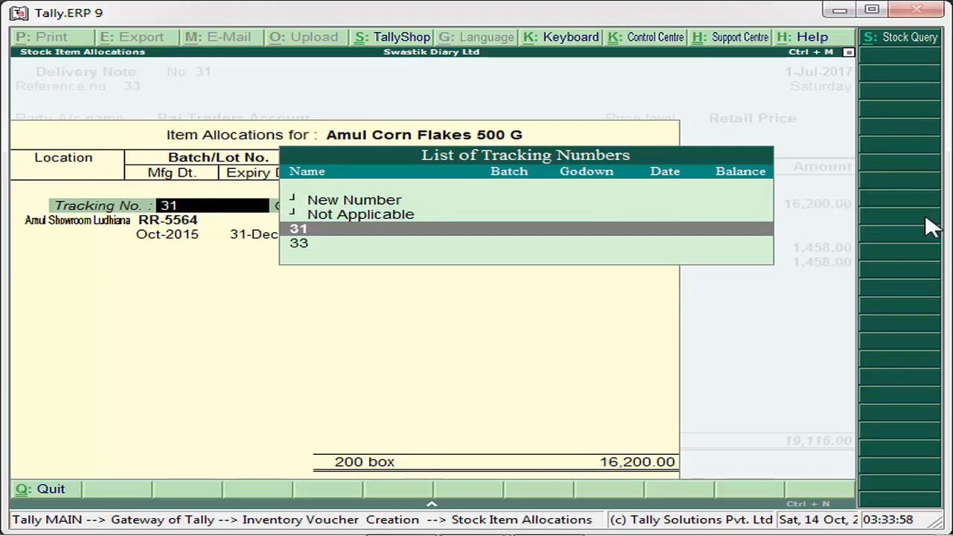
pyautogui.press('Escape')
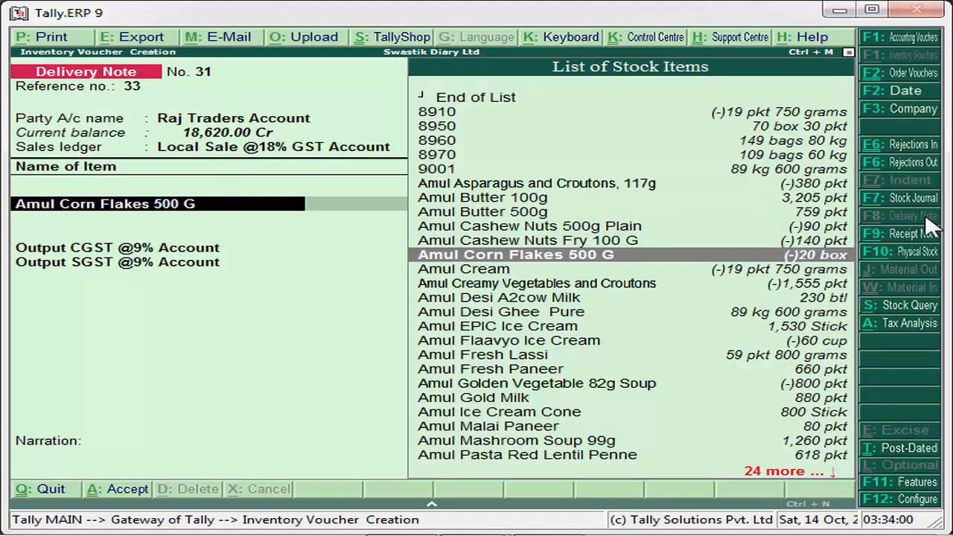
pyautogui.press('Return')
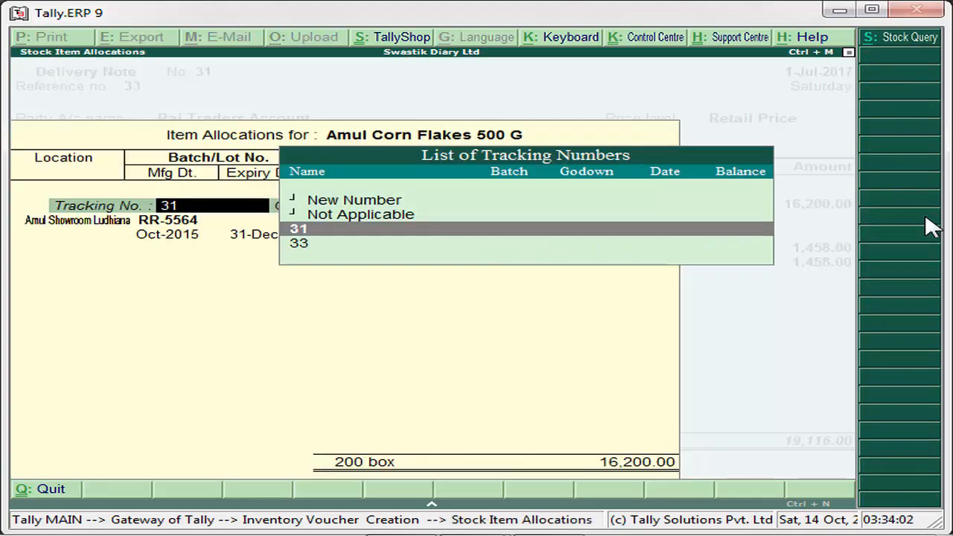
pyautogui.press('Escape')
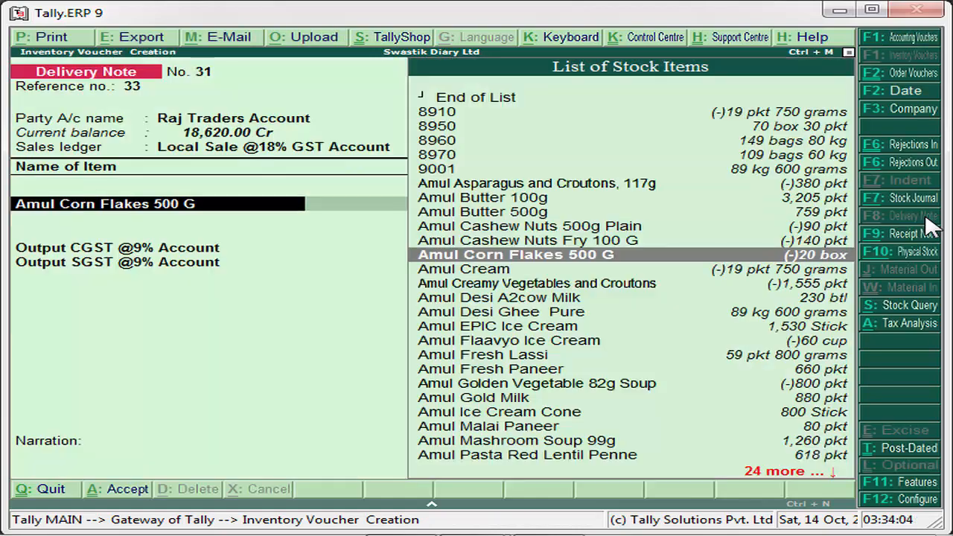
# Go back to the reference number and reconfirm the delivery note's existing header, order, despatch and buyer details
pyautogui.press('BackSpace')
pyautogui.press('BackSpace')
pyautogui.press('BackSpace')
pyautogui.press('BackSpace')
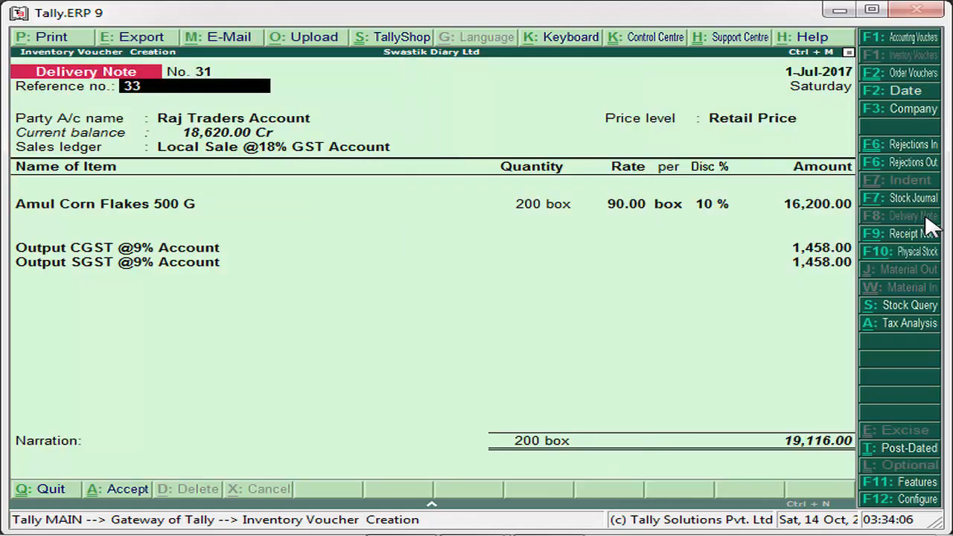
pyautogui.press('Return')
pyautogui.press('Return')
pyautogui.press('Return')
pyautogui.press('Return')
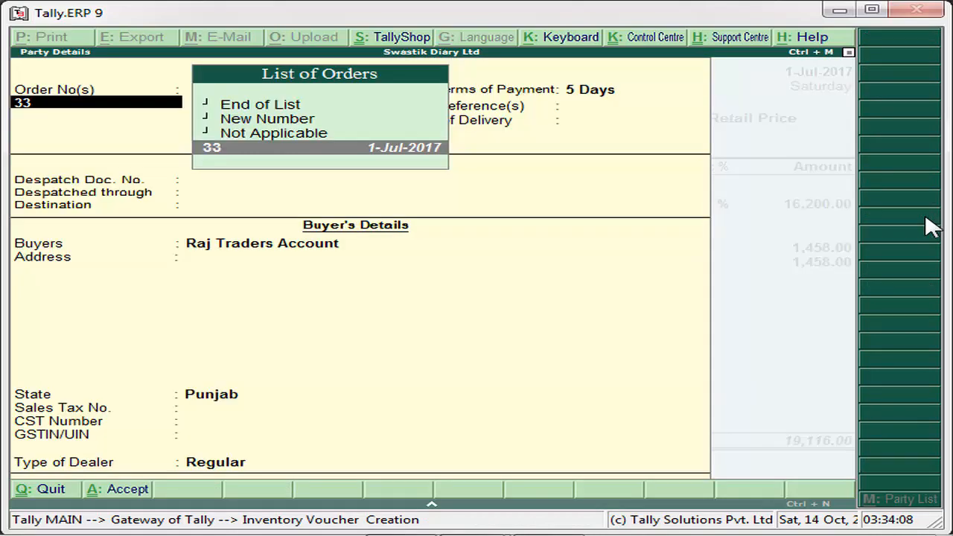
pyautogui.press('Return')
pyautogui.press('Return')
pyautogui.press('Return')
pyautogui.press('Return')
pyautogui.press('Return')
pyautogui.press('Return')
pyautogui.press('Return')
pyautogui.press('Return')
pyautogui.press('Return')
pyautogui.press('Return')
pyautogui.press('Return')
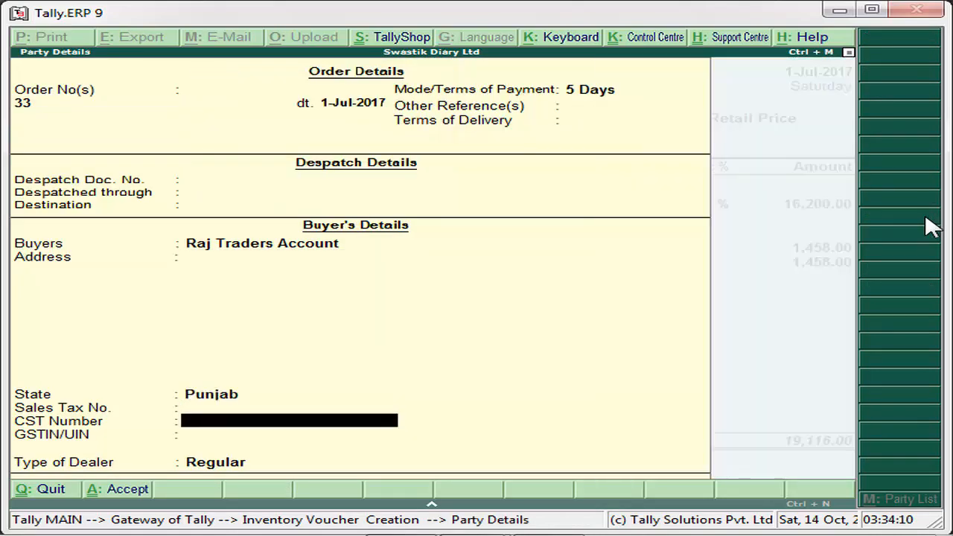
pyautogui.press('Return')
# Assign the new tracking number G-1009 to the Amul Corn Flakes 500 G allocation and keep the linked order
pyautogui.press('Return')
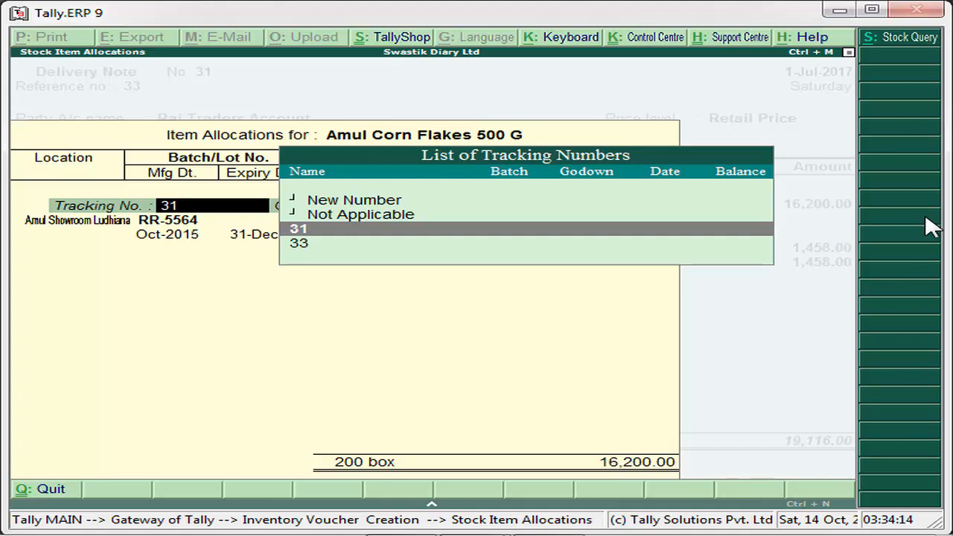
pyautogui.press('Up')
pyautogui.press('Up')
pyautogui.press('Return')
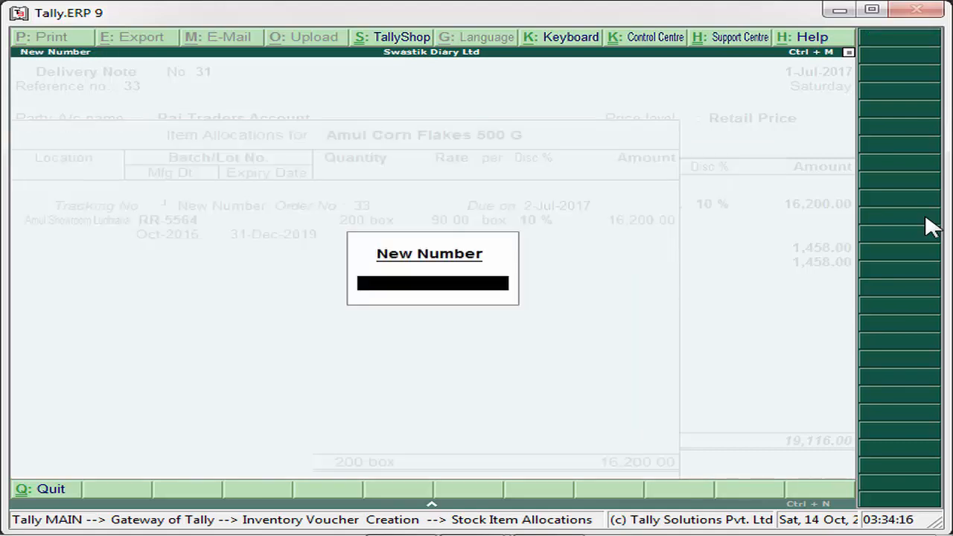
pyautogui.write('G-1009')
pyautogui.press('Return')
pyautogui.press('Return')
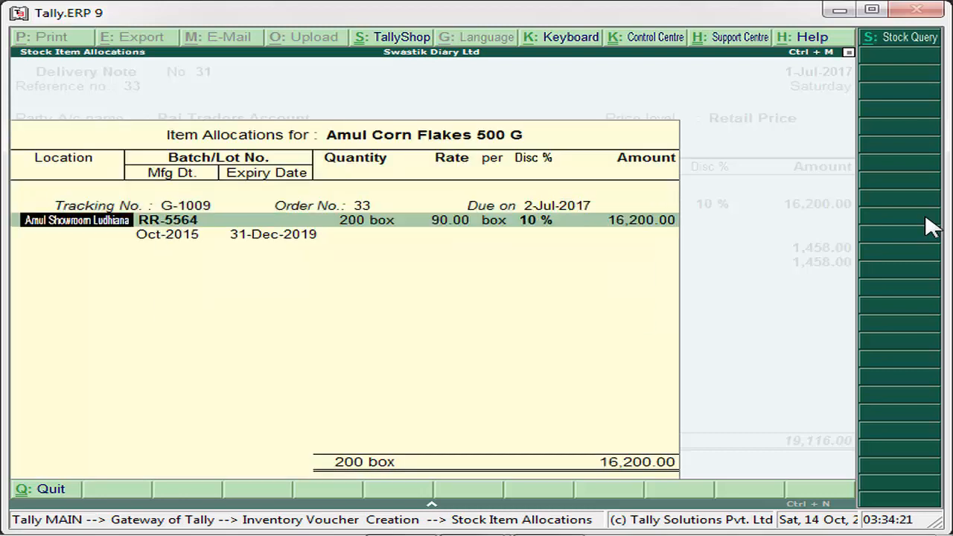
# Accept location Amul Showroom Ludhiana, batch RR-5564, 200 boxes and the existing rate, and end the item allocations
pyautogui.press('Return')
pyautogui.press('Return')
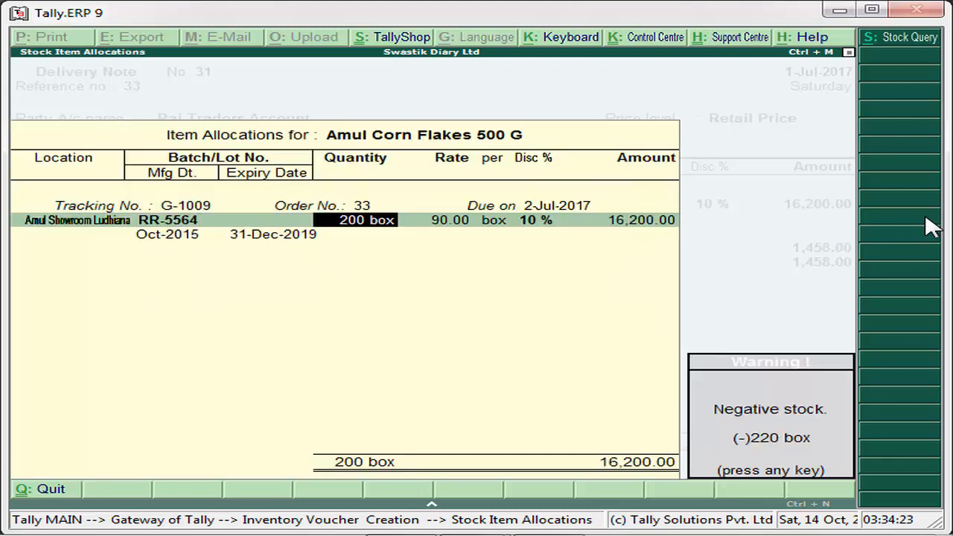
pyautogui.press('Return')
pyautogui.press('Return')
pyautogui.press('Return')
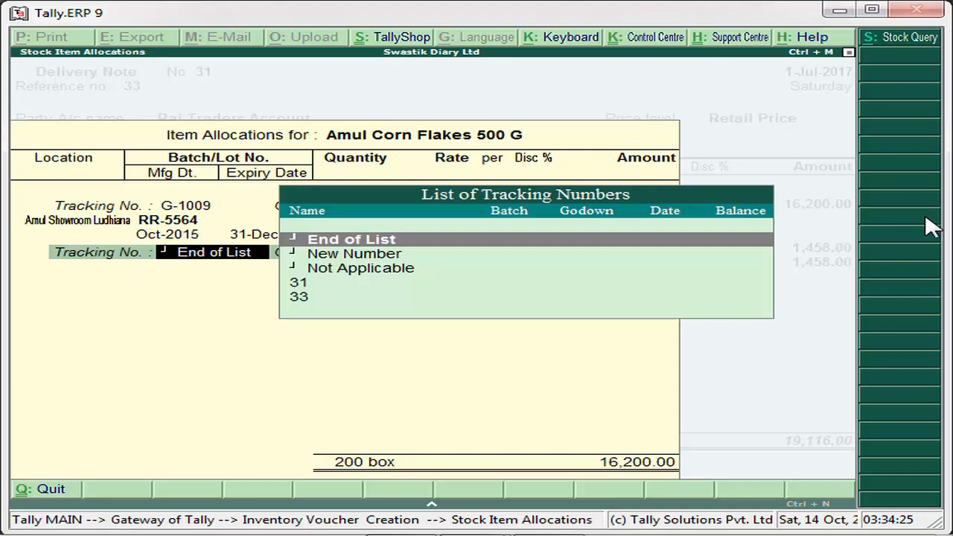
pyautogui.press('Return')
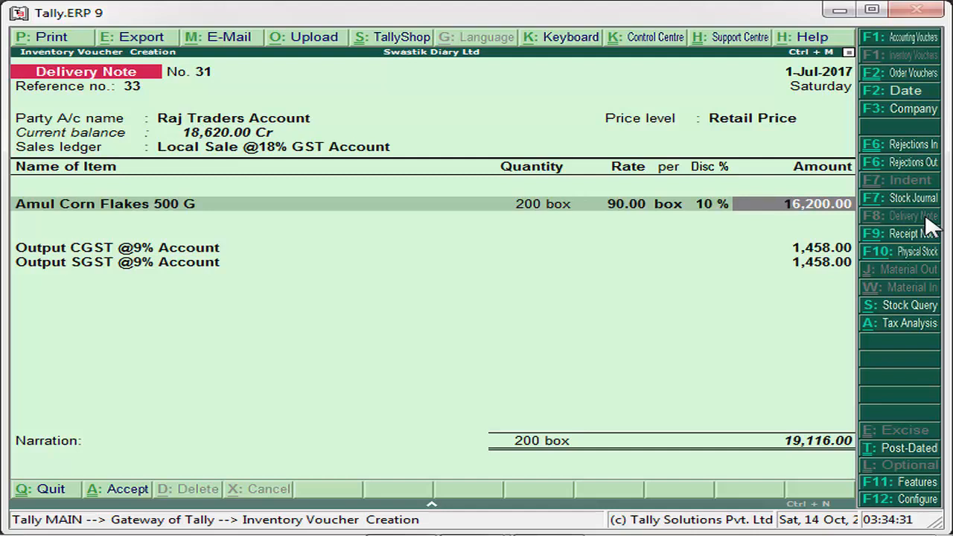
# Accept the item amount and the Output CGST and SGST @9% lines, leave the narration blank, and save the delivery note
pyautogui.press('Return')
pyautogui.press('Return')
pyautogui.press('Return')
pyautogui.press('Return')
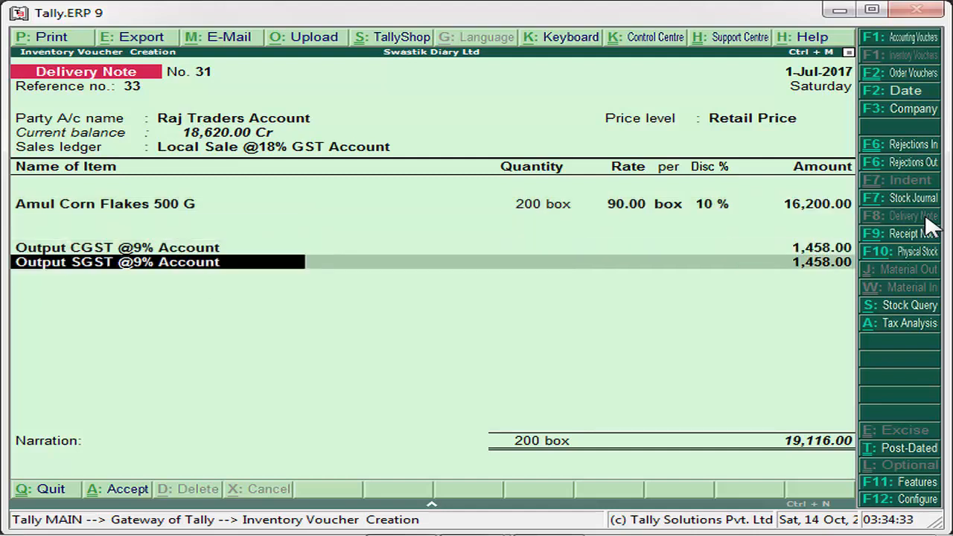
pyautogui.press('Return')
pyautogui.press('Return')
pyautogui.press('Return')
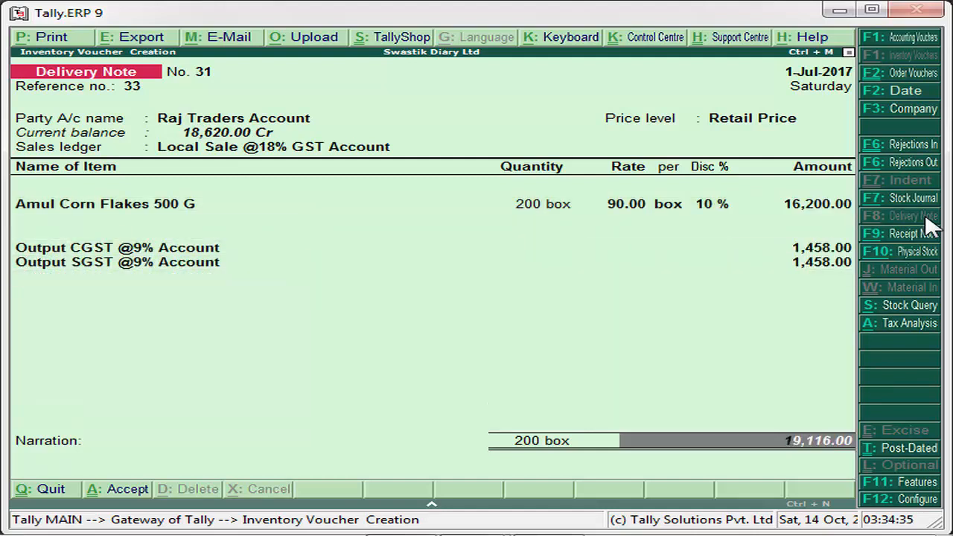
pyautogui.press('Return')
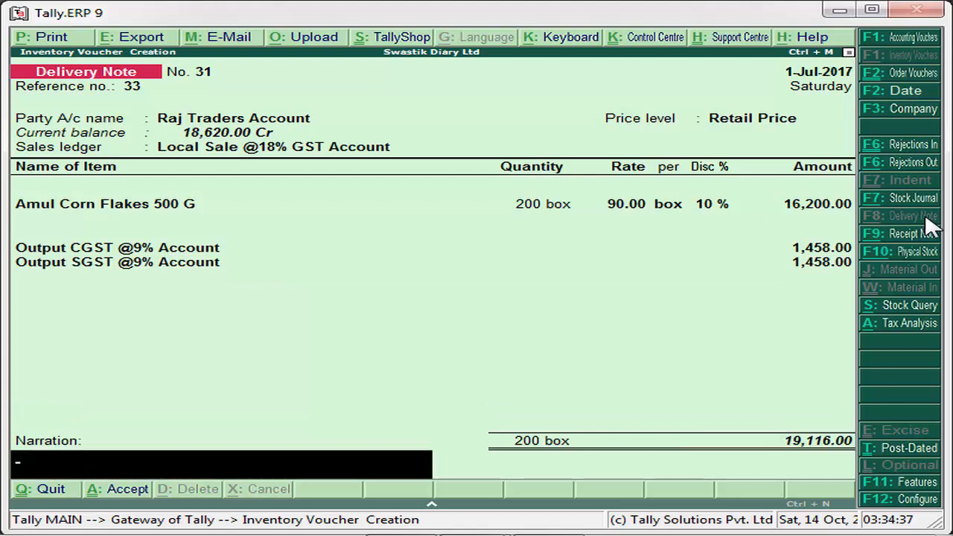
pyautogui.press('Return')
pyautogui.press('Return')
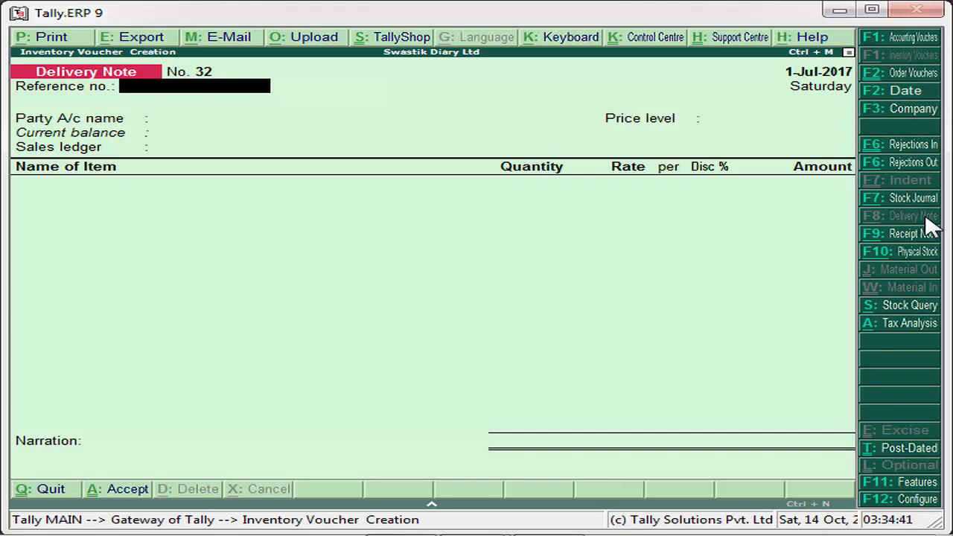
# Leave the delivery note entry and start a new sales voucher among the accounting vouchers
pyautogui.press('Escape')
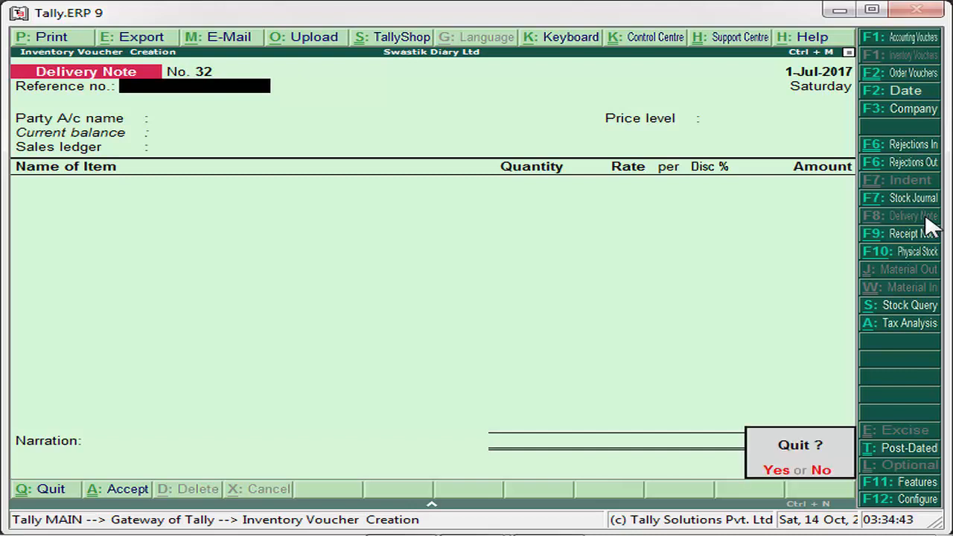
pyautogui.press('y')
pyautogui.press('Up')
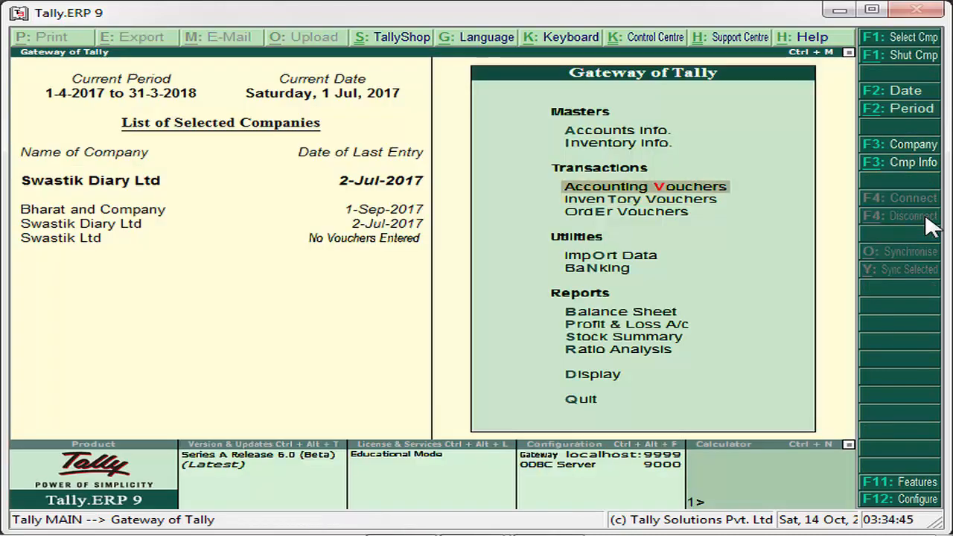
pyautogui.press('Return')
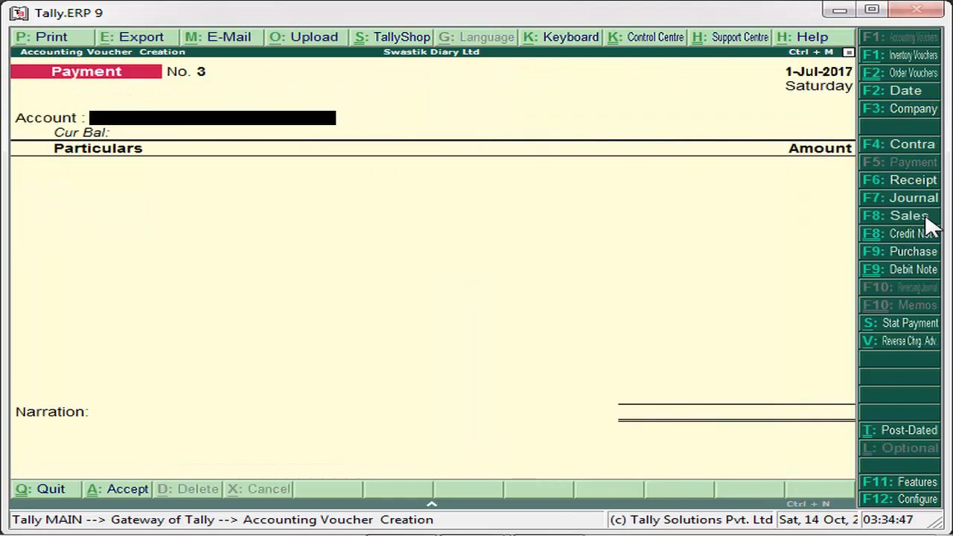
pyautogui.click(927, 219)
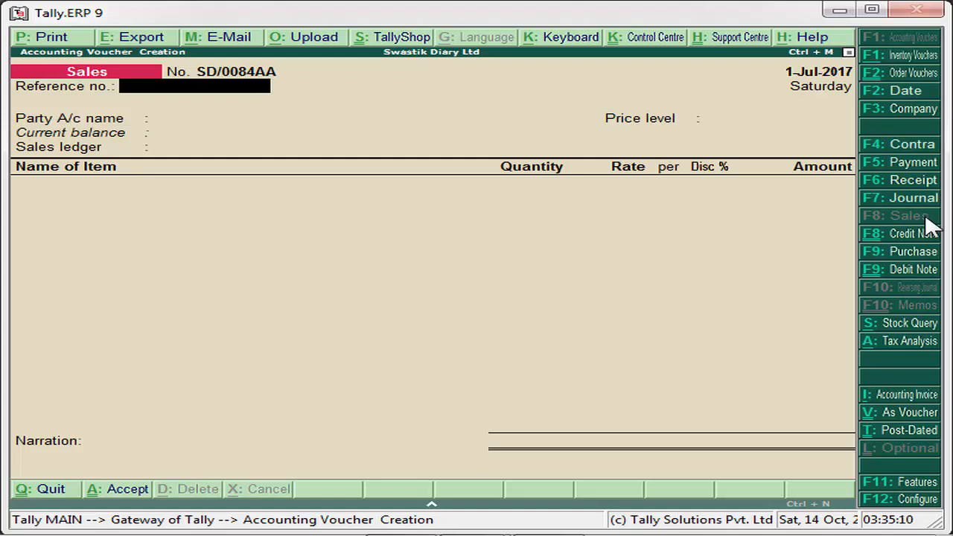
# Leave the sales voucher's reference number blank and choose Raj Traders Account as the party
pyautogui.press('Return')
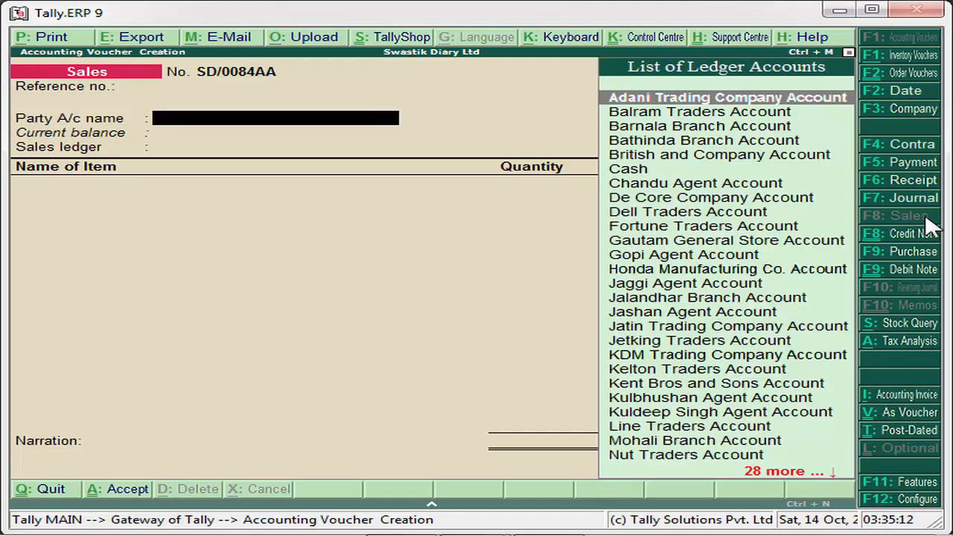
pyautogui.write('Ra')
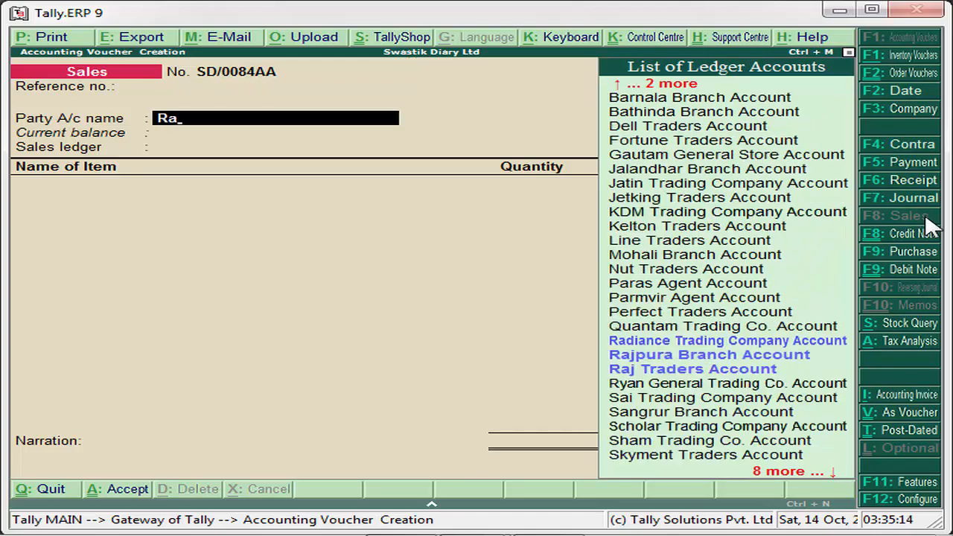
pyautogui.press('Down')
pyautogui.press('Down')
pyautogui.press('Down')
pyautogui.press('Return')
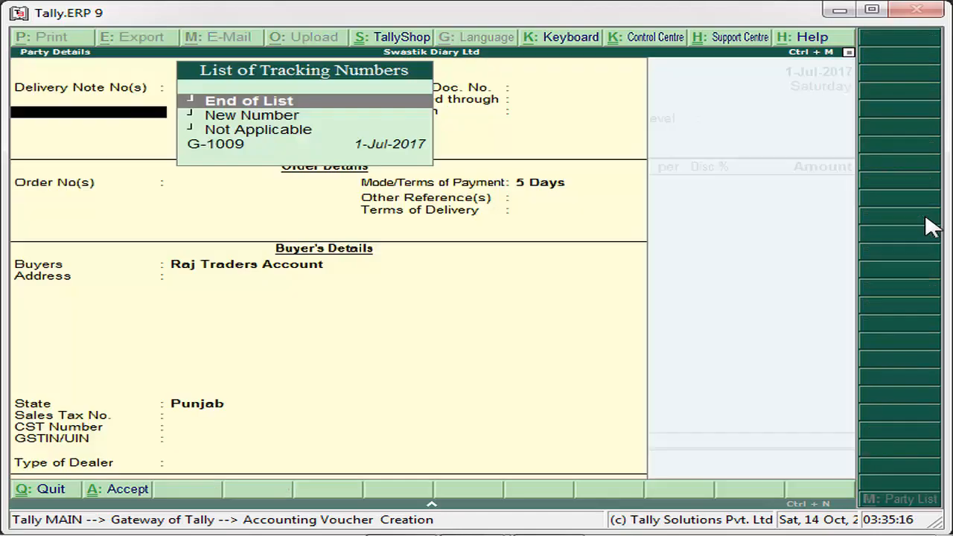
# Link the sales voucher to delivery note tracking number G-1009 and end the list of tracking numbers
pyautogui.press('Down')
pyautogui.press('Down')
pyautogui.press('Down')
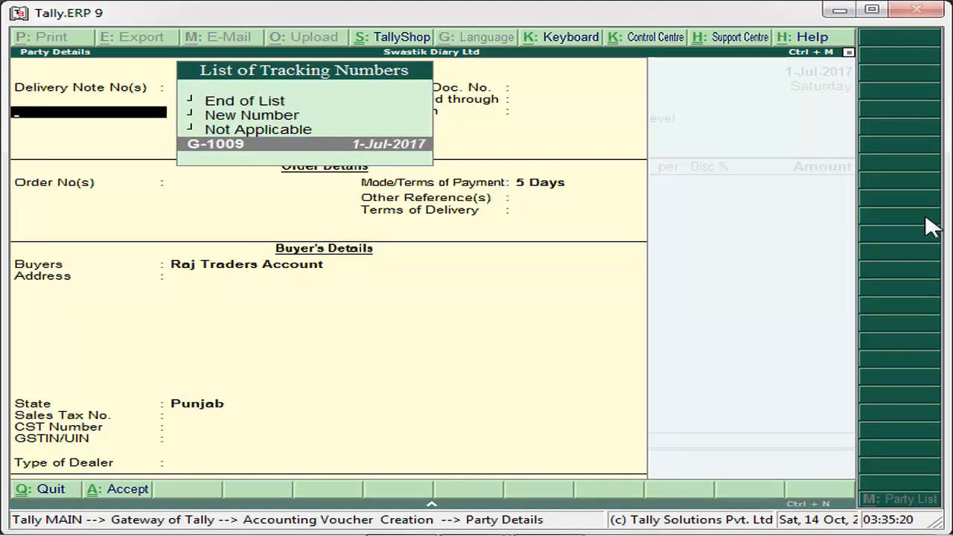
pyautogui.press('Return')
pyautogui.press('Return')
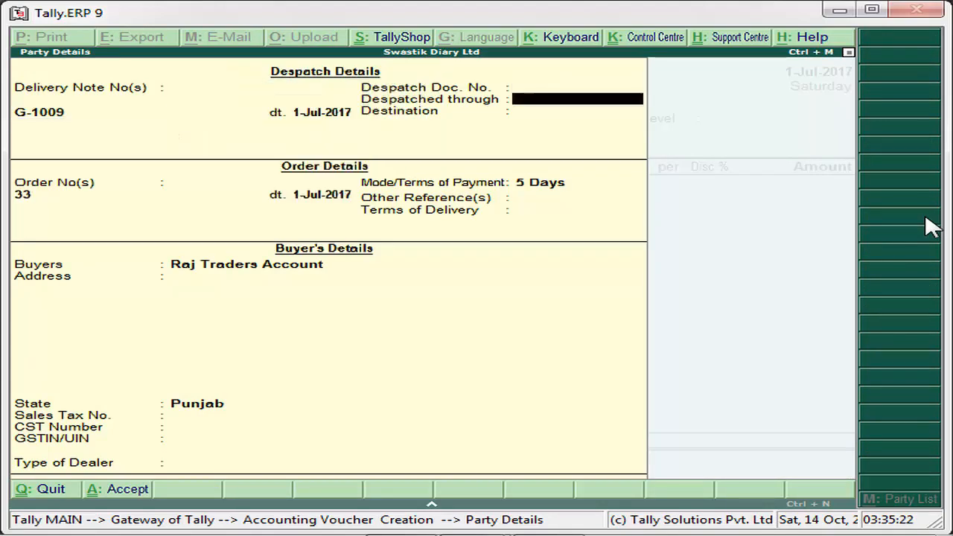
# Keep the remaining despatch, order and buyer details with state Punjab, and choose Composition as the type of dealer
pyautogui.press('Return')
pyautogui.press('Return')
pyautogui.press('Return')
pyautogui.press('Return')
pyautogui.press('Return')
pyautogui.press('Return')
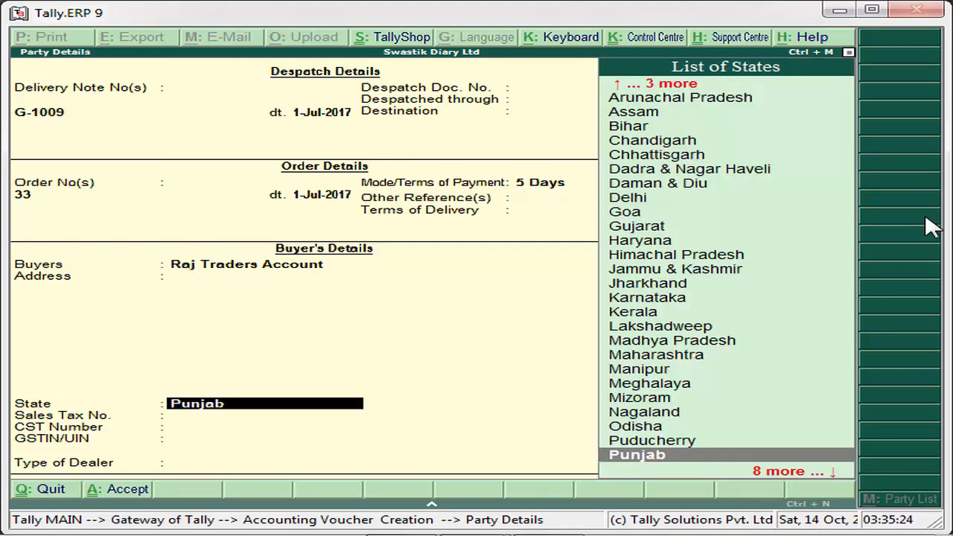
pyautogui.press('Return')
pyautogui.press('Return')
pyautogui.press('Return')
pyautogui.press('Down')
pyautogui.press('Down')
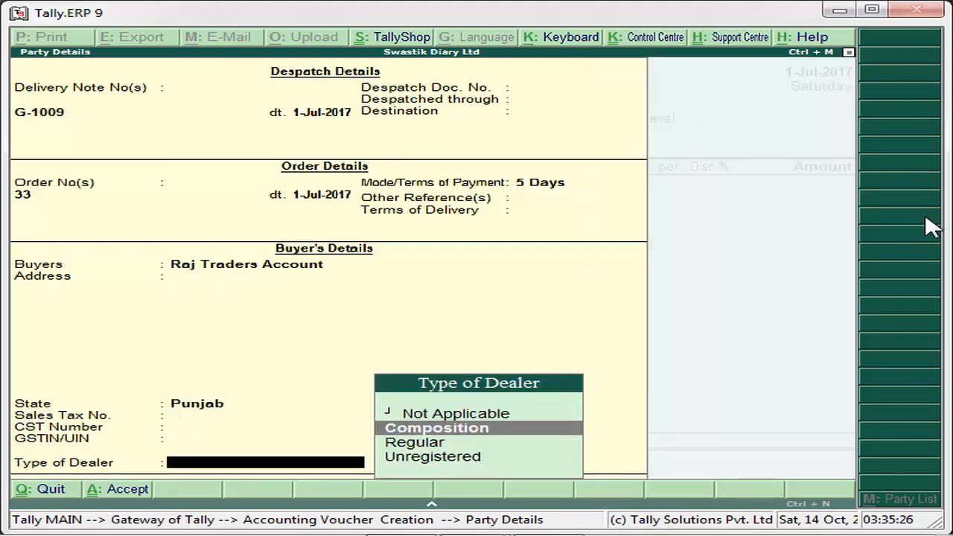
pyautogui.press('Return')
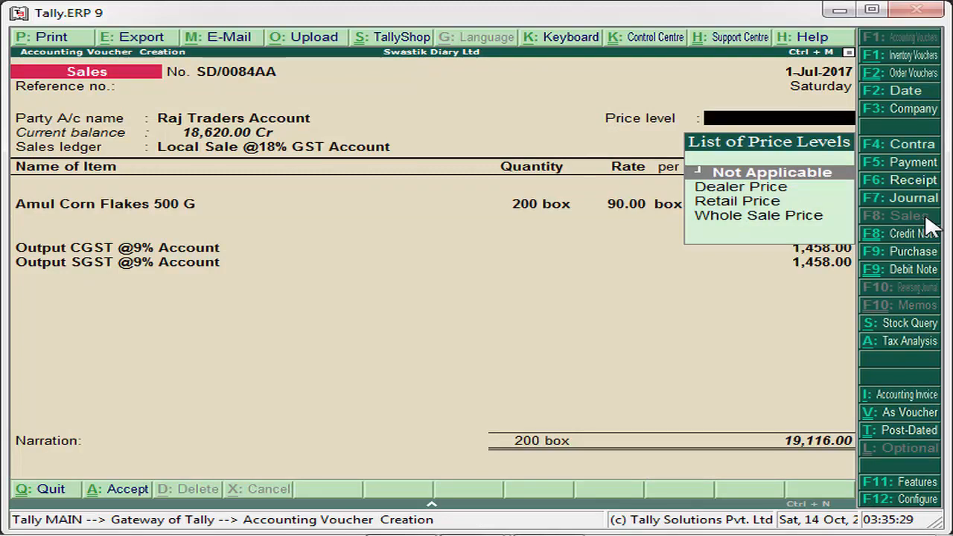
# Set the sales voucher's price level to Retail Price and move on to the item entries
pyautogui.press('Down')
pyautogui.press('Down')
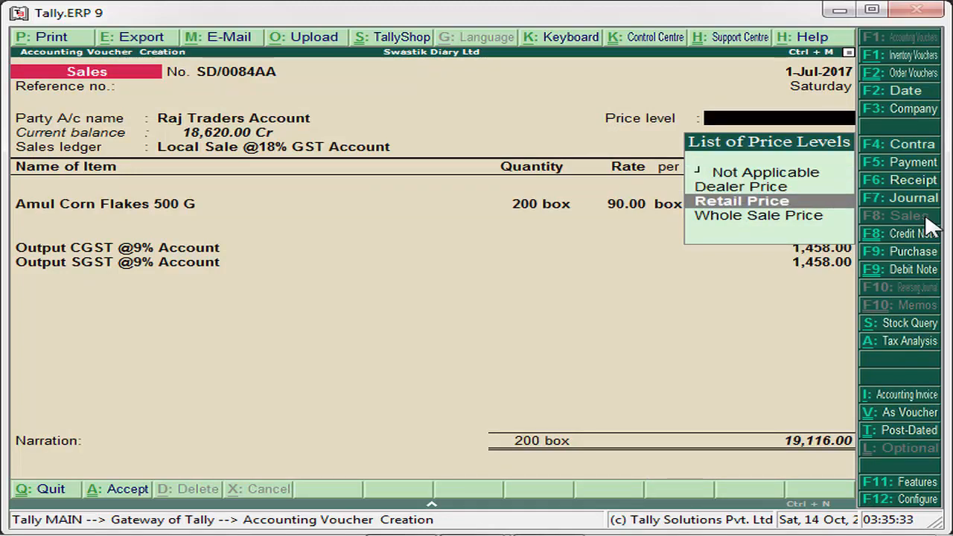
pyautogui.press('Return')
pyautogui.press('Return')
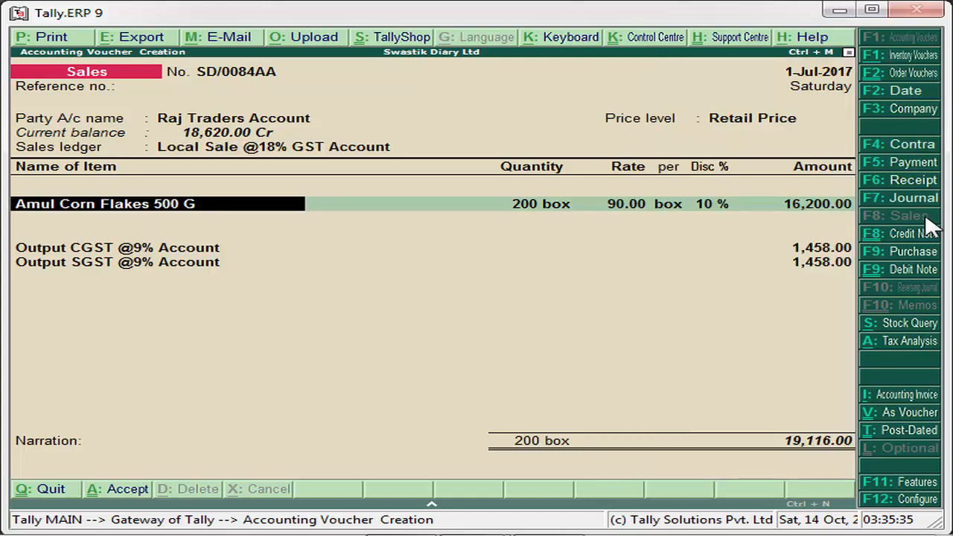
# Accept the Amul Corn Flakes 500 G allocation with tracking number G-1009, batch RR-5564 and 200 boxes, and end the item allocations
pyautogui.press('Return')
pyautogui.press('Return')
pyautogui.press('Return')
pyautogui.press('Return')
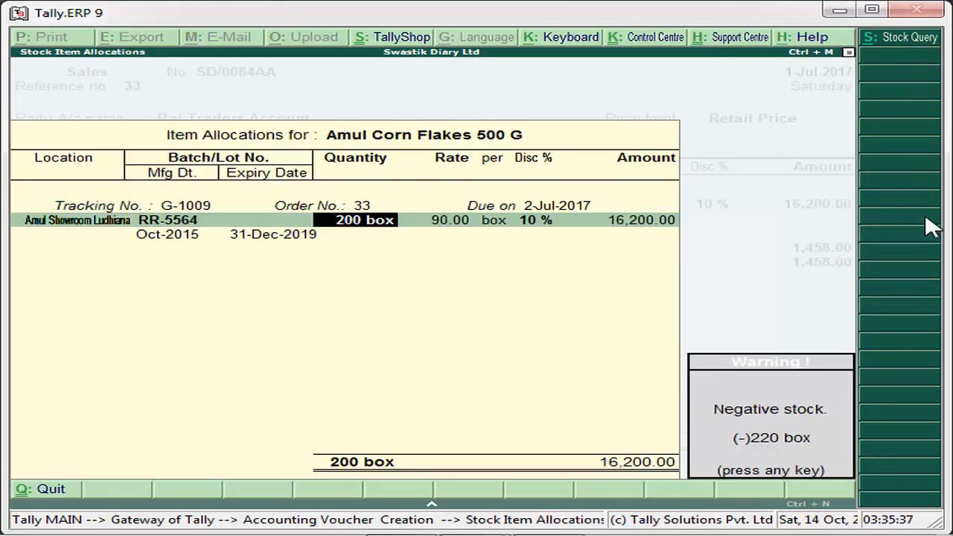
pyautogui.press('Return')
pyautogui.press('Return')
pyautogui.press('Return')
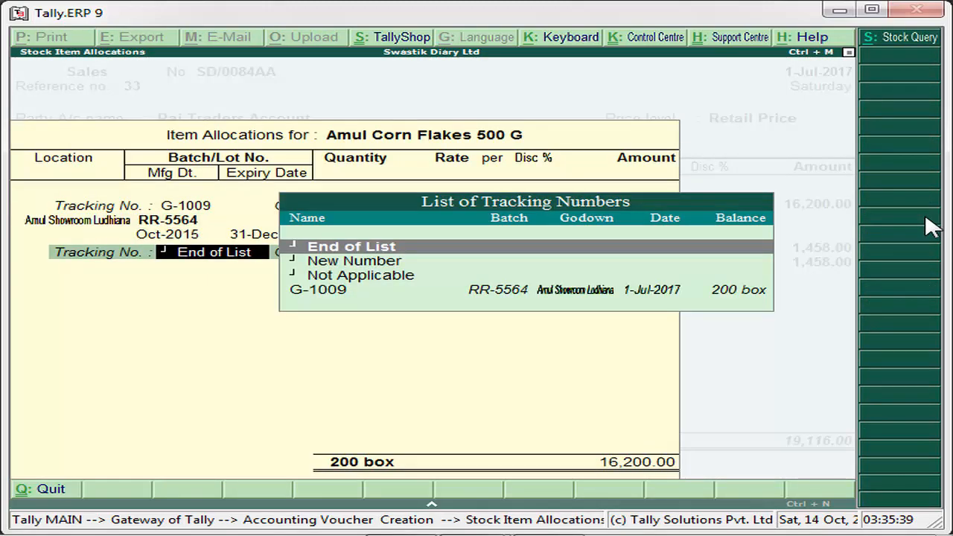
pyautogui.press('Return')
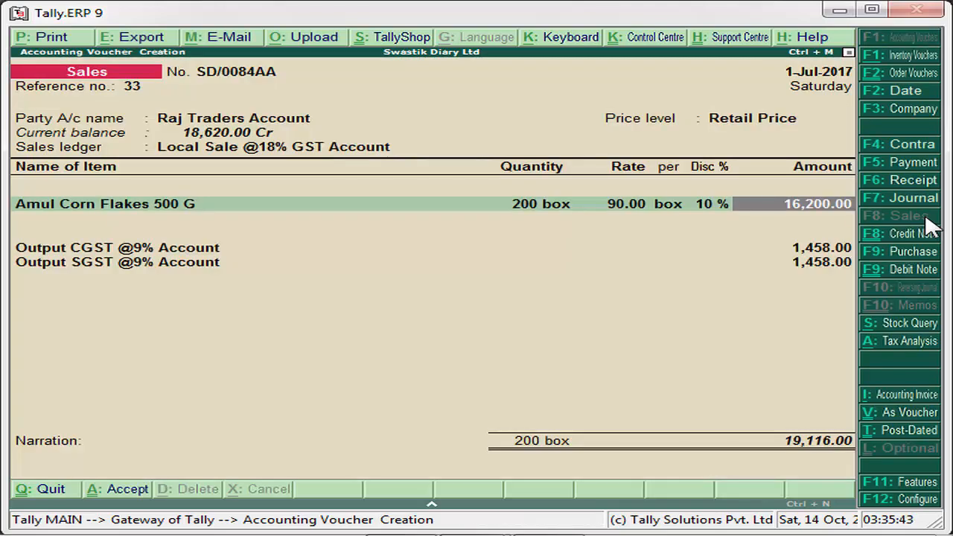
# Accept the item amount, end the item list, and confirm the Output CGST @9% and Output SGST @9% lines
pyautogui.press('Return')
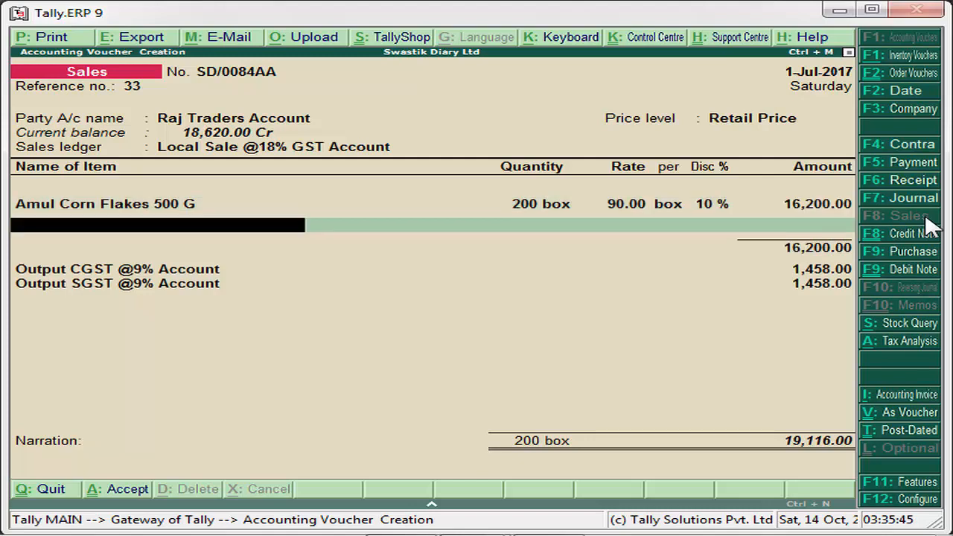
pyautogui.press('Return')
pyautogui.press('Return')
pyautogui.press('Return')
pyautogui.press('Return')
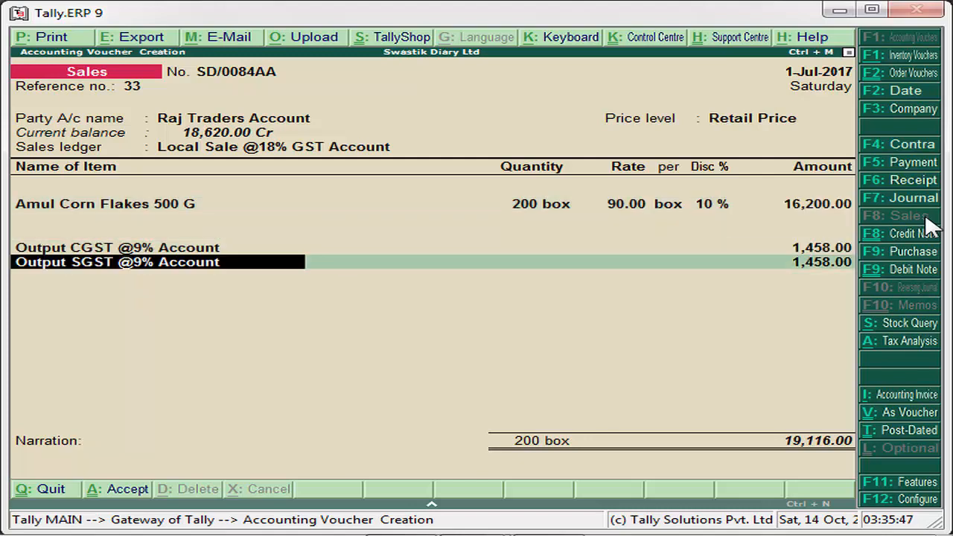
pyautogui.press('Return')
pyautogui.press('Return')
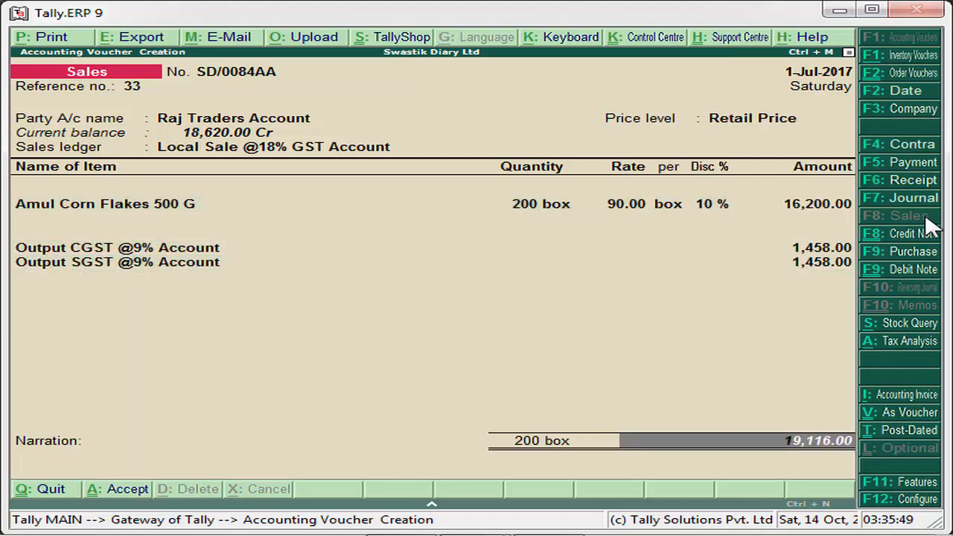
# Accept bill-wise New Ref SD/0084AA with 5 days' credit for 19,116.00 Dr, leave the narration blank, and save the sales voucher
pyautogui.press('Return')
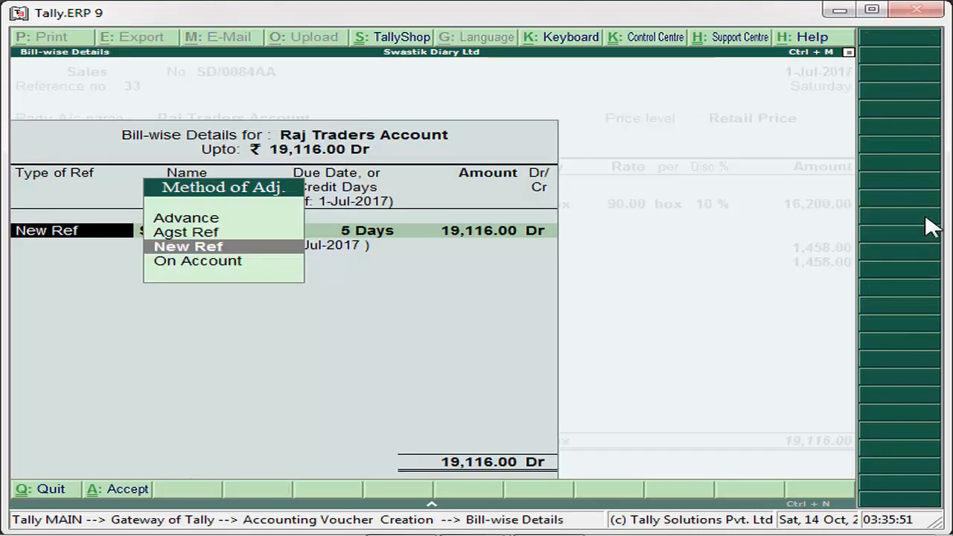
pyautogui.press('Return')
pyautogui.press('Return')
pyautogui.press('Return')
pyautogui.press('Return')
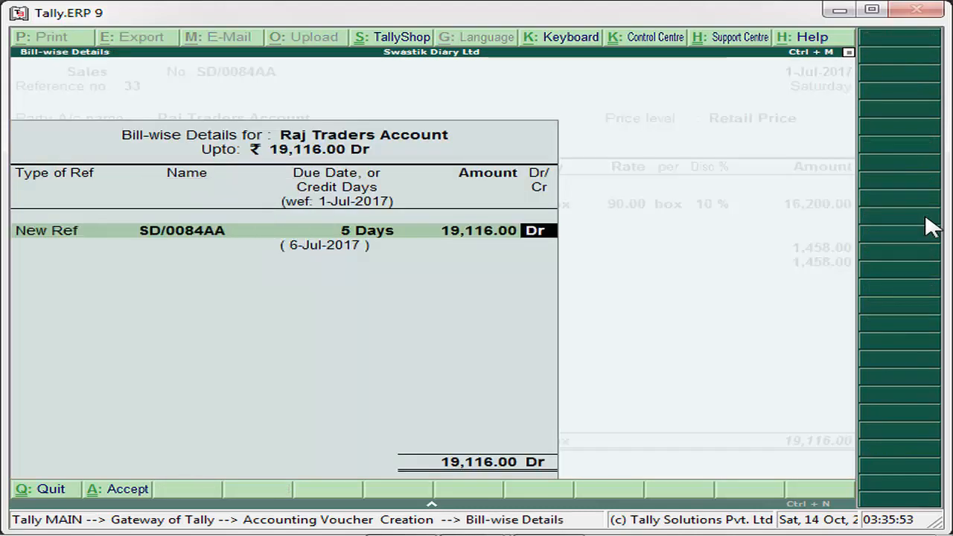
pyautogui.press('Return')
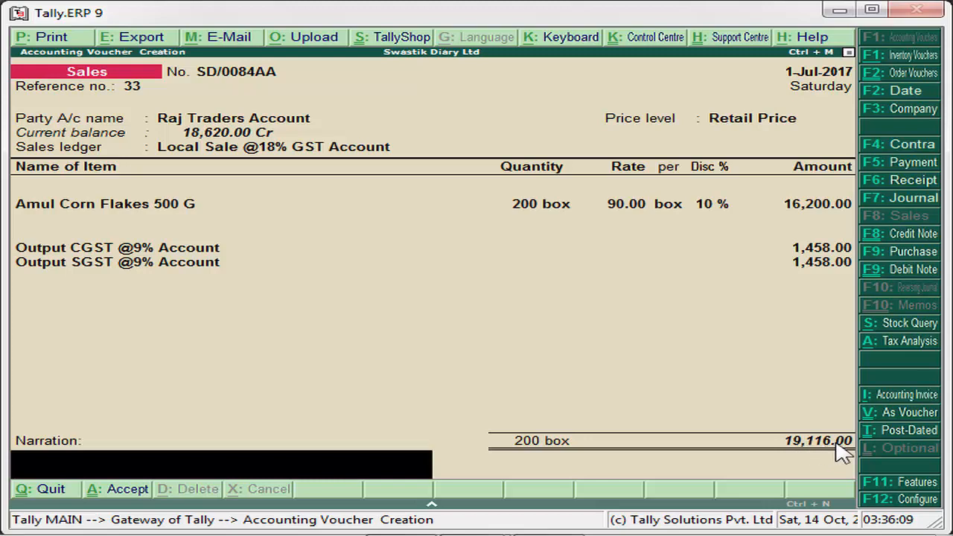
pyautogui.press('Return')
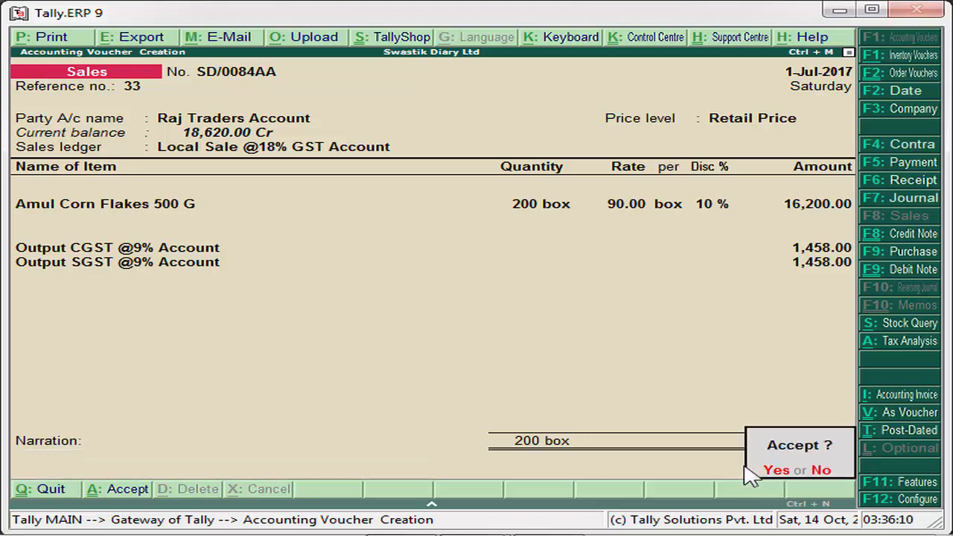
pyautogui.press('Return')
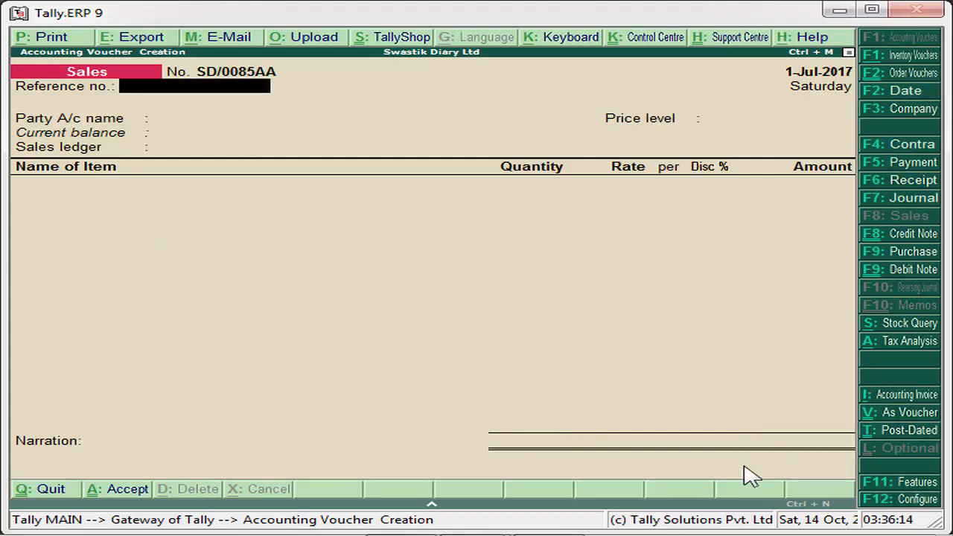
# Quit the sales voucher entry and open the Account Books reports
pyautogui.press('Escape')
pyautogui.press('Return')
pyautogui.press('Down')
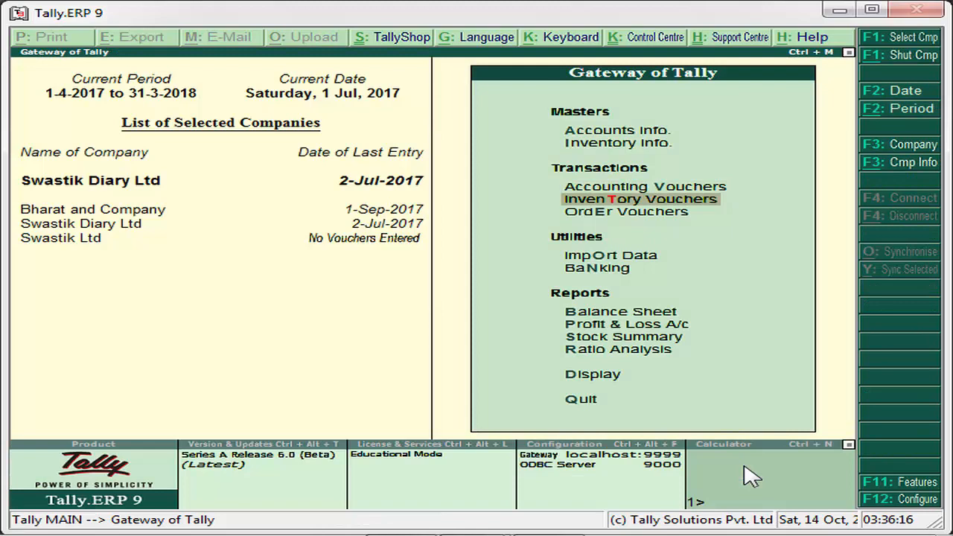
pyautogui.press('Down')
pyautogui.press('Down')
pyautogui.press('Down')
pyautogui.press('Down')
pyautogui.press('Down')
pyautogui.press('Down')
pyautogui.press('Down')
pyautogui.press('Down')
pyautogui.press('Return')
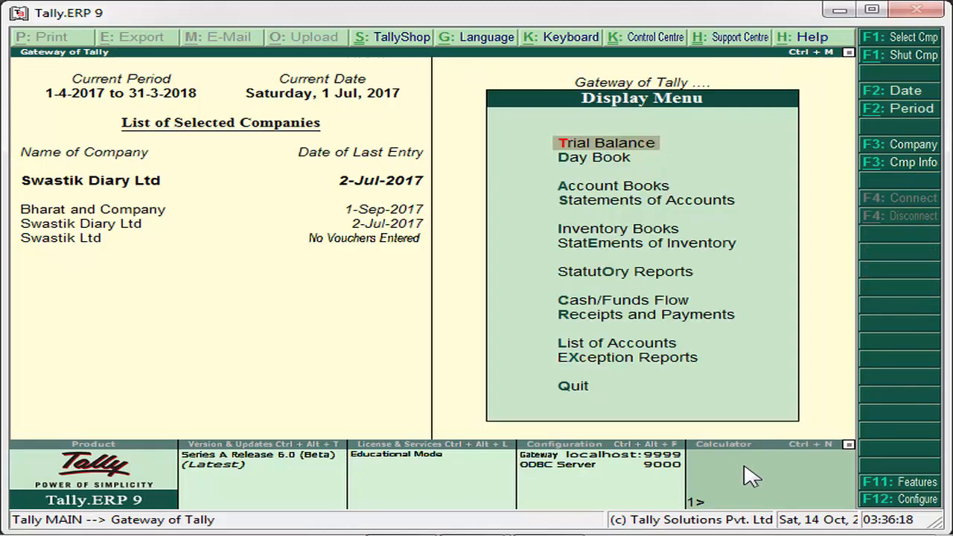
pyautogui.press('Down')
pyautogui.press('Down')
pyautogui.press('Return')
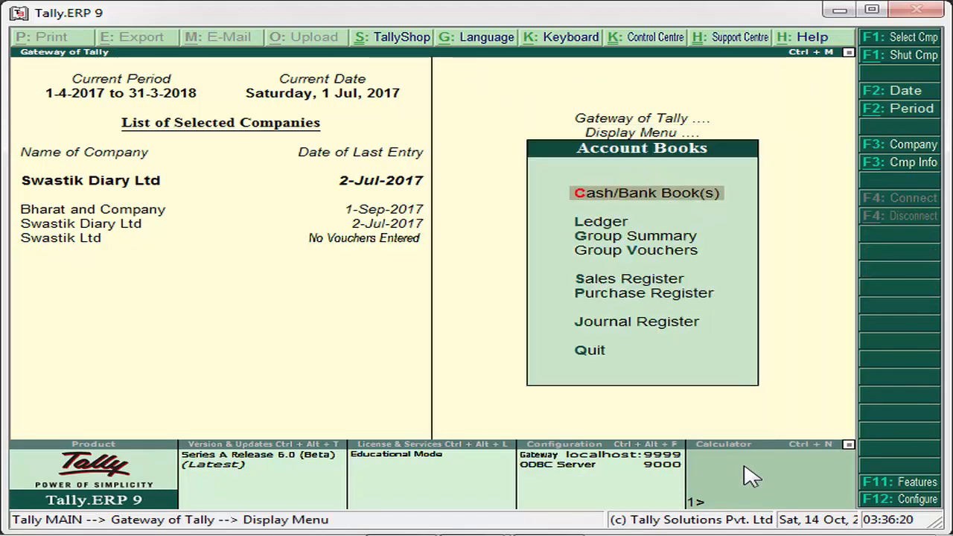
# Display the ledger vouchers of Raj Traders Account
pyautogui.press('Down')
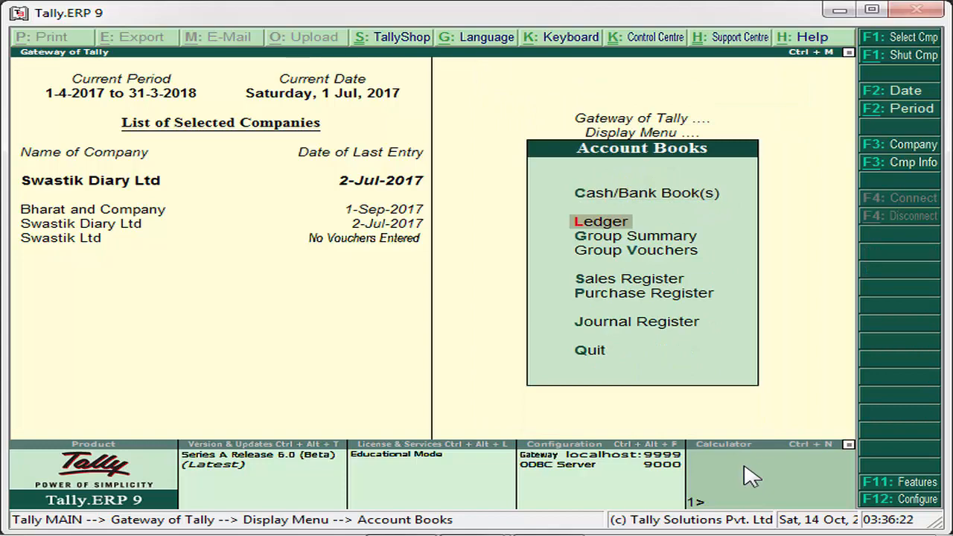
pyautogui.press('Return')
pyautogui.write('Ra')
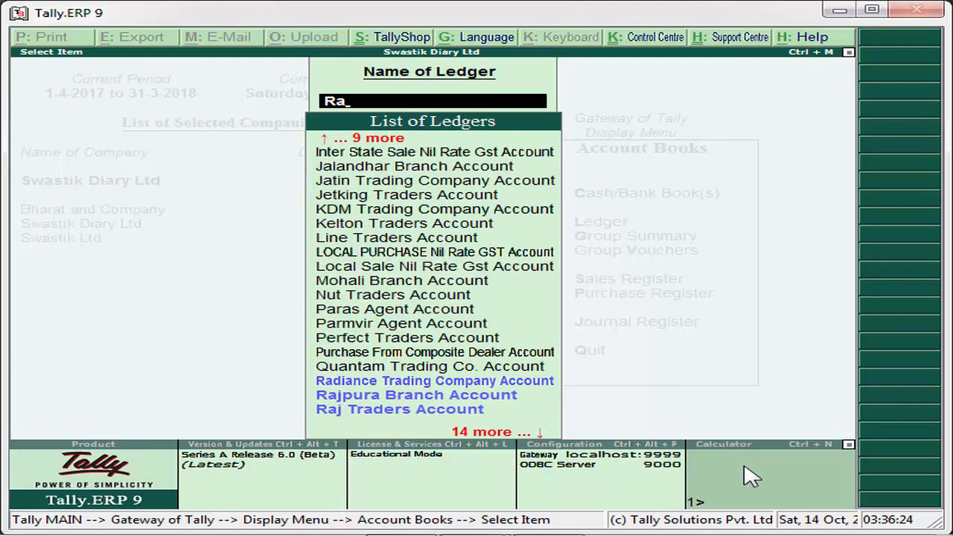
pyautogui.press('Down')
pyautogui.press('Down')
pyautogui.press('Return')
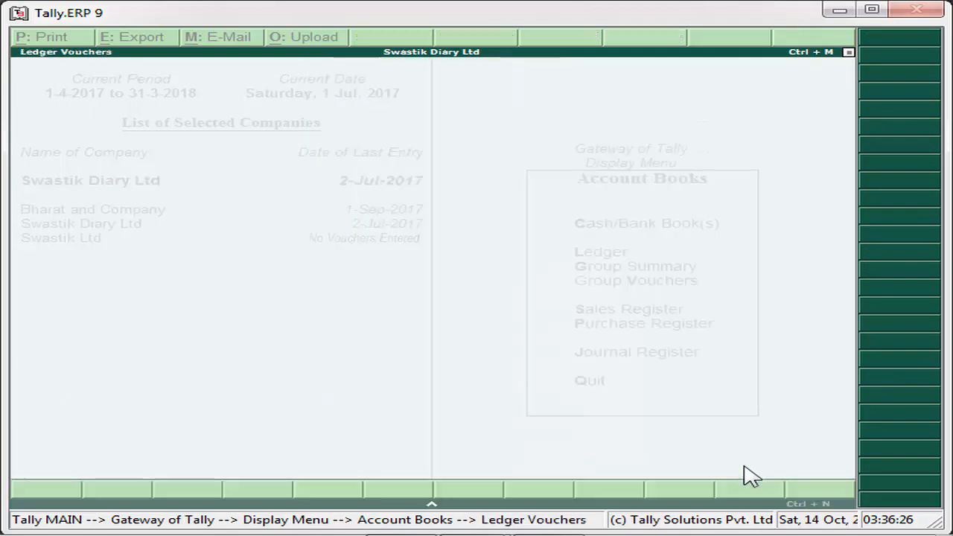
pyautogui.press('Down')
pyautogui.press('Up')
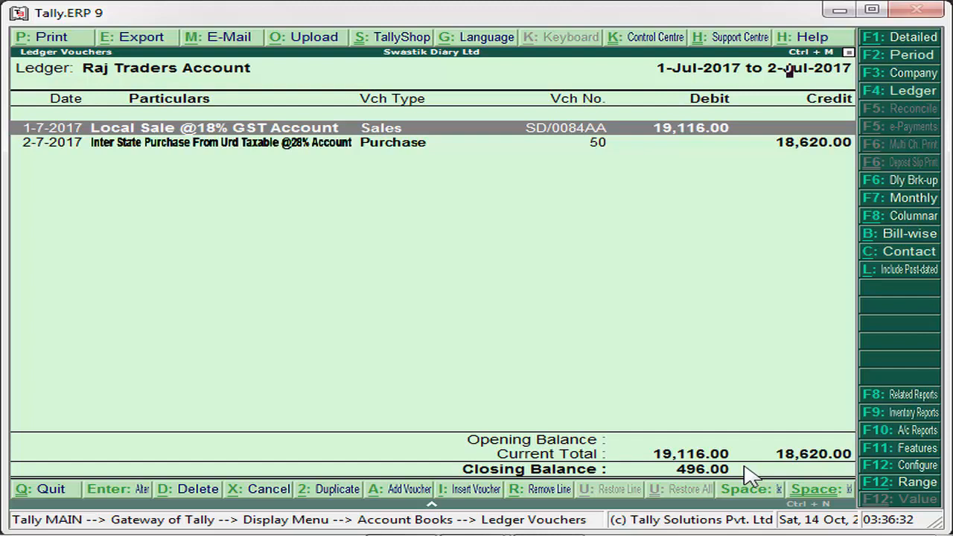
# Examine the corn flakes sales voucher from the ledger, close it without changes, and return to the ledger selection
pyautogui.press('Return')
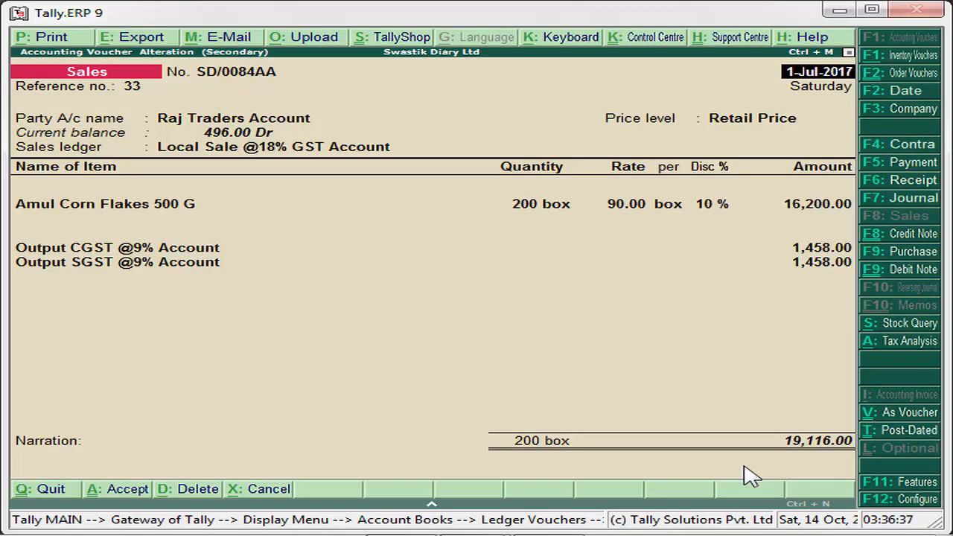
pyautogui.press('Escape')
pyautogui.press('y')
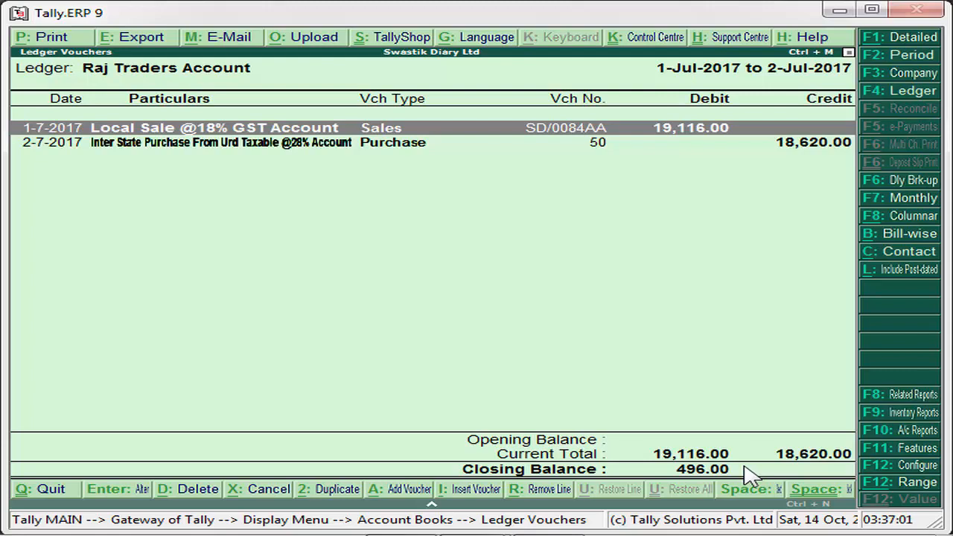
pyautogui.press('Escape')
pyautogui.press('Return')
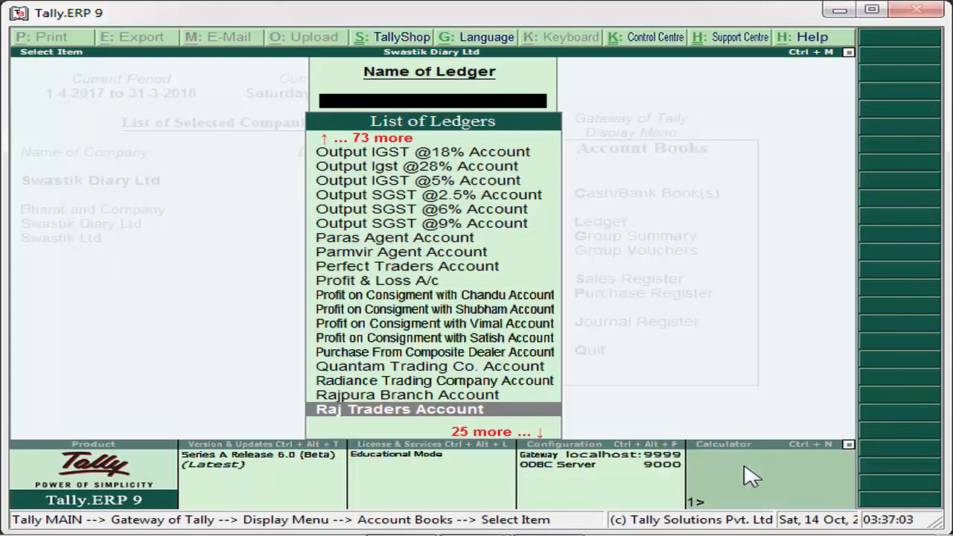
# Leave the account book reports and start a Rejections Out inventory voucher
pyautogui.press('Escape')
pyautogui.press('Escape')
pyautogui.press('Escape')
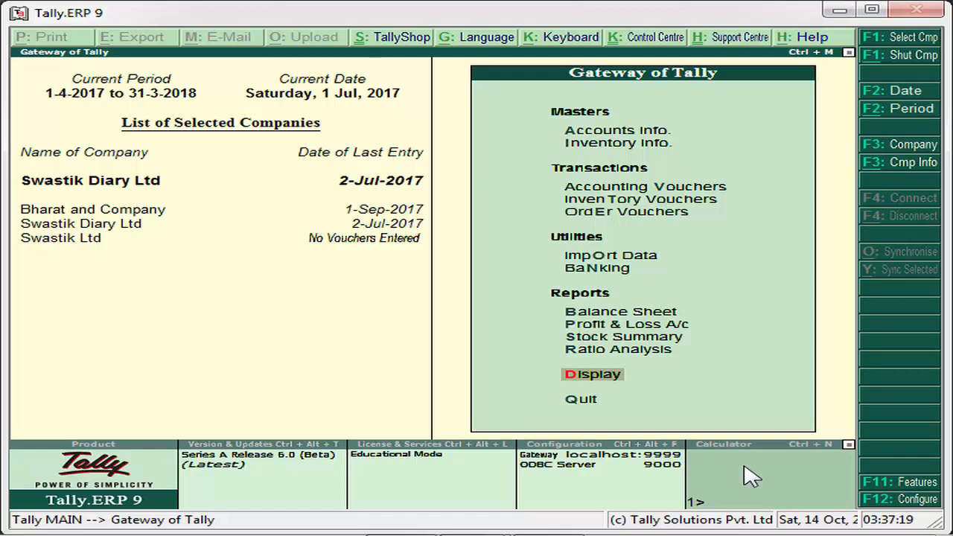
pyautogui.press('Up')
pyautogui.press('Up')
pyautogui.press('Up')
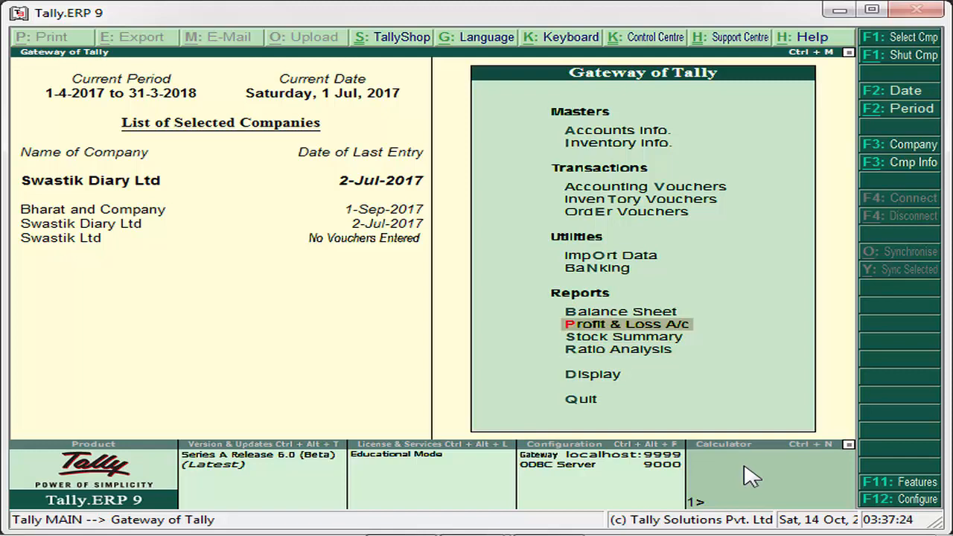
pyautogui.press('Up')
pyautogui.press('Up')
pyautogui.press('Up')
pyautogui.press('Up')
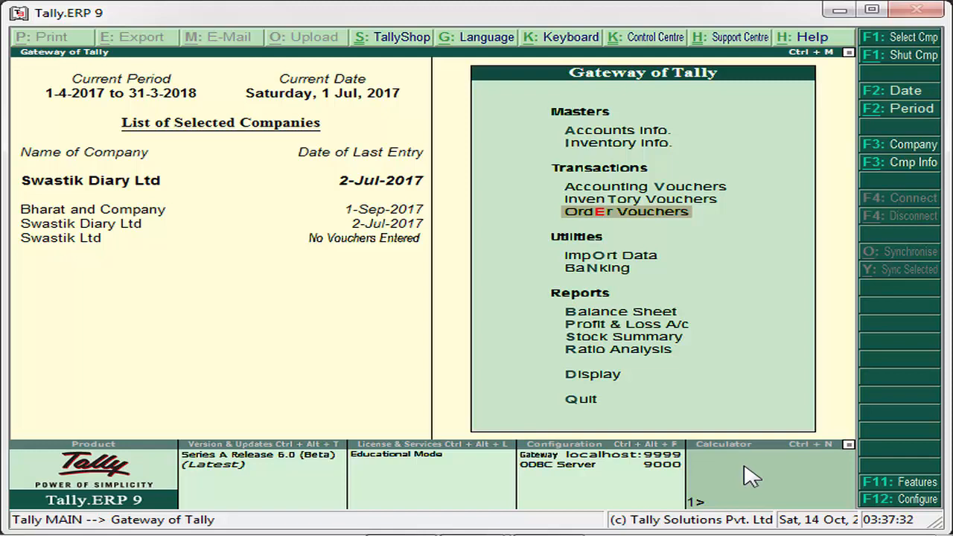
pyautogui.press('Up')
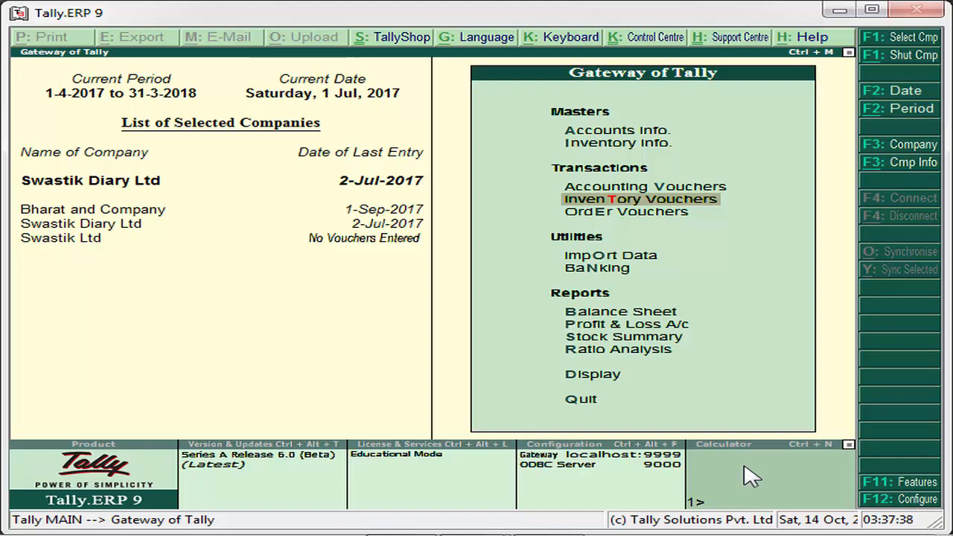
pyautogui.press('Return')
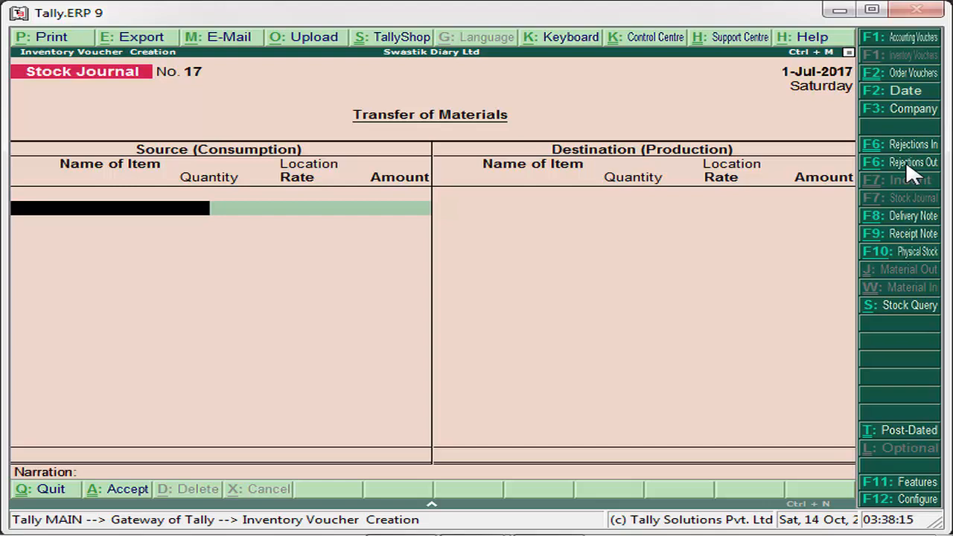
pyautogui.click(908, 168)
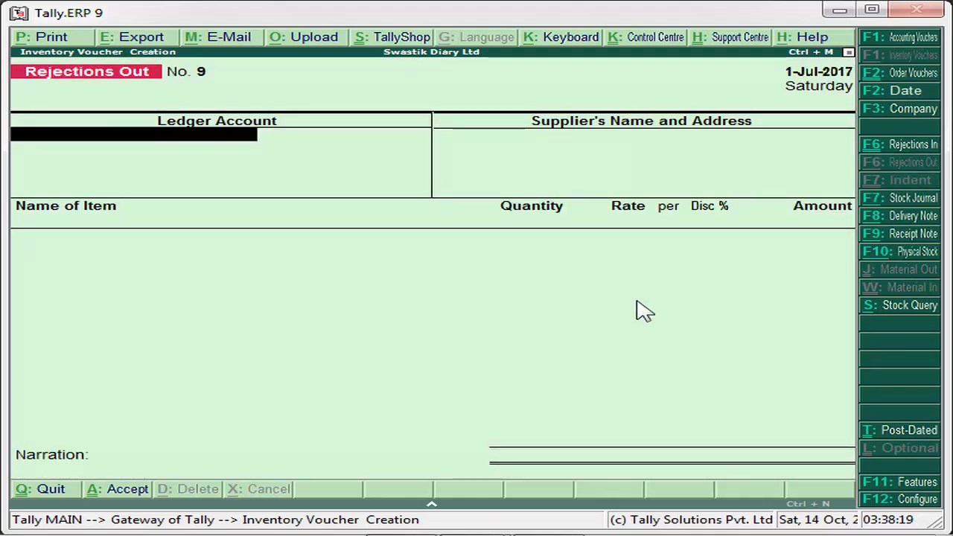
# Set the ledger account to Kent Bros and Sons Account and accept the default supplier name and address
pyautogui.write('Ke')
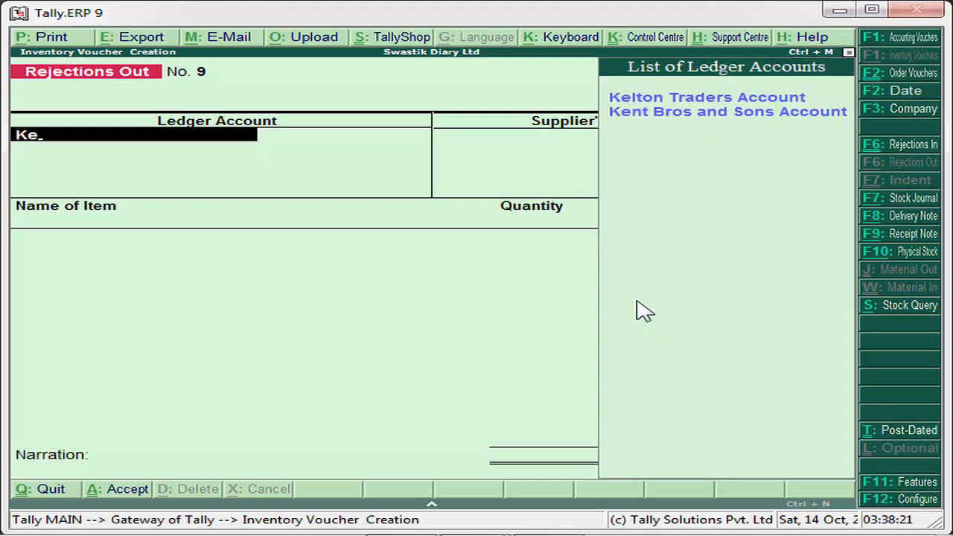
pyautogui.press('Down')
pyautogui.press('Return')
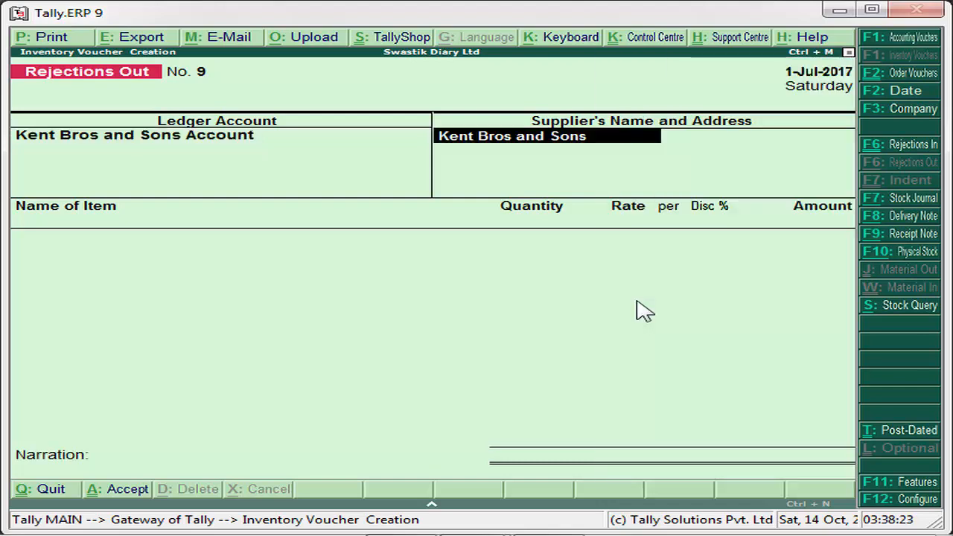
pyautogui.press('Return')
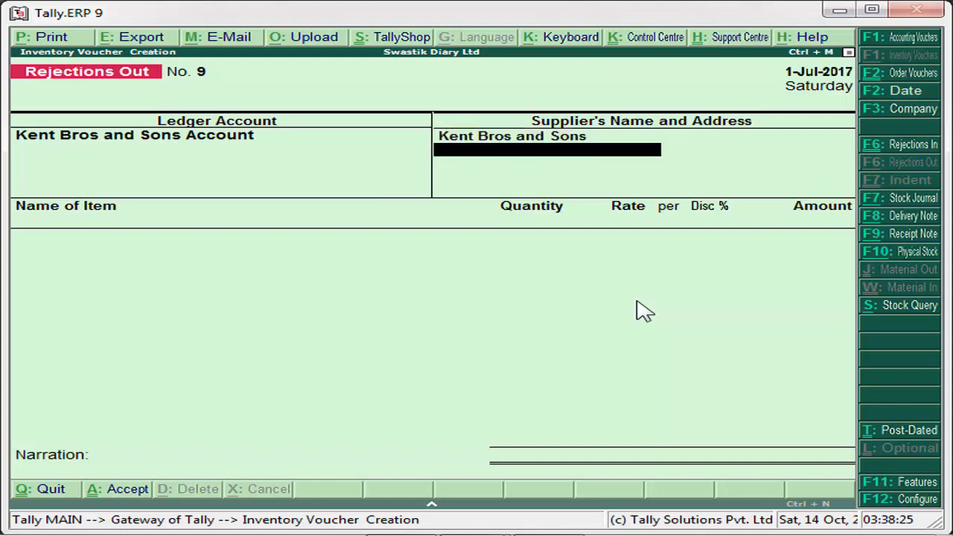
pyautogui.press('Return')
# Add Amul Gold Milk as the rejected stock item
pyautogui.write('A')
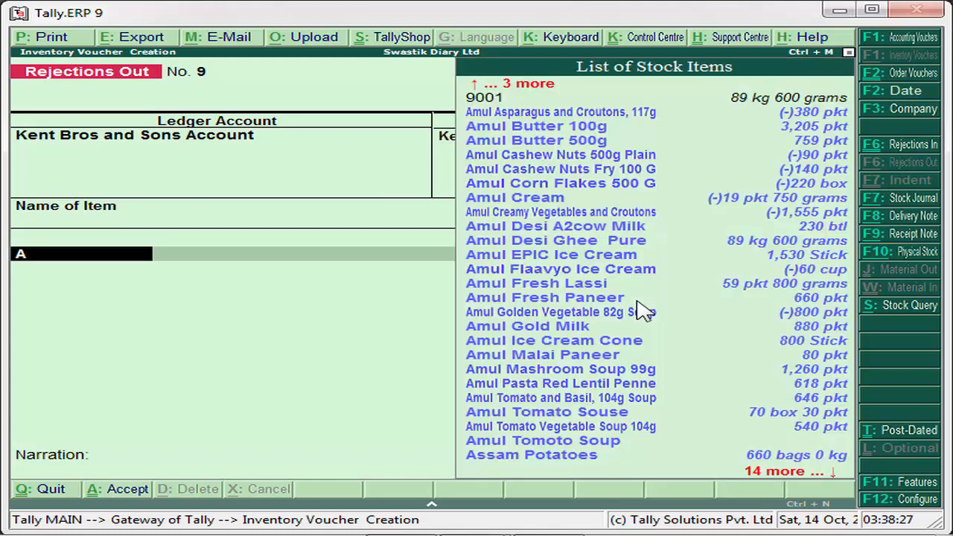
pyautogui.press('Down')
pyautogui.press('Down')
pyautogui.press('Down')
pyautogui.press('Down')
pyautogui.press('Down')
pyautogui.press('Down')
pyautogui.press('Down')
pyautogui.press('Down')
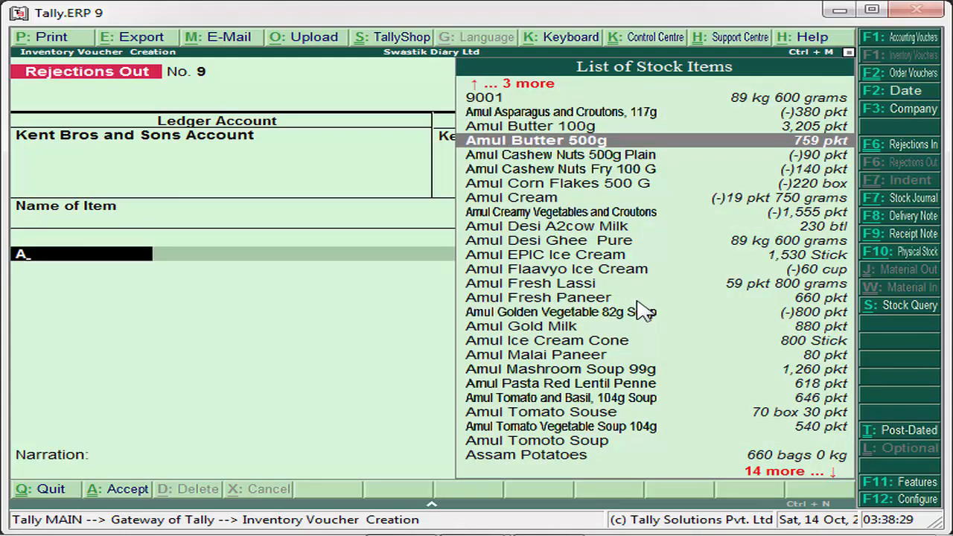
pyautogui.press('Down')
pyautogui.press('Down')
pyautogui.press('Down')
pyautogui.press('Down')
pyautogui.press('Down')
pyautogui.press('Down')
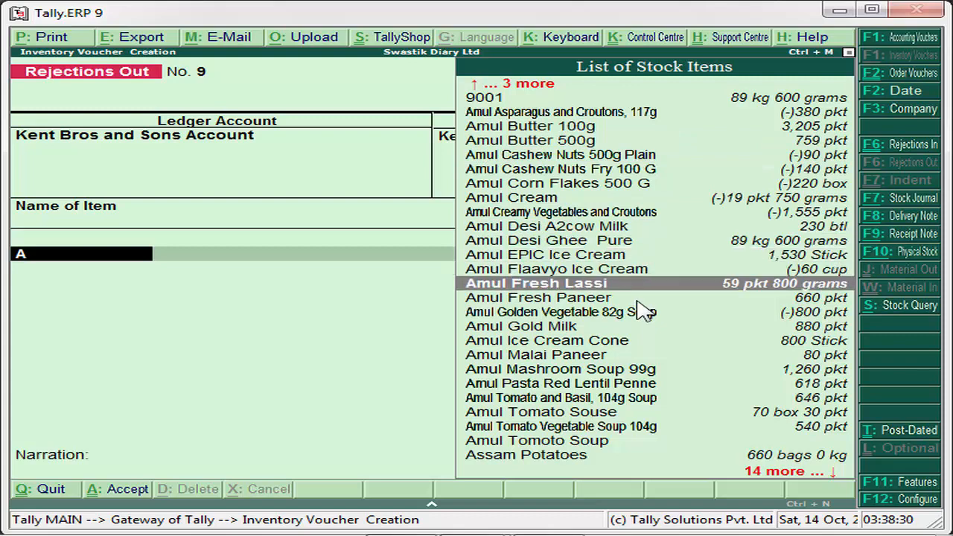
pyautogui.press('Down')
pyautogui.press('Down')
pyautogui.press('Return')
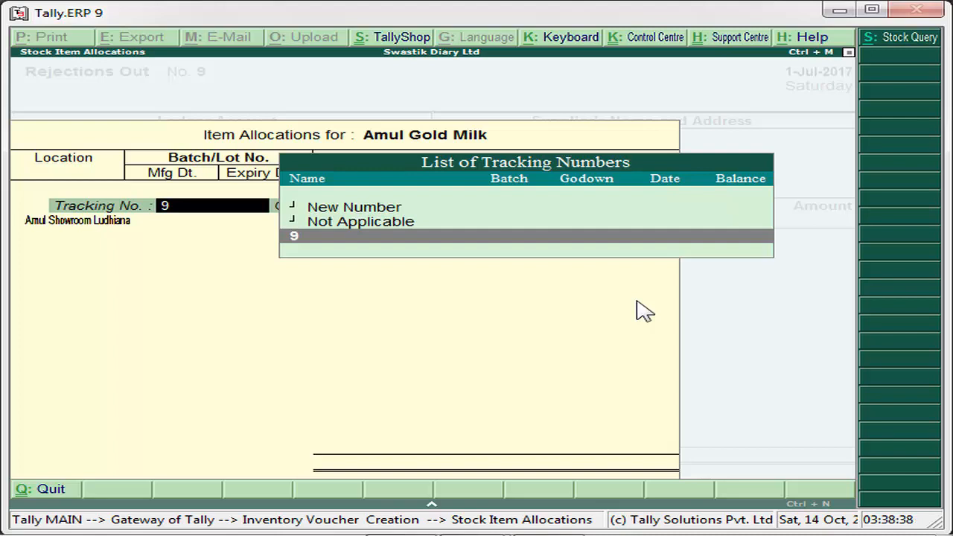
# Assign new tracking number 5990 to the Amul Gold Milk allocation and set its order number to Not Applicable
pyautogui.press('Up')
pyautogui.press('Up')
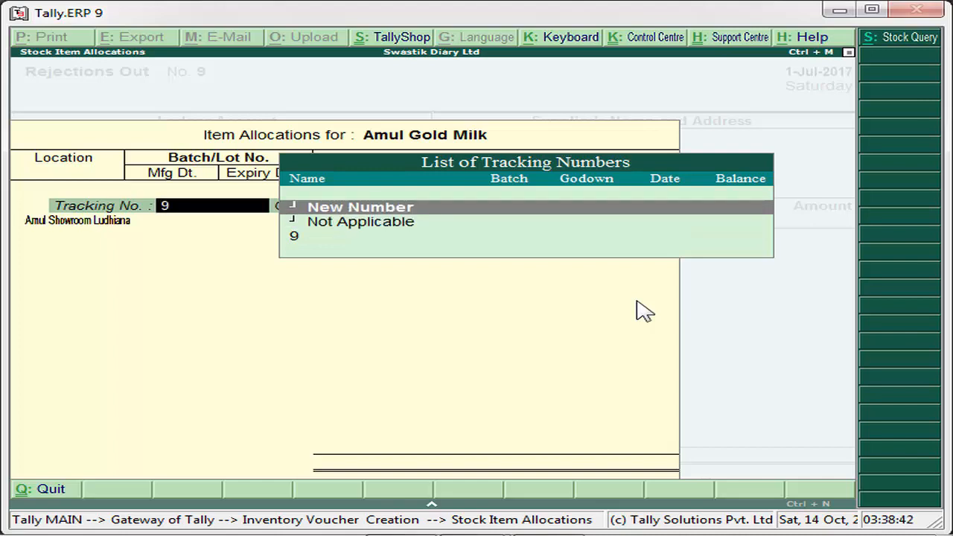
pyautogui.press('Return')
pyautogui.write('5990')
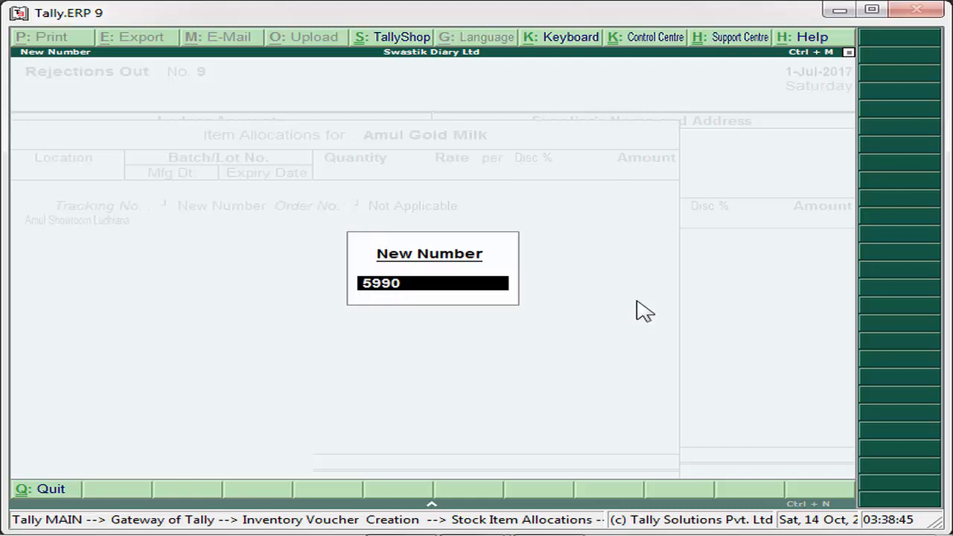
pyautogui.press('Return')
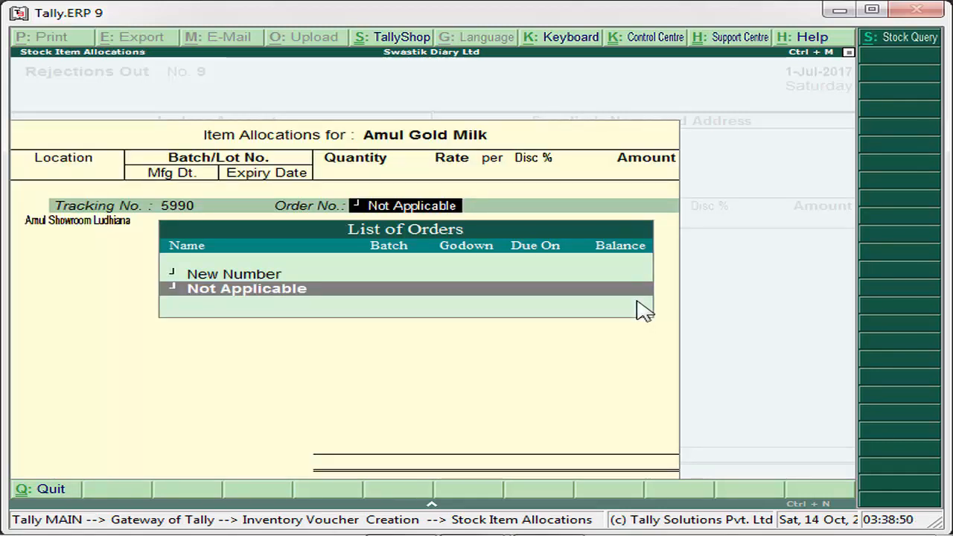
pyautogui.press('Return')
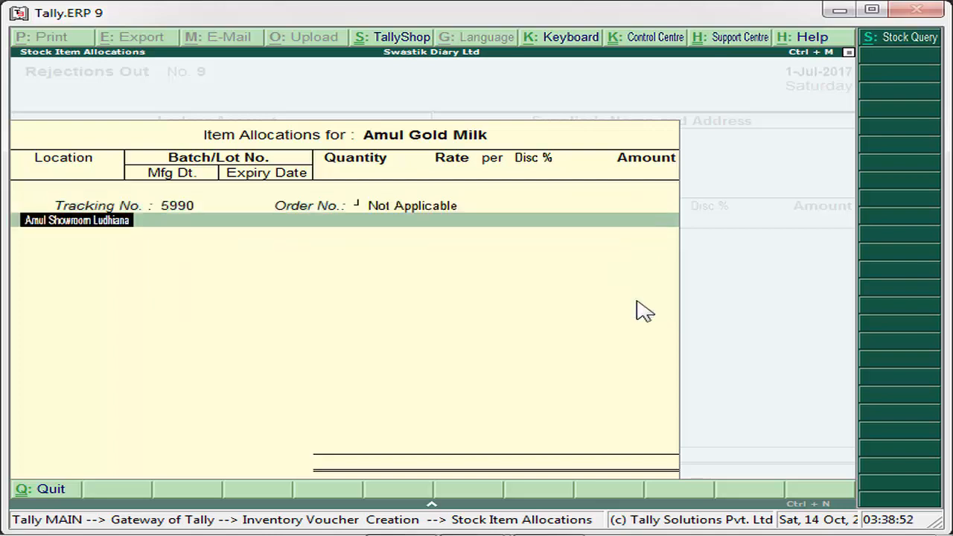
# Allocate the milk from the Amul Showroom Ludhiana location, using batch 25890 that expires 31-Dec-2018
pyautogui.press('Return')
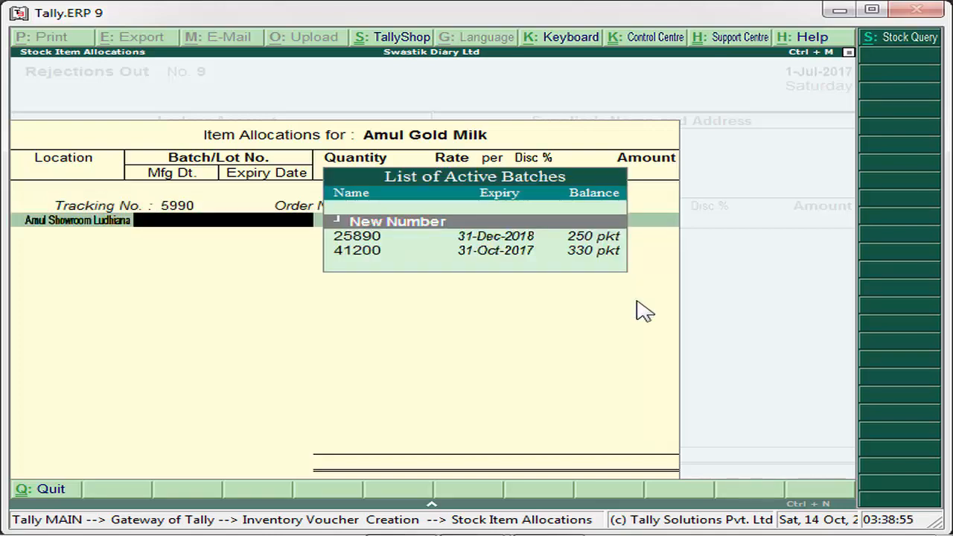
pyautogui.press('BackSpace')
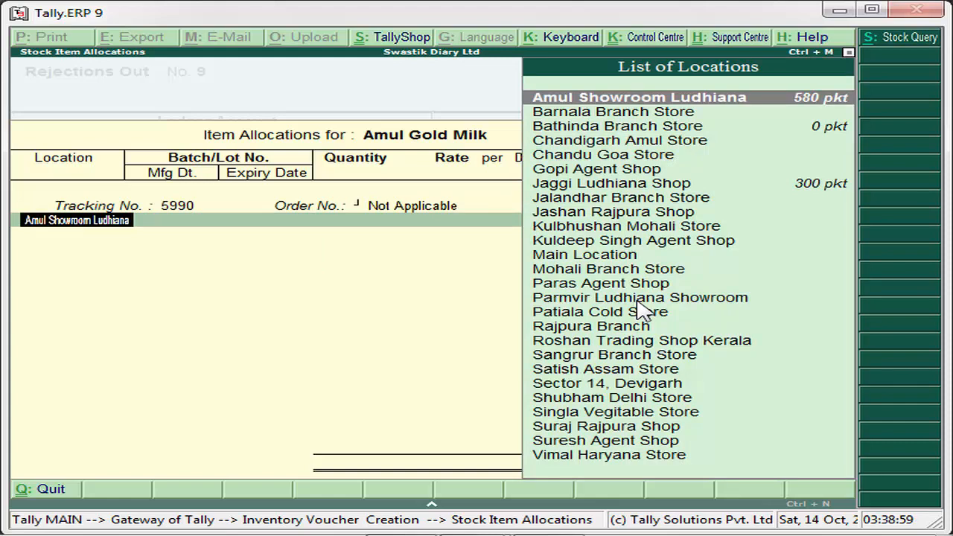
pyautogui.press('Return')
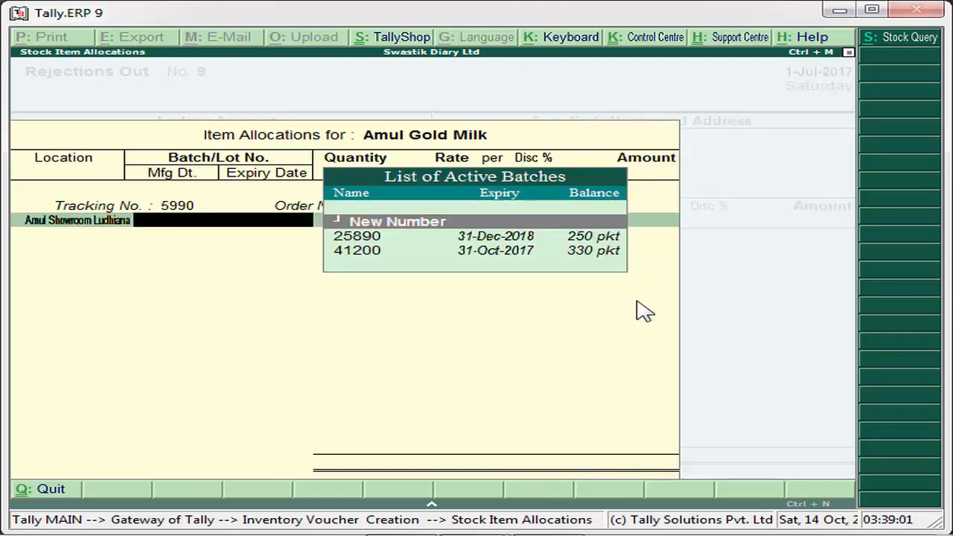
pyautogui.press('Down')
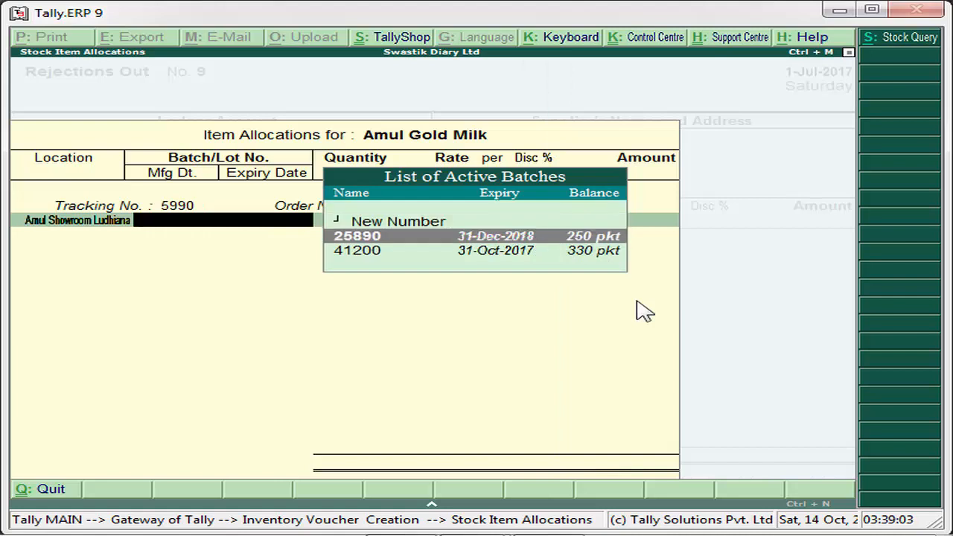
pyautogui.press('Down')
pyautogui.press('Up')
pyautogui.press('Return')
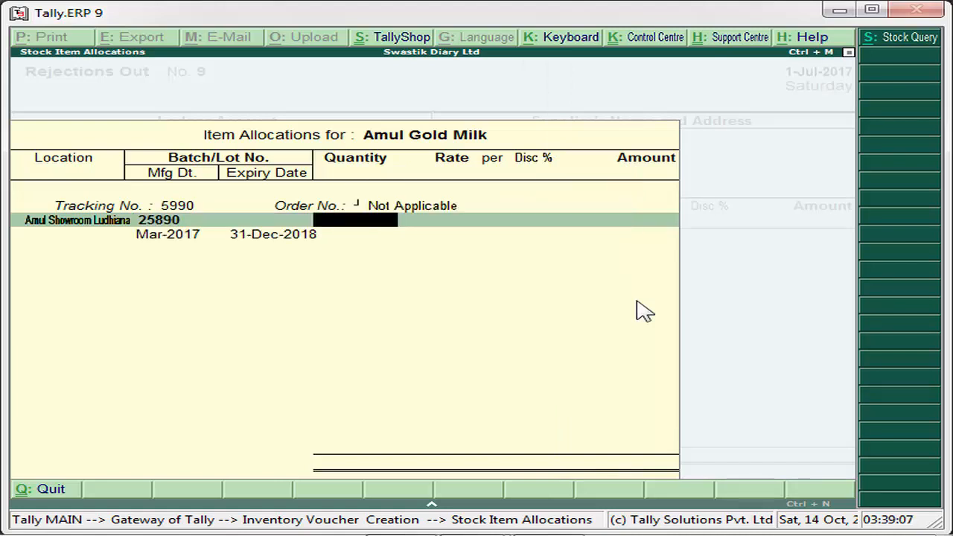
# Enter a quantity of 50 pkt at the 60.00 rate for 3,000.00 and end the item allocation
pyautogui.write('50')
pyautogui.press('Return')
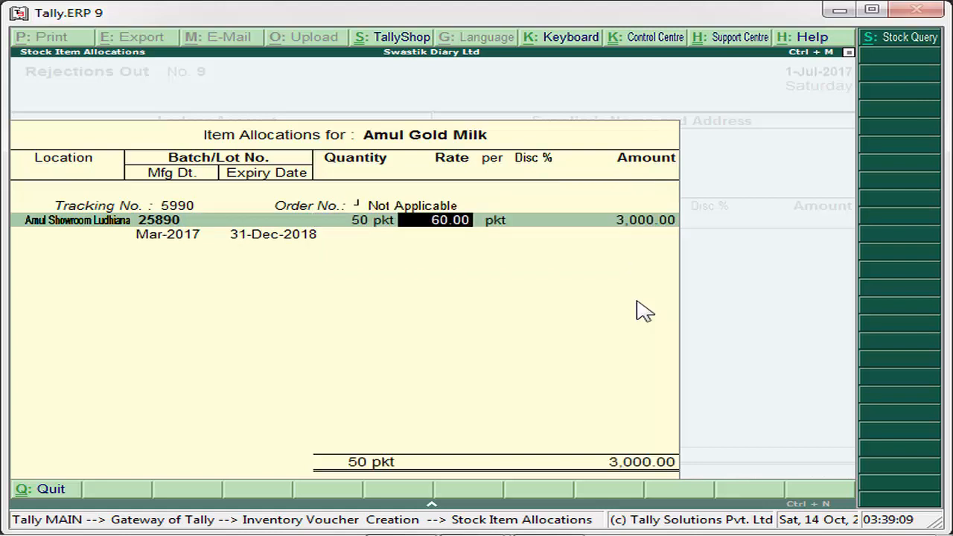
pyautogui.press('Return')
pyautogui.press('Return')
pyautogui.press('Return')
pyautogui.press('Return')
pyautogui.press('Return')
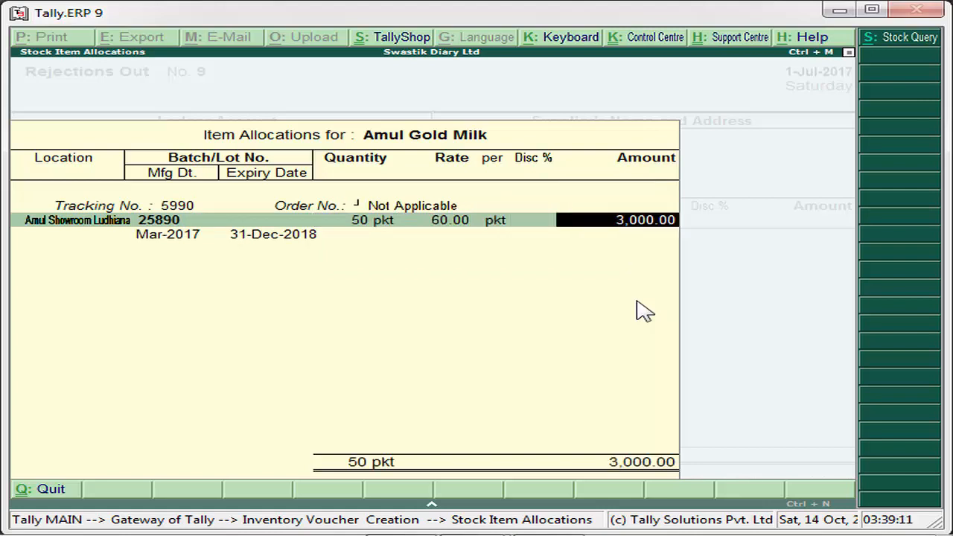
pyautogui.press('Return')
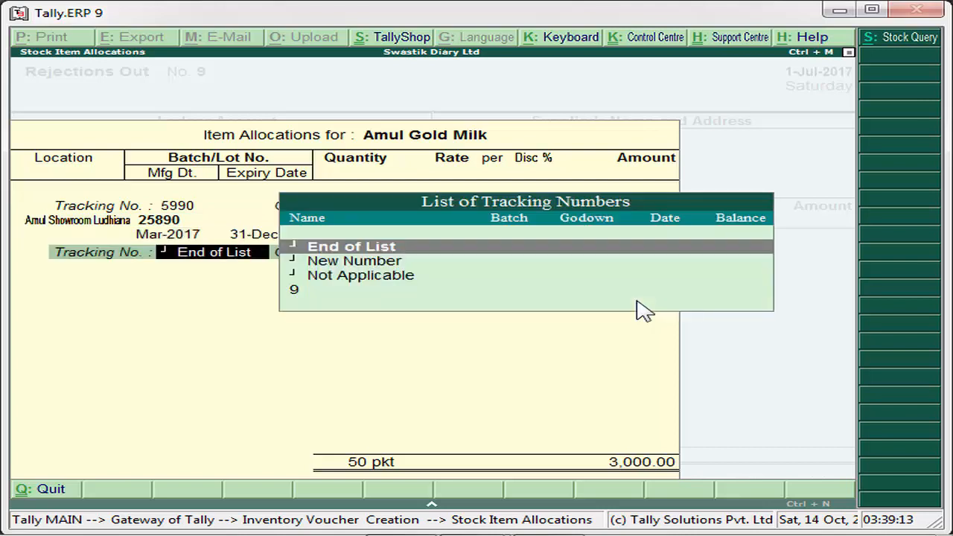
pyautogui.press('Return')
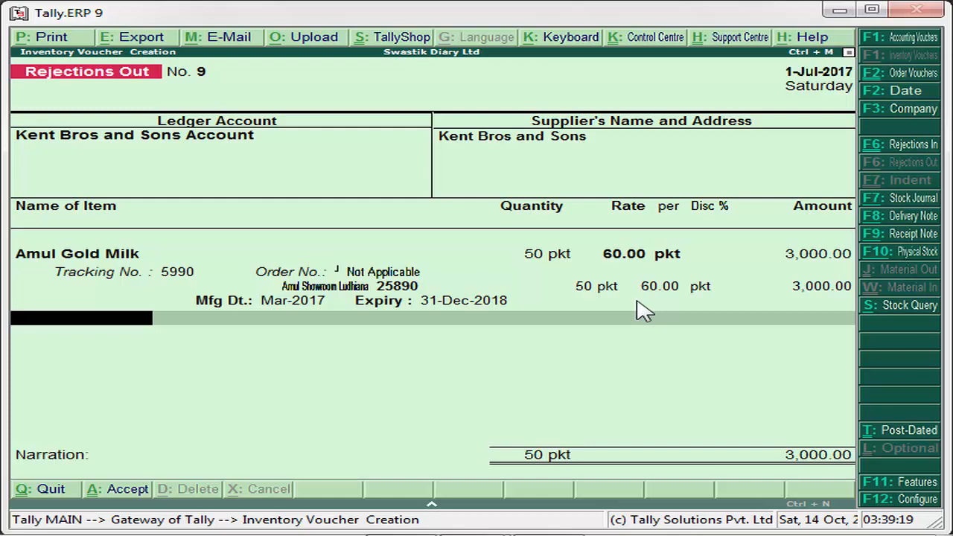
# End the item list, leave the narration blank, and save the Rejections Out voucher
pyautogui.press('Return')
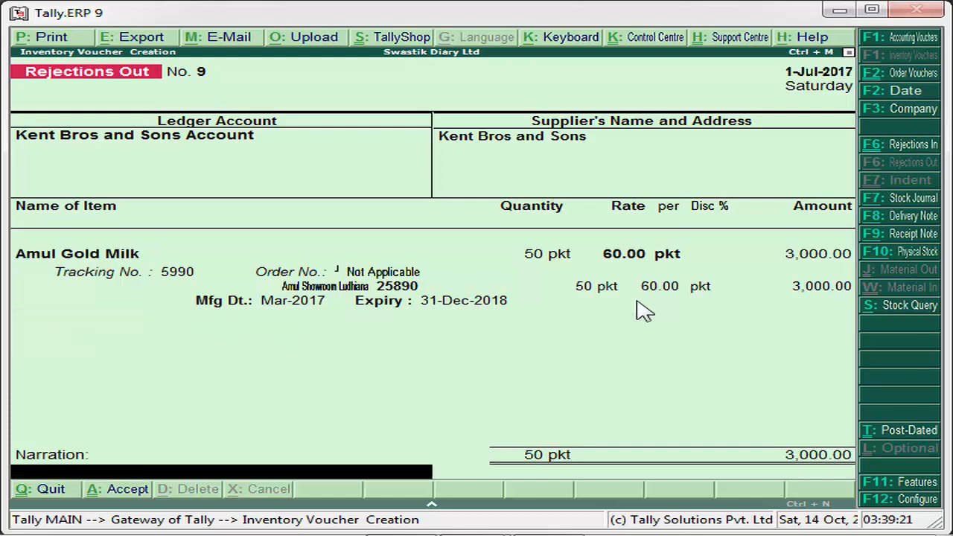
pyautogui.press('Return')
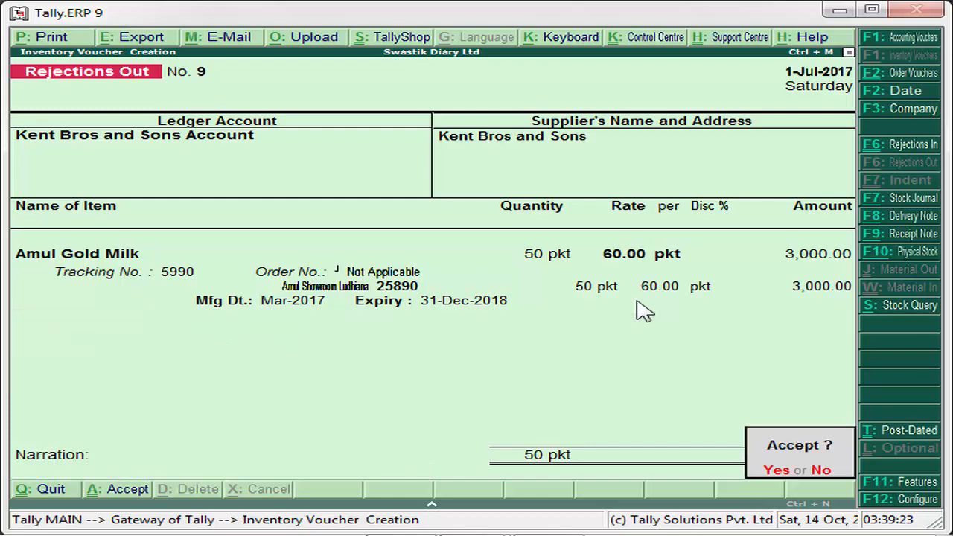
pyautogui.press('Return')
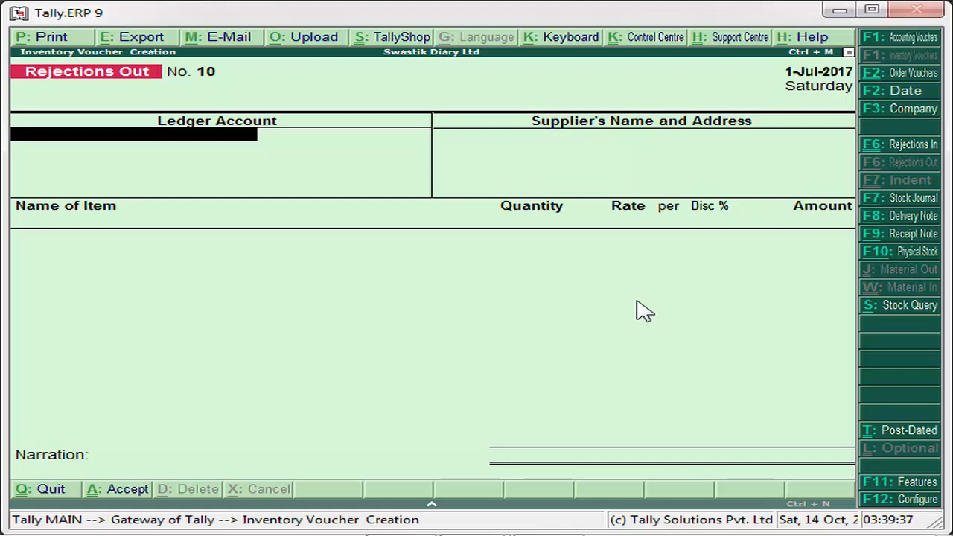
# Quit the Rejections Out entry and start a Debit Note accounting voucher
pyautogui.press('Escape')
pyautogui.press('y')
pyautogui.press('Up')
pyautogui.press('Return')
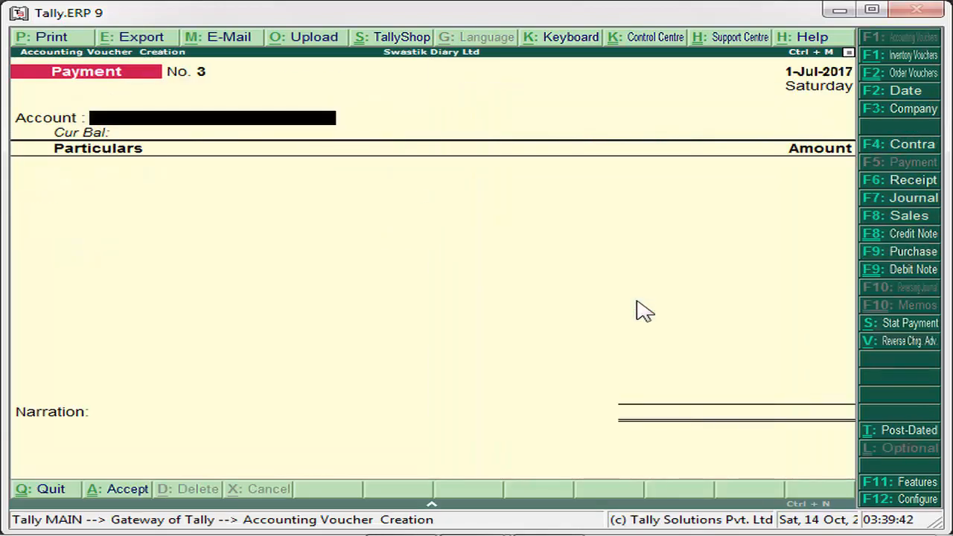
pyautogui.click(906, 271)
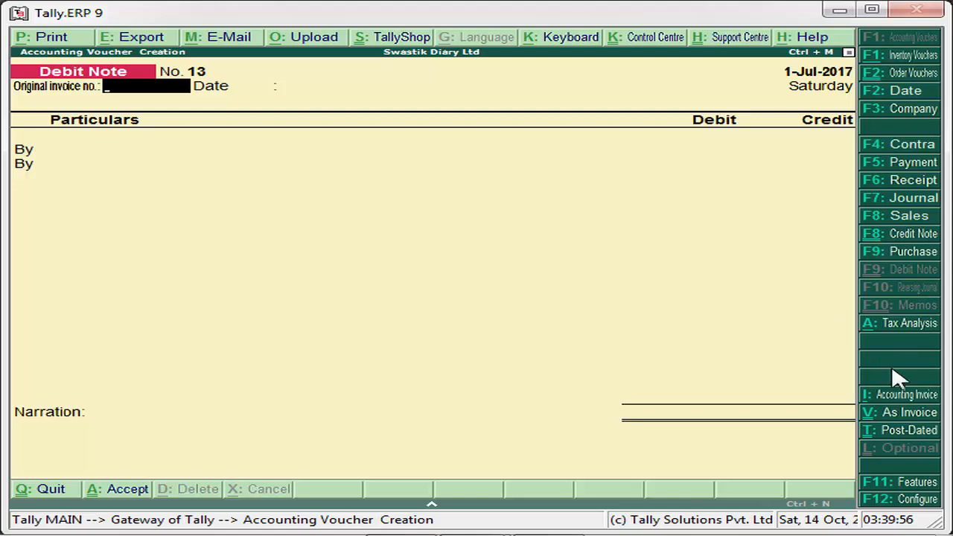
# Compare the debit note's invoice layout with its voucher layout, ending in the voucher layout
pyautogui.click(901, 414)
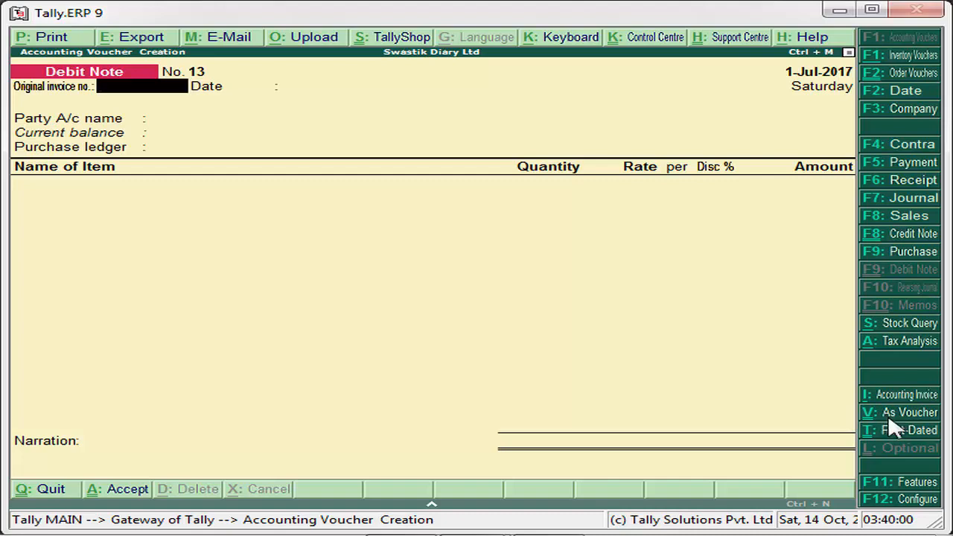
pyautogui.click(890, 421)
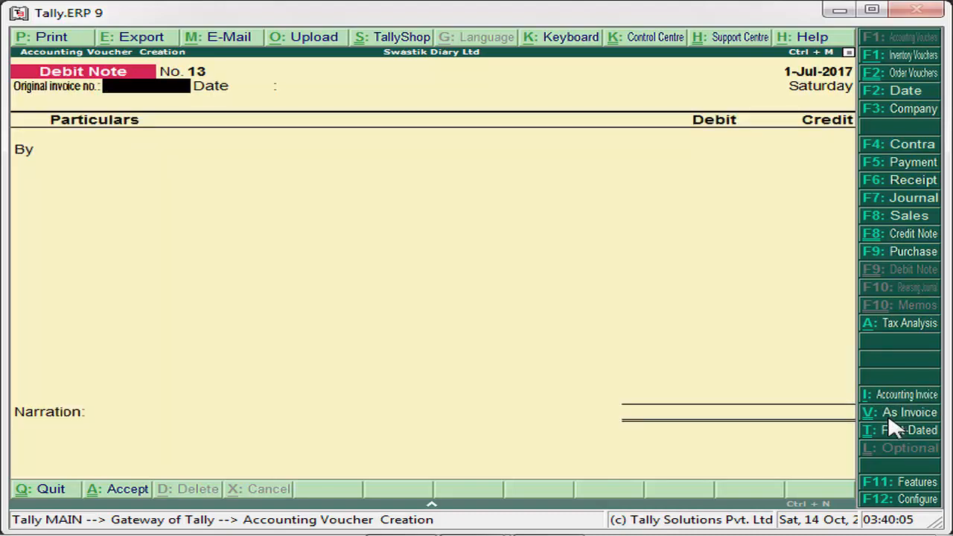
pyautogui.click(890, 422)
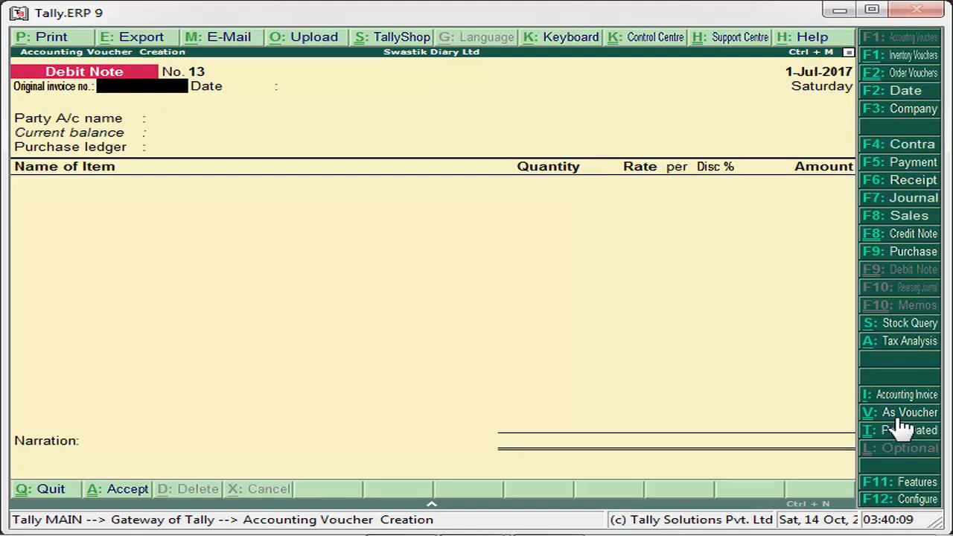
pyautogui.click(896, 417)
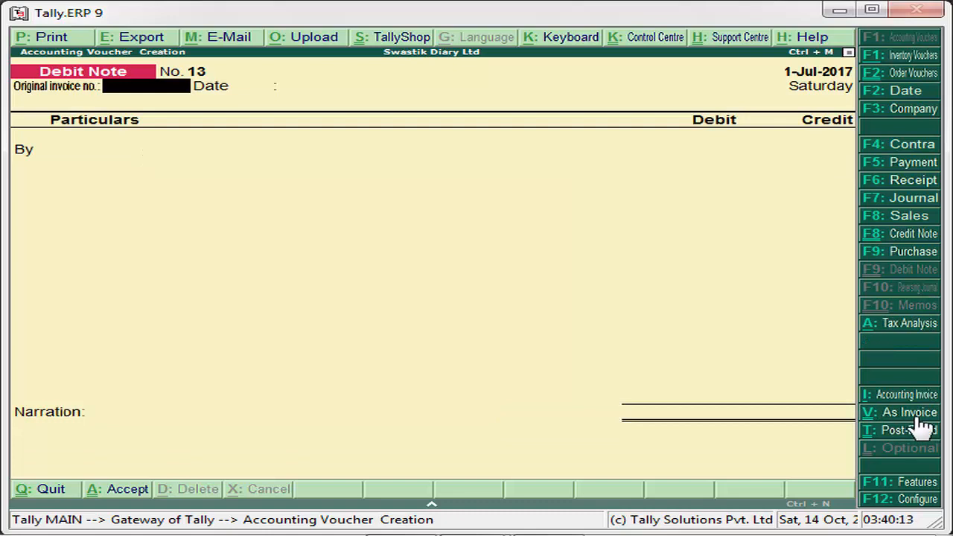
# Switch the debit note to invoice layout and enter original invoice number 5455 dated 1-Jul-2017
pyautogui.click(915, 417)
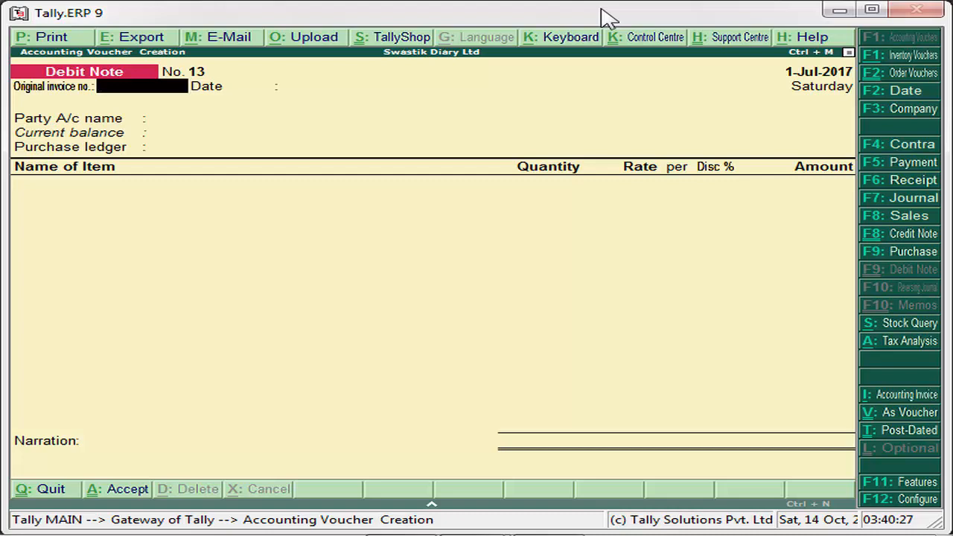
pyautogui.write('5455')
pyautogui.press('Return')
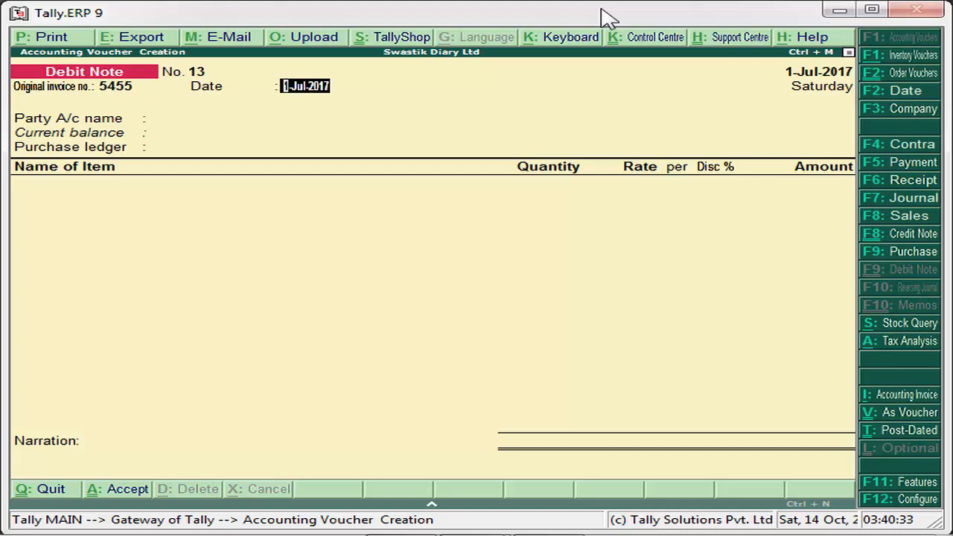
pyautogui.press('Return')
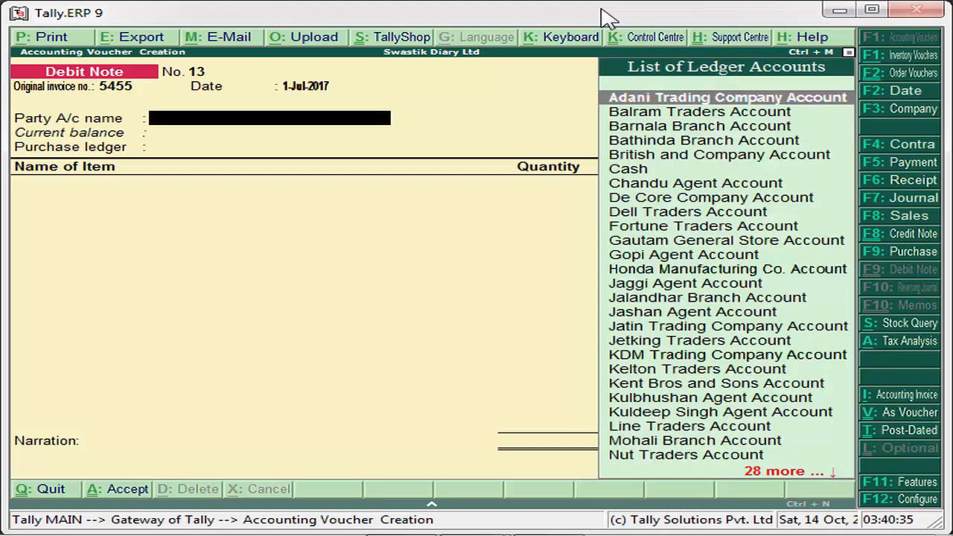
# Choose Kent Bros and Sons Account as the party and link tracking number 5990, then end the tracking list
pyautogui.write('Ke')
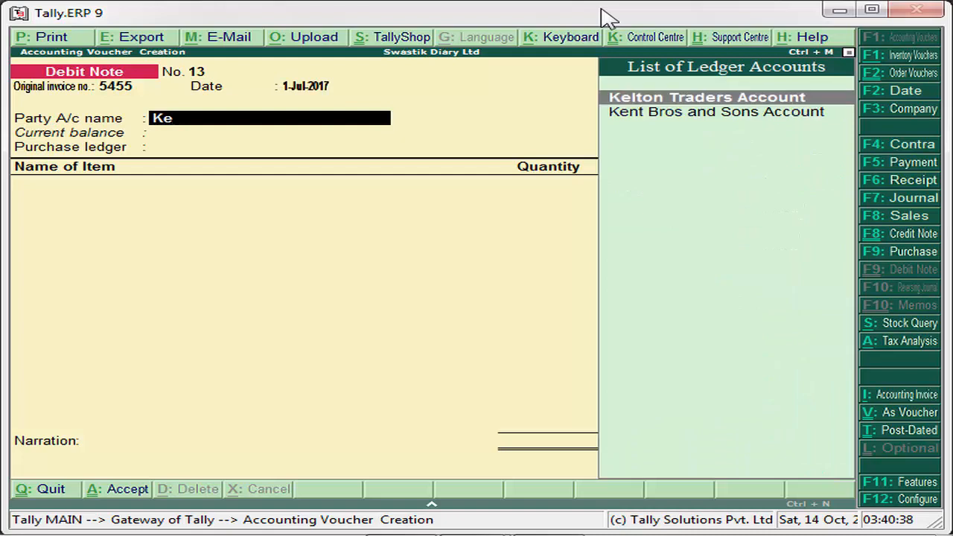
pyautogui.press('Down')
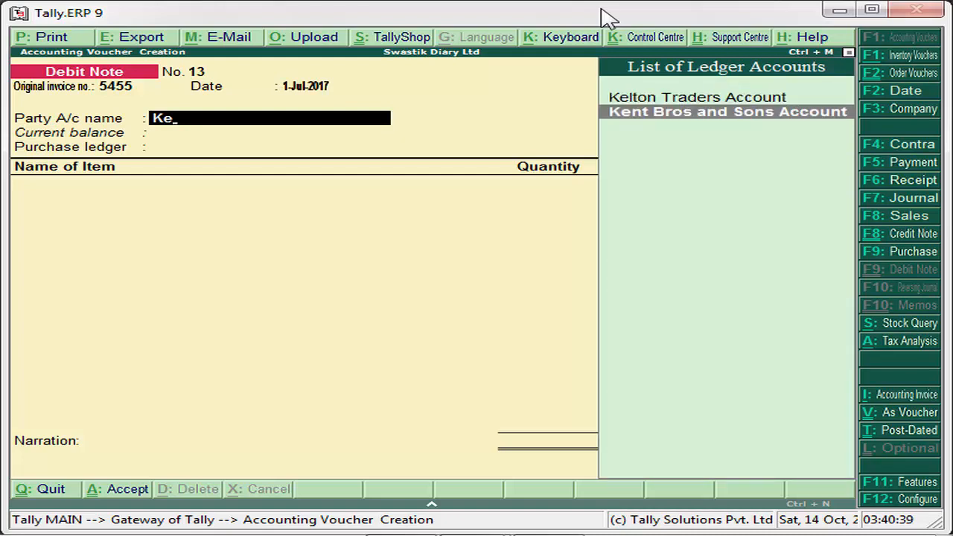
pyautogui.press('Return')
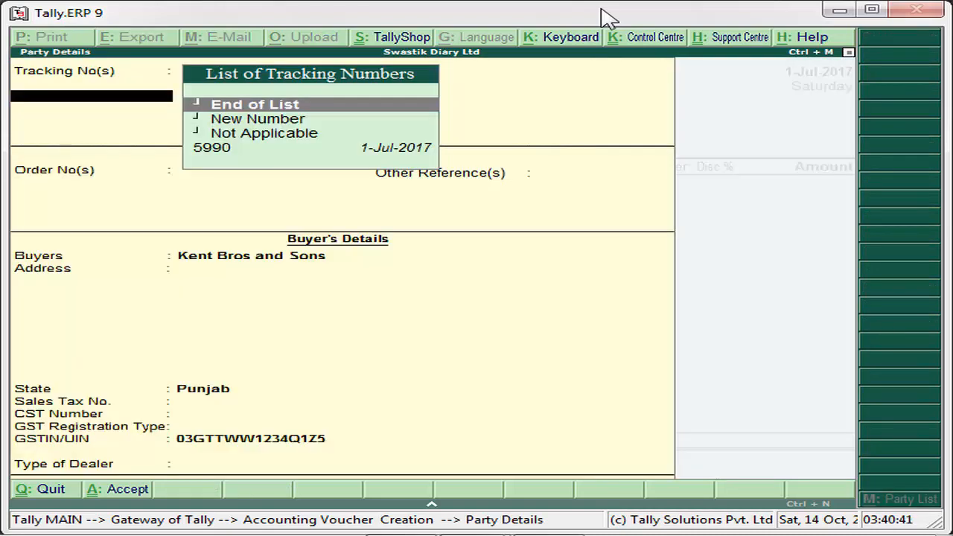
pyautogui.press('Down')
pyautogui.press('Down')
pyautogui.press('Down')
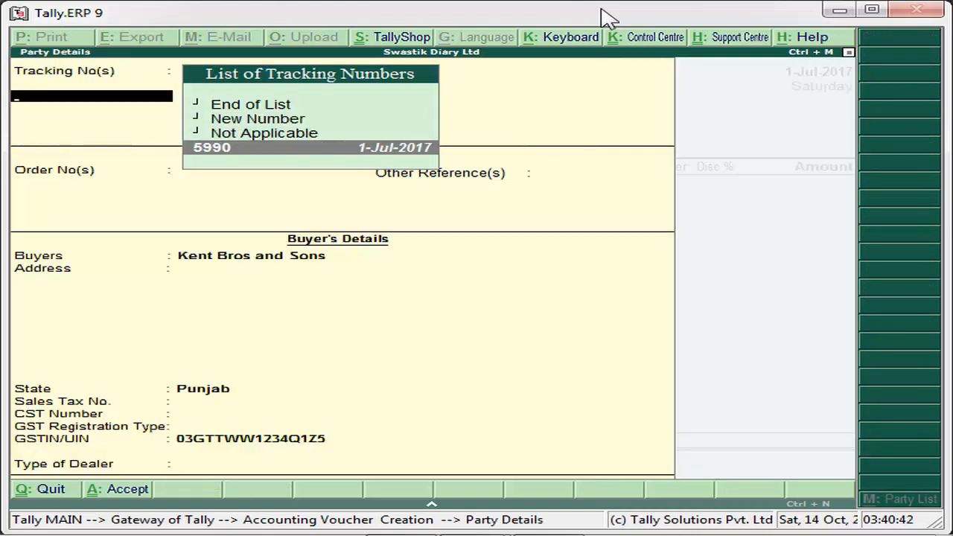
pyautogui.press('Return')
pyautogui.press('Return')
pyautogui.press('Return')
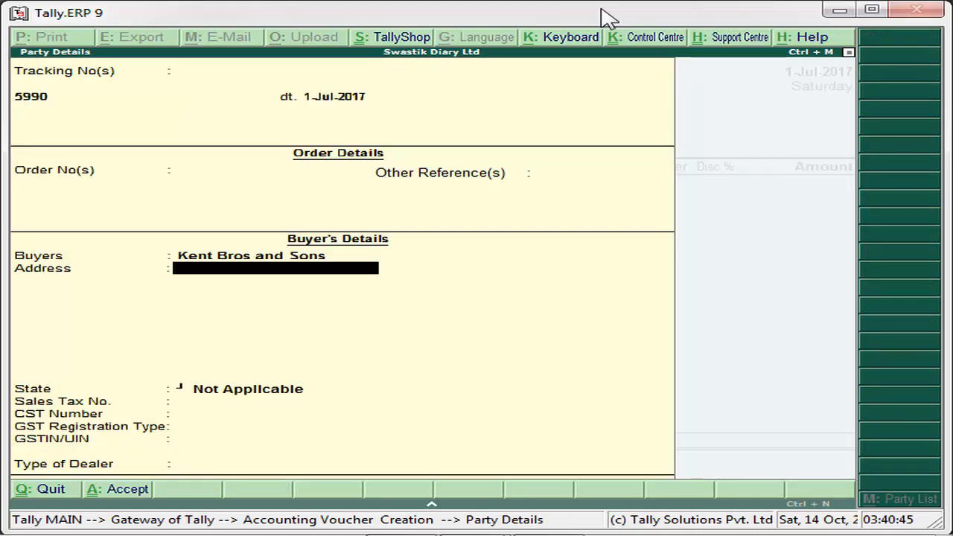
# Leave the buyer's address blank and set the state to Punjab in the party details
pyautogui.press('Return')
pyautogui.press('Return')
pyautogui.press('BackSpace')
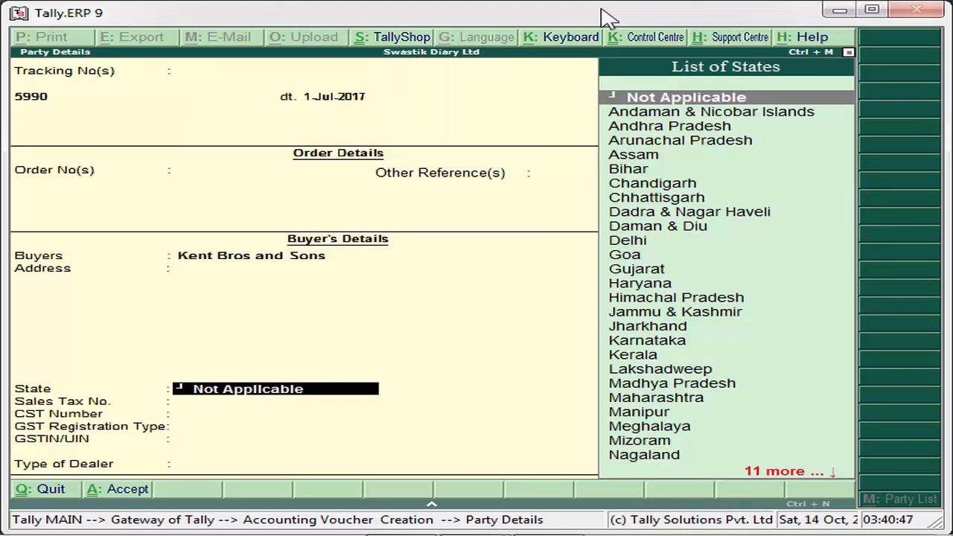
pyautogui.write('Pu')
pyautogui.press('Down')
pyautogui.press('Return')
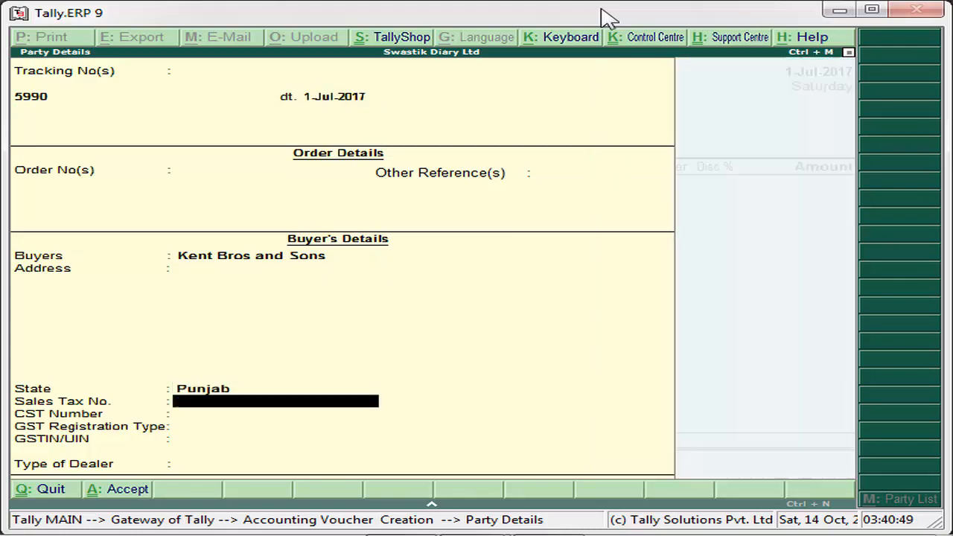
# Set both the GST registration type and the type of dealer to Regular, leaving the tax numbers blank, and accept the party details
pyautogui.press('Return')
pyautogui.press('Return')
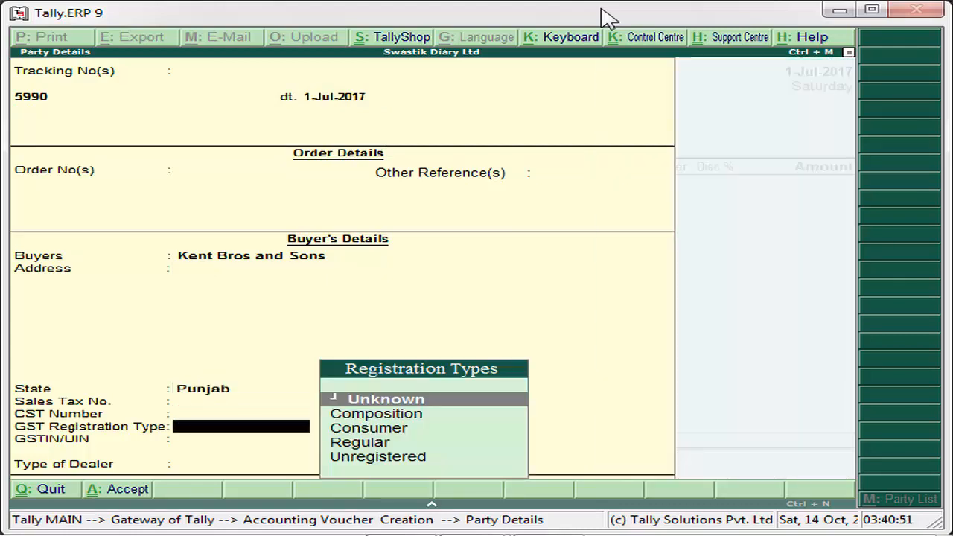
pyautogui.press('Down')
pyautogui.press('Down')
pyautogui.press('Down')
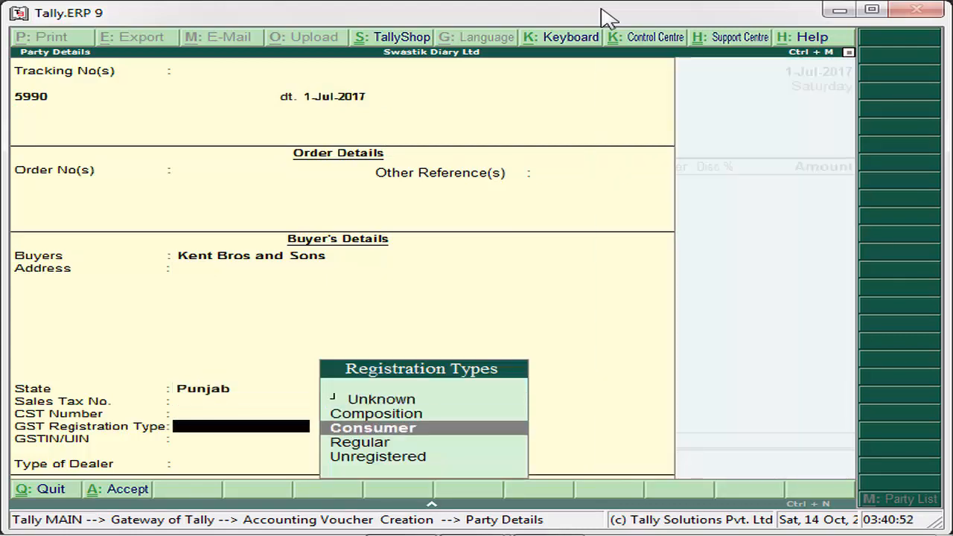
pyautogui.press('Return')
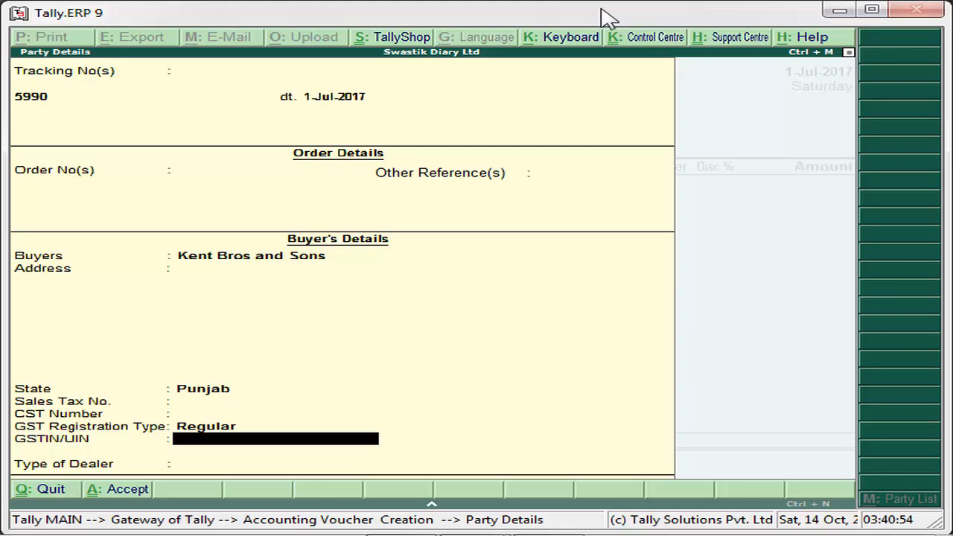
pyautogui.press('Return')
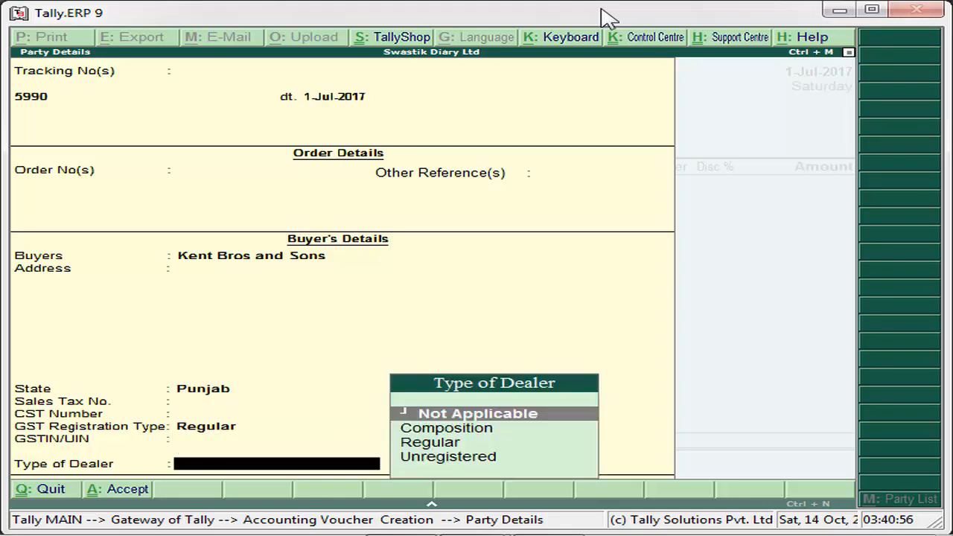
pyautogui.press('Down')
pyautogui.press('Down')
pyautogui.press('Down')
pyautogui.press('Up')
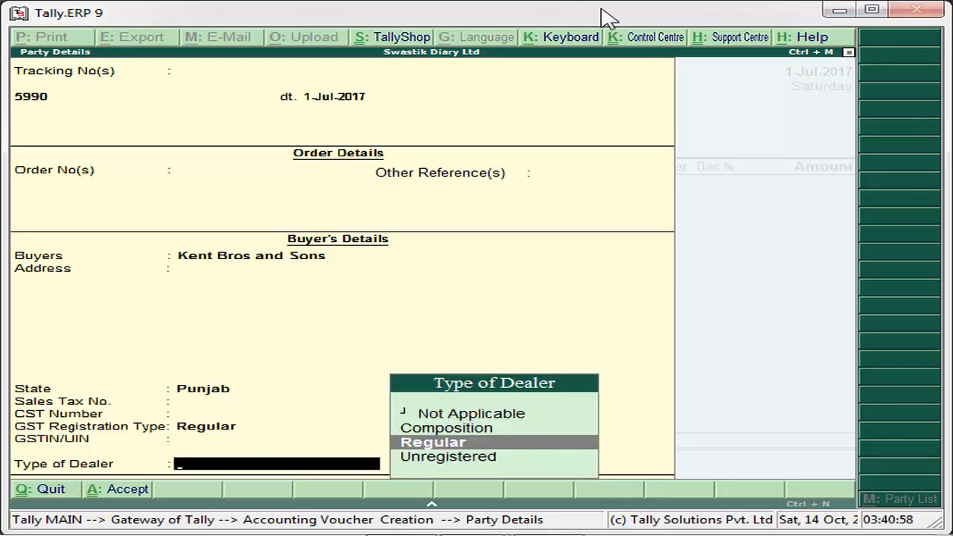
pyautogui.press('Return')
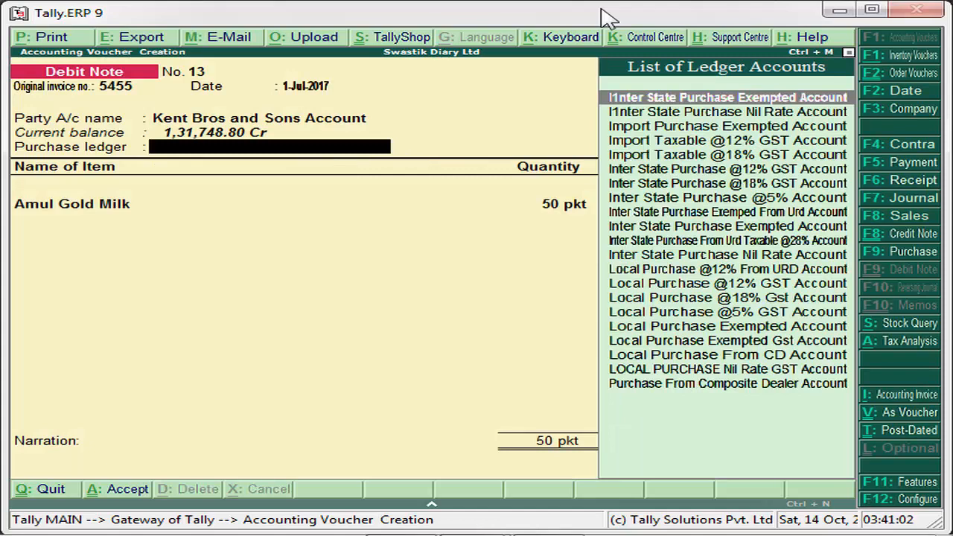
pyautogui.press('Down')
pyautogui.press('Down')
pyautogui.press('Down')
pyautogui.press('Down')
pyautogui.press('Down')
pyautogui.press('Down')
pyautogui.press('Down')
pyautogui.press('Down')
pyautogui.press('Down')
pyautogui.press('Down')
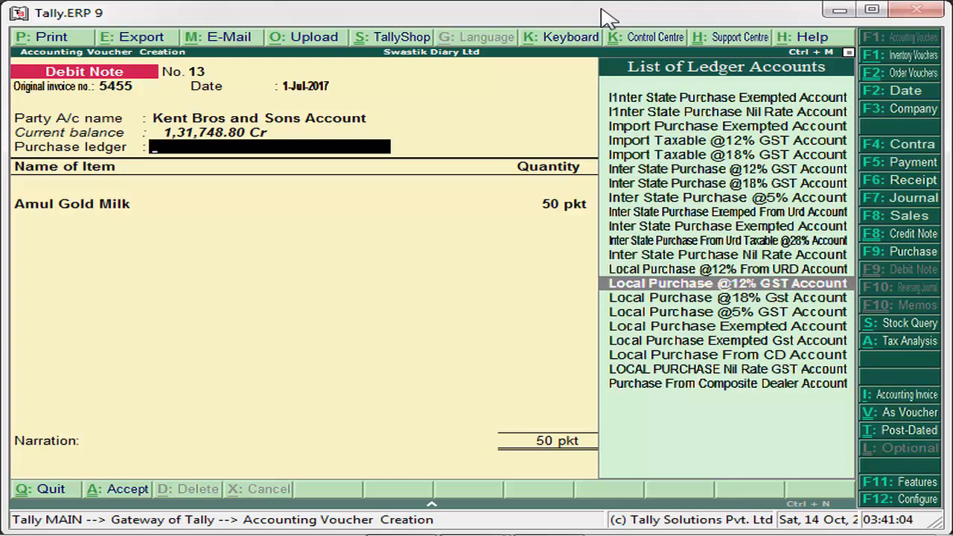
pyautogui.press('Return')
pyautogui.press('Return')
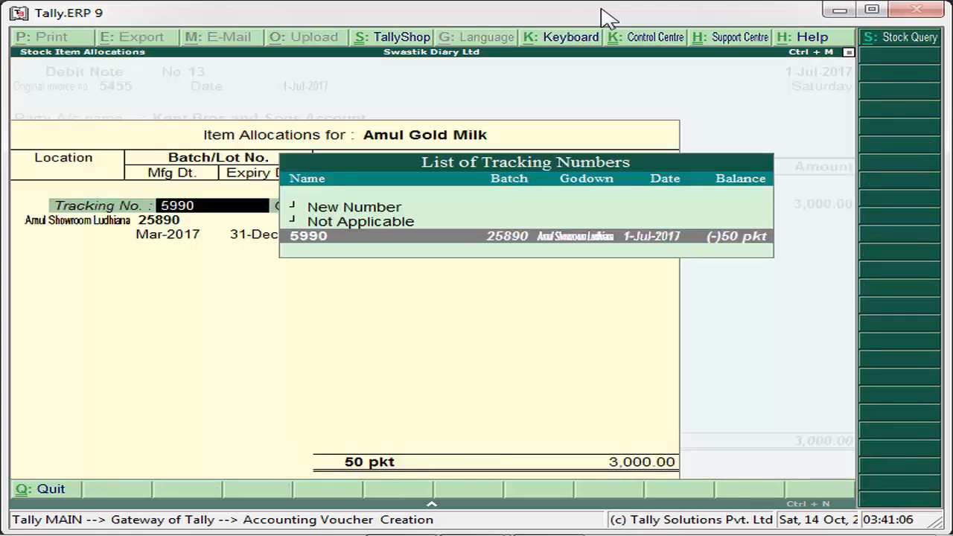
# Accept the Amul Gold Milk allocation with tracking number 5990, batch 25890, and 50 pkt at 60.00
pyautogui.press('Return')
pyautogui.press('Return')
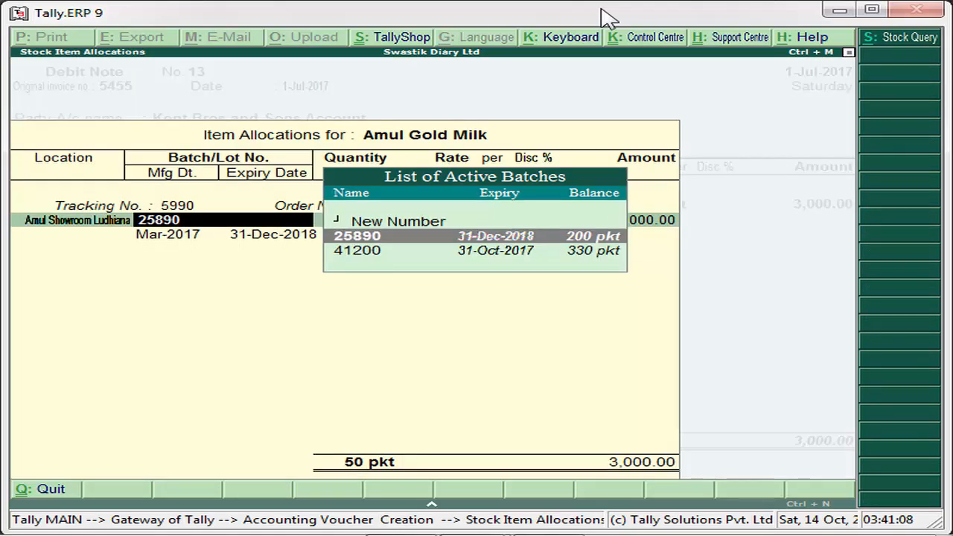
pyautogui.press('Return')
pyautogui.press('Return')
pyautogui.press('Return')
pyautogui.press('Return')
pyautogui.press('Return')
pyautogui.press('Return')
pyautogui.press('Return')
pyautogui.press('Return')
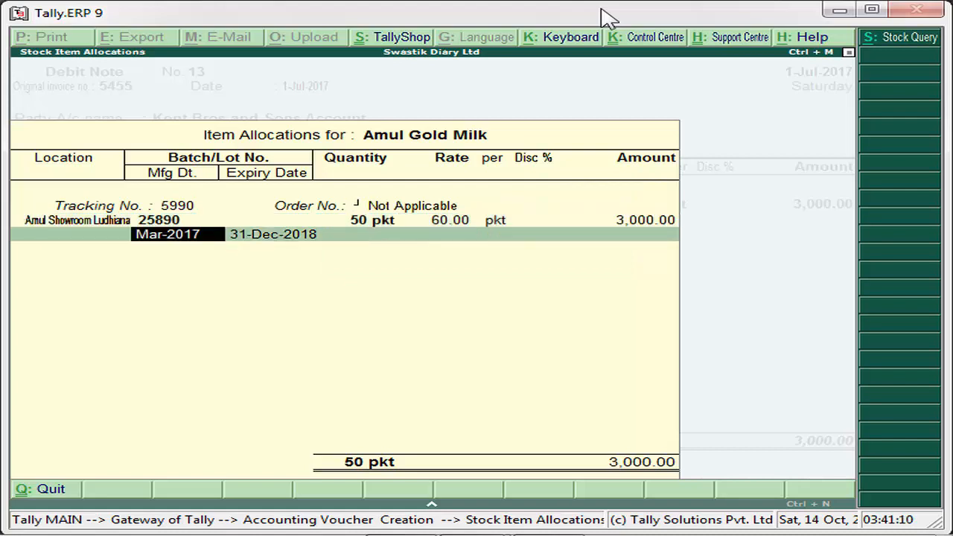
pyautogui.press('Return')
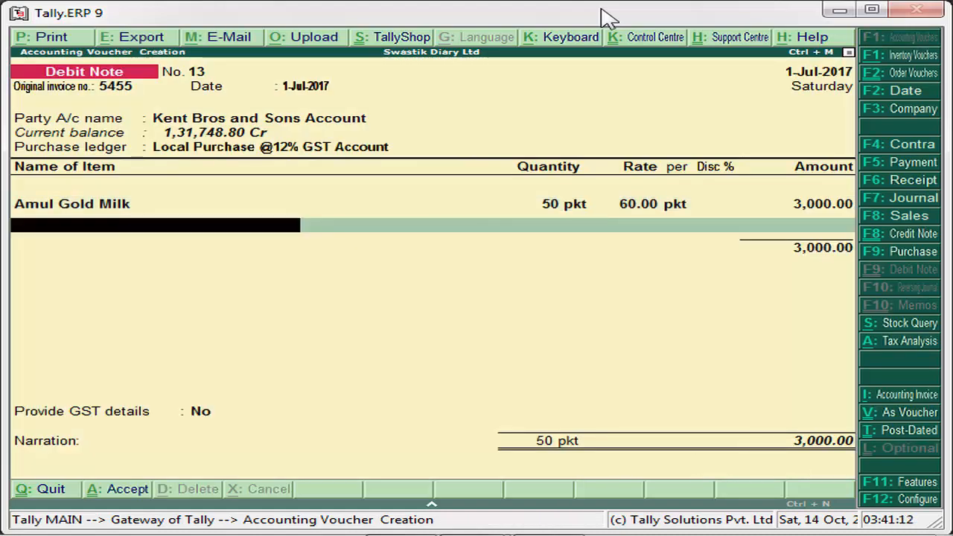
# End the item list and add Input CGST @6% Account with its calculated amount of 180.00
pyautogui.press('Return')
pyautogui.write('O')
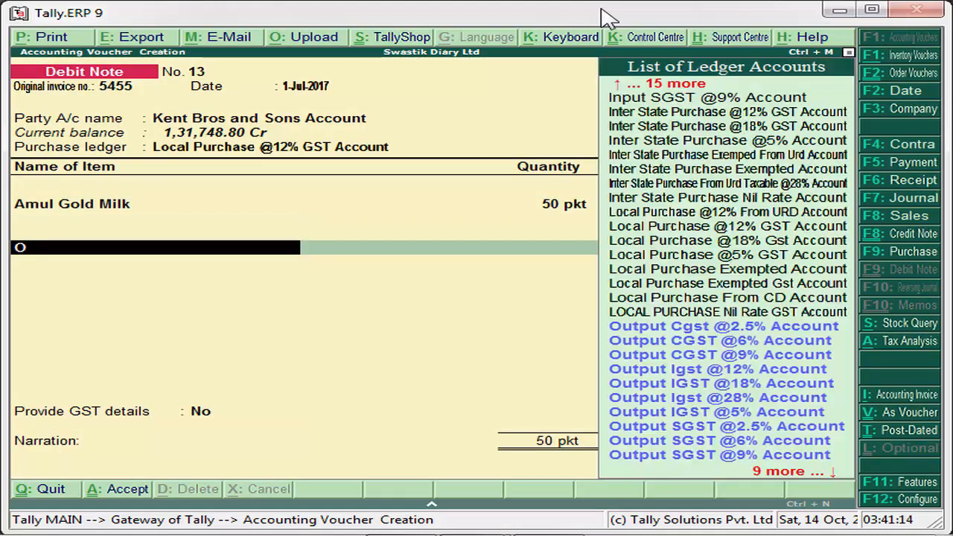
pyautogui.press('BackSpace')
pyautogui.write('In')
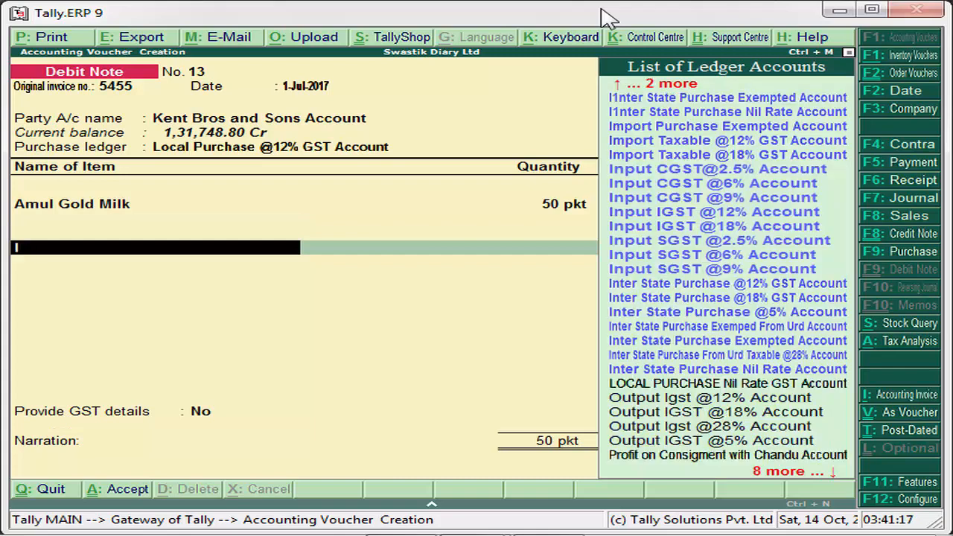
pyautogui.press('Down')
pyautogui.press('Down')
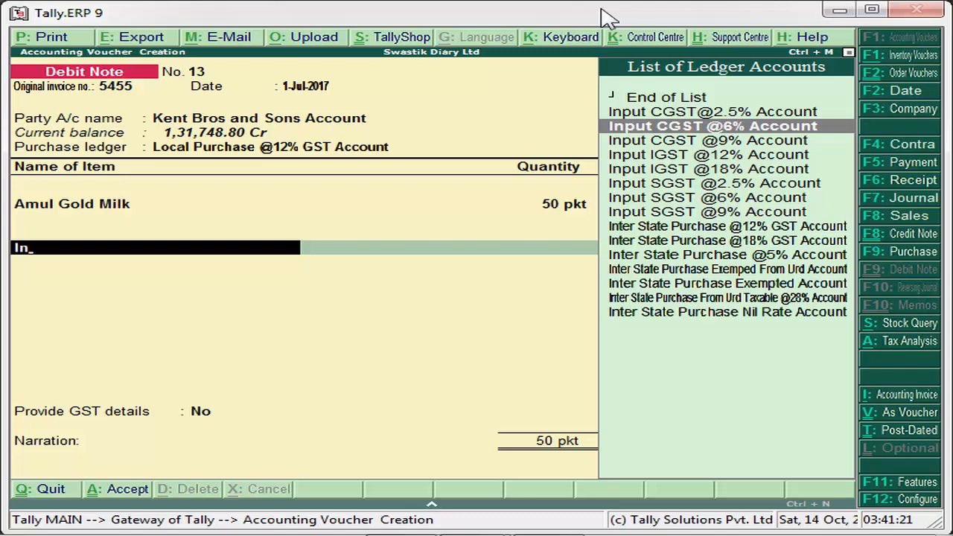
pyautogui.press('Return')
pyautogui.press('Return')
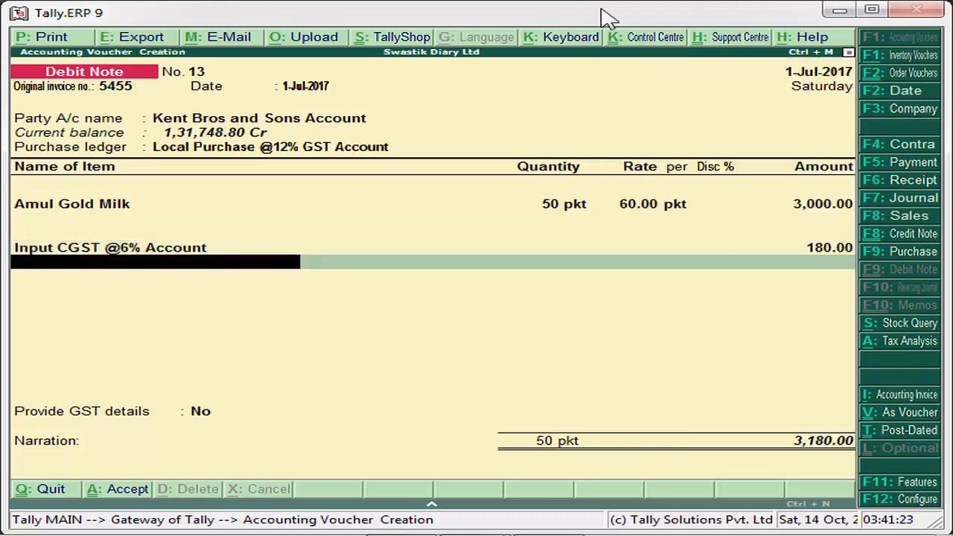
# Add Input SGST @6% Account with its calculated amount of 180.00 below the CGST line
pyautogui.write('In')
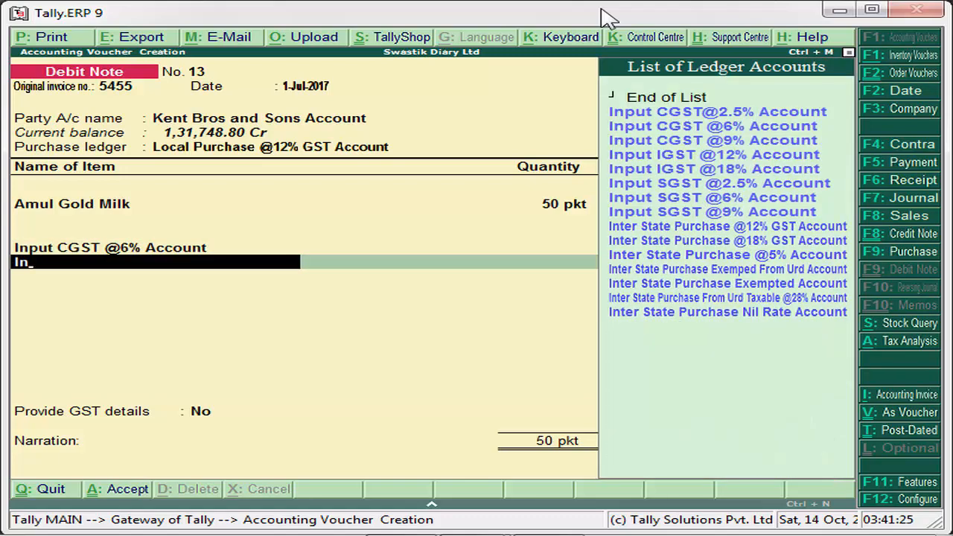
pyautogui.press('Down')
pyautogui.press('Down')
pyautogui.press('Down')
pyautogui.press('Down')
pyautogui.press('Down')
pyautogui.press('Down')
pyautogui.press('Down')
pyautogui.press('Return')
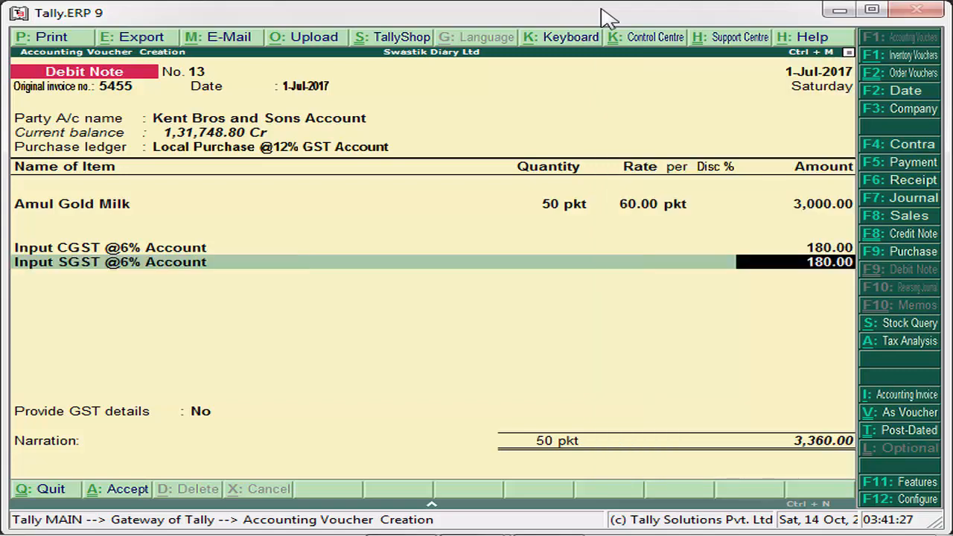
pyautogui.press('Return')
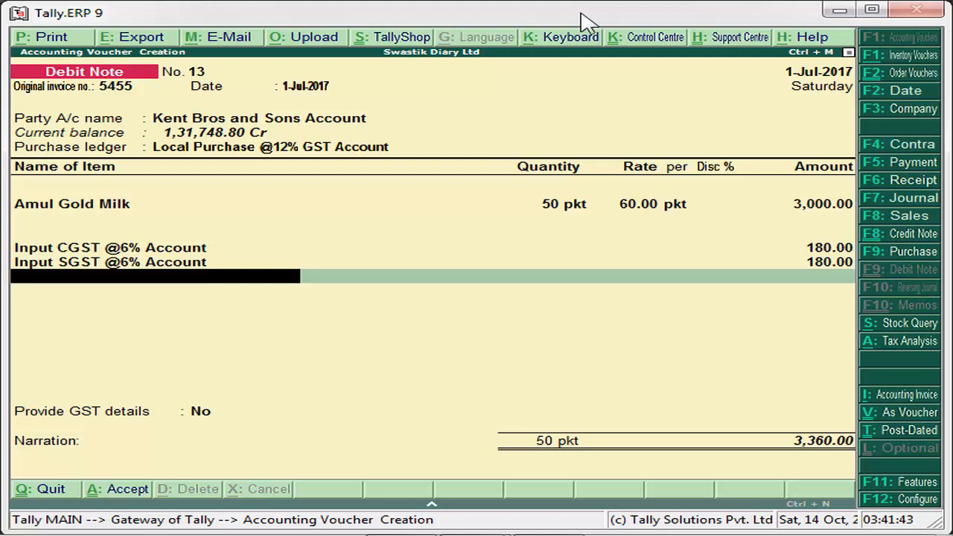
# End the ledger list, choose to provide GST details, and enter supplier's debit/credit note number 59600 dated 1-Apr-2017
pyautogui.press('Return')
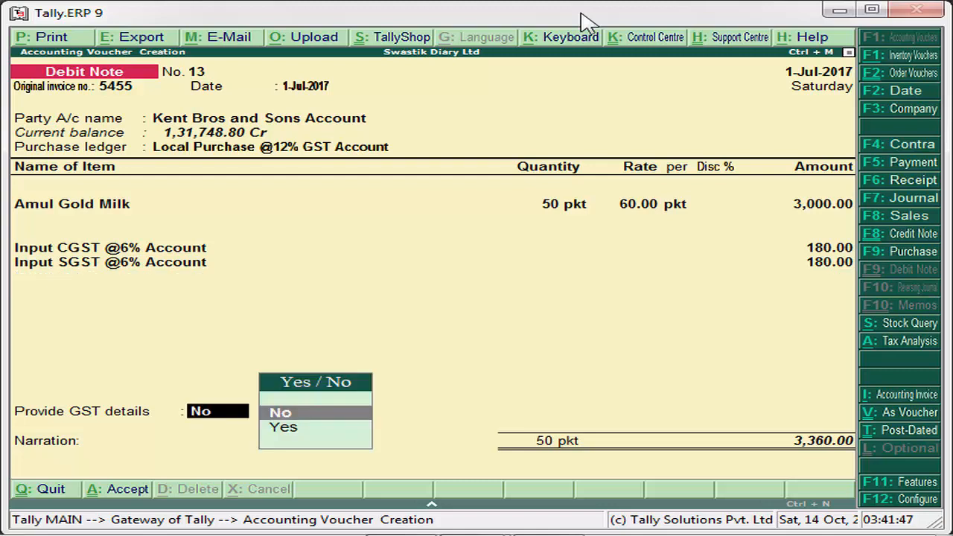
pyautogui.press('Down')
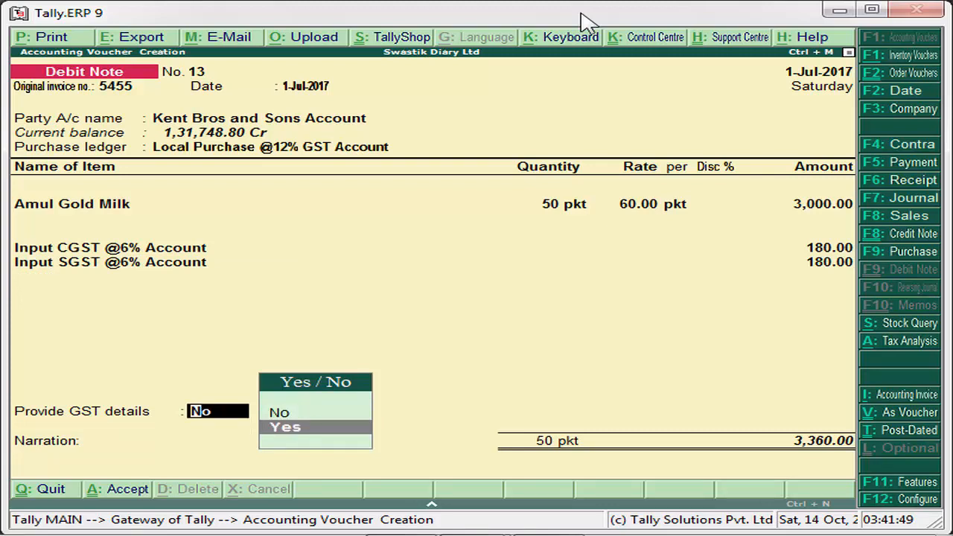
pyautogui.press('Return')
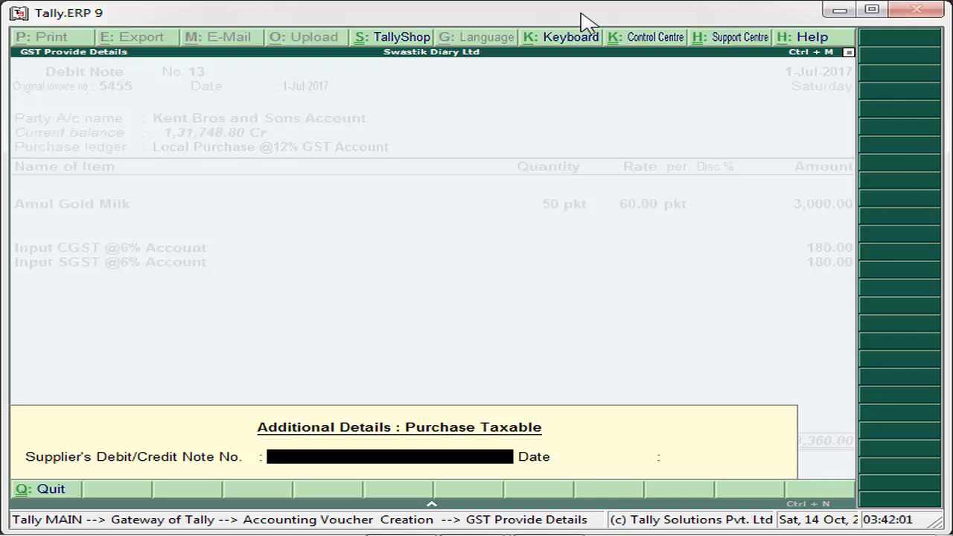
pyautogui.write('59600')
pyautogui.press('Return')
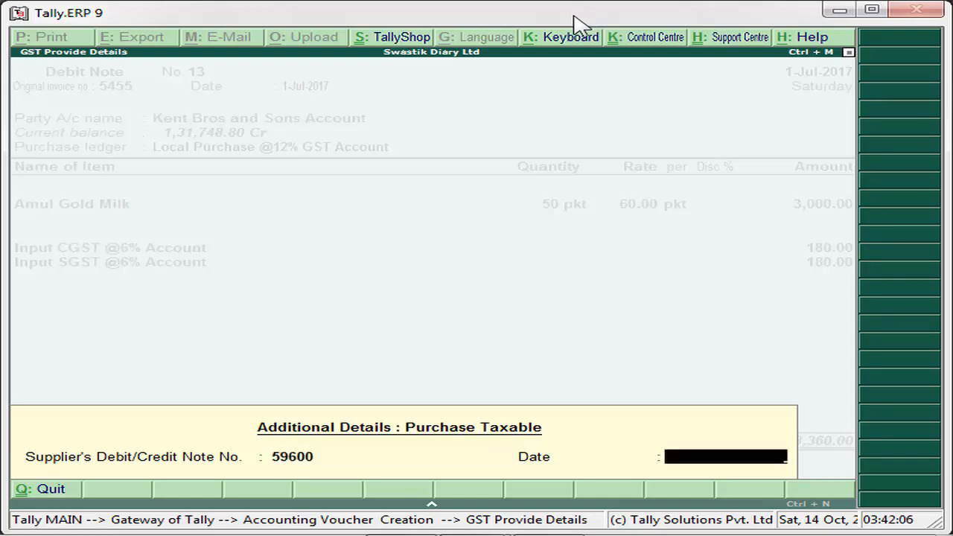
pyautogui.write('1-4')
pyautogui.press('Return')
pyautogui.press('Return')
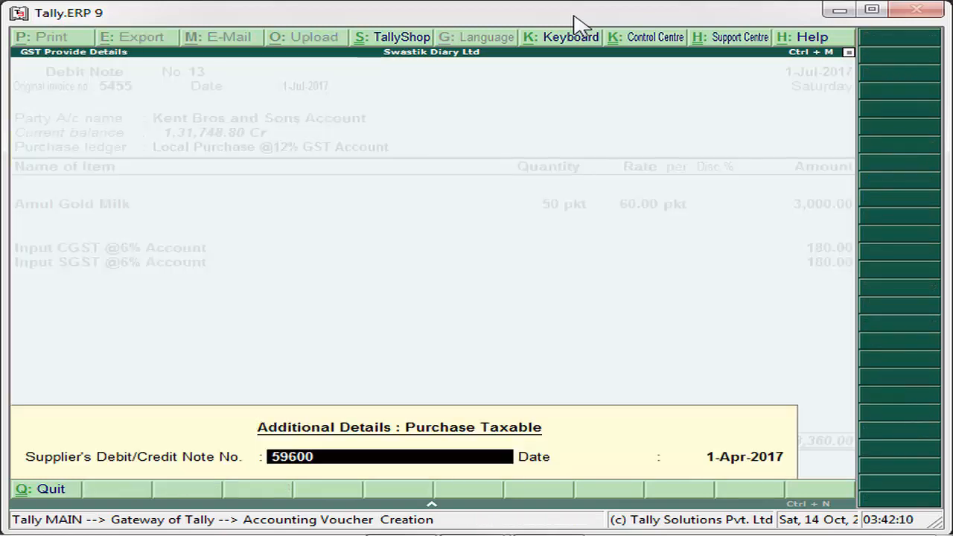
# Keep debit/credit note number 59600 and set the supplier note's date to 2 July in the GST details
pyautogui.press('Return')
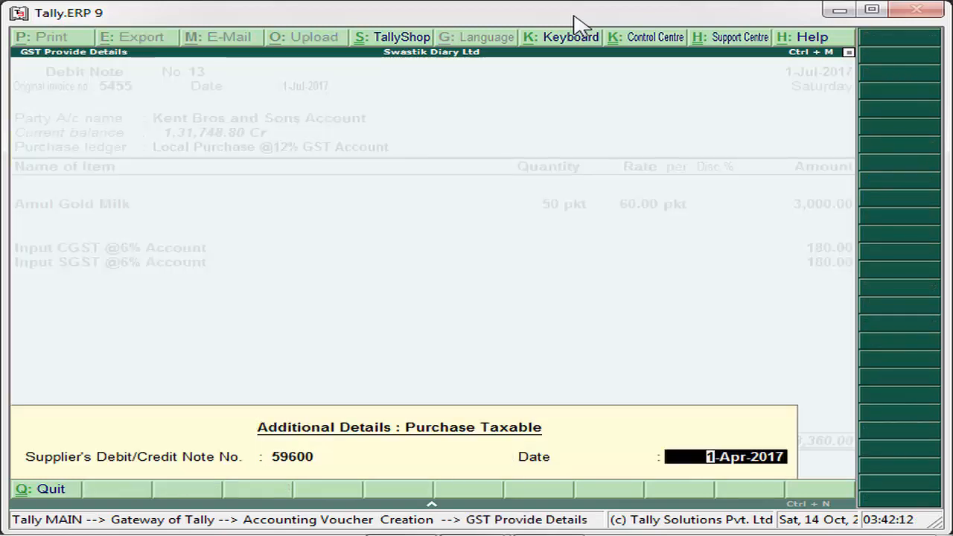
pyautogui.write('1-')
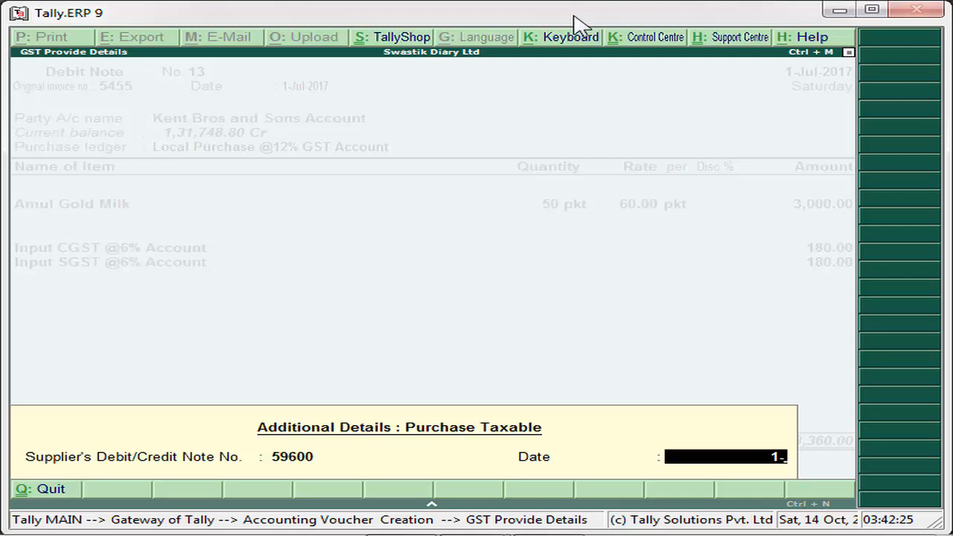
pyautogui.write('2')
pyautogui.press('BackSpace')
pyautogui.press('BackSpace')
pyautogui.write('2-july')
pyautogui.press('Return')
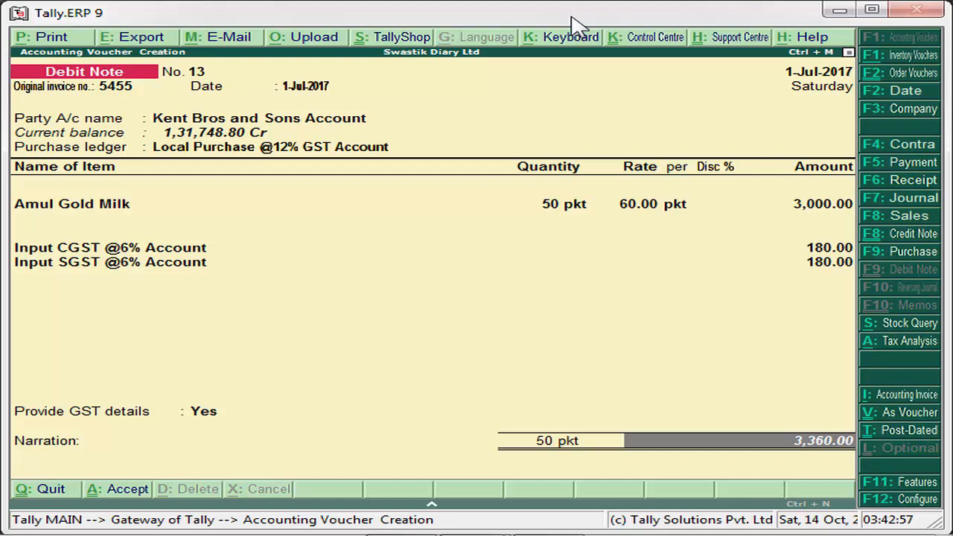
# Allocate the Kent Bros and Sons debit note amount as Agst Ref to pending bill 760000
pyautogui.press('Return')
pyautogui.press('Return')
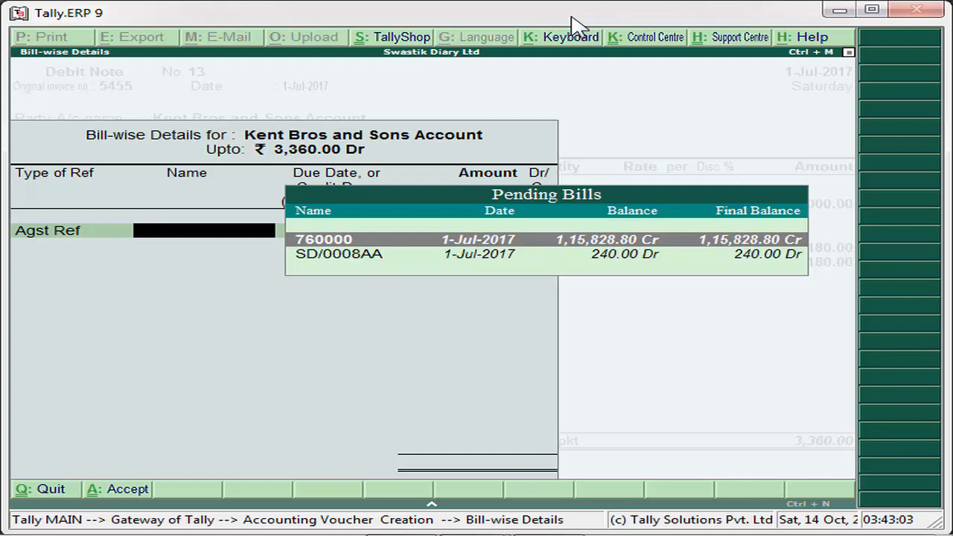
pyautogui.press('Return')
pyautogui.press('Return')
pyautogui.press('Return')
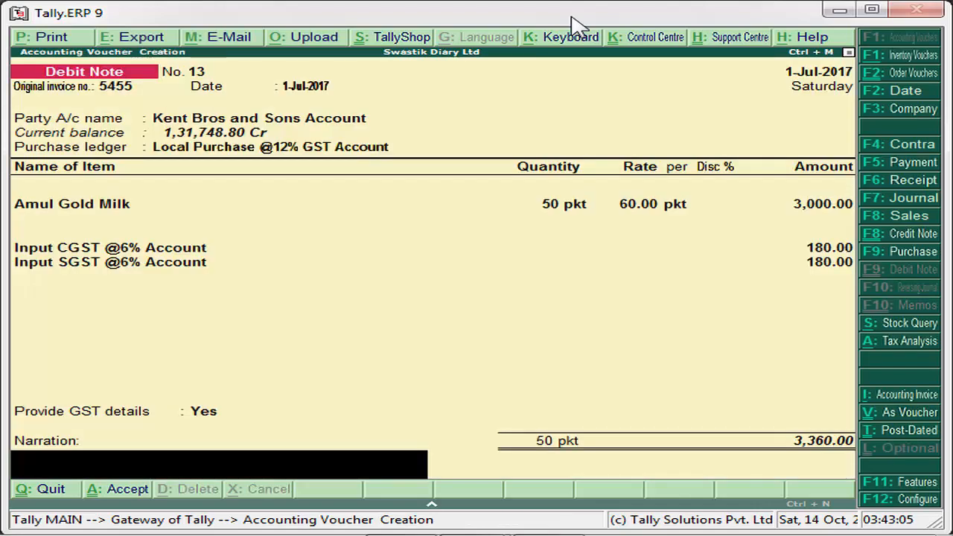
# Save the debit note without a narration and leave accounting voucher entry
pyautogui.press('Return')
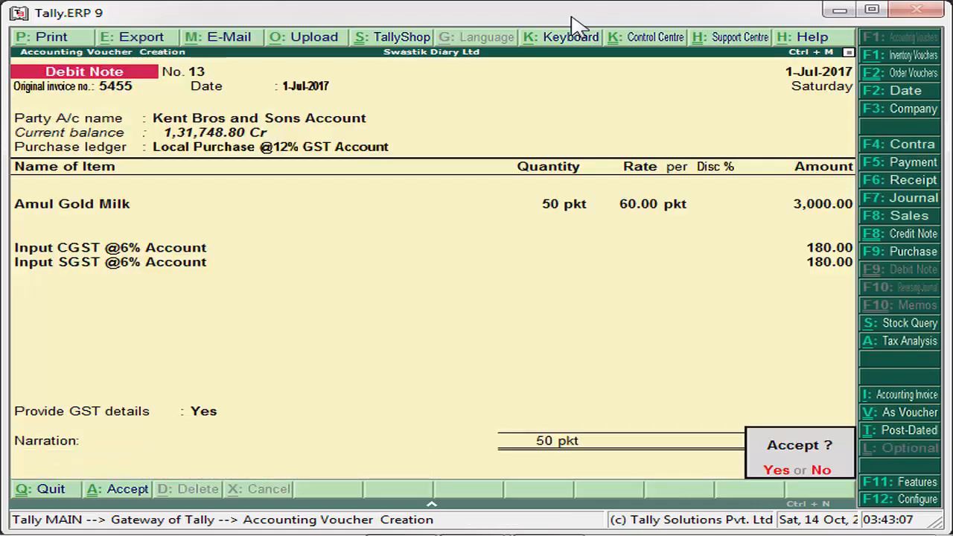
pyautogui.press('Return')
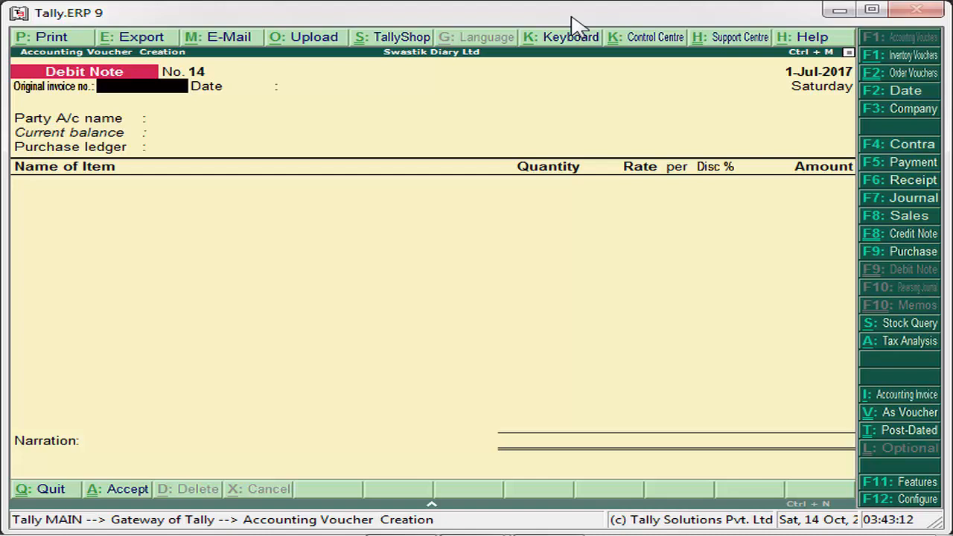
pyautogui.press('Escape')
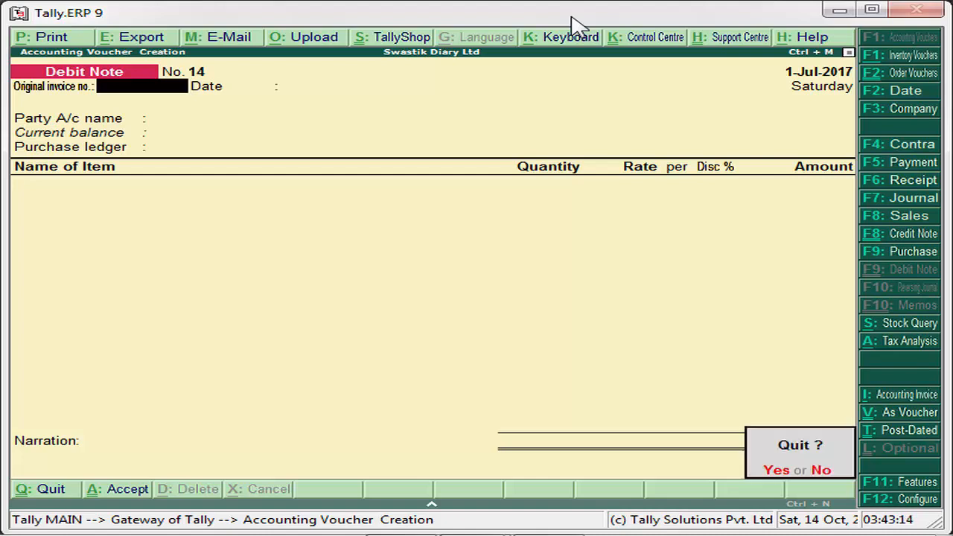
pyautogui.press('Return')
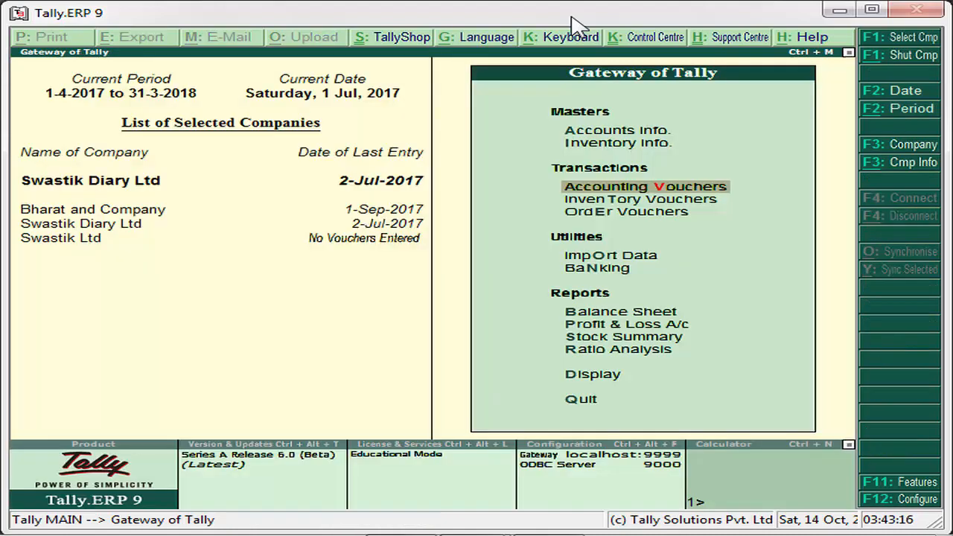
# Create a Rejections In inventory voucher with Raj Traders Account as the ledger account and customer
pyautogui.press('Down')
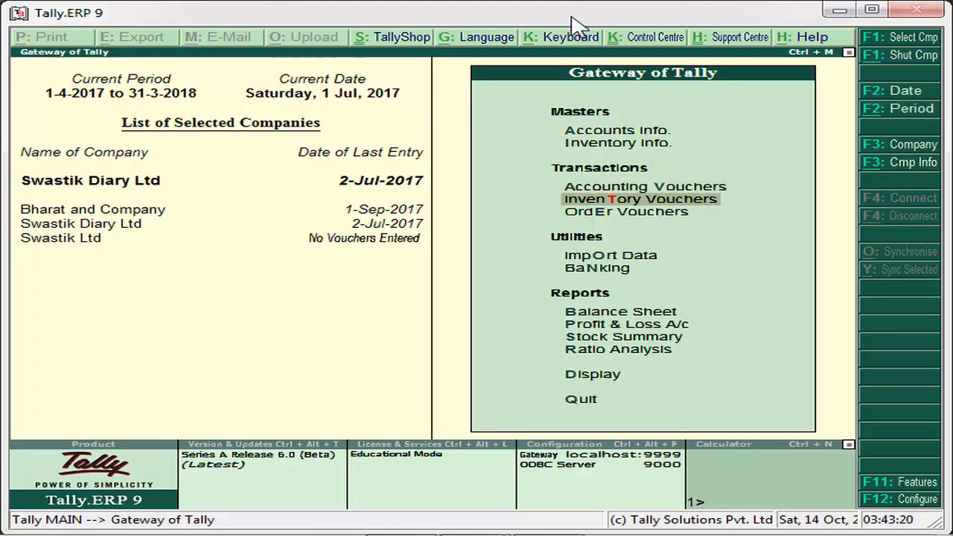
pyautogui.press('Return')
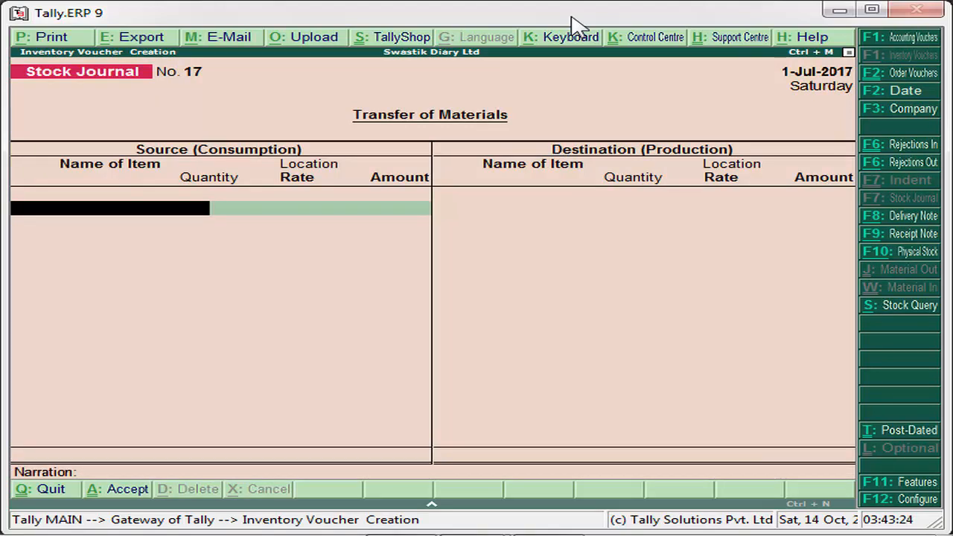
pyautogui.click(910, 146)
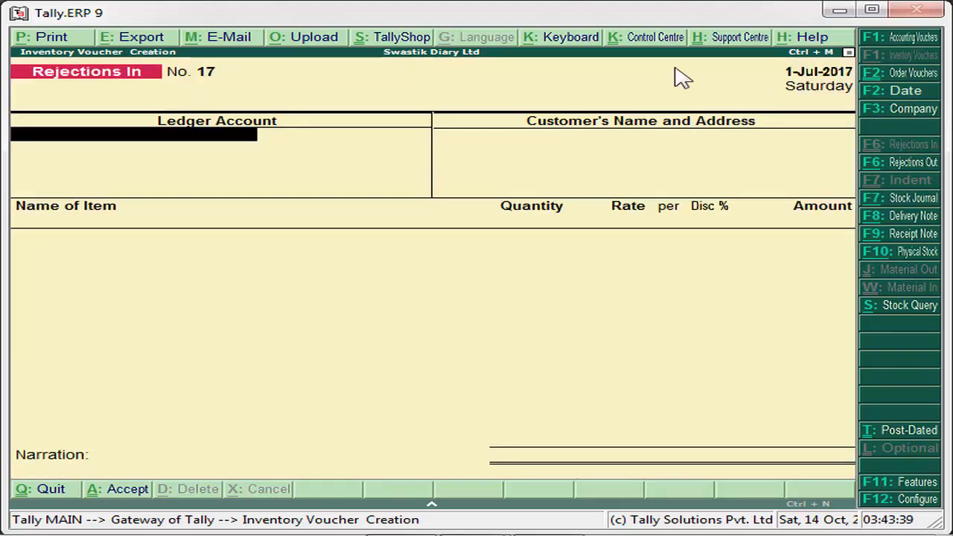
pyautogui.write('Raj')
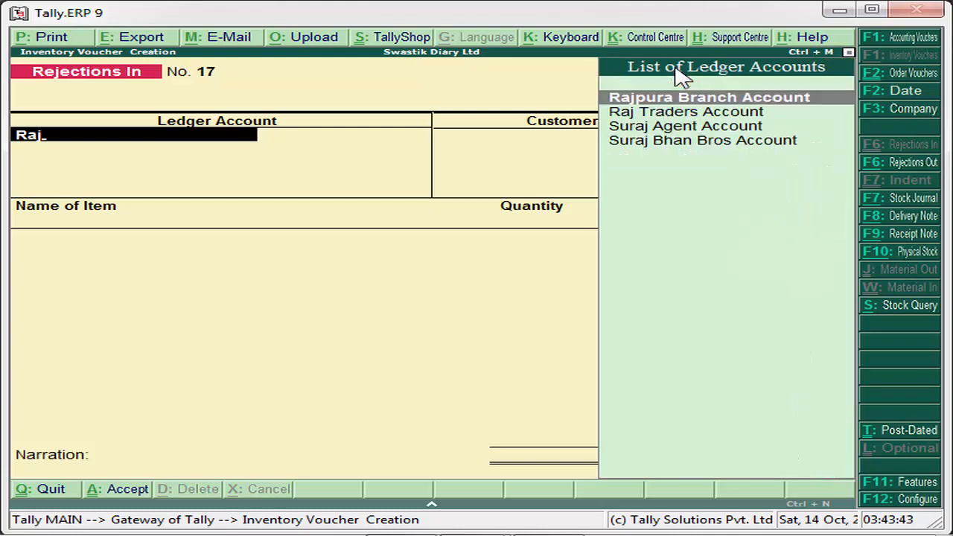
pyautogui.press('Down')
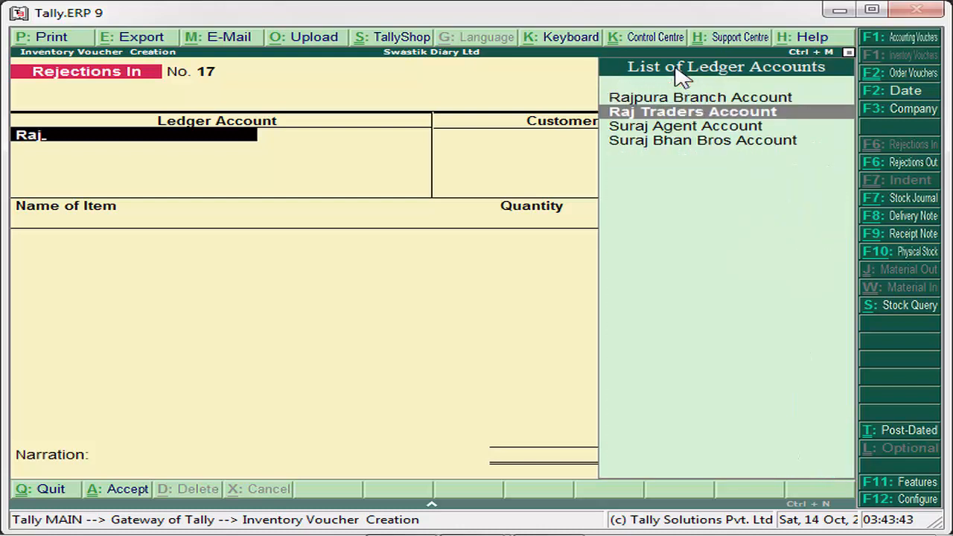
pyautogui.press('Return')
pyautogui.press('Return')
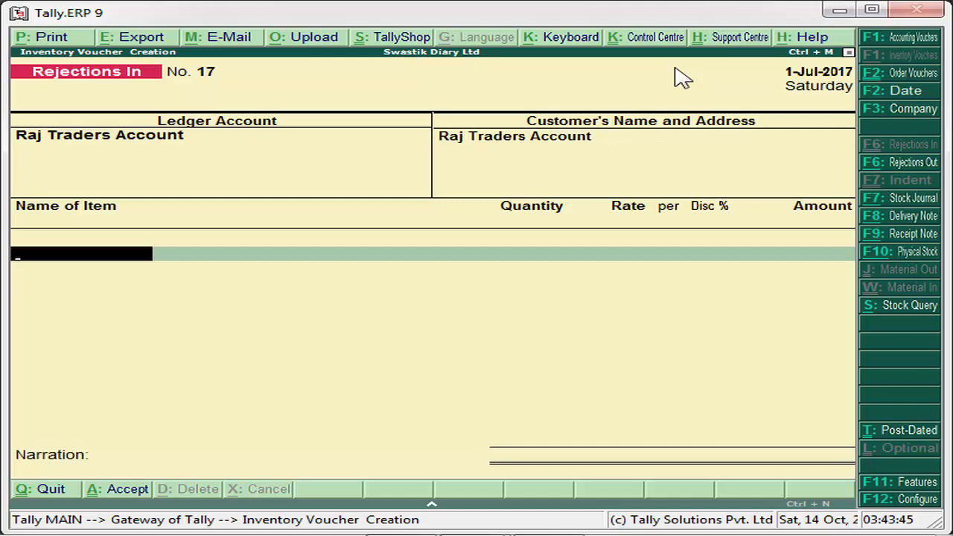
# Add Amul Malai Paneer as the stock item of the Rejections In voucher
pyautogui.write('A')
pyautogui.press('Down')
pyautogui.press('Down')
pyautogui.press('Down')
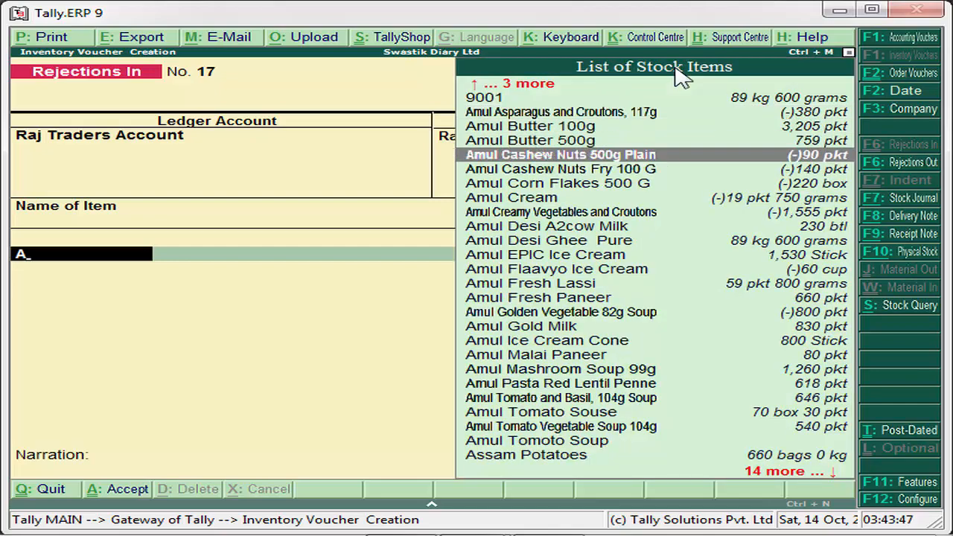
pyautogui.press('Down')
pyautogui.press('Down')
pyautogui.press('Down')
pyautogui.press('Down')
pyautogui.press('Down')
pyautogui.press('Down')
pyautogui.press('Down')
pyautogui.press('Down')
pyautogui.press('Down')
pyautogui.press('Down')
pyautogui.press('Down')
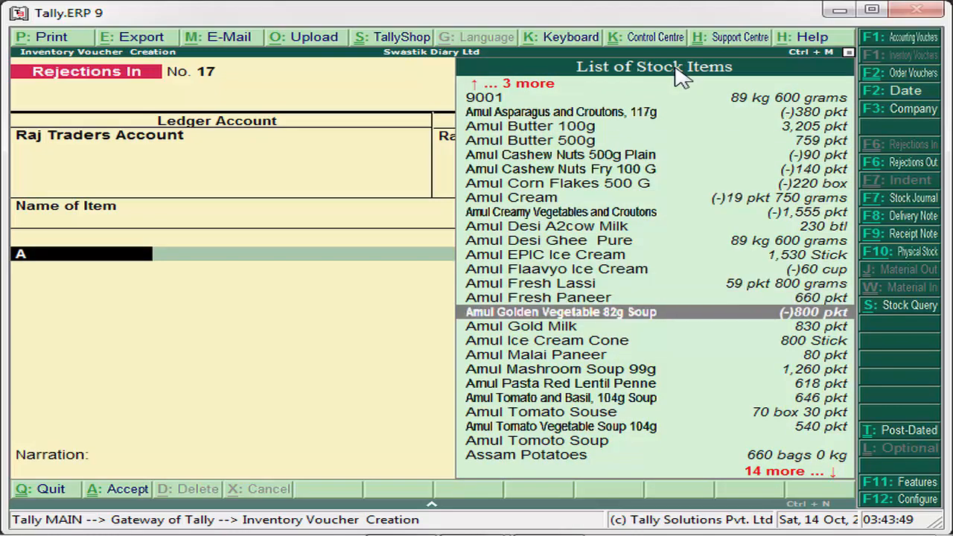
pyautogui.press('Down')
pyautogui.press('Down')
pyautogui.press('Down')
pyautogui.press('Return')
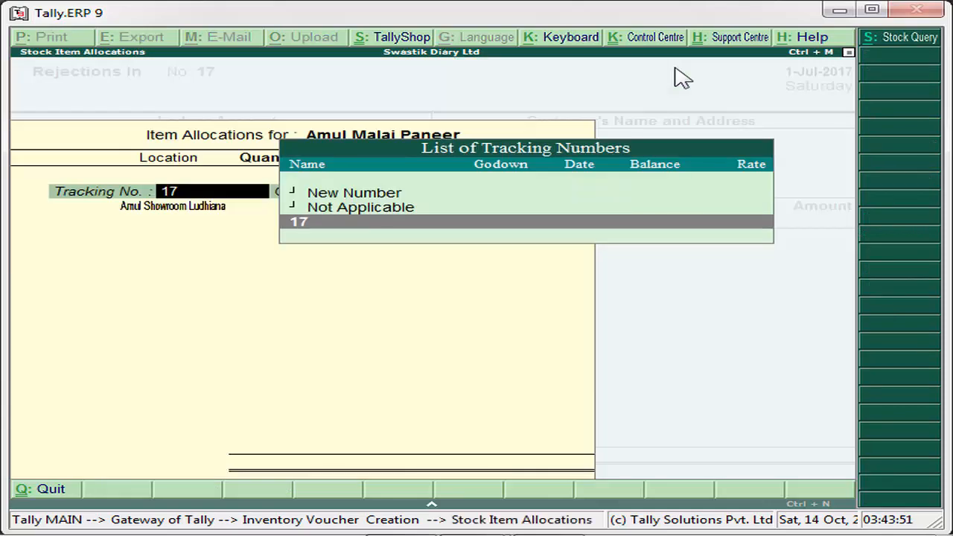
# Assign new tracking number K-8006 to Amul Malai Paneer and leave its order number as Not Applicable
pyautogui.press('Up')
pyautogui.press('Up')
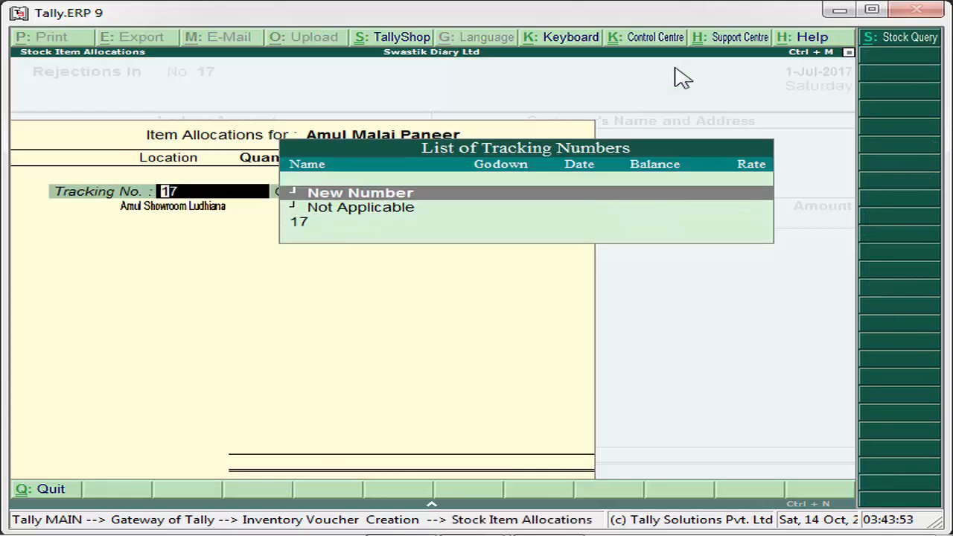
pyautogui.press('Return')
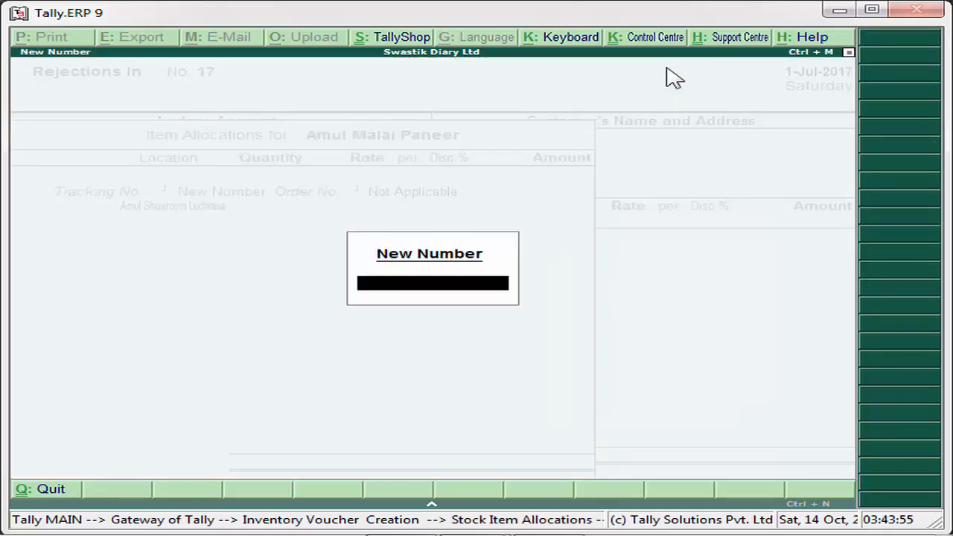
pyautogui.write('1580')
pyautogui.press('BackSpace')
pyautogui.press('BackSpace')
pyautogui.press('BackSpace')
pyautogui.press('BackSpace')
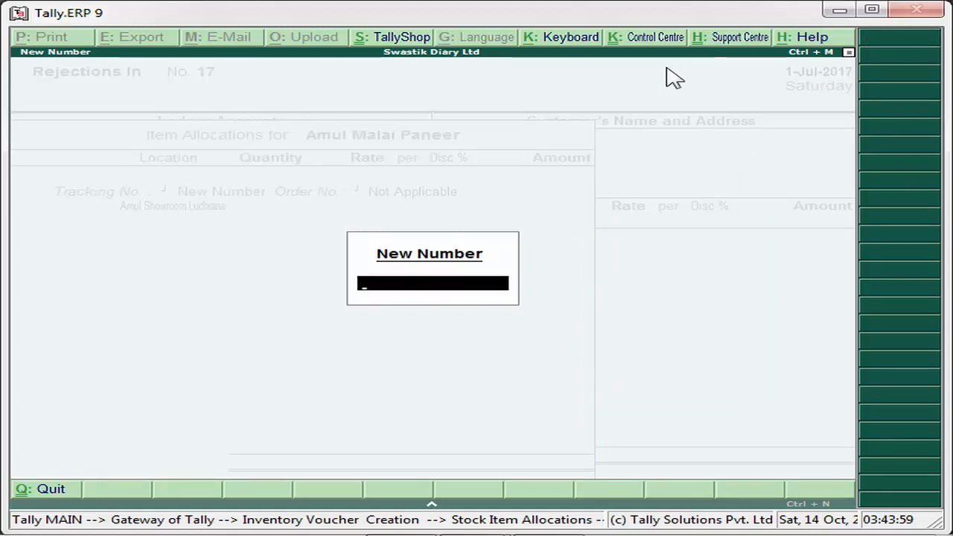
pyautogui.write('K-8006')
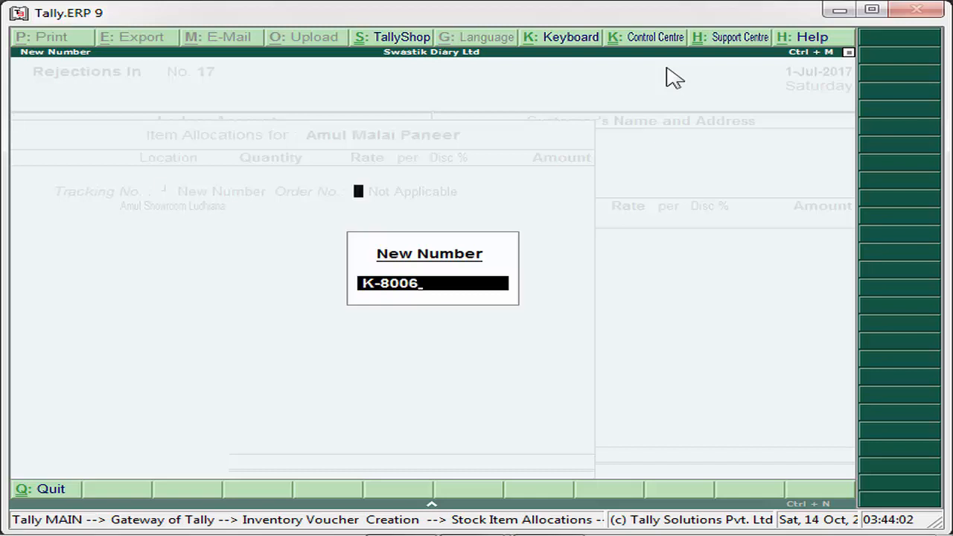
pyautogui.press('Return')
pyautogui.press('Return')
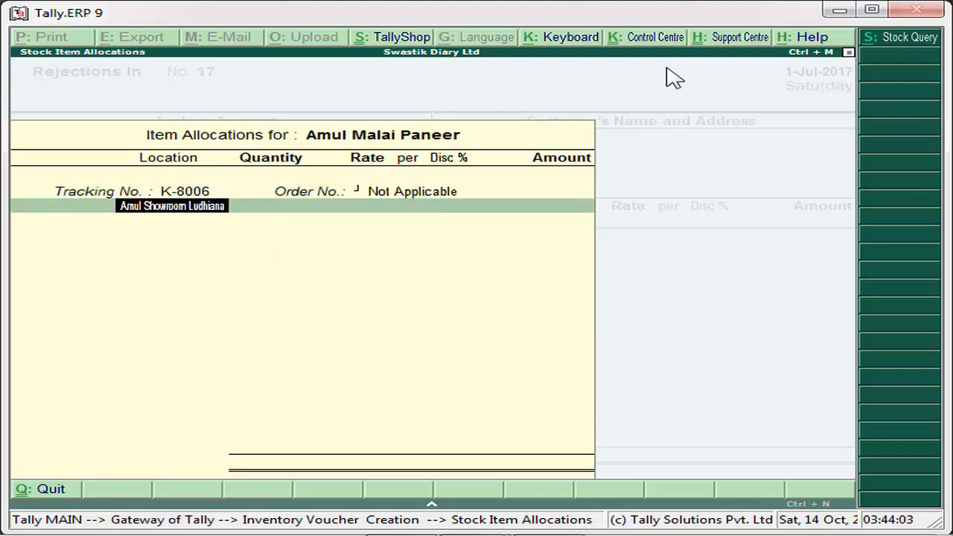
# Allocate 120 pkt of Amul Malai Paneer at 210.00 to Amul Showroom Ludhiana without a discount
pyautogui.press('Return')
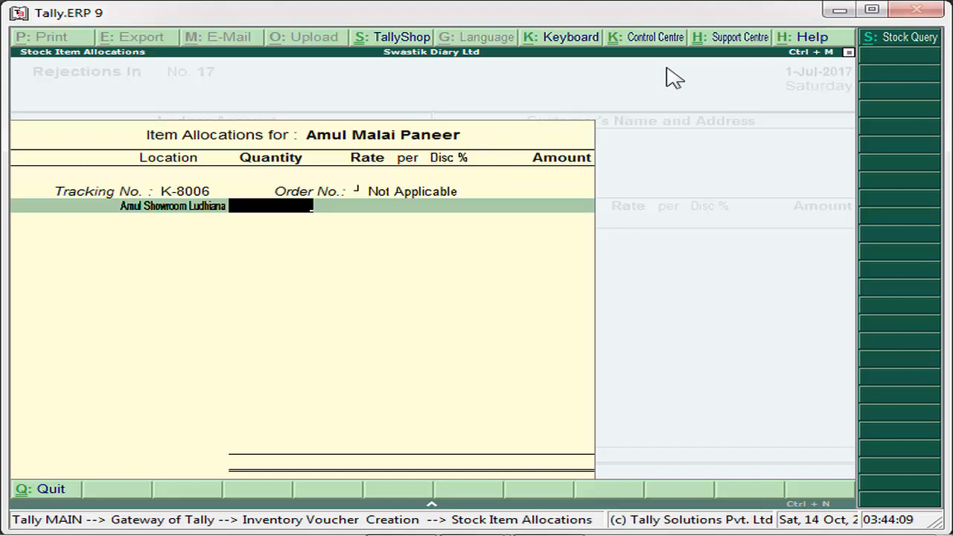
pyautogui.write('120')
pyautogui.press('Return')
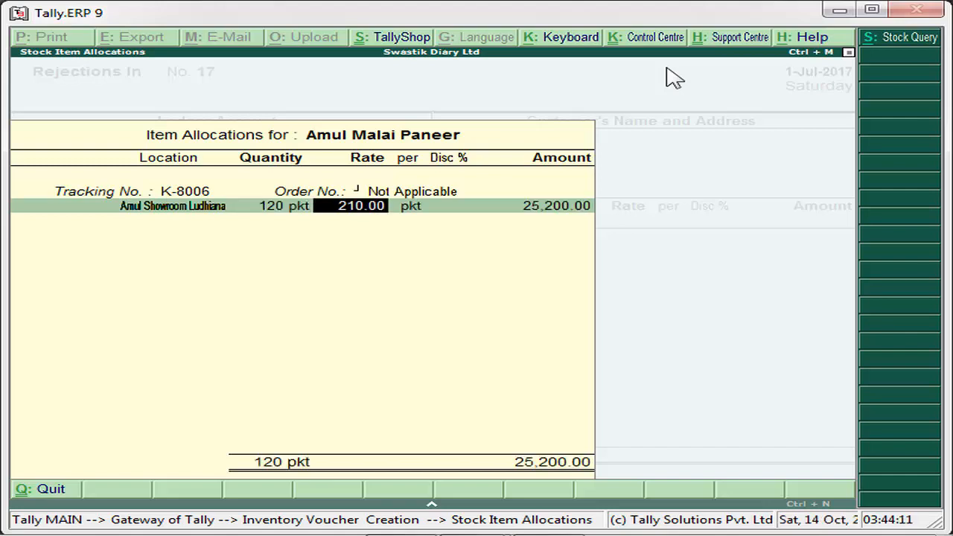
pyautogui.press('Return')
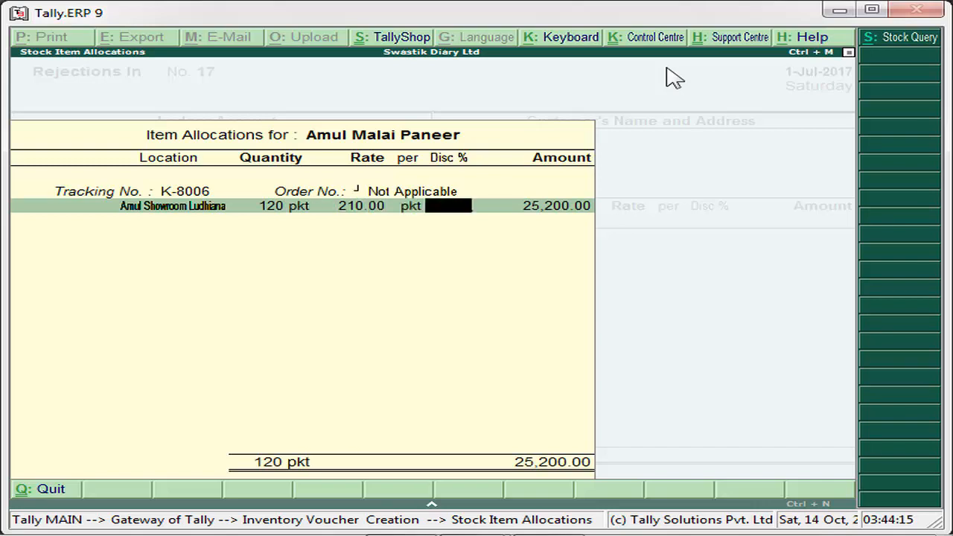
pyautogui.press('Return')
pyautogui.press('Return')
pyautogui.press('Return')
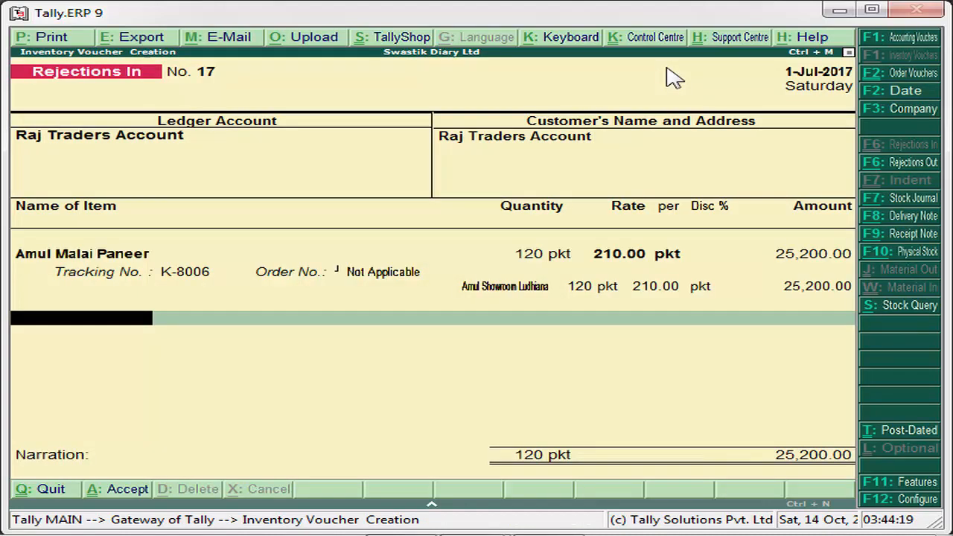
# End the item list, save the Rejections In voucher without a narration, and leave inventory voucher entry
pyautogui.press('Return')
pyautogui.press('Return')
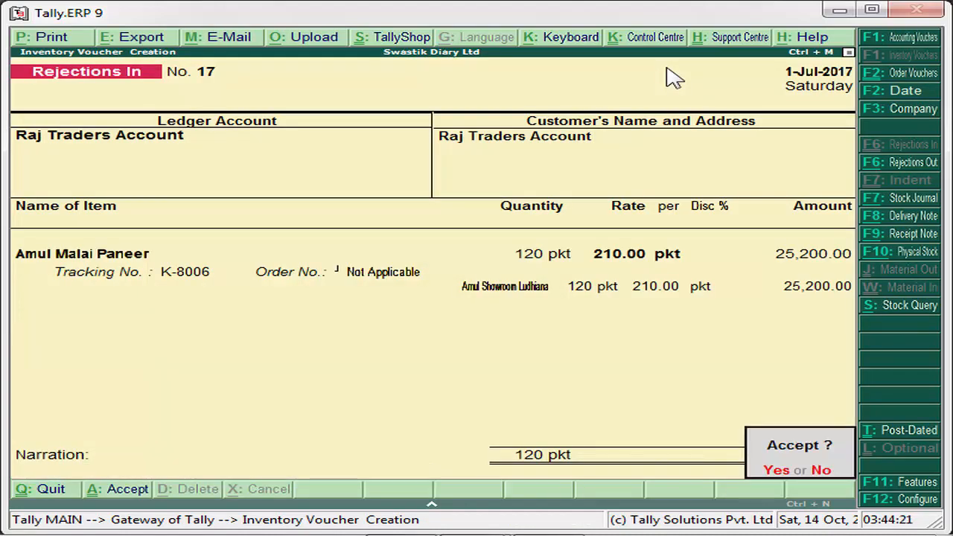
pyautogui.press('Return')
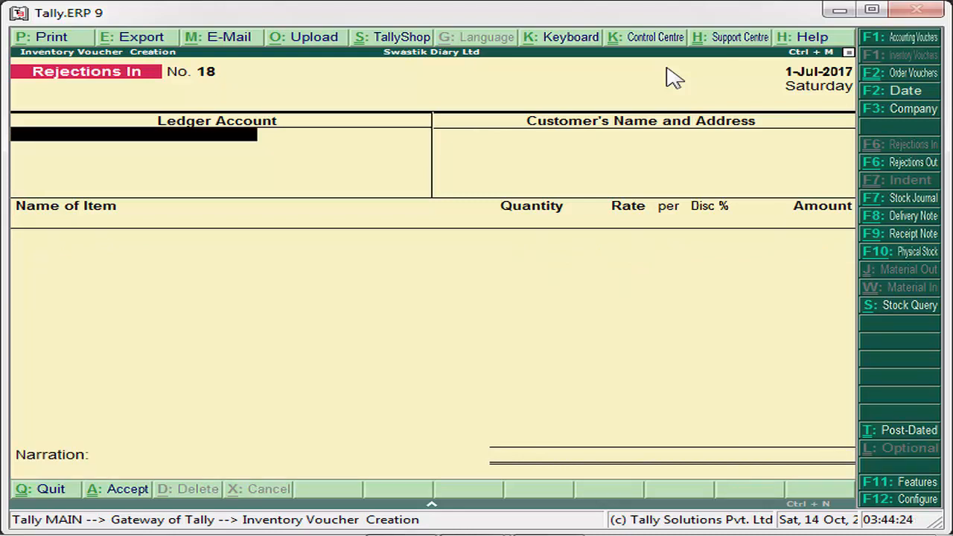
pyautogui.press('Escape')
pyautogui.press('y')
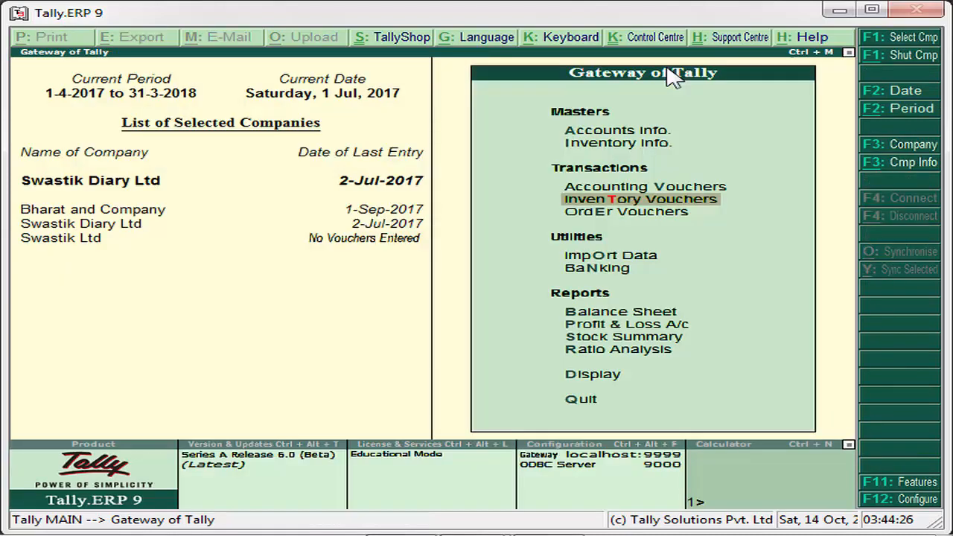
# Start a credit note in accounting voucher entry and switch it to invoice mode
pyautogui.press('Up')
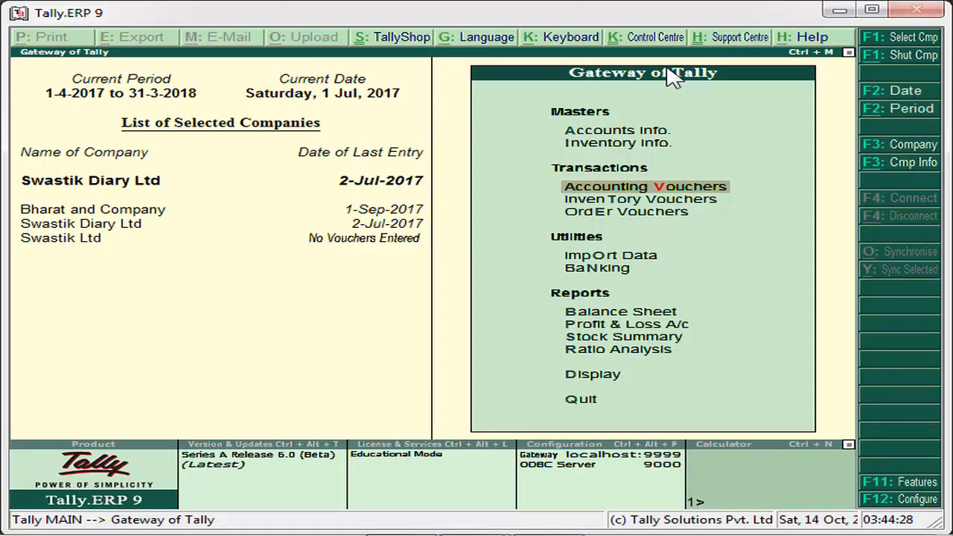
pyautogui.press('Return')
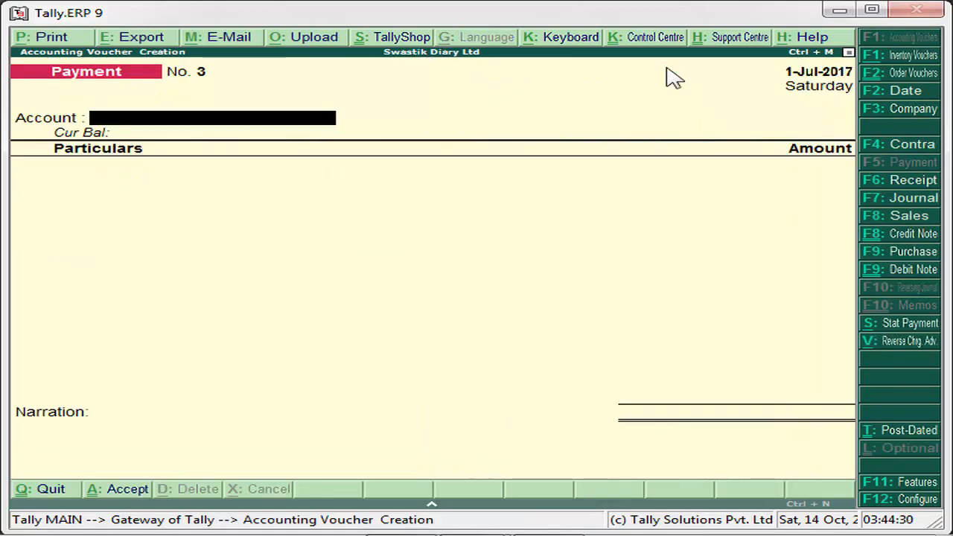
pyautogui.click(909, 239)
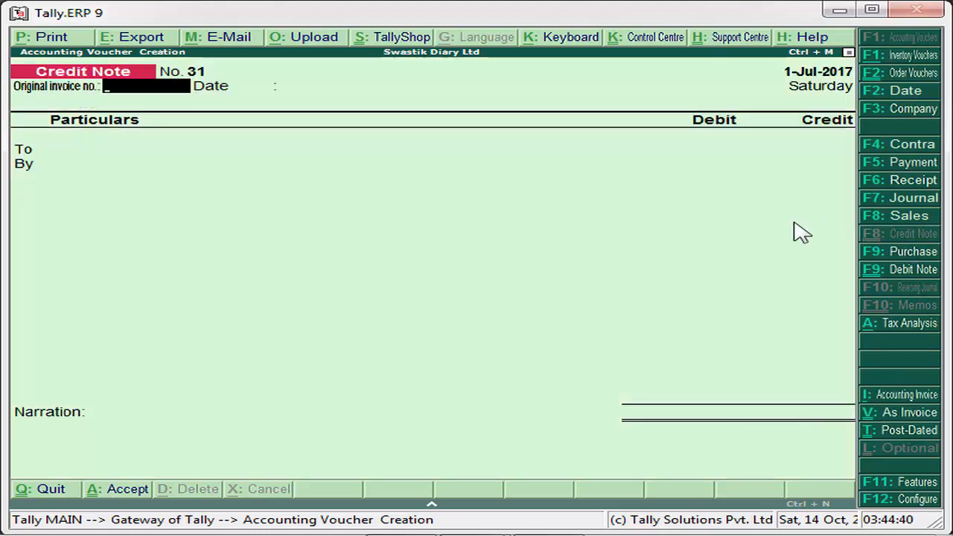
pyautogui.click(899, 415)
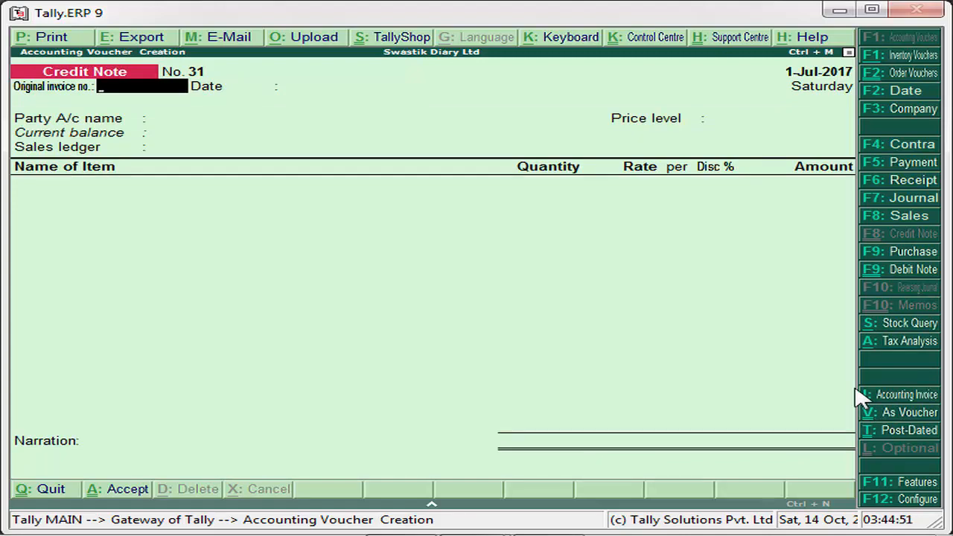
# Enter original invoice number 54874 with date 1-Jul-2017 in the credit note
pyautogui.write('54874')
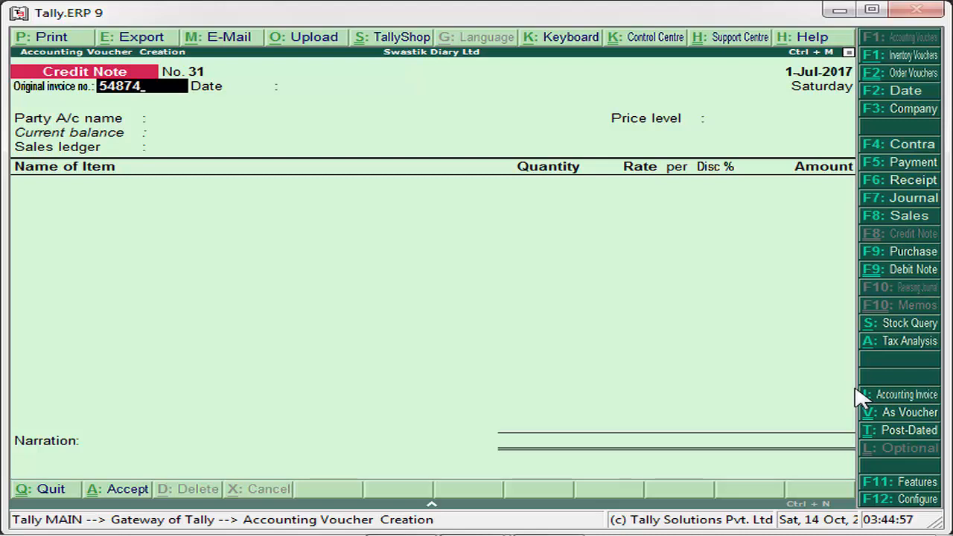
pyautogui.press('Return')
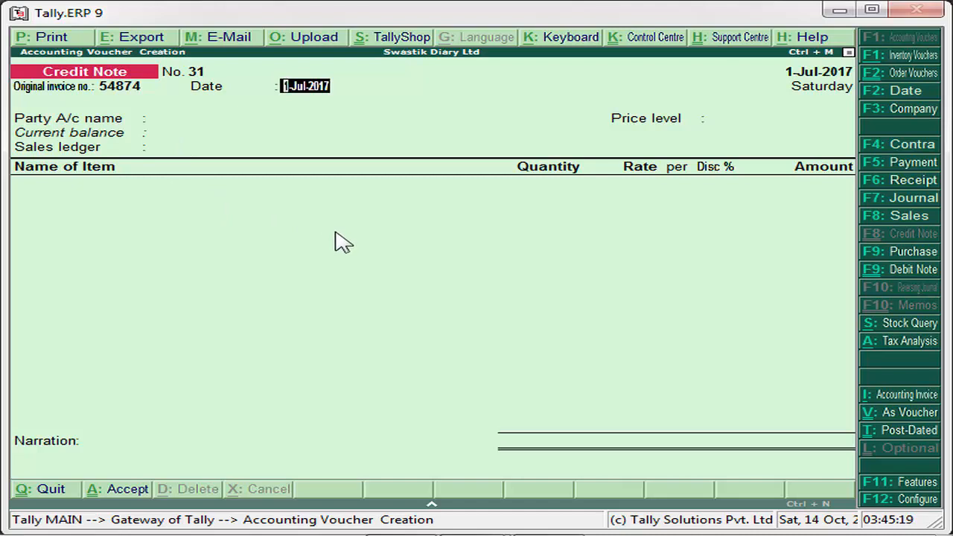
pyautogui.press('Return')
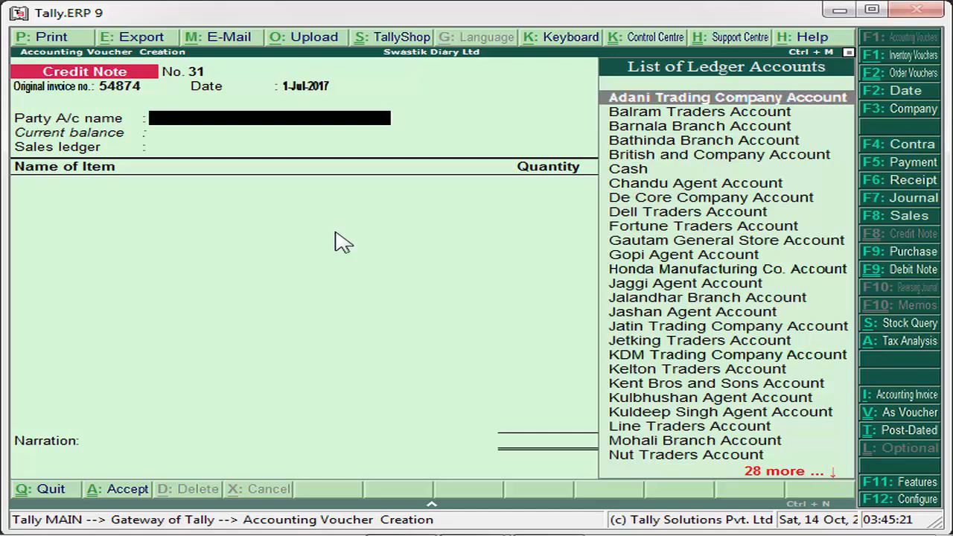
# Choose Raj Traders Account as the credit note's party
pyautogui.write('Ra')
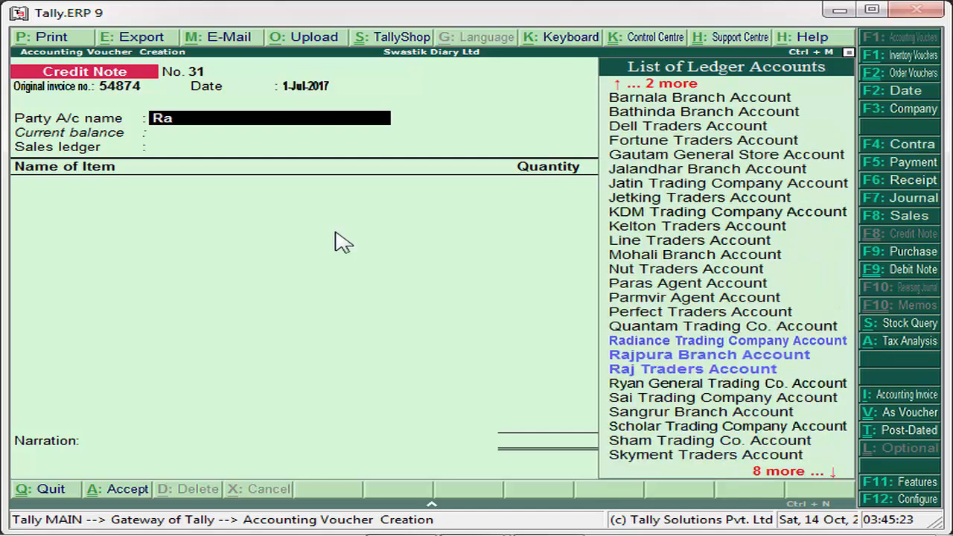
pyautogui.press('Down')
pyautogui.press('Down')
pyautogui.press('Down')
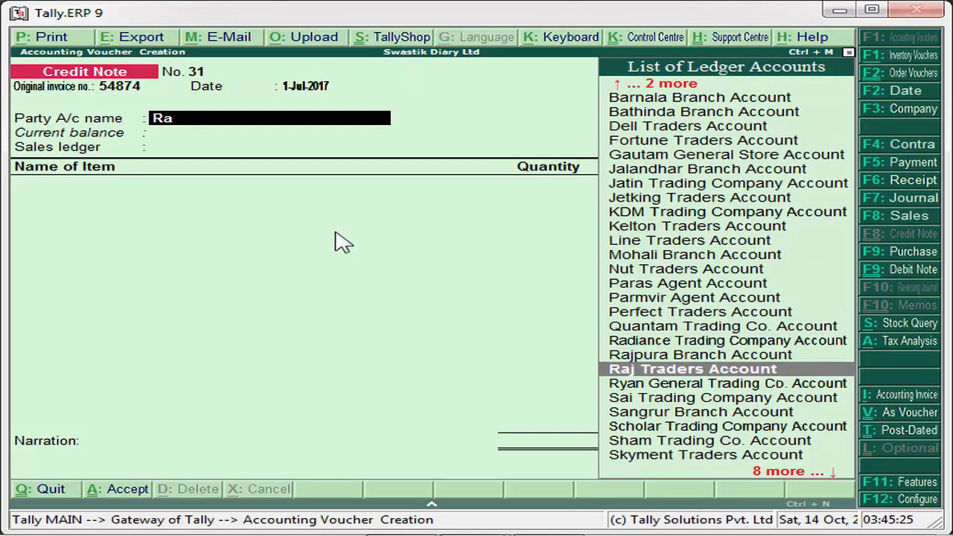
pyautogui.press('Return')
# Select tracking number K-8006 in the party details, leaving other references, terms of delivery and the address blank
pyautogui.press('Down')
pyautogui.press('Down')
pyautogui.press('Down')
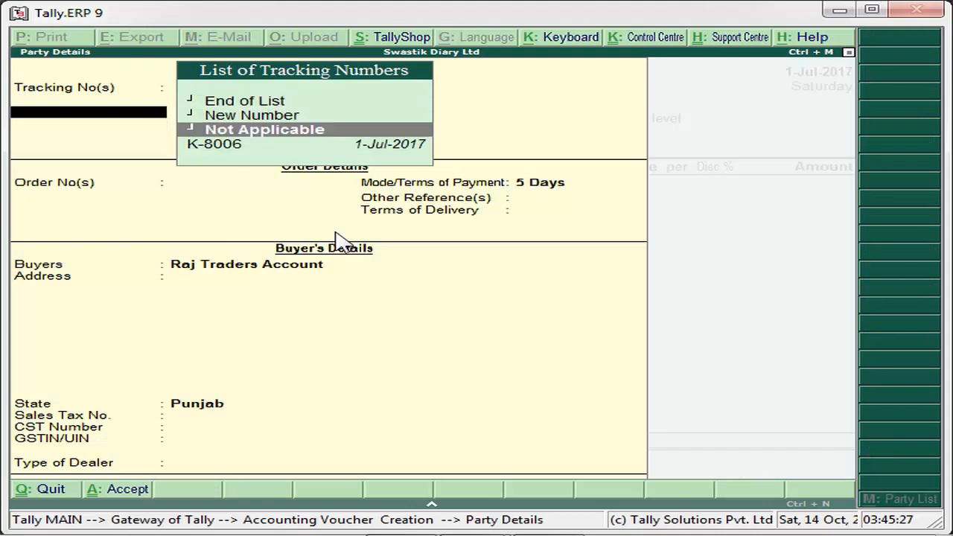
pyautogui.press('Return')
pyautogui.press('Return')
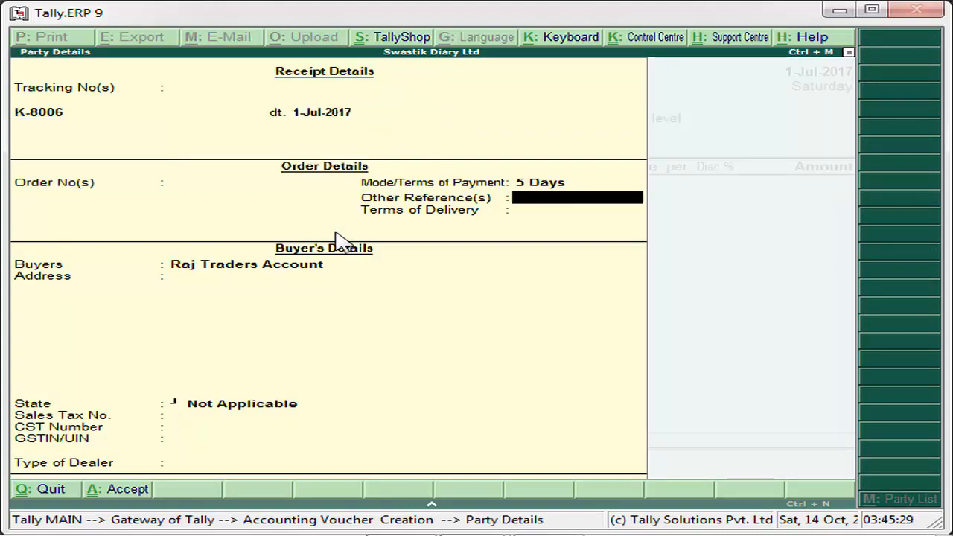
pyautogui.press('Return')
pyautogui.press('Return')
pyautogui.press('Return')
pyautogui.press('Return')
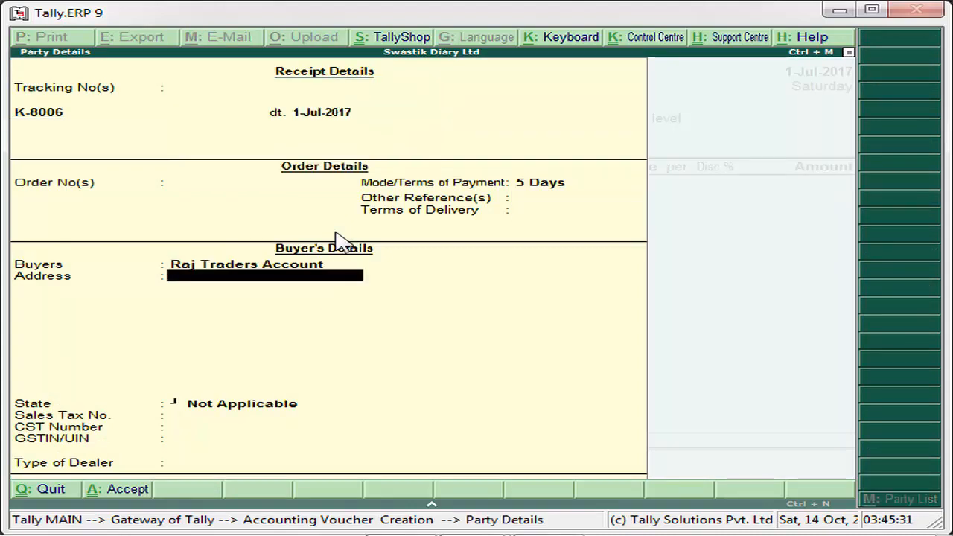
# Set the buyer's state to Punjab, leave the tax numbers blank, and complete the party details
pyautogui.write('Pu')
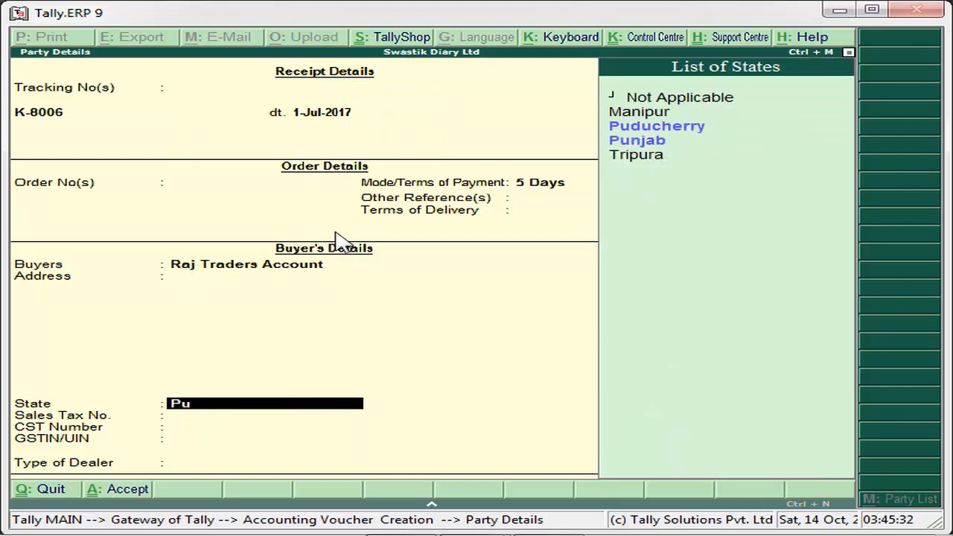
pyautogui.press('Down')
pyautogui.press('Down')
pyautogui.press('Return')
pyautogui.press('Return')
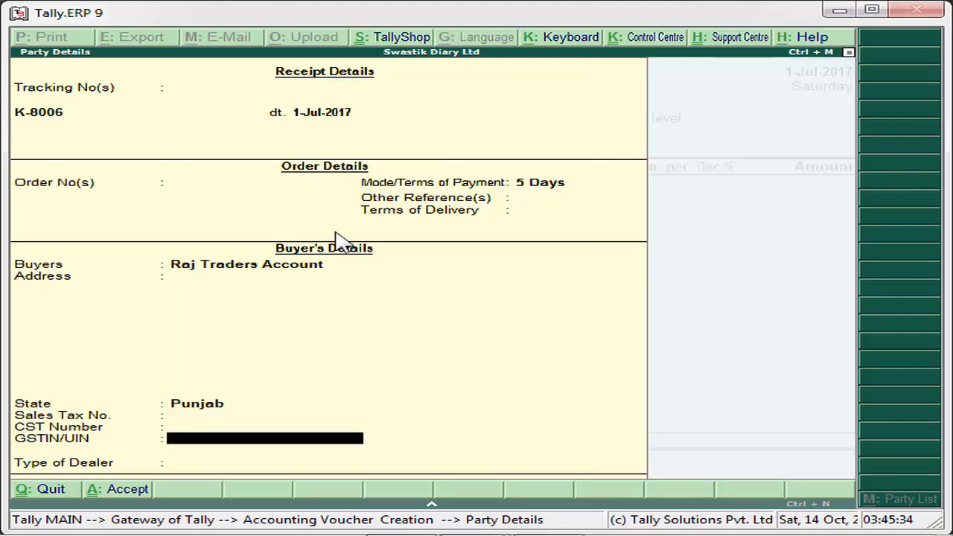
pyautogui.press('Return')
pyautogui.press('Down')
pyautogui.press('Down')
pyautogui.press('Return')
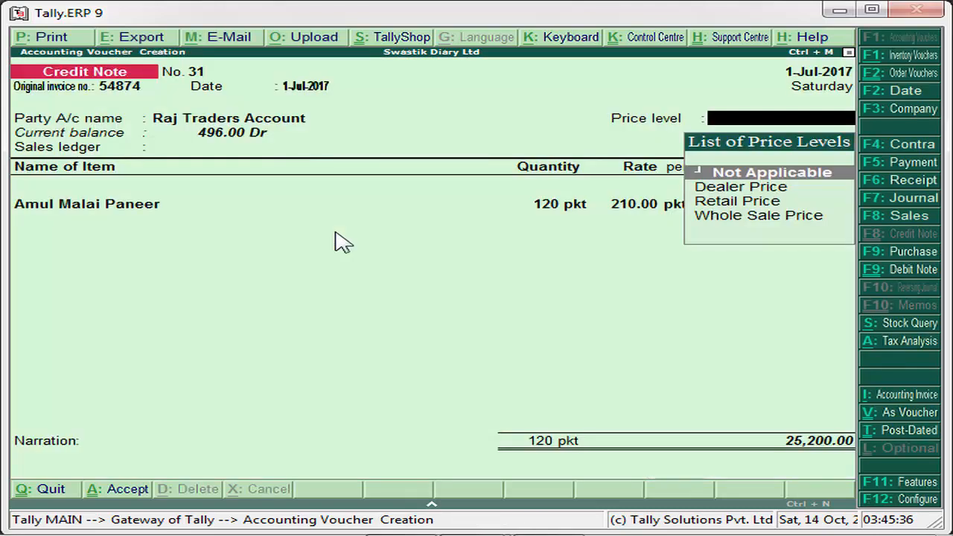
# Set the credit note's price level to Retail Price
pyautogui.press('Down')
pyautogui.press('Down')
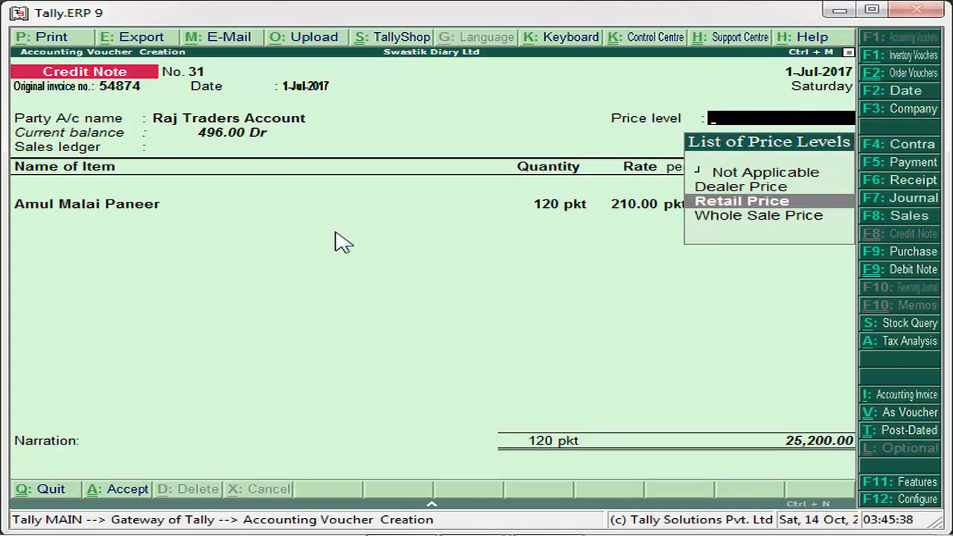
pyautogui.press('Return')
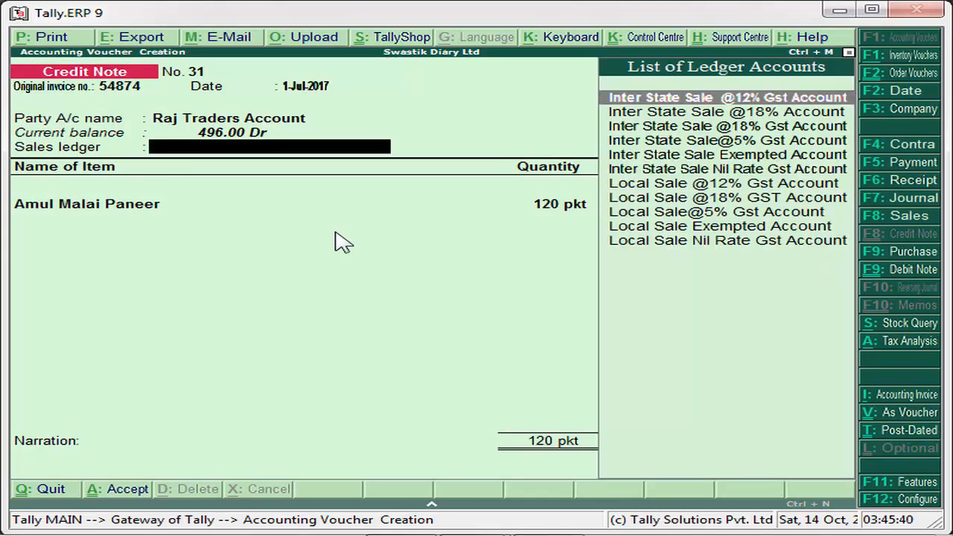
pyautogui.press('Down')
pyautogui.press('Down')
pyautogui.press('Down')
pyautogui.press('Down')
pyautogui.press('Down')
pyautogui.press('Down')
pyautogui.press('Down')
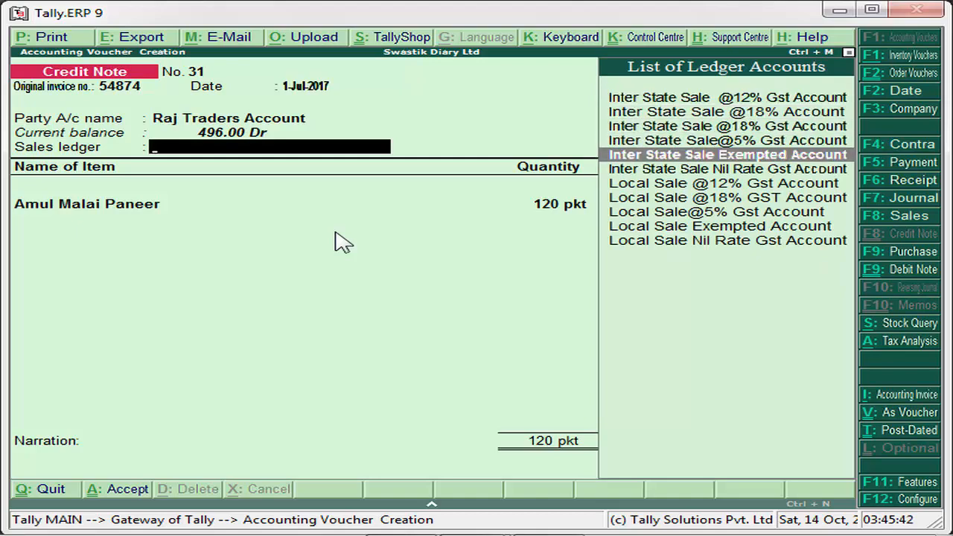
pyautogui.press('Return')
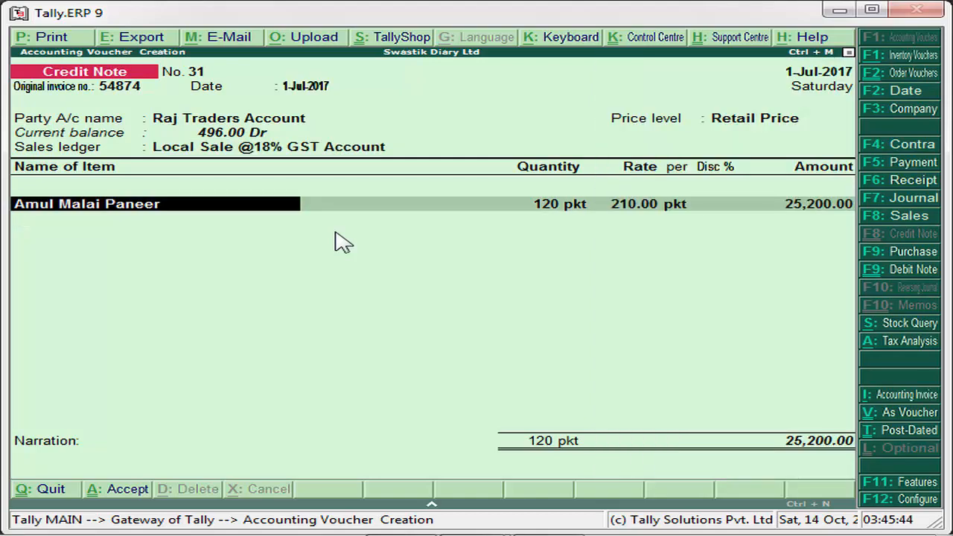
# Accept the Amul Malai Paneer line of 120 pkt at 210.00 with 10 % discount and amount 25,200.00, then end the item list
pyautogui.press('Return')
pyautogui.press('Return')
pyautogui.press('Return')
pyautogui.press('Return')
pyautogui.press('Return')
pyautogui.press('Return')
pyautogui.press('Return')
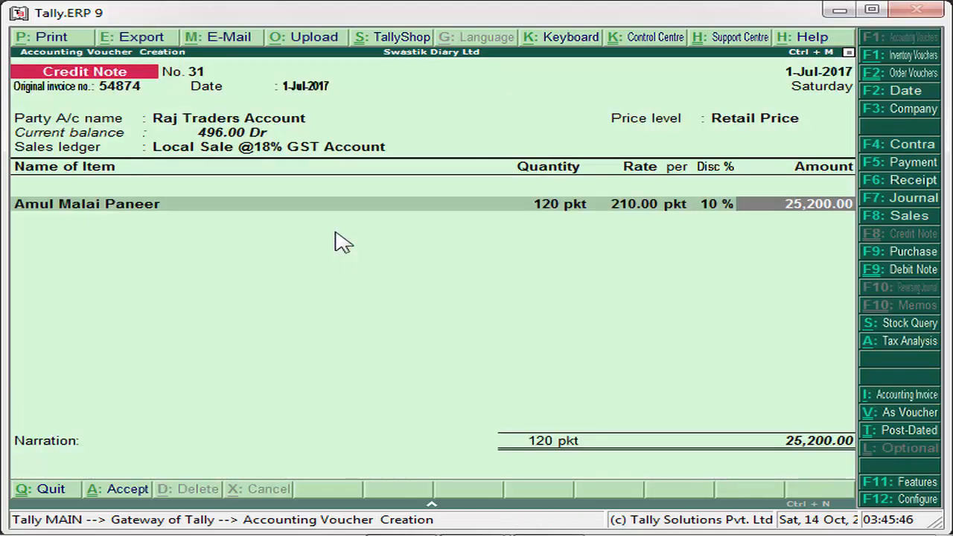
pyautogui.press('Return')
pyautogui.press('Return')
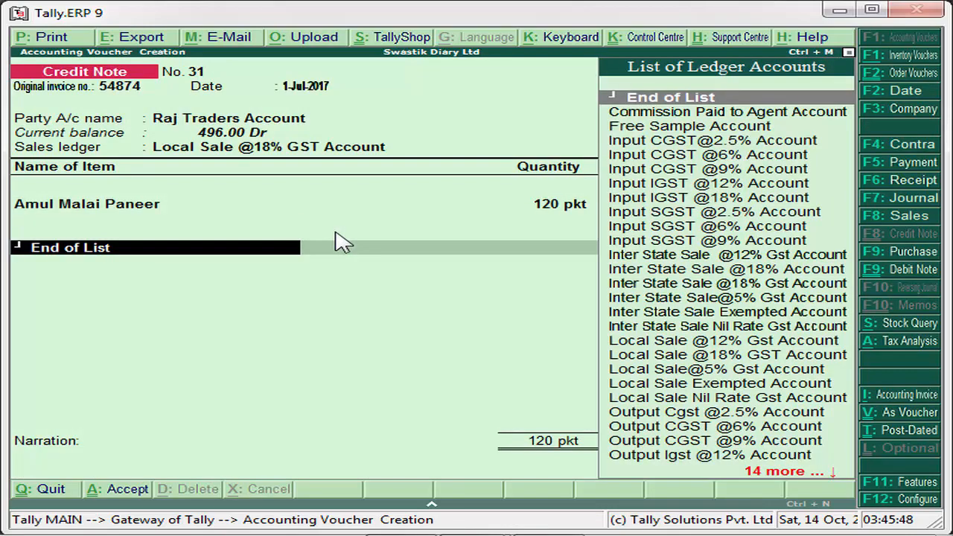
# Add Output CGST @9% Account below the item and accept its calculated amount
pyautogui.write('Ou')
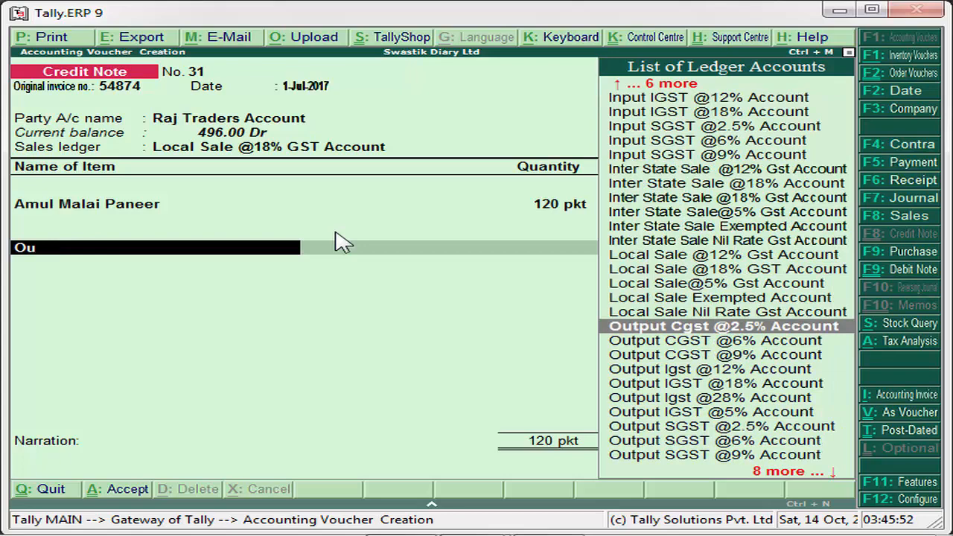
pyautogui.press('Down')
pyautogui.press('Down')
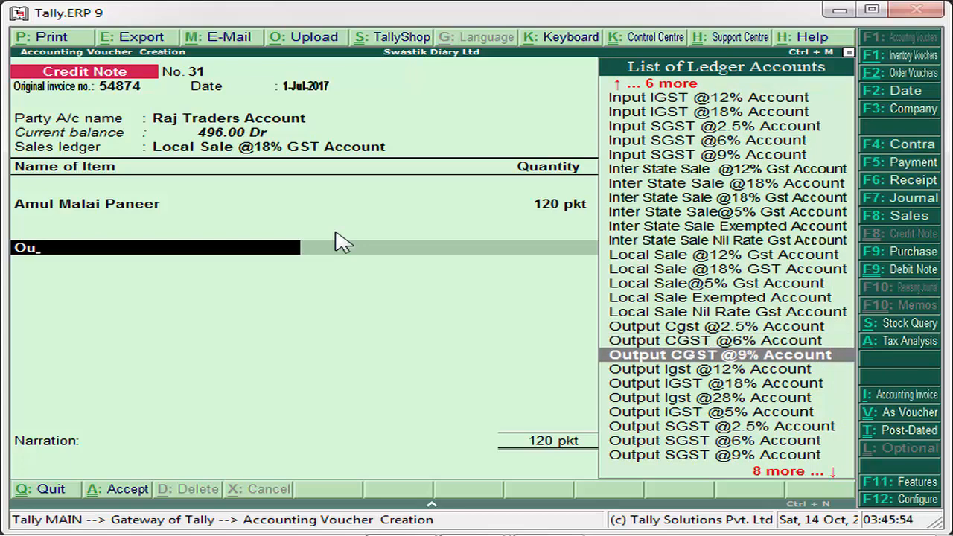
pyautogui.press('Return')
pyautogui.press('Return')
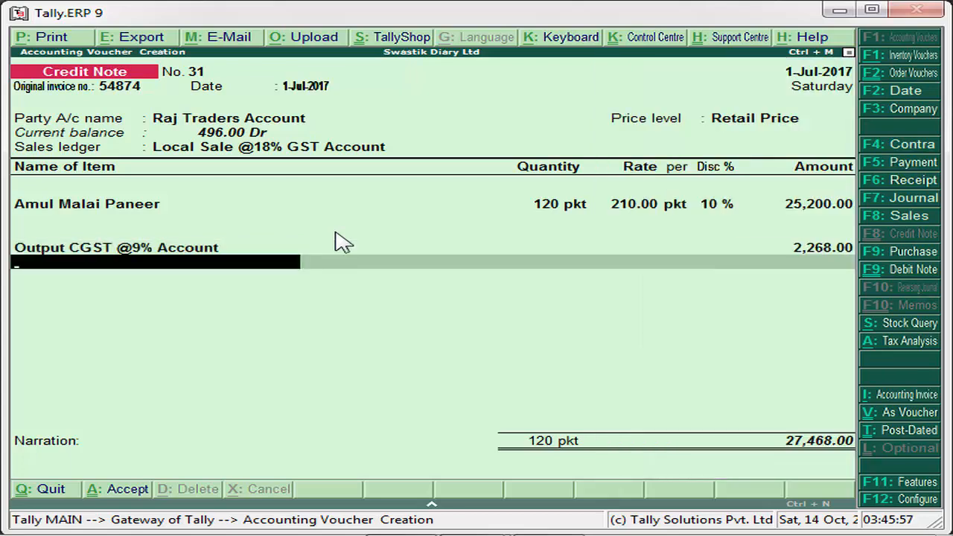
# Add Output SGST @9% Account with its calculated amount and end the ledger list
pyautogui.write('Ou')
pyautogui.press('Down')
pyautogui.press('Down')
pyautogui.press('Down')
pyautogui.press('Down')
pyautogui.press('Down')
pyautogui.press('Down')
pyautogui.press('Down')
pyautogui.press('Down')
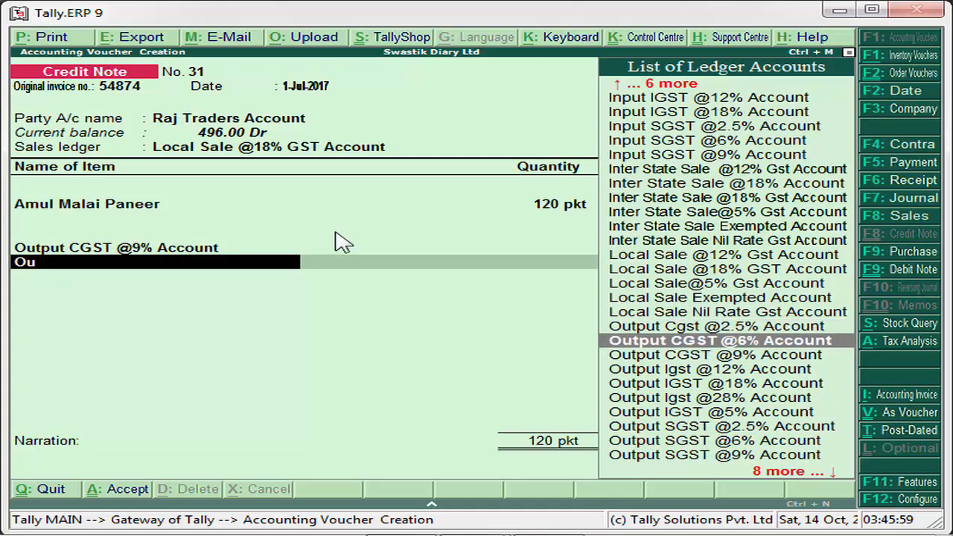
pyautogui.press('Down')
pyautogui.press('Down')
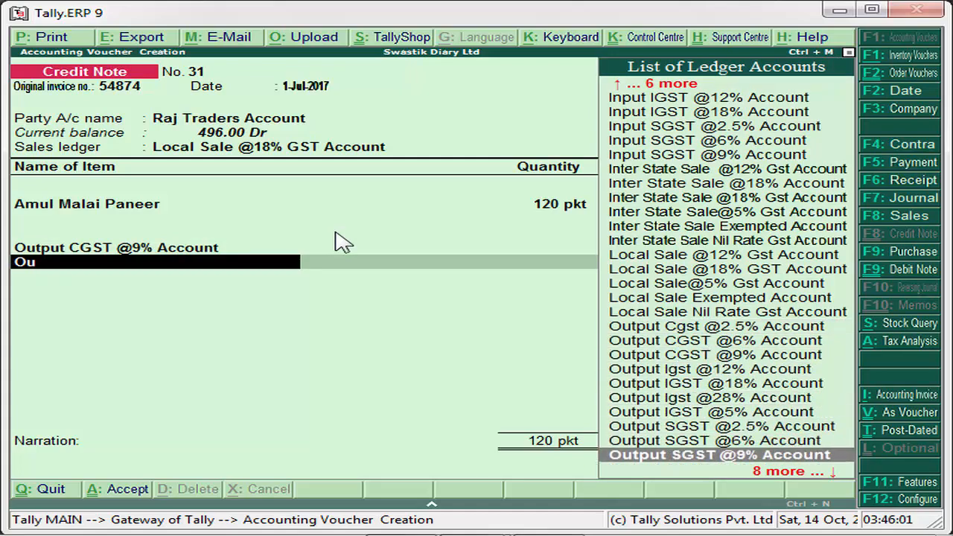
pyautogui.press('Return')
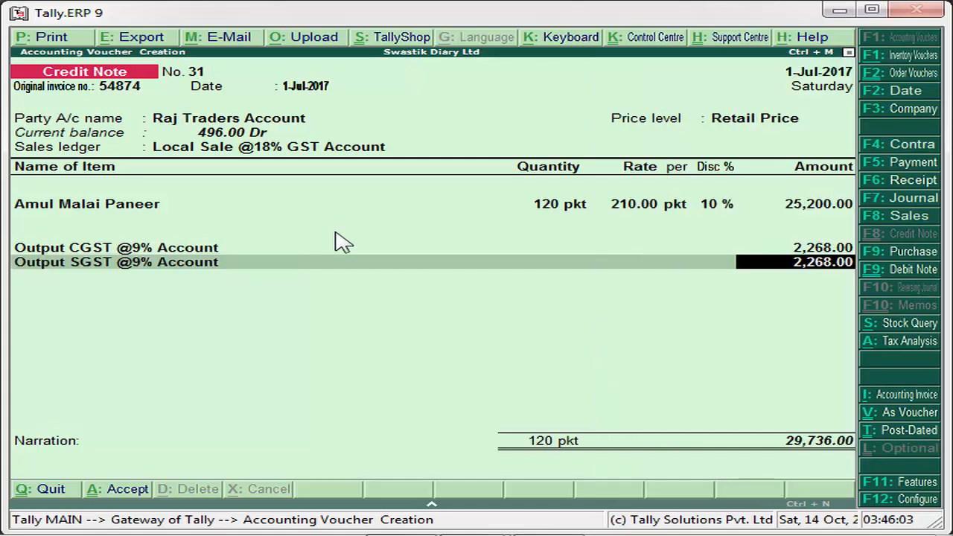
pyautogui.press('Return')
pyautogui.press('Return')
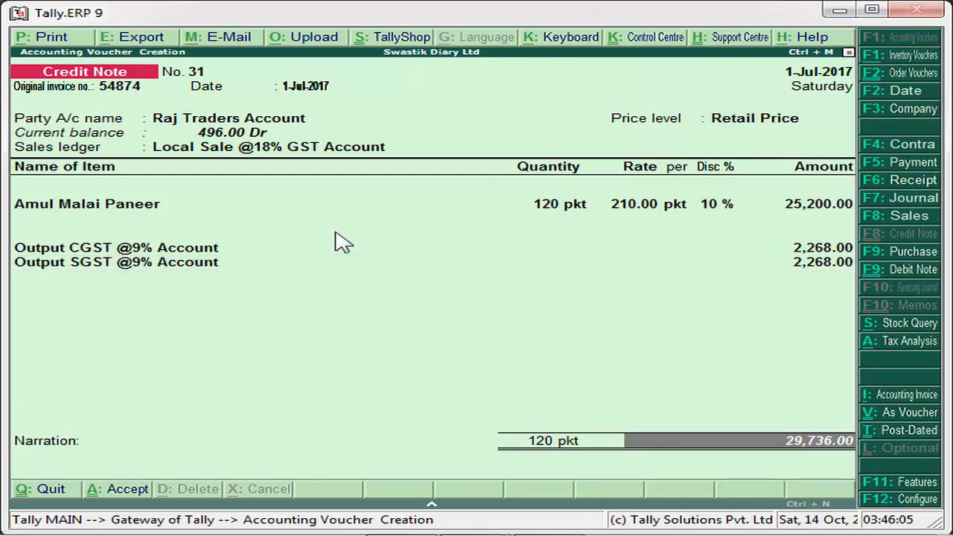
# Adjust the return against Raj Traders' pending bill SD/0084AA as Agst Ref with amount 19,116.00
pyautogui.press('Return')
pyautogui.press('Return')
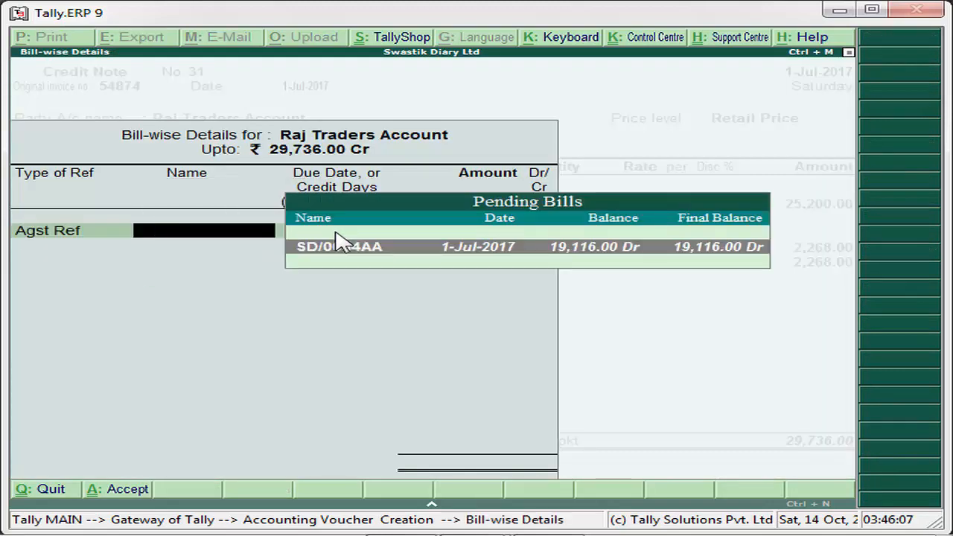
pyautogui.press('Return')
pyautogui.press('Return')
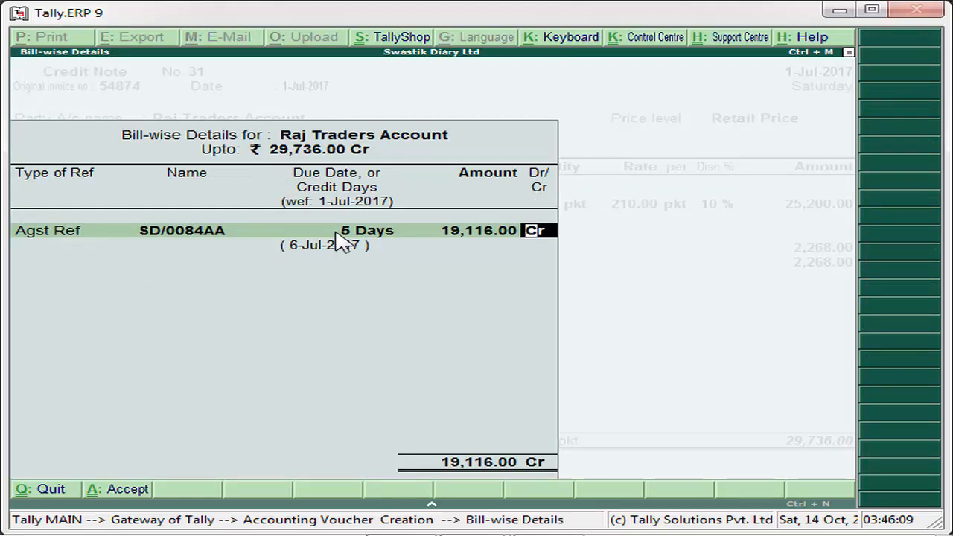
# Go back through the bill-wise details and quit the credit note without saving
pyautogui.press('BackSpace')
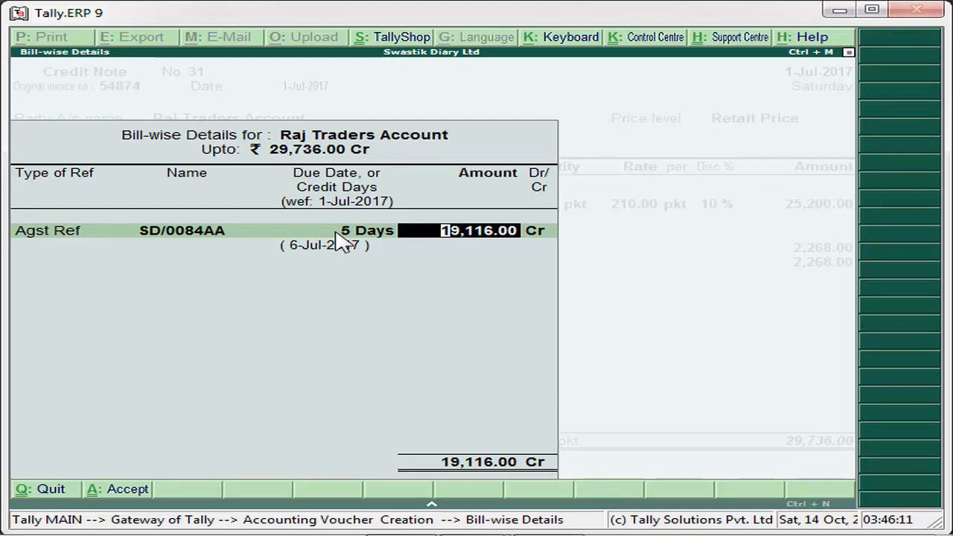
pyautogui.press('BackSpace')
pyautogui.press('BackSpace')
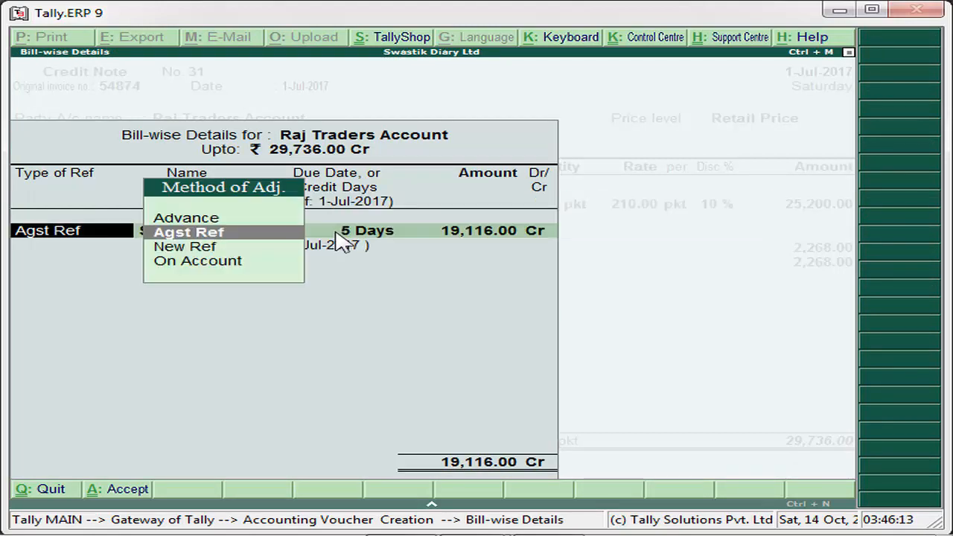
pyautogui.press('Escape')
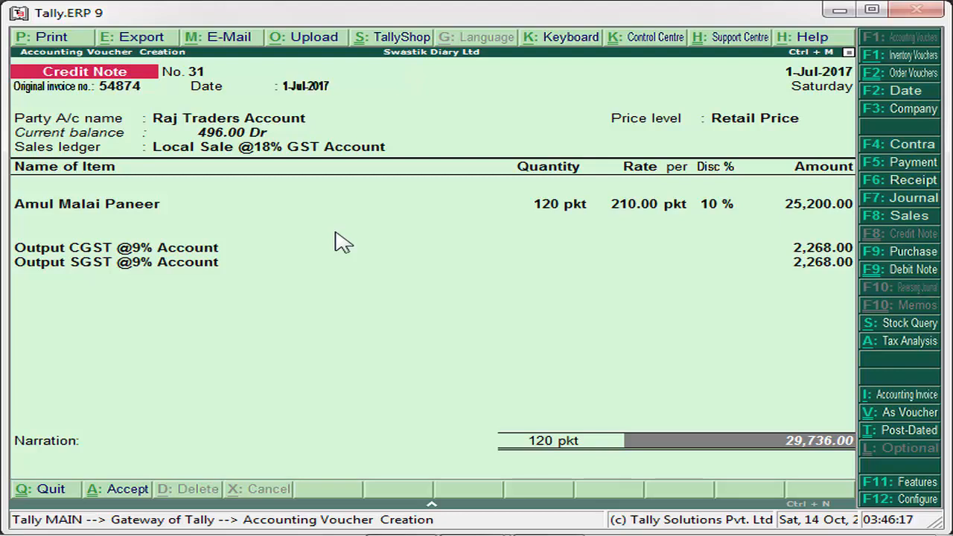
pyautogui.press('Escape')
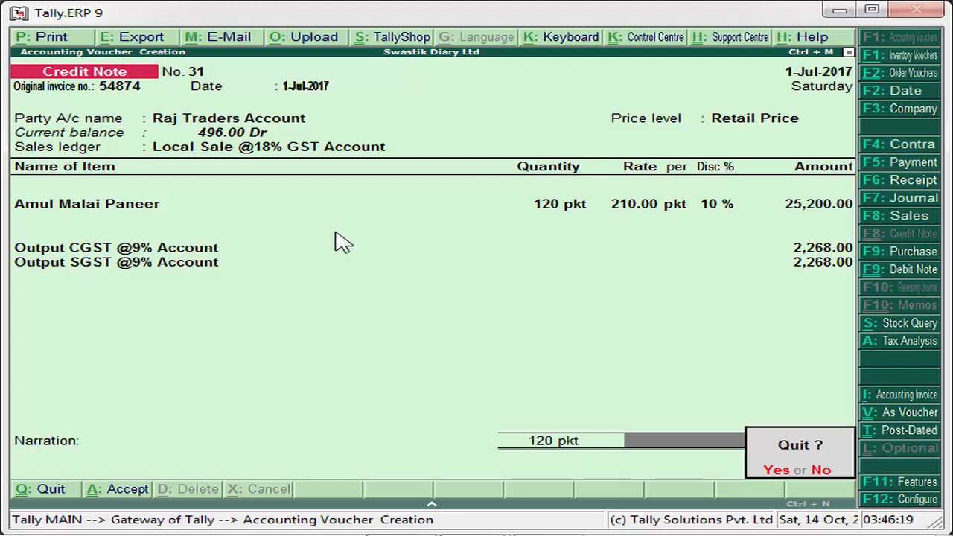
pyautogui.press('y')
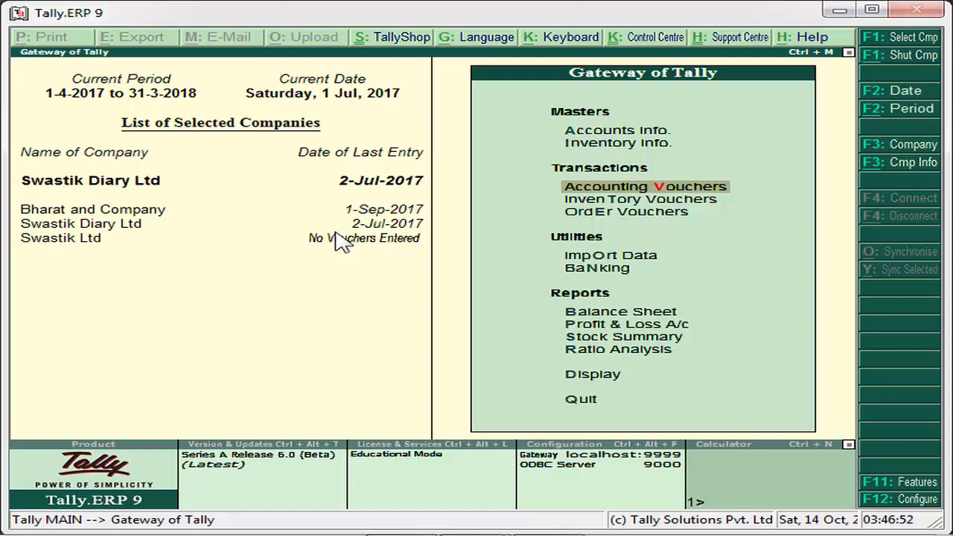
# Switch to the PowerPoint slide show "reload second lecture"
pyautogui.hotkey('alt', 'Tab')
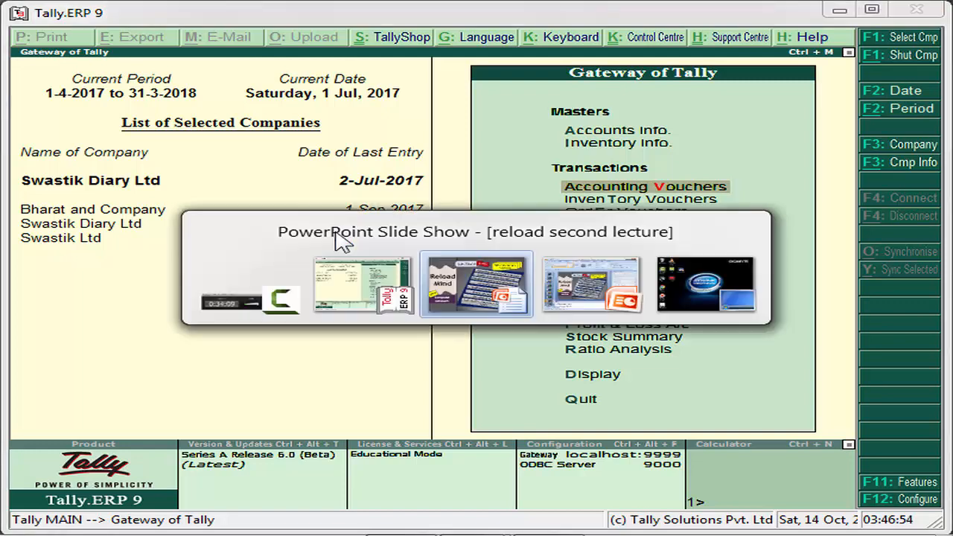